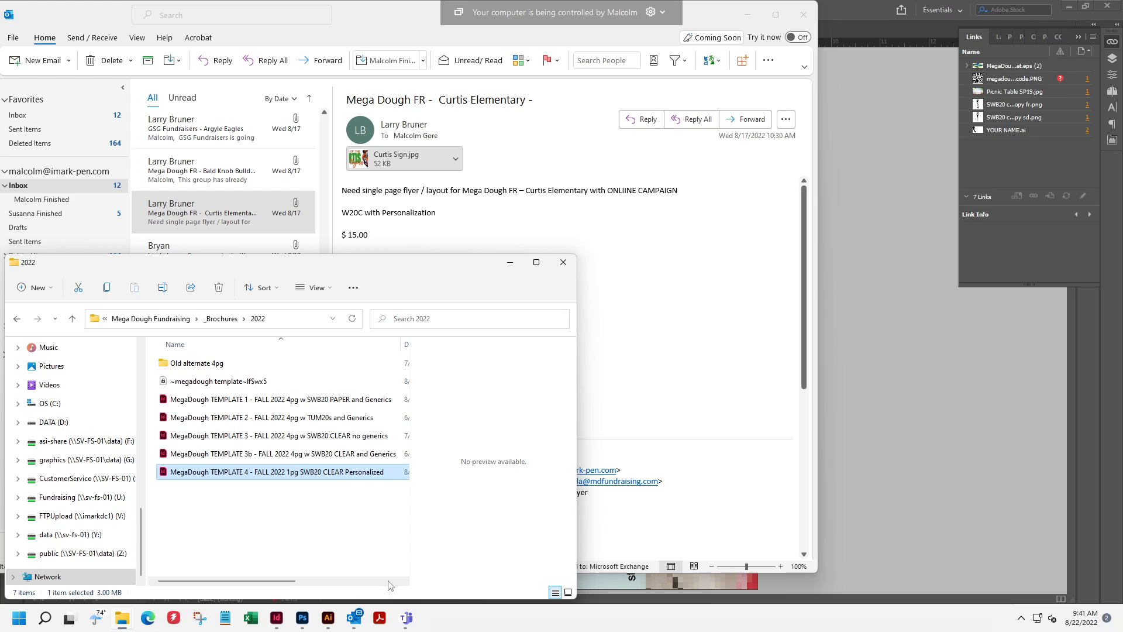
# Go to the Mega Dough Fundraising folder and sort its contents by date modified, with the newest folders first.
pyautogui.click(154, 320)
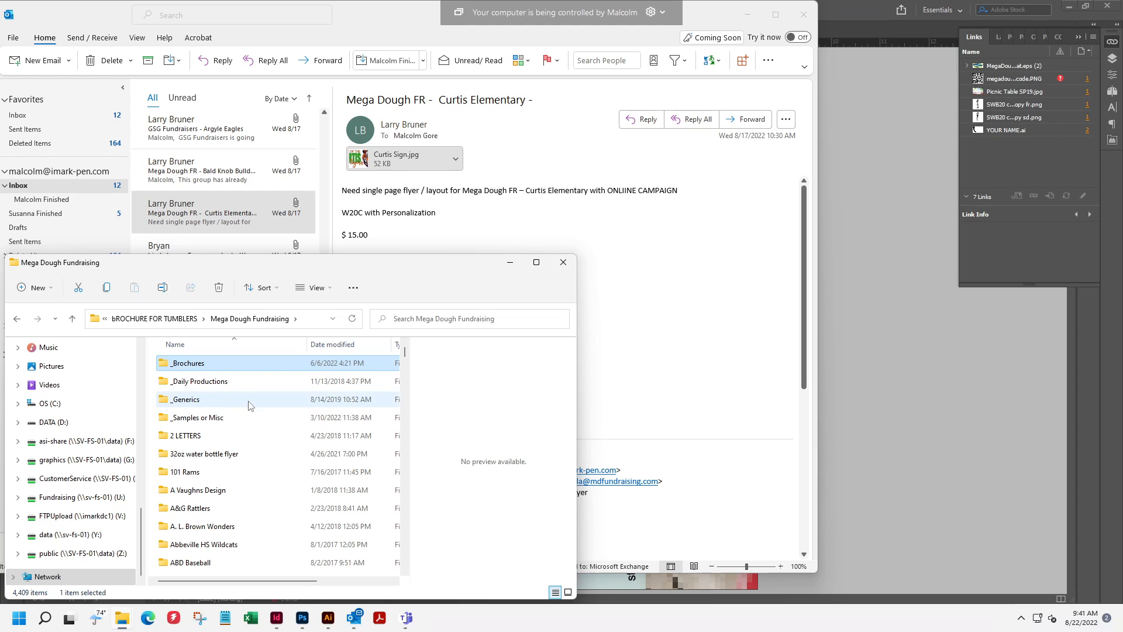
pyautogui.click(320, 345)
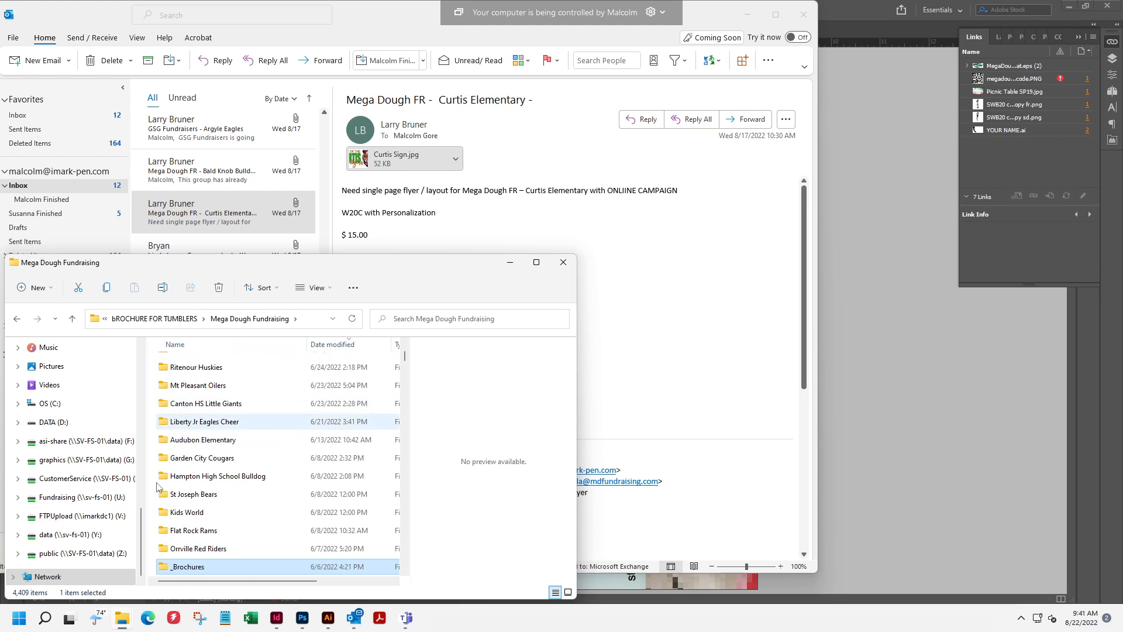
pyautogui.scroll(10, 280, 457)
pyautogui.scroll(2, 274, 497)
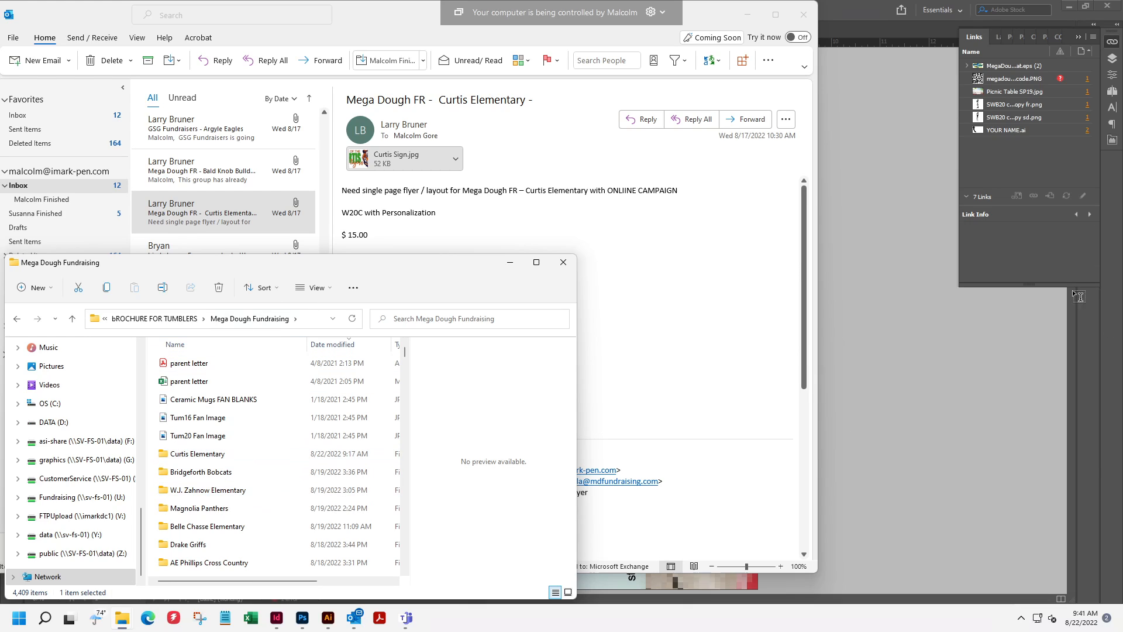
# Review the Curtis Elementary flyer request in Outlook and return to the Mega Dough Fundraising folder in File Explorer.
pyautogui.click(670, 252)
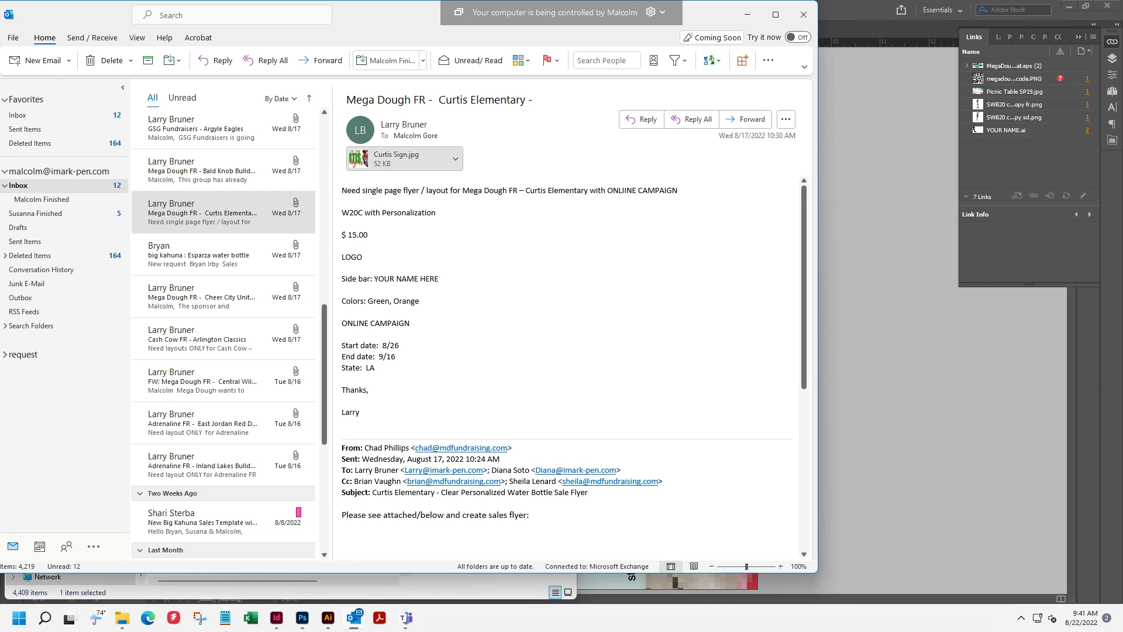
pyautogui.click(122, 617)
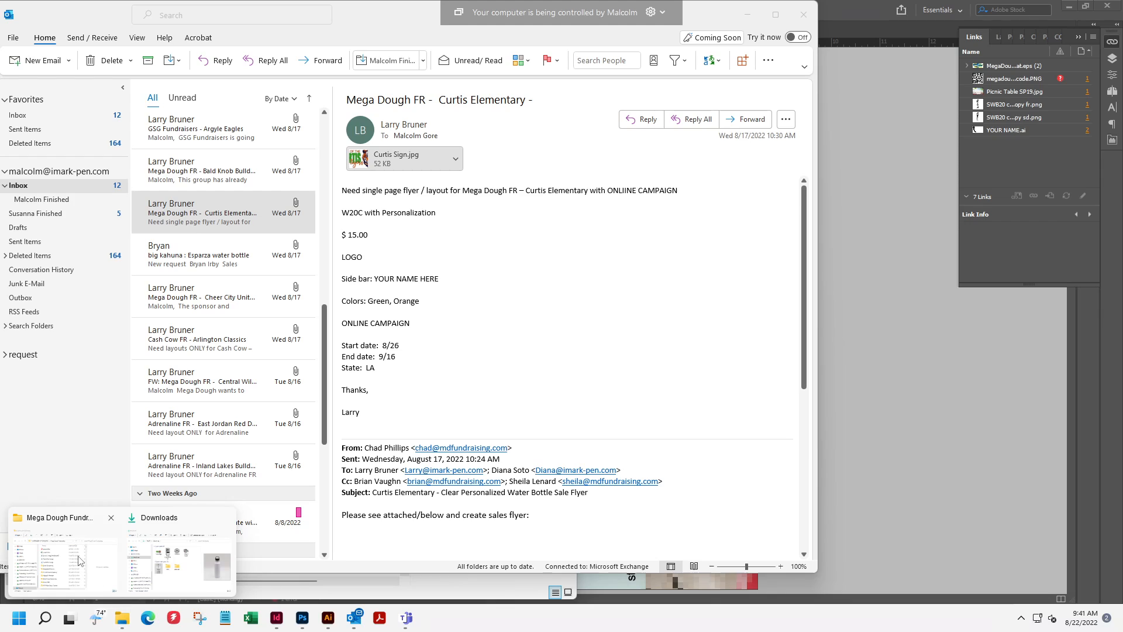
pyautogui.click(80, 561)
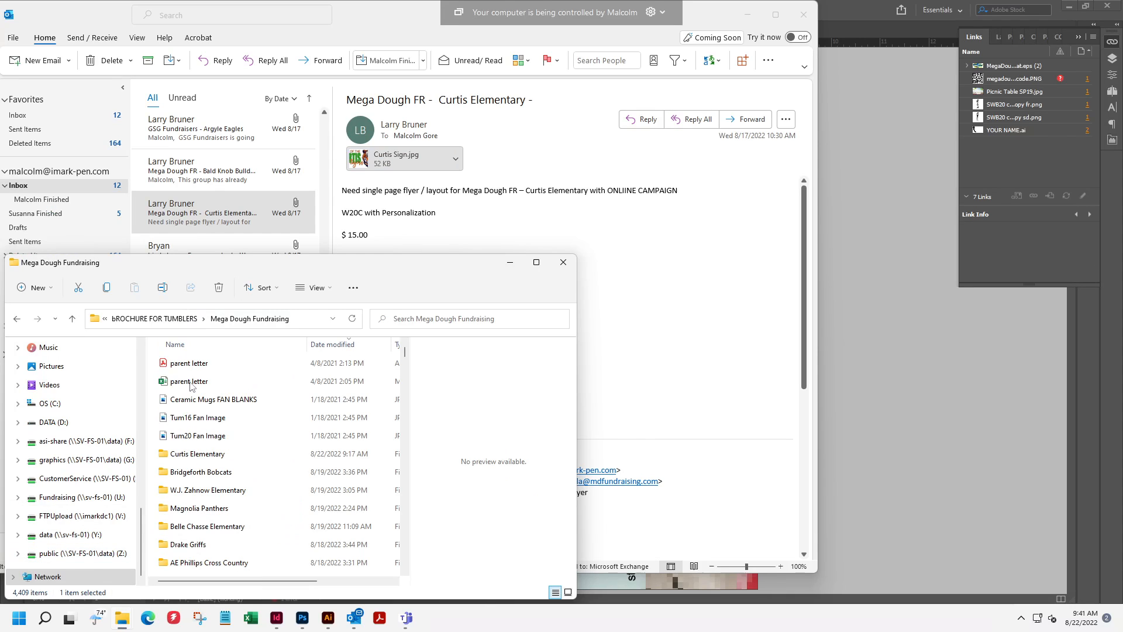
pyautogui.click(233, 365)
pyautogui.click(452, 218)
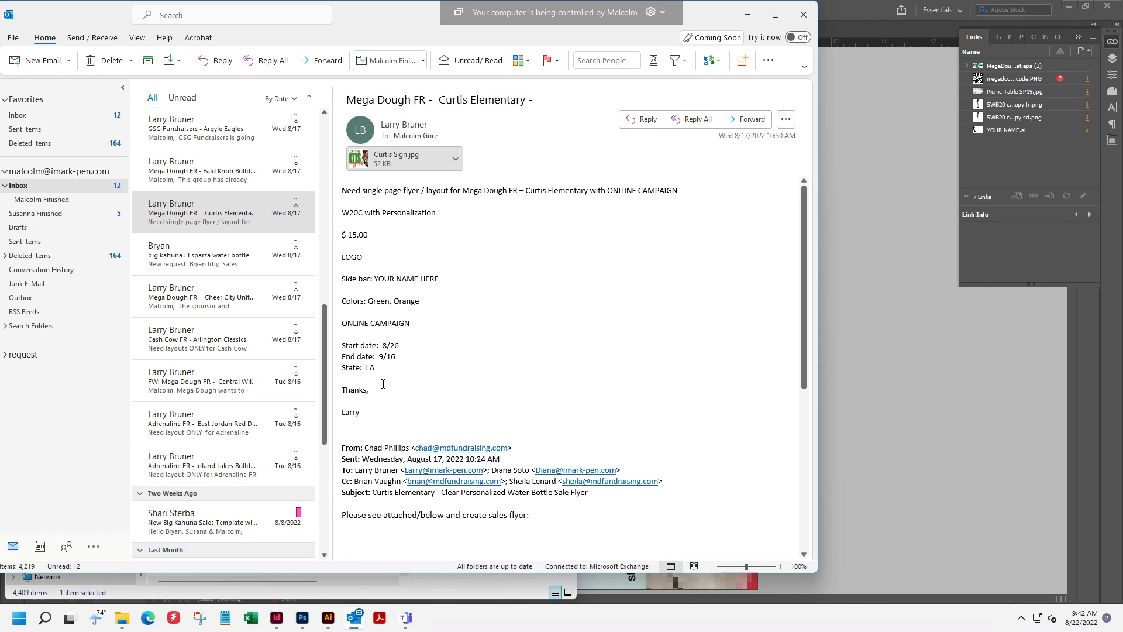
pyautogui.click(252, 580)
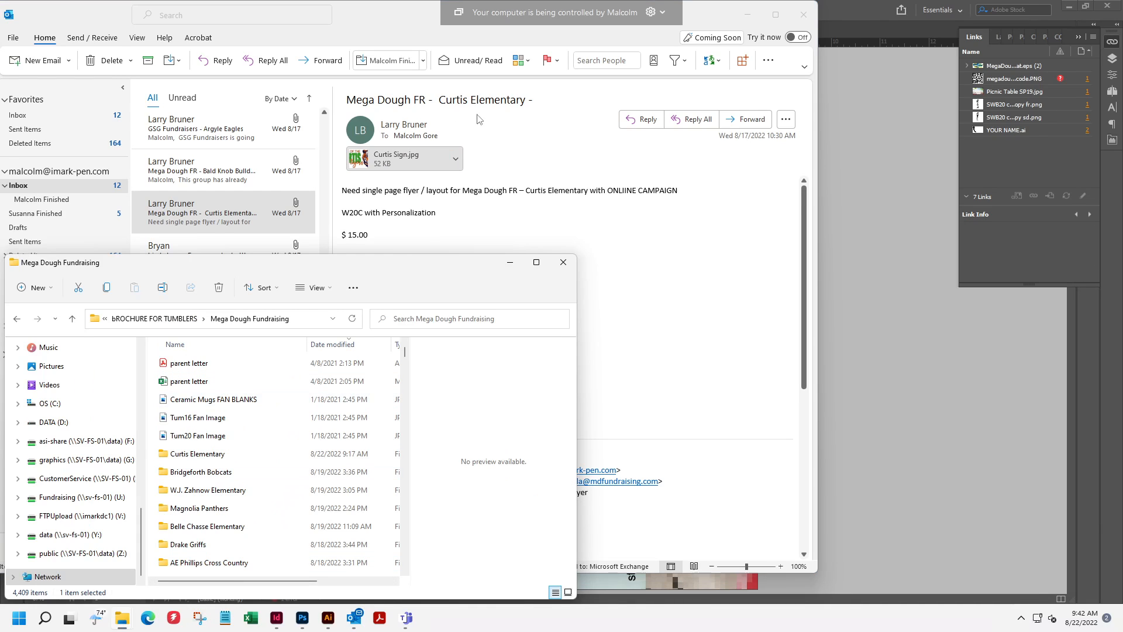
# Go up to bROCHURE FOR TUMBLERS, re-enter Mega Dough Fundraising and look inside its Curtis Elementary folder.
pyautogui.click(155, 319)
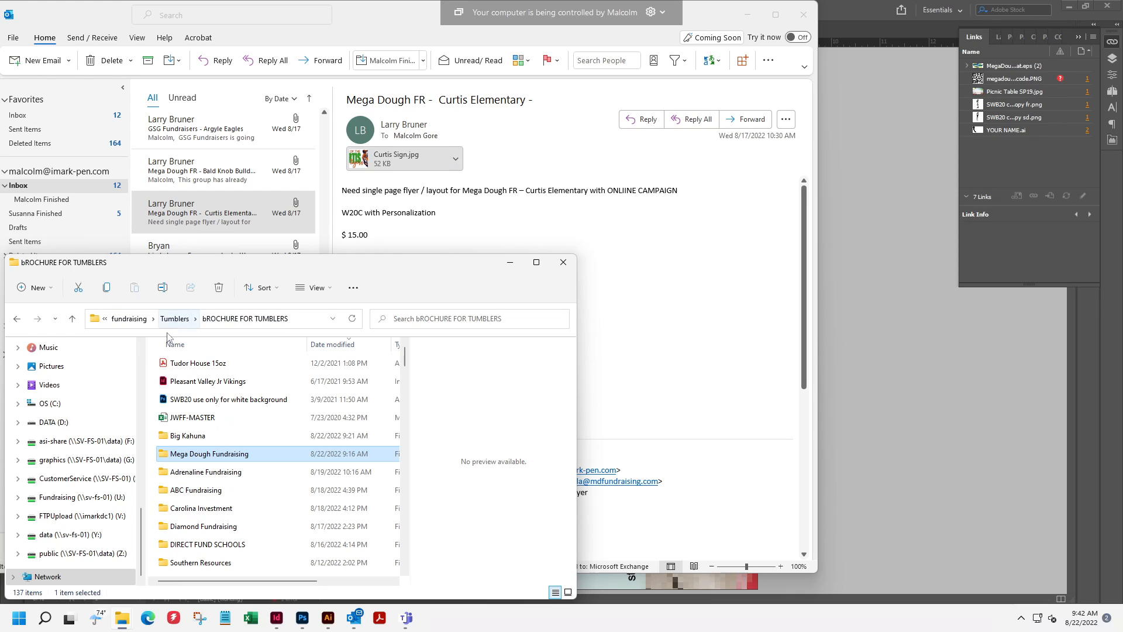
pyautogui.doubleClick(195, 459)
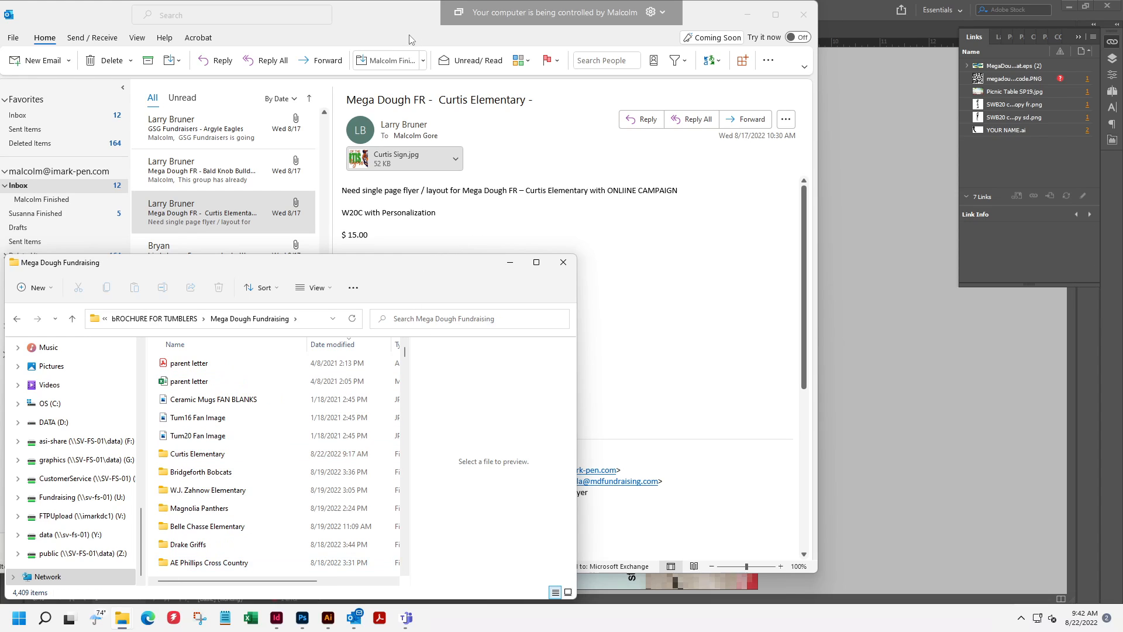
pyautogui.click(181, 455)
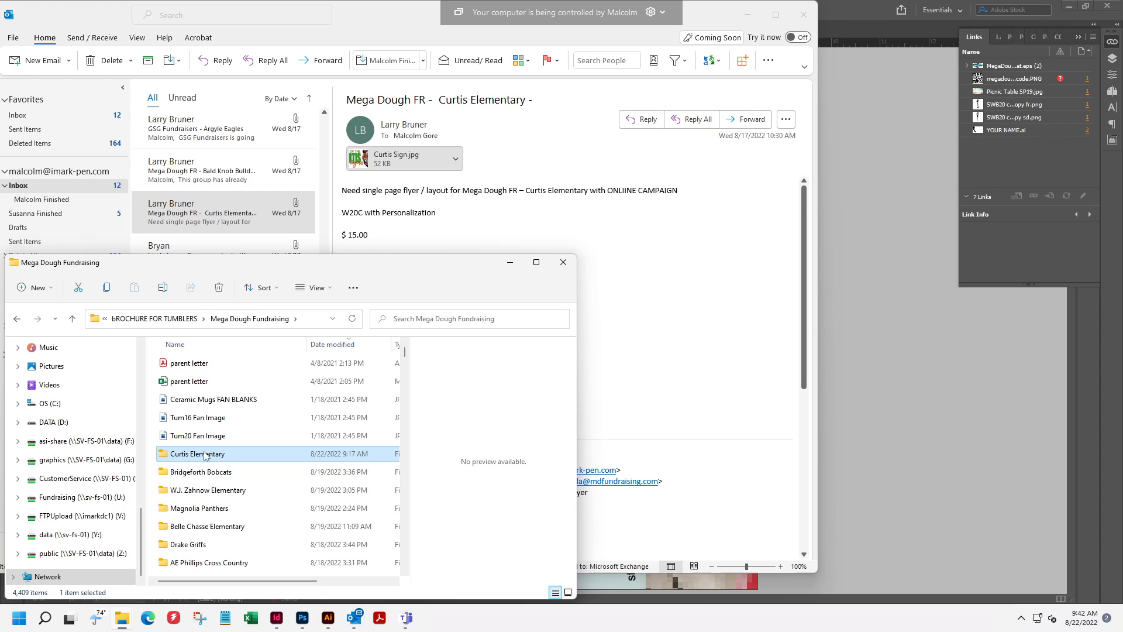
pyautogui.doubleClick(201, 457)
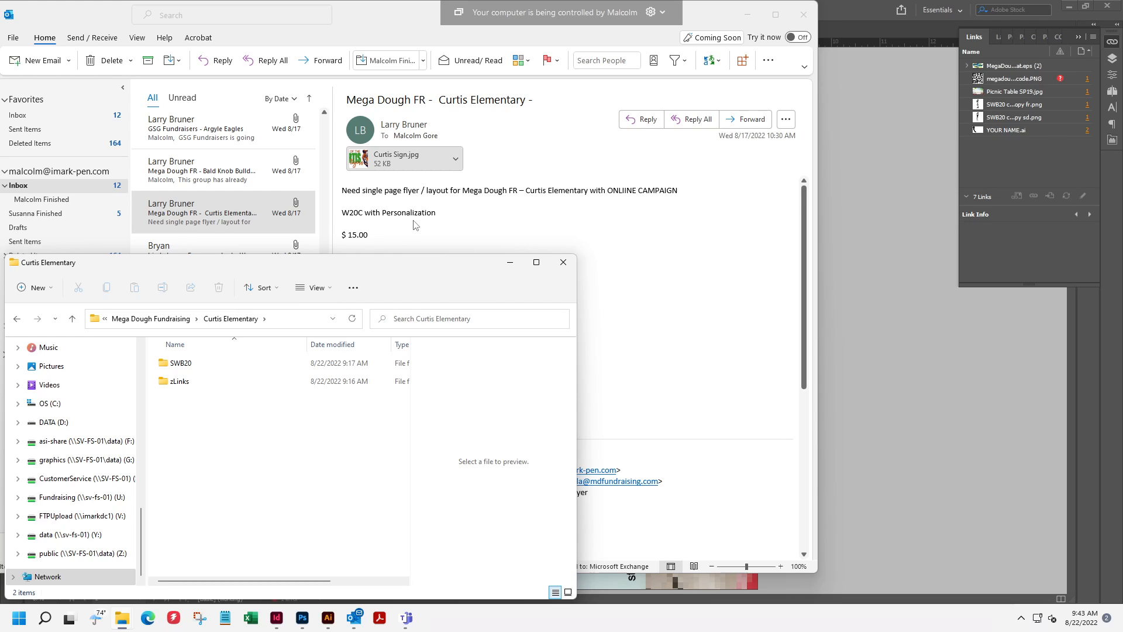
# Return to the Mega Dough Fundraising folder and sort it by name in ascending order, starting from its first entries.
pyautogui.click(149, 319)
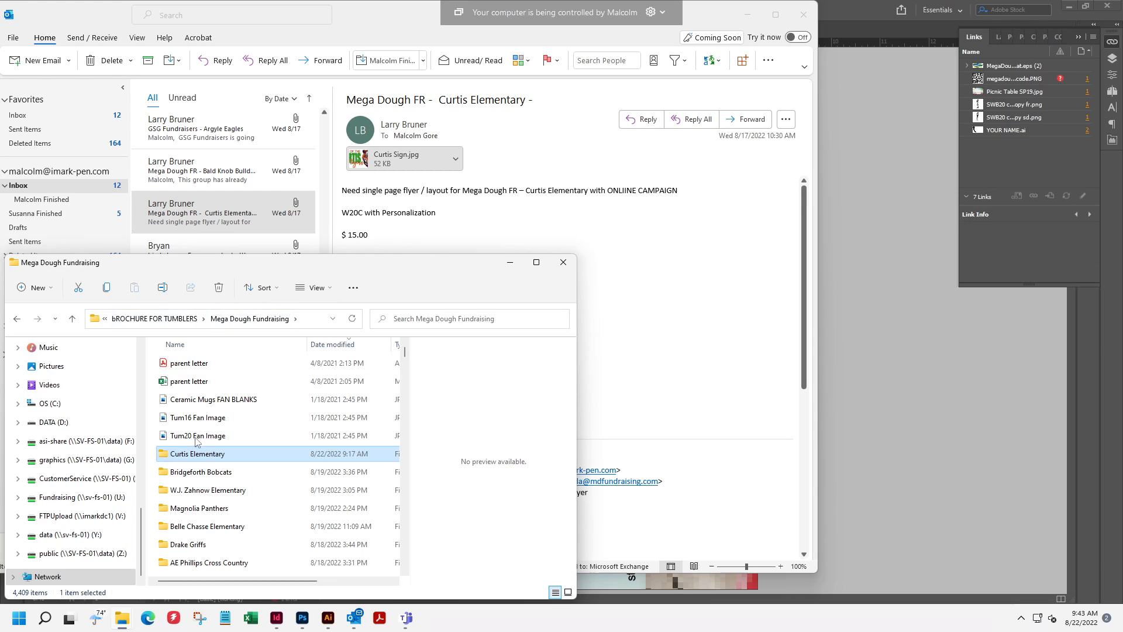
pyautogui.click(215, 340)
pyautogui.scroll(3, 245, 487)
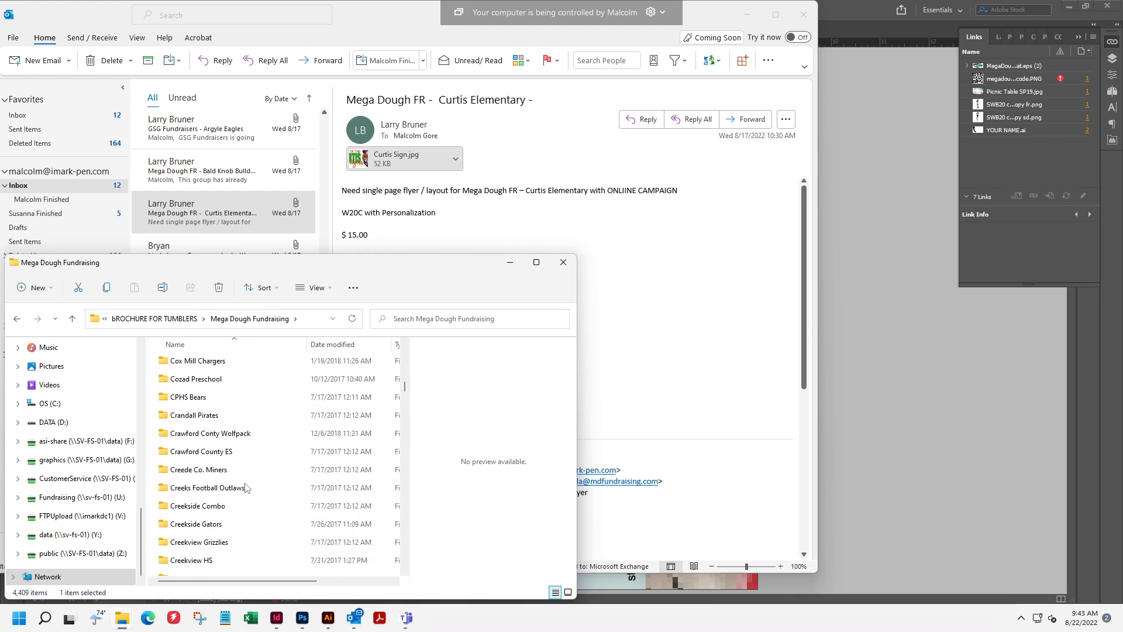
pyautogui.scroll(5, 247, 488)
pyautogui.moveTo(405, 384); pyautogui.dragTo(404, 346)
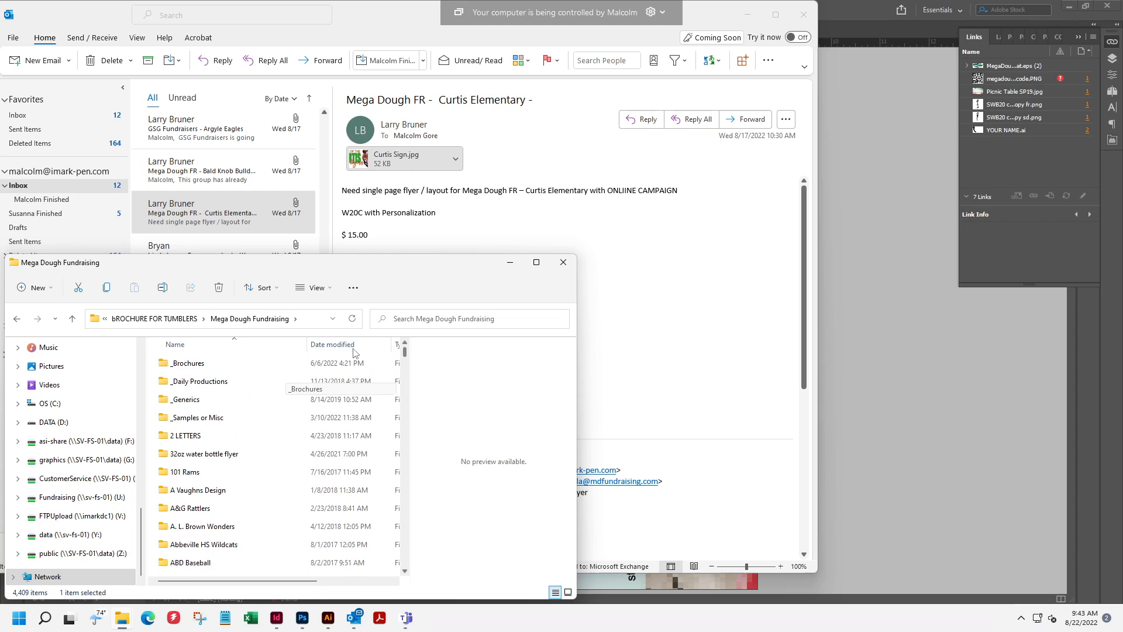
pyautogui.click(233, 346)
pyautogui.click(233, 346)
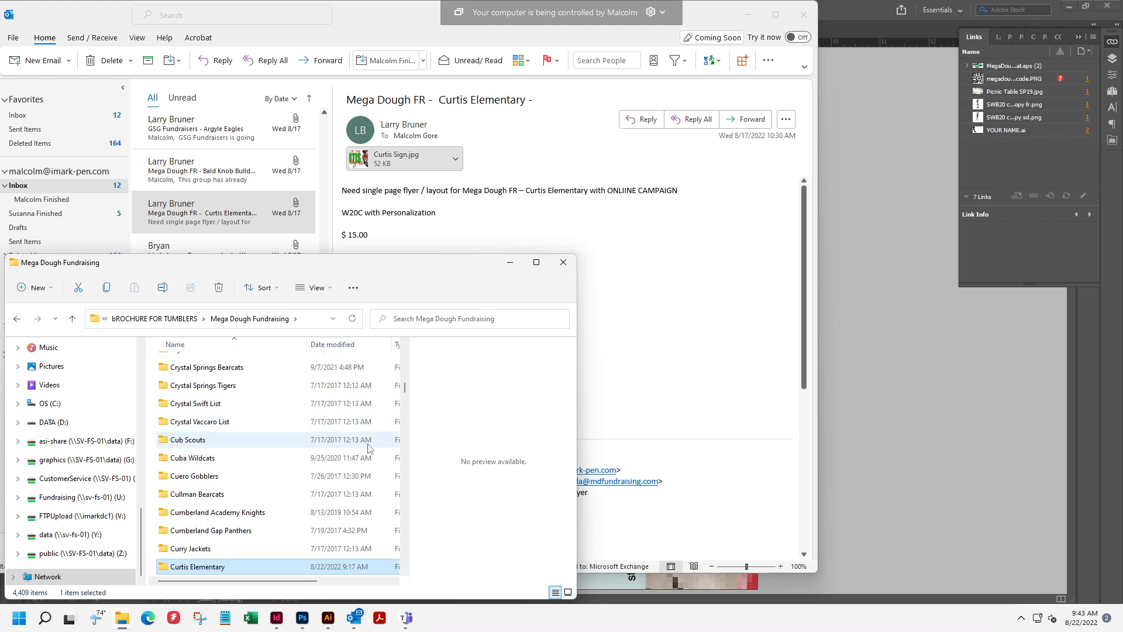
pyautogui.scroll(10, 369, 445)
pyautogui.moveTo(405, 386); pyautogui.dragTo(405, 346)
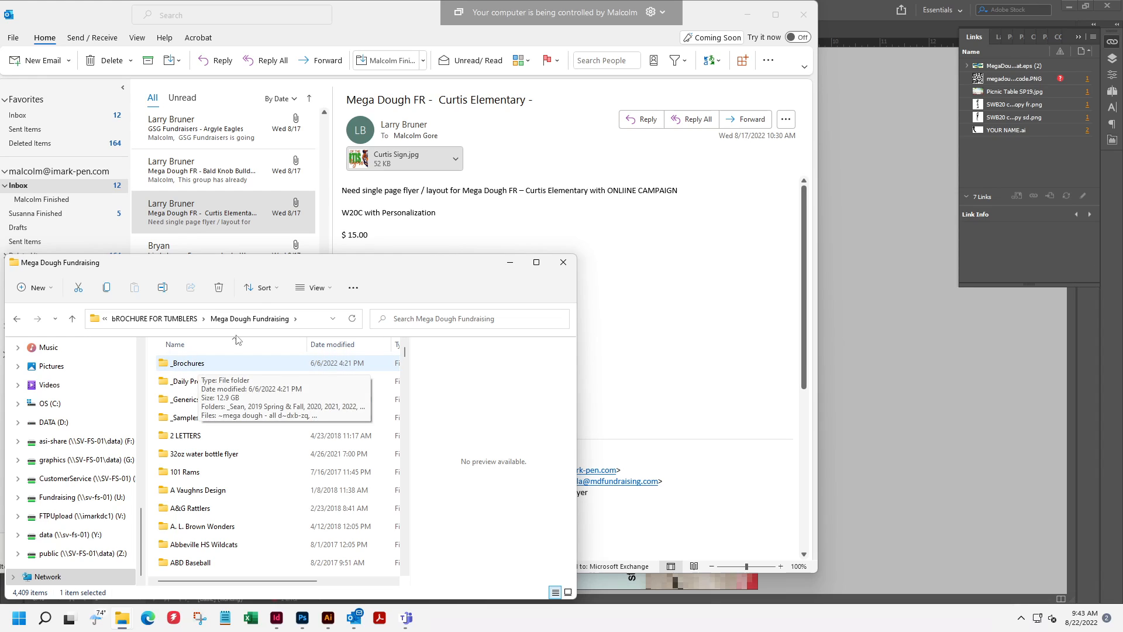
# Open MegaDough TEMPLATE 4 - FALL 2022 1pg SWB20 CLEAR Personalized from the 2022 subfolder of _Brochures in InDesign.
pyautogui.doubleClick(191, 366)
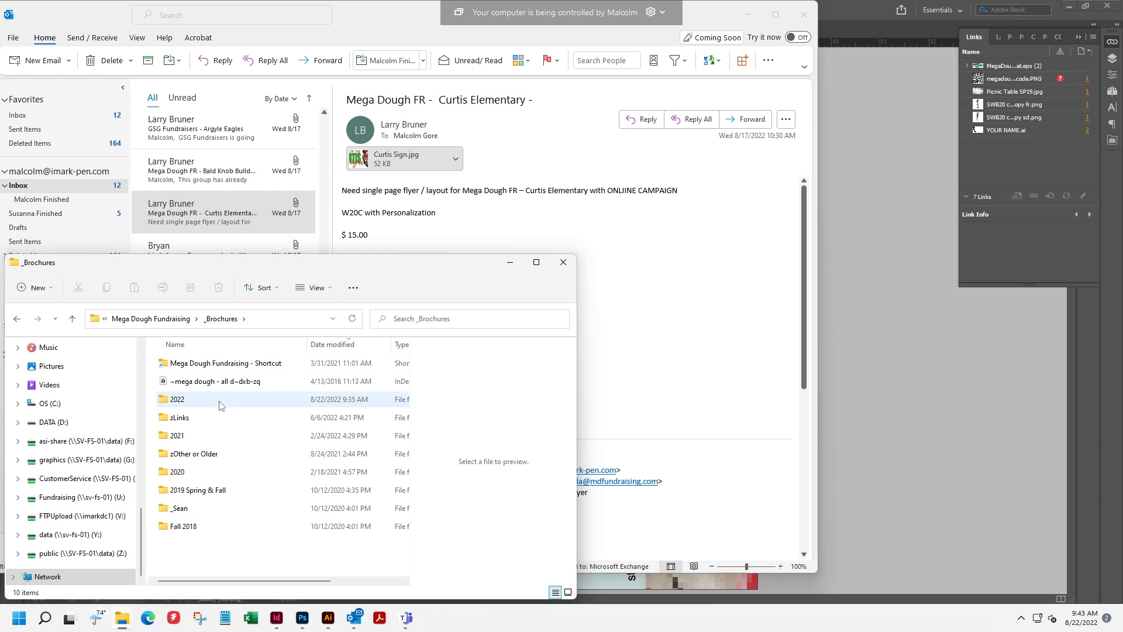
pyautogui.moveTo(189, 403)
pyautogui.doubleClick(183, 405)
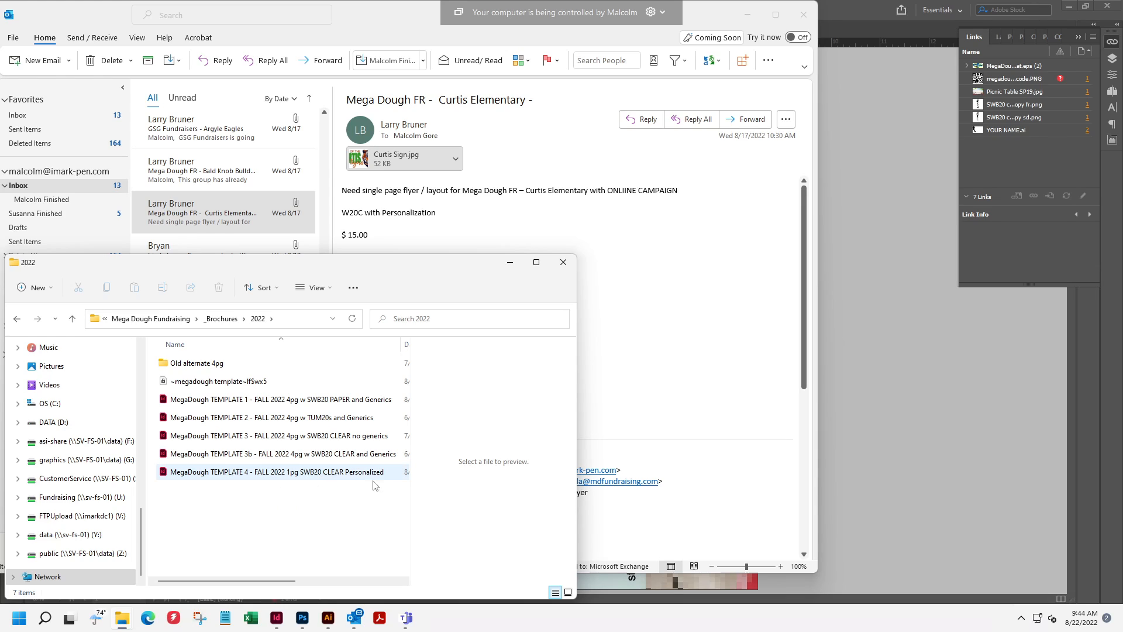
pyautogui.doubleClick(298, 473)
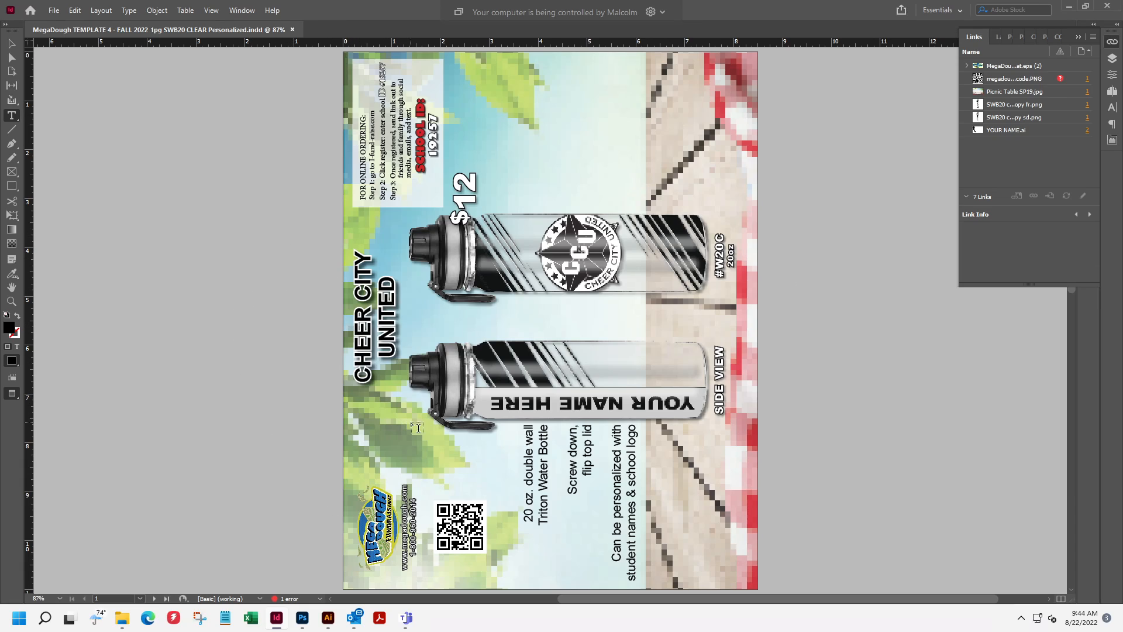
# Check the school name in the Outlook flyer request and return to the template in InDesign.
pyautogui.click(12, 44)
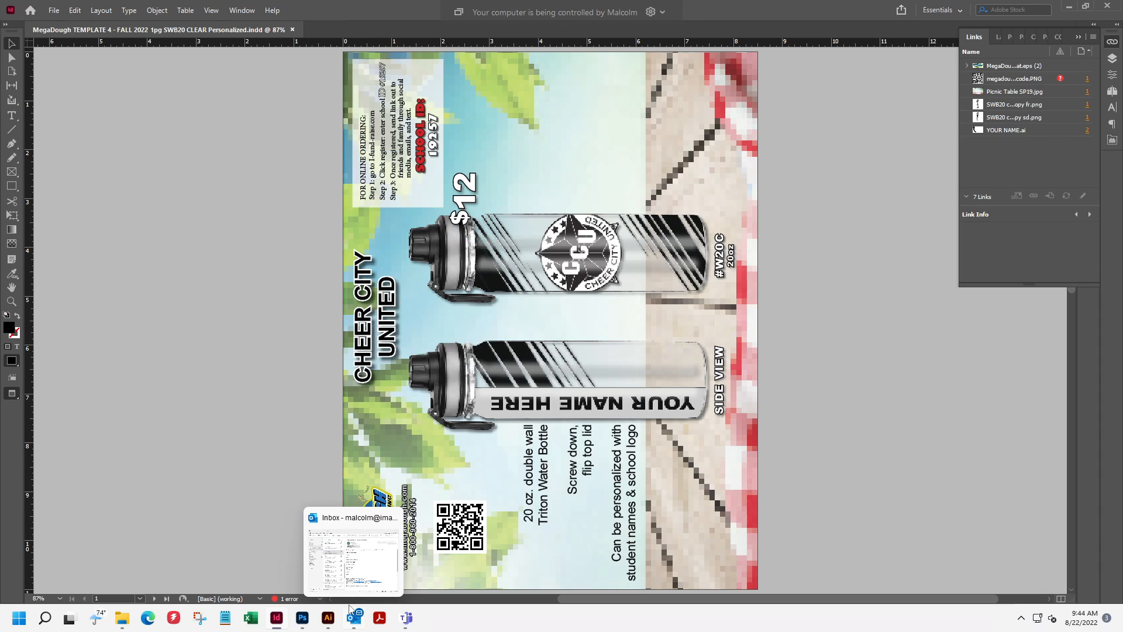
pyautogui.click(354, 624)
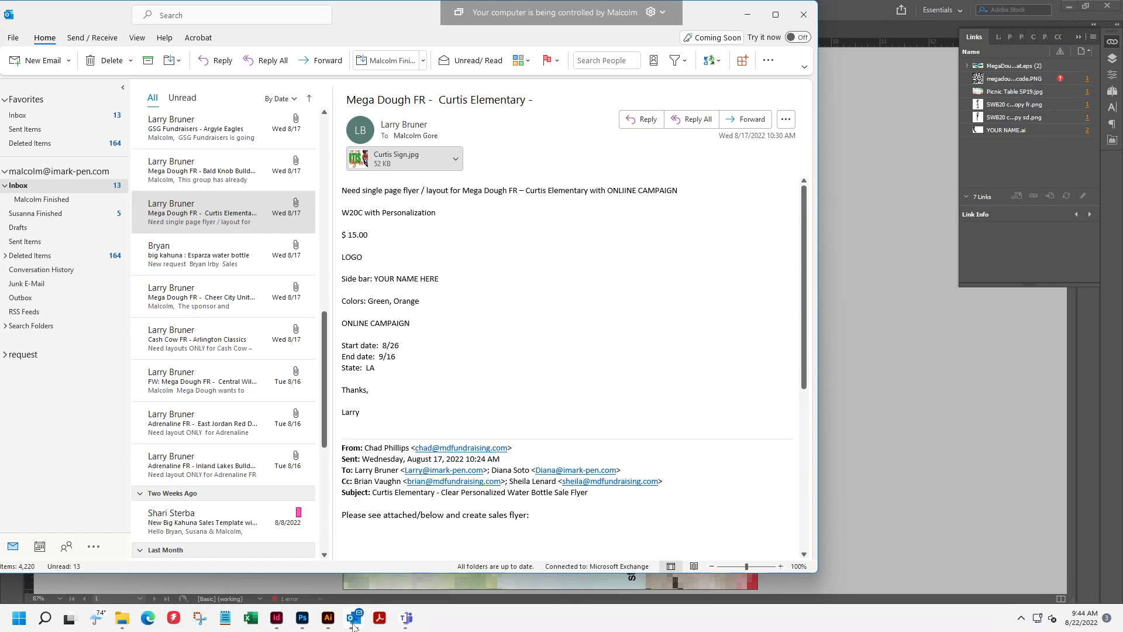
pyautogui.click(354, 624)
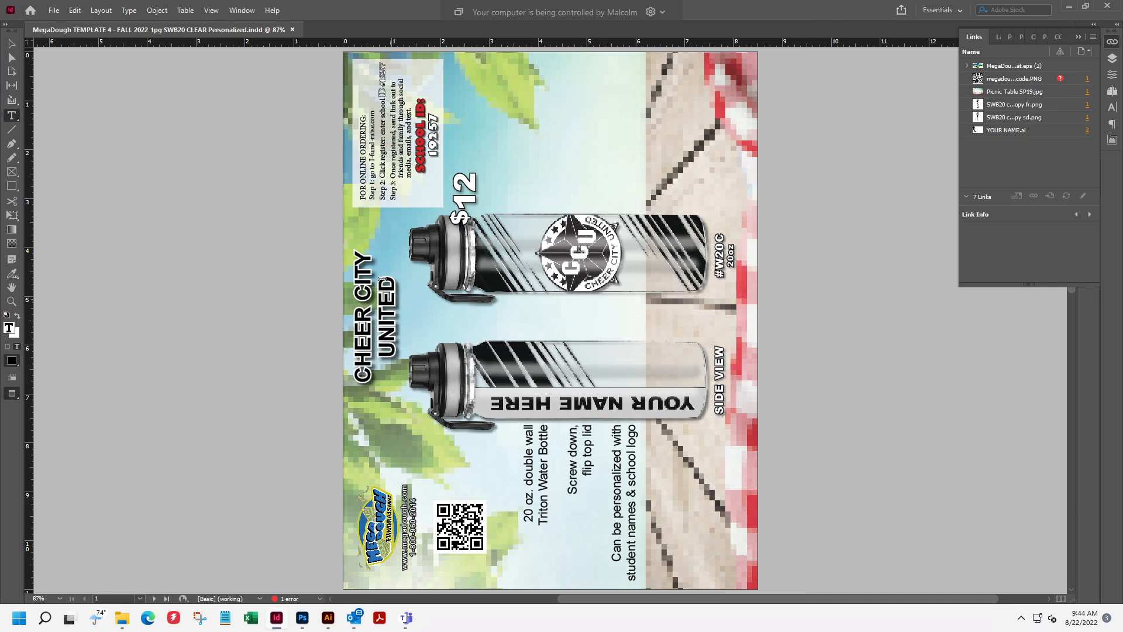
# Replace the CHEER CITY UNITED heading on the flyer with CURTIS ELEMENTARY in capitals on two lines.
pyautogui.moveTo(379, 356); pyautogui.dragTo(354, 393)
pyautogui.write('C')
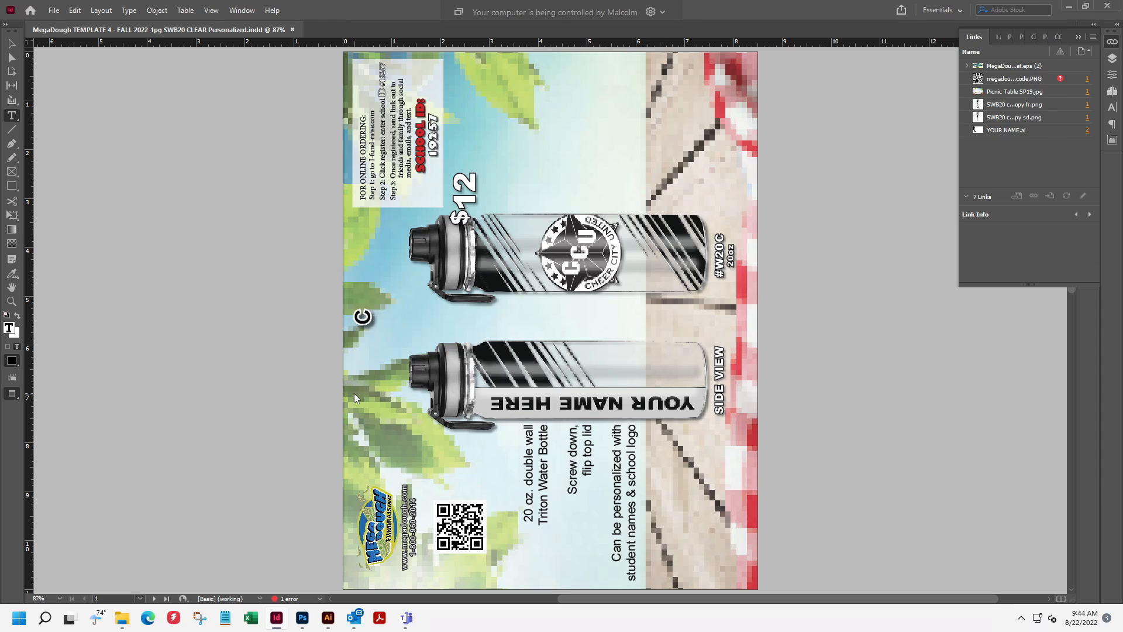
pyautogui.write('urtis')
pyautogui.press('BackSpace')
pyautogui.press('BackSpace')
pyautogui.press('BackSpace')
pyautogui.press('BackSpace')
pyautogui.press('BackSpace')
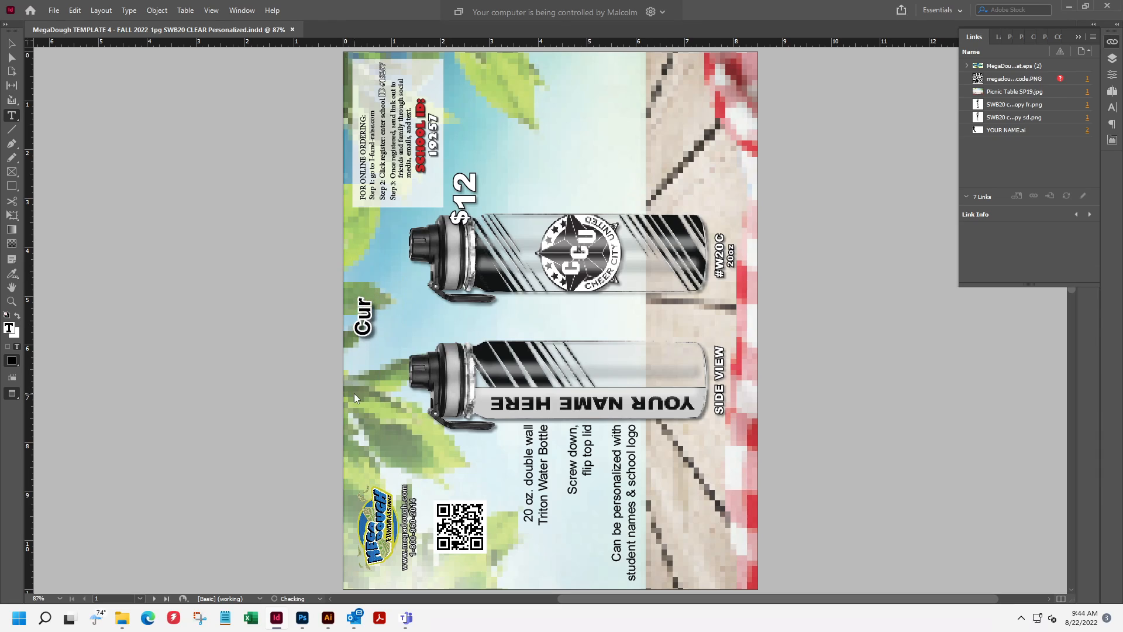
pyautogui.write('URTIS')
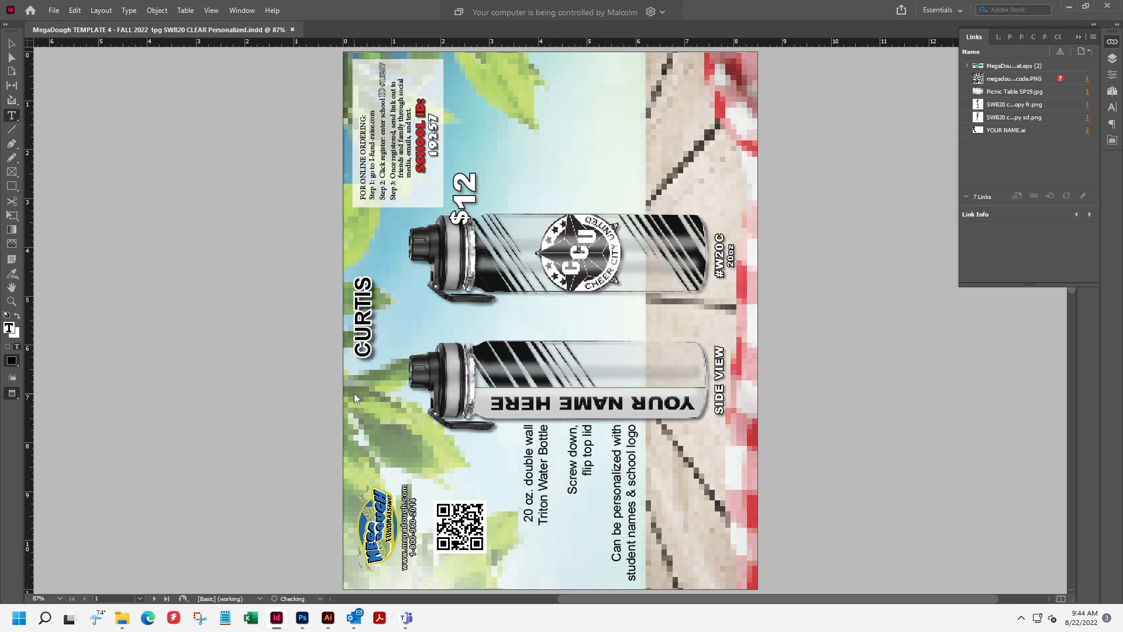
pyautogui.press('Return')
pyautogui.write('E')
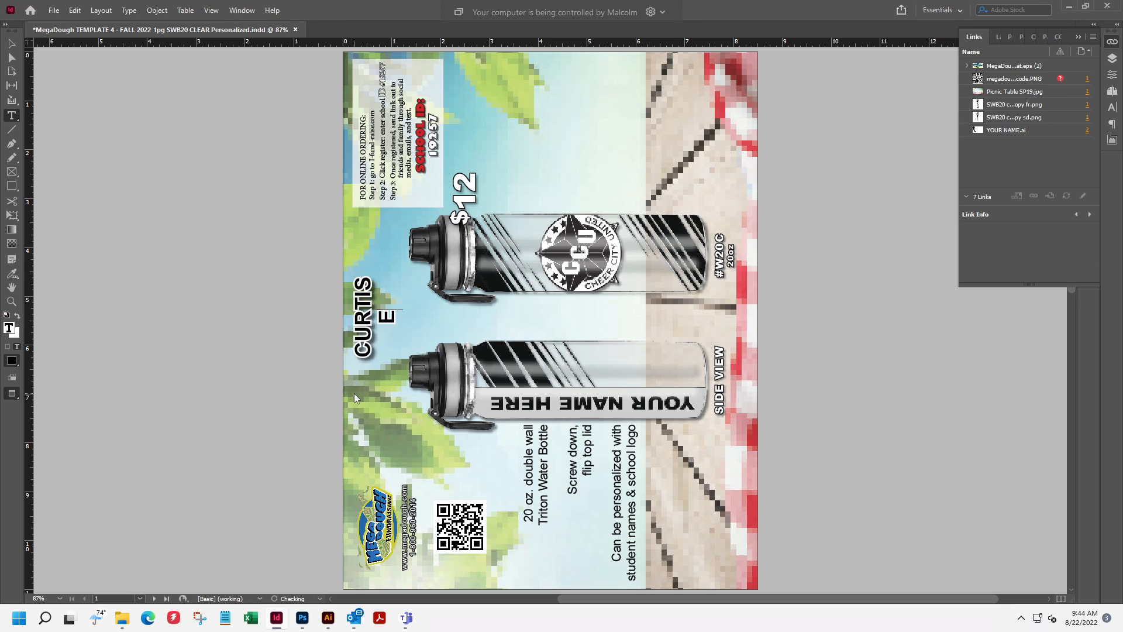
pyautogui.write('LEM')
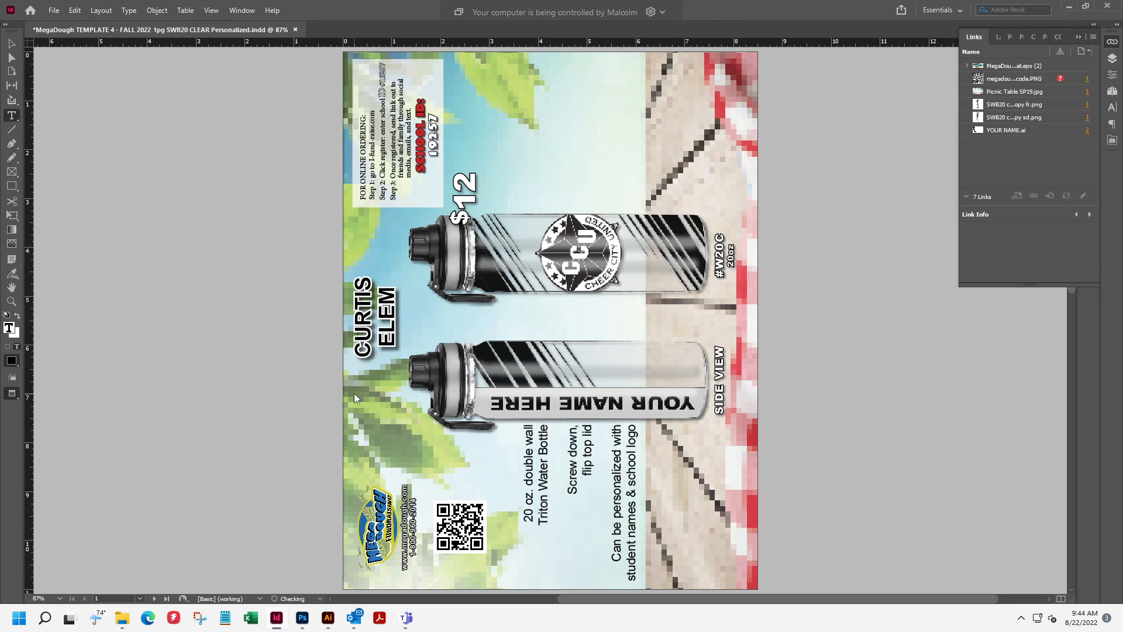
pyautogui.write('ENTARY')
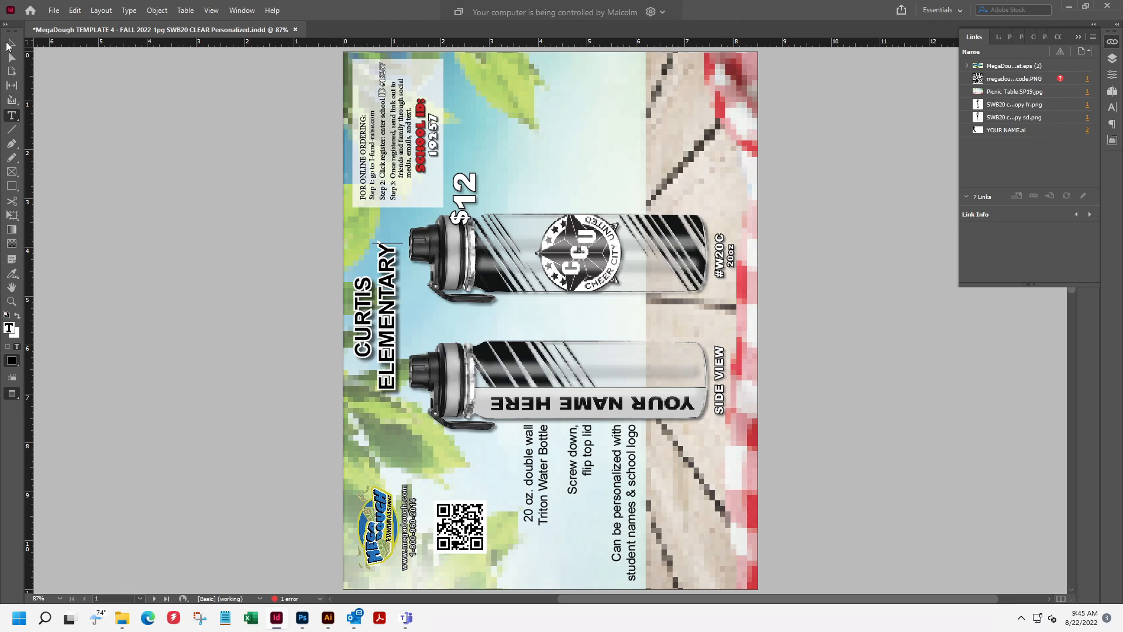
pyautogui.moveTo(12, 32); pyautogui.dragTo(59, 98)
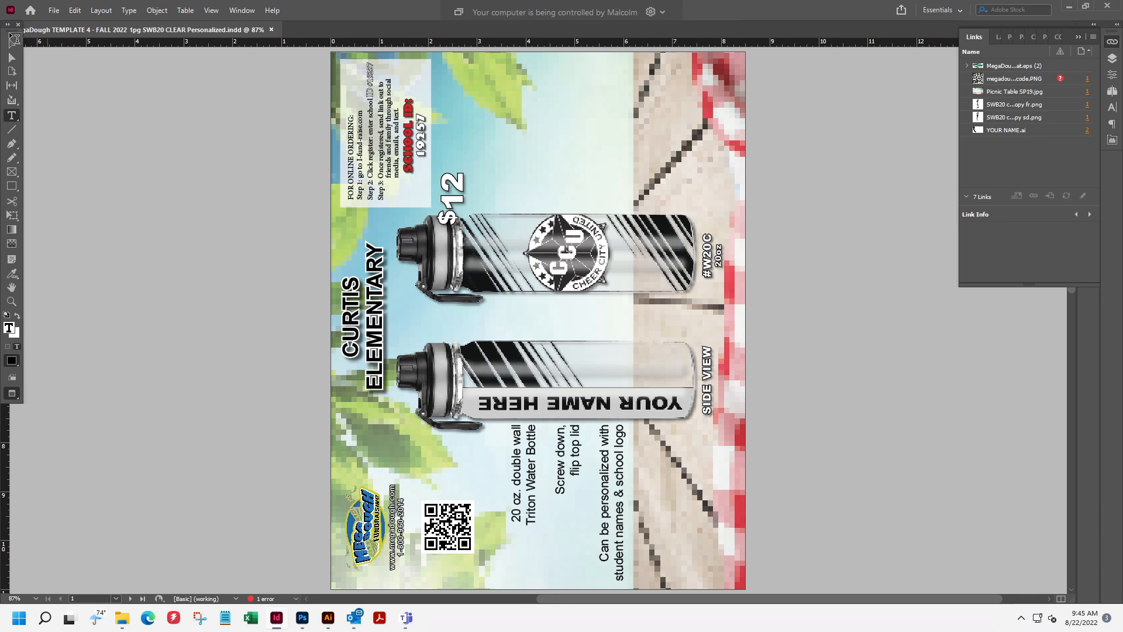
pyautogui.moveTo(10, 34); pyautogui.dragTo(2, 57)
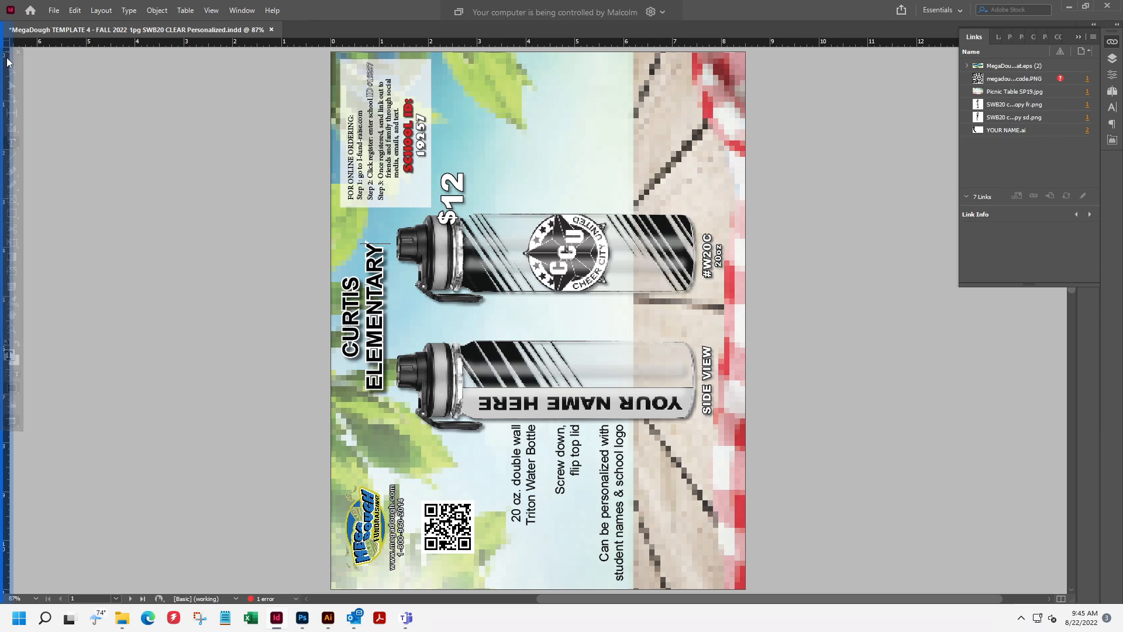
# Save the flyer as MegaDough TEMPLATE 4 - FALL 2022 1pg SWB20 CLEAR Personalized Curtis Elementary in the Curtis Elementary zLinks folder.
pyautogui.click(51, 10)
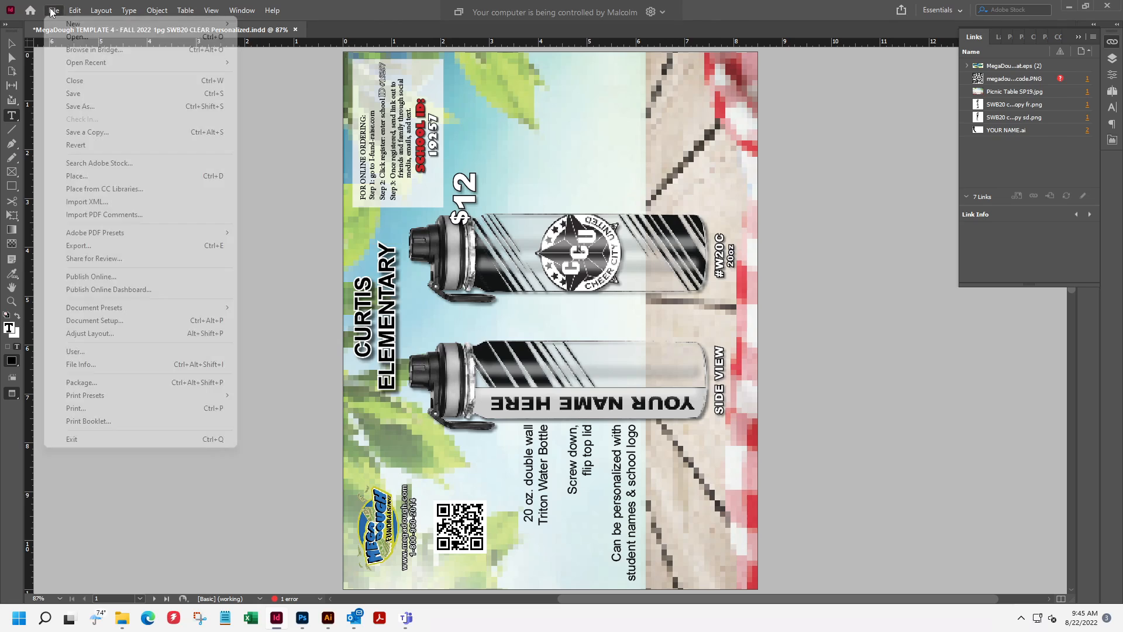
pyautogui.click(100, 106)
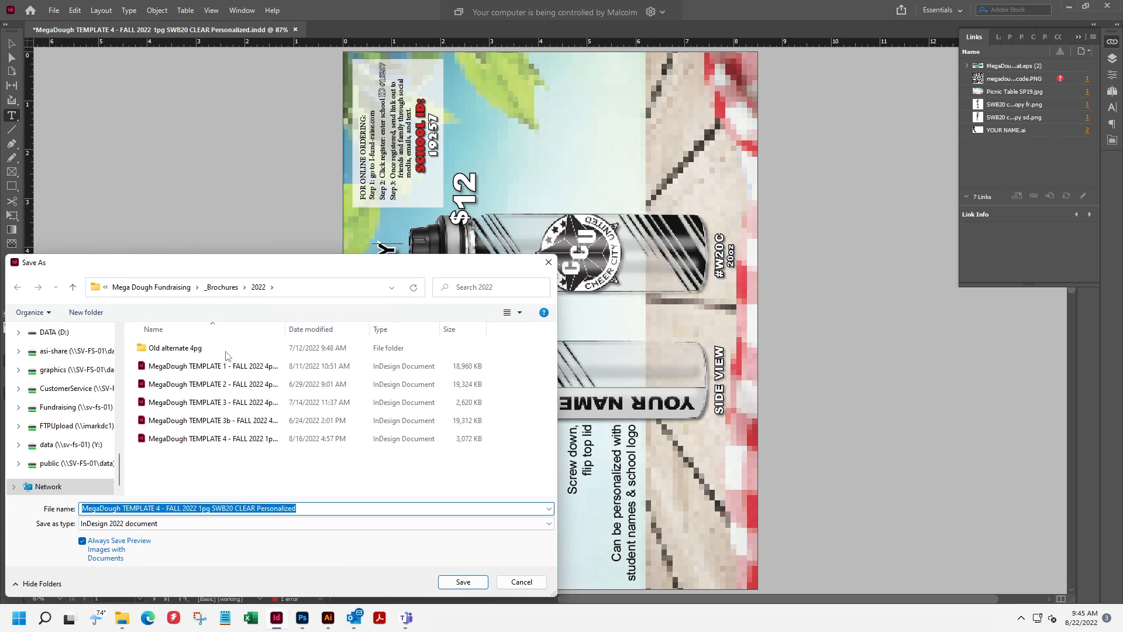
pyautogui.click(169, 288)
pyautogui.doubleClick(167, 353)
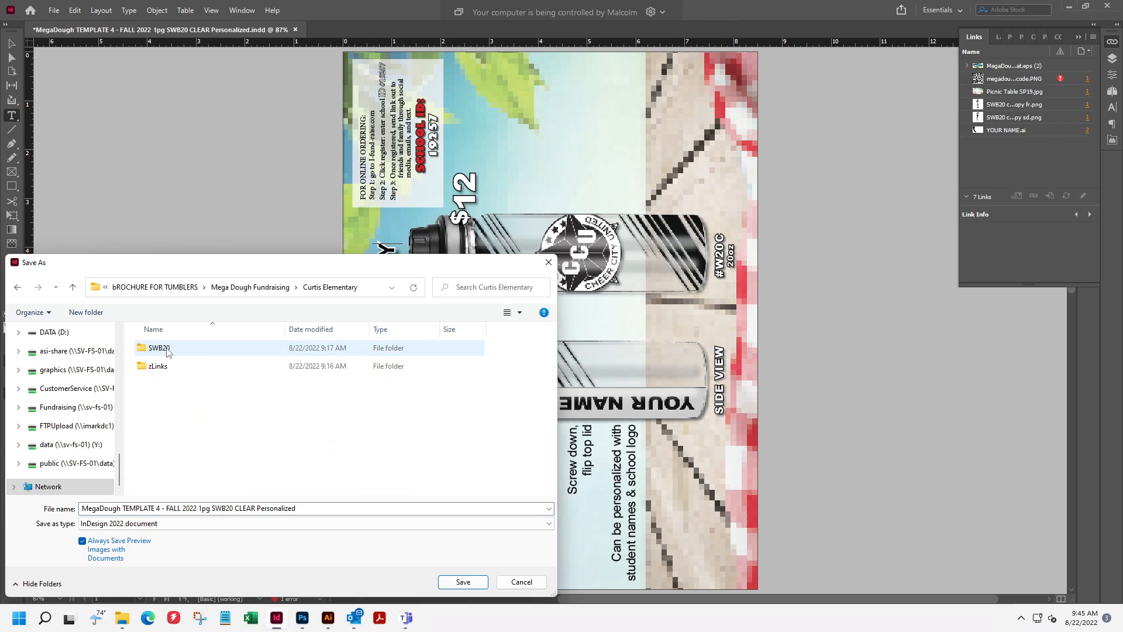
pyautogui.doubleClick(157, 366)
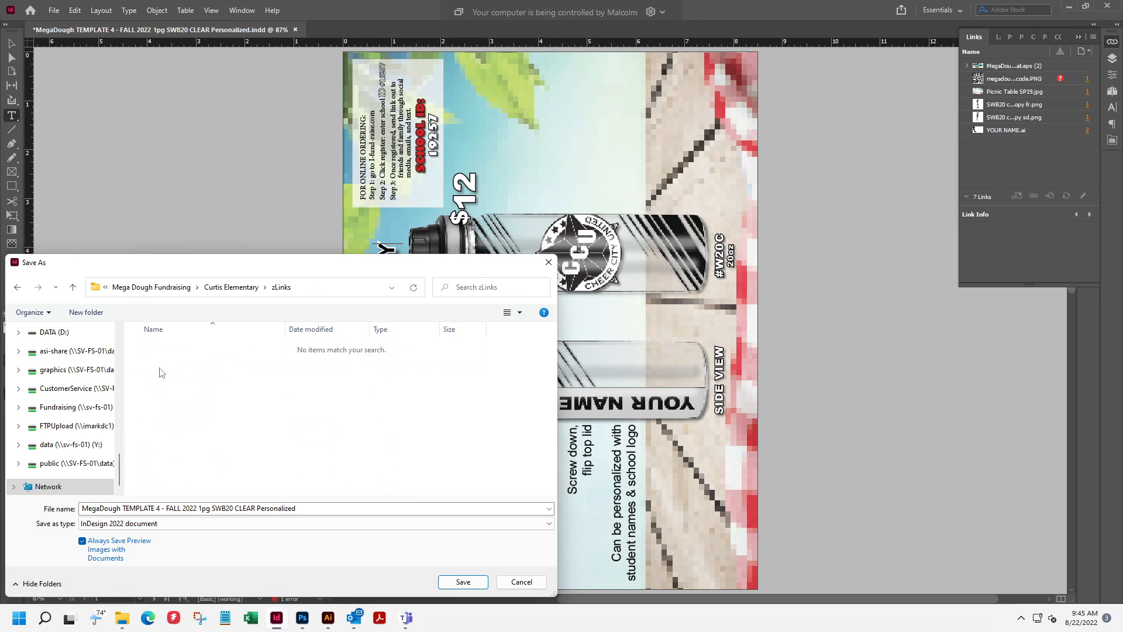
pyautogui.click(316, 508)
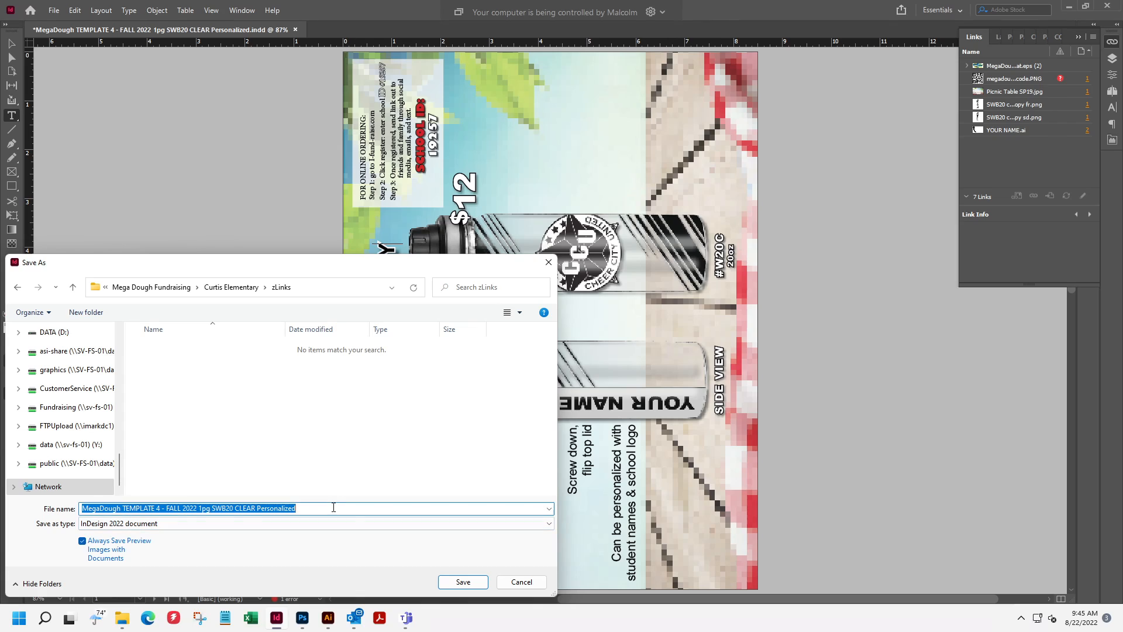
pyautogui.click(352, 512)
pyautogui.moveTo(278, 511); pyautogui.dragTo(315, 516)
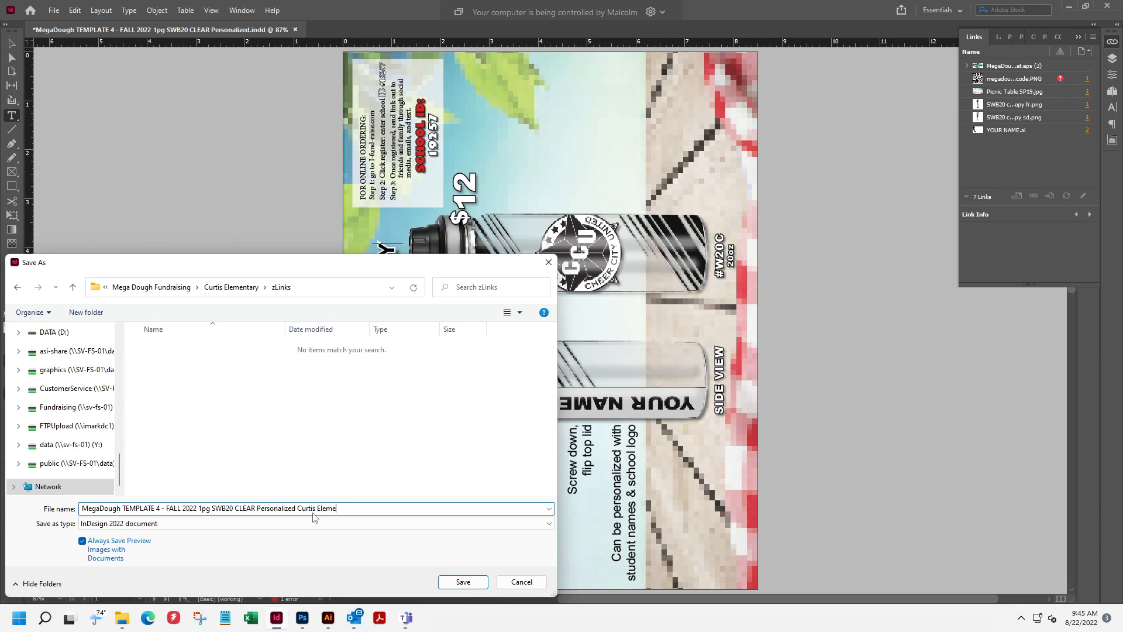
pyautogui.press('Return')
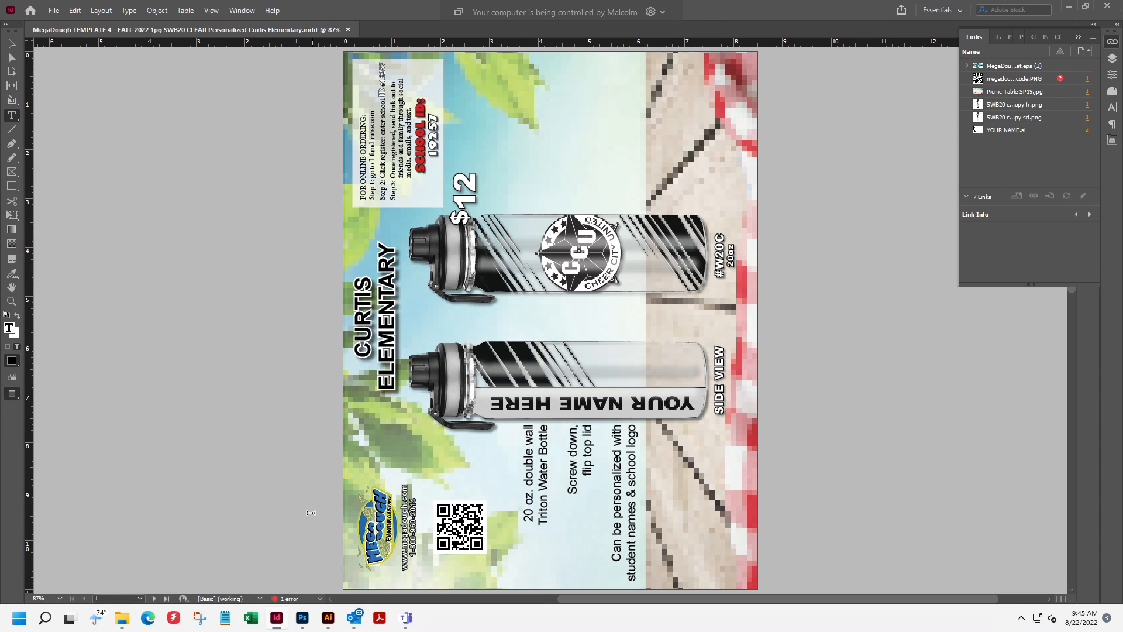
# Check the bottle price in the Outlook flyer request and change the price on the InDesign flyer to $15.
pyautogui.click(11, 43)
pyautogui.click(354, 618)
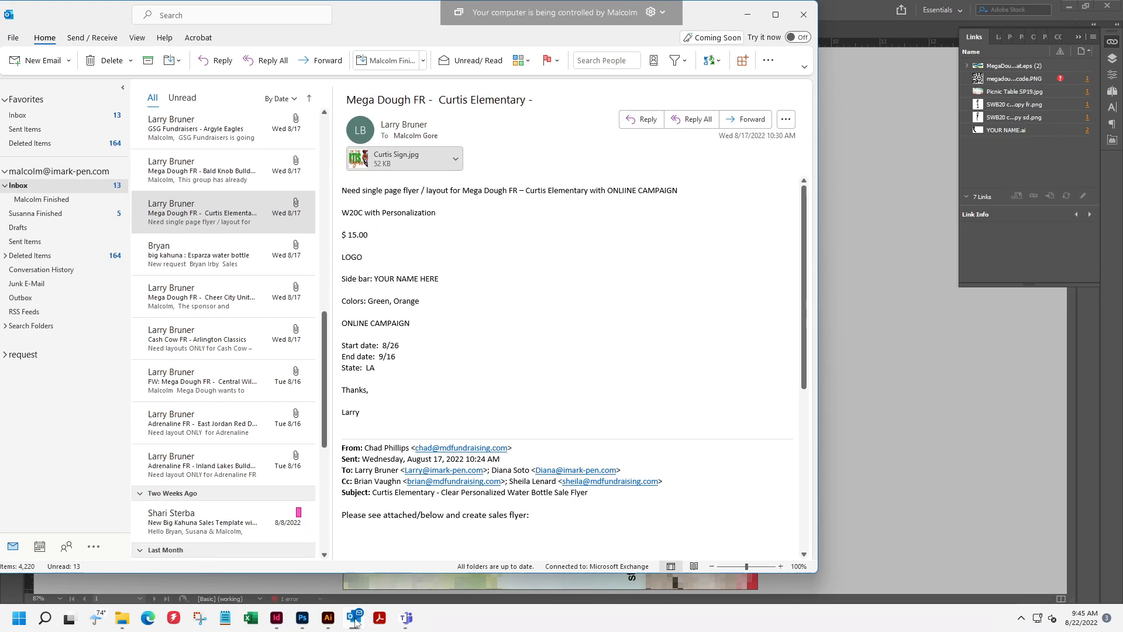
pyautogui.click(355, 619)
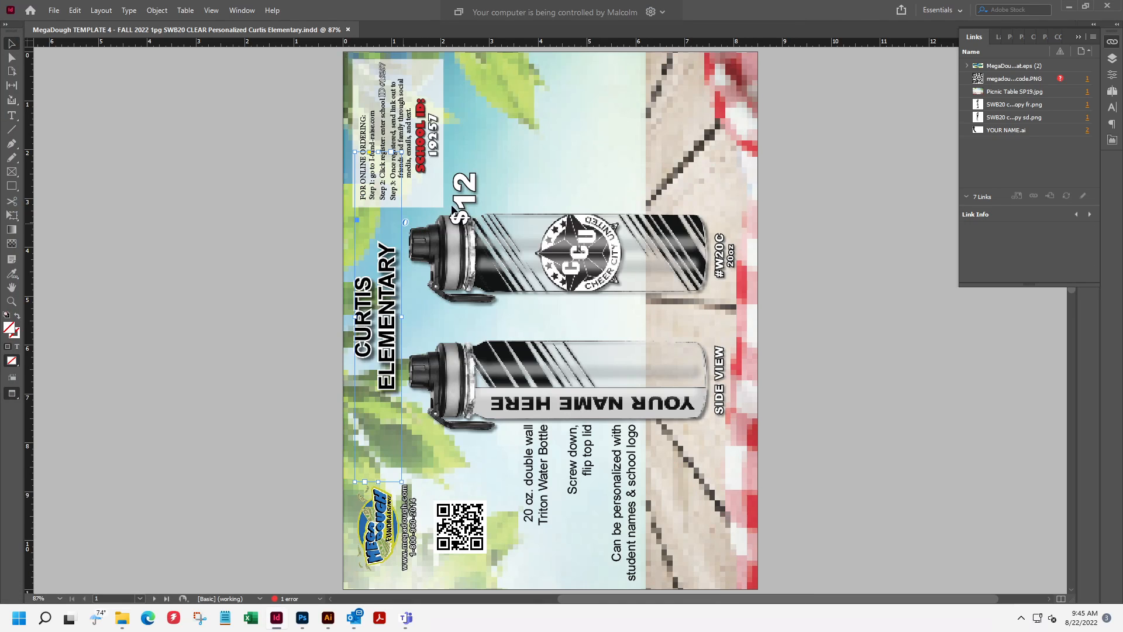
pyautogui.doubleClick(471, 186)
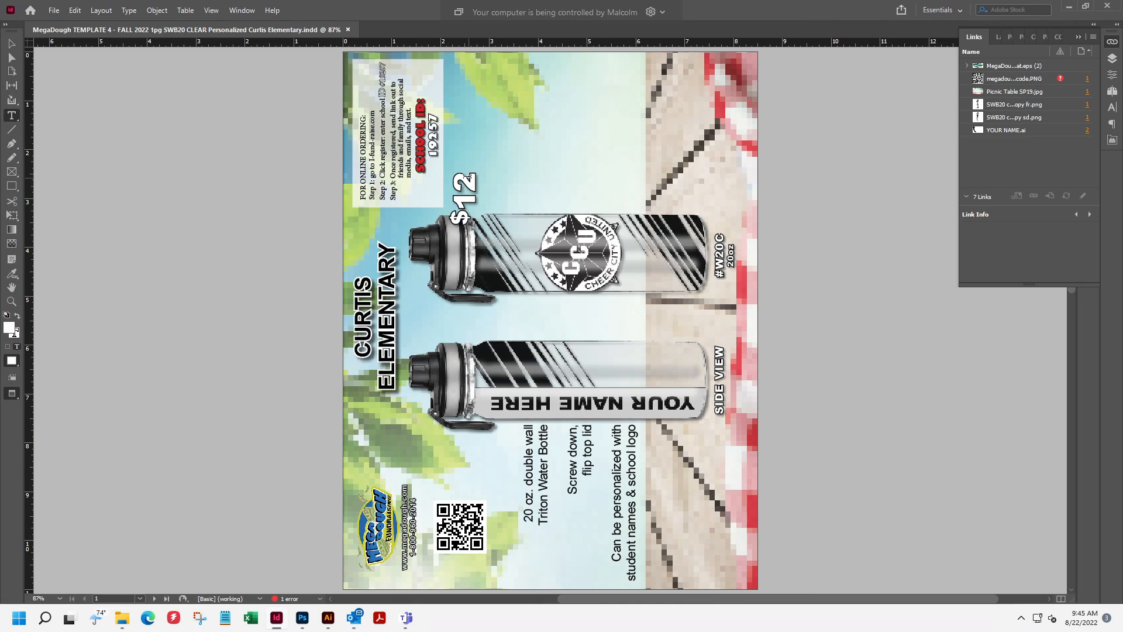
pyautogui.moveTo(468, 178); pyautogui.dragTo(466, 188)
pyautogui.write('5')
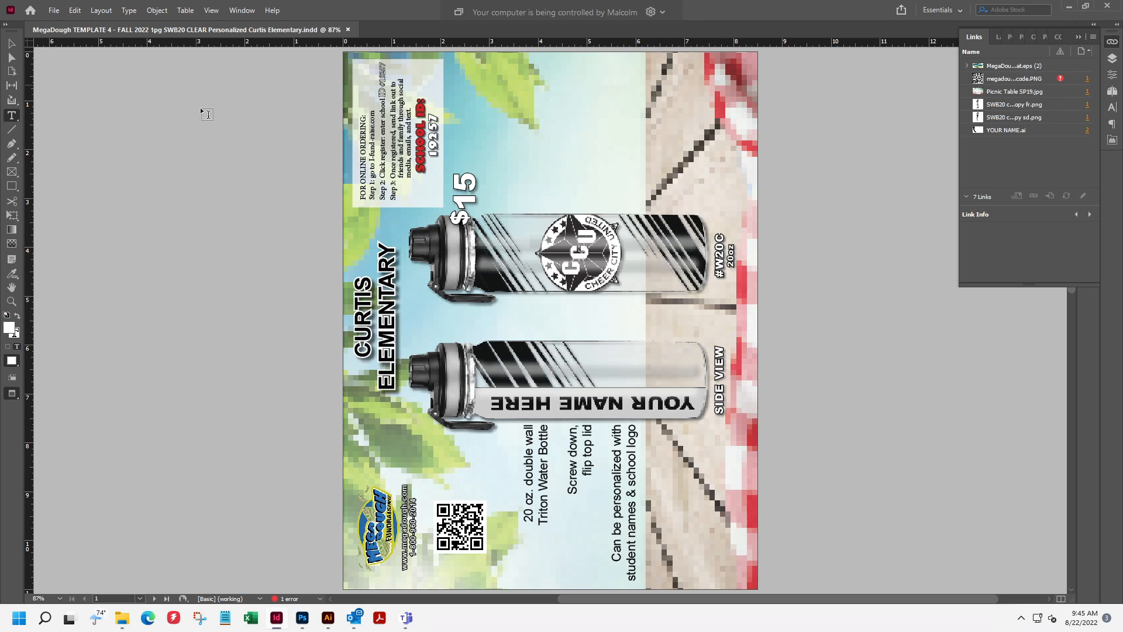
pyautogui.click(11, 44)
# Set the example row's Amount Due and the 20oz Clear Plastic Water Bottle price on the order form page to $15.00.
pyautogui.scroll(-6, 204, 291)
pyautogui.scroll(4, 286, 258)
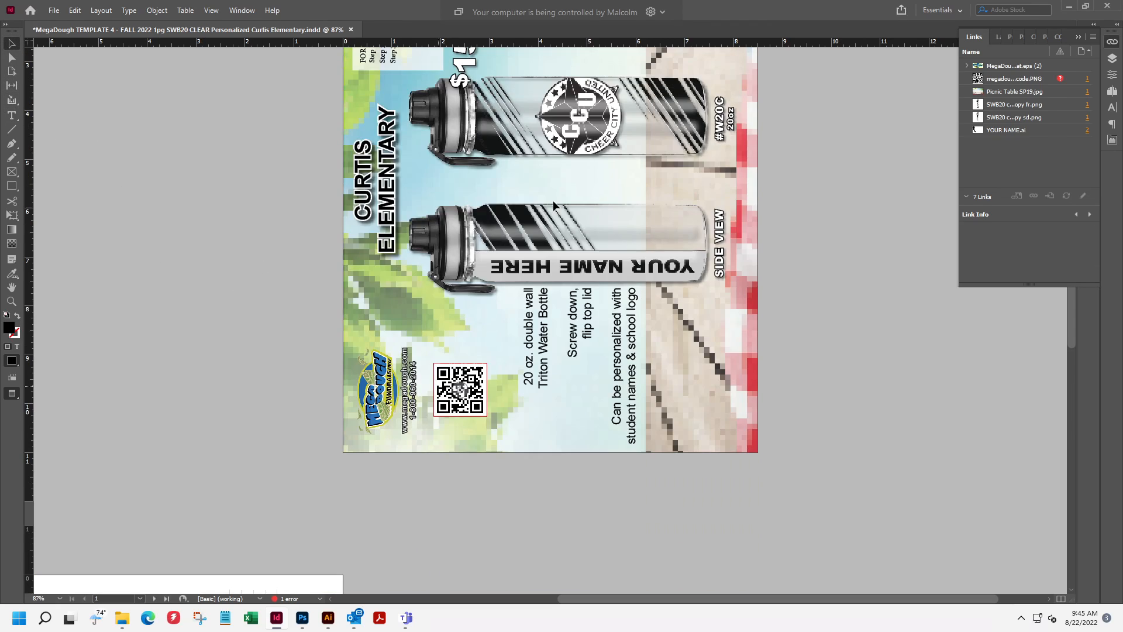
pyautogui.scroll(-5, 453, 349)
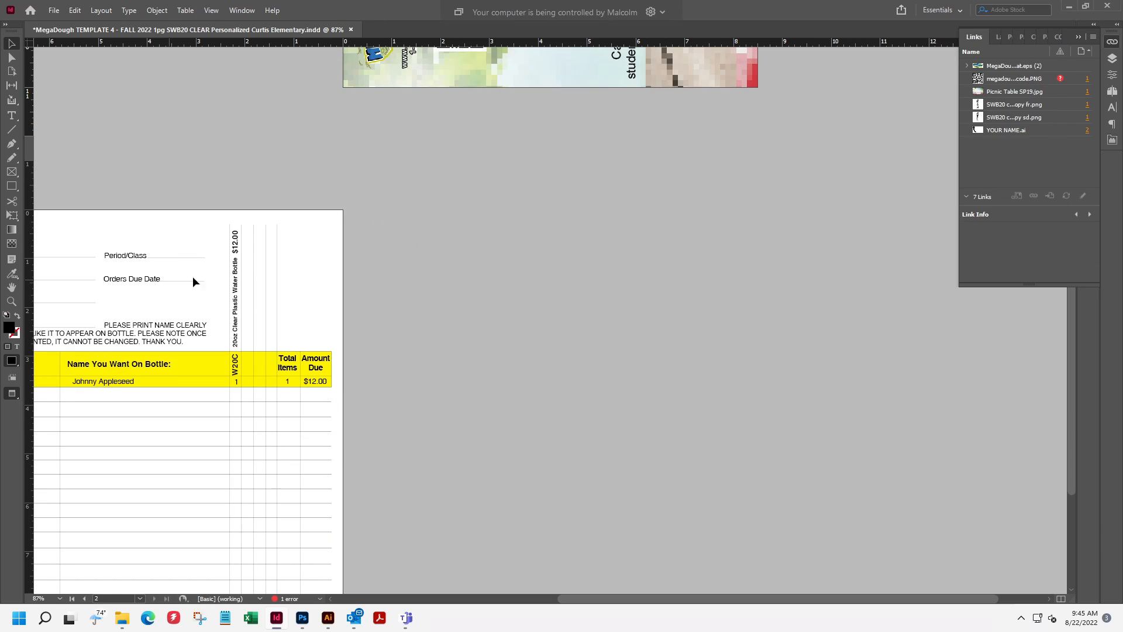
pyautogui.click(316, 382)
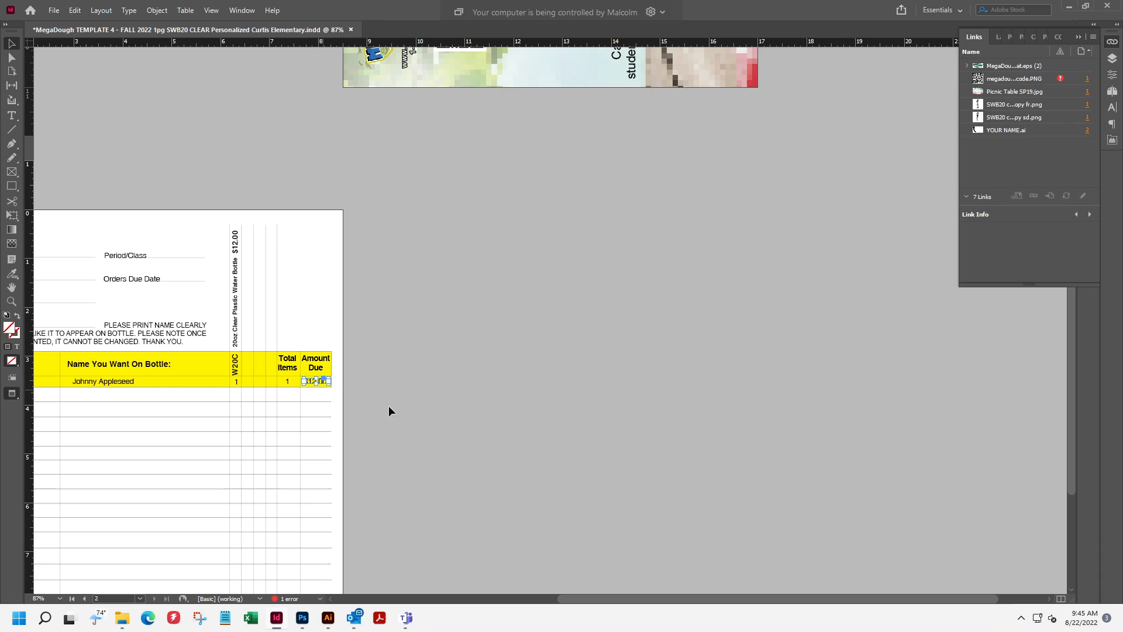
pyautogui.doubleClick(310, 380)
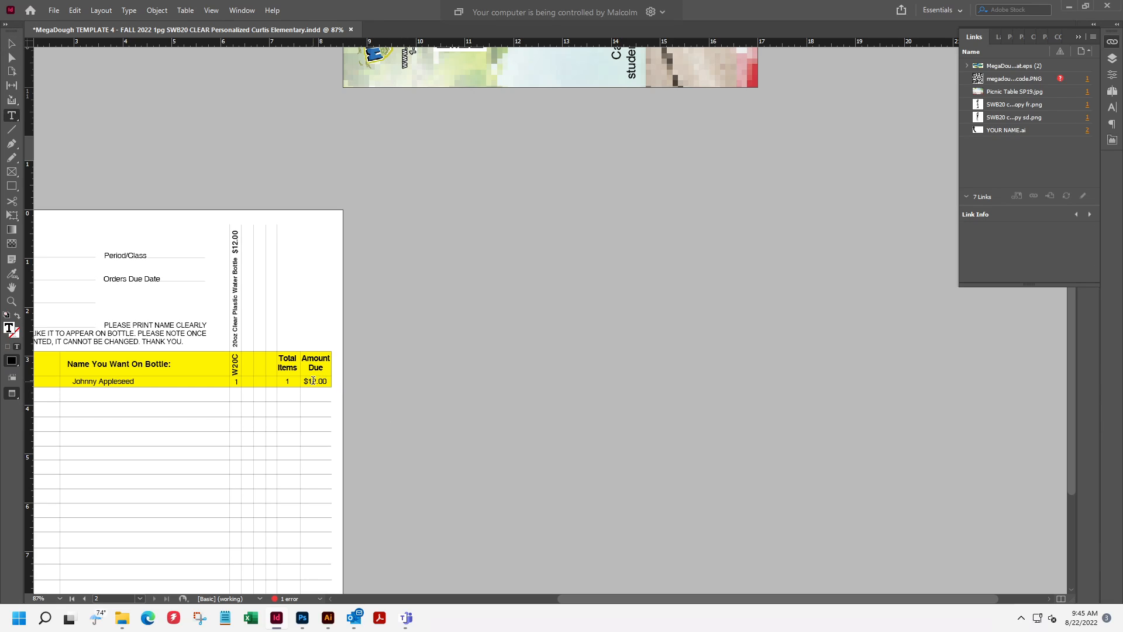
pyautogui.doubleClick(313, 381)
pyautogui.click(479, 389)
pyautogui.press('BackSpace')
pyautogui.write('5')
pyautogui.press('BackSpace')
pyautogui.write('5')
pyautogui.click(12, 41)
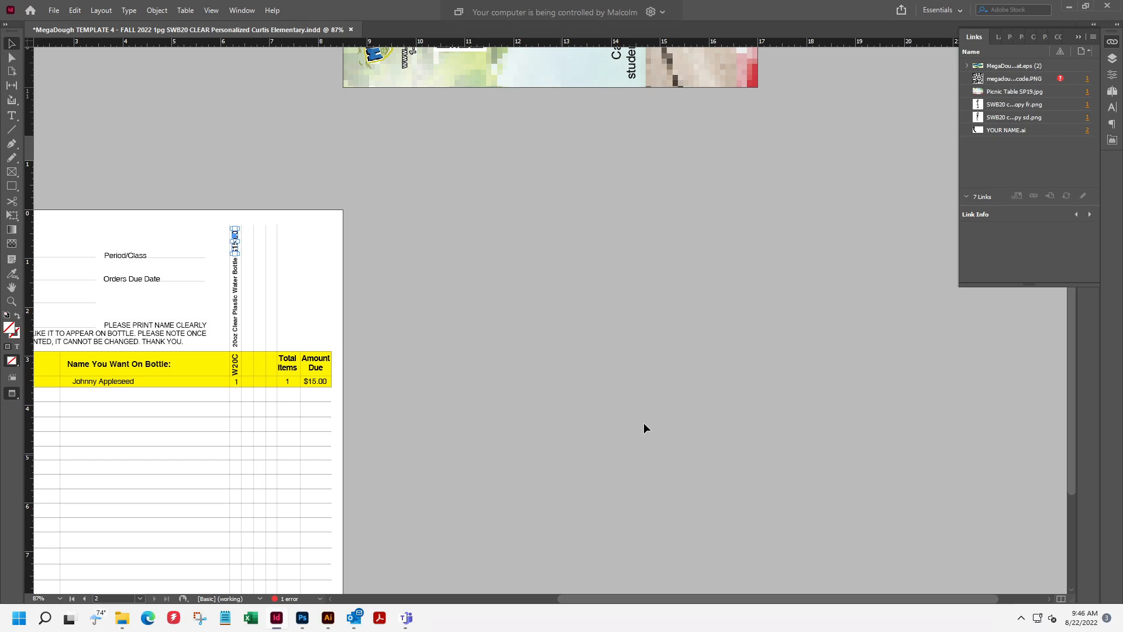
# Look over the order form, return to the flyer page and save the document.
pyautogui.hscroll(-1, 1006, 389)
pyautogui.moveTo(1006, 389); pyautogui.dragTo(1017, 381)
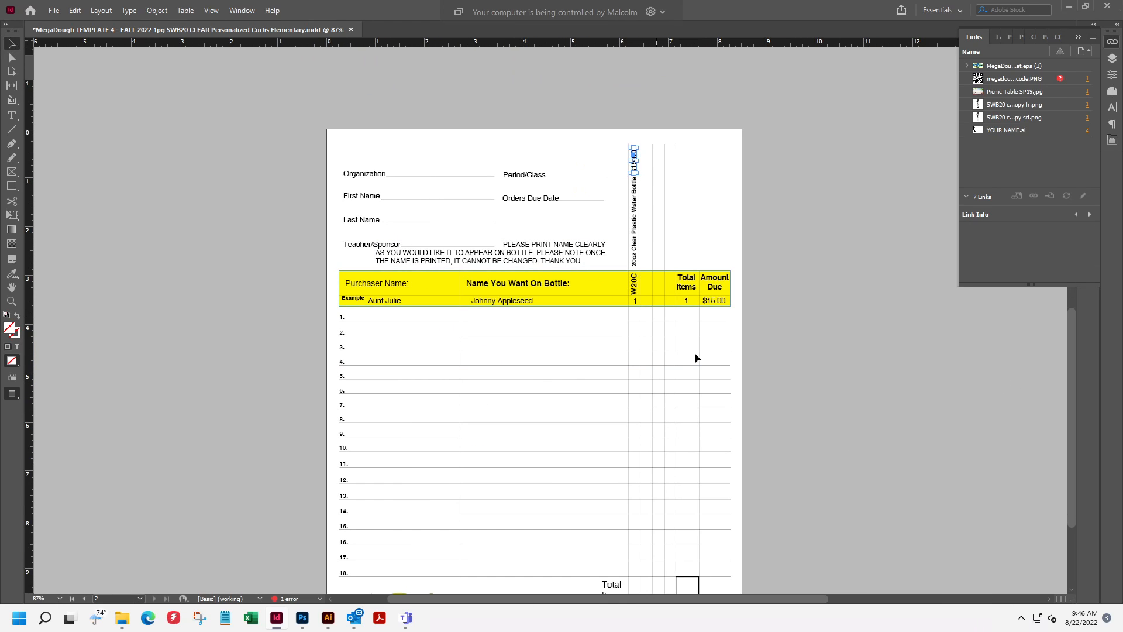
pyautogui.click(865, 187)
pyautogui.moveTo(869, 118); pyautogui.dragTo(762, 479)
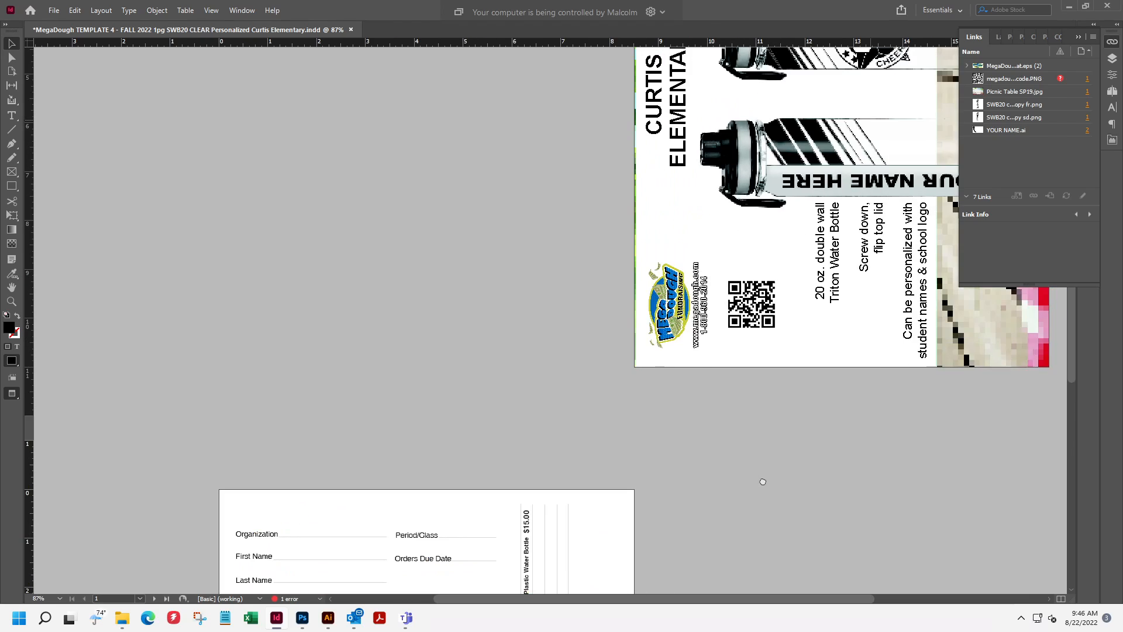
pyautogui.moveTo(654, 346); pyautogui.dragTo(430, 573)
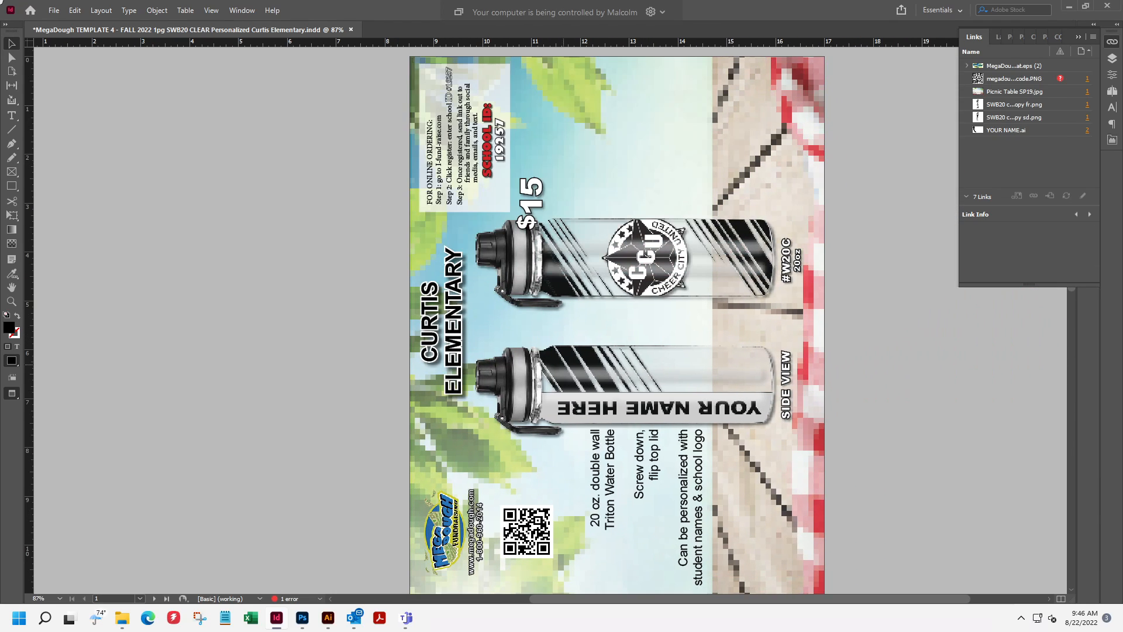
pyautogui.click(54, 10)
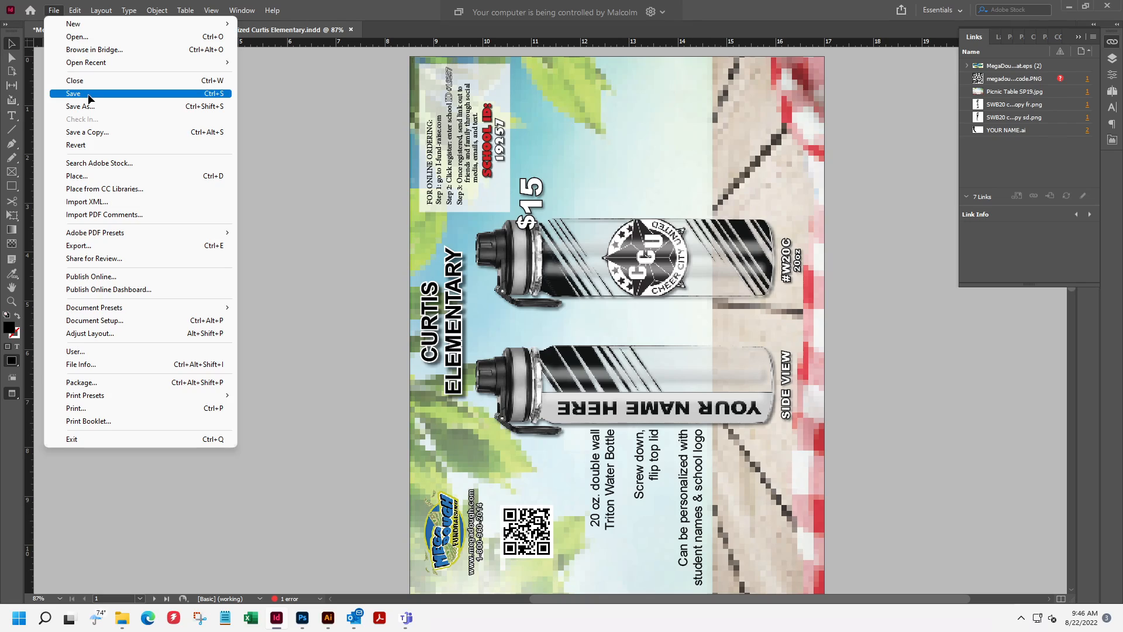
pyautogui.click(87, 92)
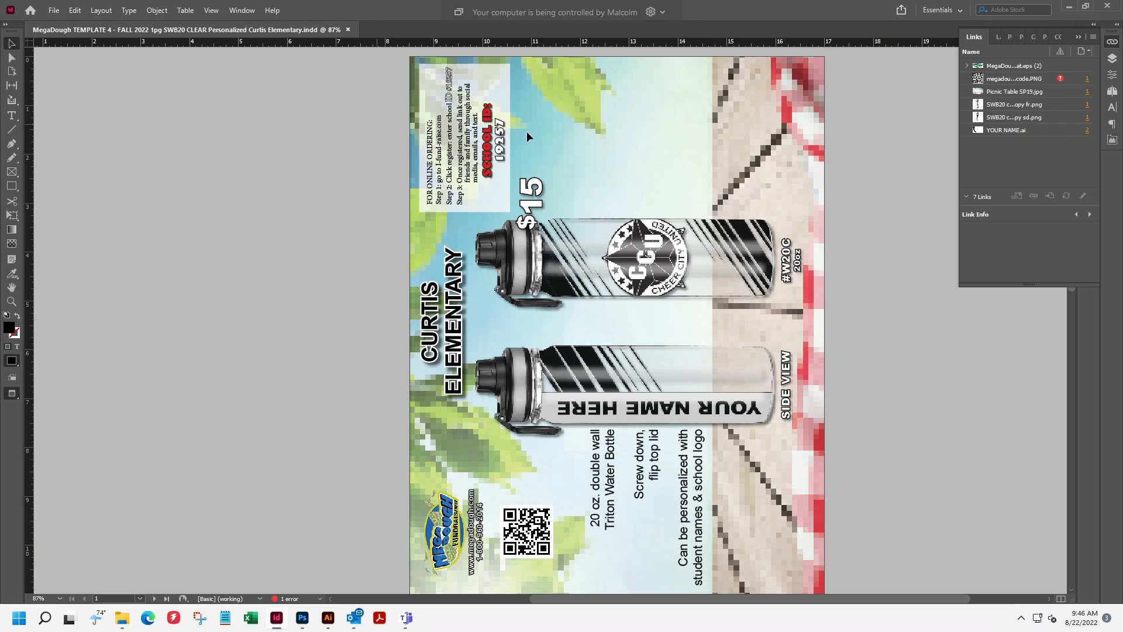
# Open the Web Campaign Tracker workbook in Excel and find the first empty row after the latest campaigns.
pyautogui.click(250, 618)
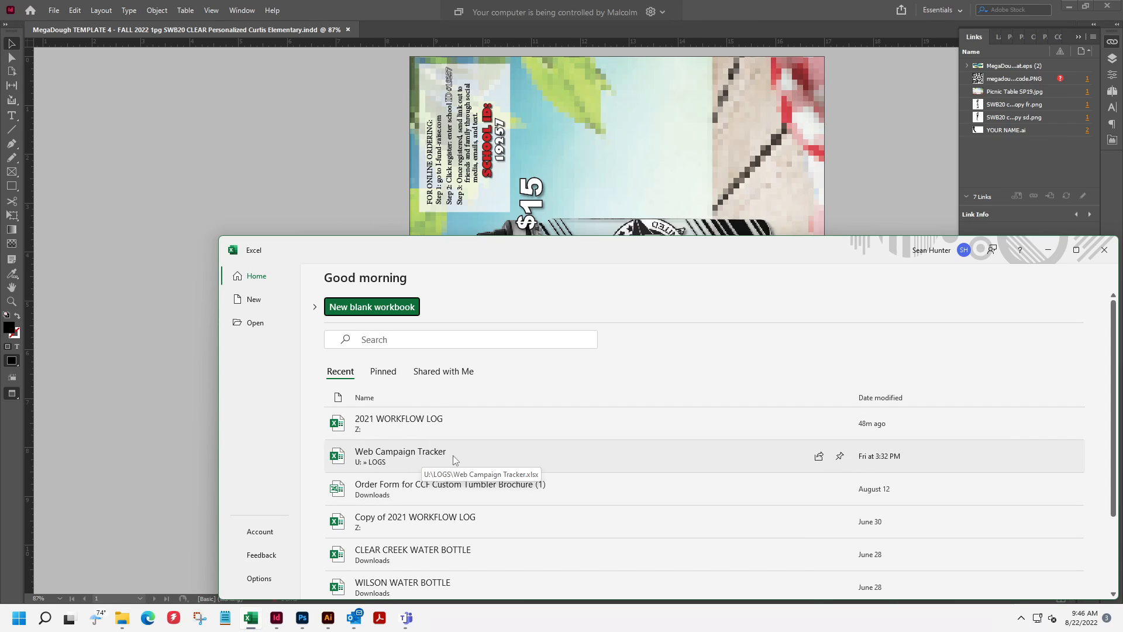
pyautogui.click(432, 459)
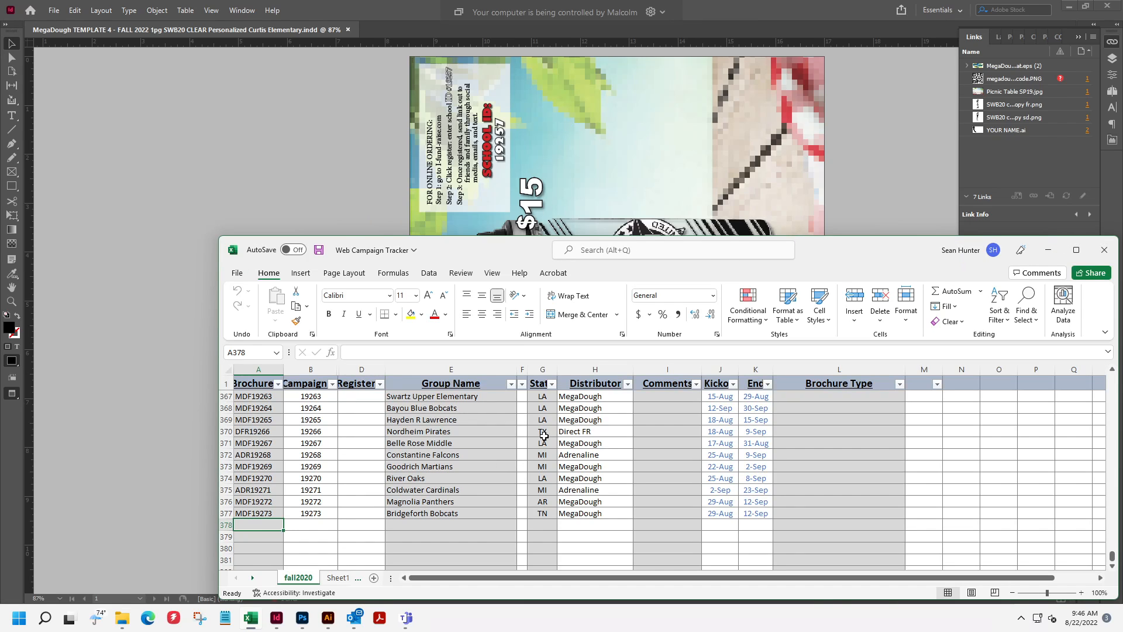
pyautogui.scroll(-1, 445, 457)
pyautogui.scroll(-2, 445, 457)
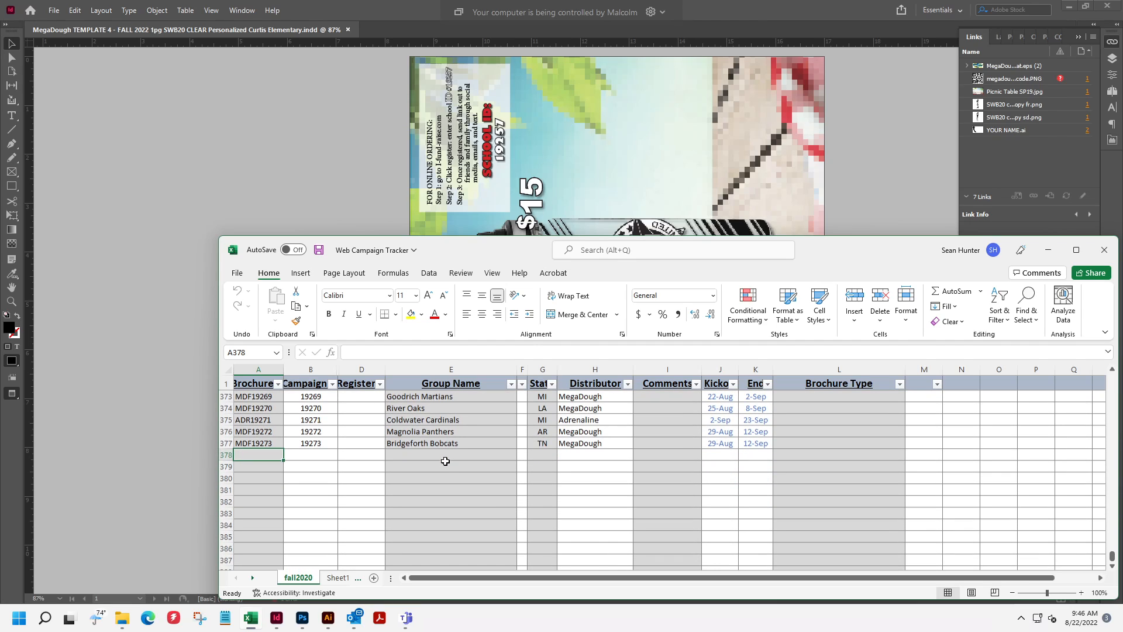
pyautogui.scroll(3, 445, 457)
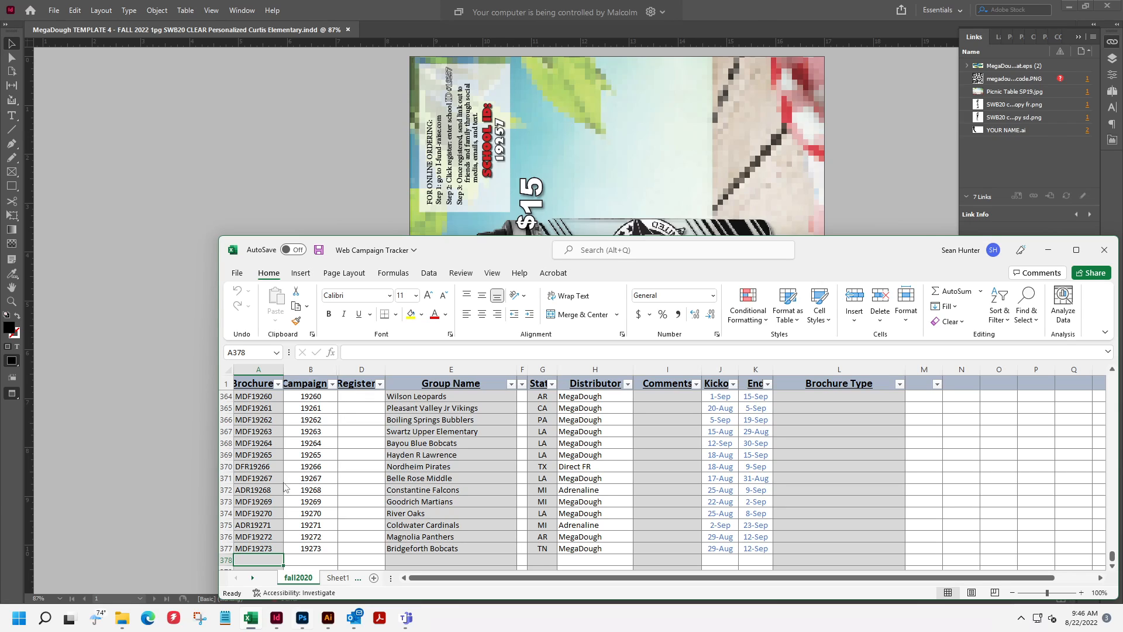
pyautogui.scroll(-1, 283, 464)
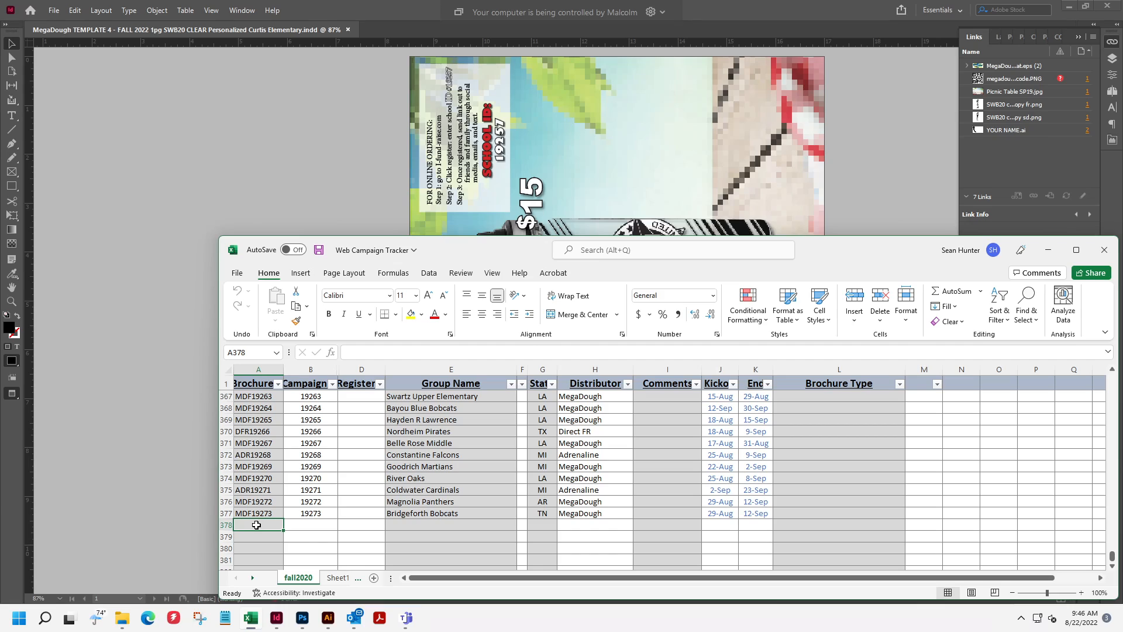
# Fill in row 378 with brochure code MDF19274, campaign number 19274 and group name Curtis Elementary.
pyautogui.write('MDF19274')
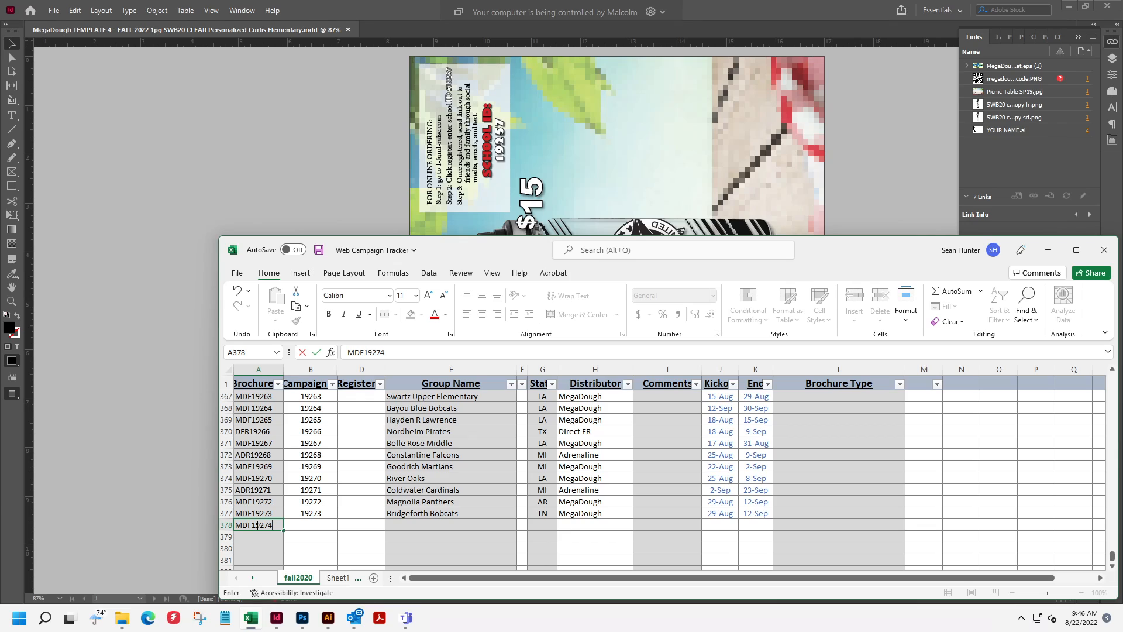
pyautogui.press('Tab')
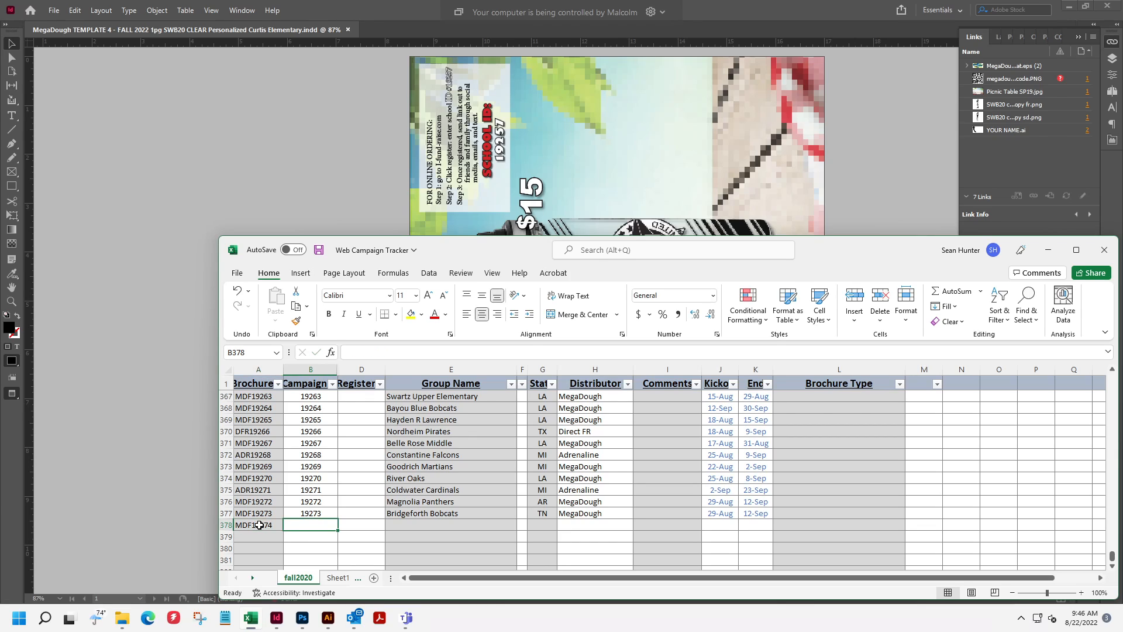
pyautogui.write('19274')
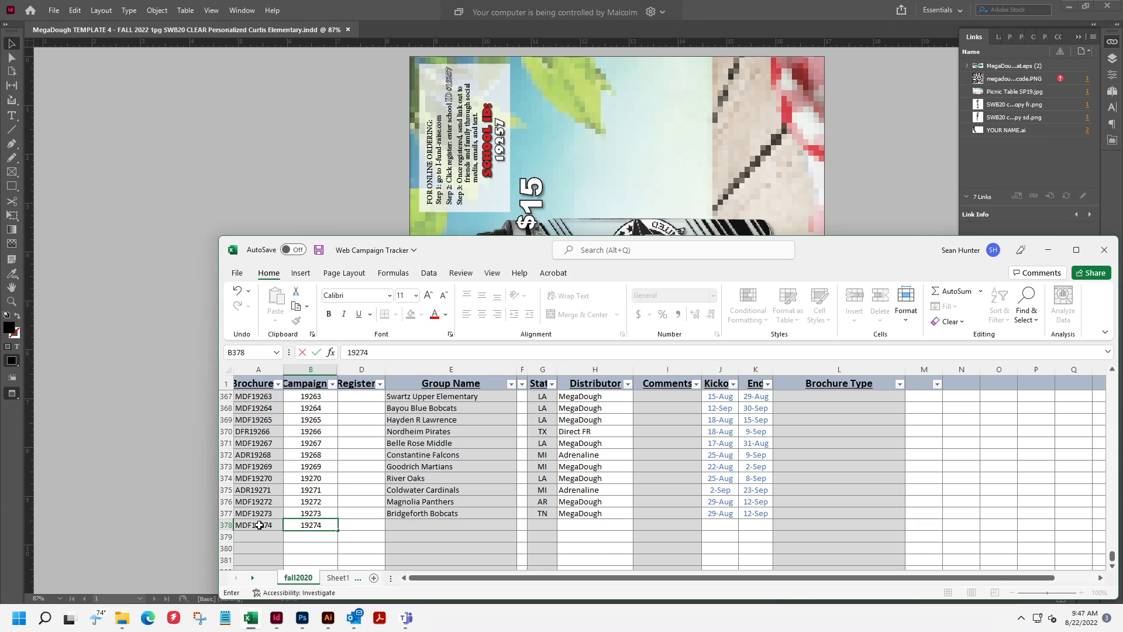
pyautogui.press('Tab')
pyautogui.press('Tab')
pyautogui.write('Curtis')
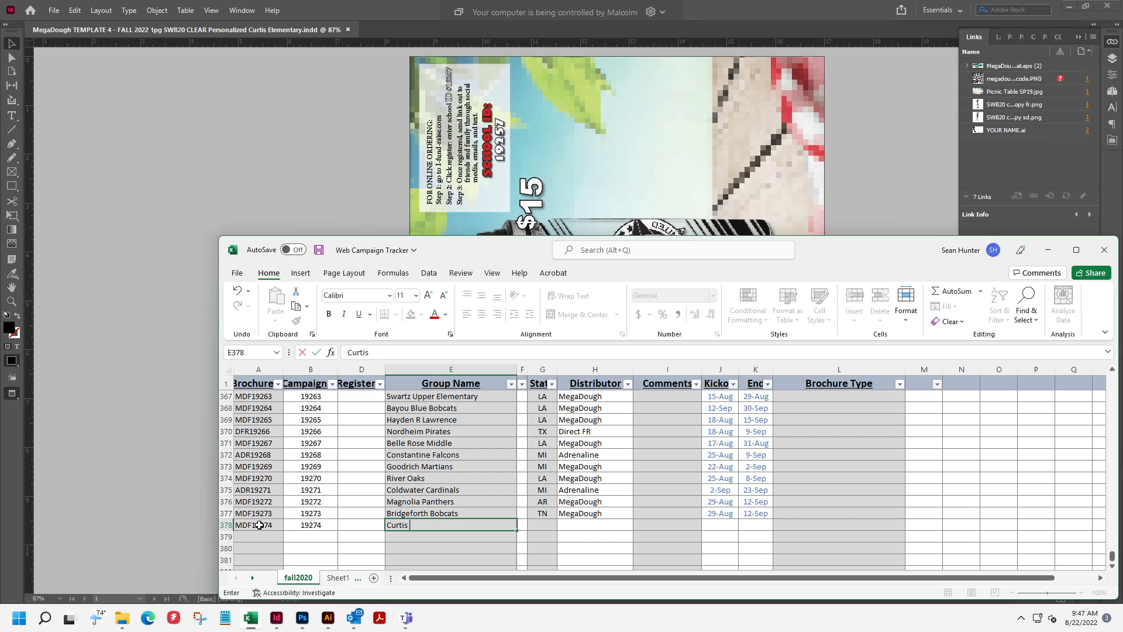
pyautogui.write(' Elementary')
pyautogui.press('Tab')
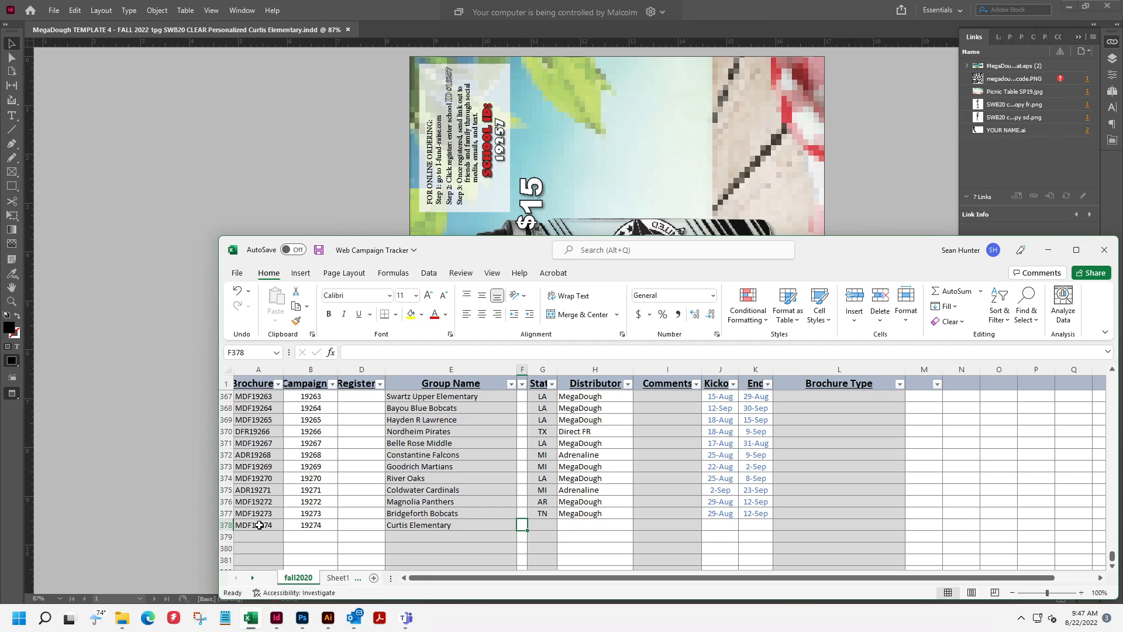
# Check the request e-mail, then fill in row 378's state as LA and distributor as MegaDough.
pyautogui.press('Tab')
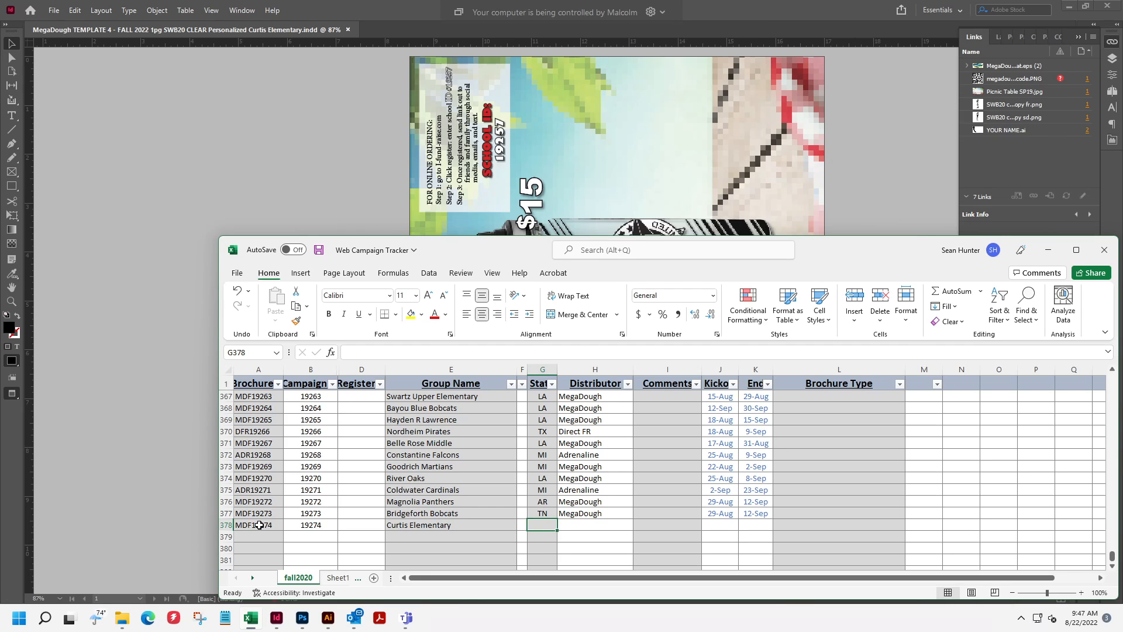
pyautogui.click(354, 619)
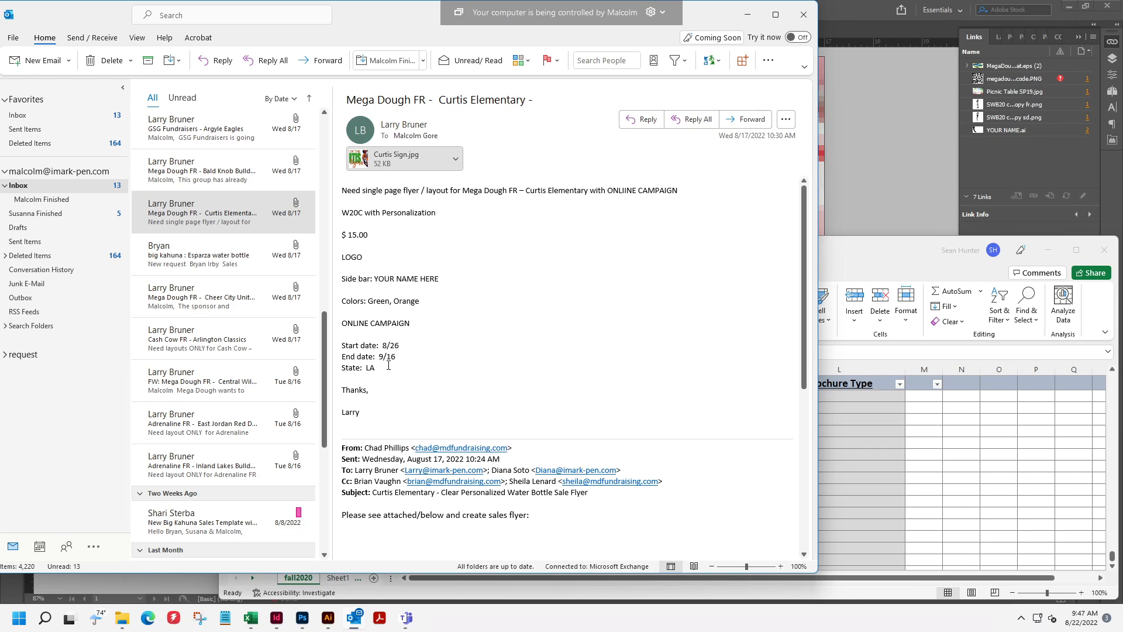
pyautogui.click(871, 503)
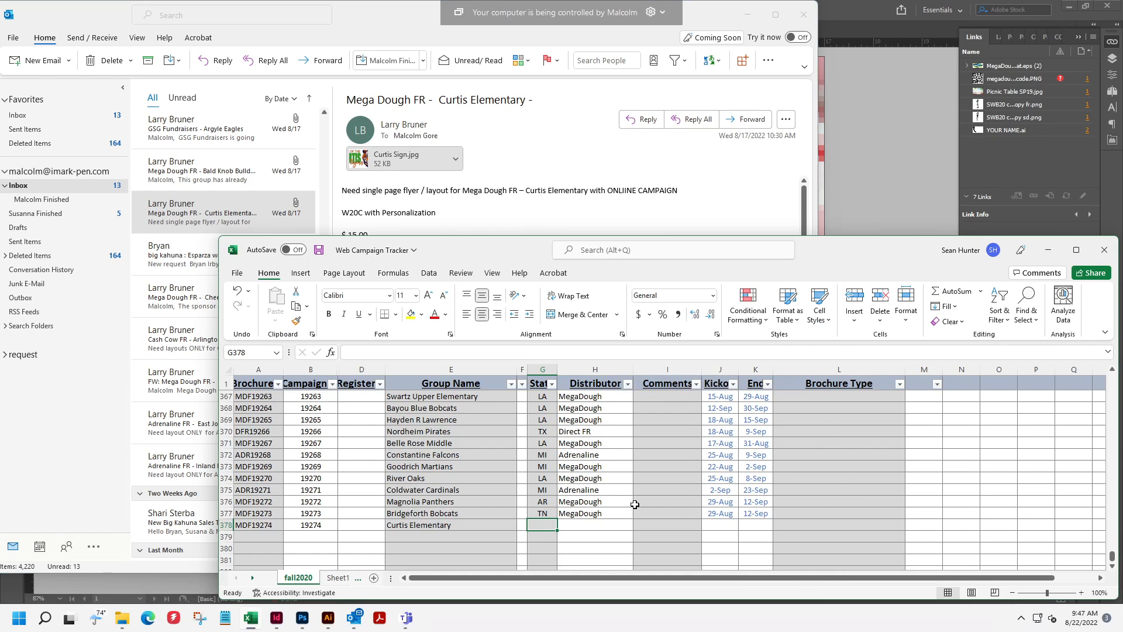
pyautogui.write('LA')
pyautogui.press('Tab')
pyautogui.write('M')
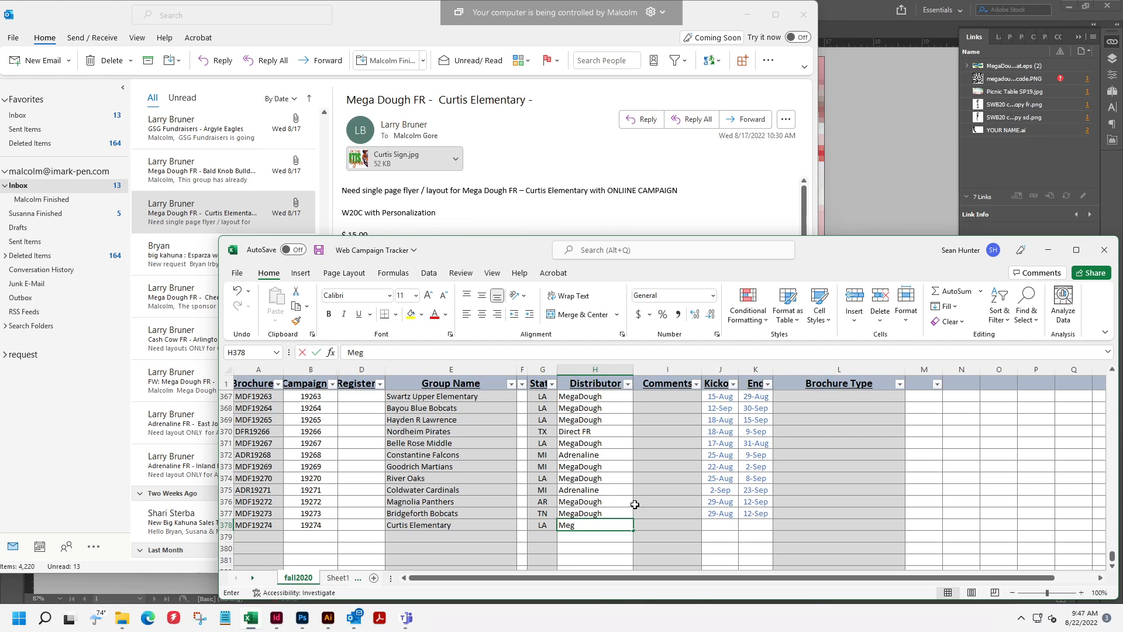
pyautogui.write('egaDough')
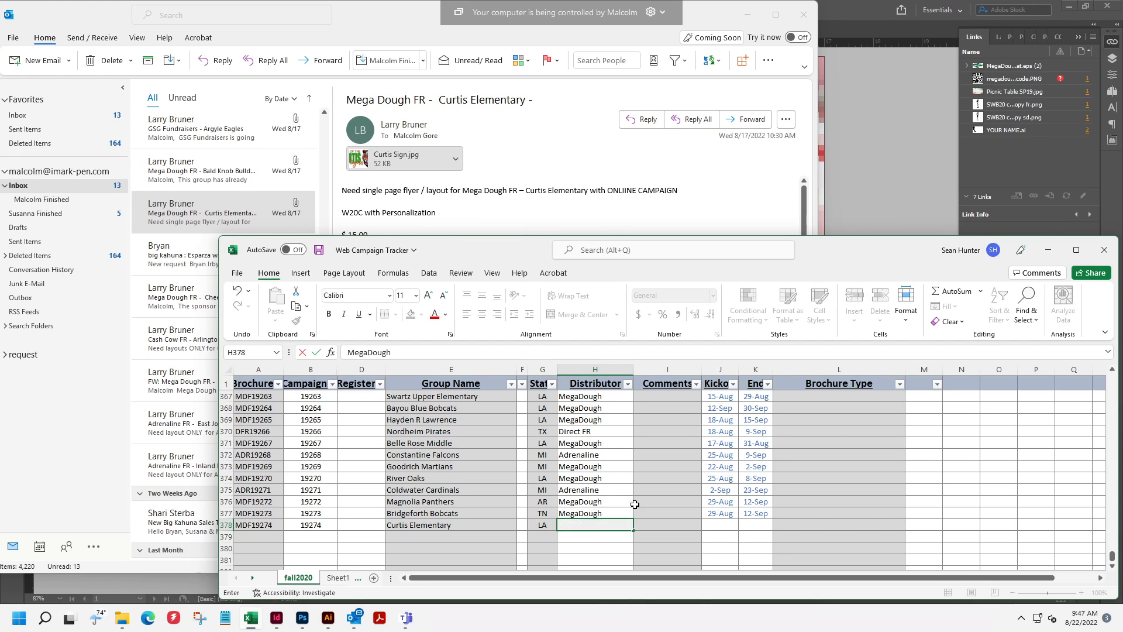
pyautogui.press('Tab')
# Set row 378's kickoff date to 8/26 and end date to 9/19, and check the dates in the request e-mail.
pyautogui.press('Tab')
pyautogui.write('8/')
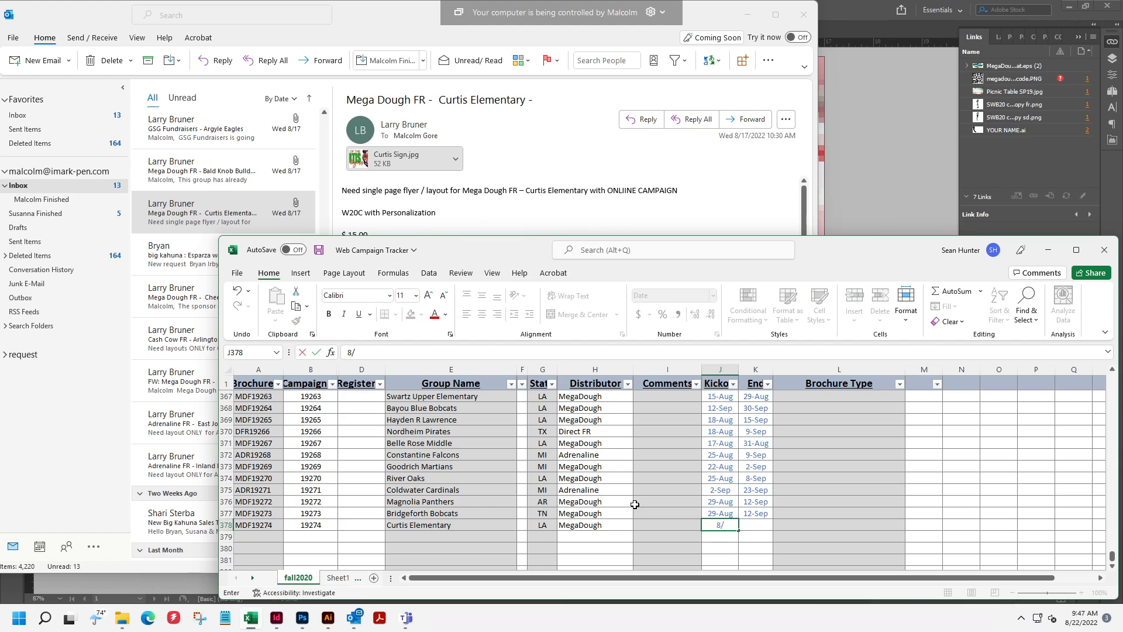
pyautogui.write('26')
pyautogui.press('Tab')
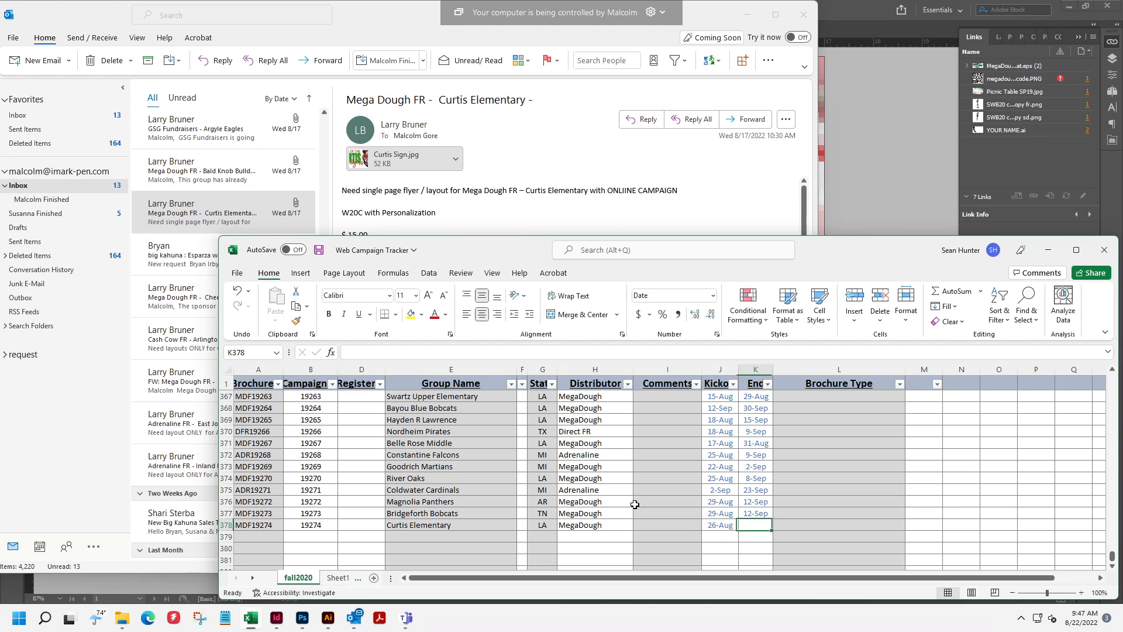
pyautogui.write('9/19')
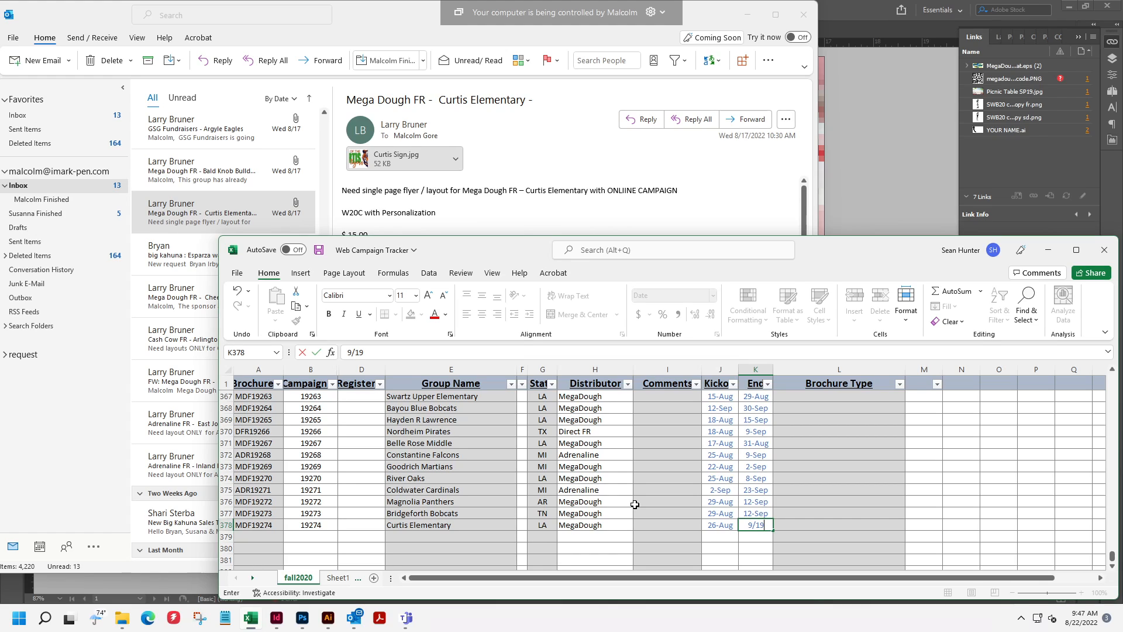
pyautogui.press('Tab')
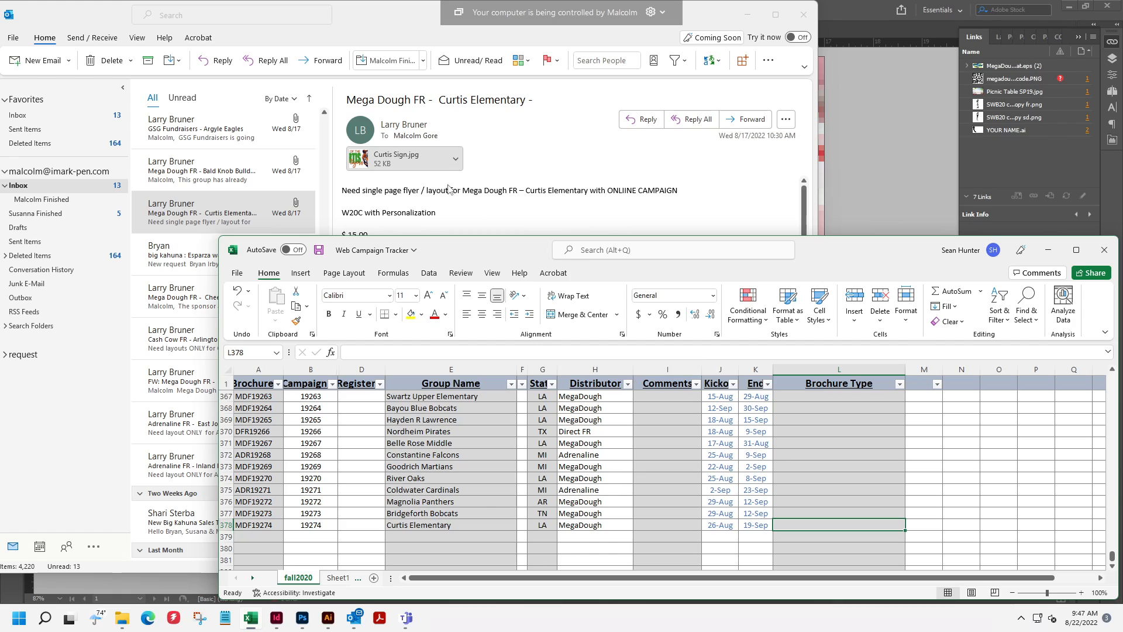
pyautogui.click(450, 227)
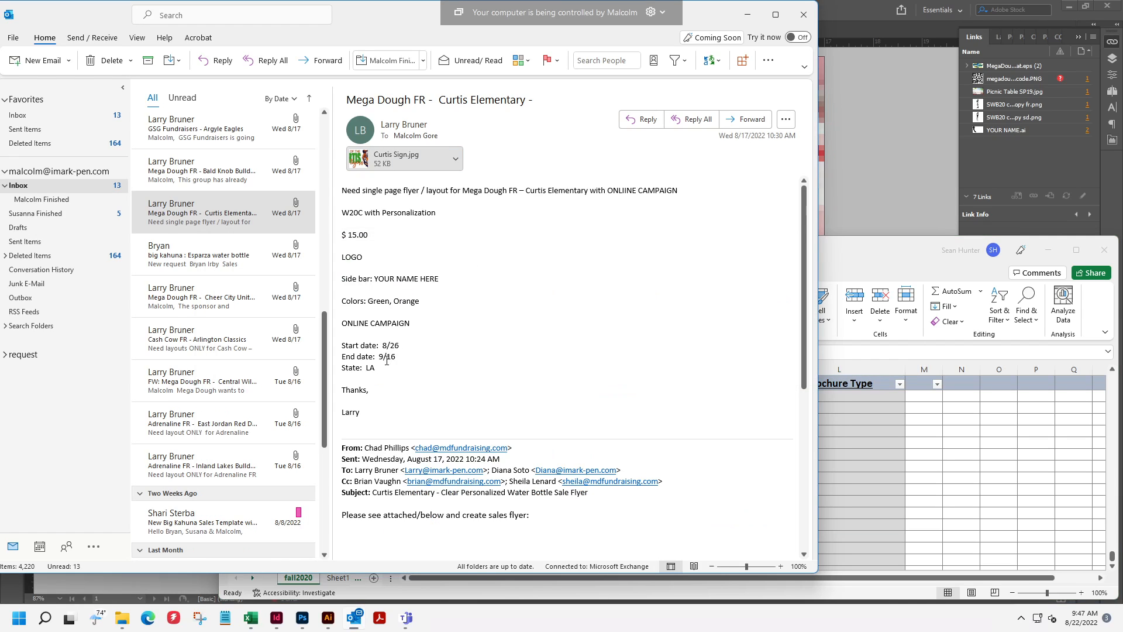
pyautogui.click(935, 533)
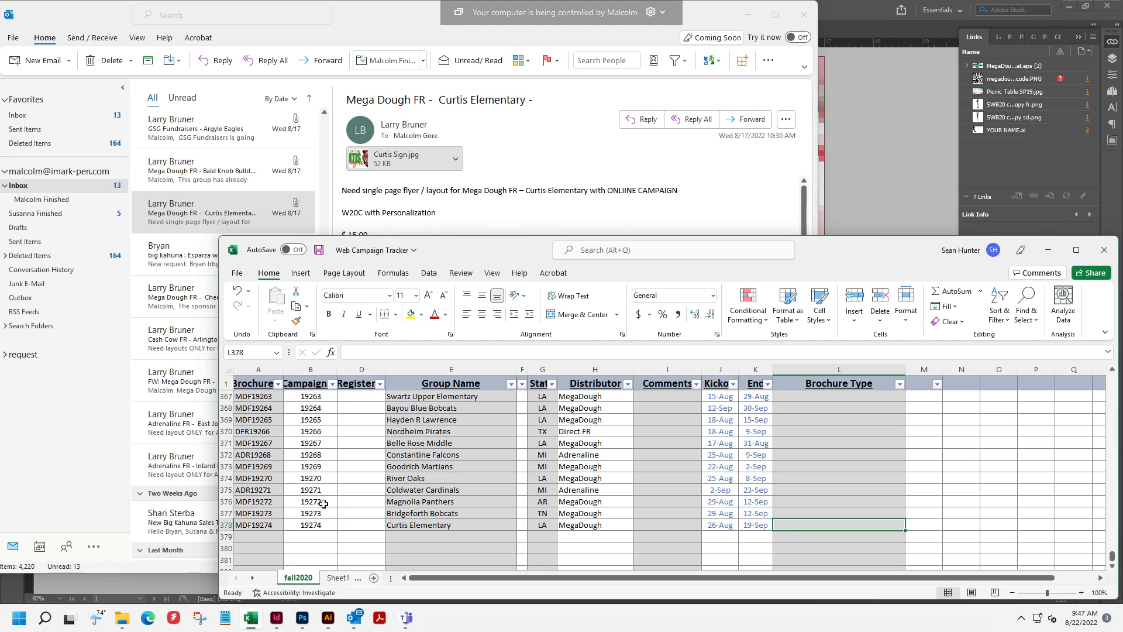
# Save and close the Web Campaign Tracker workbook and return to the InDesign flyer.
pyautogui.click(265, 537)
pyautogui.click(319, 249)
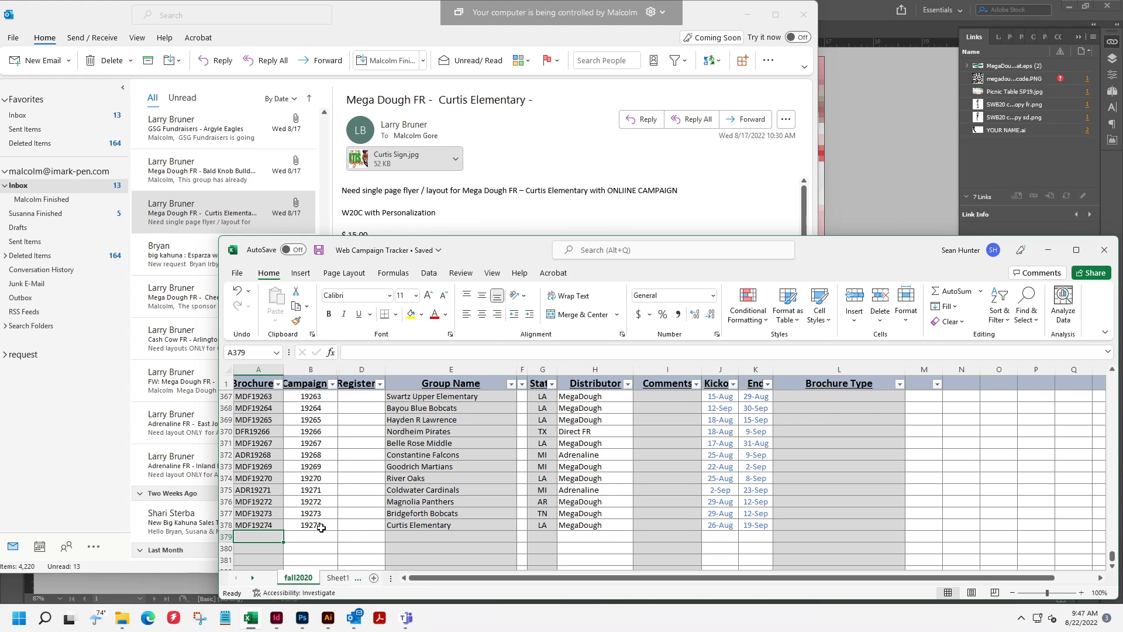
pyautogui.click(1105, 250)
pyautogui.click(852, 217)
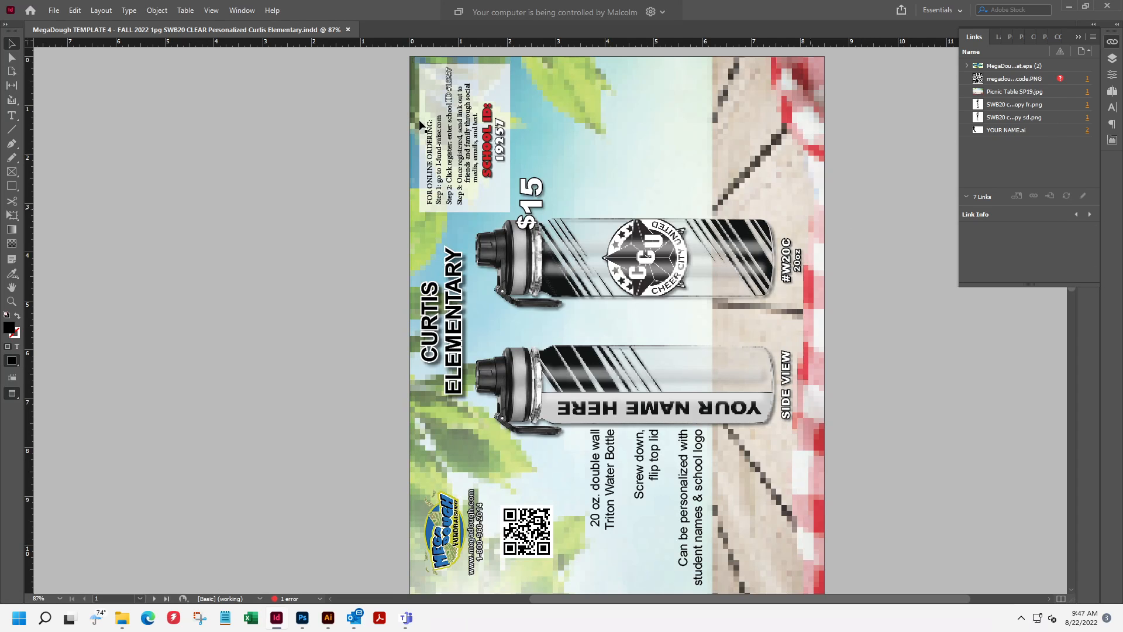
# Change the school ID to 19274 in both the large School ID text and Step 2 of the online ordering instructions.
pyautogui.doubleClick(502, 119)
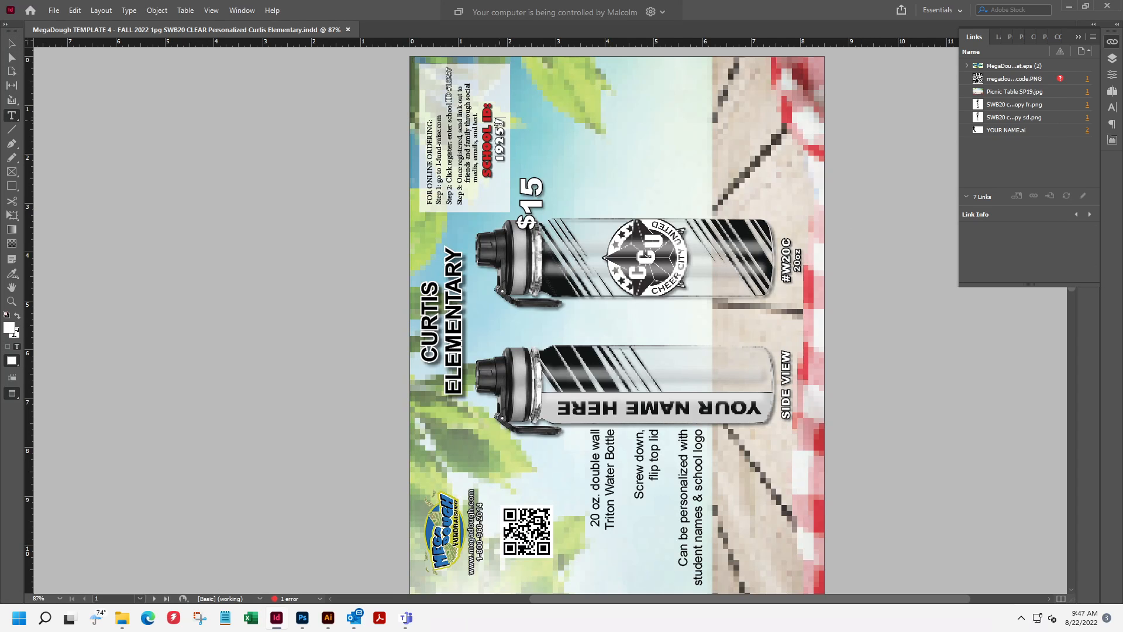
pyautogui.moveTo(500, 127); pyautogui.dragTo(500, 118)
pyautogui.write('7')
pyautogui.moveTo(451, 73); pyautogui.dragTo(449, 75)
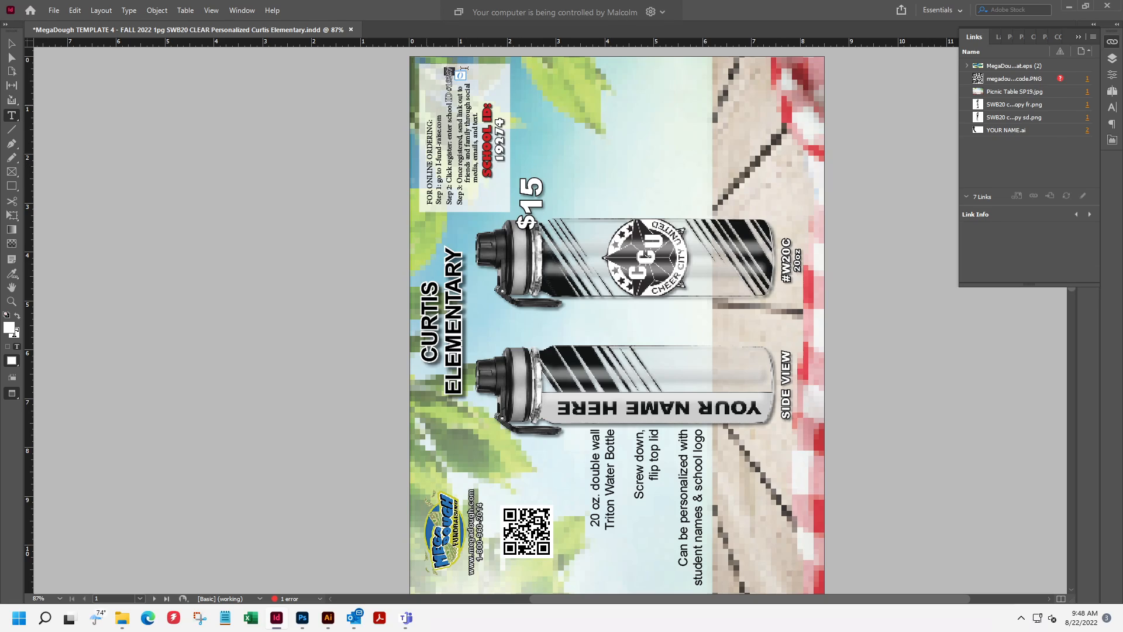
pyautogui.write('74')
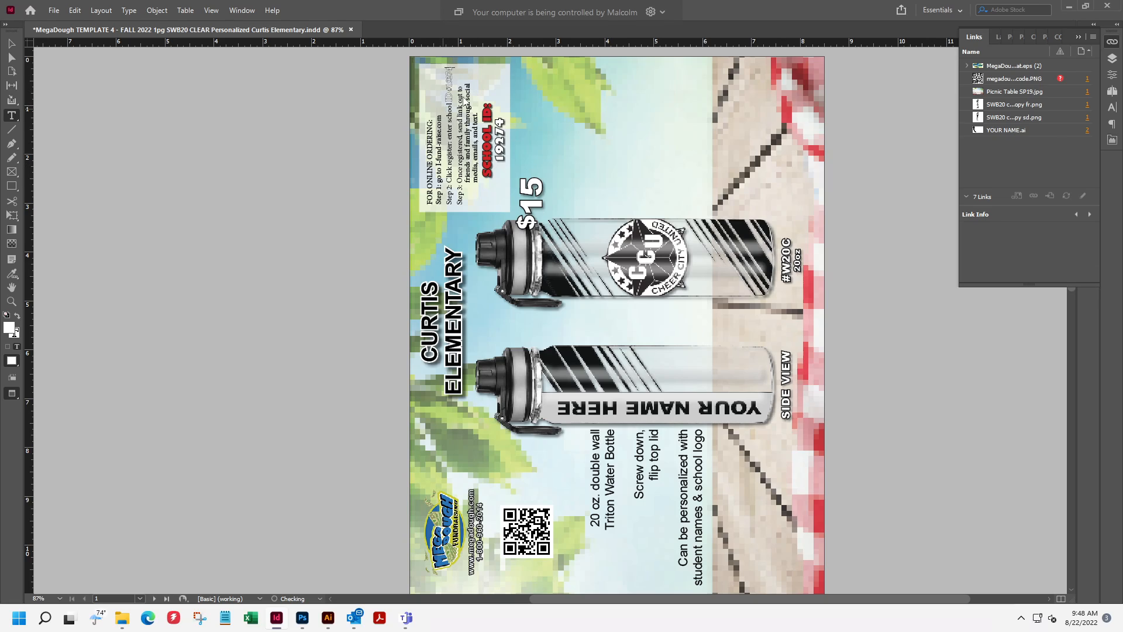
# Examine the updated flyer page and the order form page for correct school ID and prices.
pyautogui.click(15, 47)
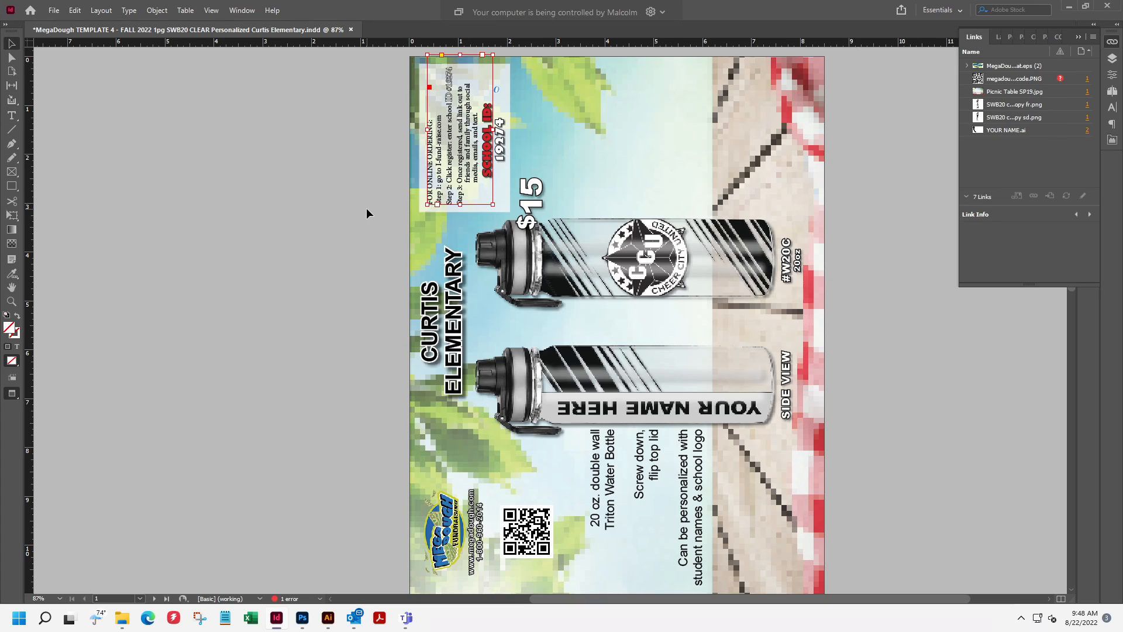
pyautogui.scroll(-3, 375, 194)
pyautogui.scroll(-8, 374, 198)
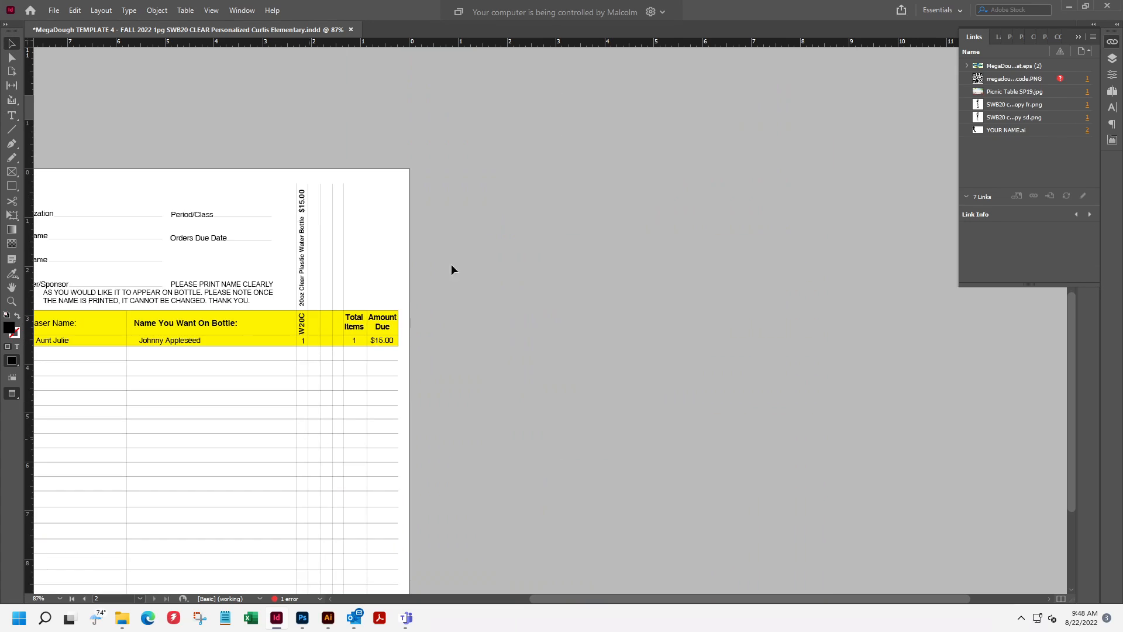
pyautogui.scroll(5, 409, 310)
pyautogui.scroll(8, 398, 409)
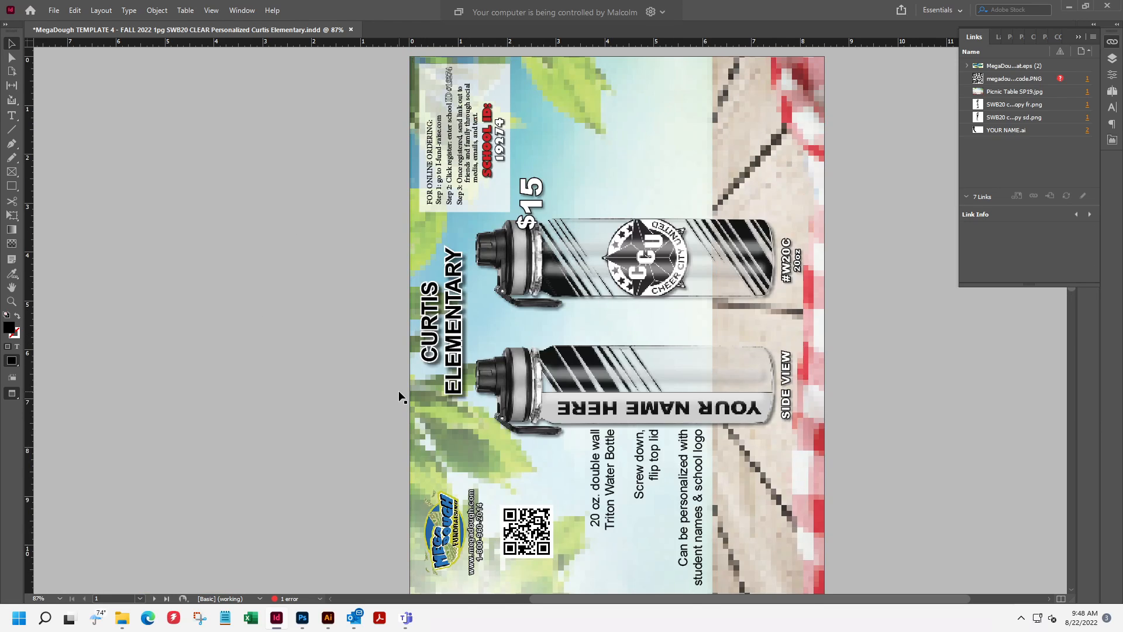
pyautogui.click(474, 198)
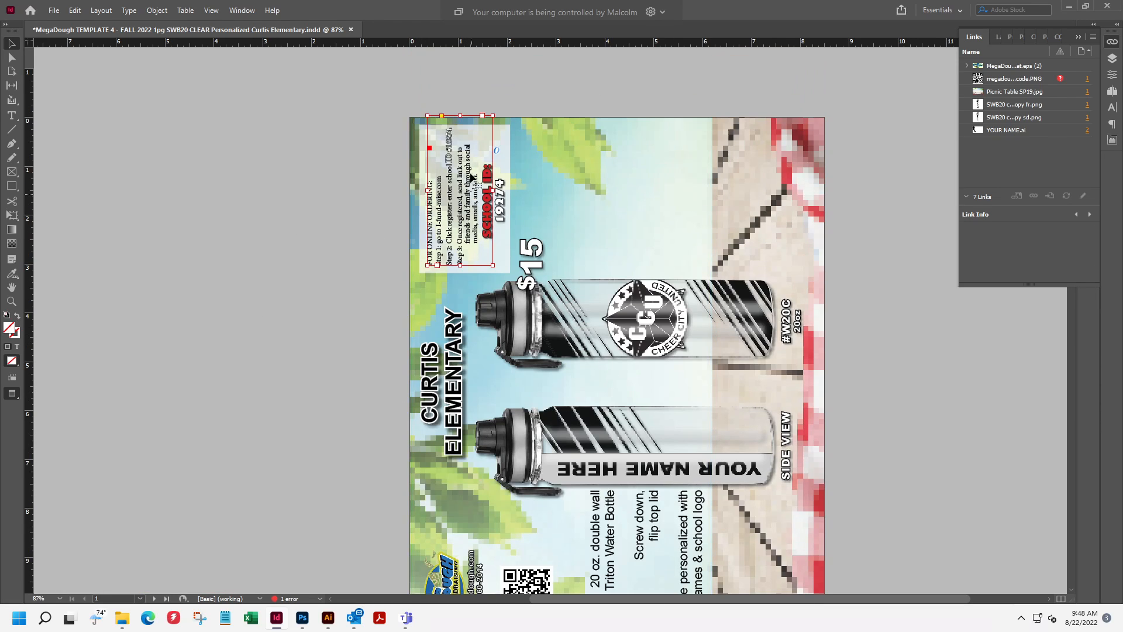
pyautogui.click(357, 179)
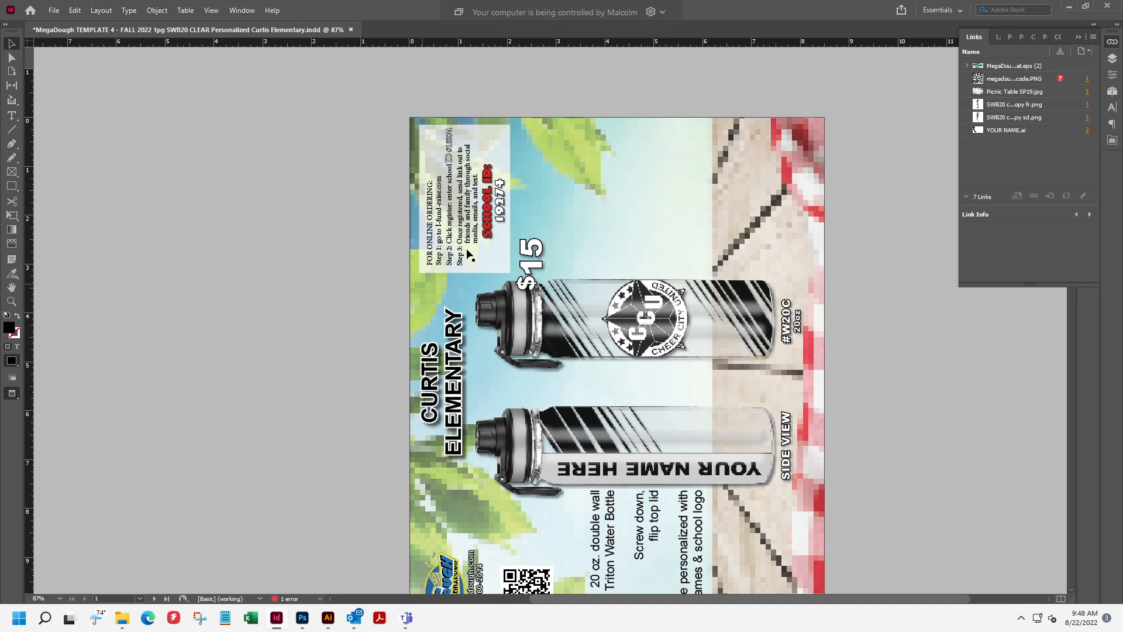
pyautogui.scroll(-8, 335, 335)
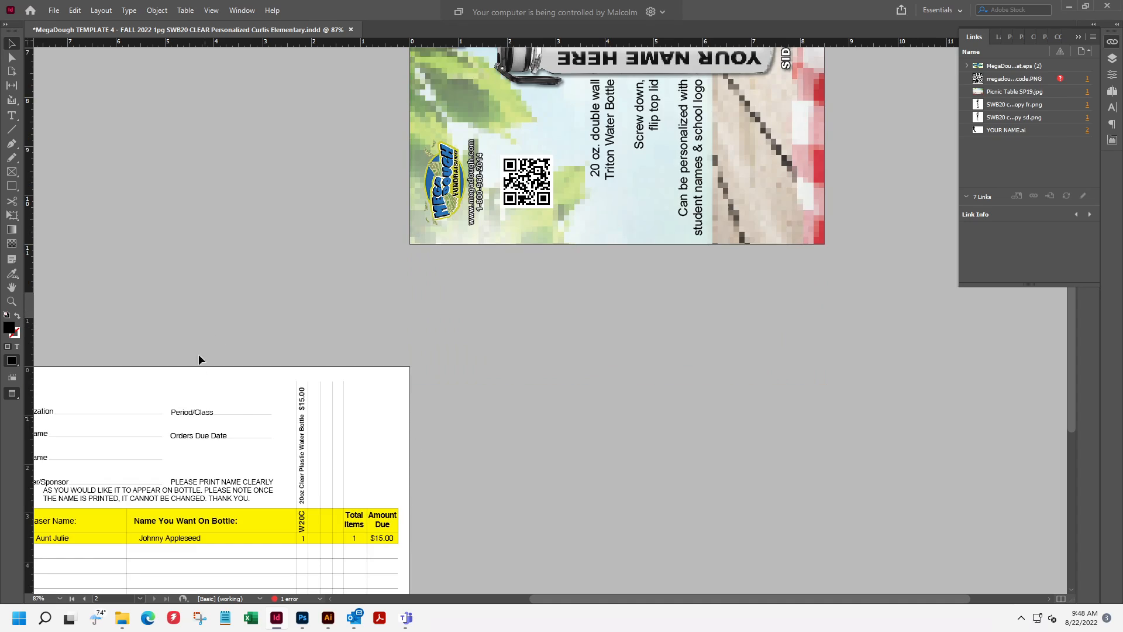
pyautogui.scroll(8, 326, 311)
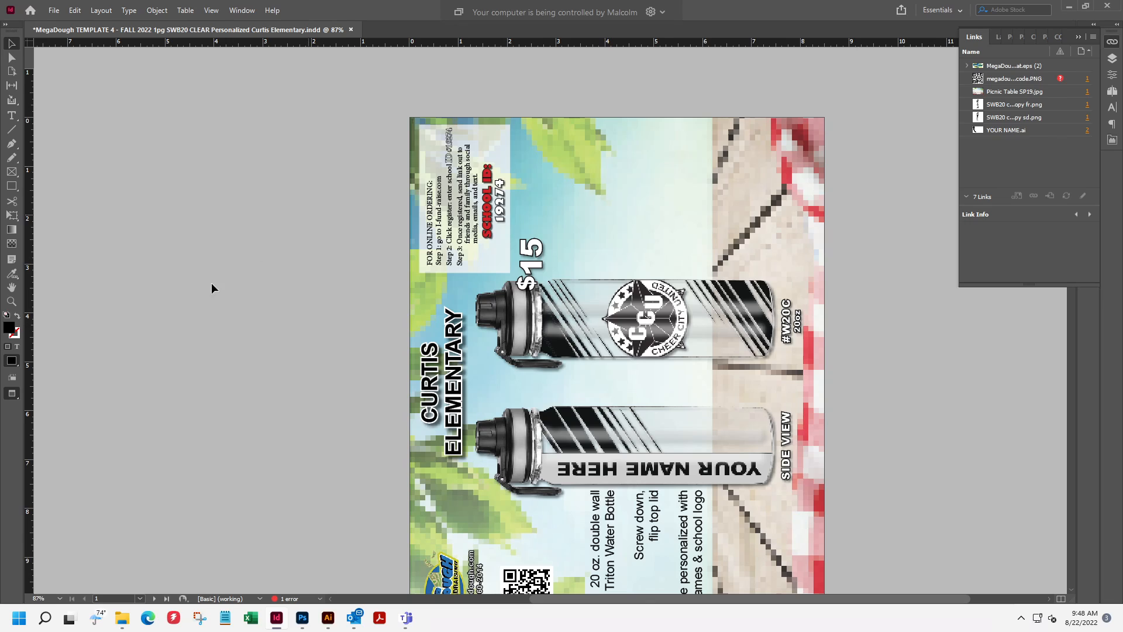
pyautogui.scroll(-8, 217, 304)
pyautogui.scroll(7, 409, 462)
pyautogui.scroll(2, 333, 386)
# Save the flyer document and check the linked image of the side-view bottle.
pyautogui.click(53, 10)
pyautogui.click(82, 93)
pyautogui.scroll(-2, 377, 318)
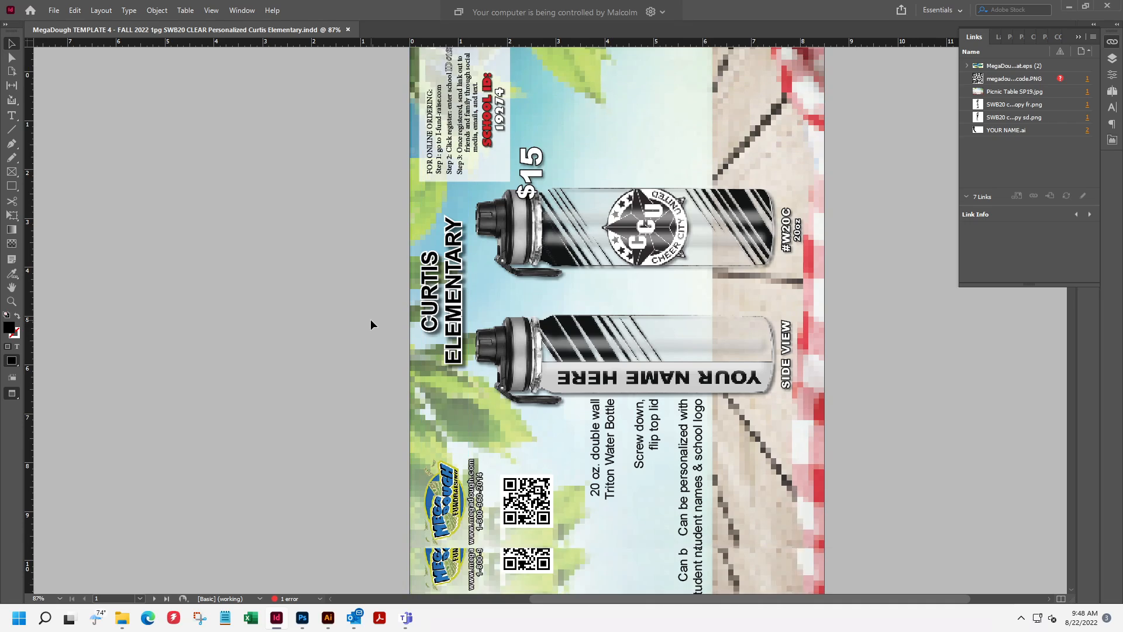
pyautogui.click(576, 339)
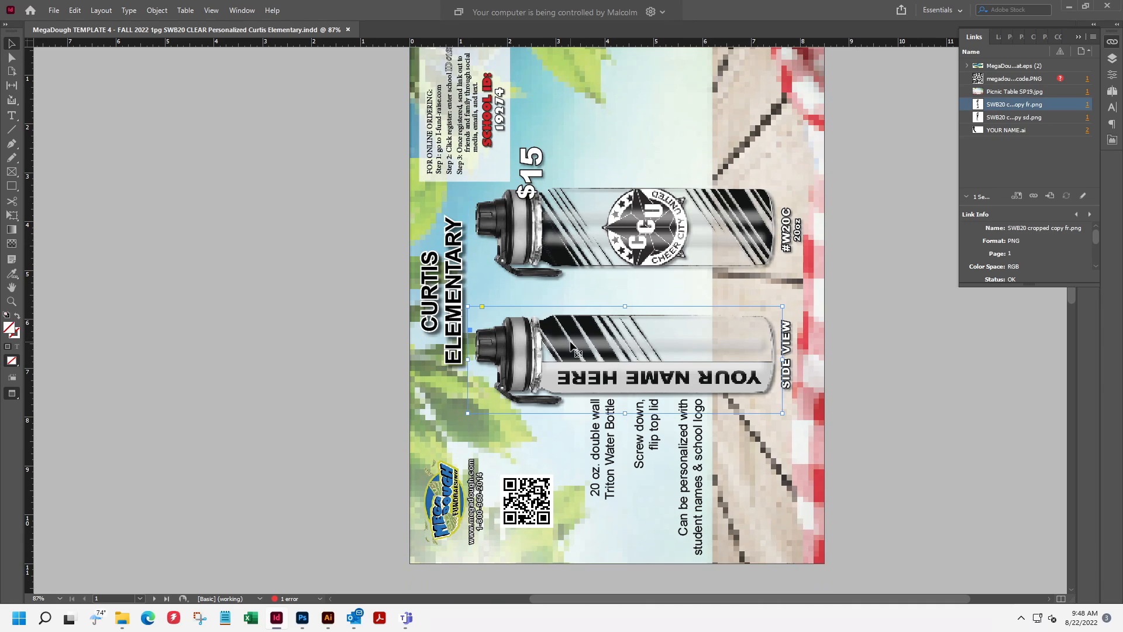
pyautogui.click(348, 582)
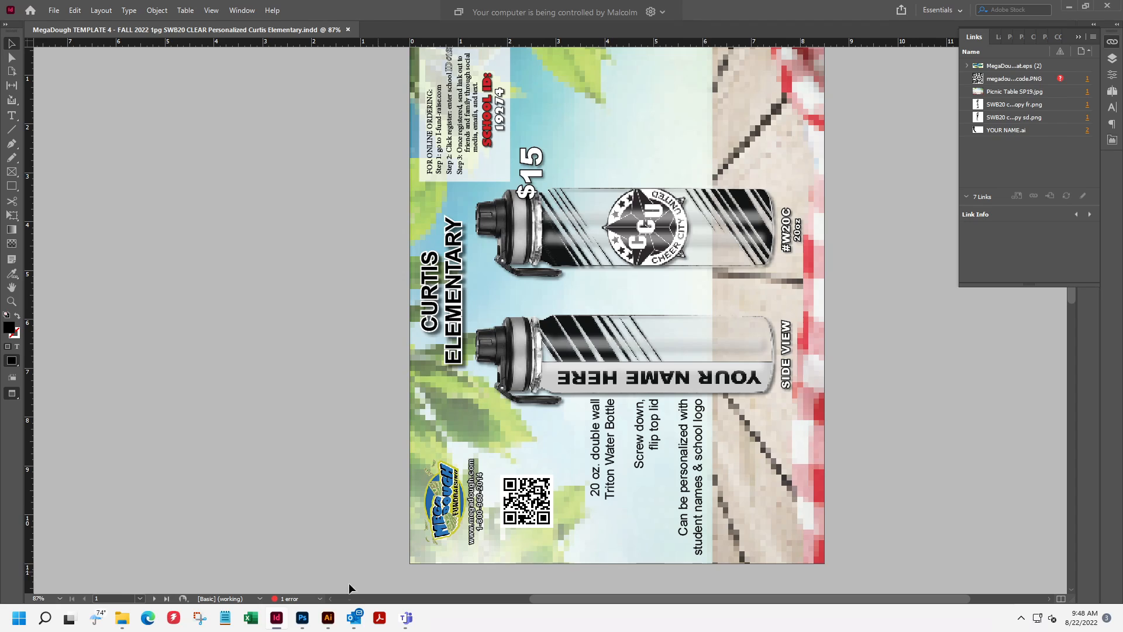
# Switch to Illustrator and open the PDF Flats folder inside _NEW 2021 Templates in File Explorer.
pyautogui.click(325, 621)
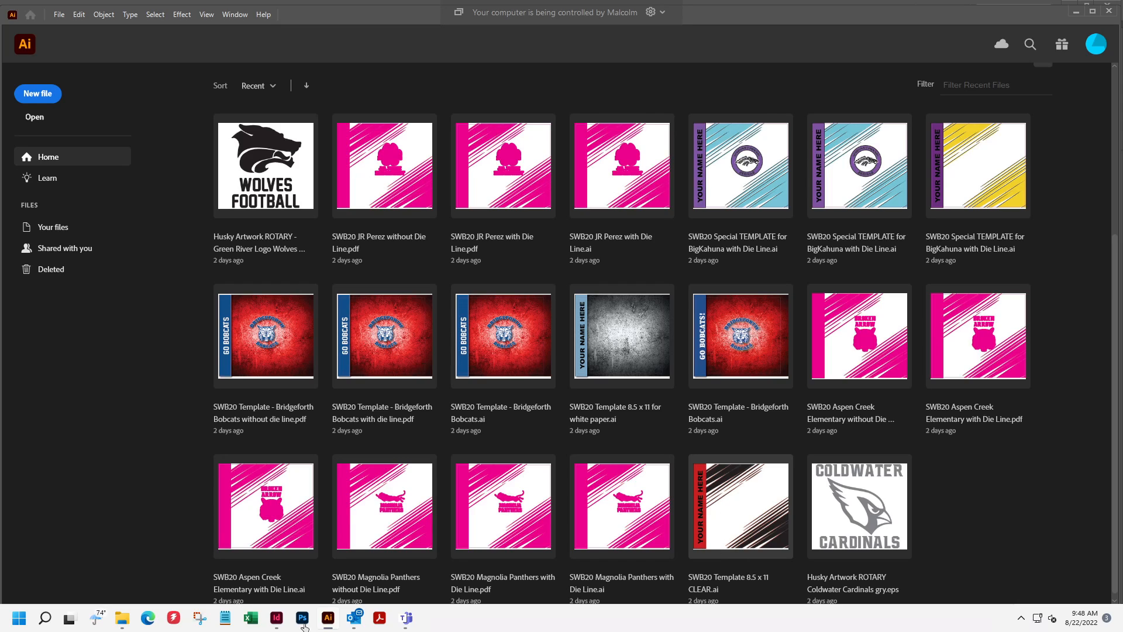
pyautogui.moveTo(127, 619)
pyautogui.click(176, 550)
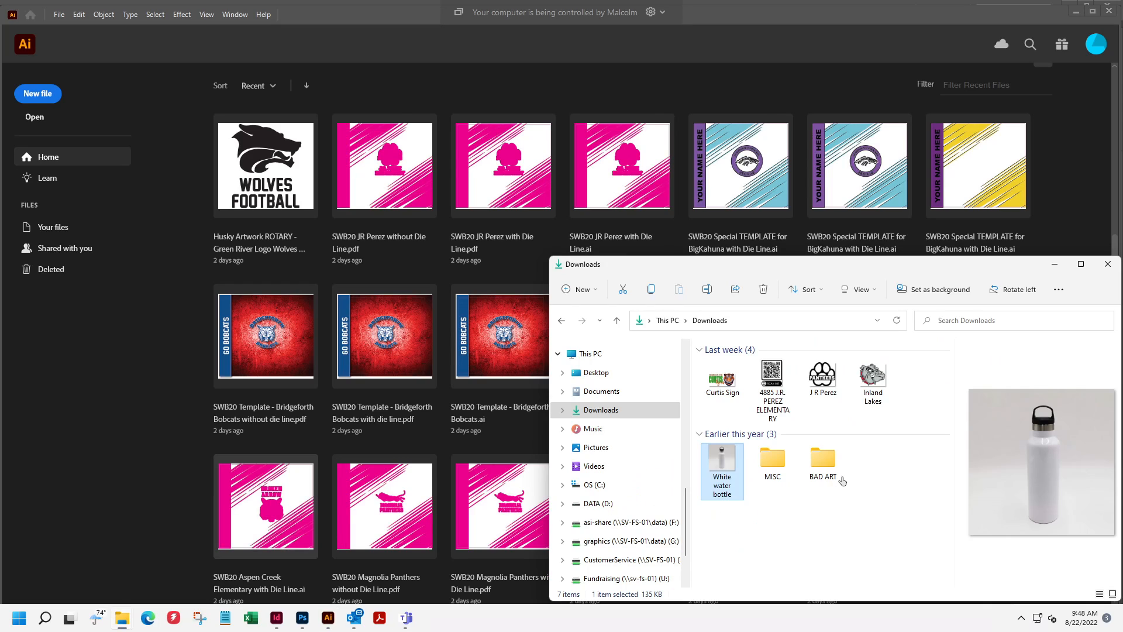
pyautogui.scroll(4, 687, 392)
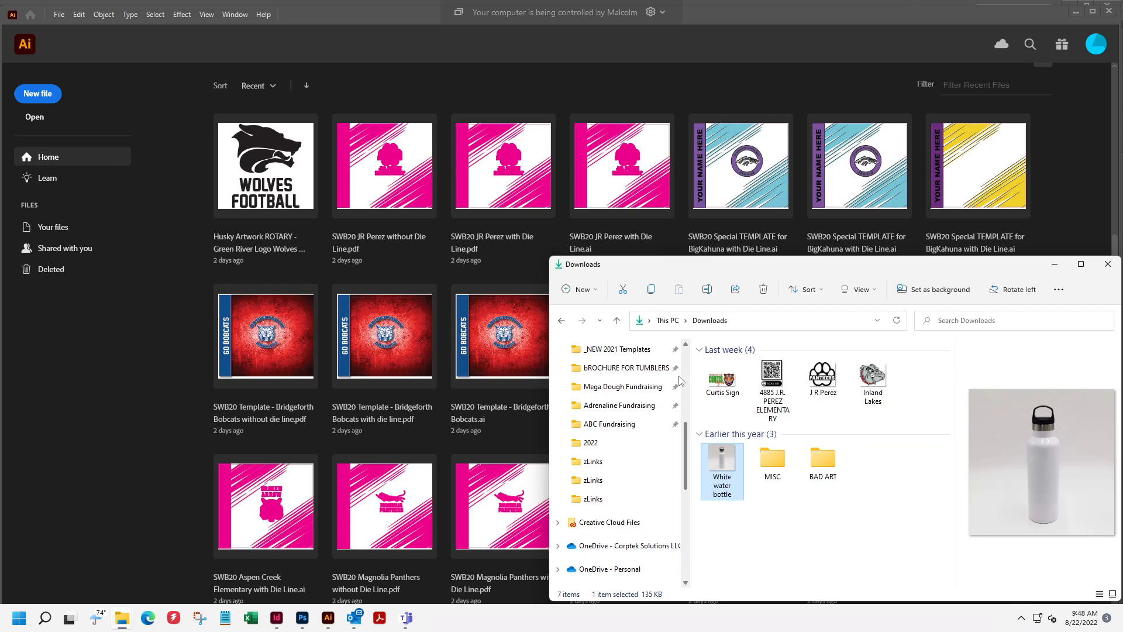
pyautogui.click(608, 349)
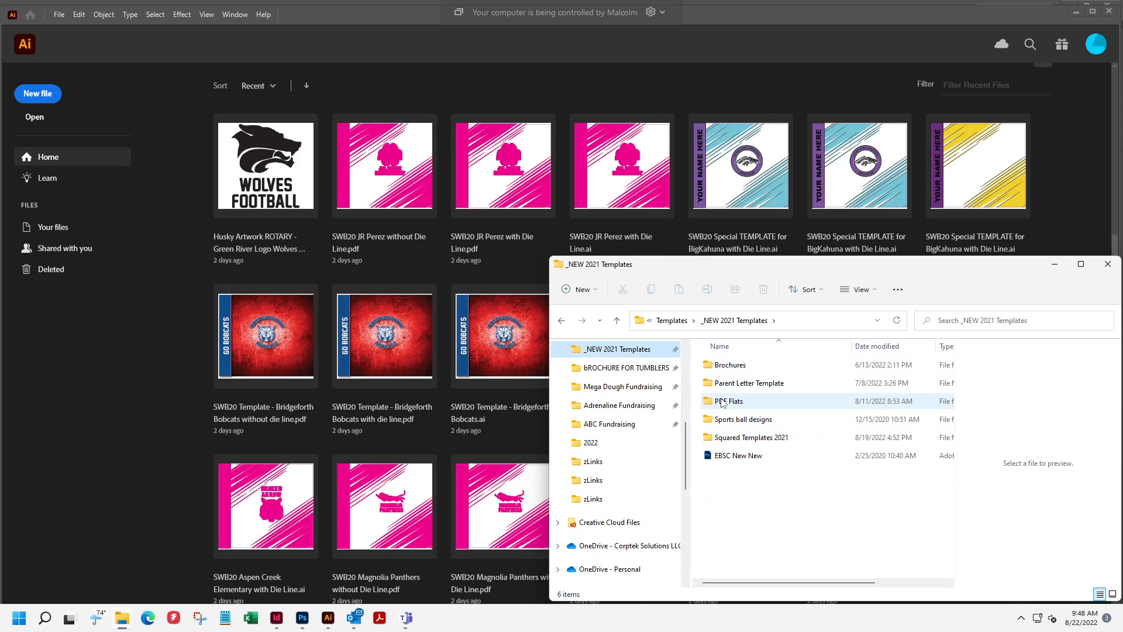
pyautogui.doubleClick(721, 402)
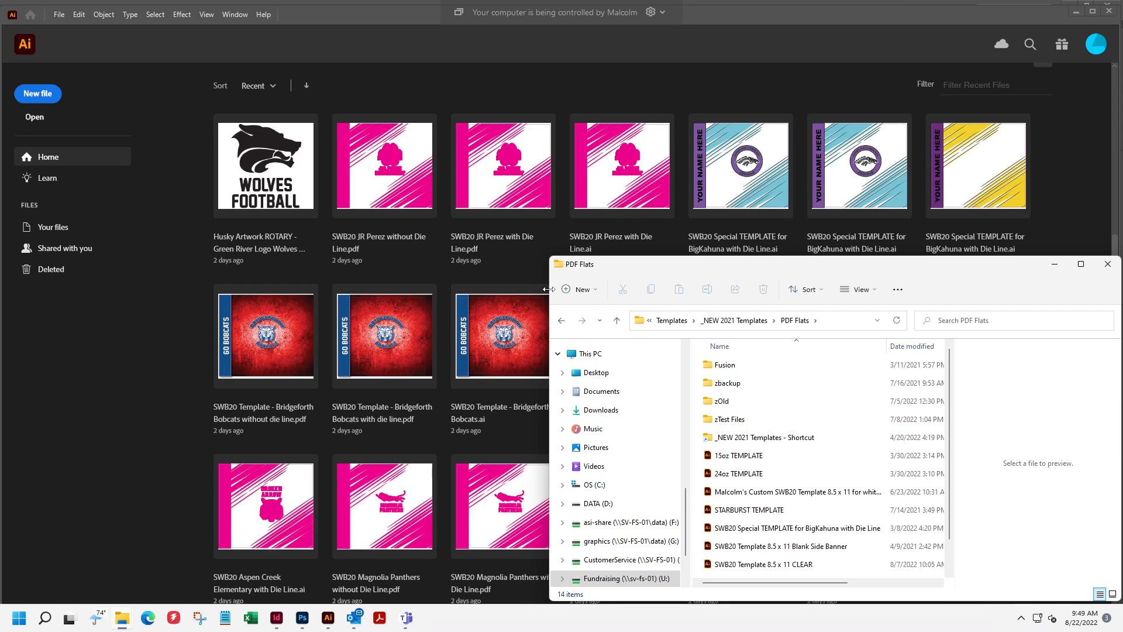
# Find SWB20 Template 8.5 x 11 CLEAR in the PDF Flats folder and open that template in Illustrator.
pyautogui.moveTo(549, 289); pyautogui.dragTo(264, 322)
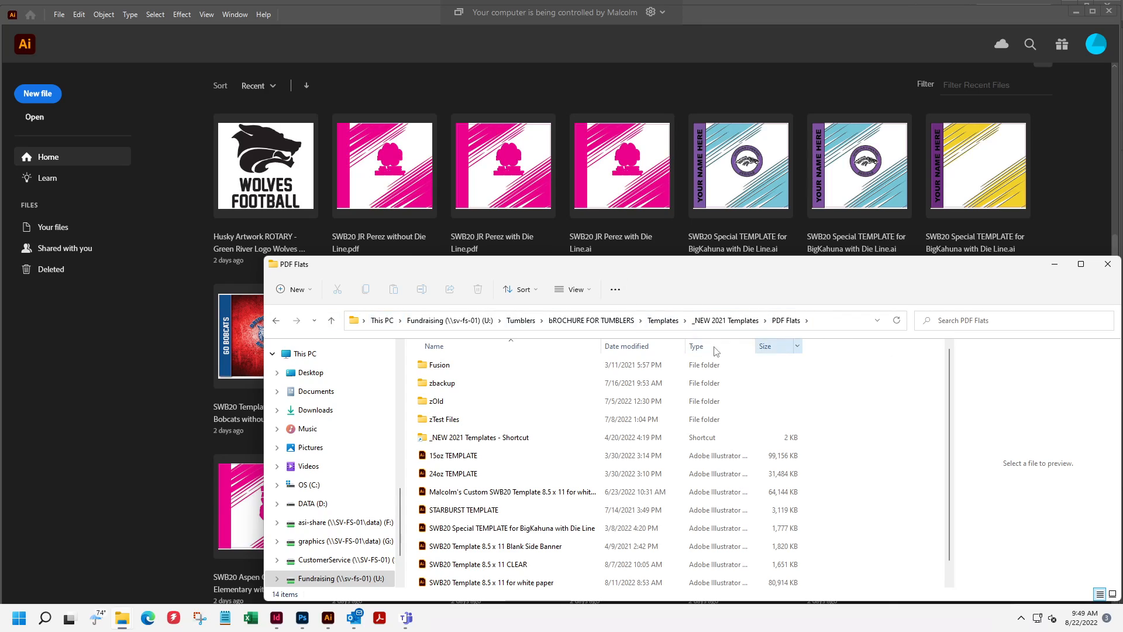
pyautogui.rightClick(800, 321)
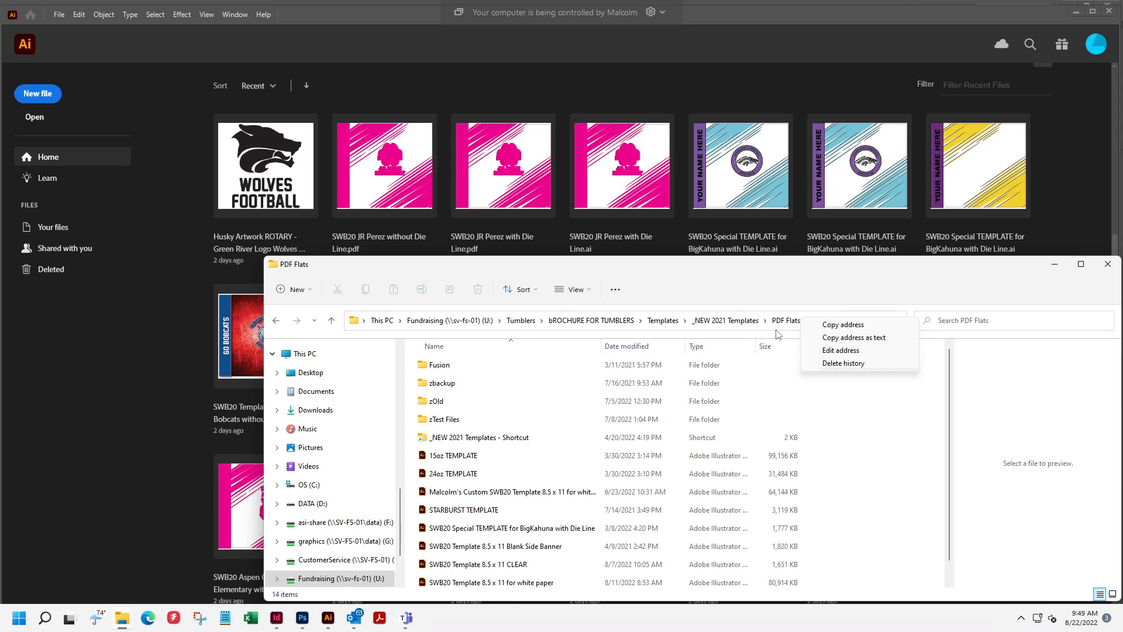
pyautogui.click(808, 288)
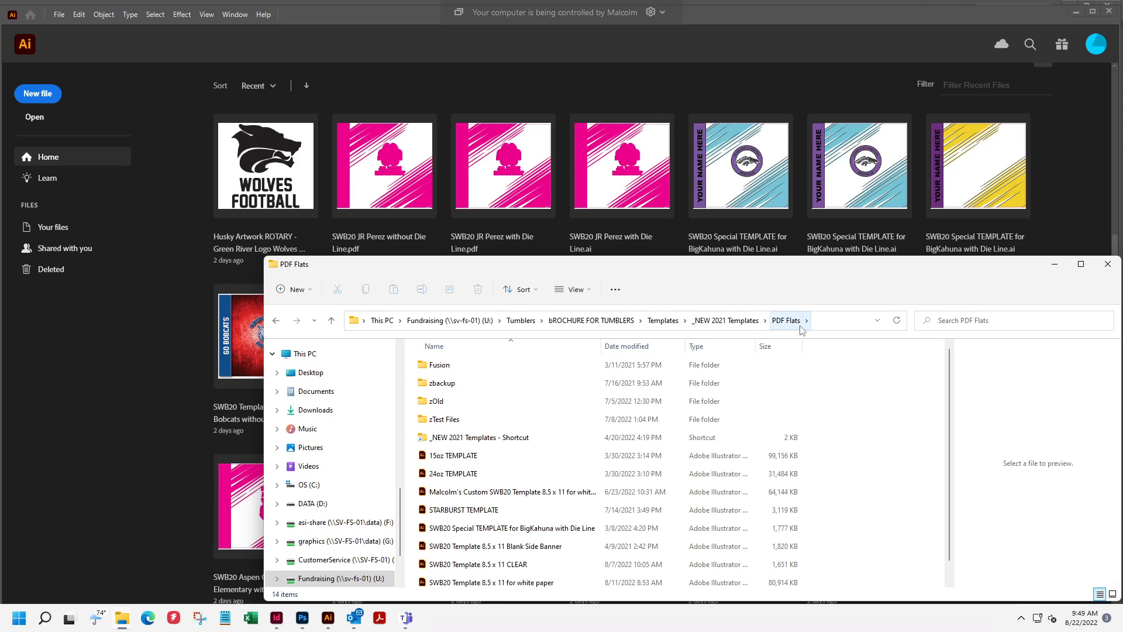
pyautogui.scroll(-1, 514, 454)
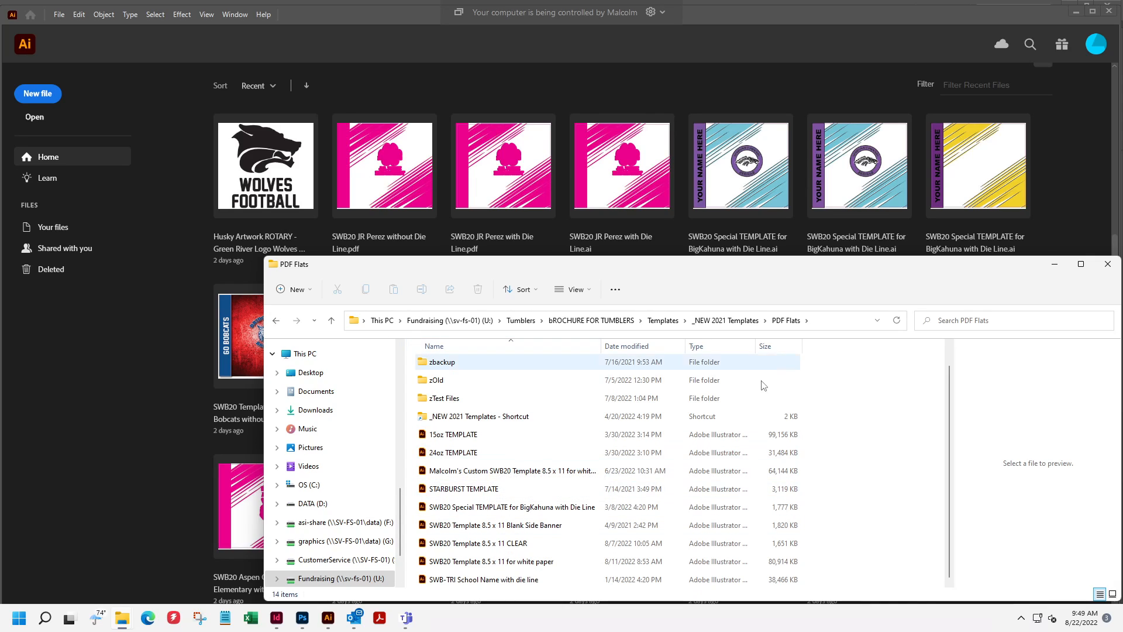
pyautogui.click(476, 544)
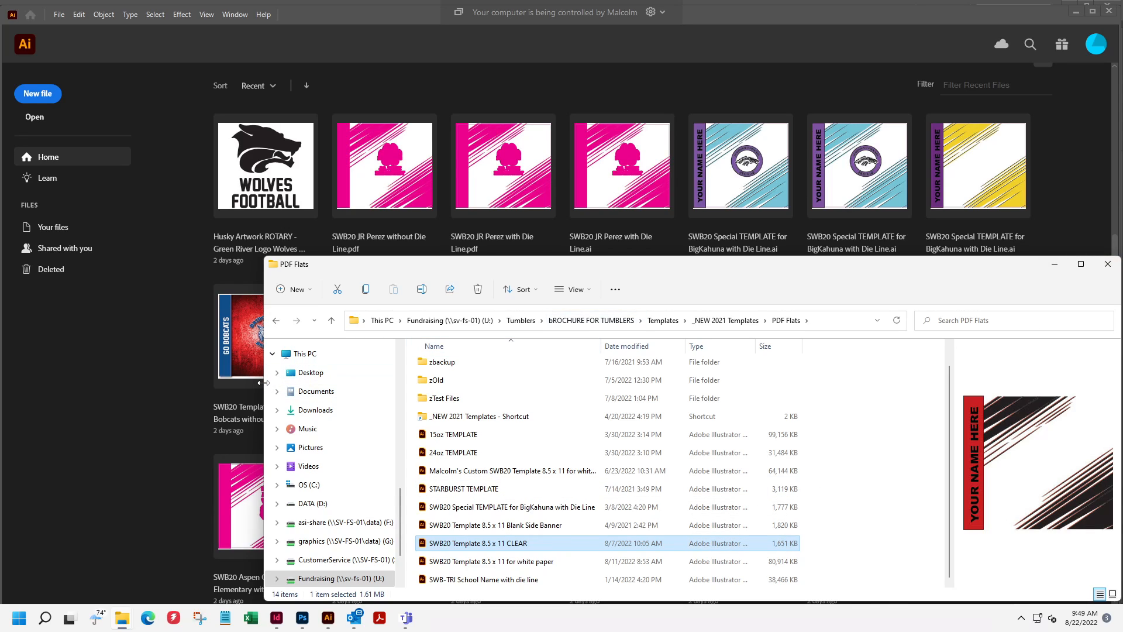
pyautogui.moveTo(262, 382); pyautogui.dragTo(527, 398)
pyautogui.click(65, 372)
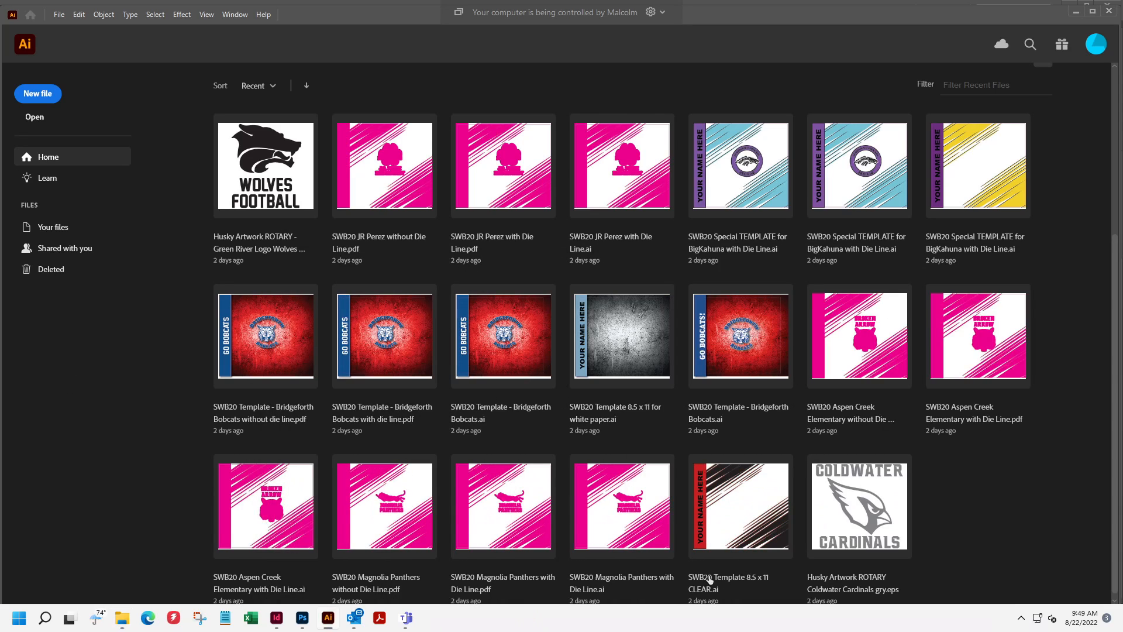
pyautogui.click(710, 579)
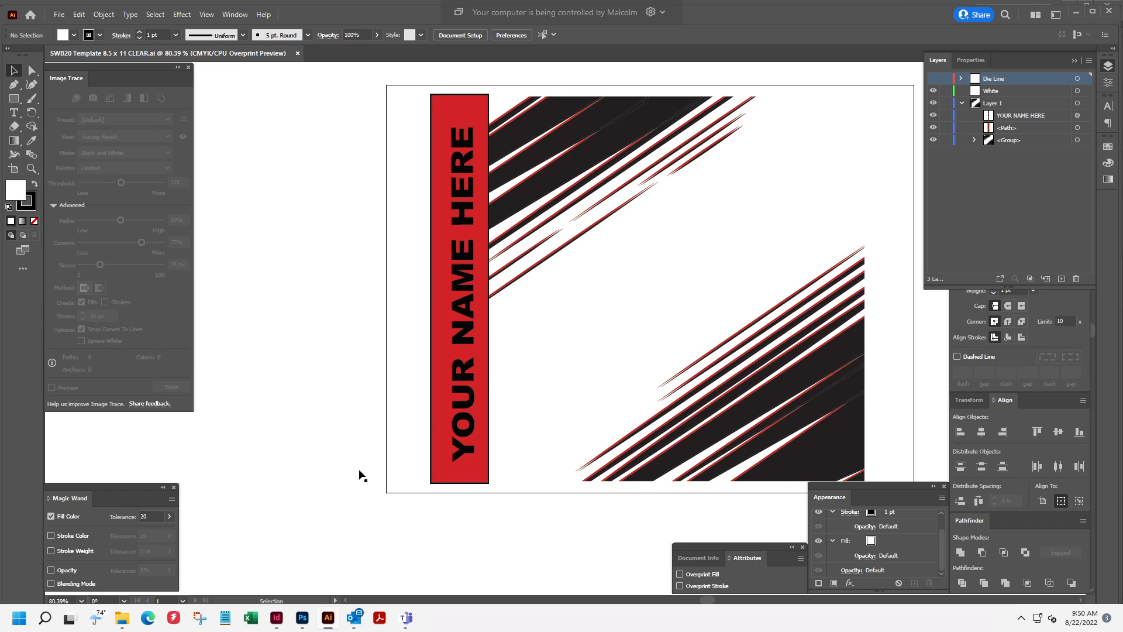
# Place the Curtis Sign image from the Downloads folder into the template, unlocking and showing all required layers.
pyautogui.moveTo(127, 625)
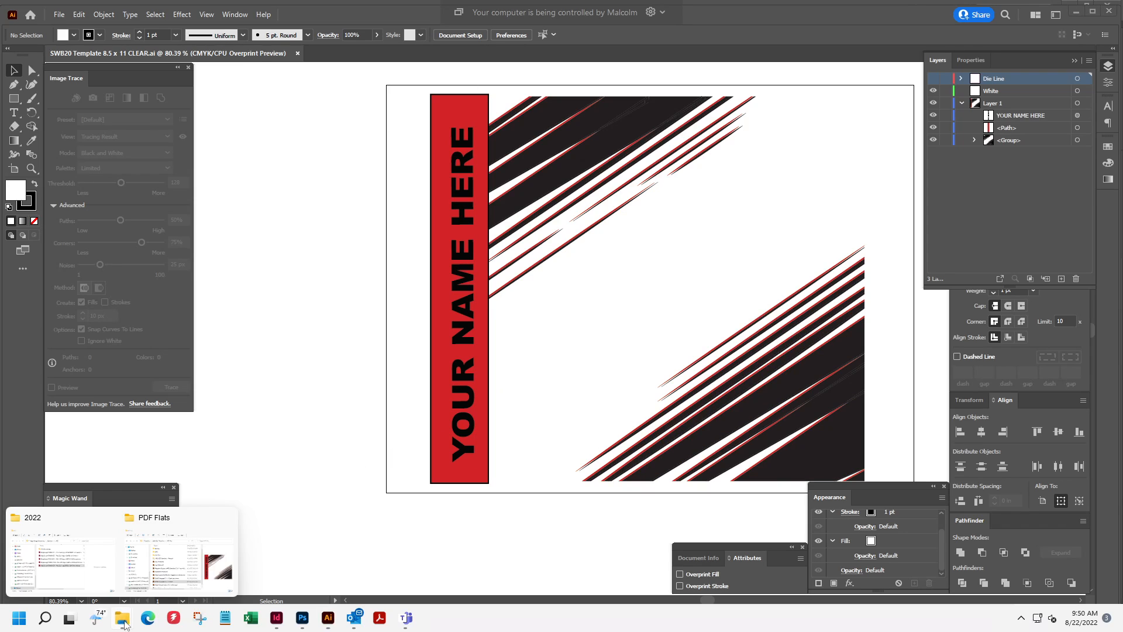
pyautogui.click(178, 562)
pyautogui.click(595, 412)
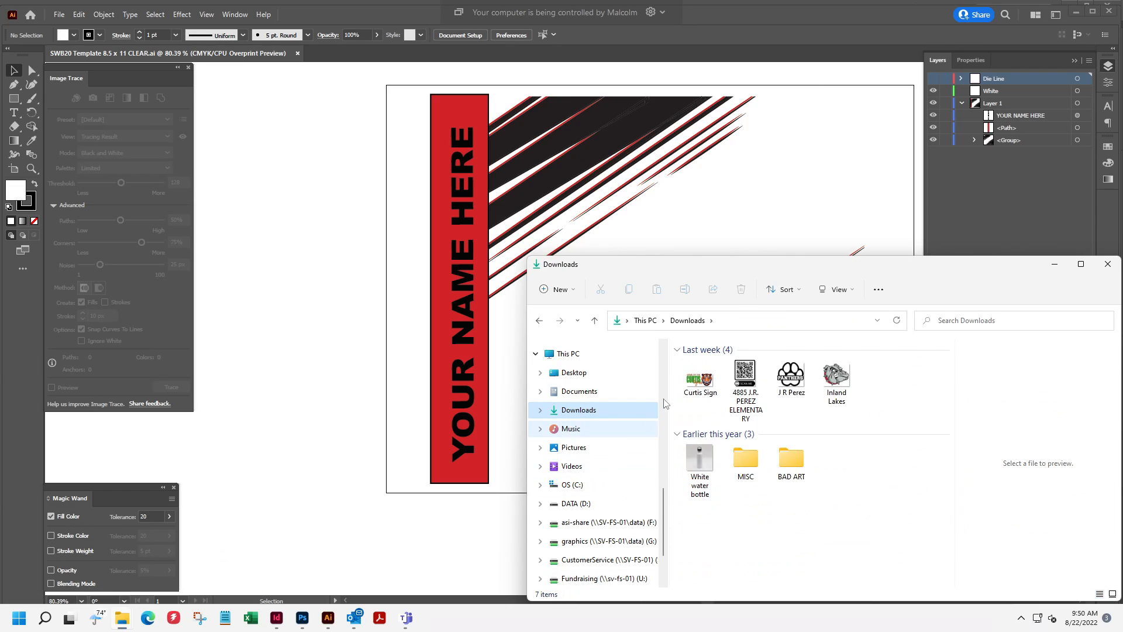
pyautogui.click(697, 384)
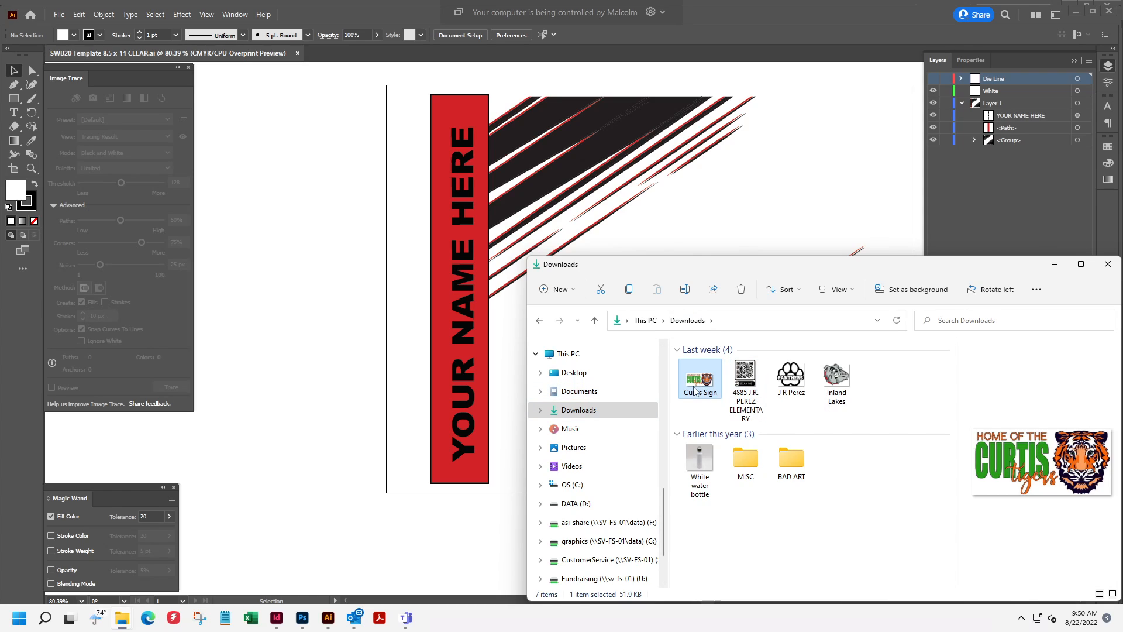
pyautogui.moveTo(644, 337); pyautogui.dragTo(327, 346)
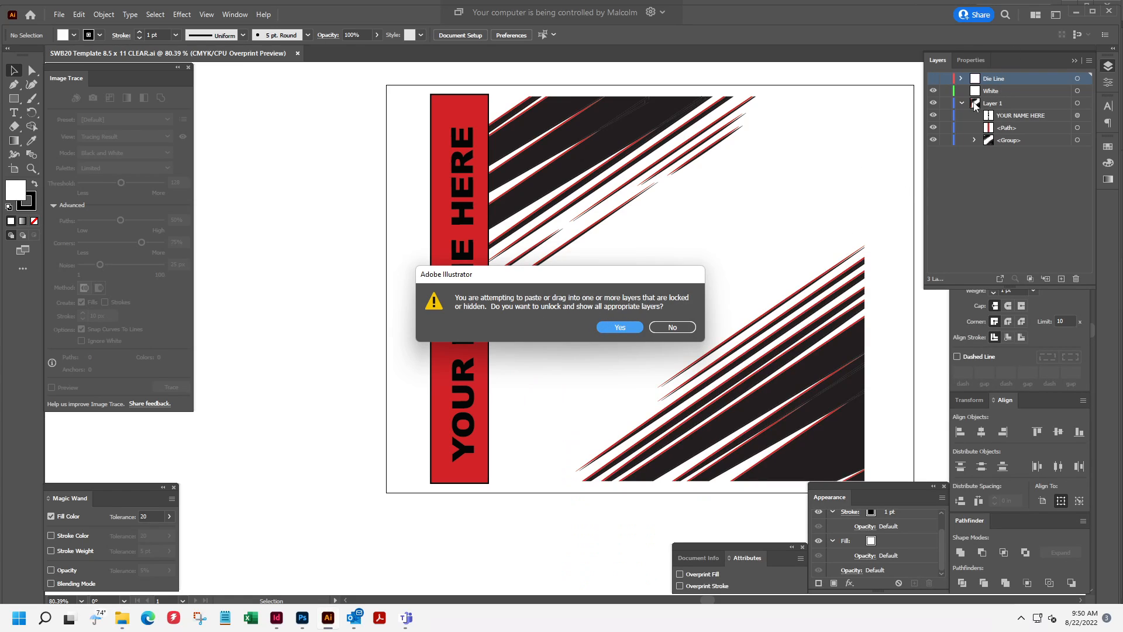
pyautogui.click(620, 327)
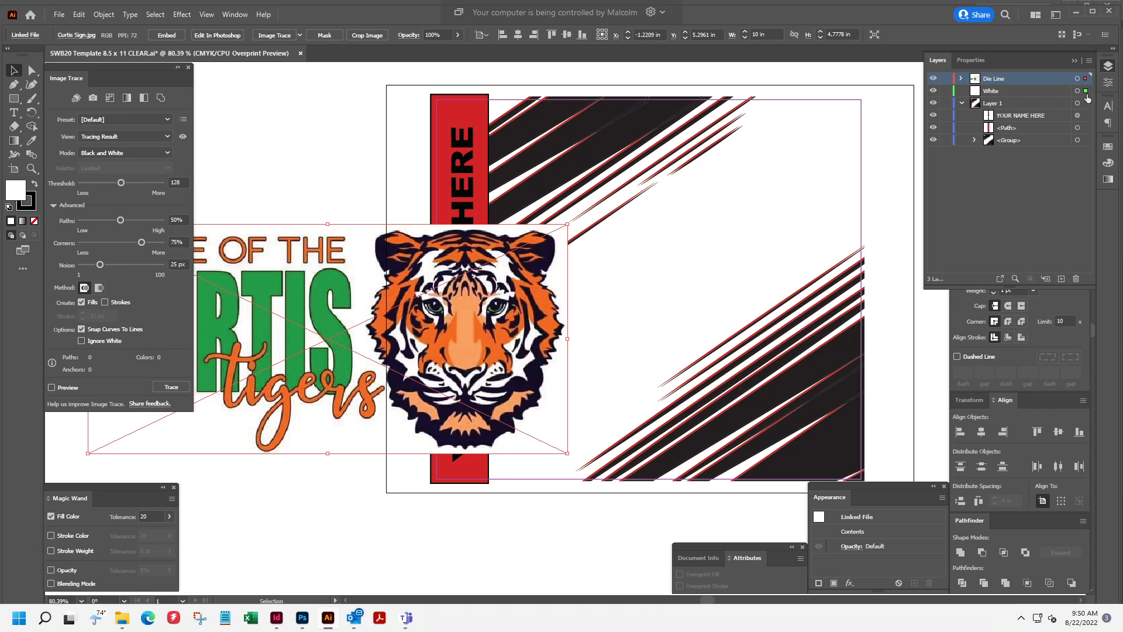
# Move the linked Curtis Sign image to Layer 1 and position it over the artboard, overlapping the red name bar.
pyautogui.moveTo(1086, 107); pyautogui.dragTo(1086, 108)
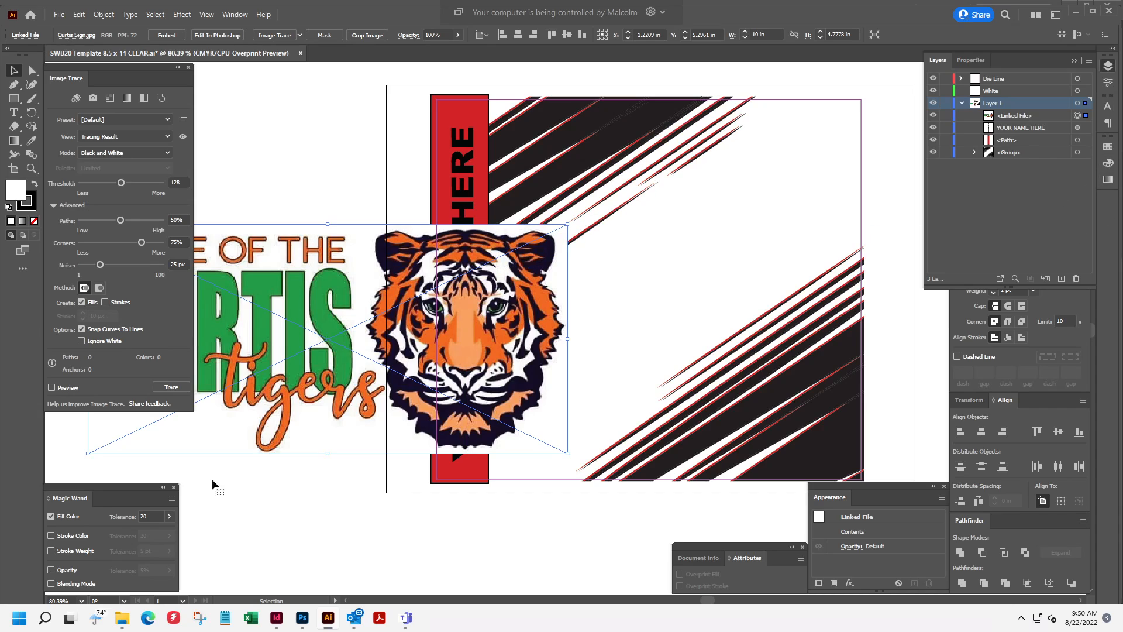
pyautogui.moveTo(316, 283); pyautogui.dragTo(456, 261)
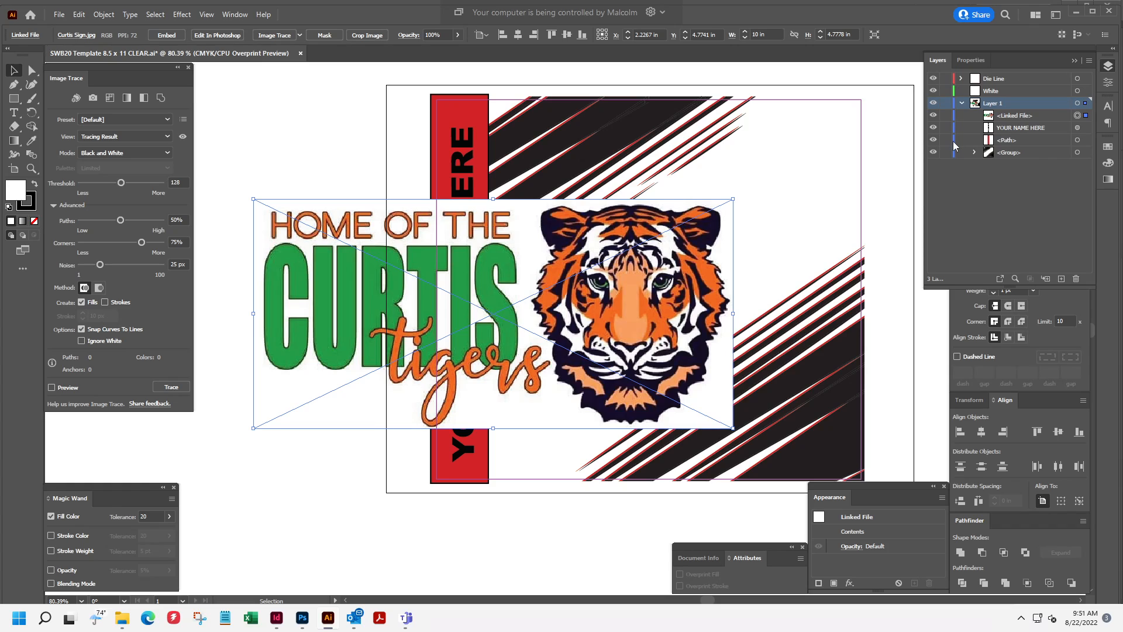
pyautogui.click(234, 15)
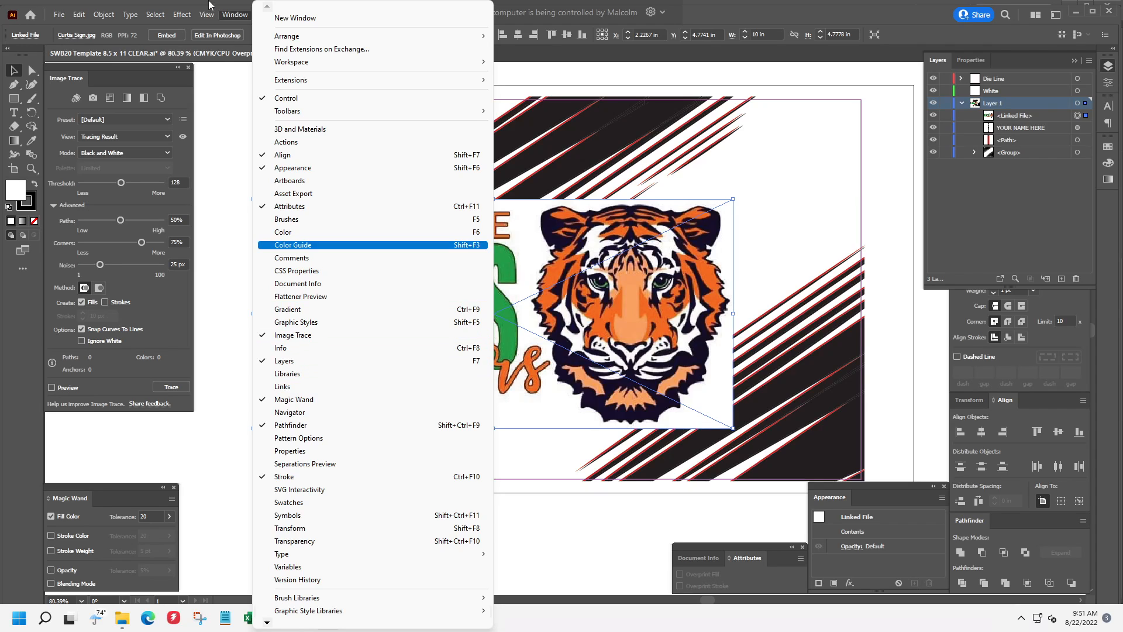
pyautogui.click(202, 76)
pyautogui.moveTo(112, 65)
pyautogui.mouseDown()
pyautogui.moveTo(371, 89)
pyautogui.moveTo(158, 95)
pyautogui.moveTo(104, 65)
pyautogui.moveTo(113, 63)
pyautogui.mouseUp()
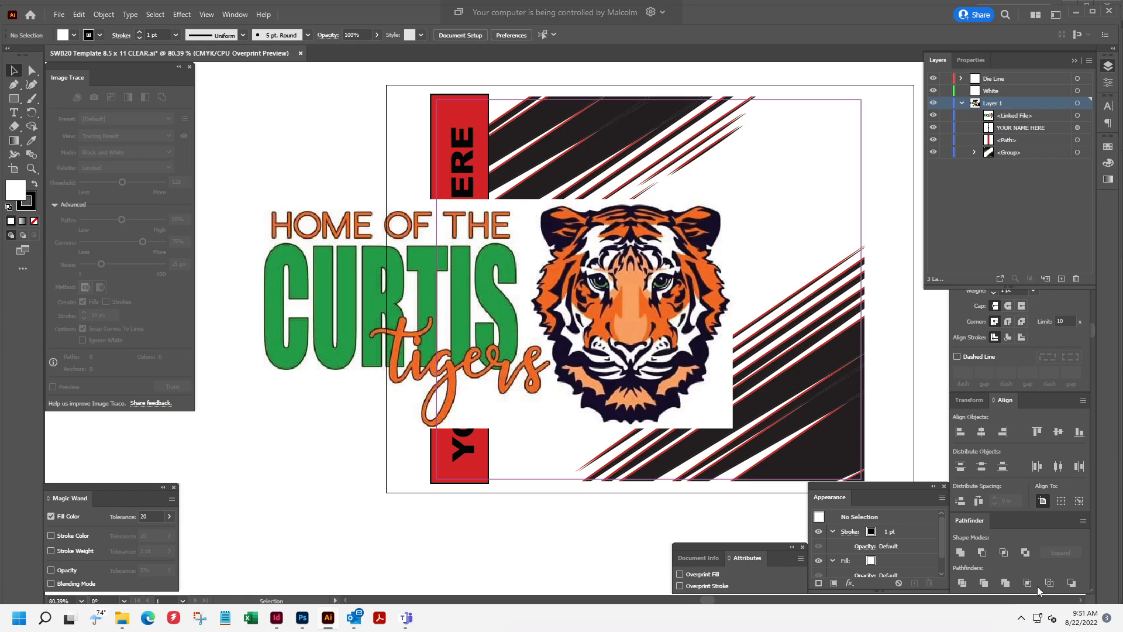
pyautogui.click(1061, 298)
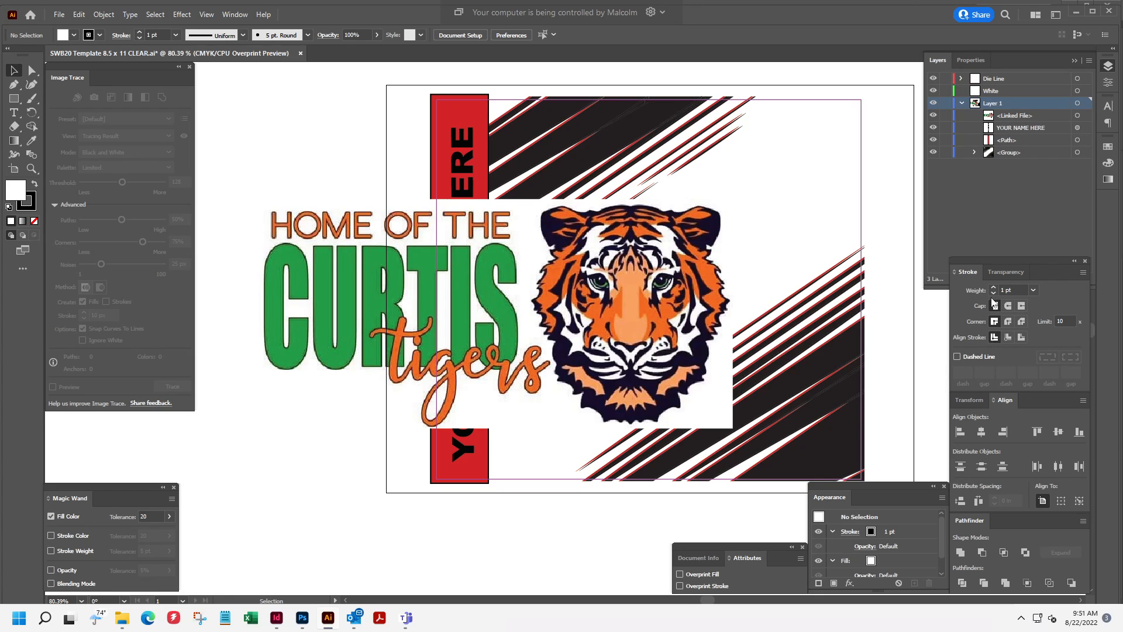
pyautogui.click(968, 271)
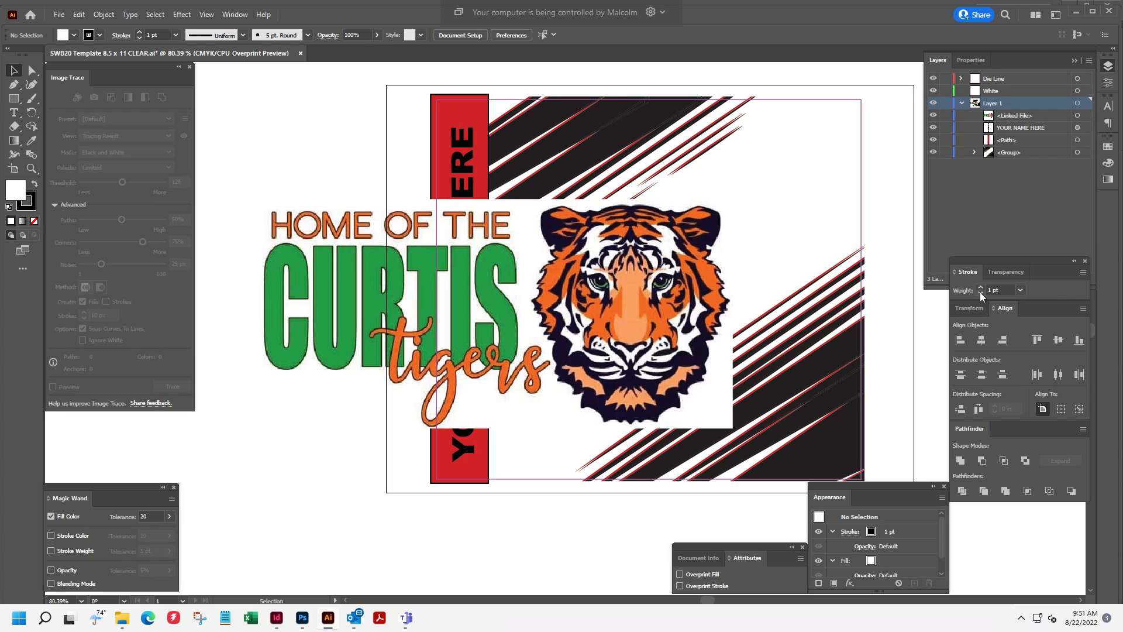
pyautogui.click(969, 270)
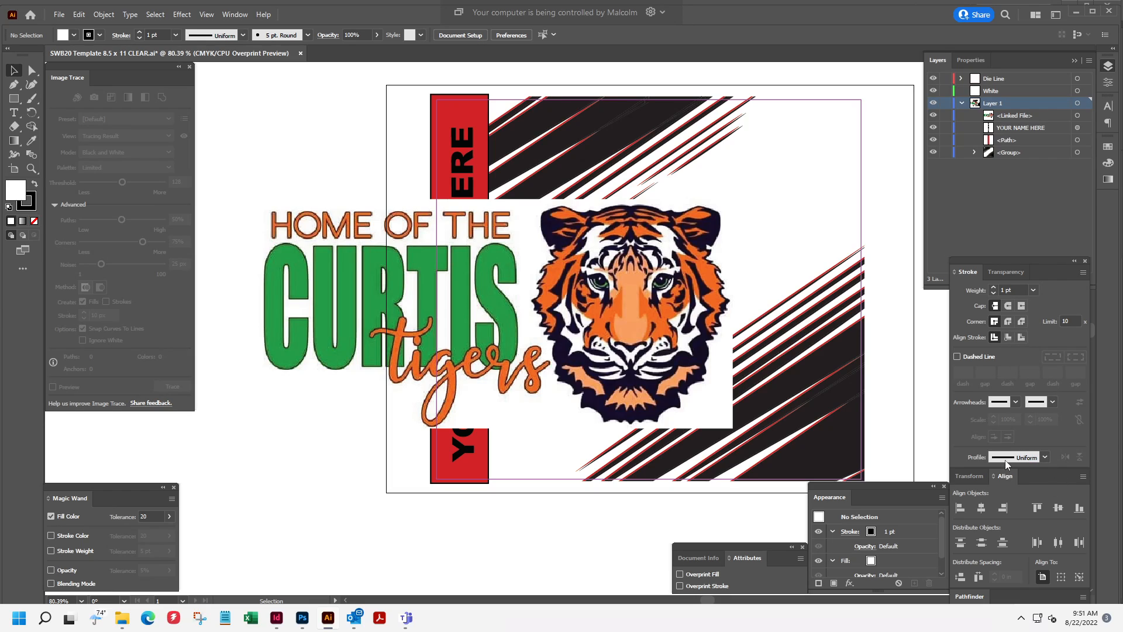
pyautogui.click(966, 270)
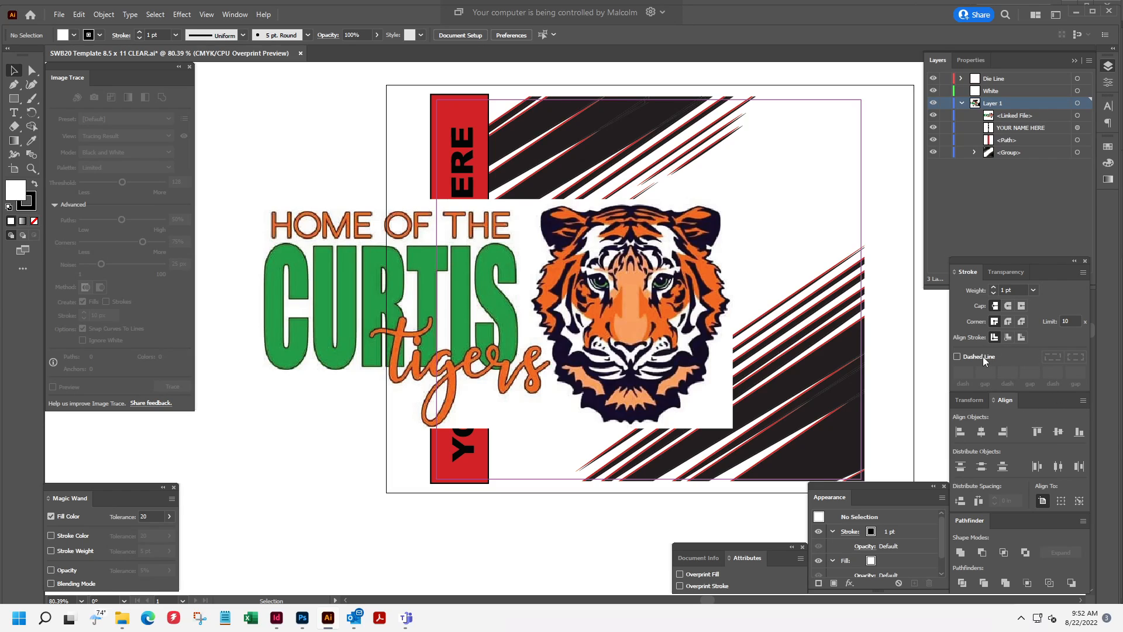
pyautogui.click(973, 273)
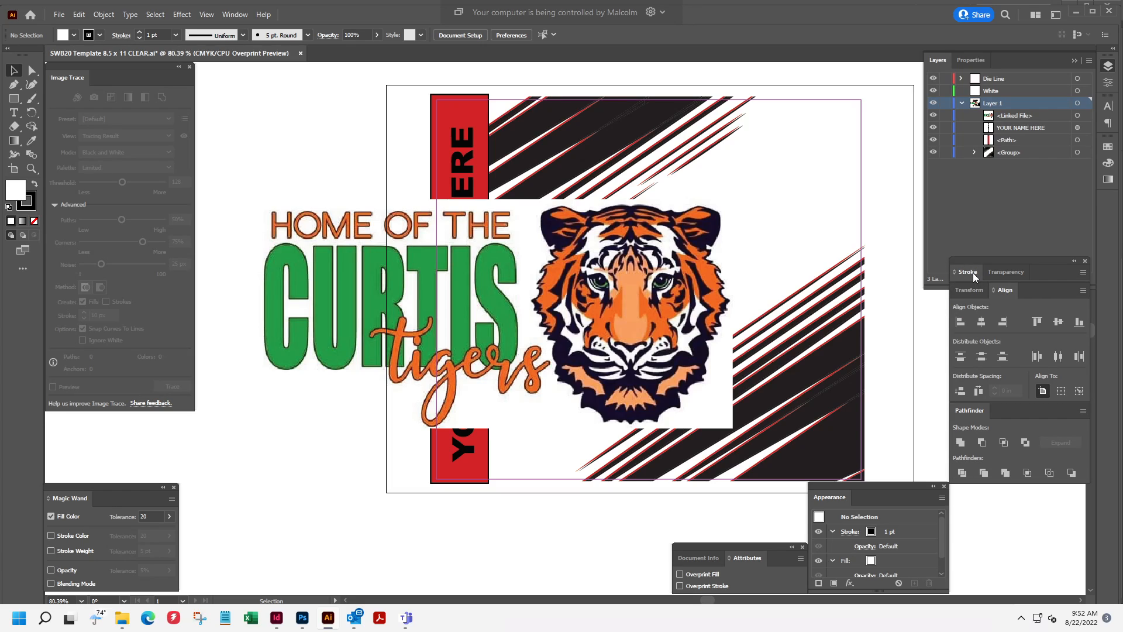
pyautogui.click(973, 273)
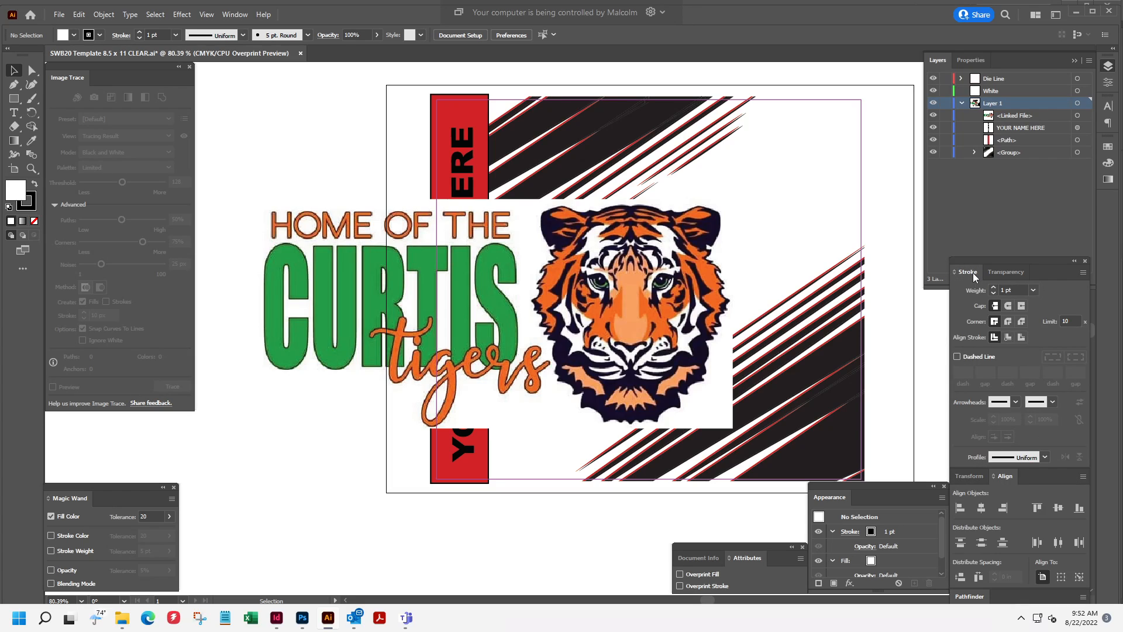
pyautogui.click(973, 273)
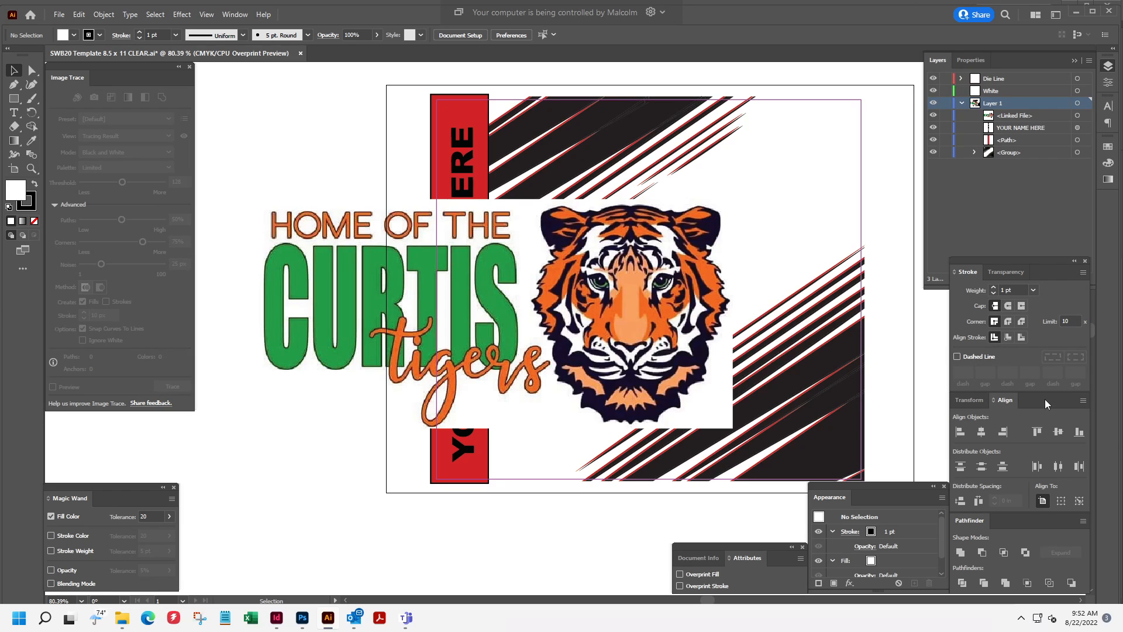
pyautogui.click(235, 15)
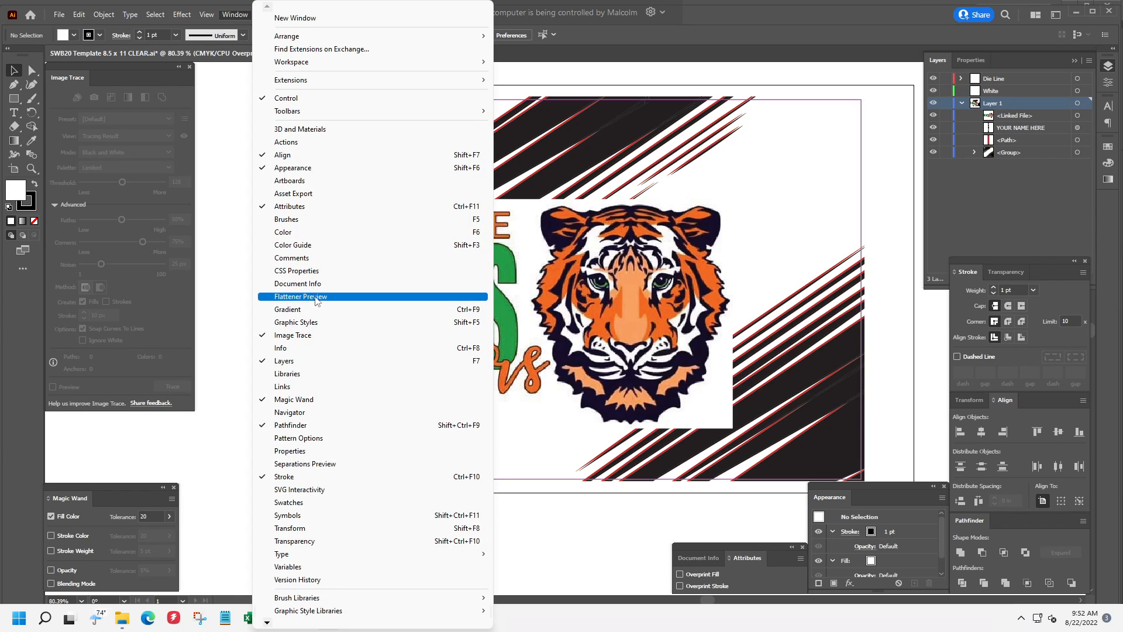
pyautogui.click(235, 15)
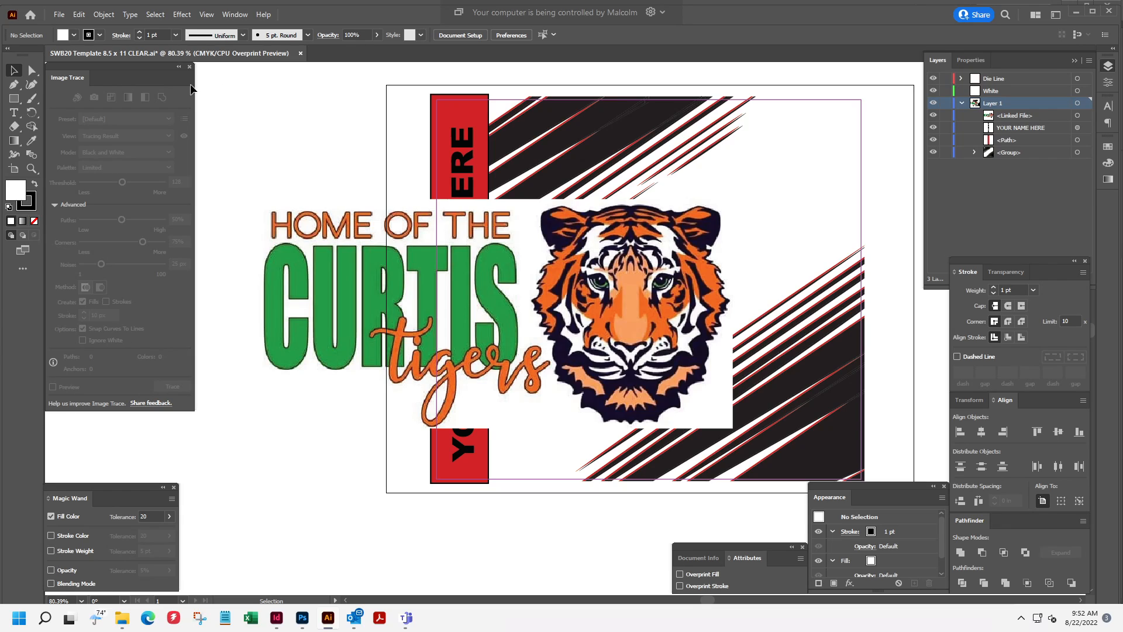
pyautogui.click(321, 282)
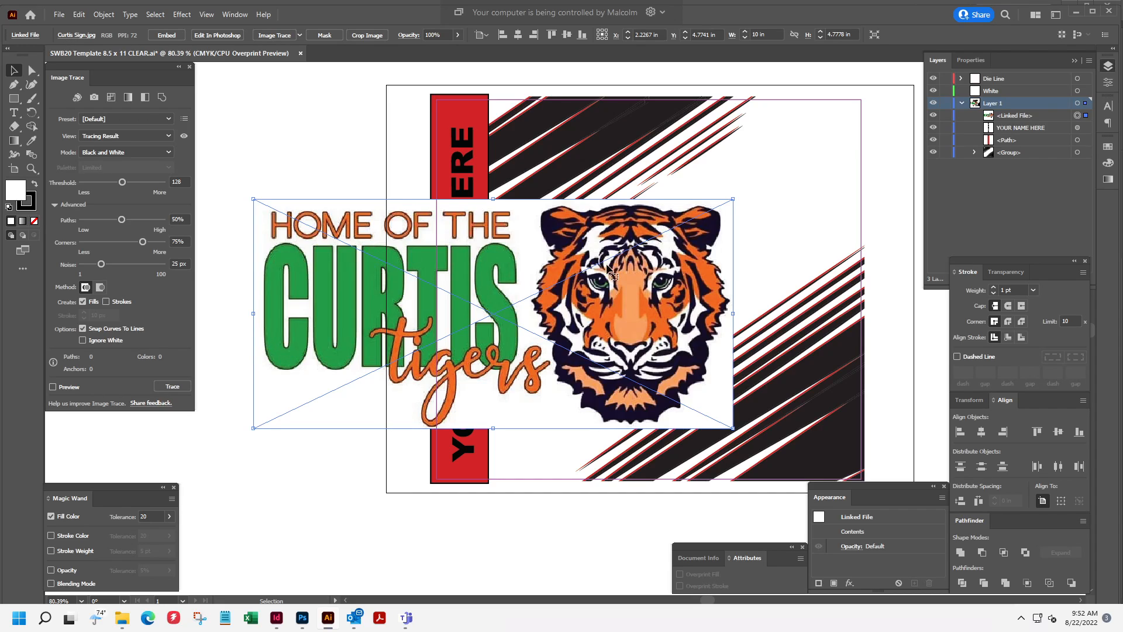
pyautogui.click(519, 139)
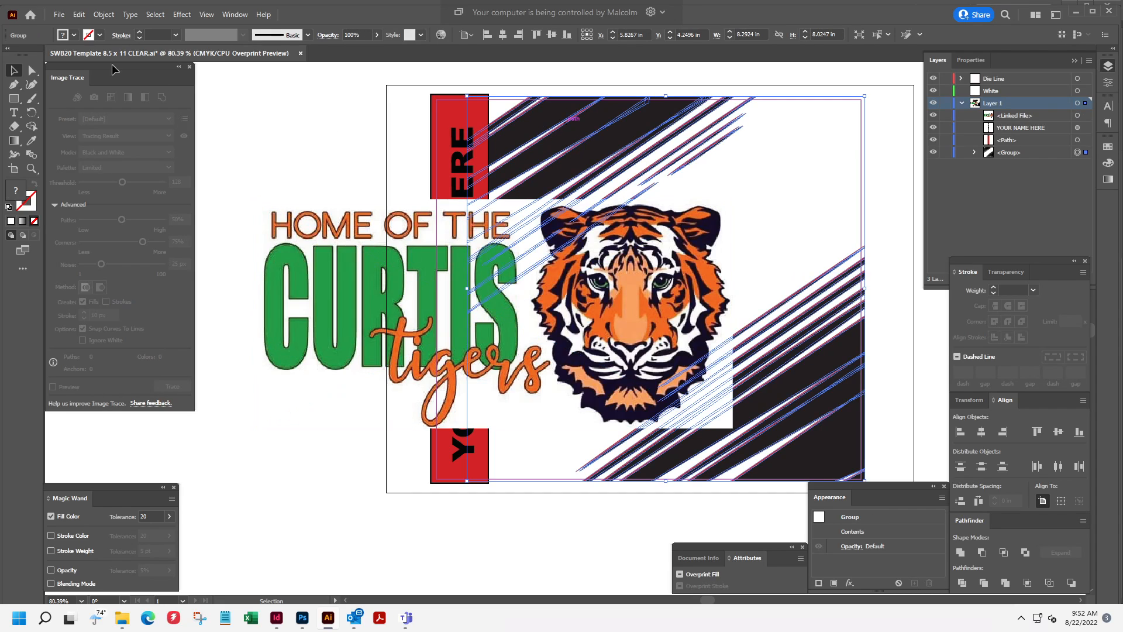
pyautogui.click(31, 70)
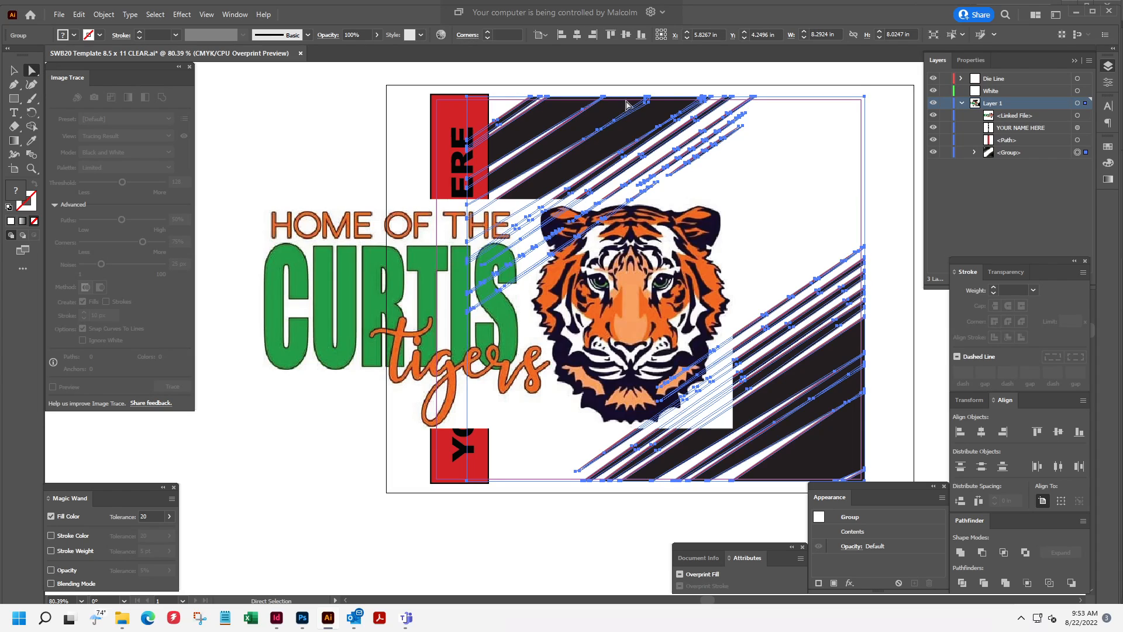
pyautogui.click(14, 70)
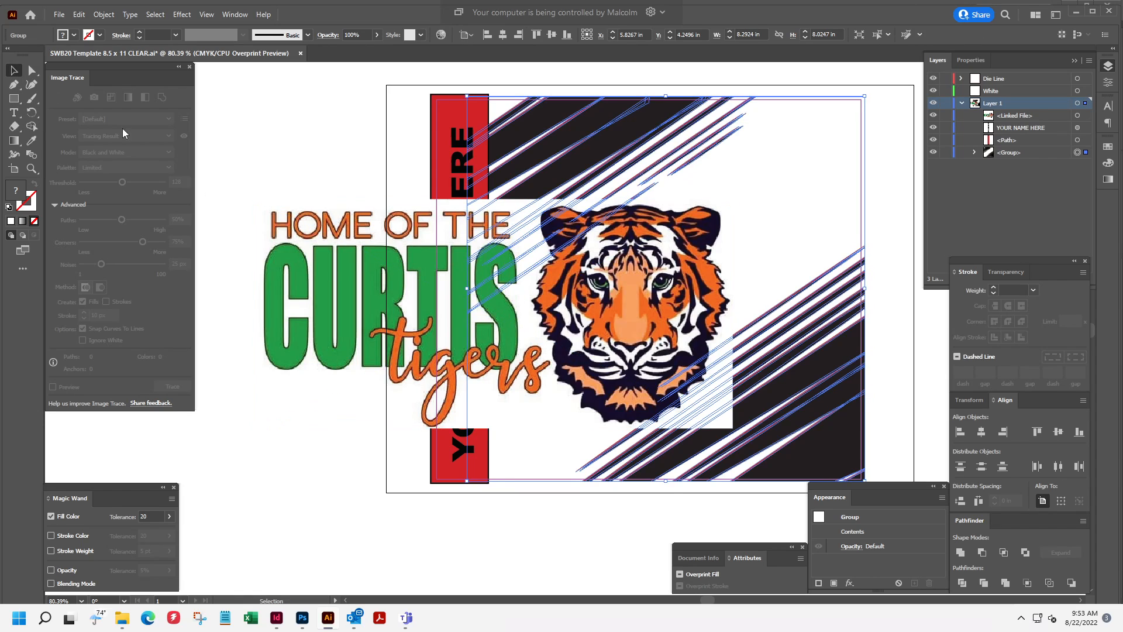
# Image Trace the linked Curtis tigers logo with the 6 Colors preset.
pyautogui.click(342, 303)
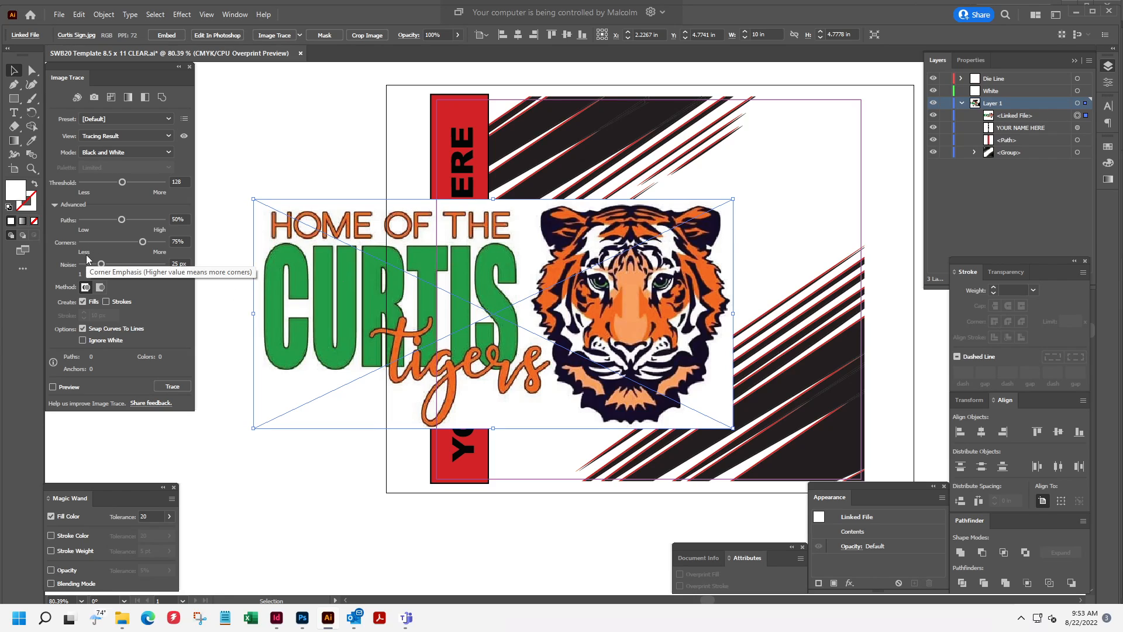
pyautogui.click(300, 36)
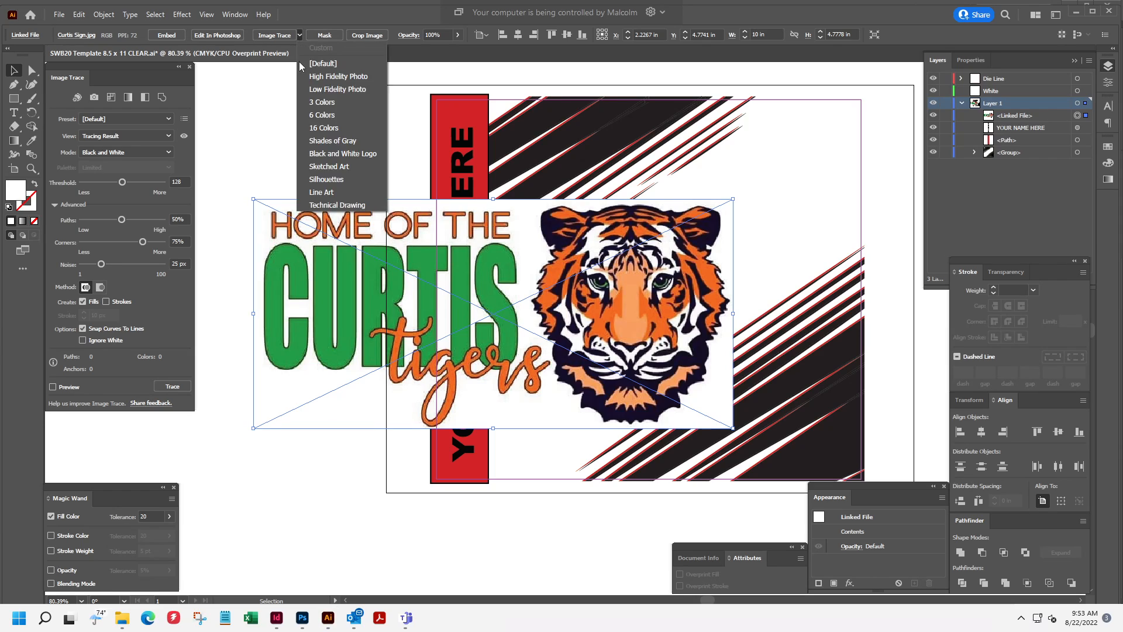
pyautogui.click(331, 120)
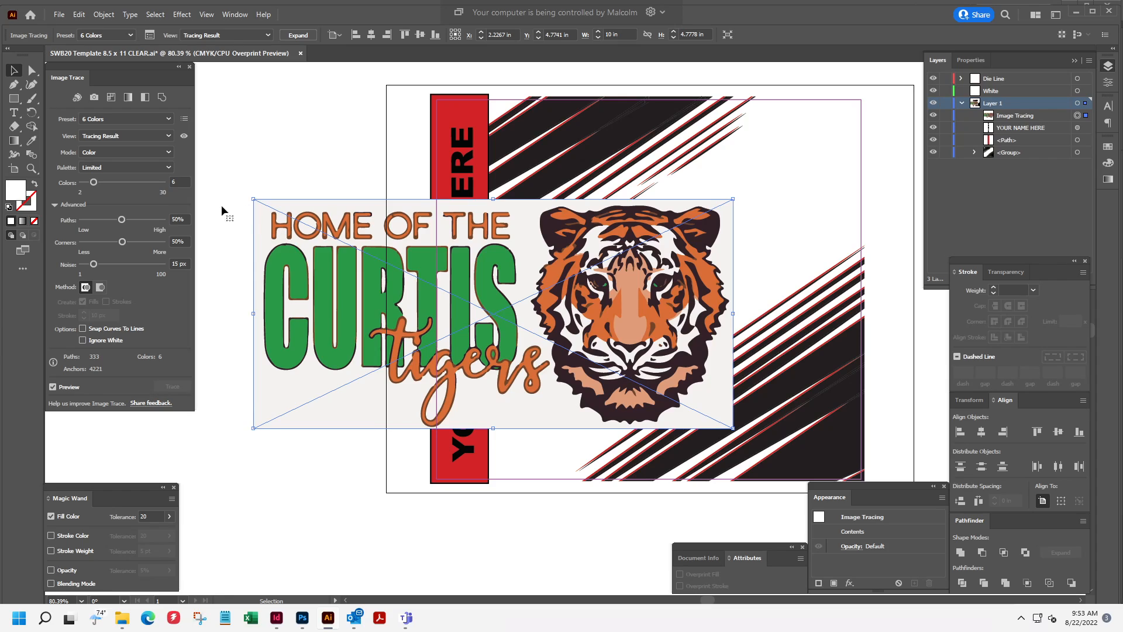
# Set the logo tracing's maximum number of colors to 10.
pyautogui.click(181, 181)
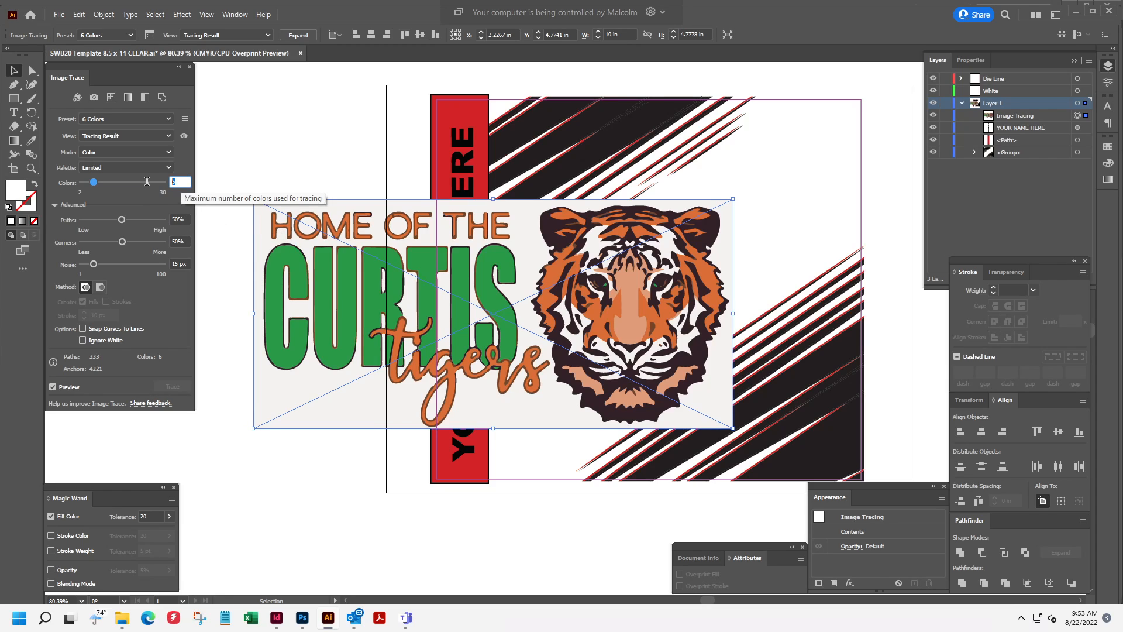
pyautogui.write('10')
pyautogui.press('Tab')
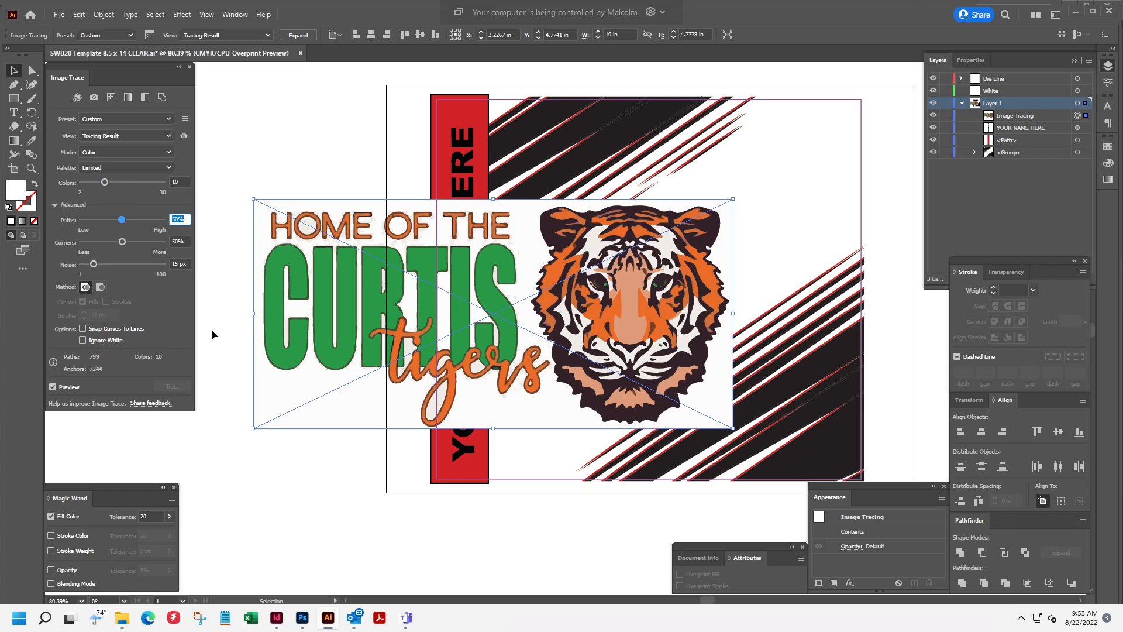
# Try the logo tracing with a maximum of 15 colors and with a maximum of 5 colors.
pyautogui.click(179, 182)
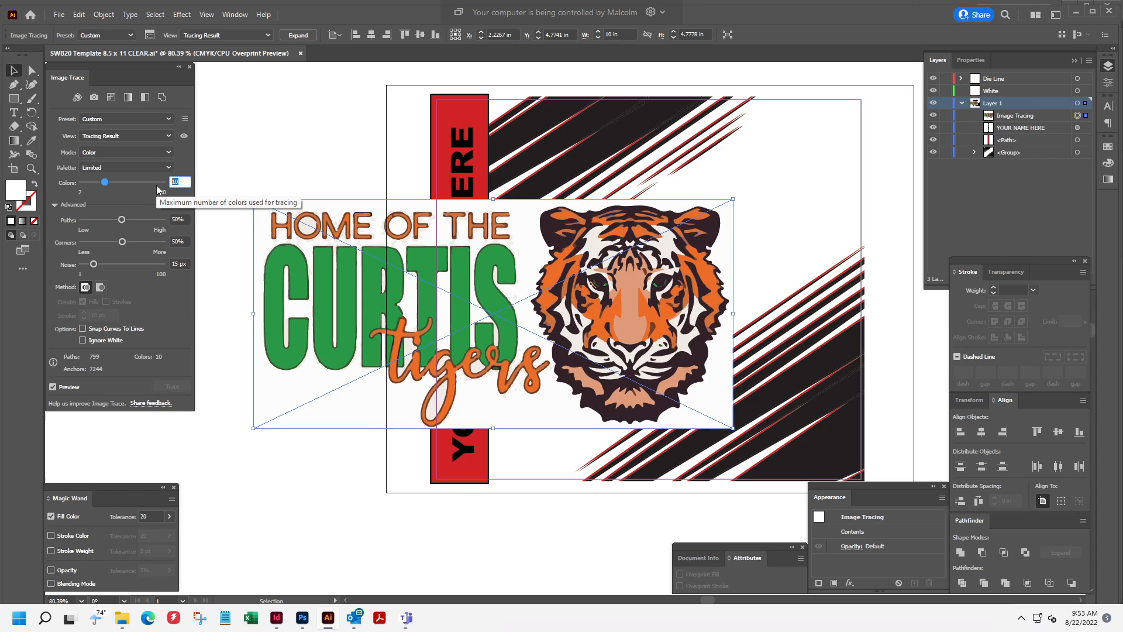
pyautogui.write('15')
pyautogui.press('Tab')
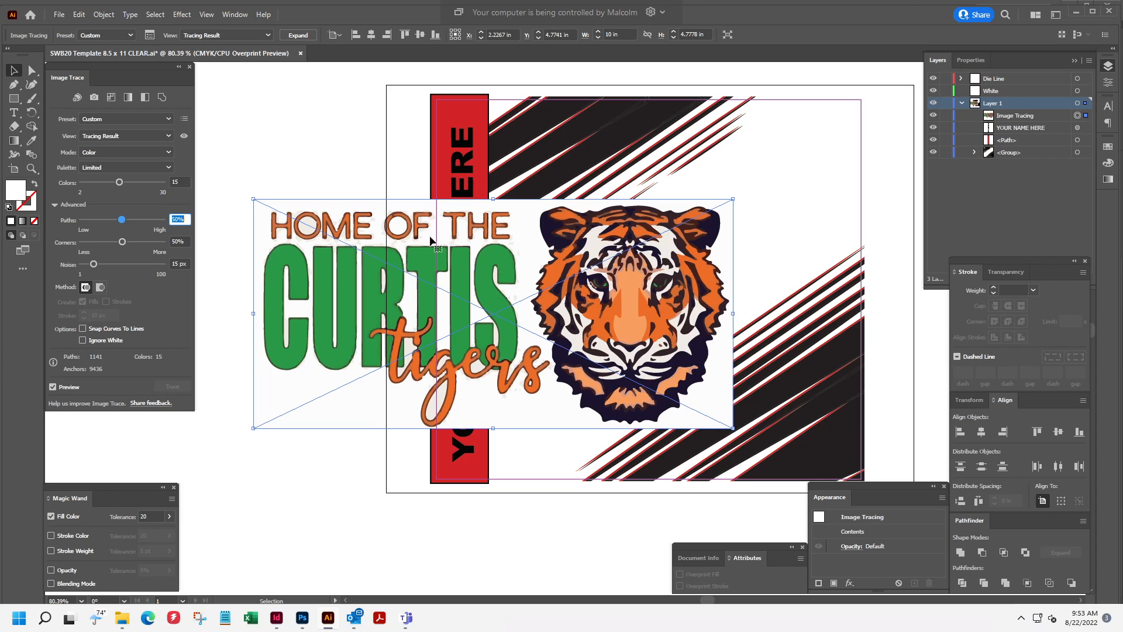
pyautogui.click(178, 182)
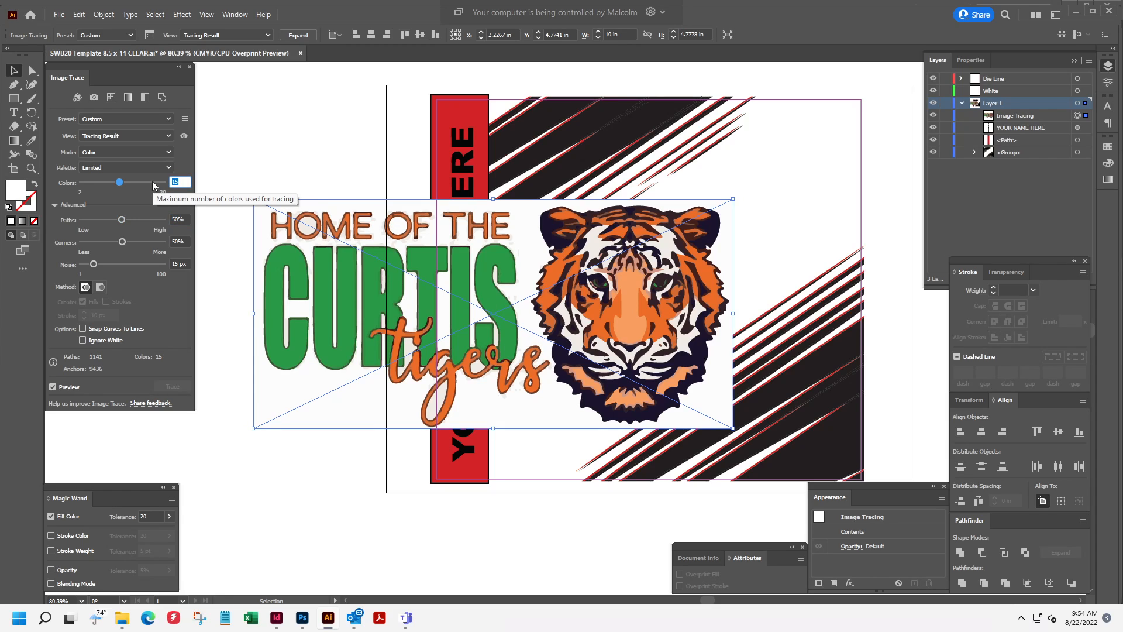
pyautogui.write('5')
pyautogui.press('Tab')
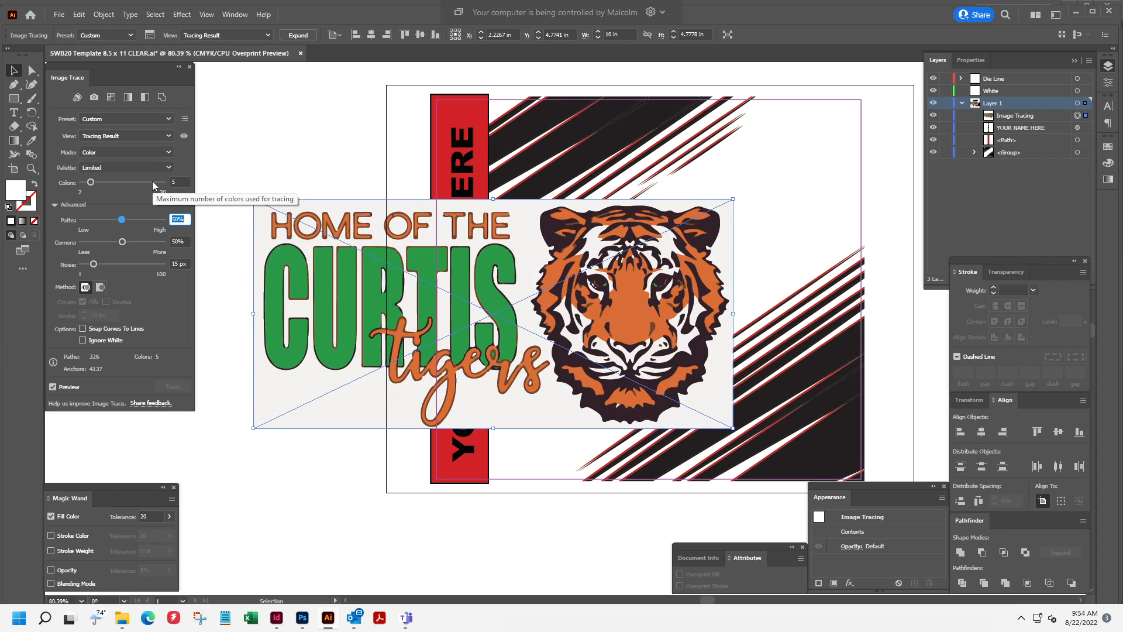
# Set the logo tracing's maximum number of colors to 6.
pyautogui.hotkey('shift', 'Tab')
pyautogui.write('6')
pyautogui.press('Tab')
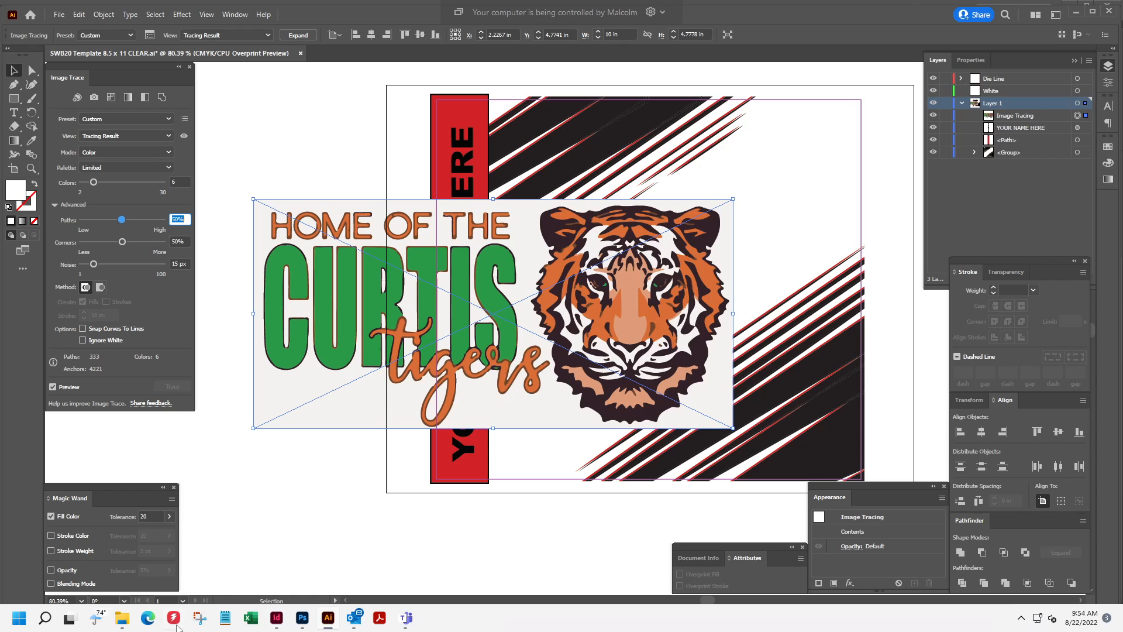
# View the original Curtis Sign image from the Downloads folder to compare its colors with the tracing, and return to the template.
pyautogui.moveTo(122, 621)
pyautogui.click(176, 587)
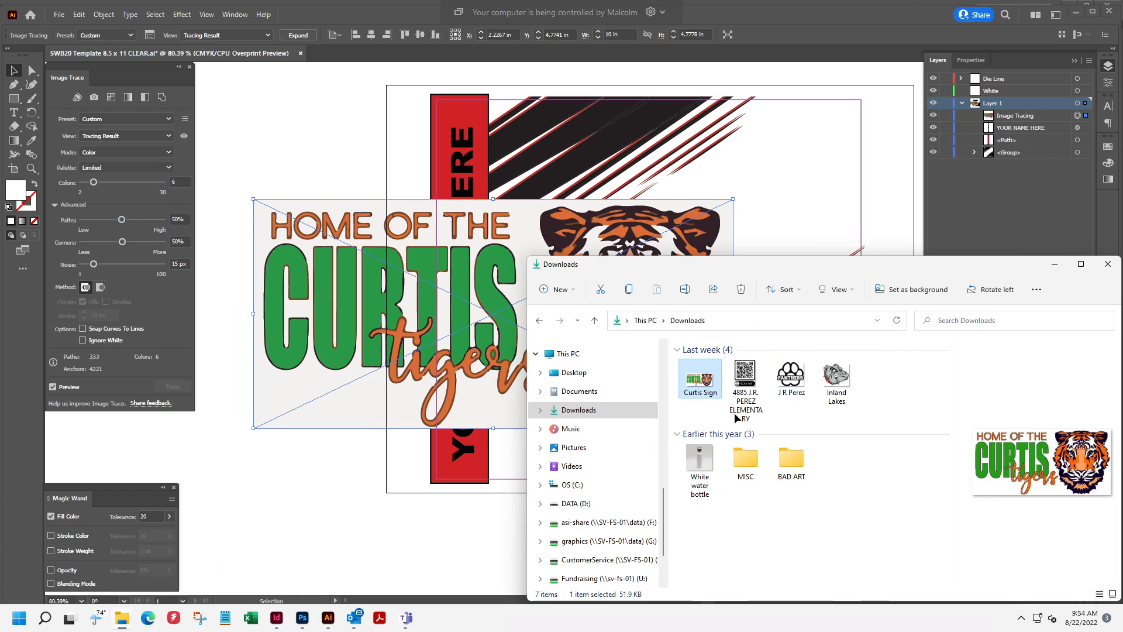
pyautogui.doubleClick(700, 377)
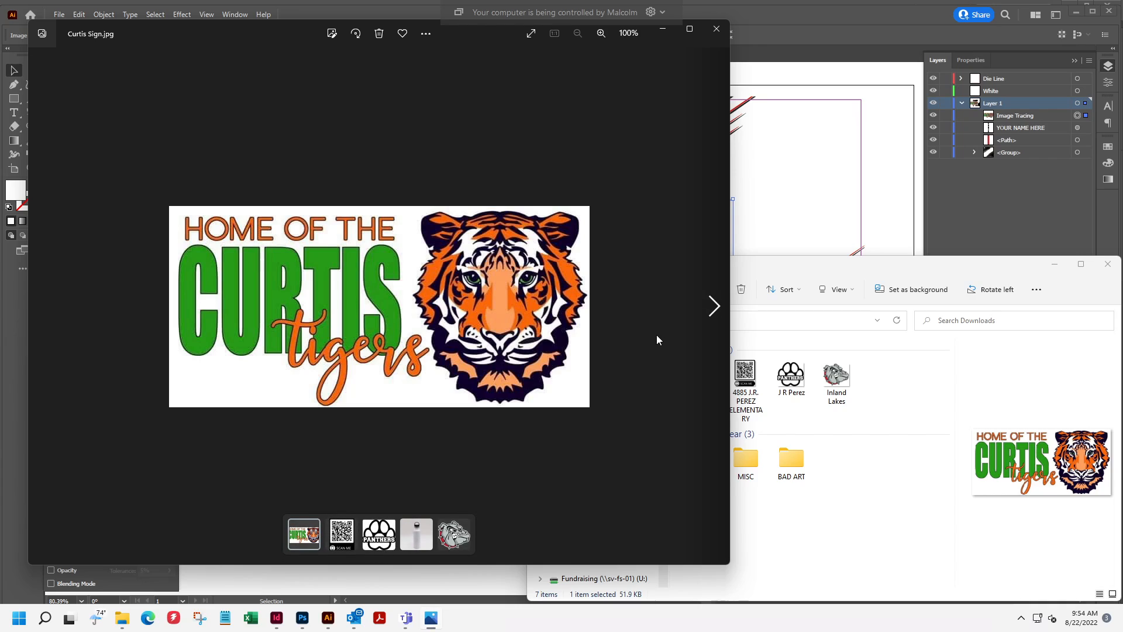
pyautogui.click(716, 30)
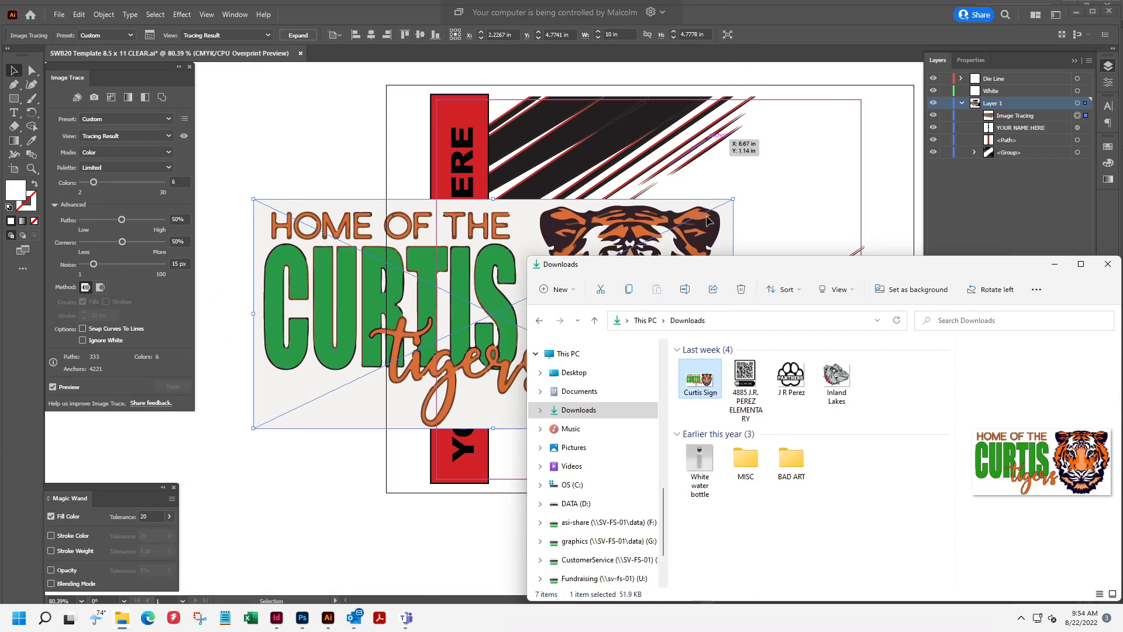
pyautogui.click(695, 152)
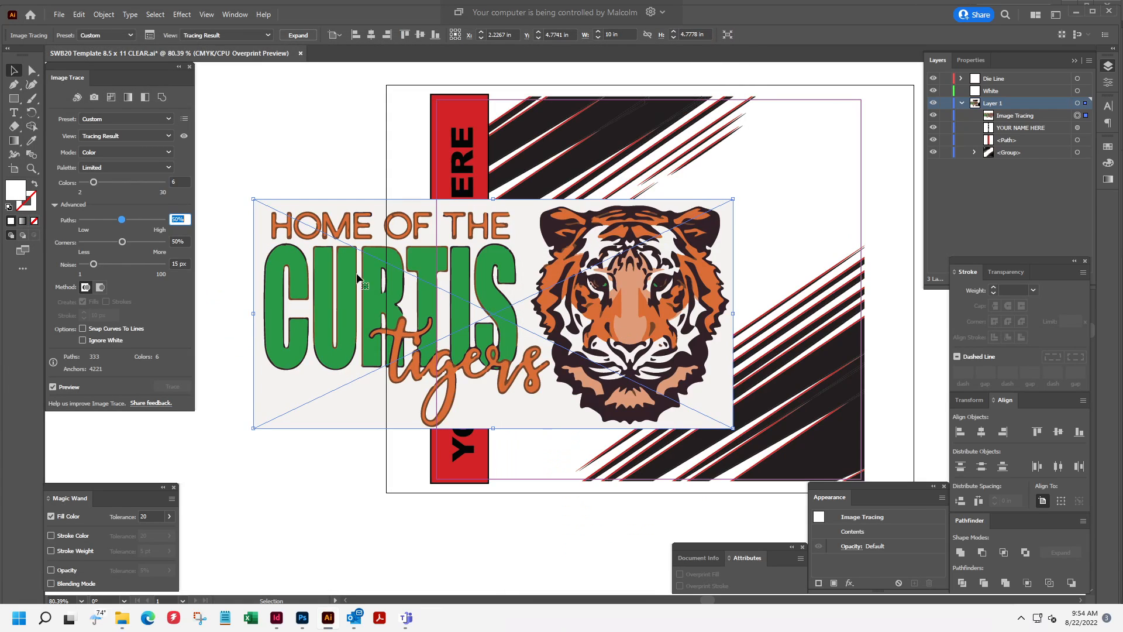
# Refine the logo tracing with 98% paths, 59% corners, 2 px noise and white ignored.
pyautogui.click(83, 265)
pyautogui.click(163, 219)
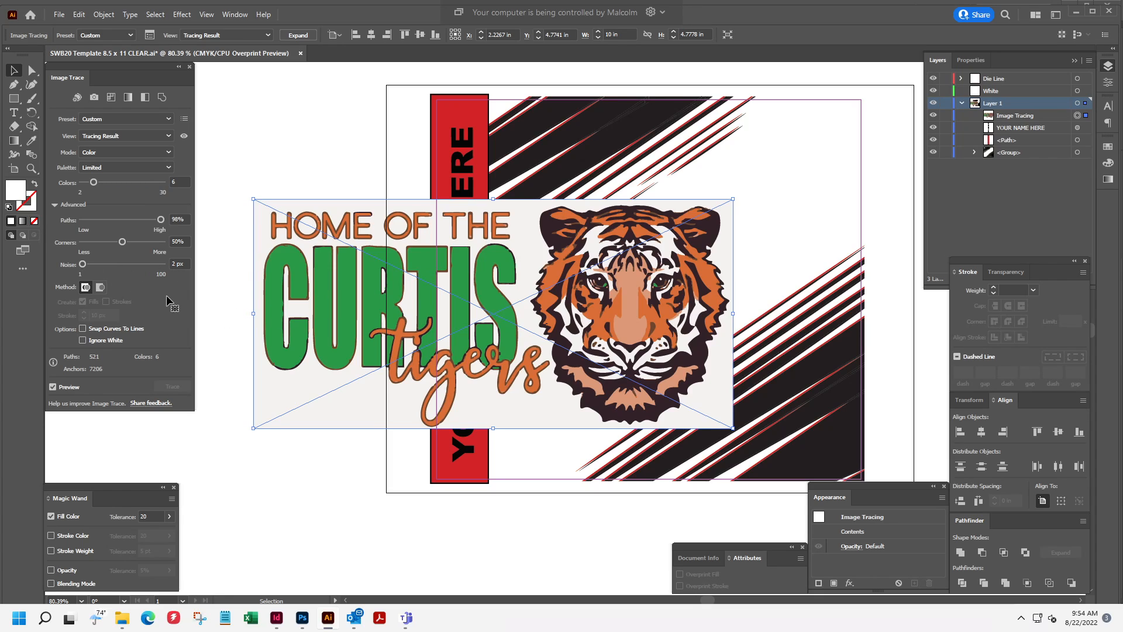
pyautogui.click(123, 265)
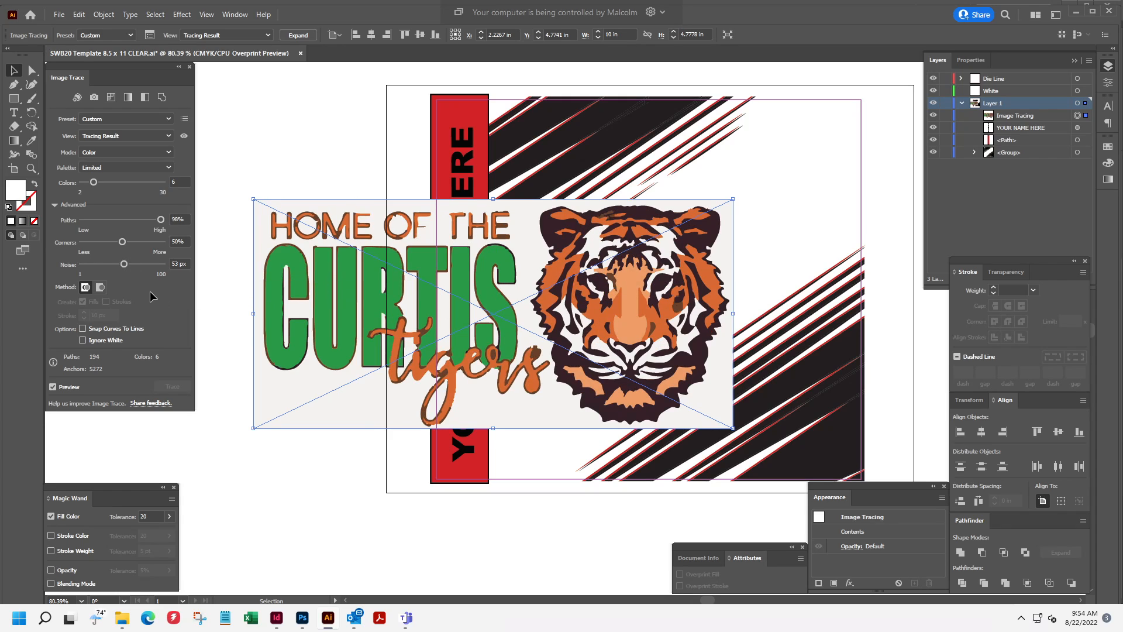
pyautogui.click(83, 264)
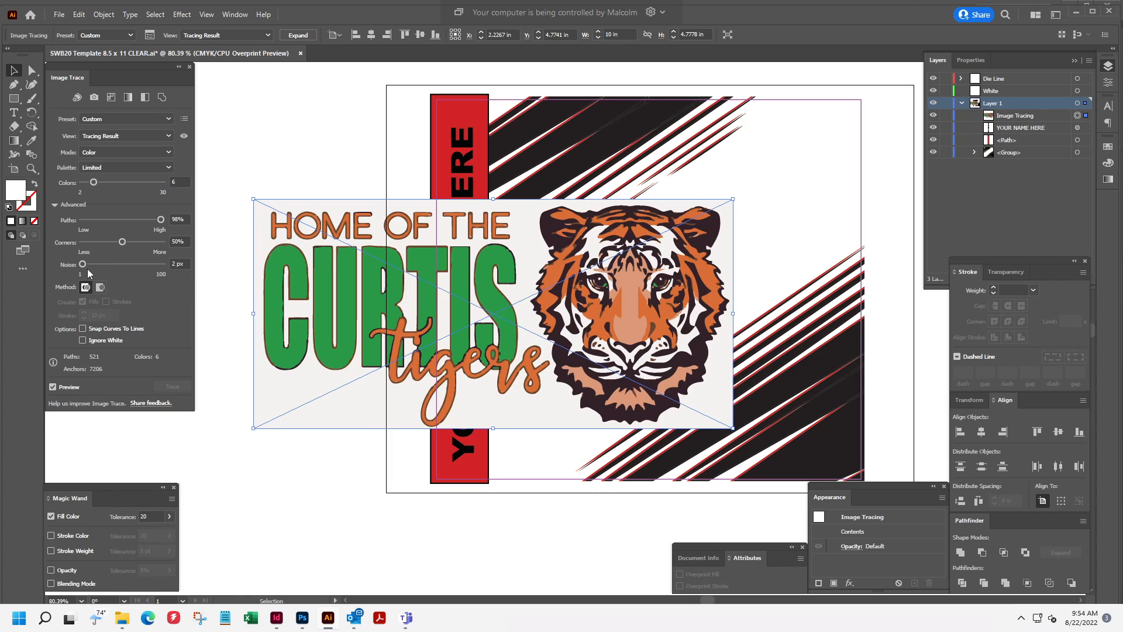
pyautogui.press('Left')
pyautogui.click(152, 242)
pyautogui.click(130, 242)
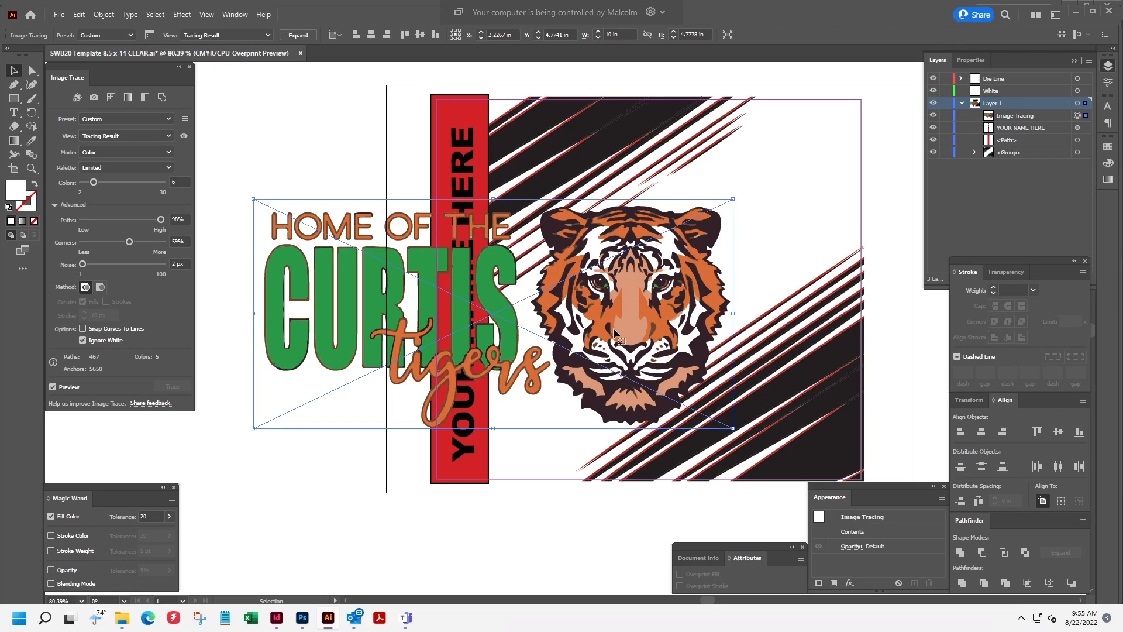
# Expand the traced logo and scale it down to about 5.2 in wide over the artboard's lower-right stripes.
pyautogui.click(296, 35)
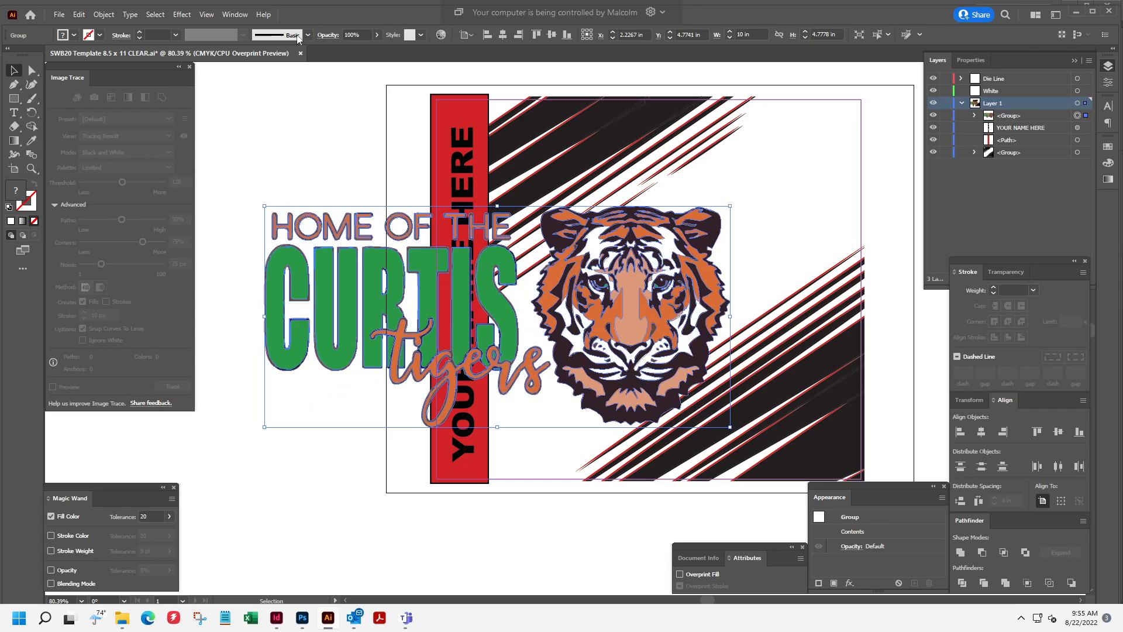
pyautogui.moveTo(335, 283); pyautogui.dragTo(450, 346)
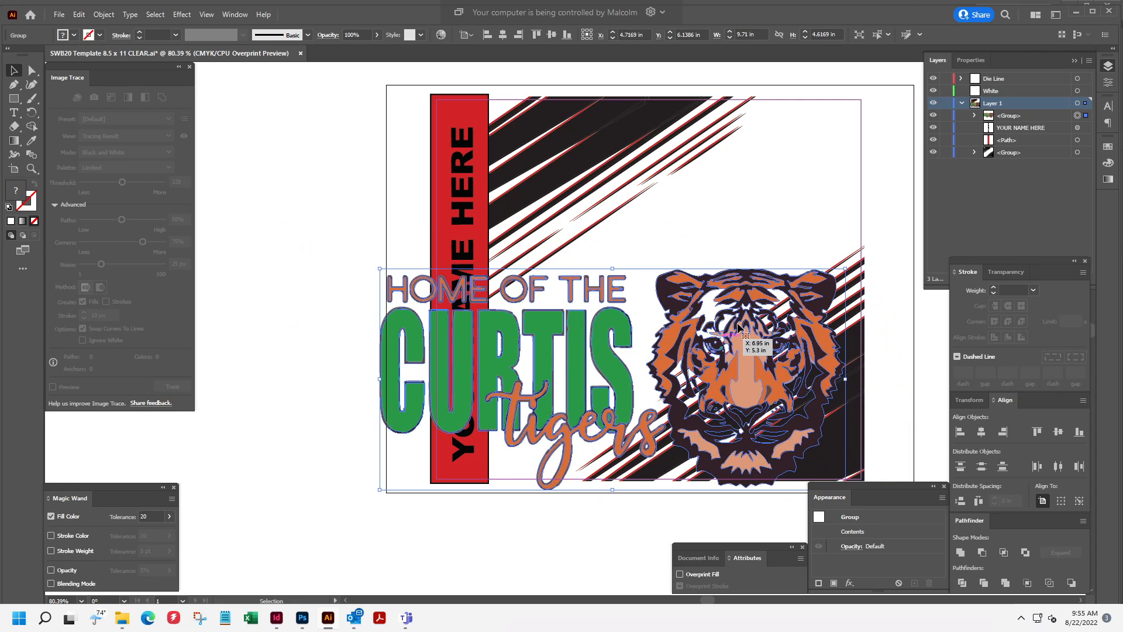
pyautogui.moveTo(491, 364); pyautogui.dragTo(538, 403)
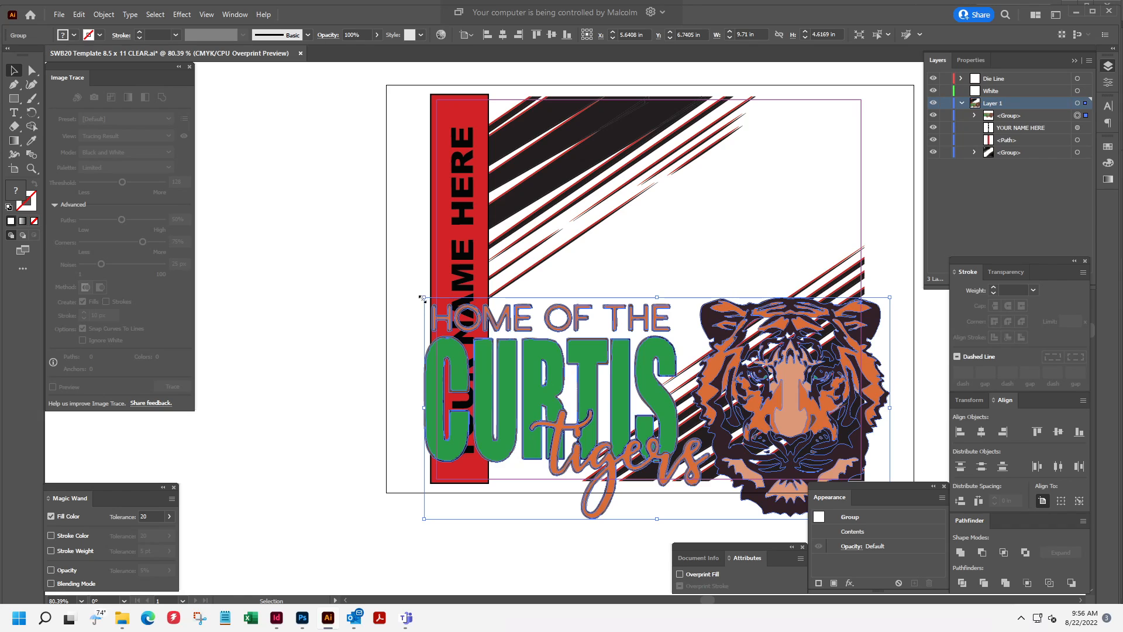
pyautogui.moveTo(423, 298); pyautogui.dragTo(613, 387)
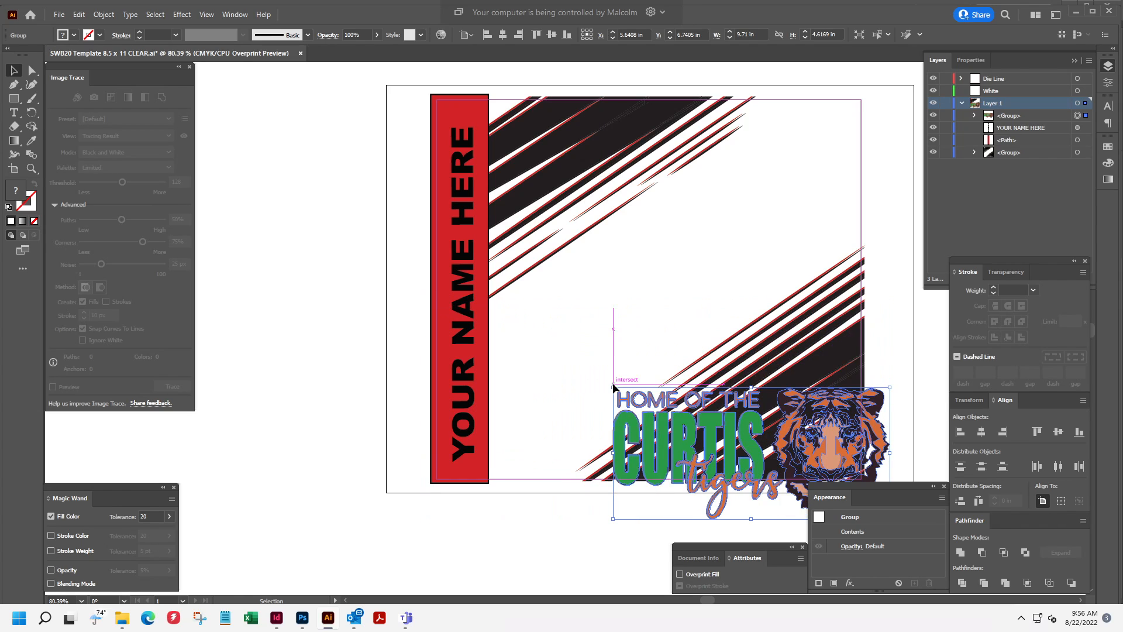
pyautogui.moveTo(613, 519); pyautogui.dragTo(639, 505)
pyautogui.moveTo(833, 450); pyautogui.dragTo(780, 444)
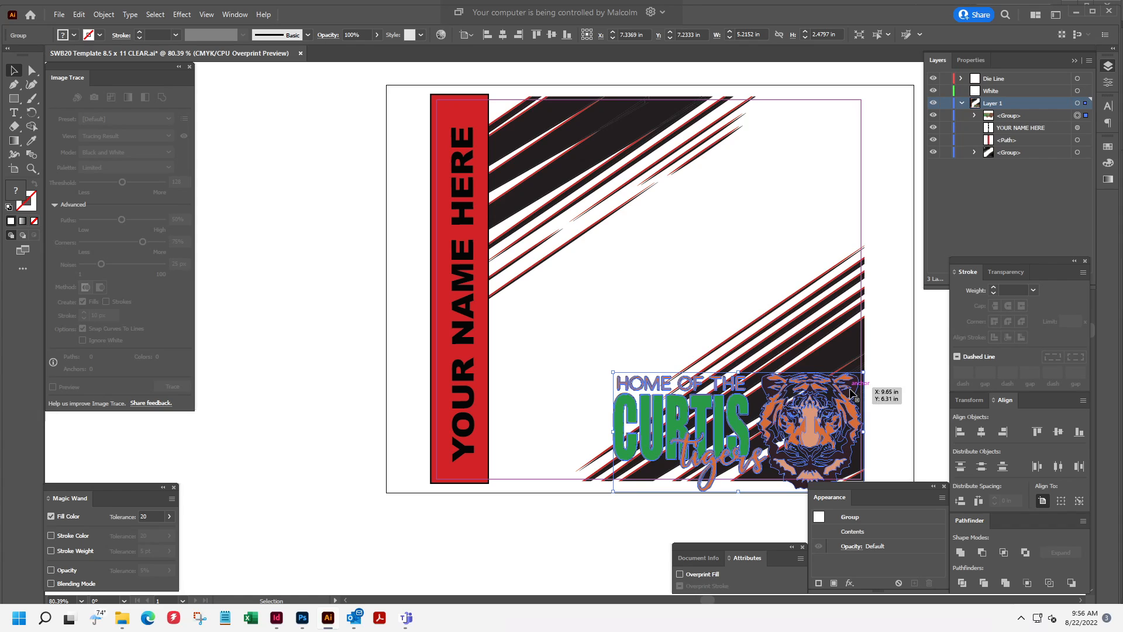
# Examine the expanded logo's paths and transparent areas up close against the black stripes.
pyautogui.hotkey('ctrl', '=')
pyautogui.press('a')
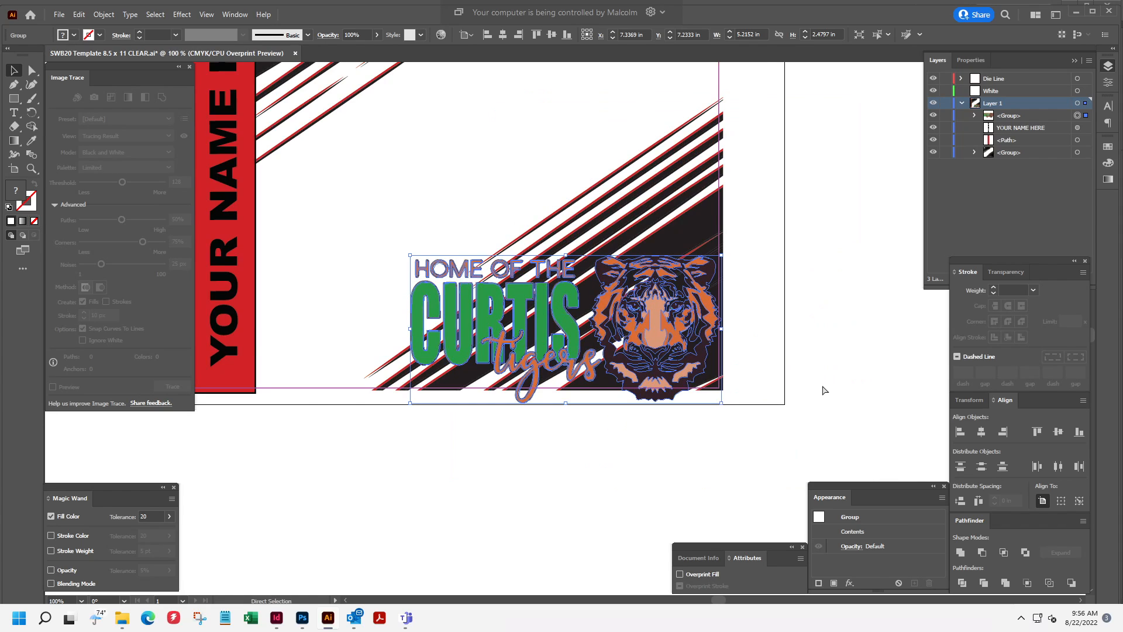
pyautogui.hotkey('ctrl', '=')
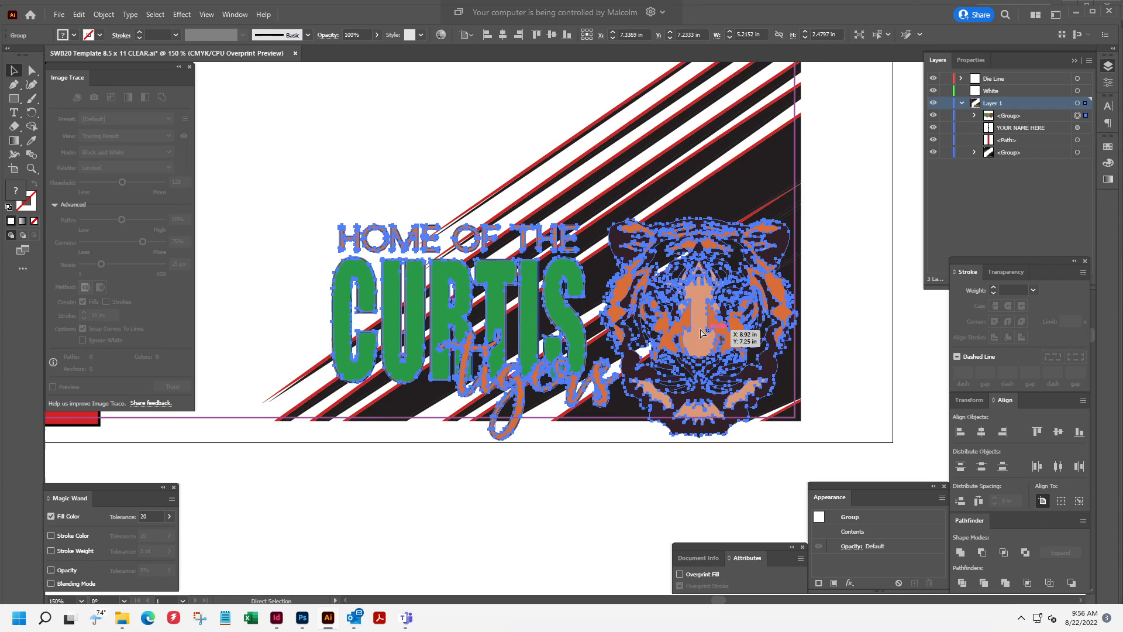
pyautogui.hotkey('ctrl', '=')
pyautogui.press('v')
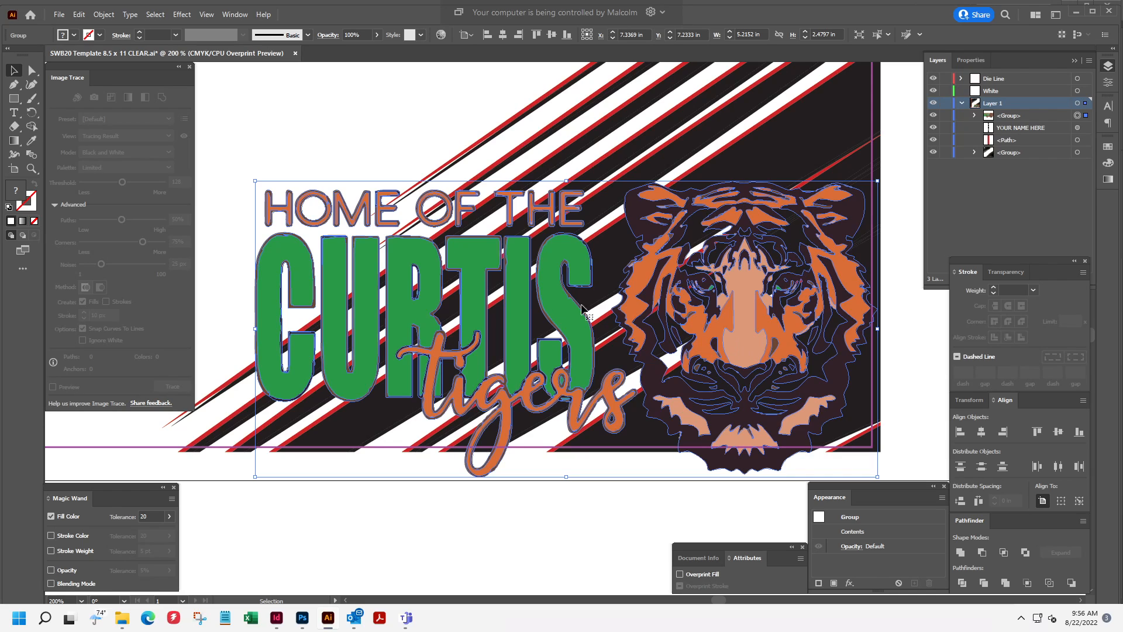
pyautogui.moveTo(339, 614)
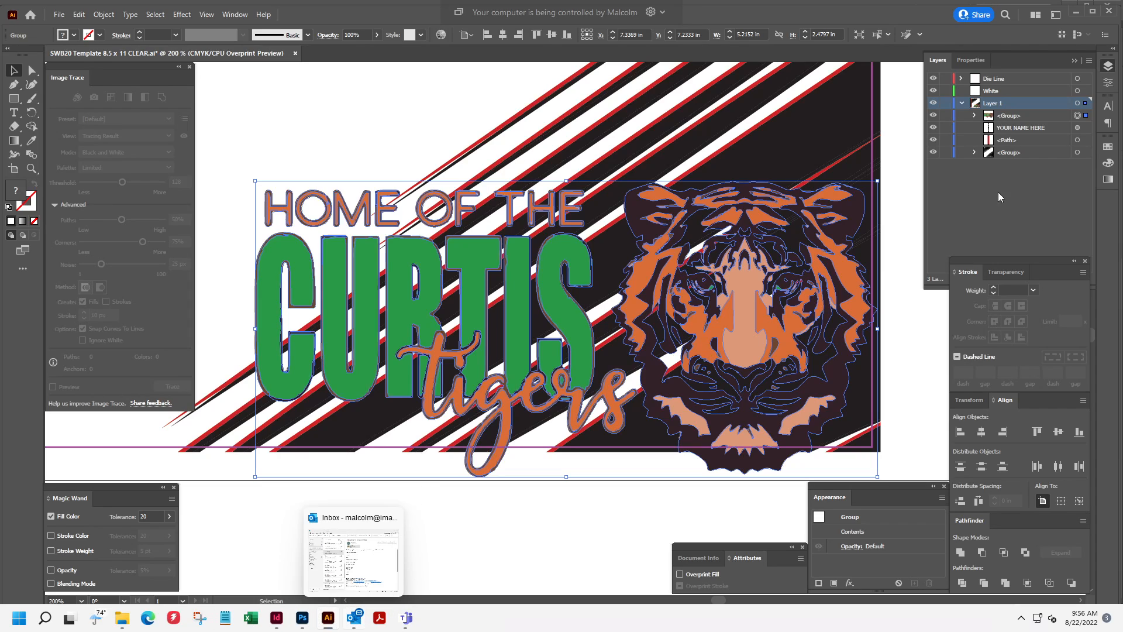
pyautogui.click(1073, 13)
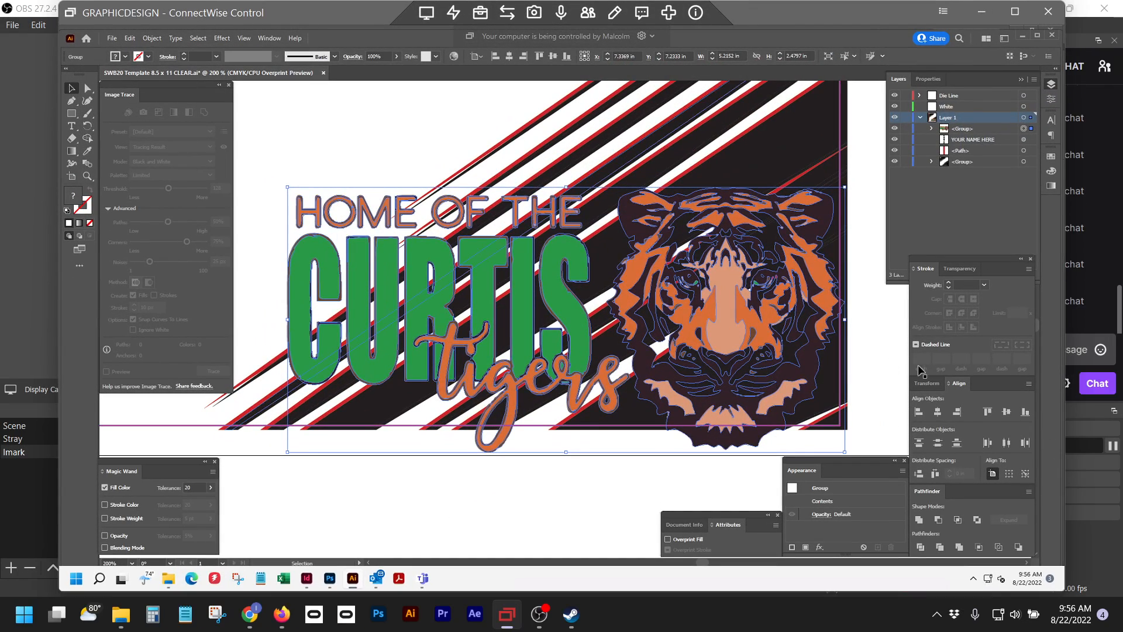
pyautogui.click(1112, 449)
pyautogui.click(1112, 445)
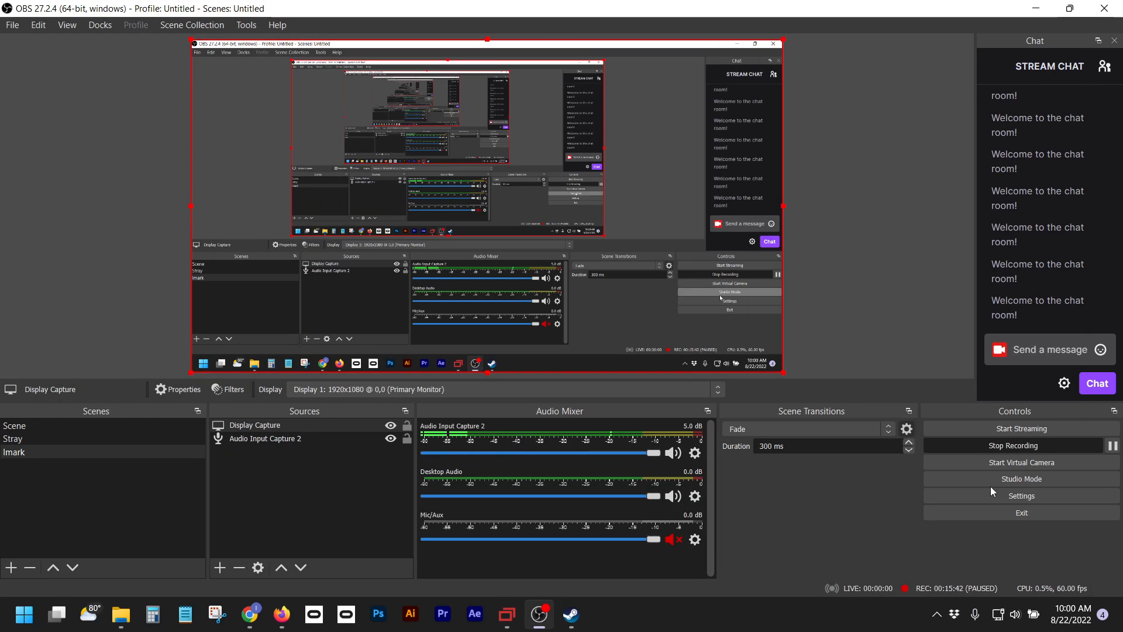
pyautogui.click(506, 614)
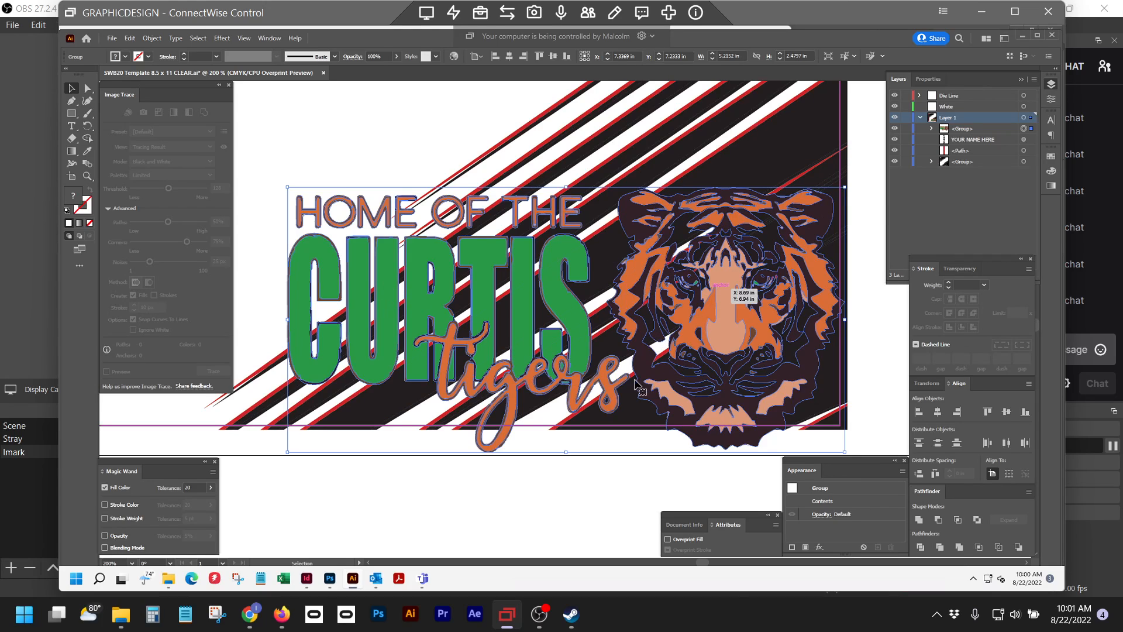
# Copy the Curtis tigers logo group and paste the duplicate in place, directly in front of the original.
pyautogui.scroll(1, 637, 383)
pyautogui.scroll(1, 638, 383)
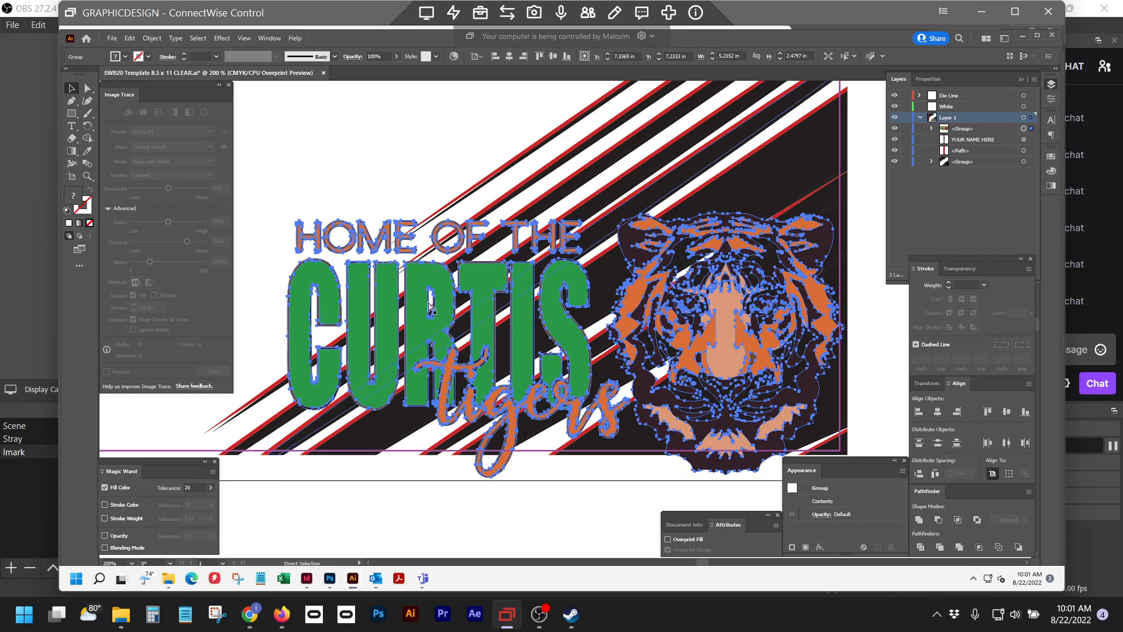
pyautogui.hotkey('ctrl', 'c')
pyautogui.hotkey('ctrl', 'f')
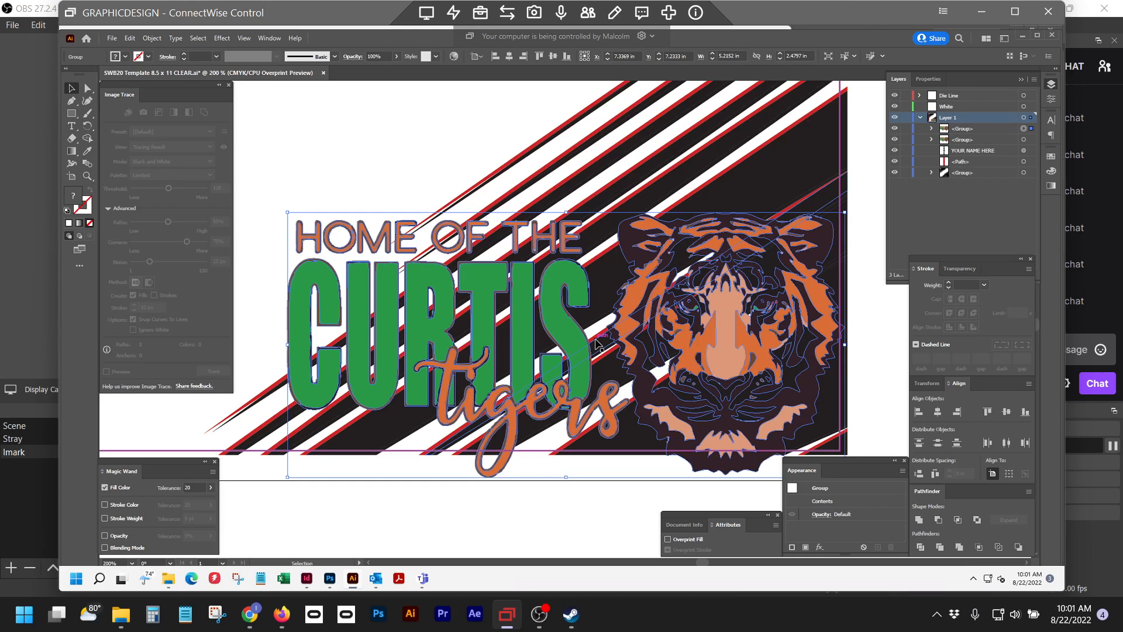
# Try offsetting the pasted logo copy upward and bring it back over the original.
pyautogui.hotkey('shift', 'Up')
pyautogui.hotkey('shift', 'Up')
pyautogui.hotkey('shift', 'Up')
pyautogui.hotkey('shift', 'Up')
pyautogui.hotkey('shift', 'Up')
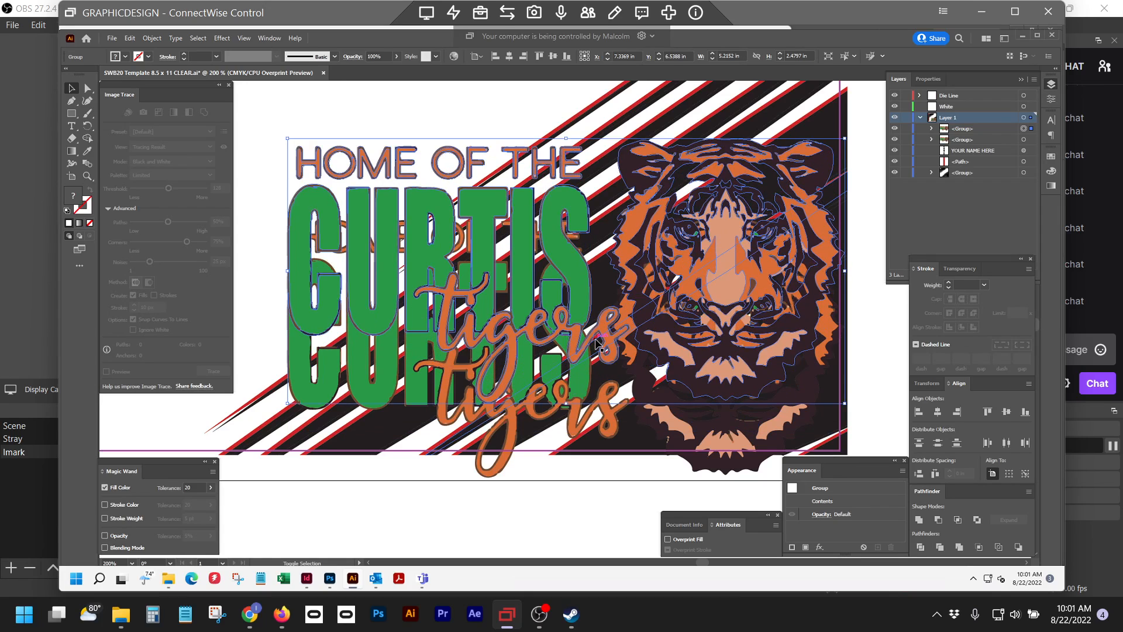
pyautogui.hotkey('shift', 'Up')
pyautogui.hotkey('shift', 'Up')
pyautogui.hotkey('shift', 'Up')
pyautogui.hotkey('shift', 'Up')
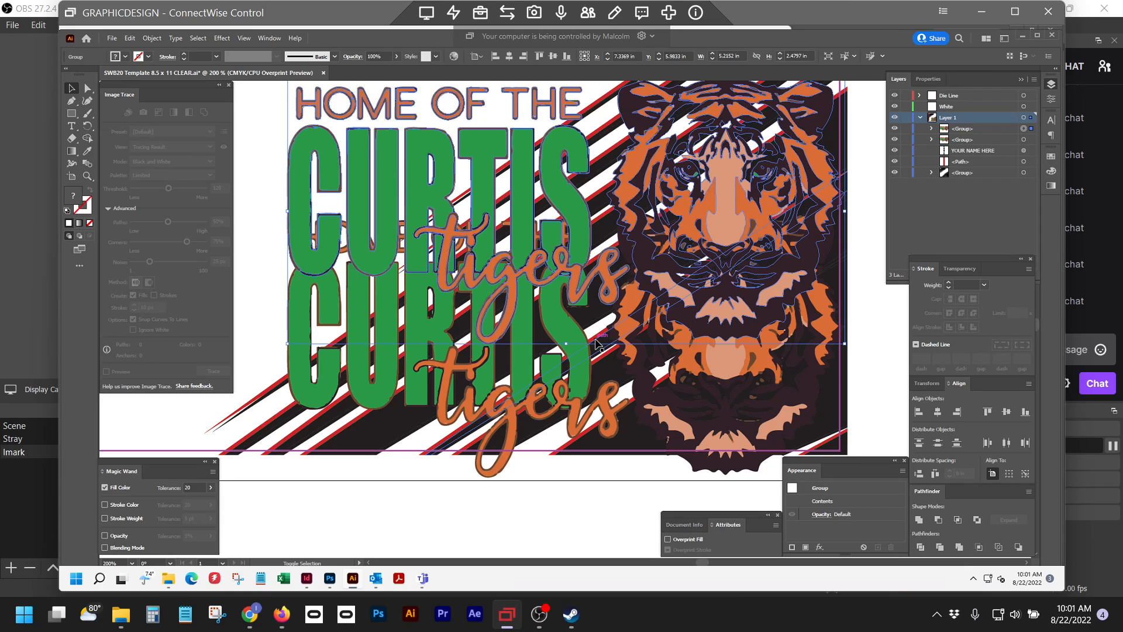
pyautogui.hotkey('shift', 'Down')
pyautogui.hotkey('shift', 'Down')
pyautogui.hotkey('shift', 'Down')
pyautogui.hotkey('shift', 'Down')
pyautogui.hotkey('shift', 'Down')
pyautogui.hotkey('shift', 'Down')
pyautogui.hotkey('shift', 'Down')
pyautogui.hotkey('shift', 'Down')
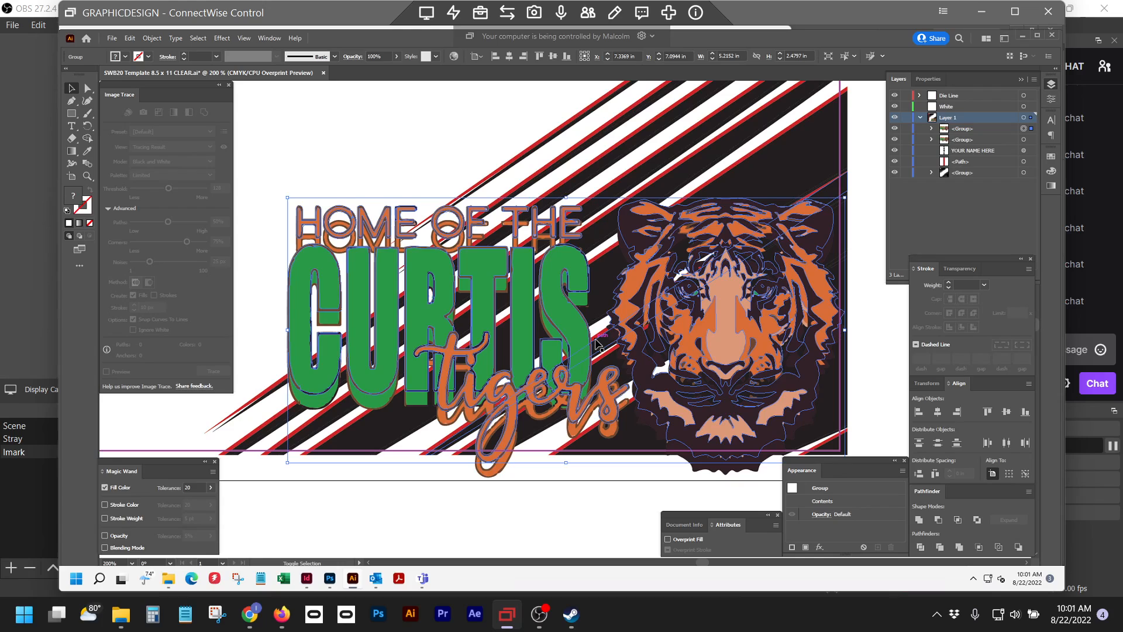
pyautogui.hotkey('shift', 'Down')
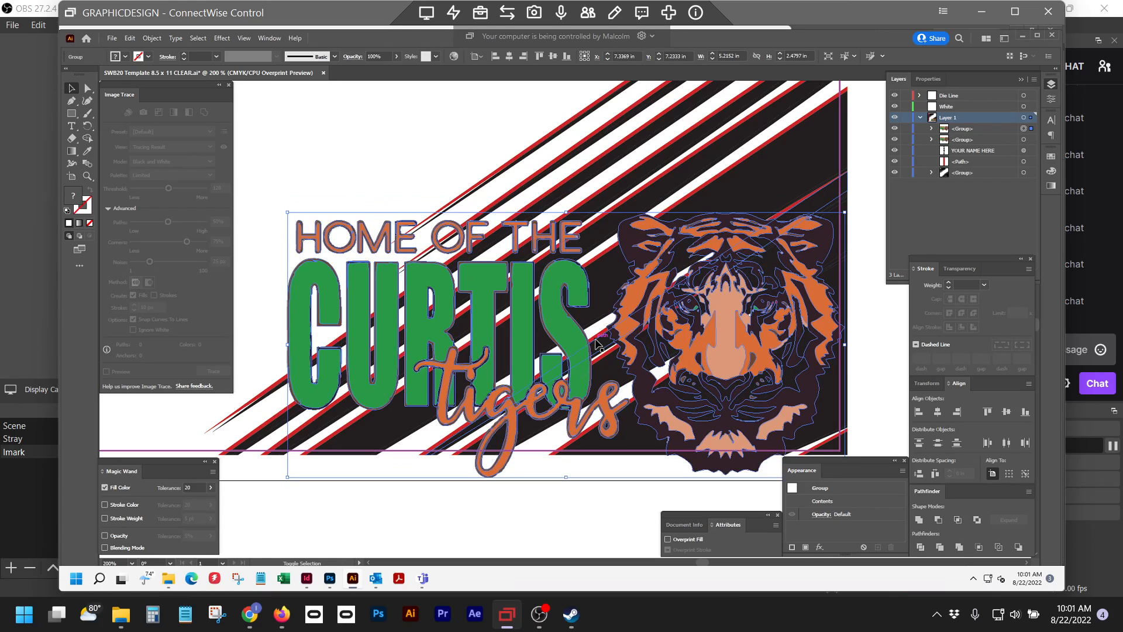
# Move the front logo copy straight up by about 1.4 in, exposing the original below it.
pyautogui.hotkey('shift', 'Up')
pyautogui.hotkey('shift', 'Up')
pyautogui.hotkey('shift', 'Up')
pyautogui.hotkey('shift', 'Up')
pyautogui.hotkey('shift', 'Up')
pyautogui.hotkey('shift', 'Up')
pyautogui.hotkey('shift', 'Up')
pyautogui.hotkey('shift', 'Up')
pyautogui.hotkey('shift', 'Up')
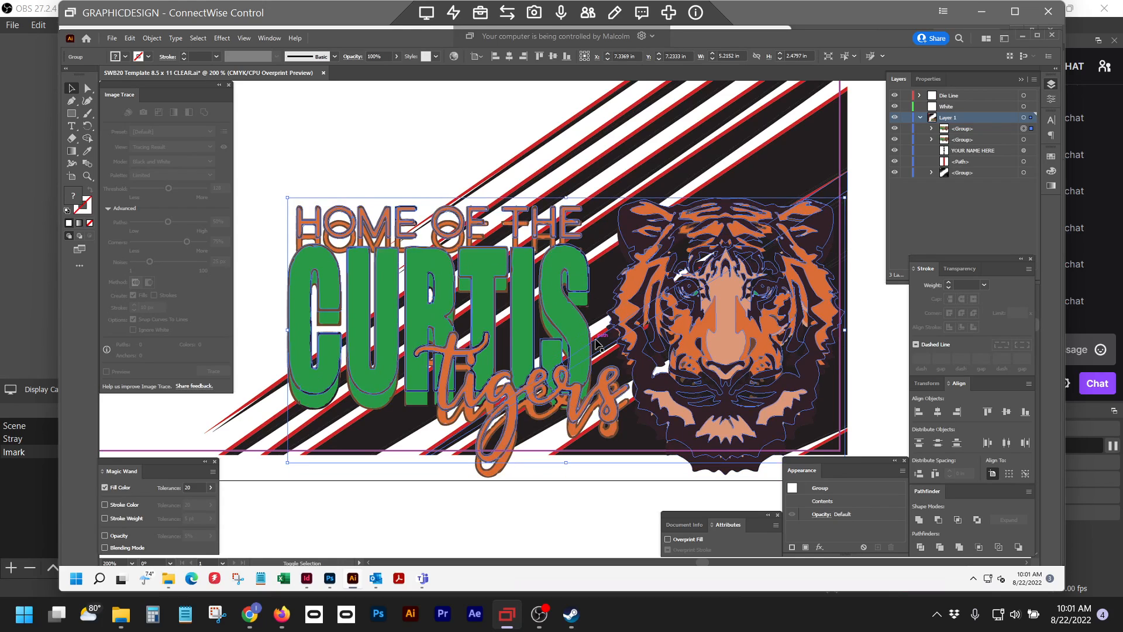
pyautogui.hotkey('shift', 'Up')
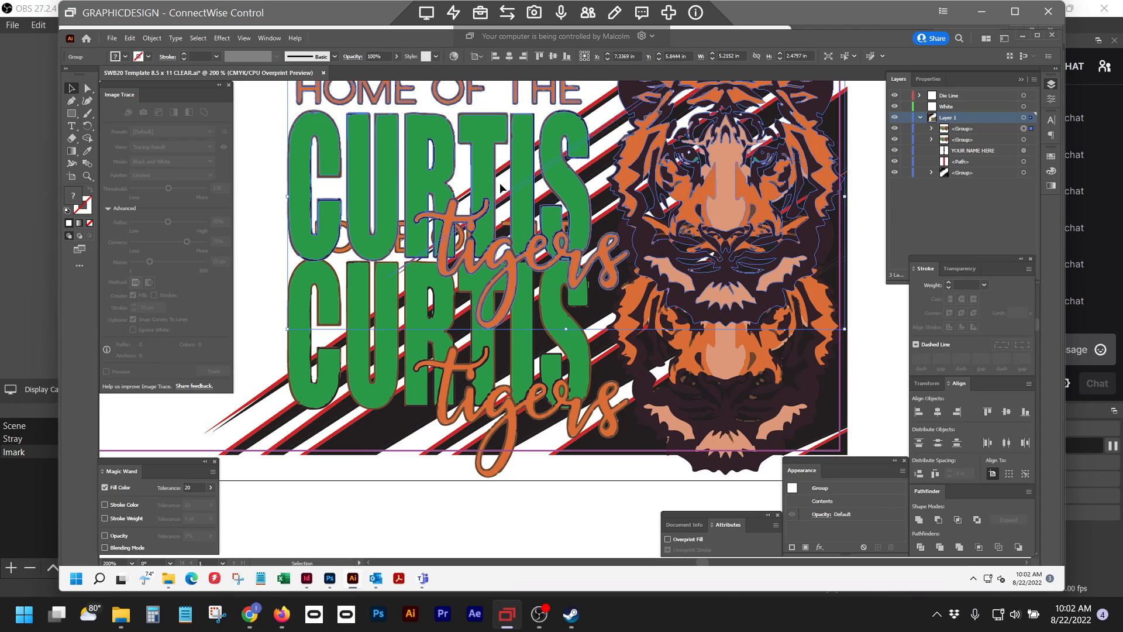
# Unite the shapes of the lower, original logo group into a single-color silhouette.
pyautogui.click(483, 397)
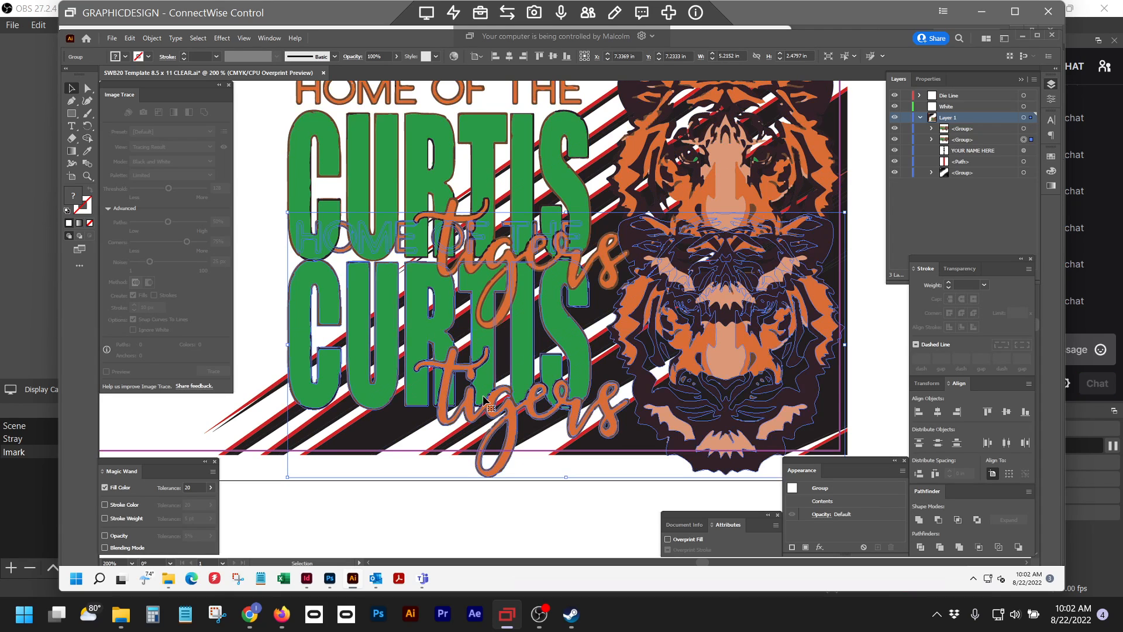
pyautogui.click(919, 520)
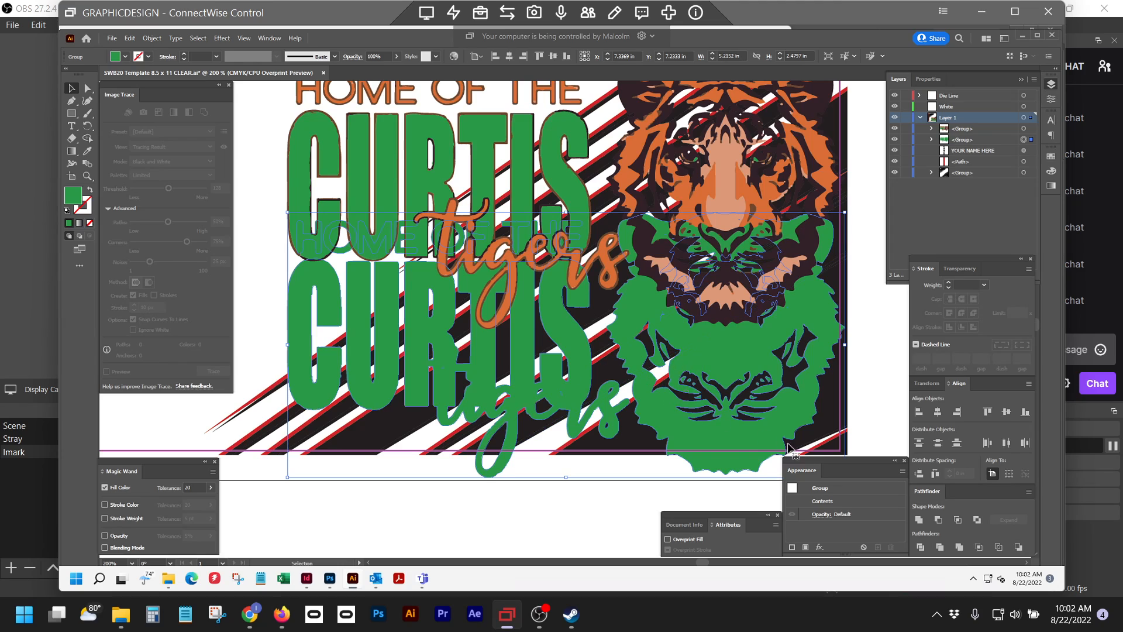
# Unite the lower logo into one solid silhouette and fill it with white (ffffff).
pyautogui.click(959, 546)
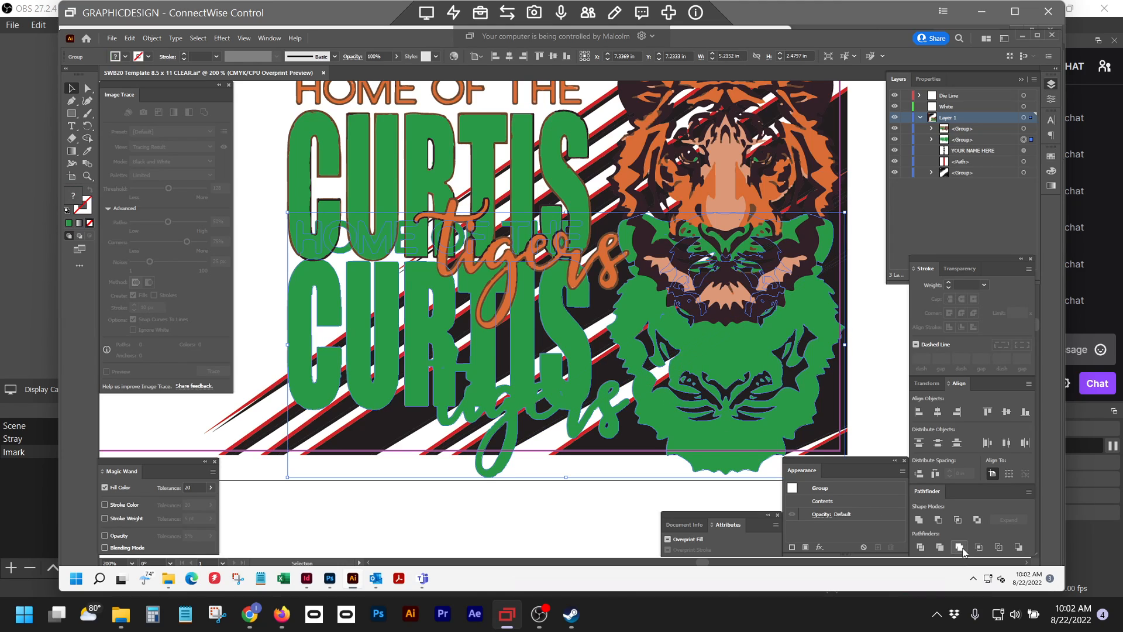
pyautogui.click(919, 519)
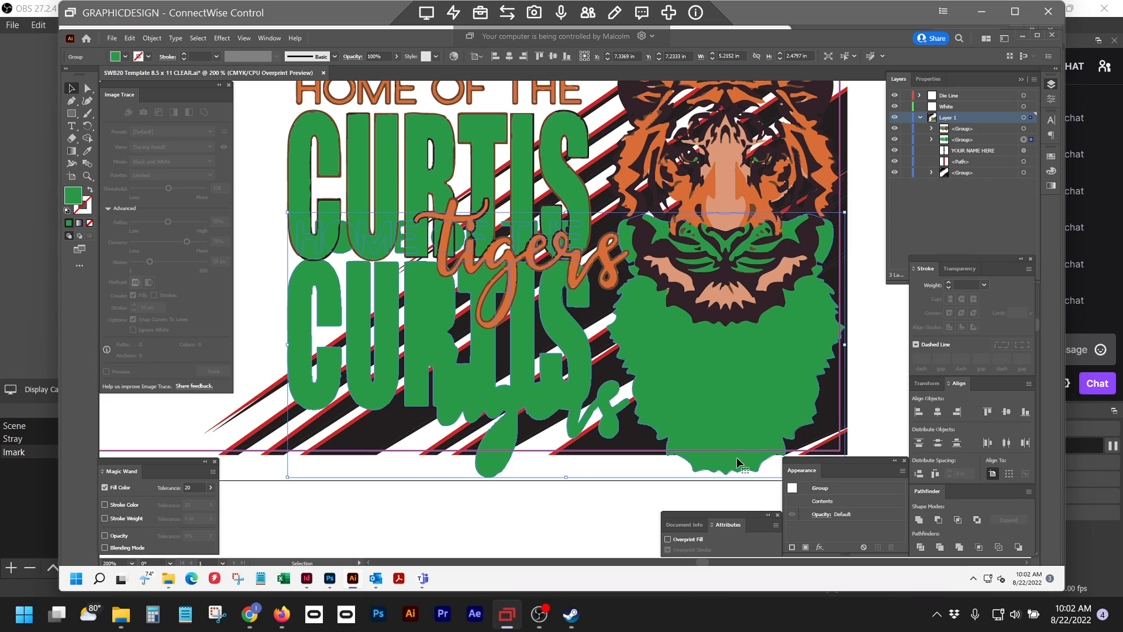
pyautogui.doubleClick(78, 198)
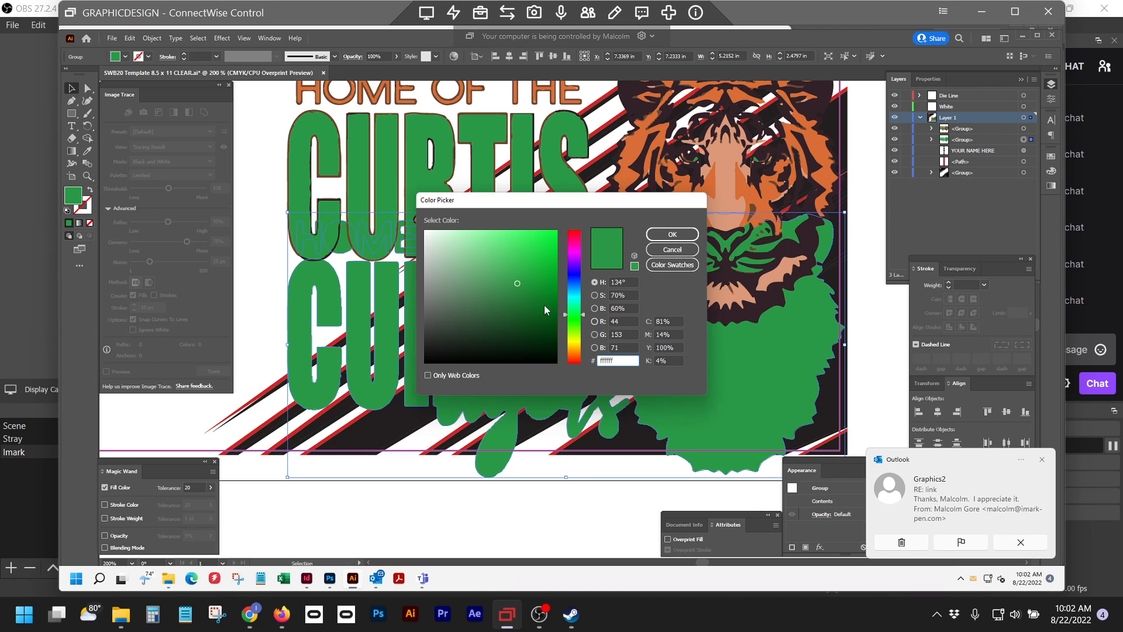
pyautogui.click(672, 234)
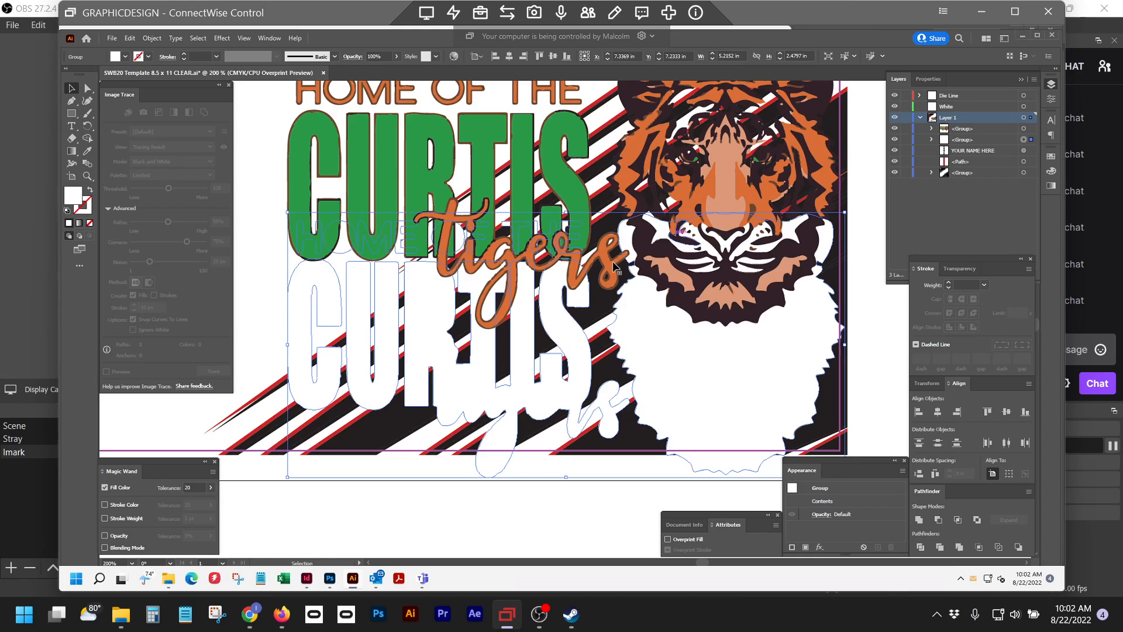
pyautogui.doubleClick(77, 197)
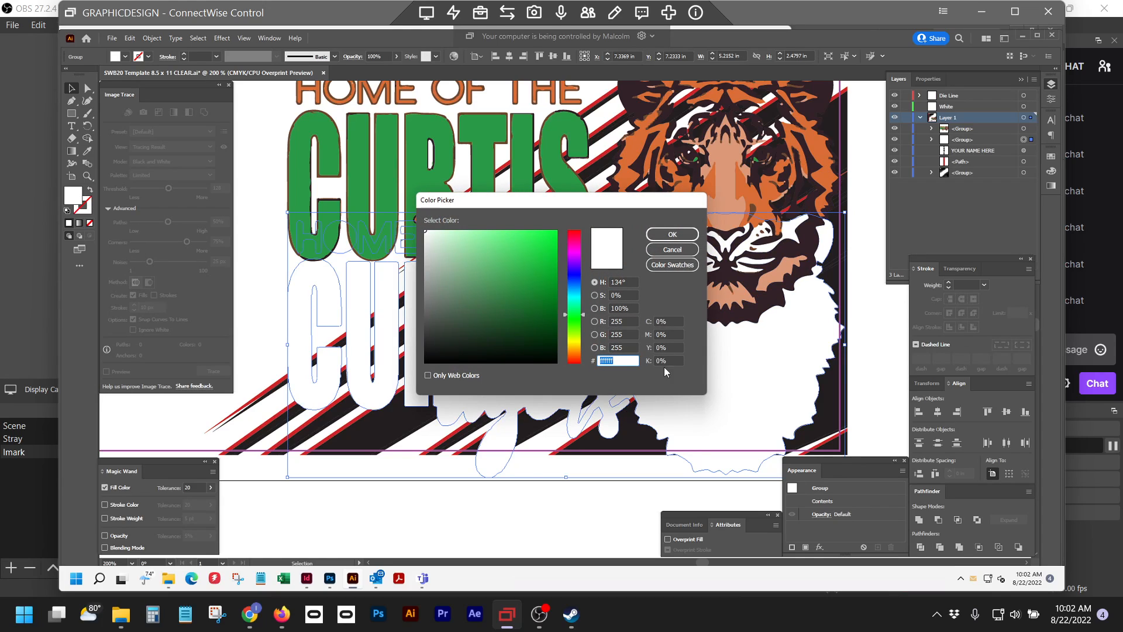
pyautogui.moveTo(489, 301); pyautogui.dragTo(410, 212)
pyautogui.click(670, 234)
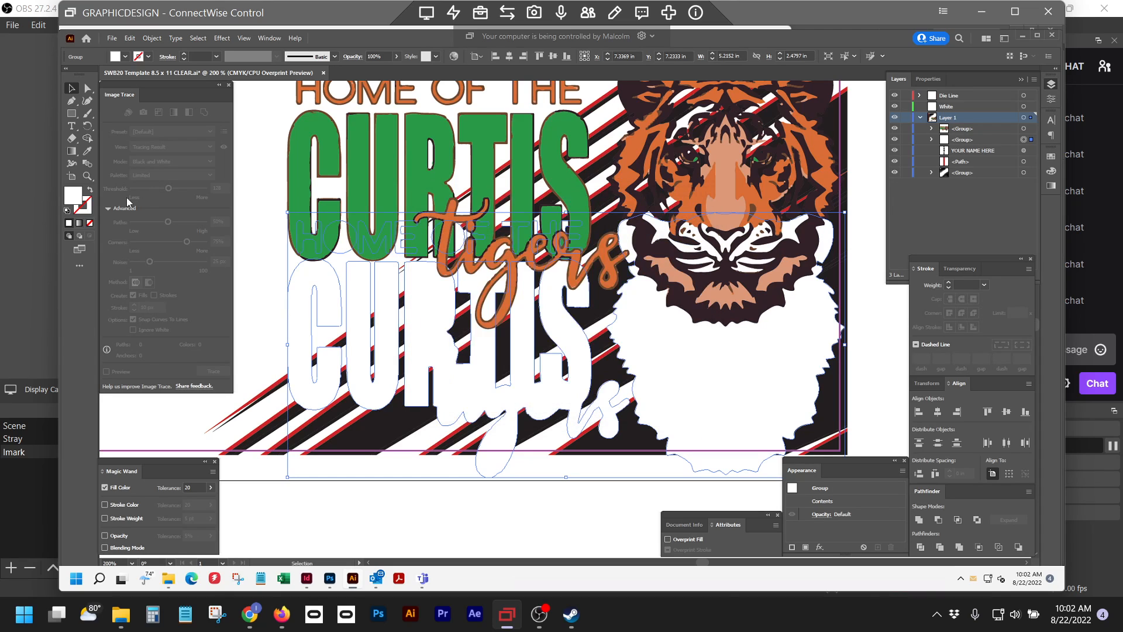
# Add a solid white stroke to the silhouette and set its weight to 3 pt.
pyautogui.click(86, 213)
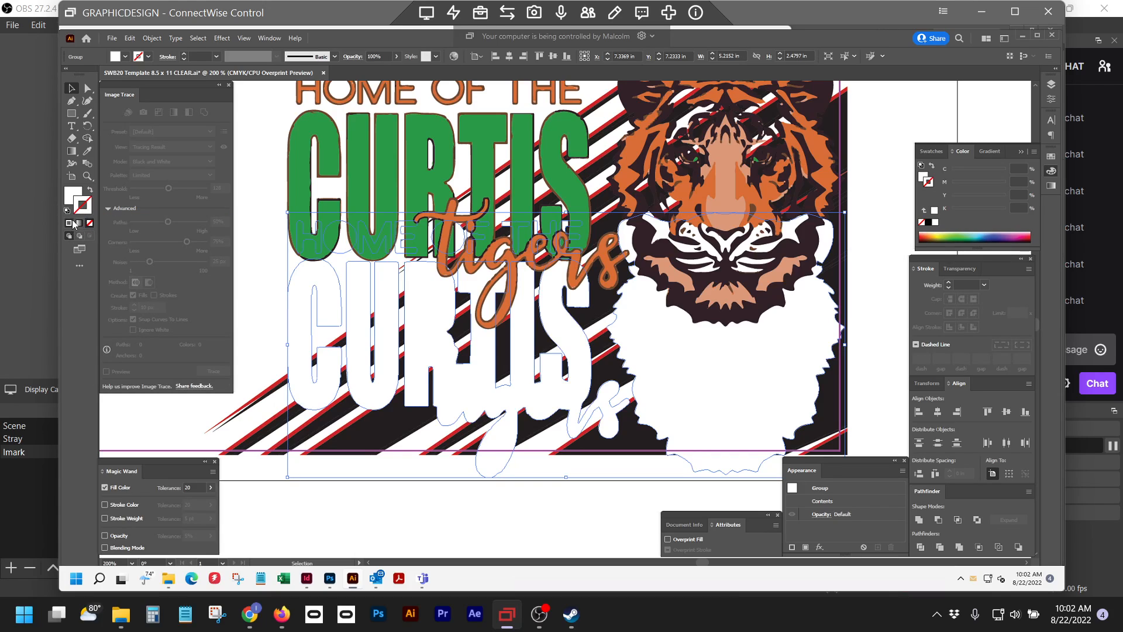
pyautogui.click(69, 223)
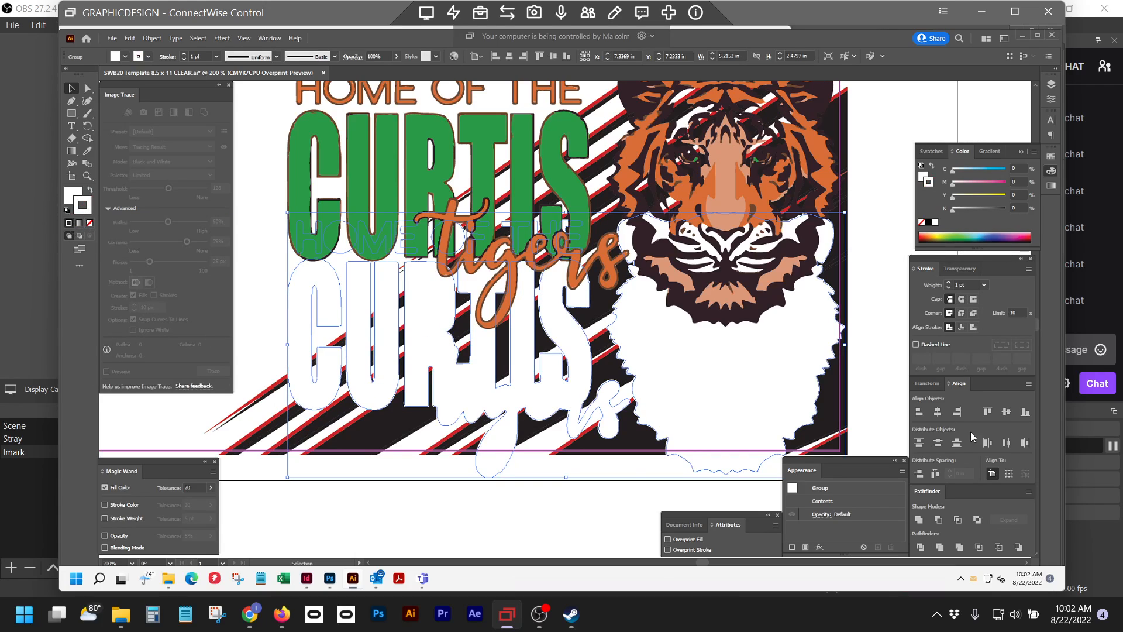
pyautogui.click(949, 281)
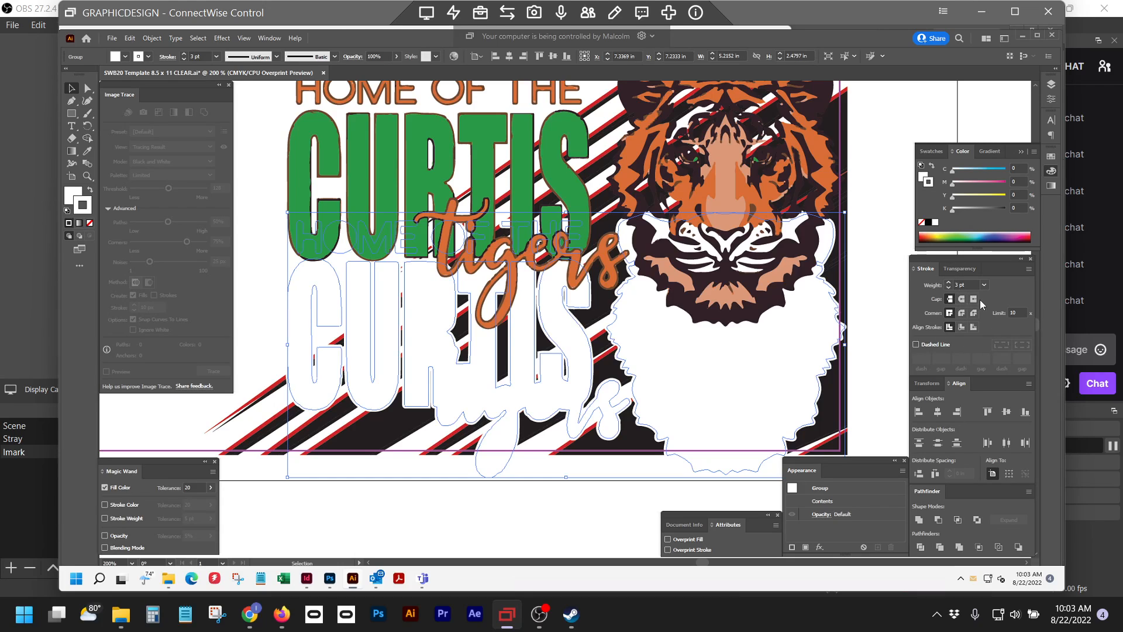
# Give the silhouette's stroke round caps and round joins, and align it to the outside.
pyautogui.click(925, 269)
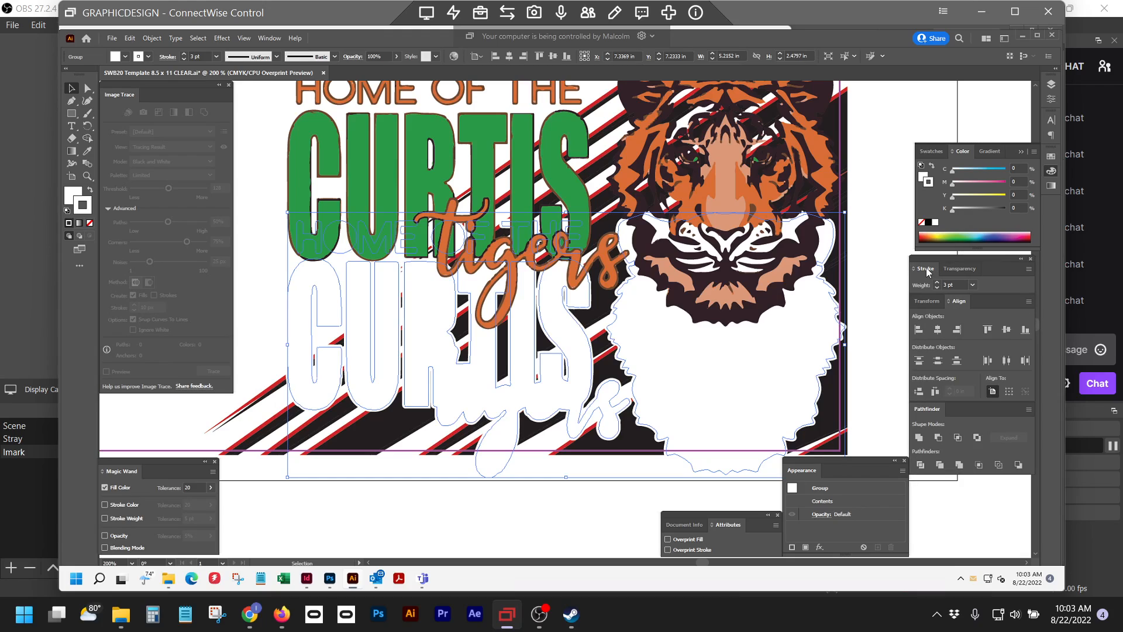
pyautogui.click(925, 269)
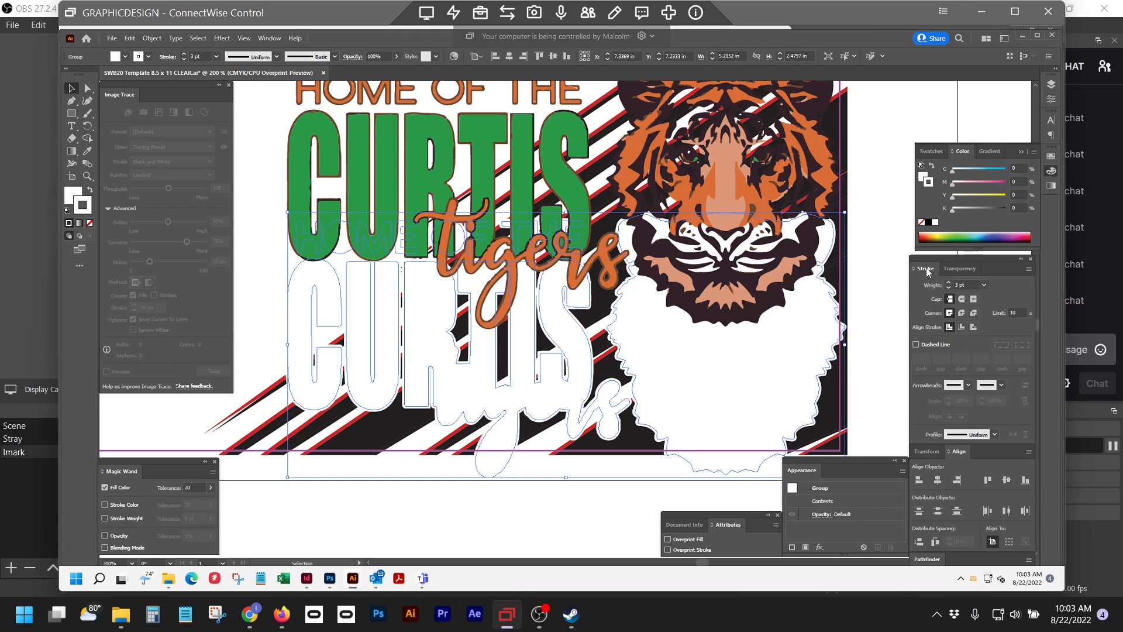
pyautogui.click(925, 269)
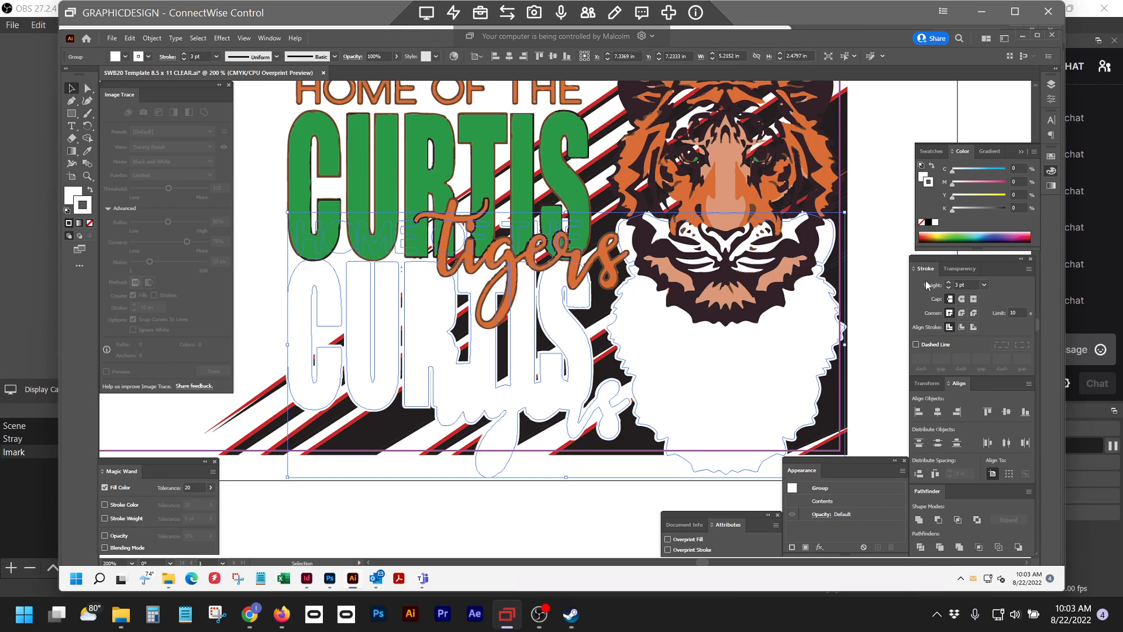
pyautogui.click(961, 299)
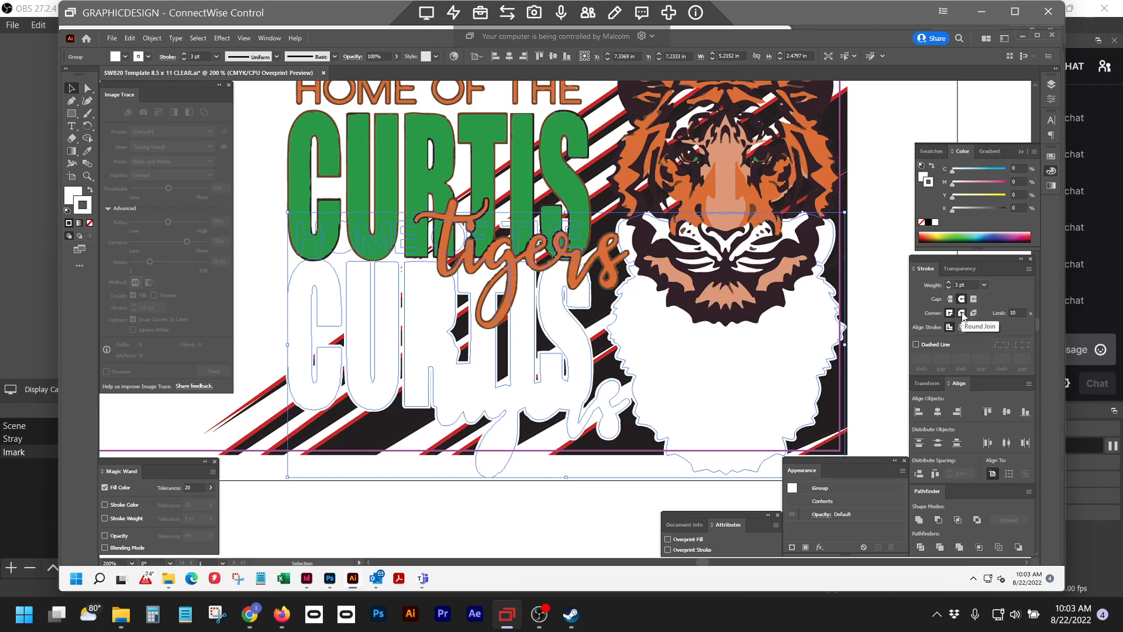
pyautogui.click(962, 315)
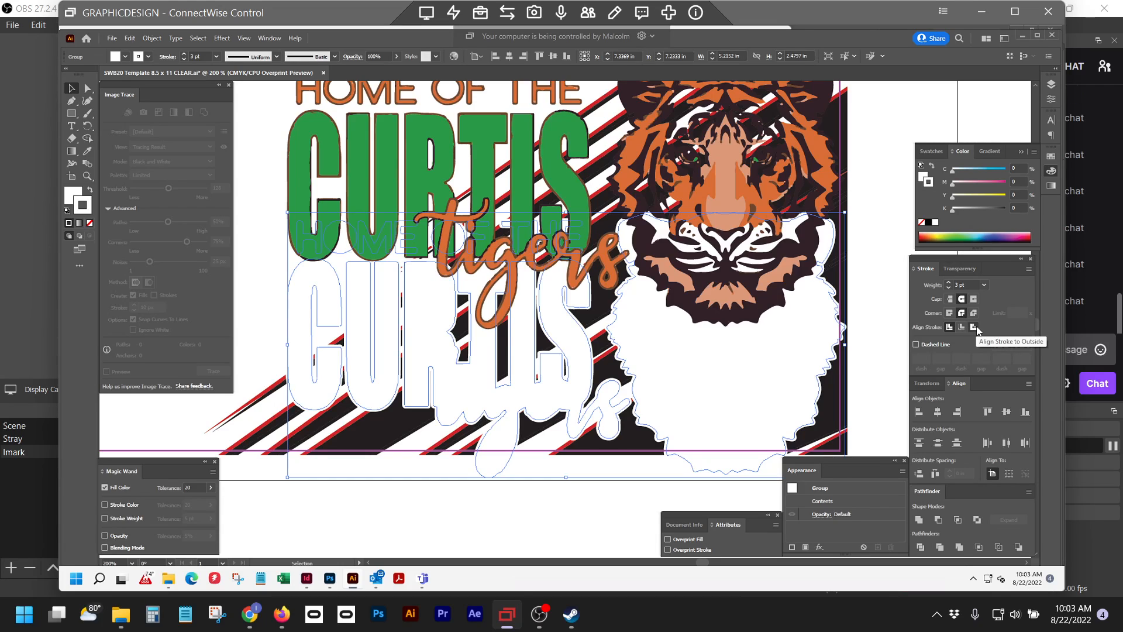
pyautogui.click(975, 328)
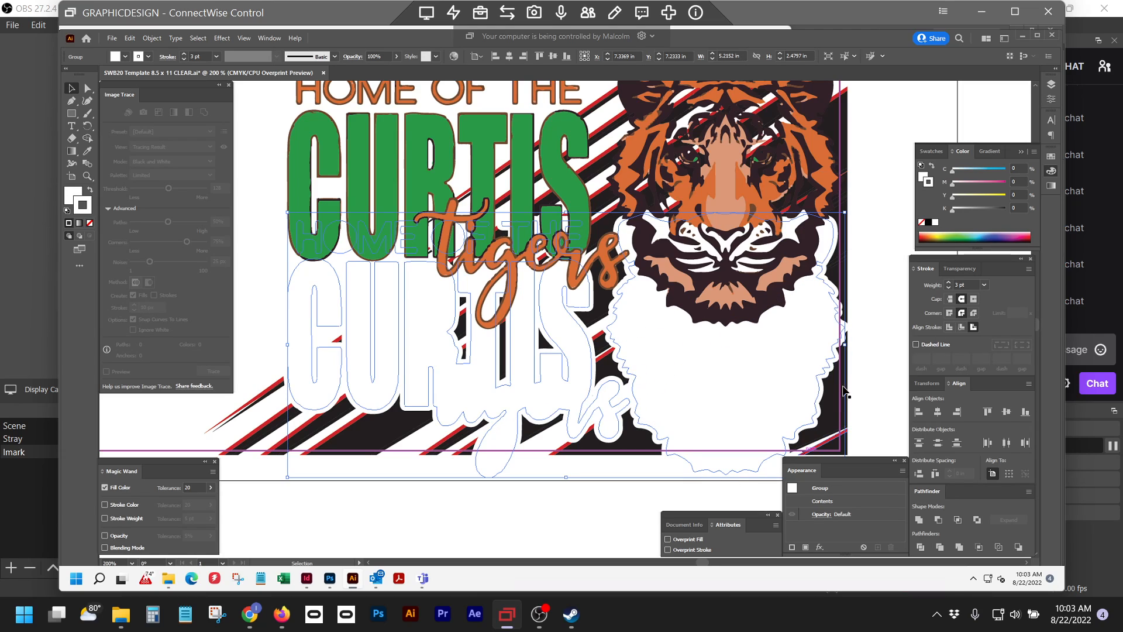
pyautogui.click(974, 327)
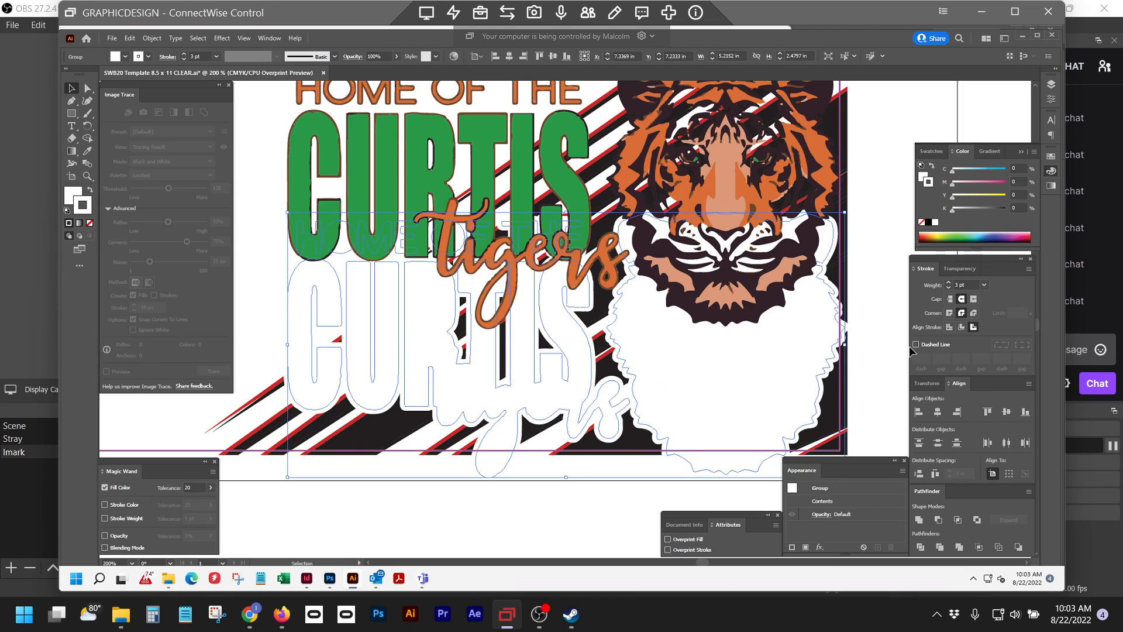
pyautogui.click(961, 299)
# Convert the silhouette's white stroke into filled shapes with Outline Stroke.
pyautogui.click(150, 38)
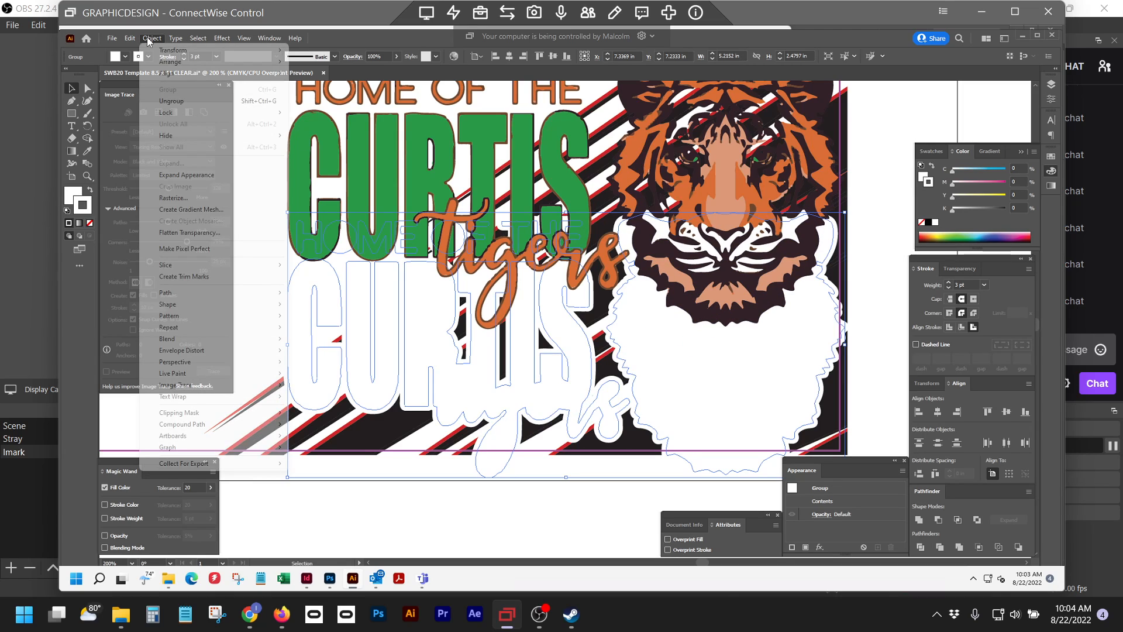
pyautogui.moveTo(174, 296)
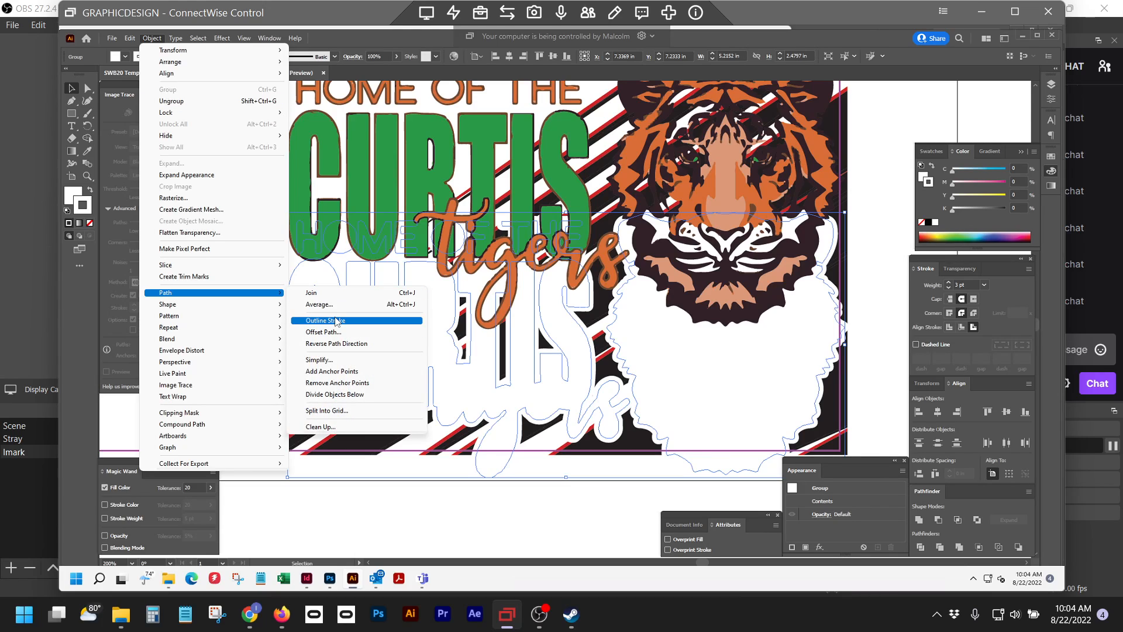
pyautogui.click(337, 321)
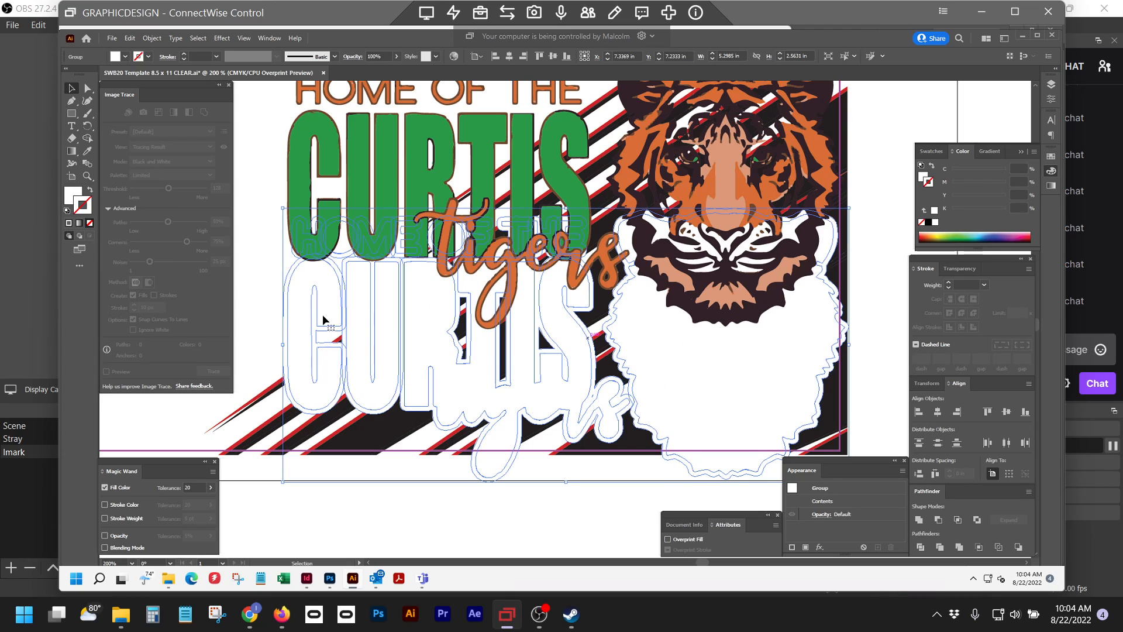
pyautogui.click(154, 39)
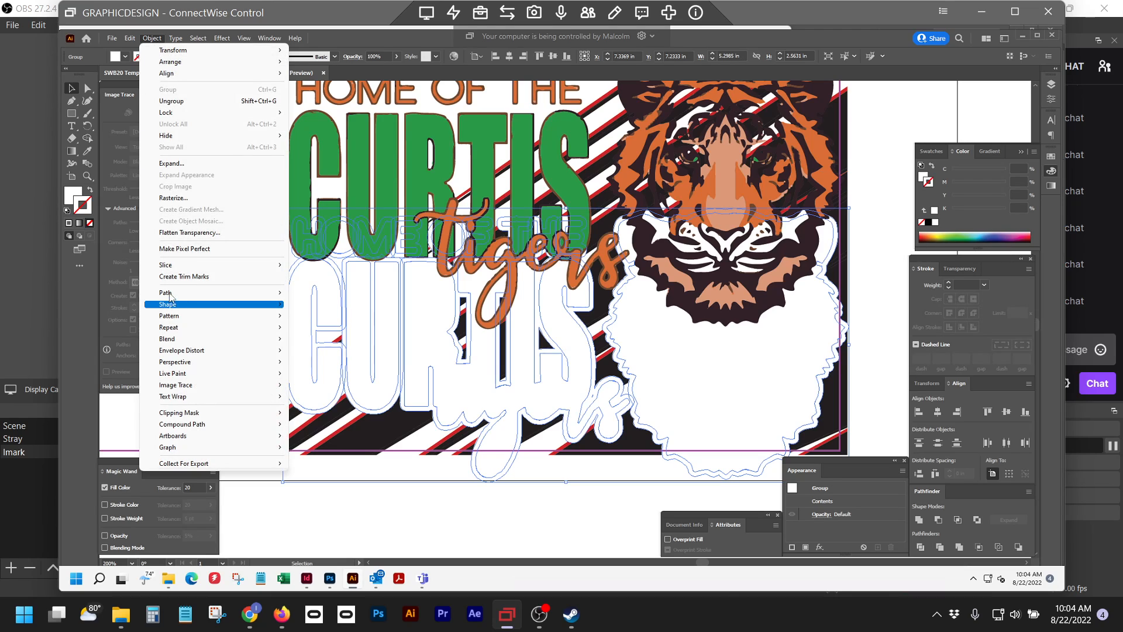
pyautogui.moveTo(247, 297)
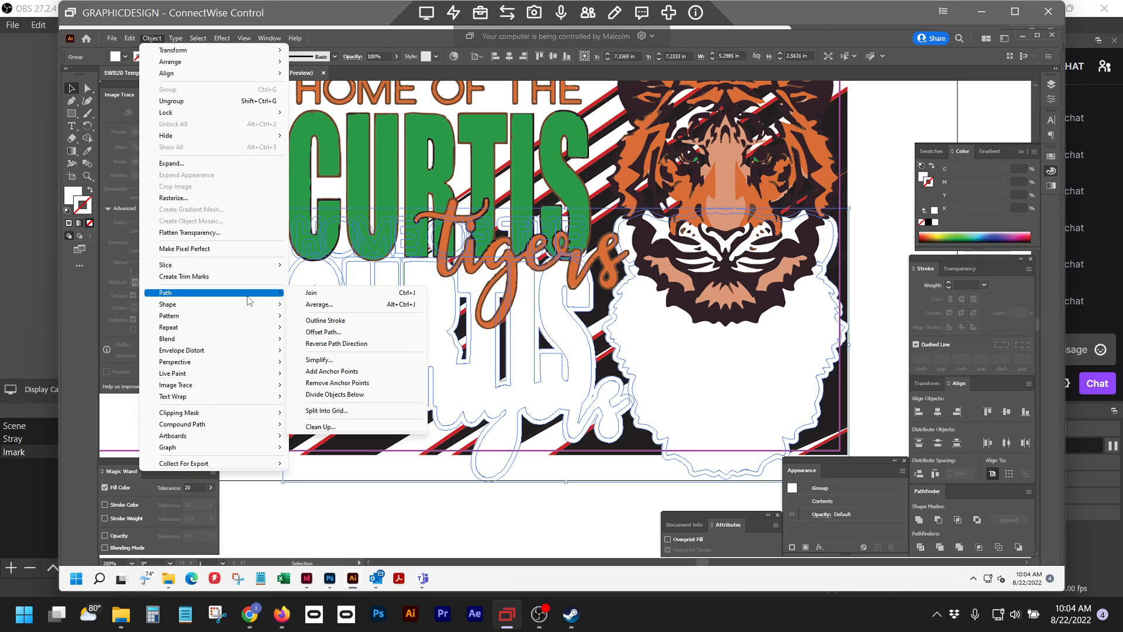
pyautogui.click(330, 322)
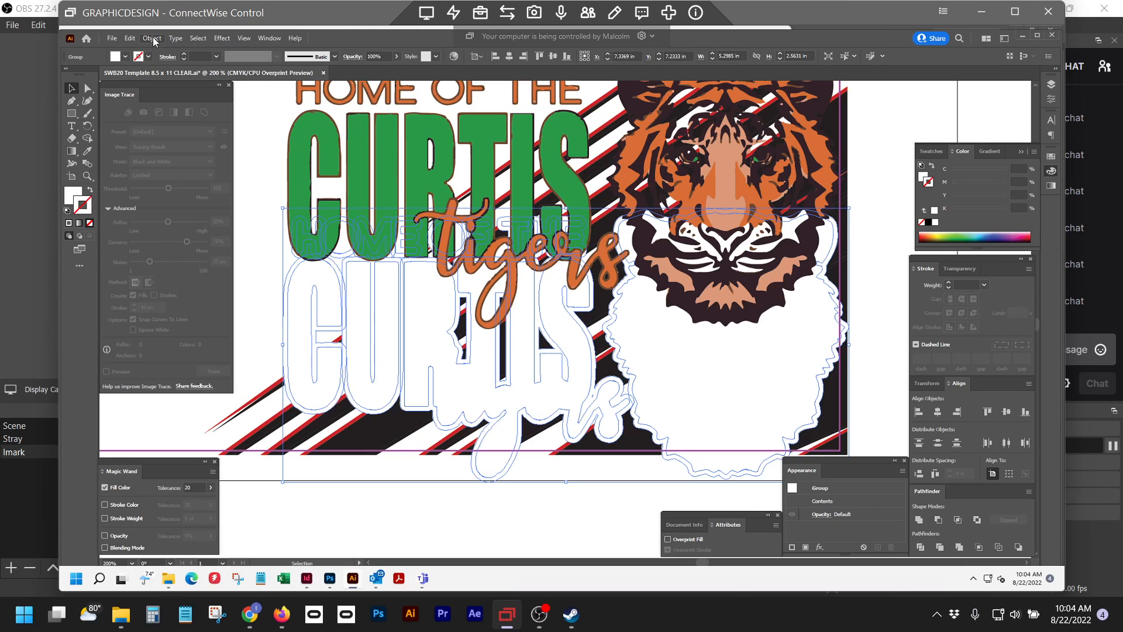
# Display the Actions palette and dock it beside the Magic Wand settings.
pyautogui.click(269, 38)
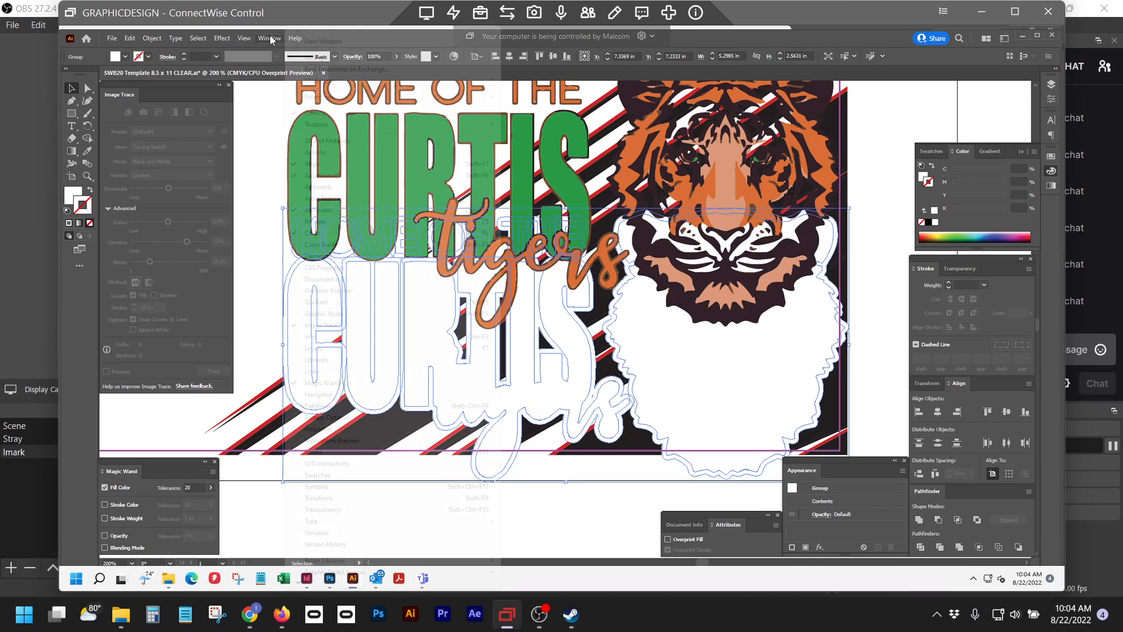
pyautogui.click(271, 40)
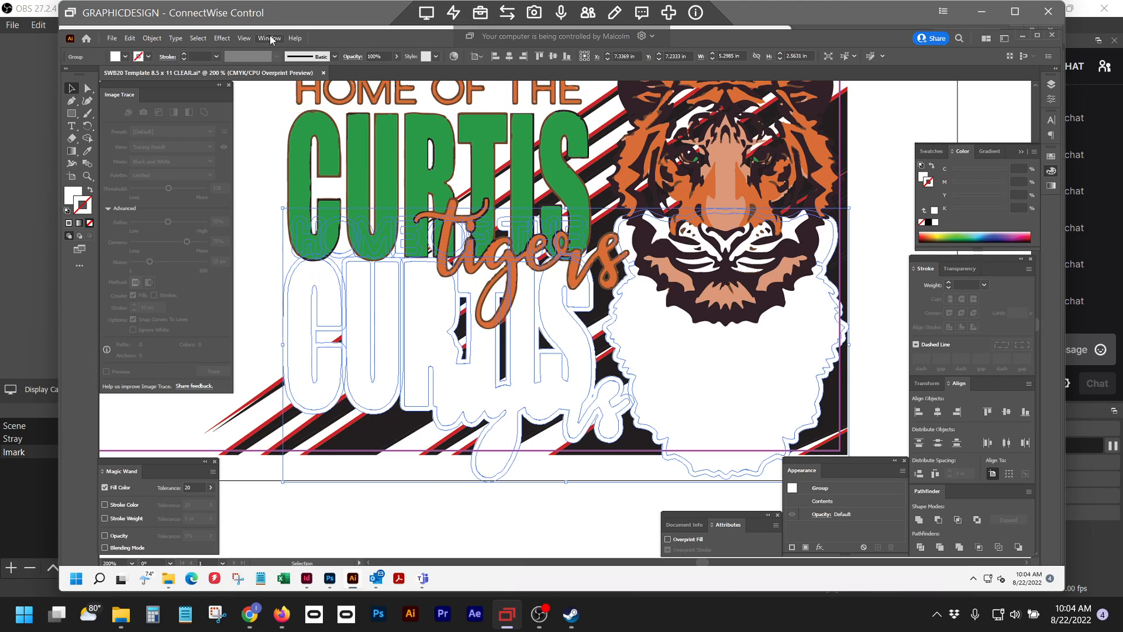
pyautogui.click(272, 40)
pyautogui.click(336, 154)
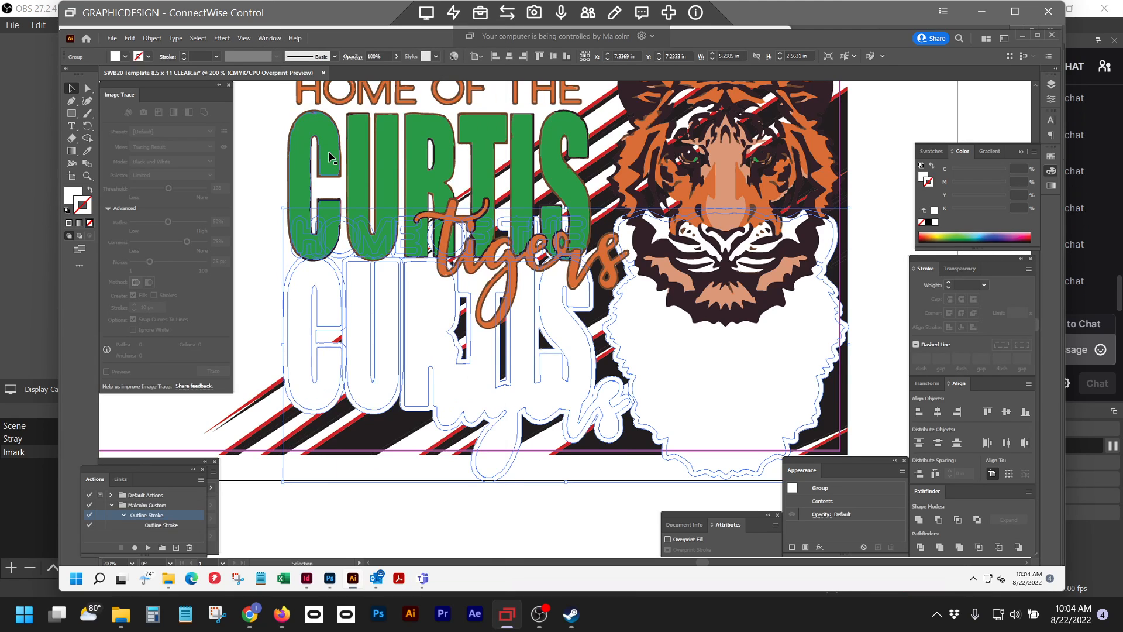
pyautogui.click(269, 38)
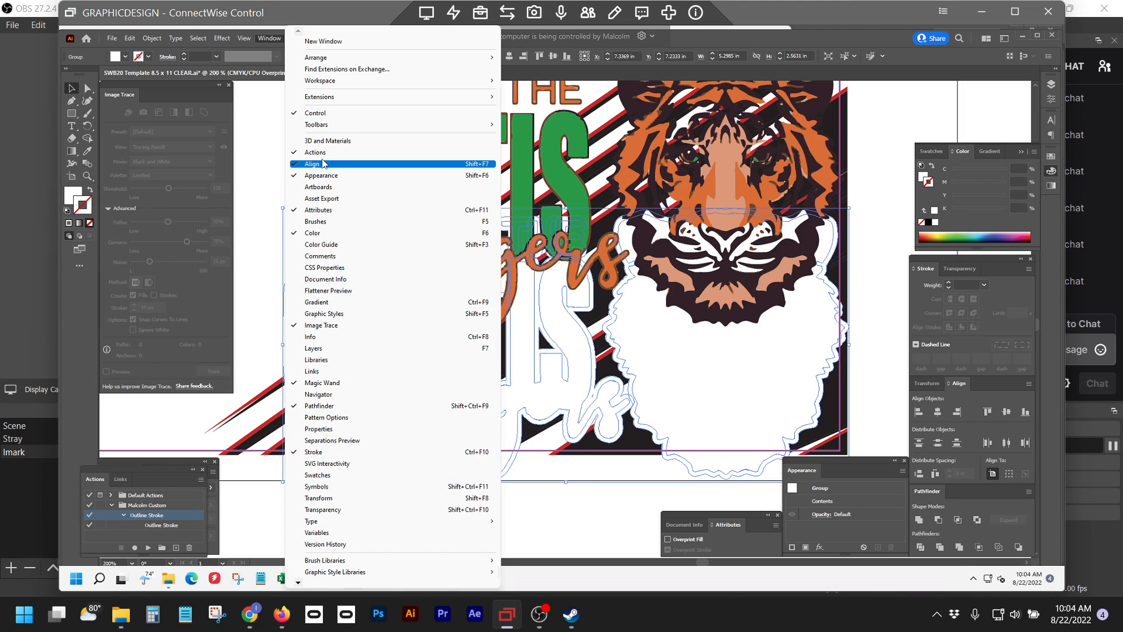
pyautogui.click(108, 468)
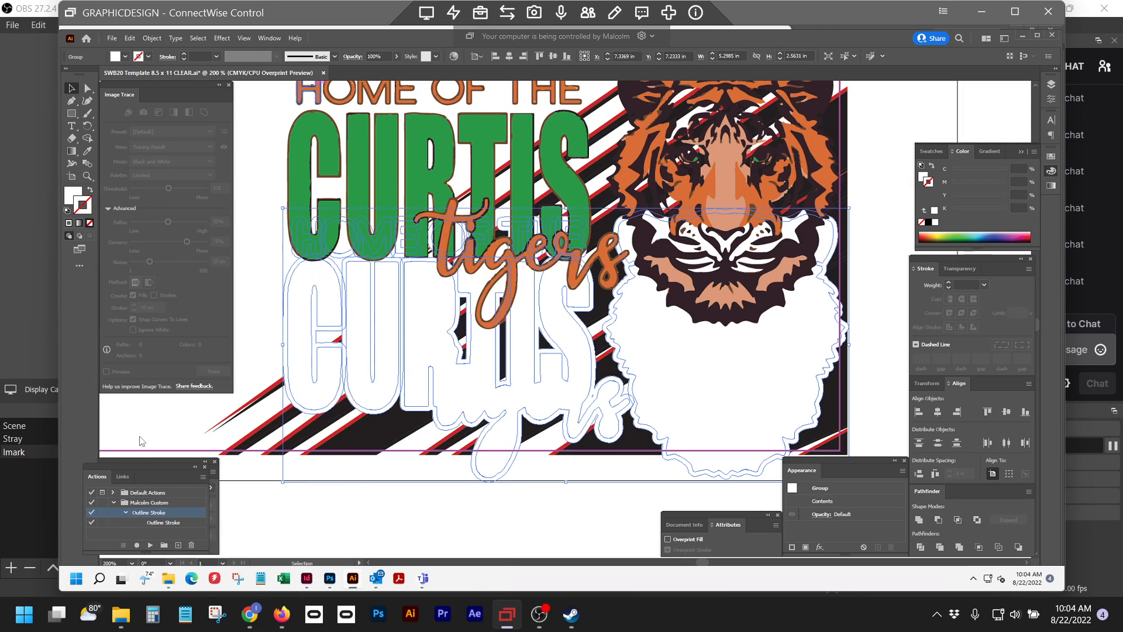
pyautogui.moveTo(110, 468); pyautogui.dragTo(252, 474)
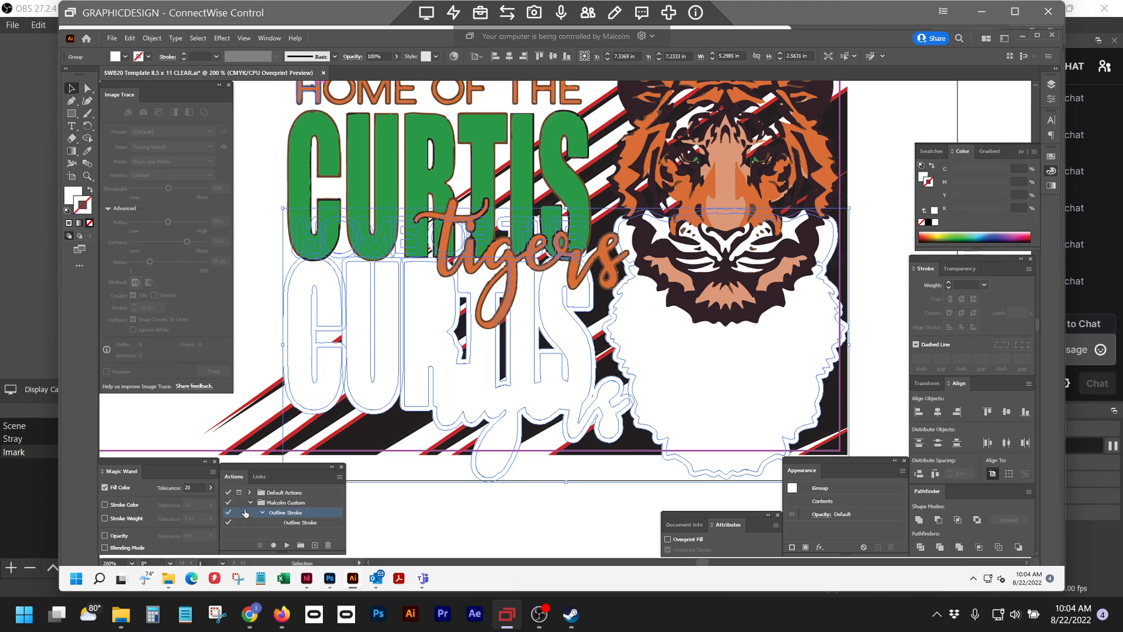
# Collapse the existing custom action set and create a new set named Custom Actions.
pyautogui.click(251, 501)
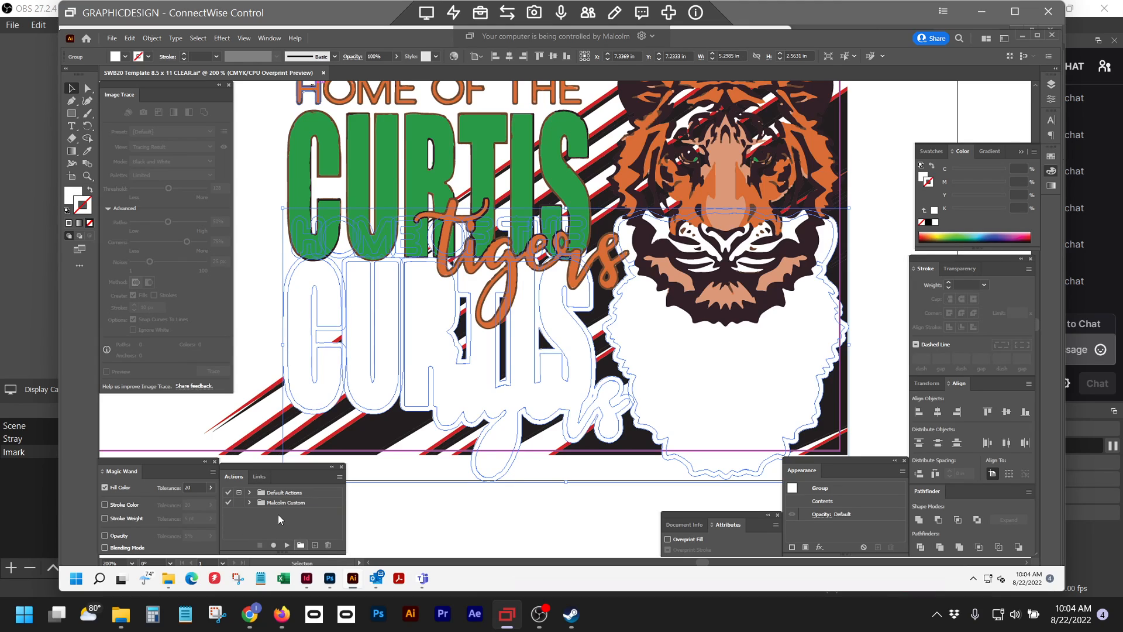
pyautogui.click(302, 544)
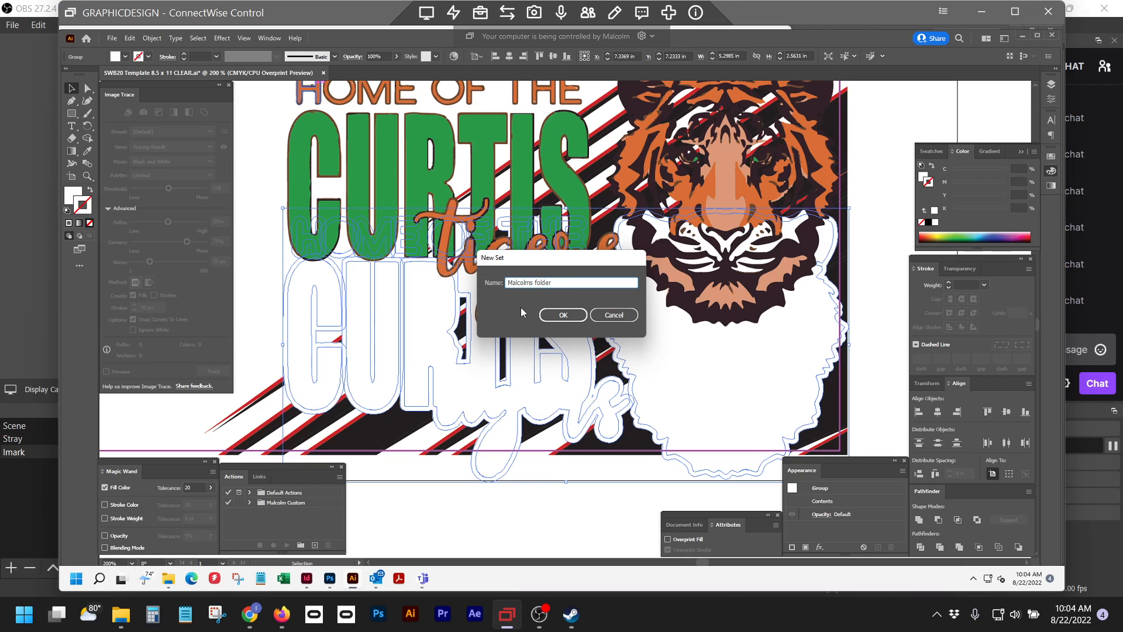
pyautogui.press('BackSpace')
pyautogui.press('BackSpace')
pyautogui.press('BackSpace')
pyautogui.press('BackSpace')
pyautogui.press('BackSpace')
pyautogui.press('BackSpace')
pyautogui.press('BackSpace')
pyautogui.press('BackSpace')
pyautogui.press('BackSpace')
pyautogui.press('BackSpace')
pyautogui.press('BackSpace')
pyautogui.write('Custom Actions')
pyautogui.click(555, 316)
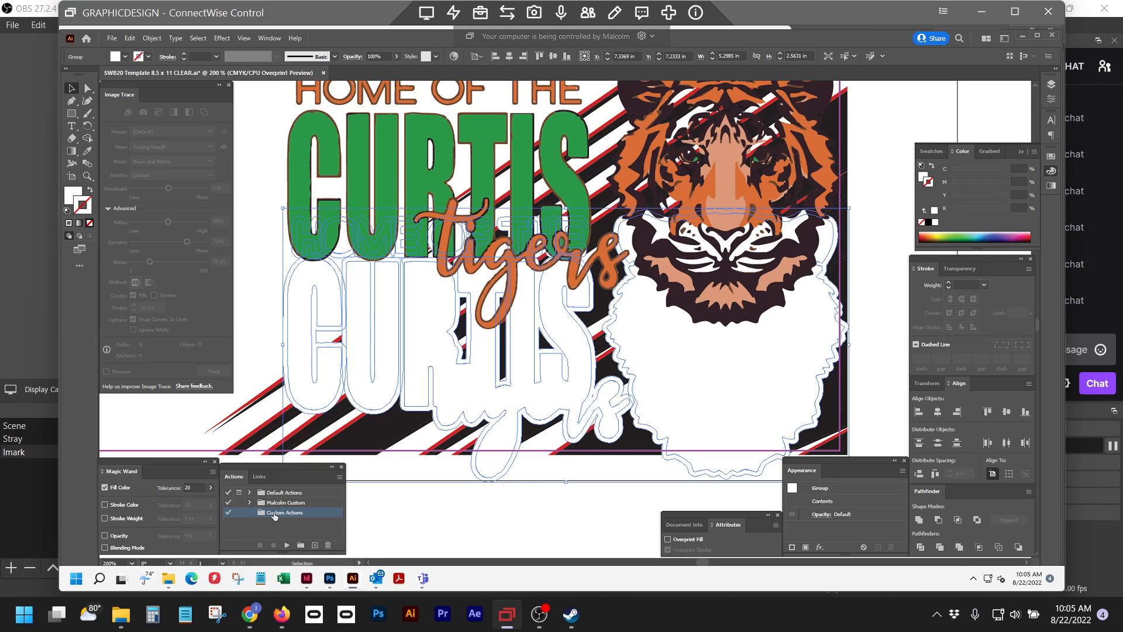
# Create an action named Outline Stroke in the Custom Actions set, assigned to F3 with the color Blue, and start recording it.
pyautogui.click(315, 545)
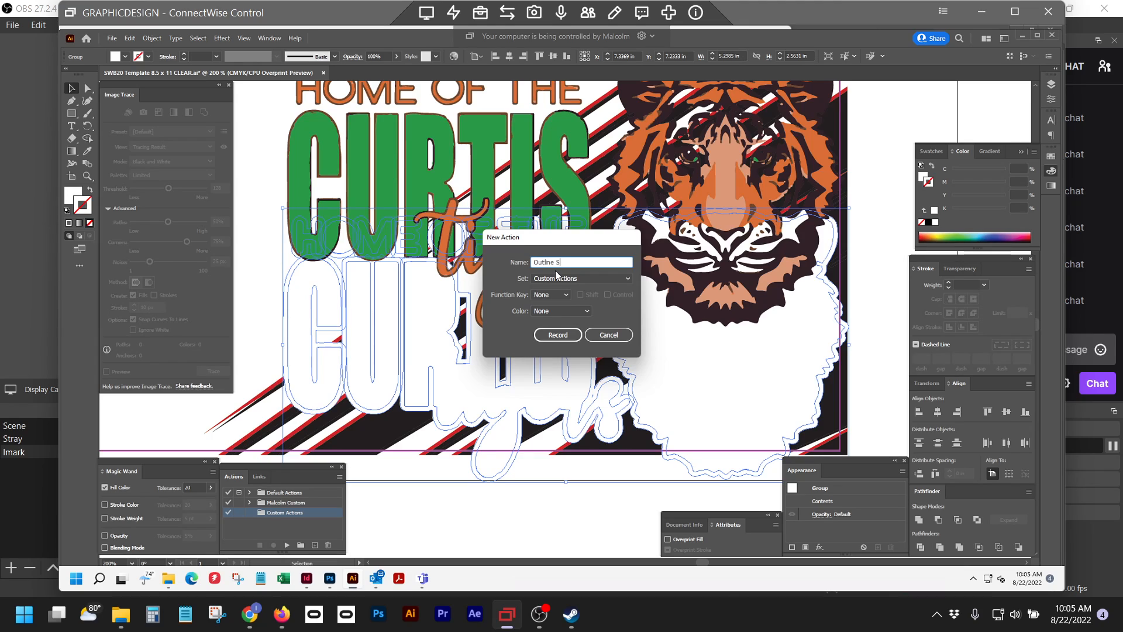
pyautogui.write('Outline Stroke')
pyautogui.click(619, 278)
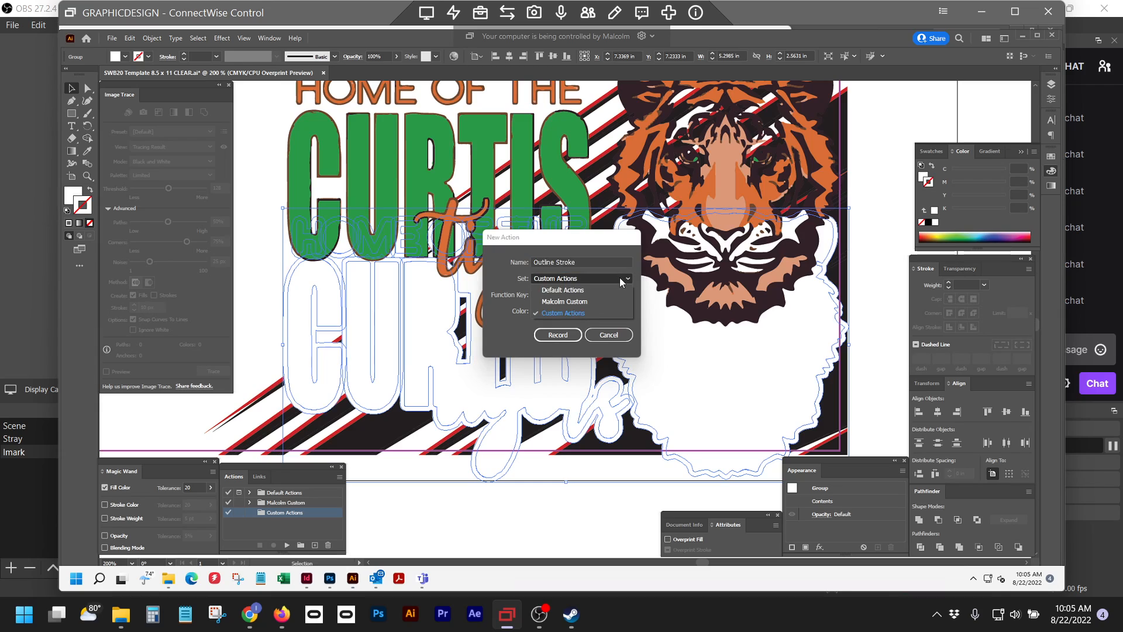
pyautogui.click(620, 277)
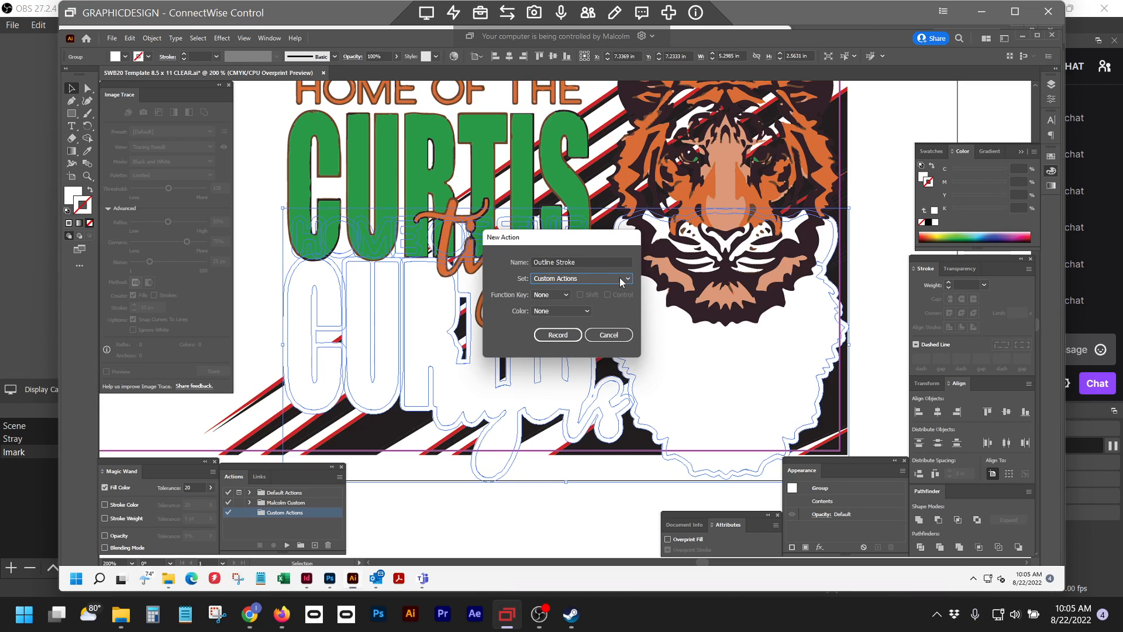
pyautogui.click(563, 294)
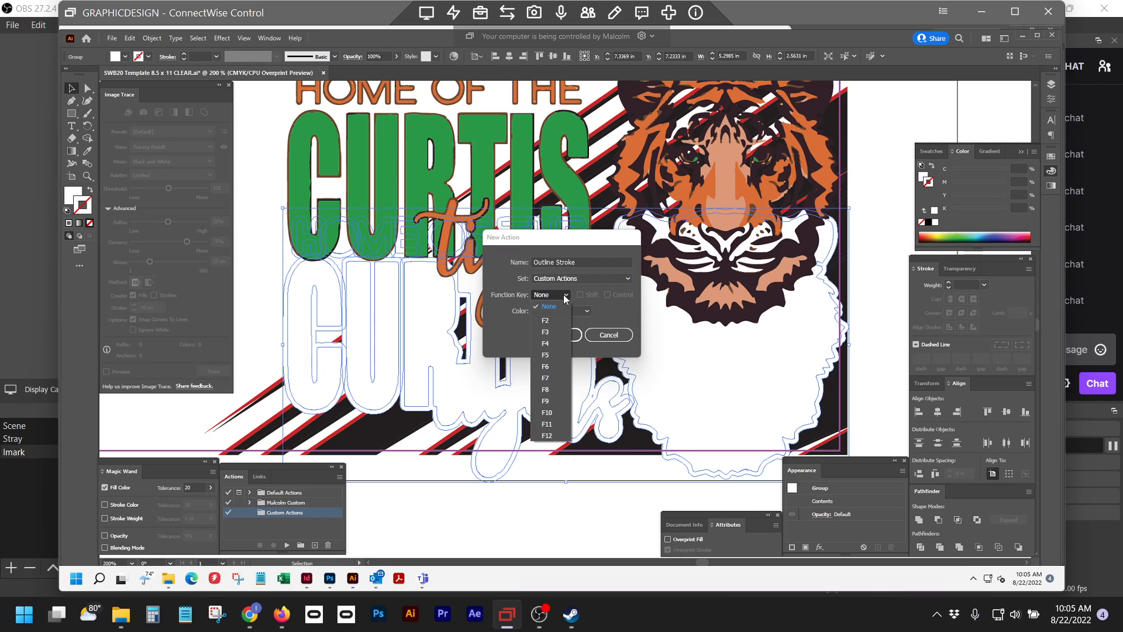
pyautogui.click(557, 332)
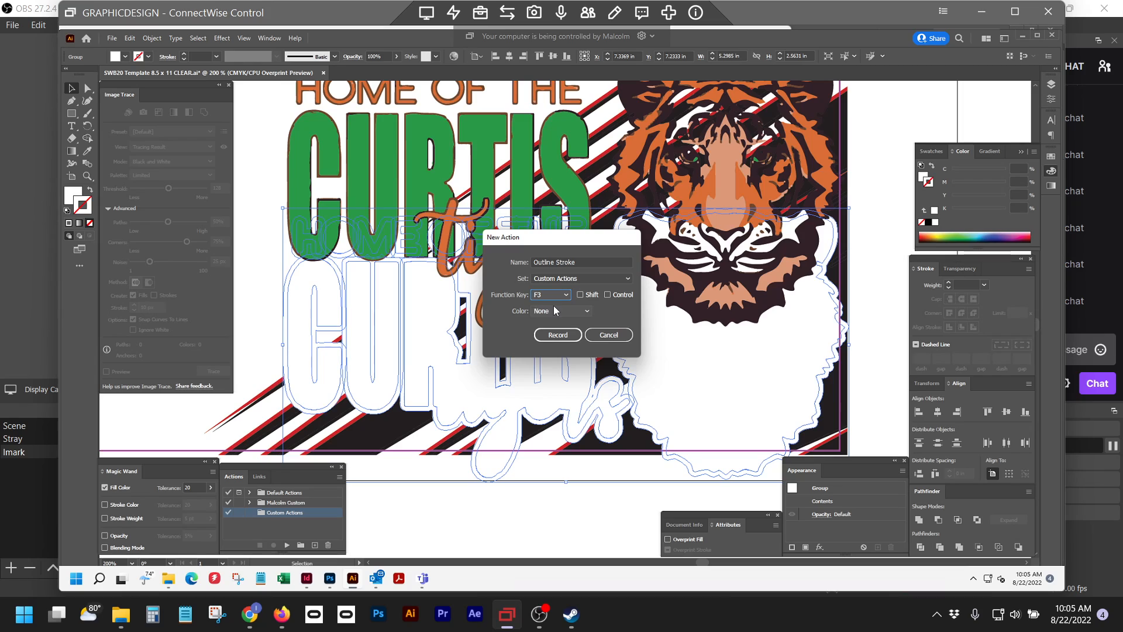
pyautogui.click(580, 314)
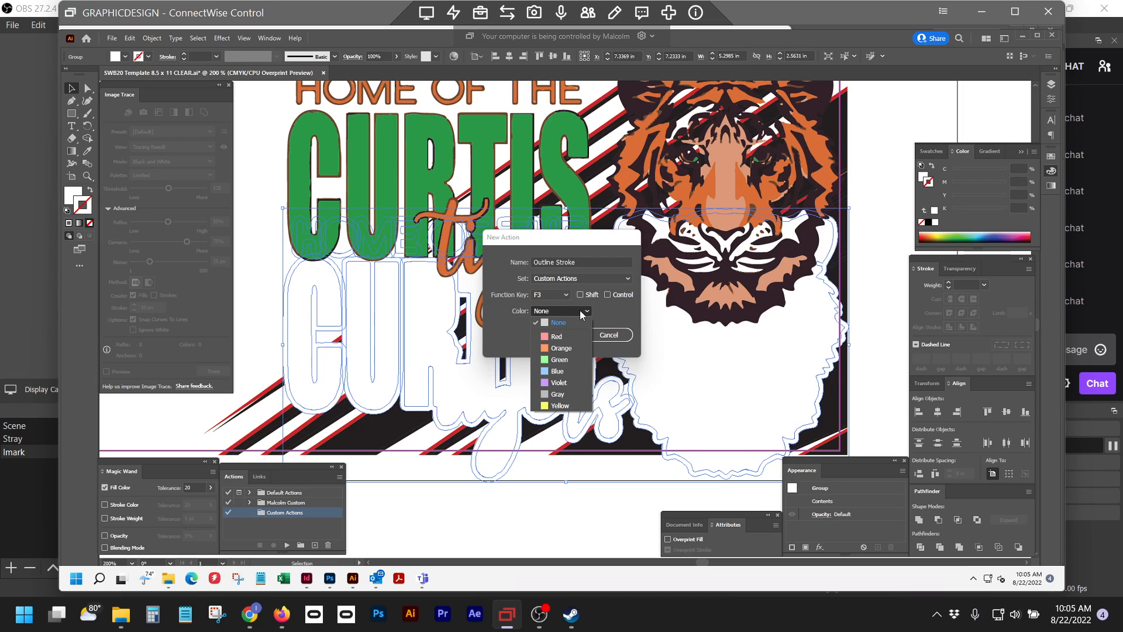
pyautogui.click(561, 372)
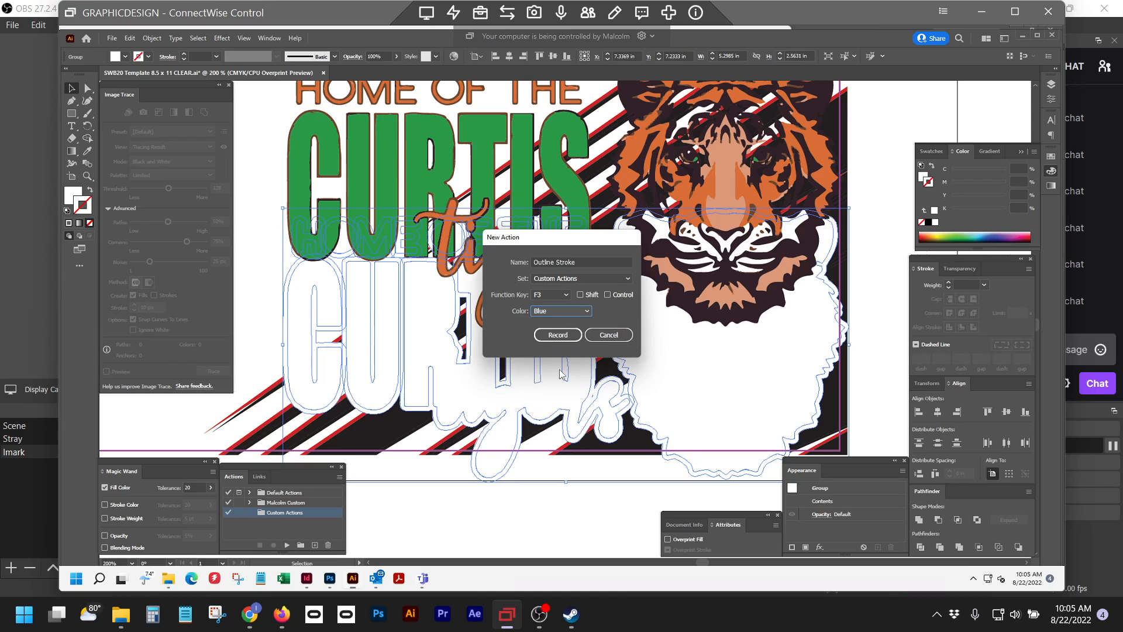
pyautogui.click(558, 334)
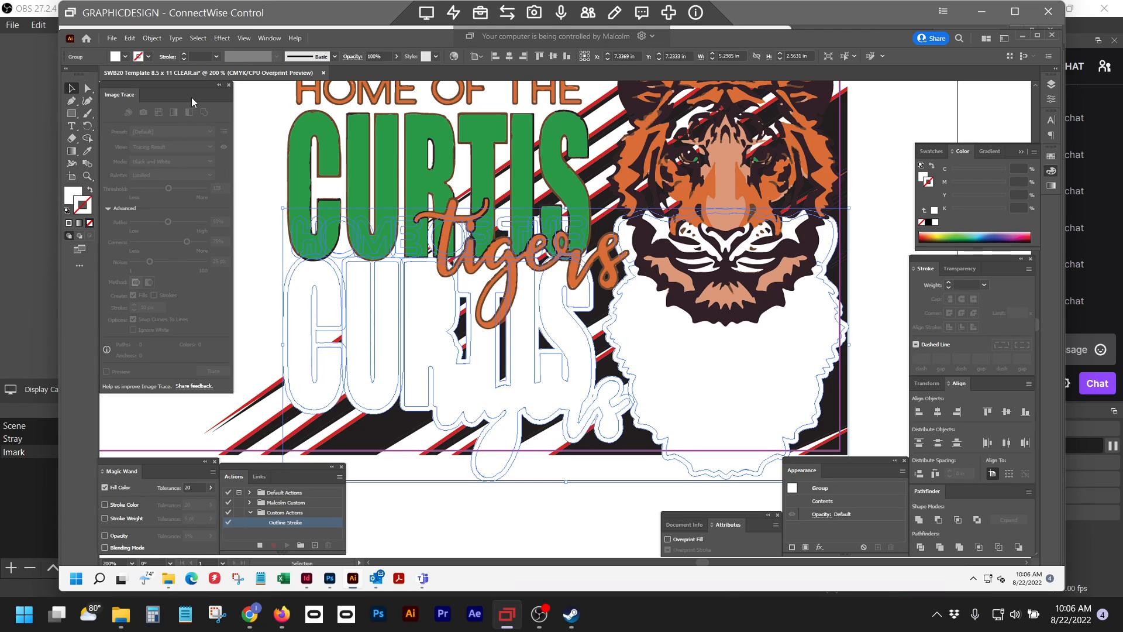
# Record an Outline Stroke command on the selected white silhouette into the action and stop the recording.
pyautogui.click(152, 38)
pyautogui.moveTo(175, 292)
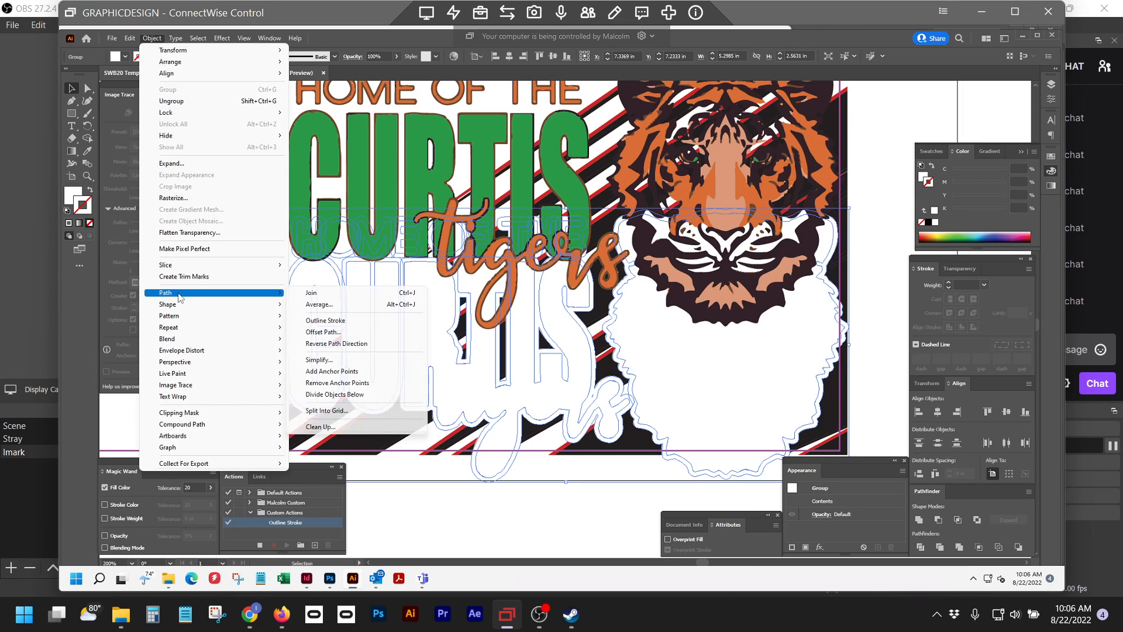
pyautogui.click(331, 323)
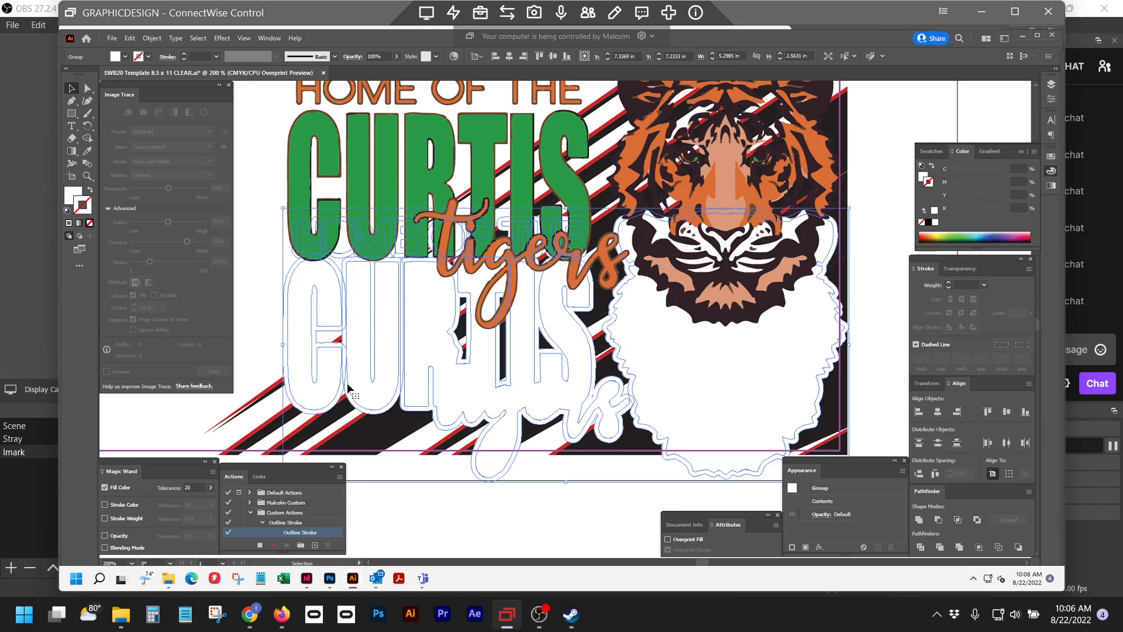
pyautogui.click(260, 544)
# Add a line of point text reading "test" in the blank area between the red name bar and the Curtis artwork.
pyautogui.click(446, 471)
pyautogui.moveTo(484, 464); pyautogui.dragTo(776, 459)
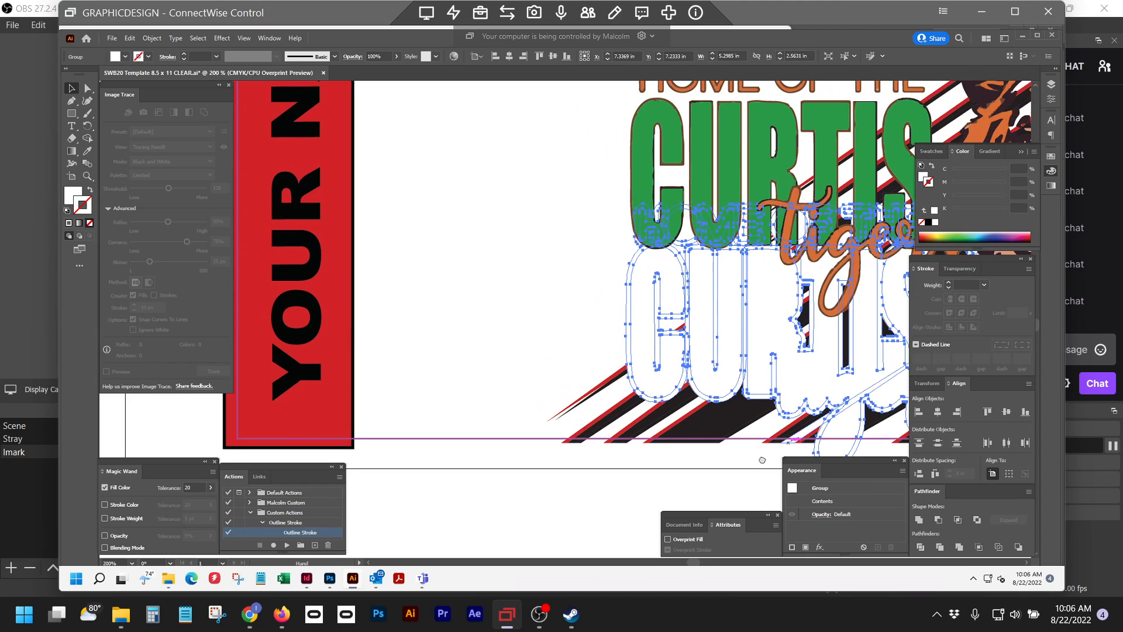
pyautogui.click(72, 126)
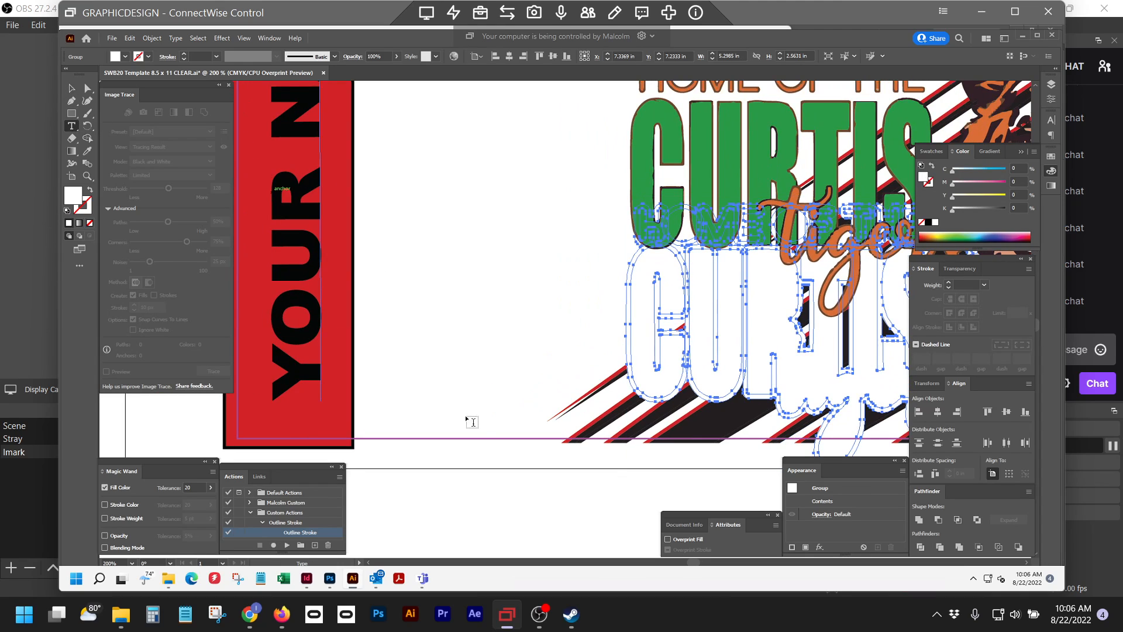
pyautogui.click(434, 351)
pyautogui.write('test')
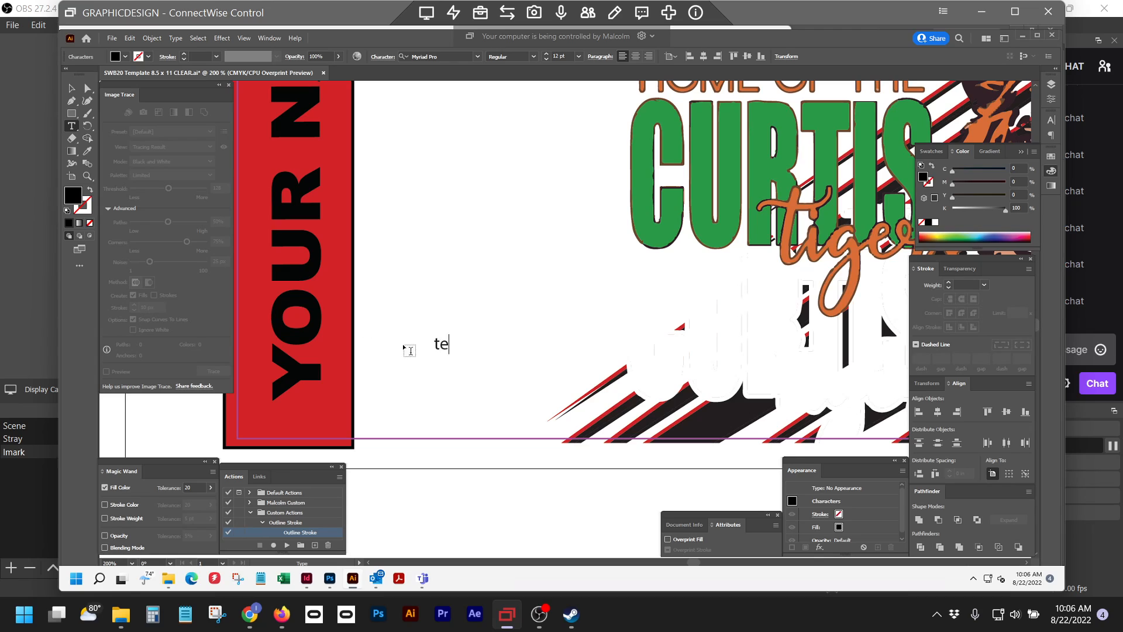
# Set a black 4 pt stroke with round caps and round joins for new characters, and append a second "test" to the text.
pyautogui.click(69, 223)
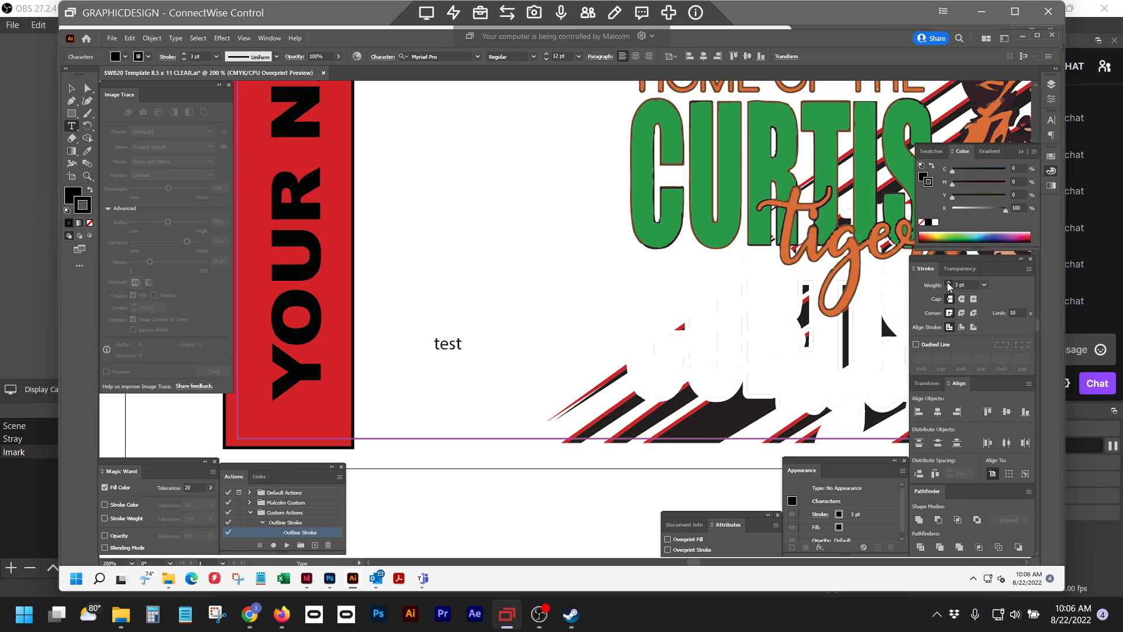
pyautogui.click(948, 283)
pyautogui.click(960, 312)
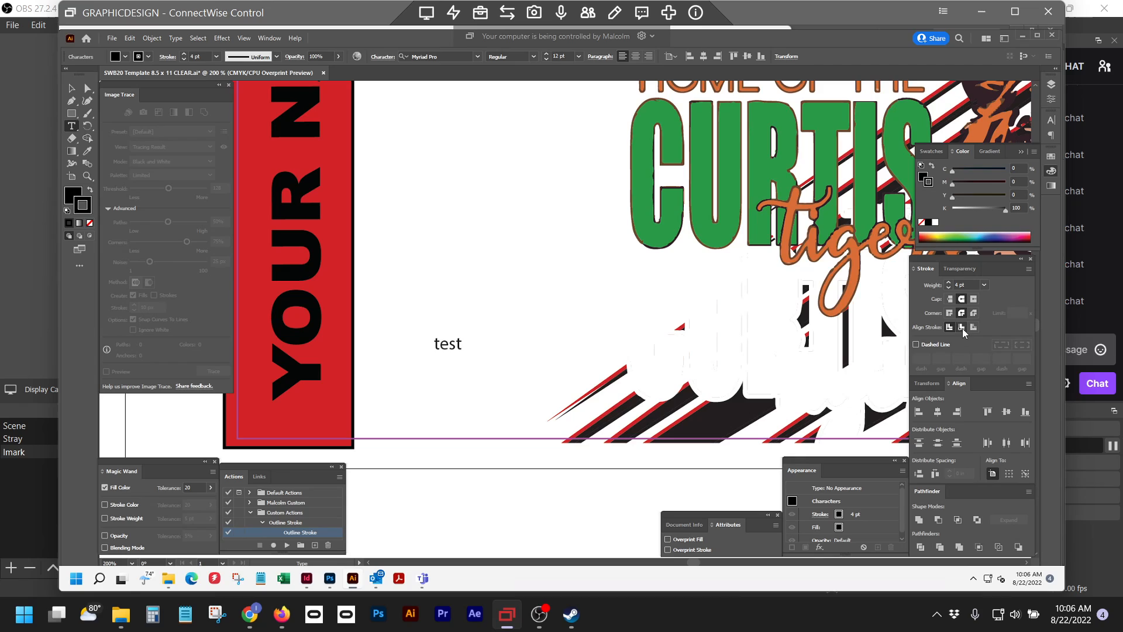
pyautogui.write('t')
pyautogui.press('BackSpace')
pyautogui.write('test')
# Convert the test text to outlines and run the recorded Outline Stroke action on it.
pyautogui.press('F2')
pyautogui.click(72, 87)
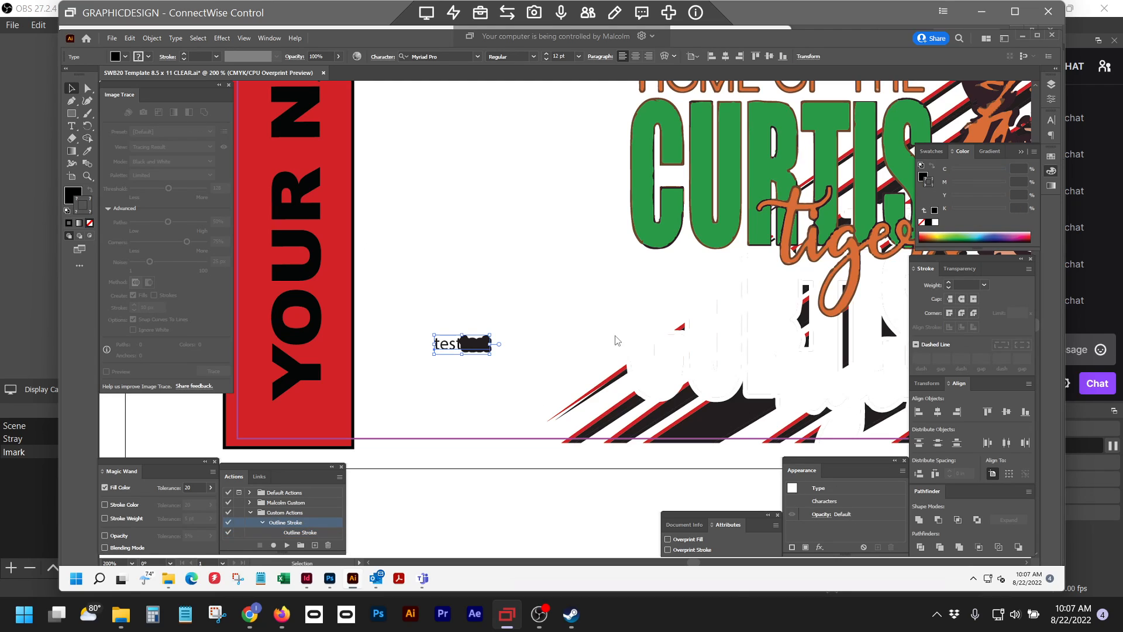
pyautogui.hotkey('ctrl', 'shift', 'o')
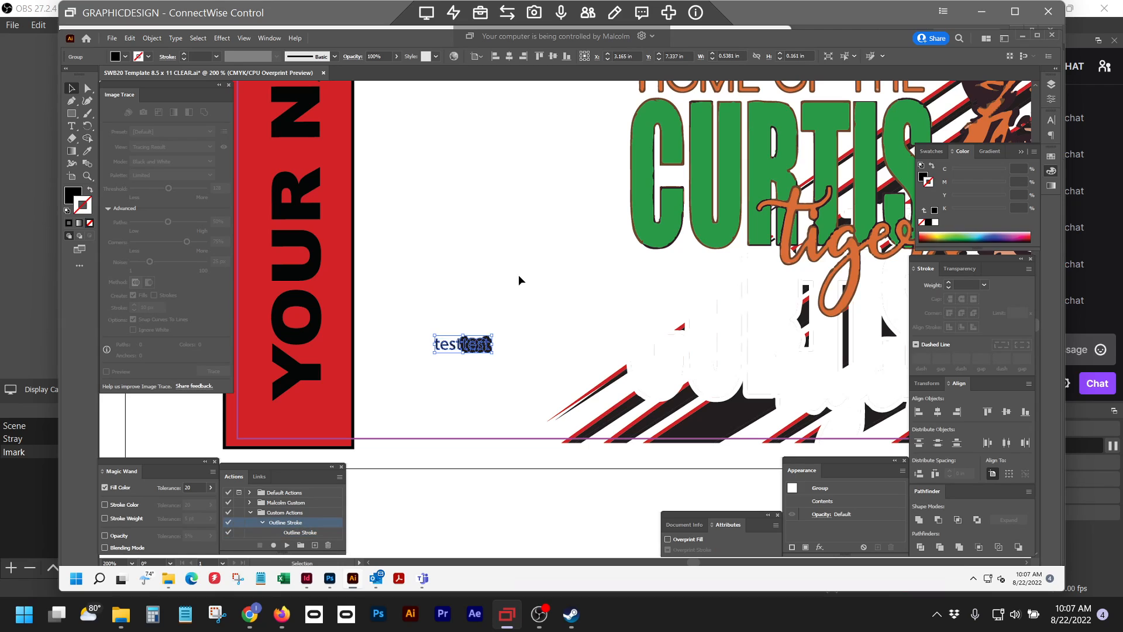
pyautogui.hotkey('ctrl', '=')
pyautogui.hotkey('ctrl', '=')
pyautogui.hotkey('ctrl', '=')
pyautogui.hotkey('ctrl', '=')
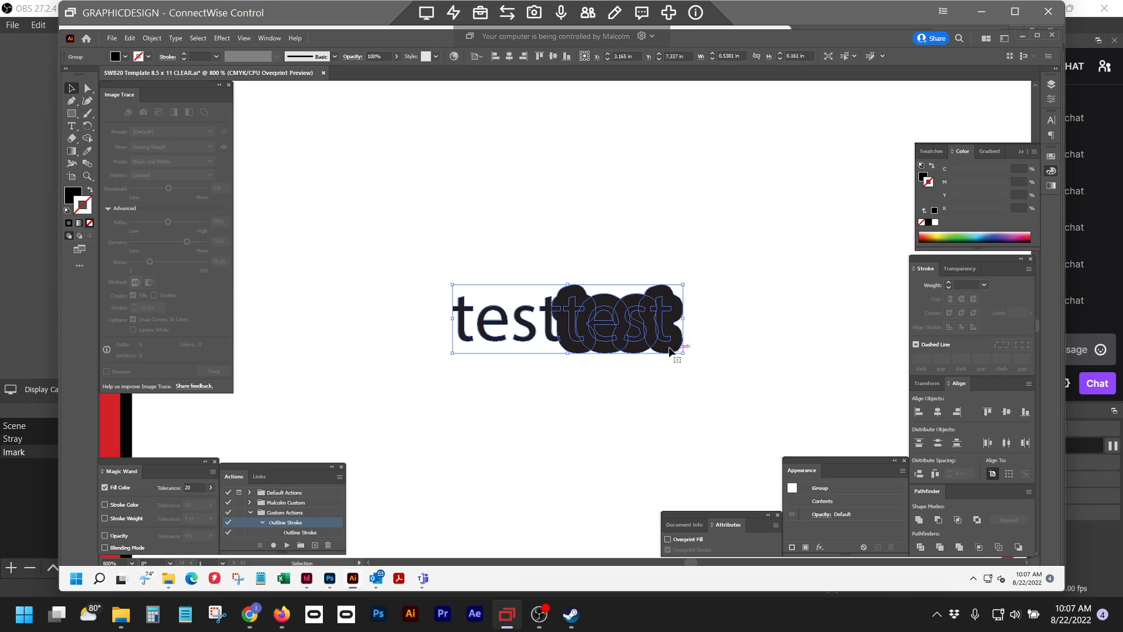
pyautogui.click(746, 318)
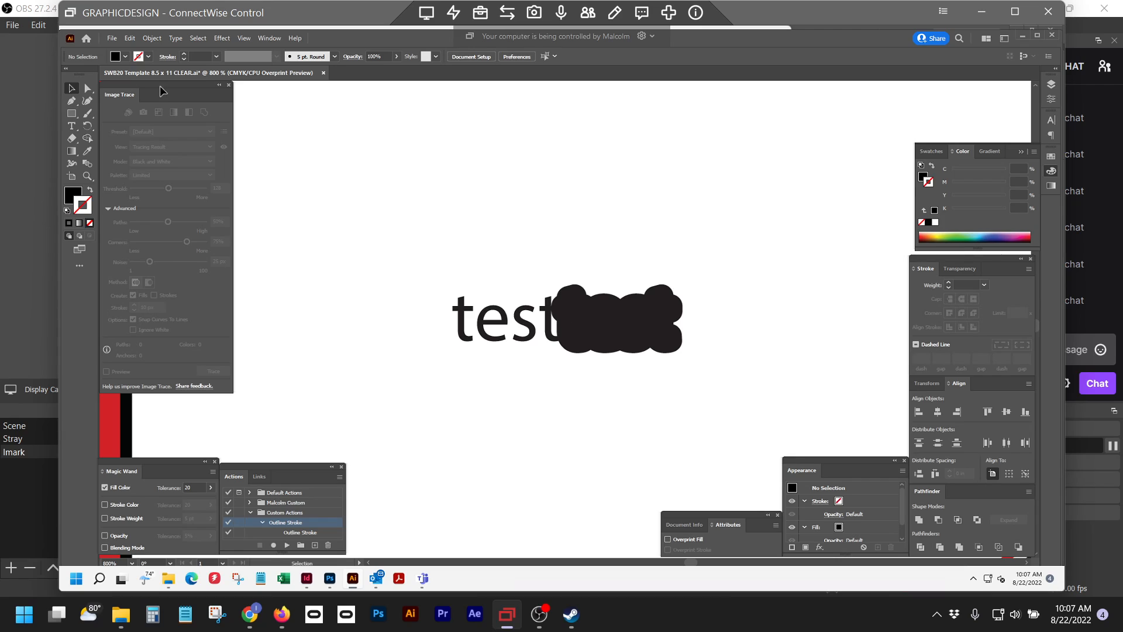
# Select all the paths of the test lettering with Direct Selection and run the Outline Stroke action on them.
pyautogui.click(89, 87)
pyautogui.moveTo(416, 239); pyautogui.dragTo(736, 426)
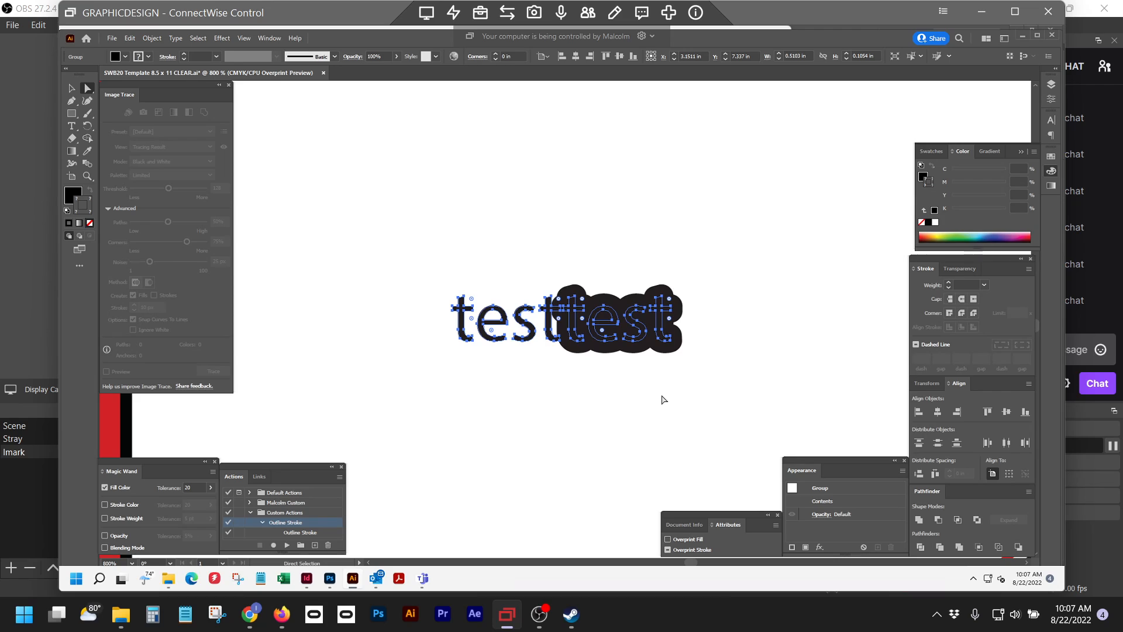
pyautogui.press('F2')
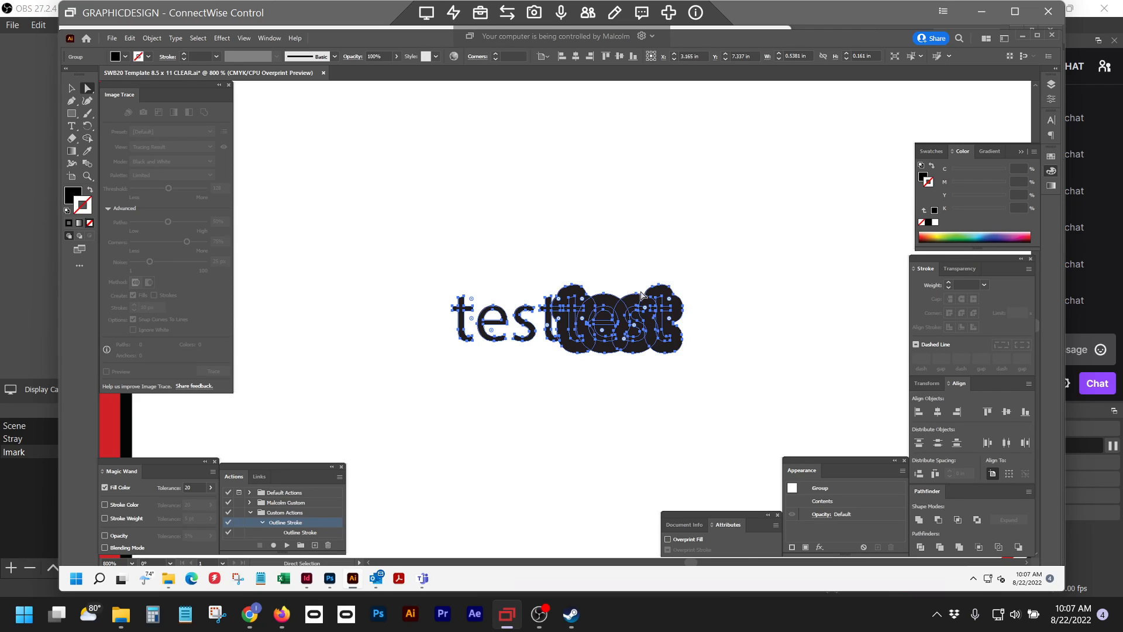
pyautogui.click(69, 87)
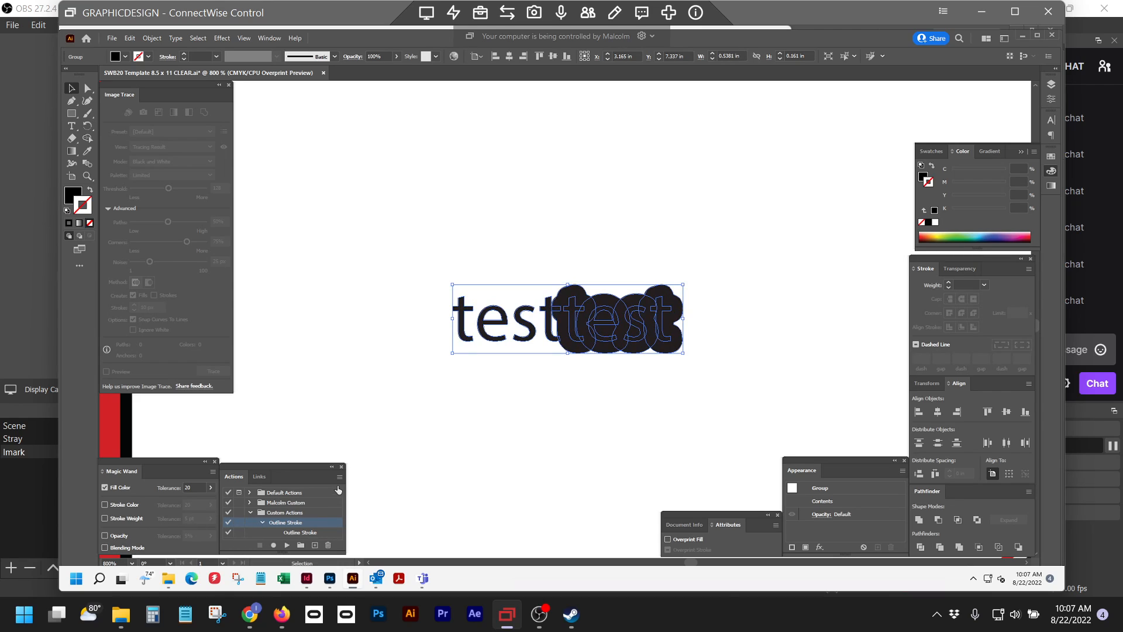
# Delete all of the test lettering from the artboard.
pyautogui.moveTo(408, 225); pyautogui.dragTo(705, 397)
pyautogui.press('Delete')
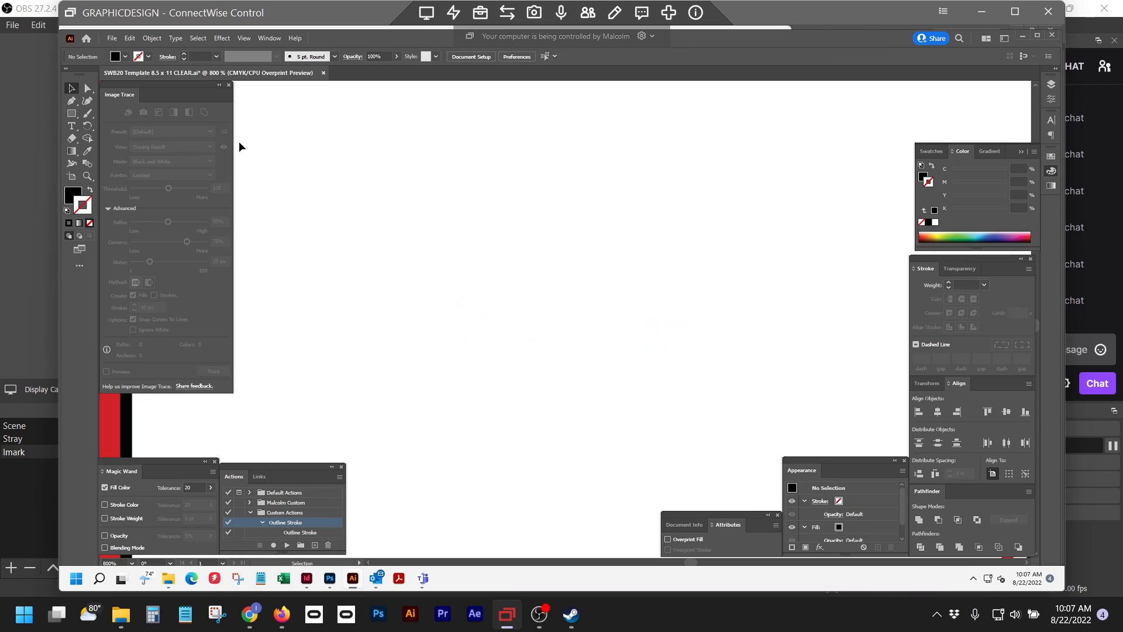
pyautogui.click(148, 36)
pyautogui.moveTo(213, 299)
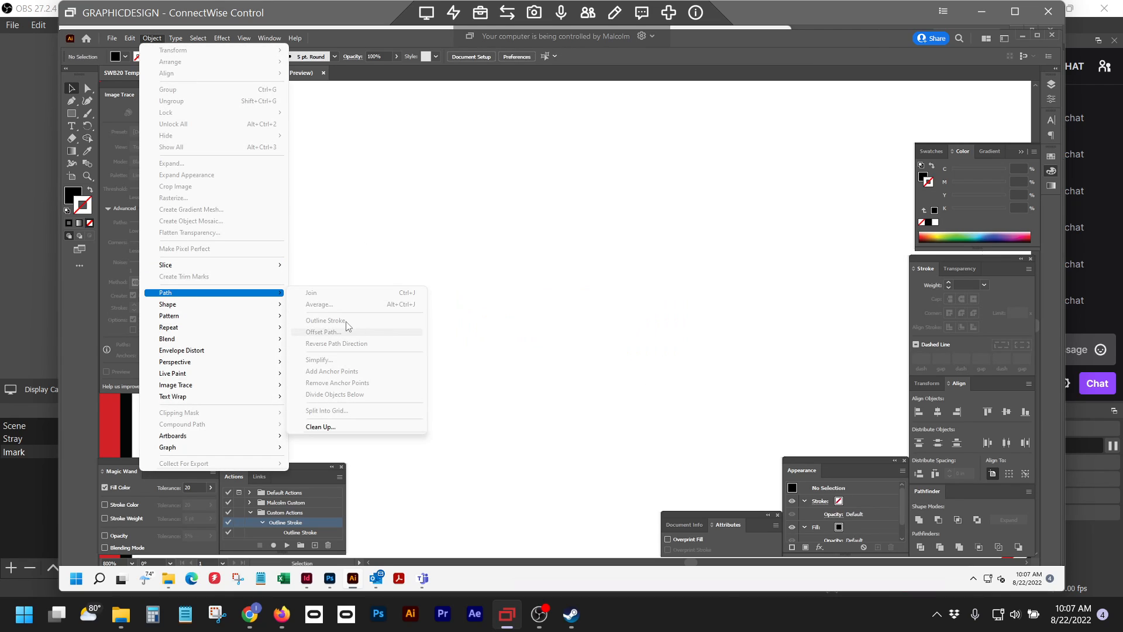
pyautogui.click(576, 289)
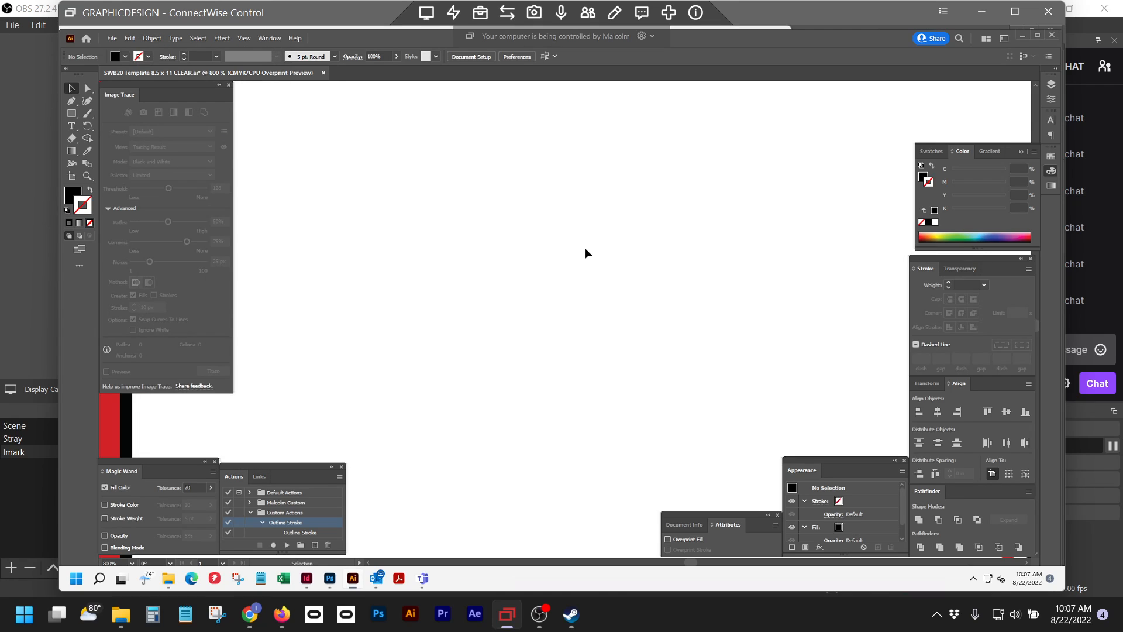
# Delete the Custom Actions set and close the Actions palette.
pyautogui.hotkey('ctrl', '1')
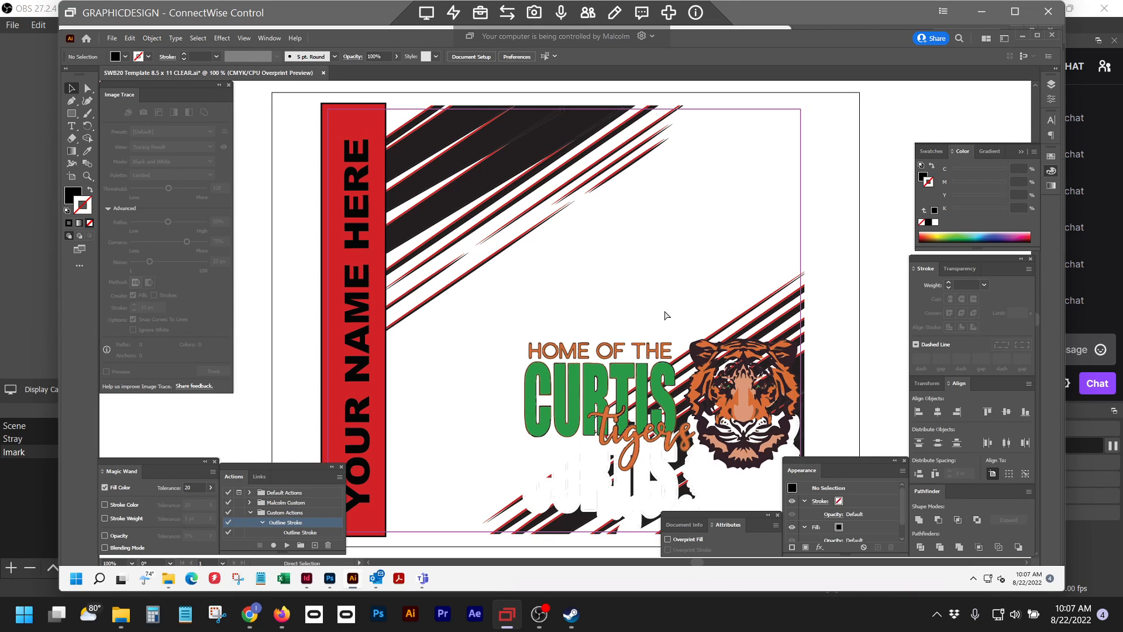
pyautogui.hotkey('ctrl', '+')
pyautogui.moveTo(747, 311); pyautogui.dragTo(641, 220)
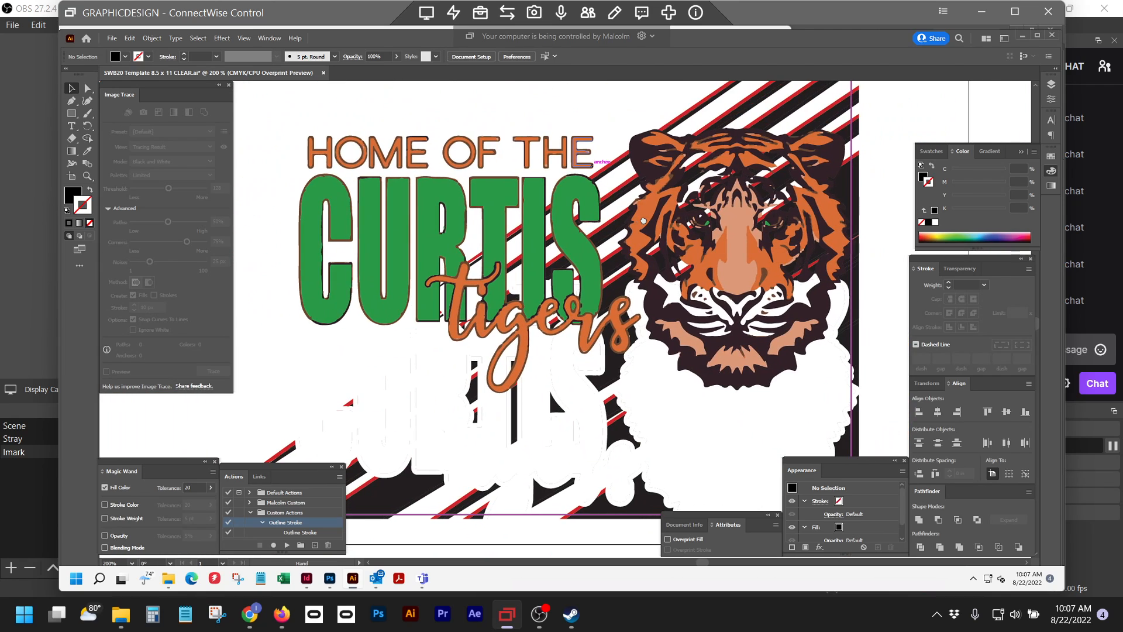
pyautogui.click(273, 513)
pyautogui.click(251, 513)
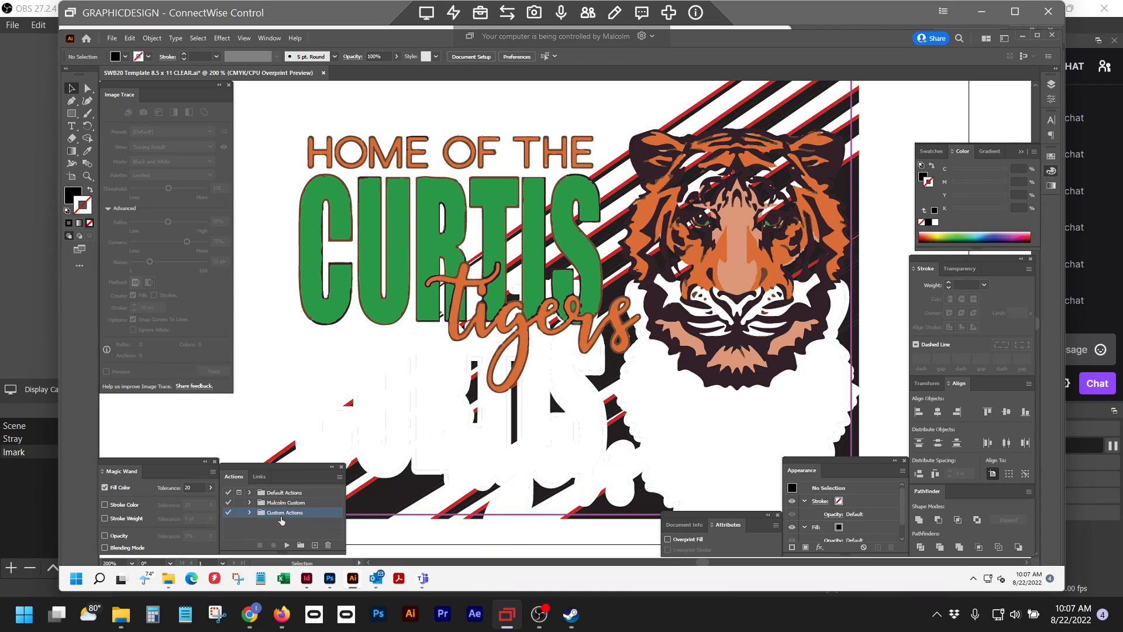
pyautogui.click(328, 545)
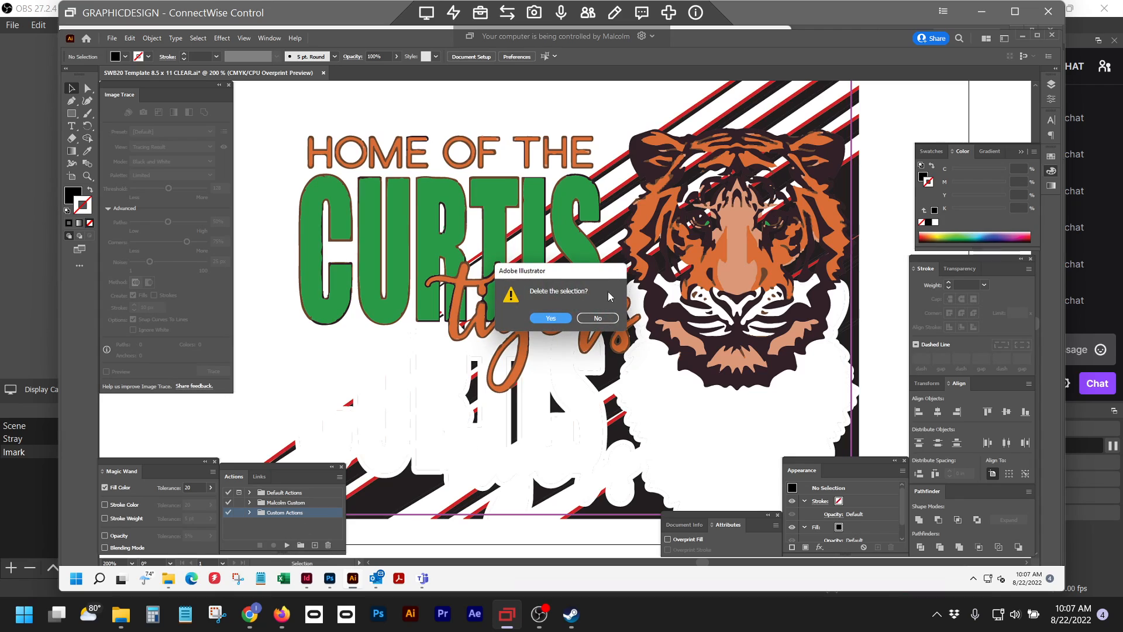
pyautogui.click(558, 318)
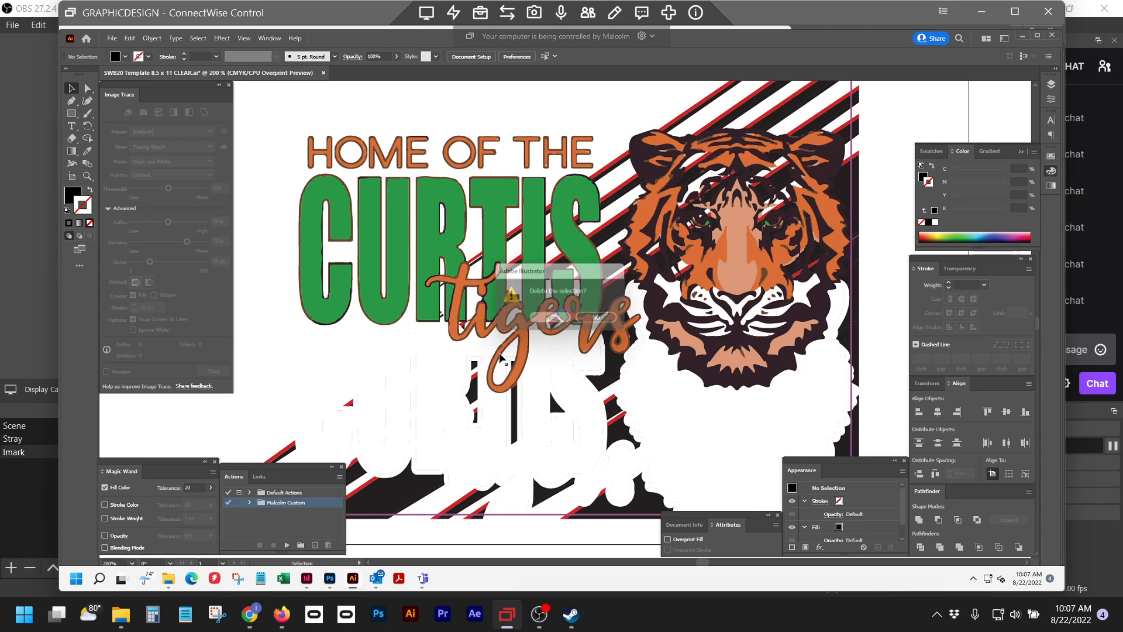
pyautogui.click(340, 466)
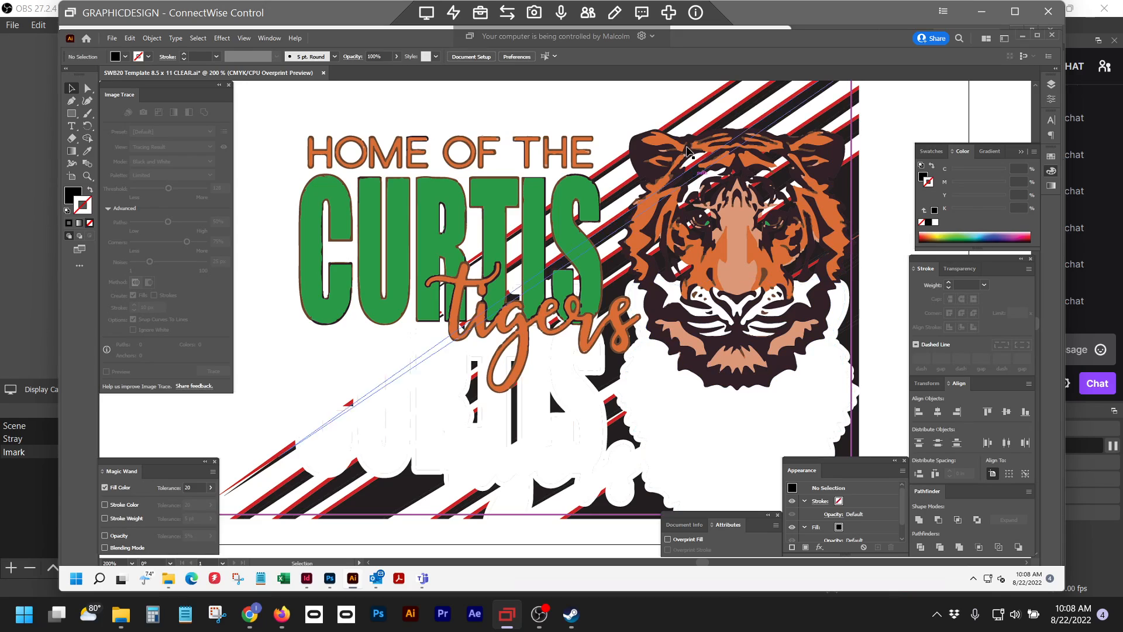
# Move the Curtis tigers lettering and tiger head straight down to about Y 7.22 in, over their white backing shape.
pyautogui.click(349, 403)
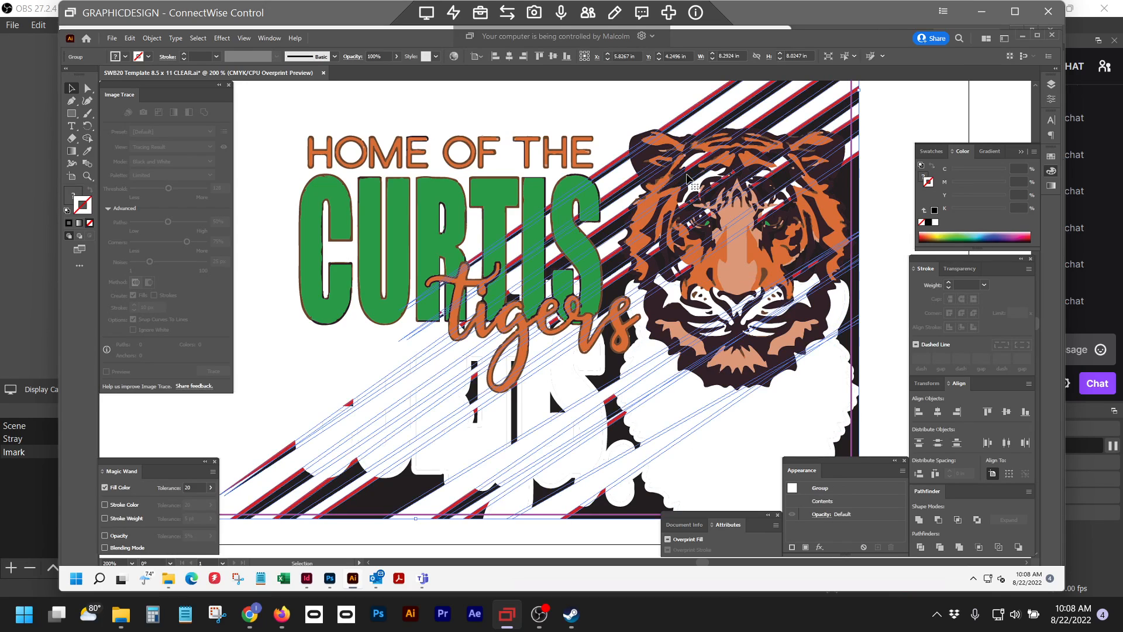
pyautogui.click(894, 124)
pyautogui.click(735, 270)
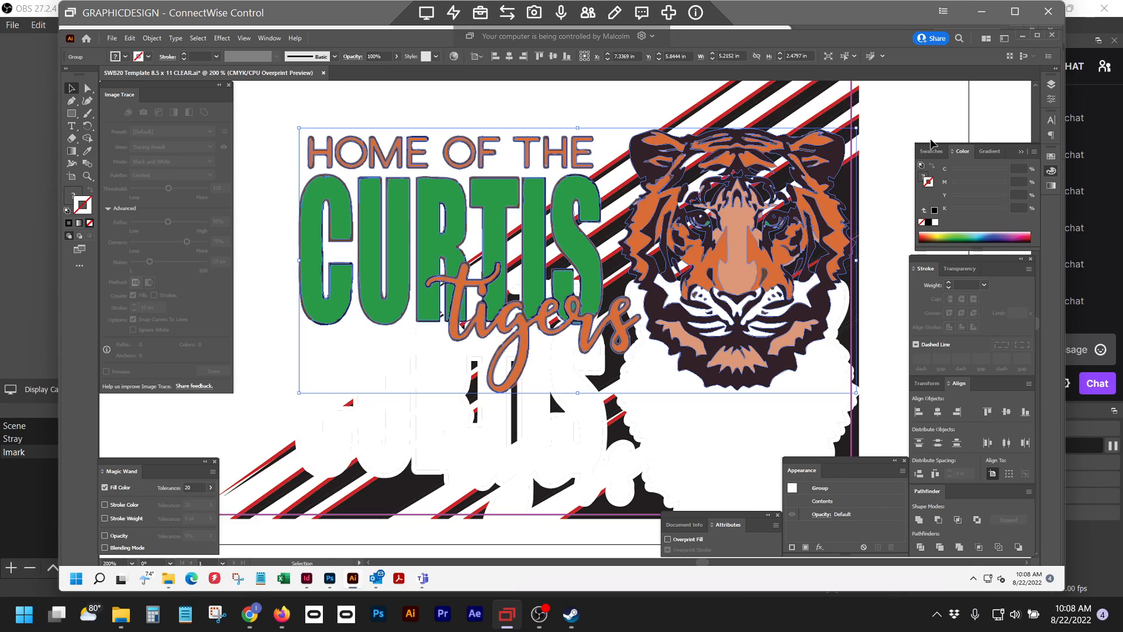
pyautogui.hotkey('shift', 'Down')
pyautogui.hotkey('shift', 'Down')
pyautogui.hotkey('shift', 'Down')
pyautogui.hotkey('shift', 'Down')
pyautogui.hotkey('shift', 'Down')
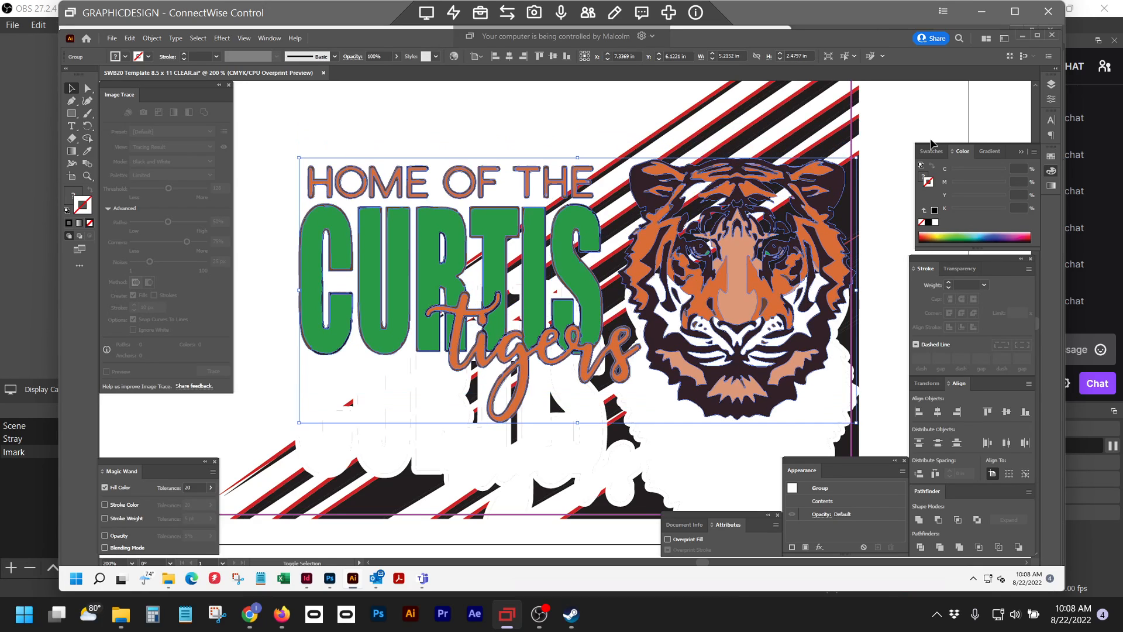
pyautogui.hotkey('shift', 'Down')
pyautogui.hotkey('shift', 'Down')
pyautogui.hotkey('shift', 'Down')
pyautogui.hotkey('shift', 'Down')
pyautogui.hotkey('shift', 'Down')
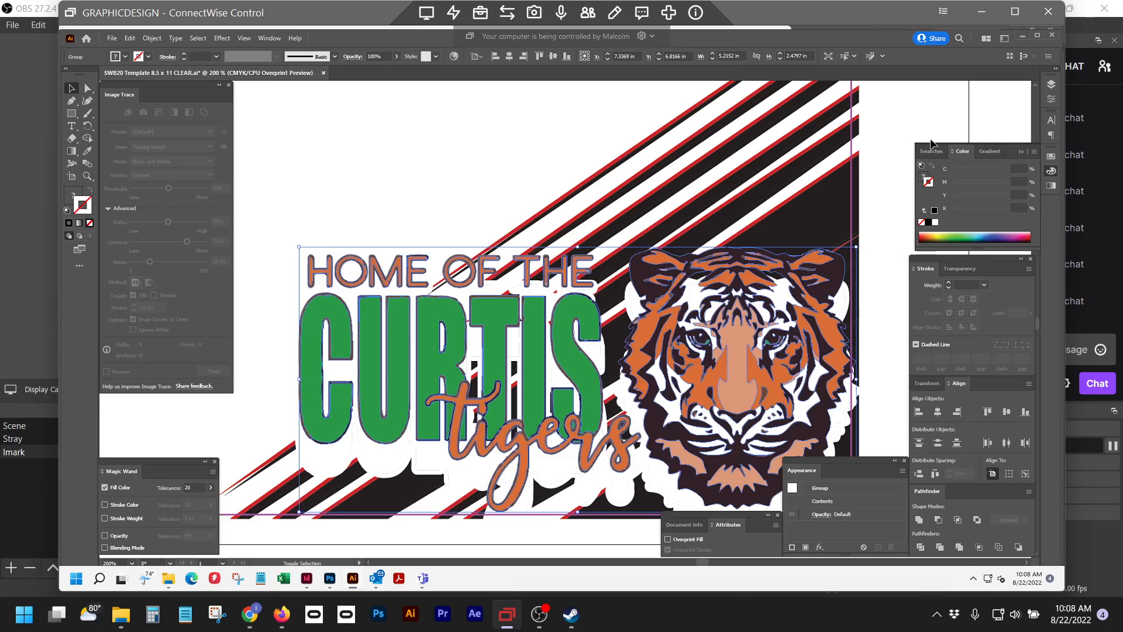
pyautogui.hotkey('shift', 'Down')
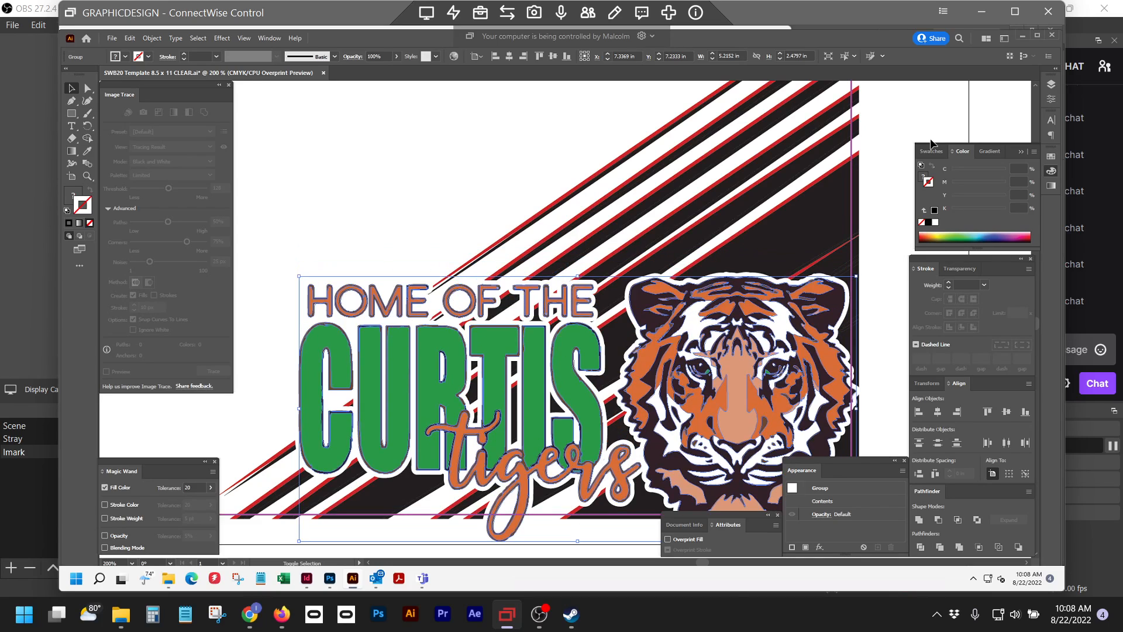
# Select the artwork together with its white backing and move both to about X 6.36 in, Y 4.38 in, between the stripe areas.
pyautogui.press('space')
pyautogui.moveTo(872, 313); pyautogui.dragTo(844, 179)
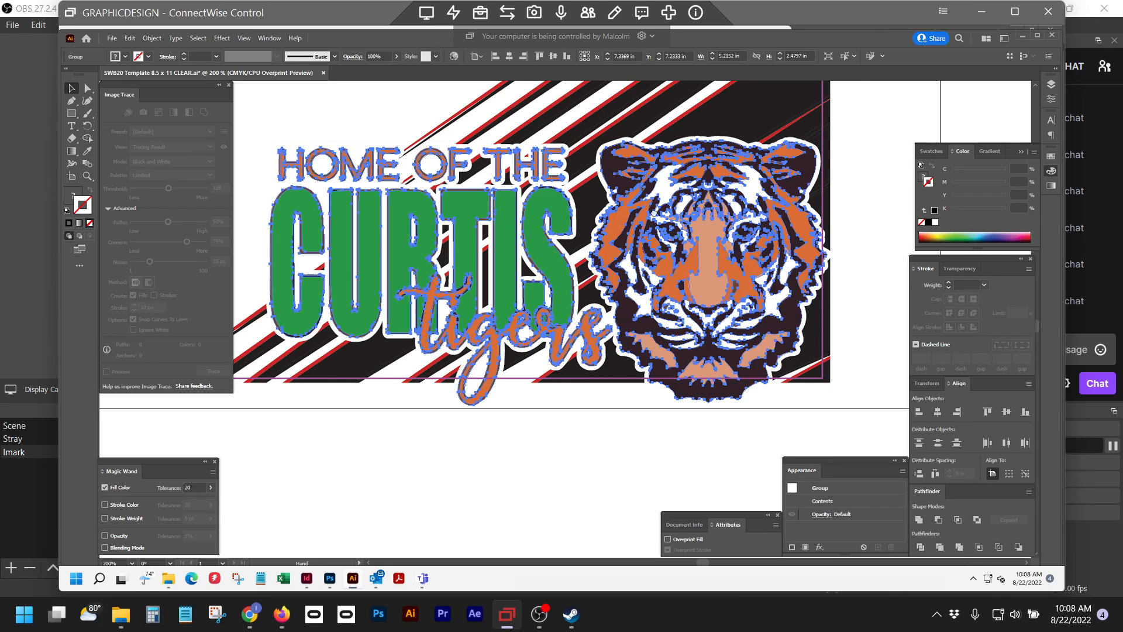
pyautogui.press('space')
pyautogui.moveTo(518, 226); pyautogui.dragTo(749, 256)
pyautogui.moveTo(457, 139); pyautogui.dragTo(517, 203)
pyautogui.hotkey('ctrl', '0')
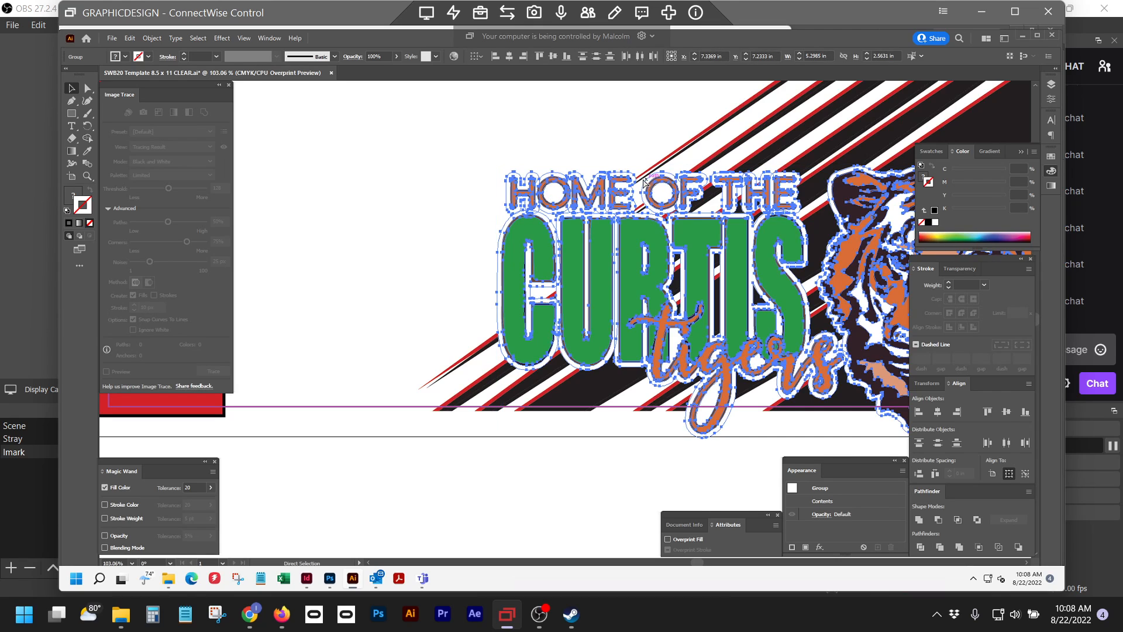
pyautogui.moveTo(667, 487); pyautogui.dragTo(614, 332)
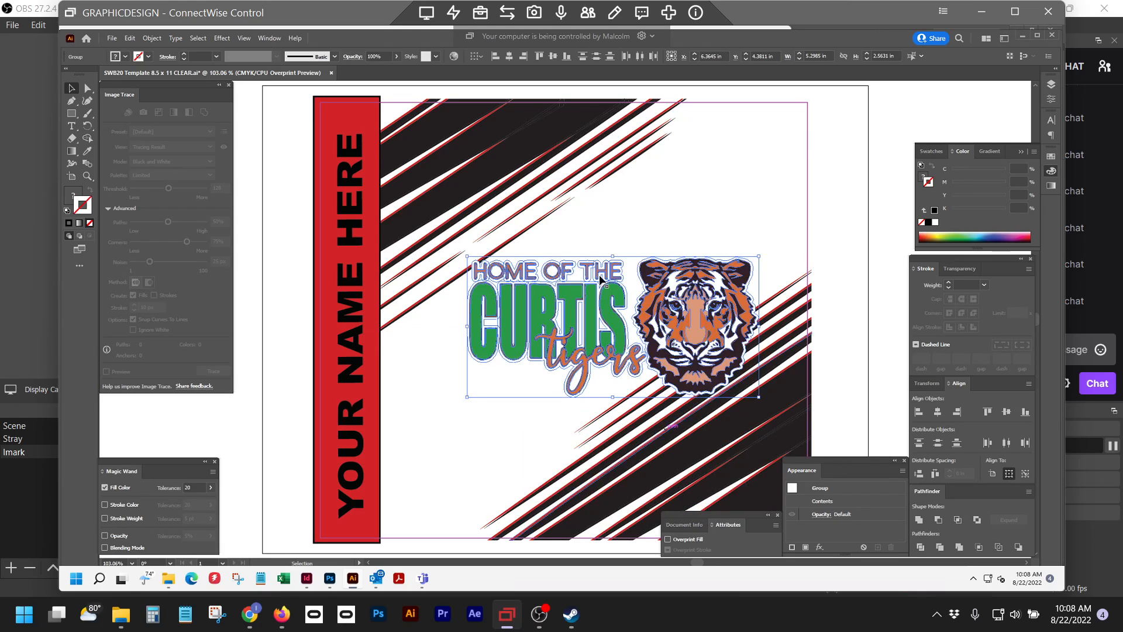
# Shift the artwork up and right off its white backing and return it to its previous position.
pyautogui.click(495, 390)
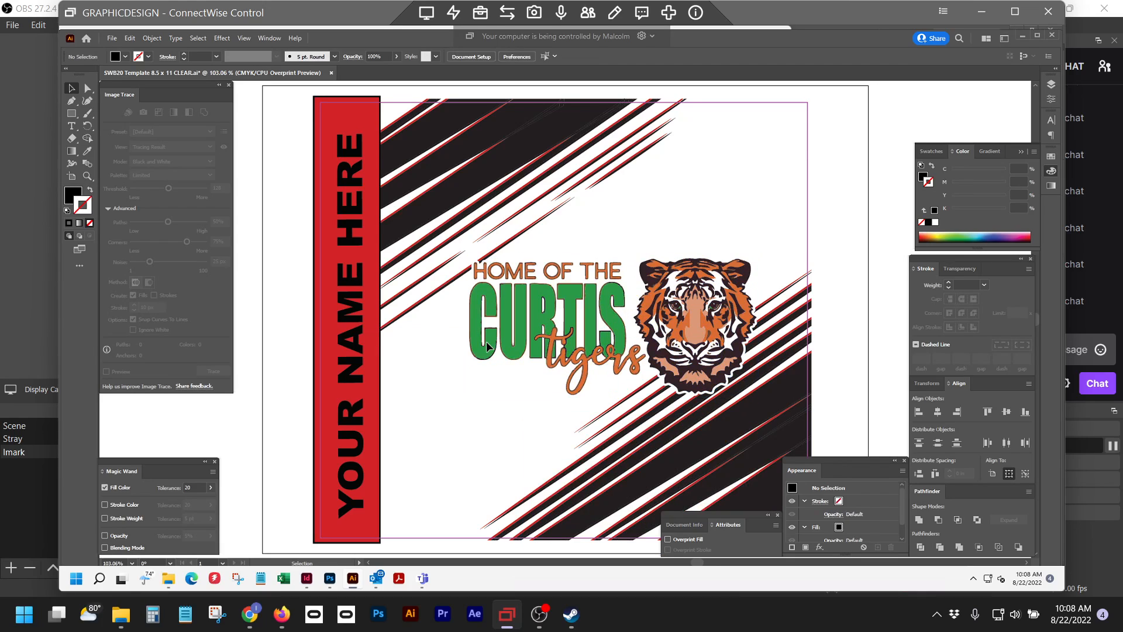
pyautogui.click(486, 351)
pyautogui.hotkey('shift', 'Right')
pyautogui.hotkey('shift', 'Up')
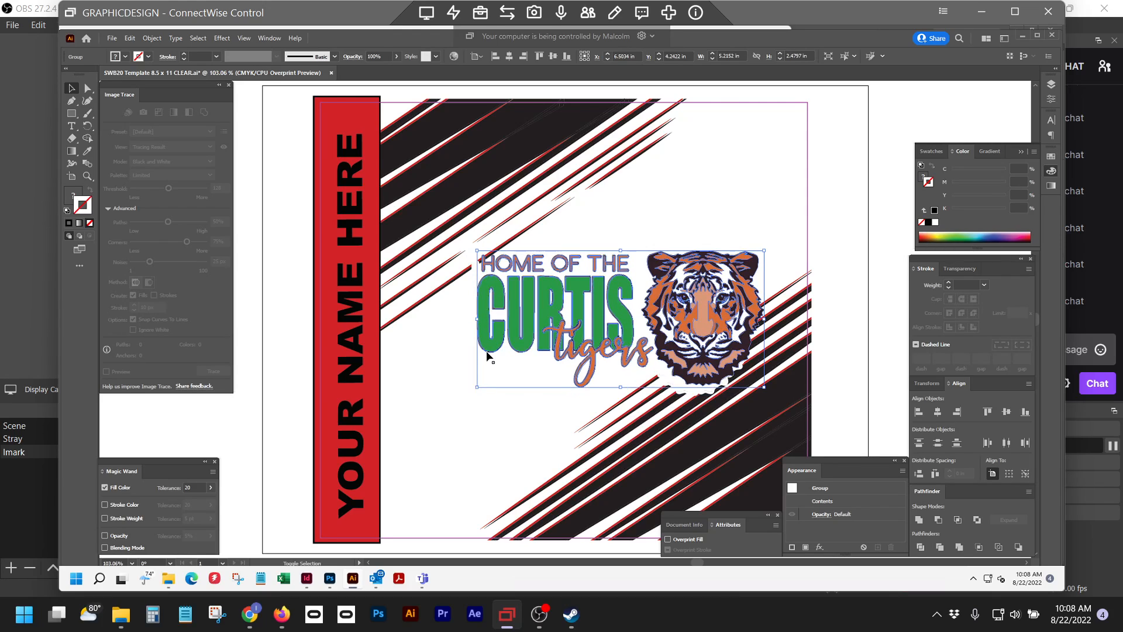
pyautogui.hotkey('shift', 'Left')
pyautogui.hotkey('shift', 'Down')
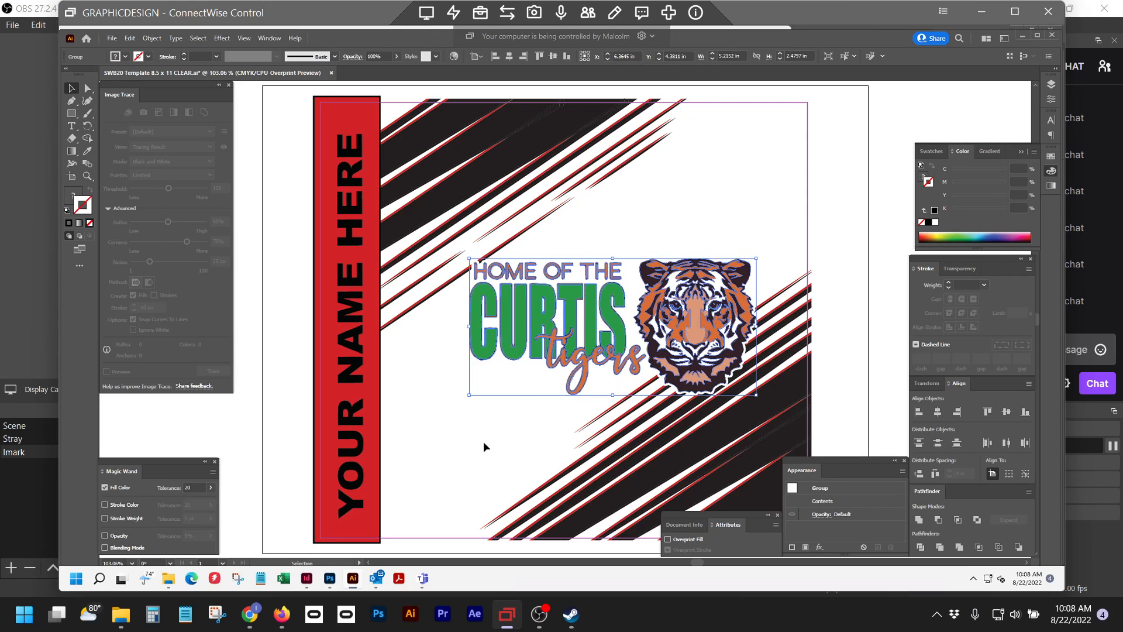
# Select the artwork with its white backing and combine them into one group.
pyautogui.click(483, 441)
pyautogui.moveTo(457, 417); pyautogui.dragTo(515, 310)
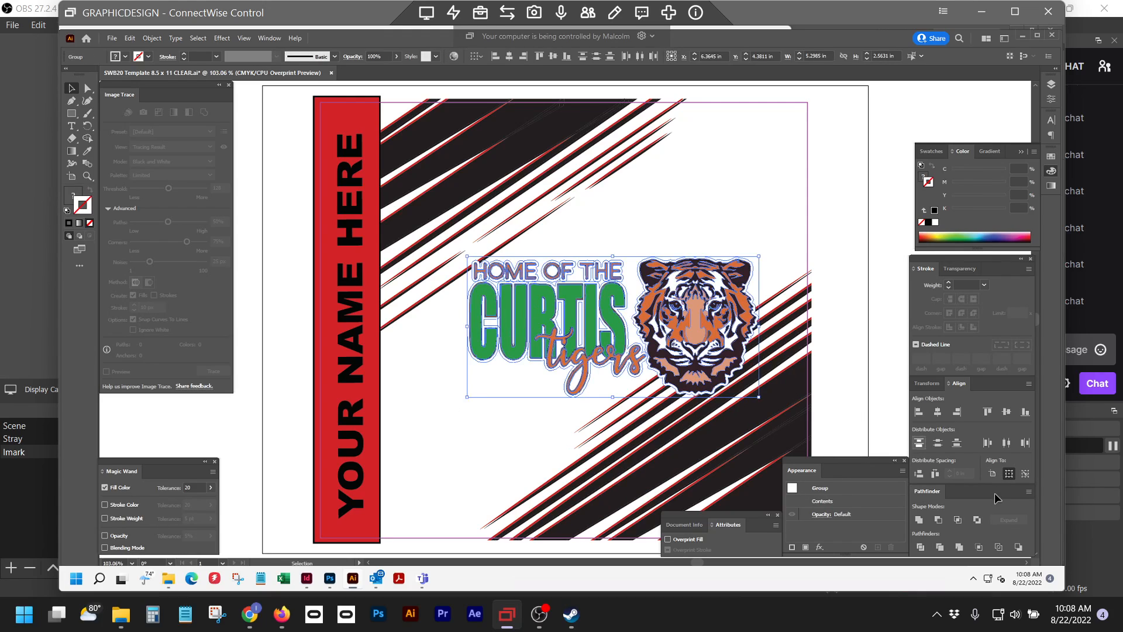
pyautogui.click(960, 548)
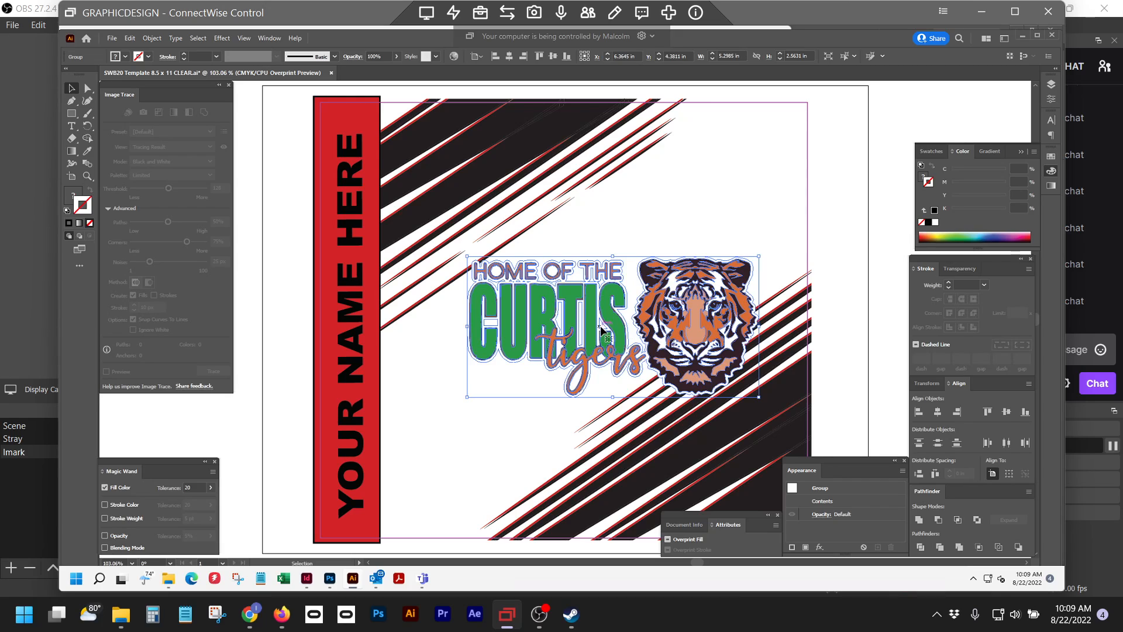
# Examine the edges of the combined logo and its white backing up close.
pyautogui.hotkey('ctrl', '=')
pyautogui.hotkey('ctrl', '=')
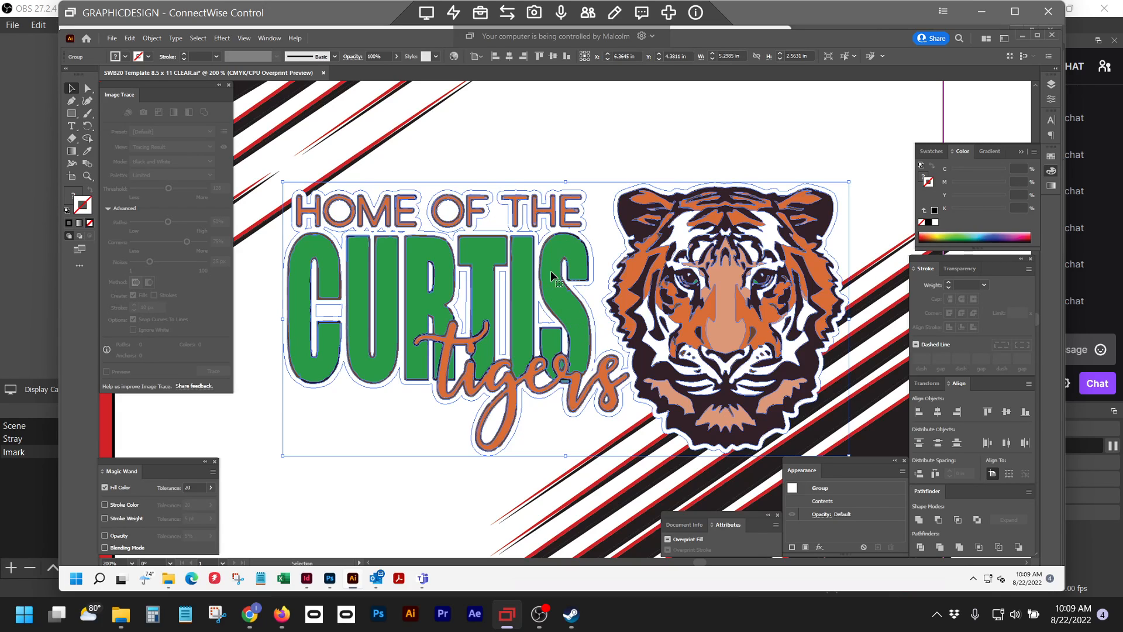
pyautogui.press('a')
pyautogui.hotkey('ctrl', '=')
pyautogui.press('v')
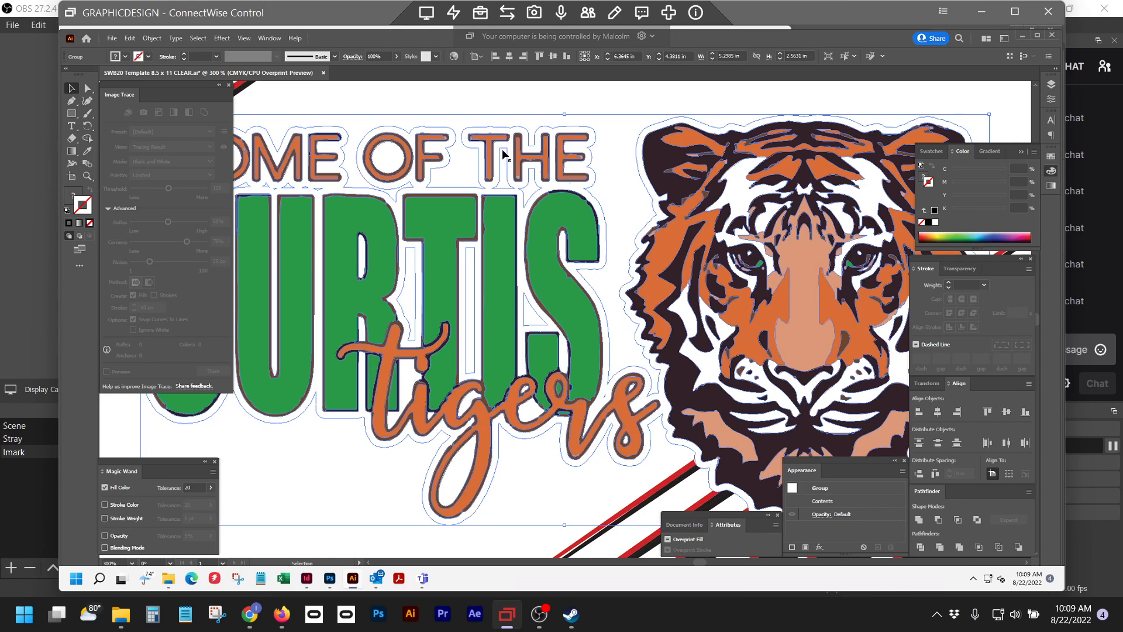
pyautogui.hotkey('ctrl', '-')
pyautogui.hotkey('ctrl', '-')
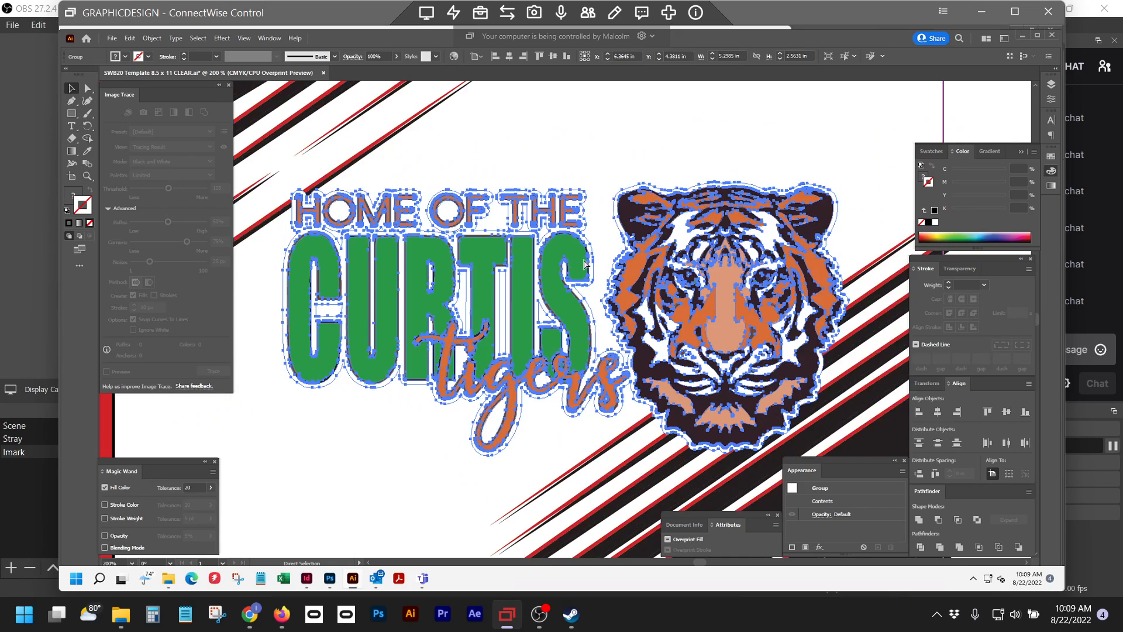
pyautogui.hotkey('ctrl', '-')
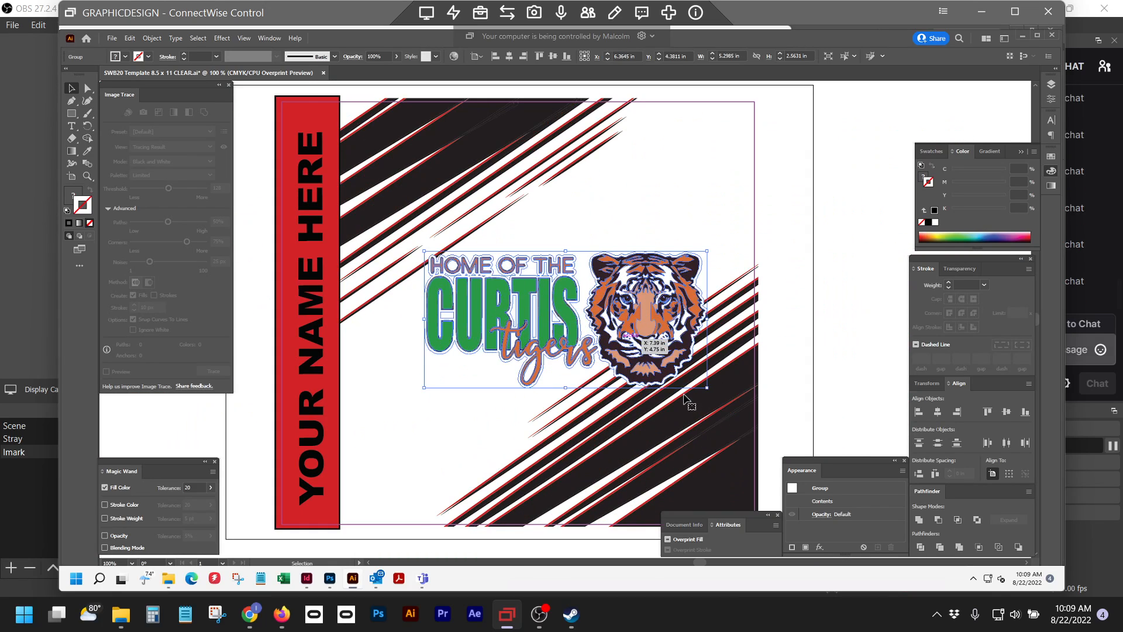
# Scale the logo group down proportionally to about 3.64 in wide by 1.76 in high.
pyautogui.moveTo(706, 388)
pyautogui.mouseDown()
pyautogui.moveTo(678, 365)
pyautogui.moveTo(705, 376)
pyautogui.moveTo(695, 373)
pyautogui.mouseUp()
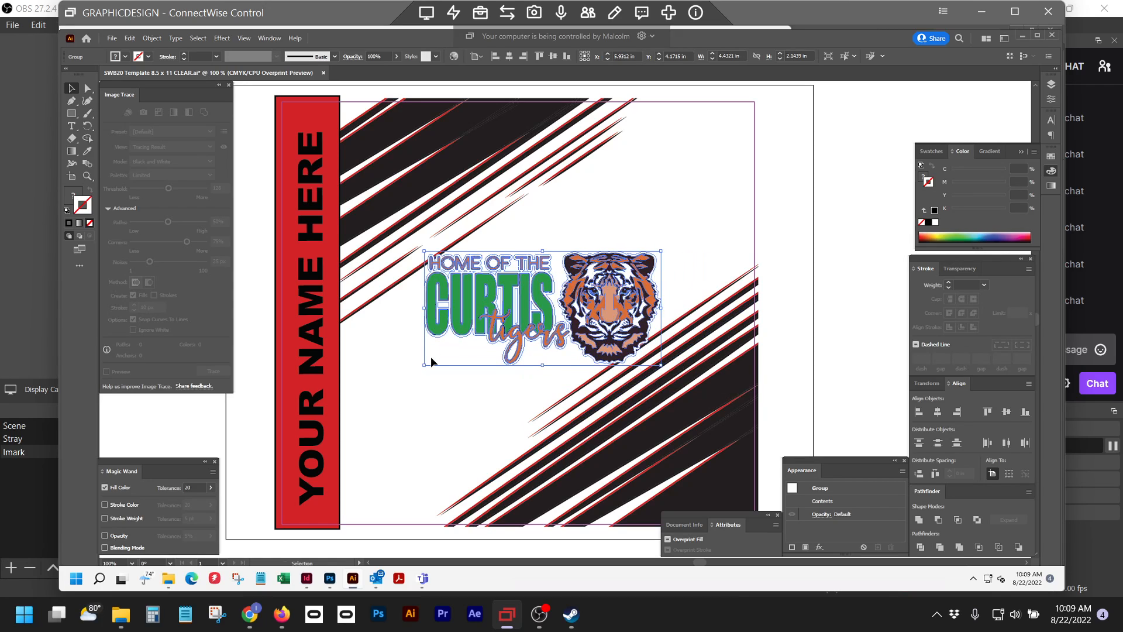
pyautogui.moveTo(425, 365); pyautogui.dragTo(441, 354)
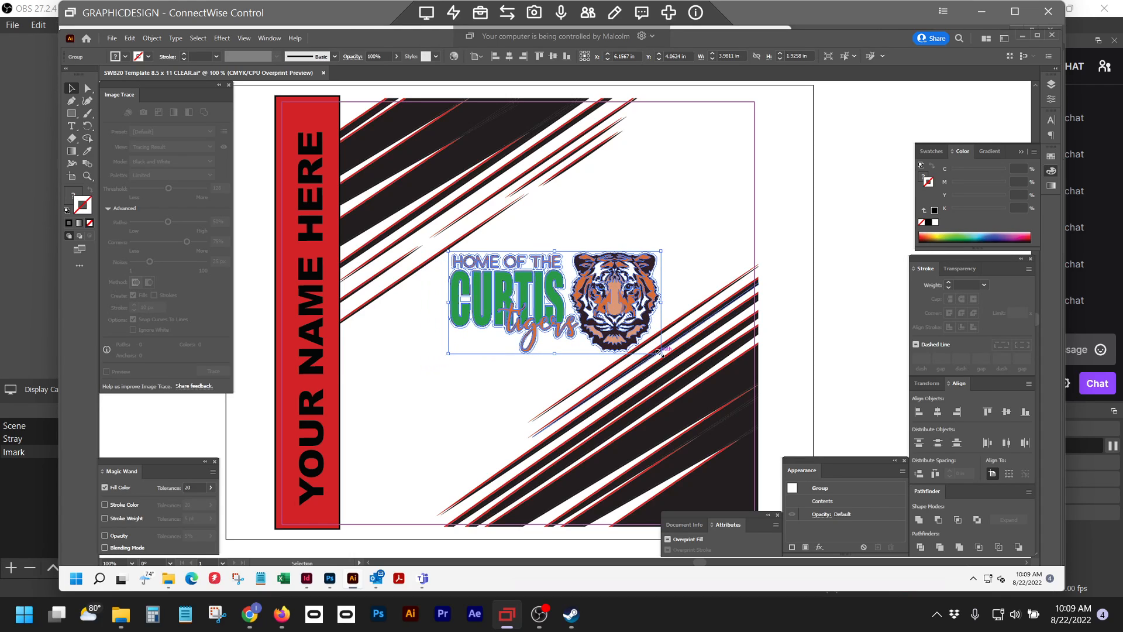
pyautogui.moveTo(659, 352); pyautogui.dragTo(642, 344)
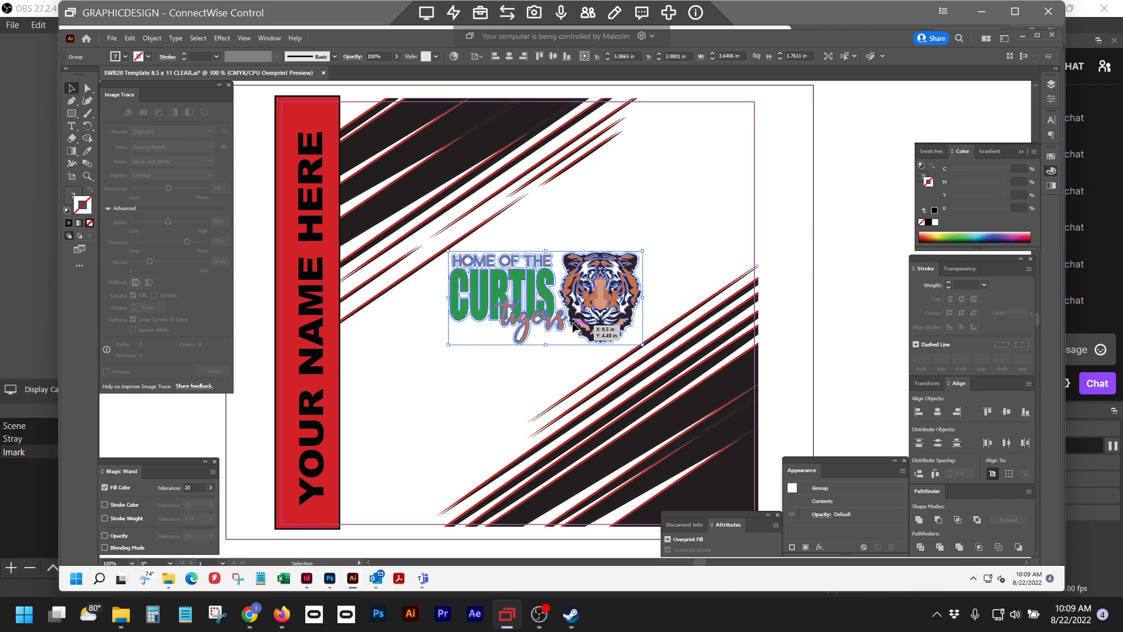
# Reposition the logo group in the white area between the stripes, at about X 5.97 in, Y 4.11 in.
pyautogui.hotkey('shift', 'Left')
pyautogui.hotkey('shift', 'Left')
pyautogui.hotkey('shift', 'Down')
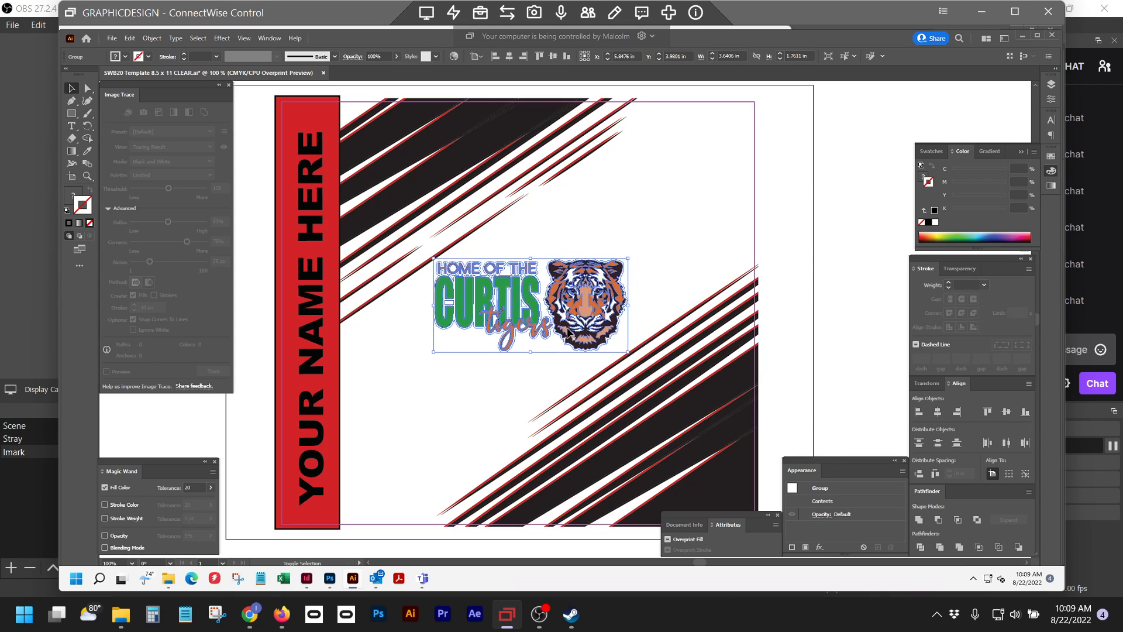
pyautogui.moveTo(567, 331); pyautogui.dragTo(569, 326)
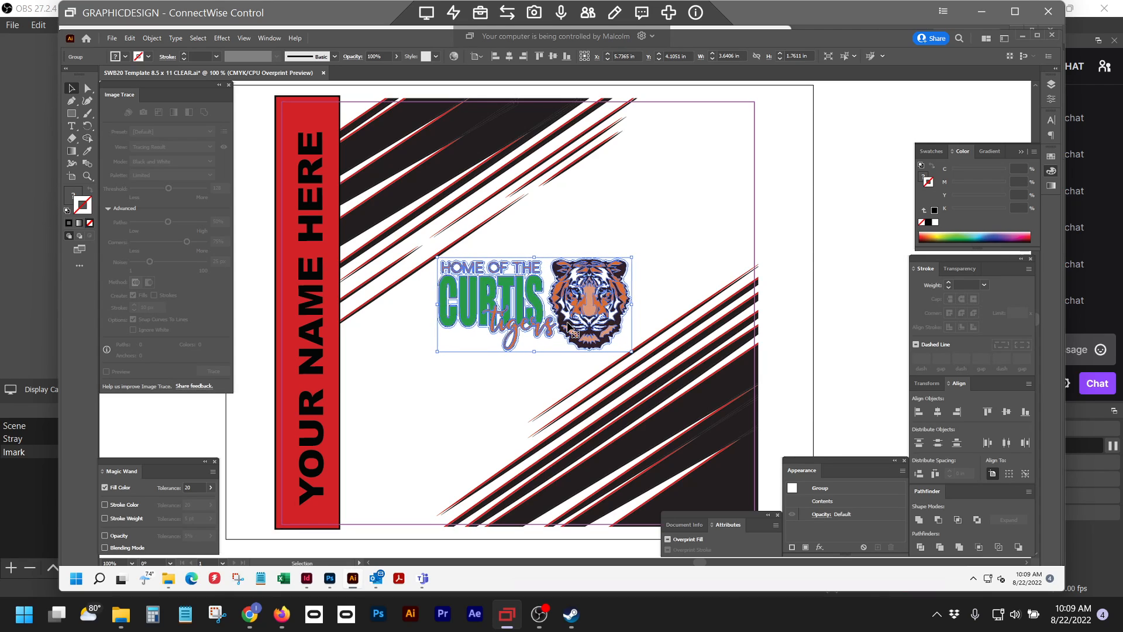
pyautogui.hotkey('shift', 'Right')
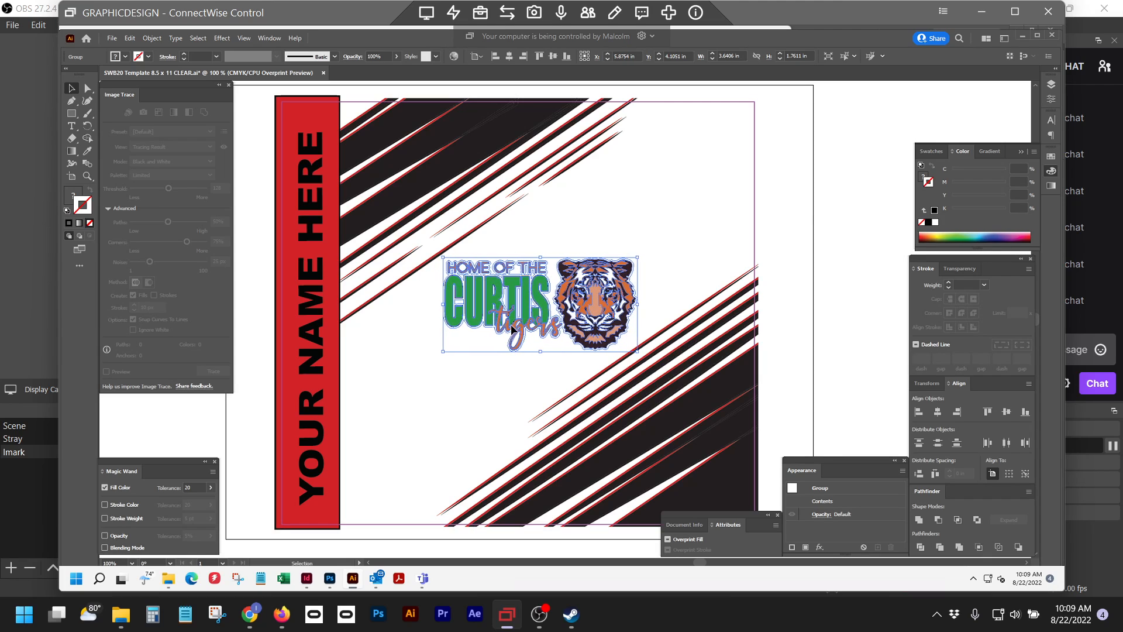
pyautogui.press('Right')
pyautogui.press('Right')
pyautogui.press('Right')
pyautogui.press('Right')
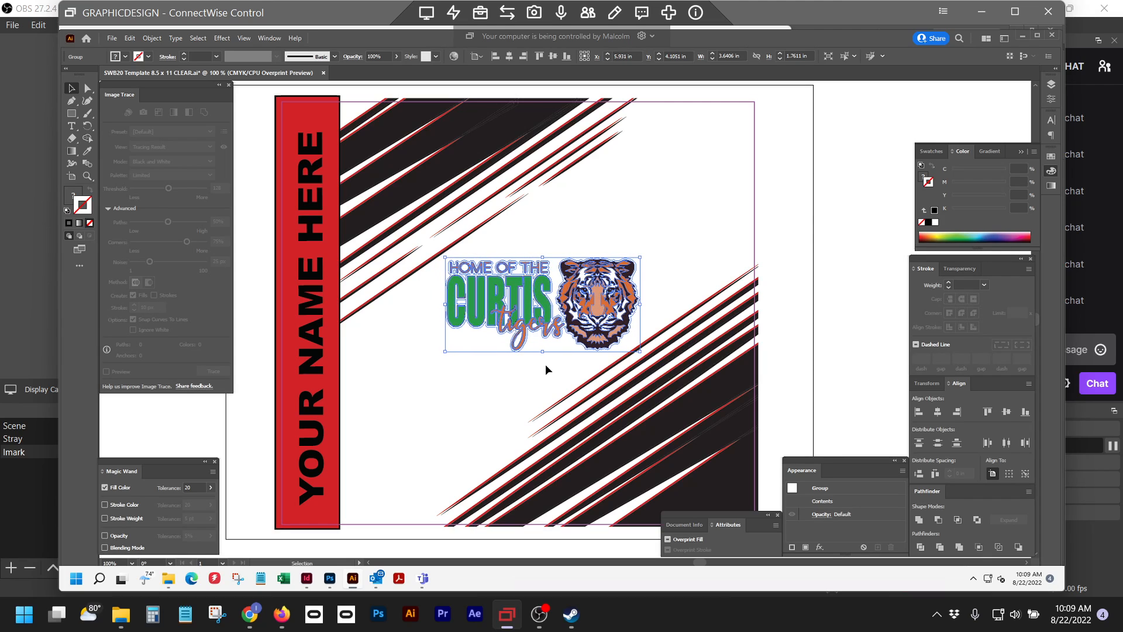
pyautogui.press('Right')
pyautogui.press('Right')
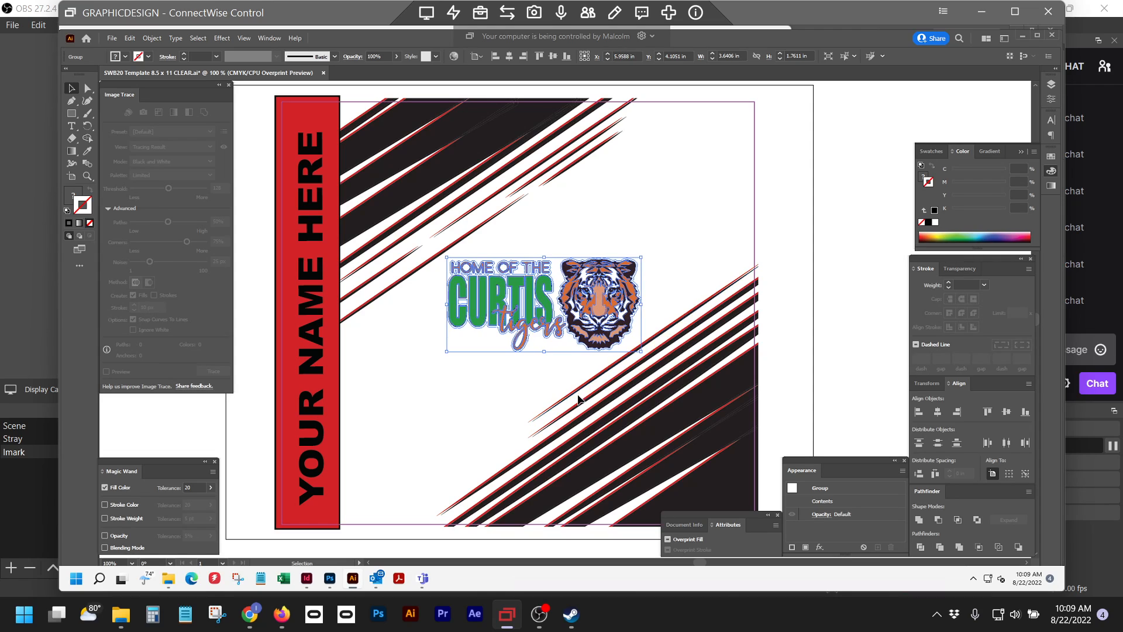
pyautogui.press('Right')
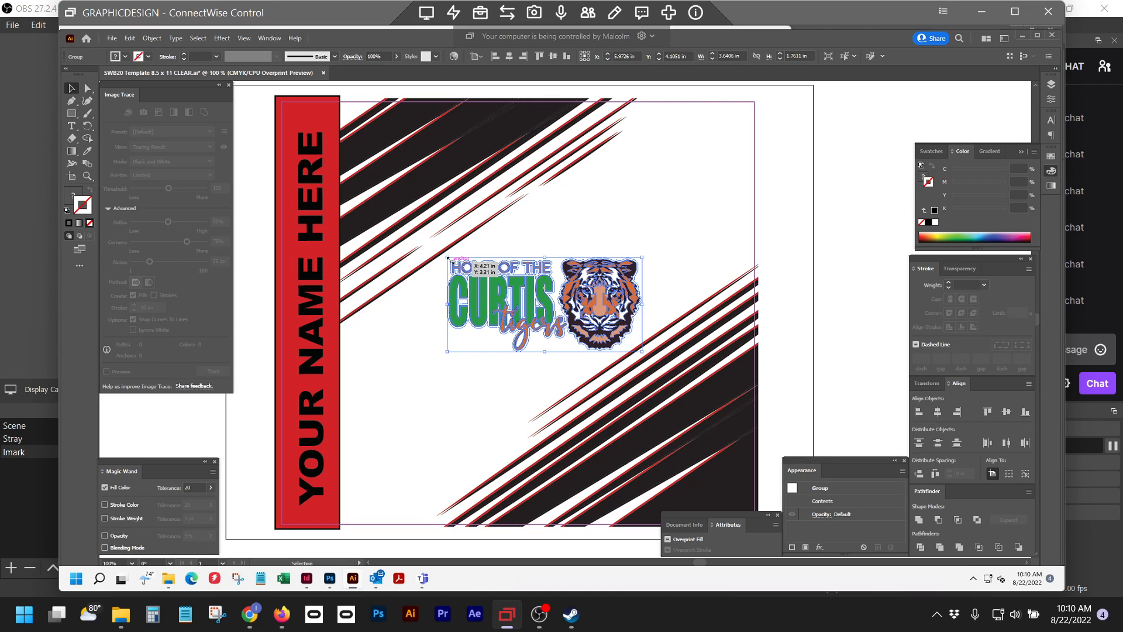
# Reduce the logo group to about 3.44 × 1.67 in and nudge it up and left to about X 5.99 in, Y 4.06 in.
pyautogui.moveTo(448, 258); pyautogui.dragTo(459, 263)
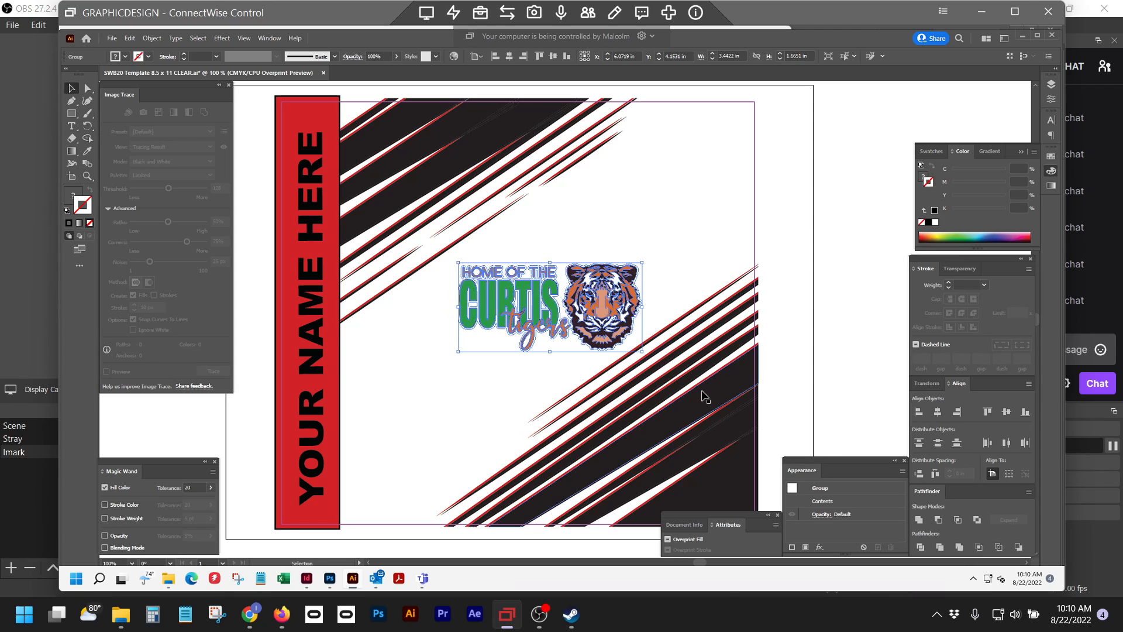
pyautogui.press('Left')
pyautogui.press('Left')
pyautogui.press('Left')
pyautogui.press('Up')
pyautogui.press('Up')
pyautogui.press('Up')
pyautogui.press('Up')
pyautogui.press('Left')
pyautogui.press('Left')
pyautogui.press('Left')
pyautogui.press('Up')
pyautogui.press('Up')
pyautogui.press('Up')
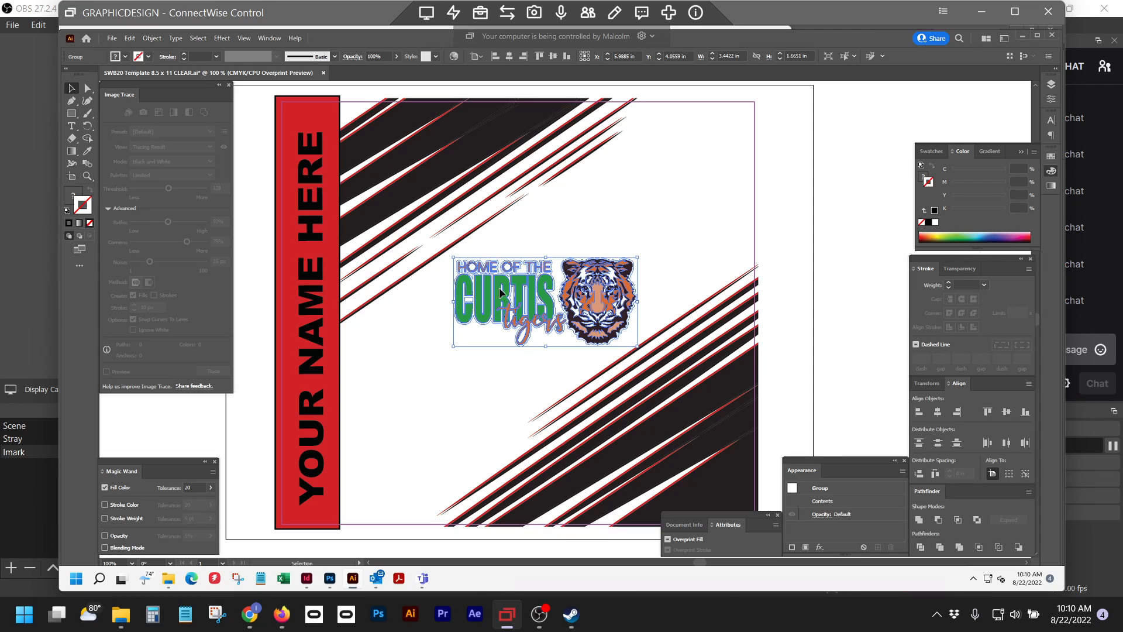
pyautogui.click(519, 251)
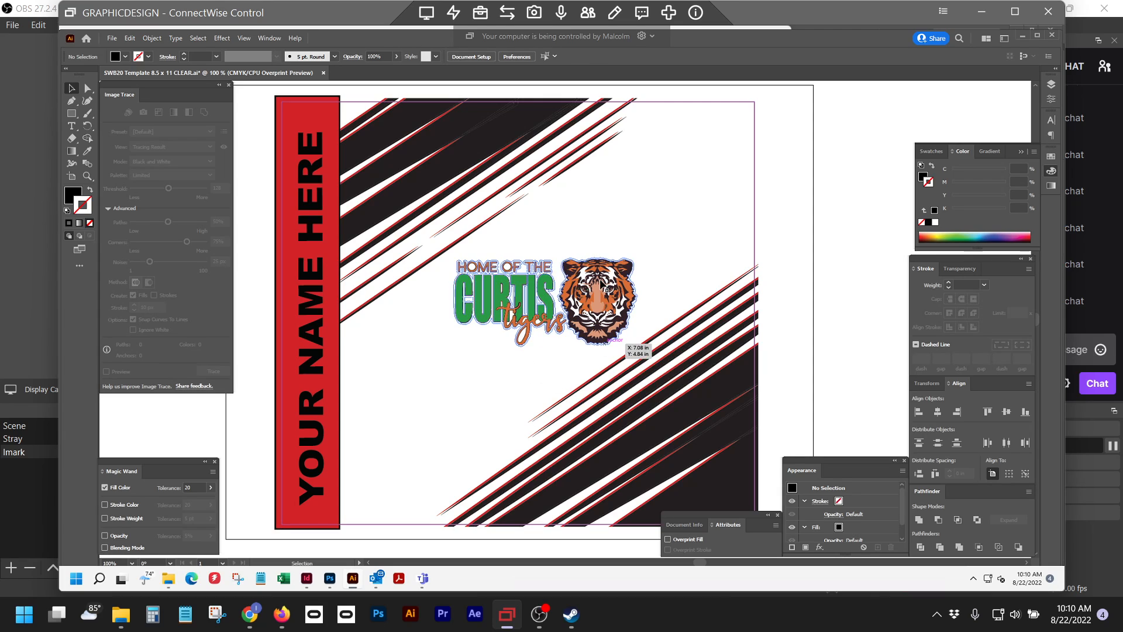
# Enlarge the logo group to about 3.53 × 1.71 in and nudge it to about X 5.95 in, Y 4.04 in.
pyautogui.click(519, 297)
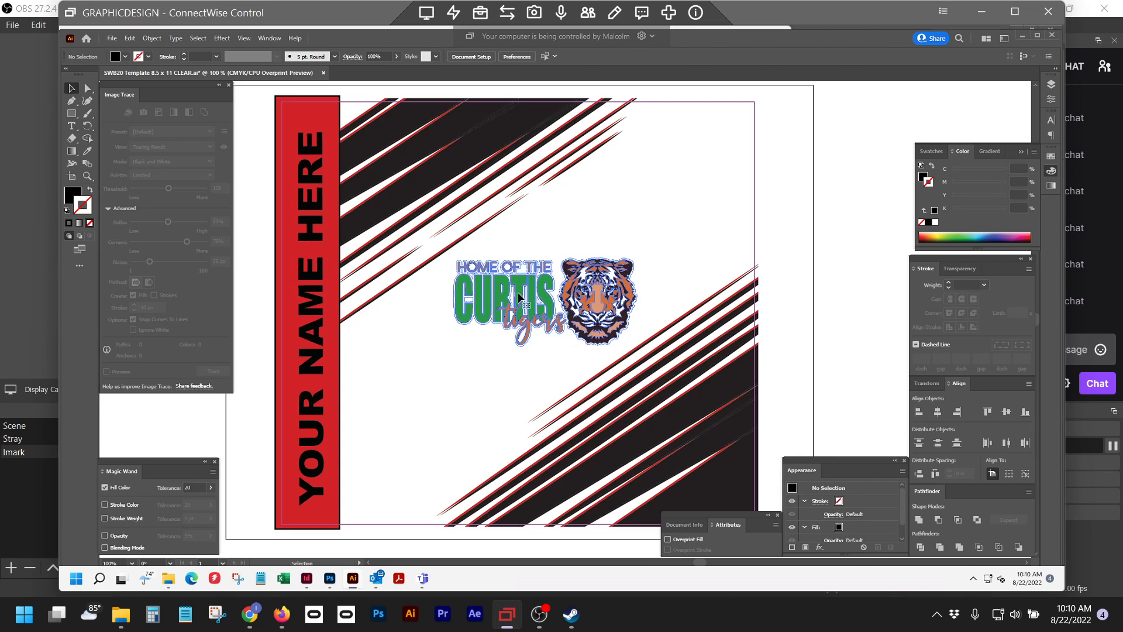
pyautogui.moveTo(640, 346); pyautogui.dragTo(640, 355)
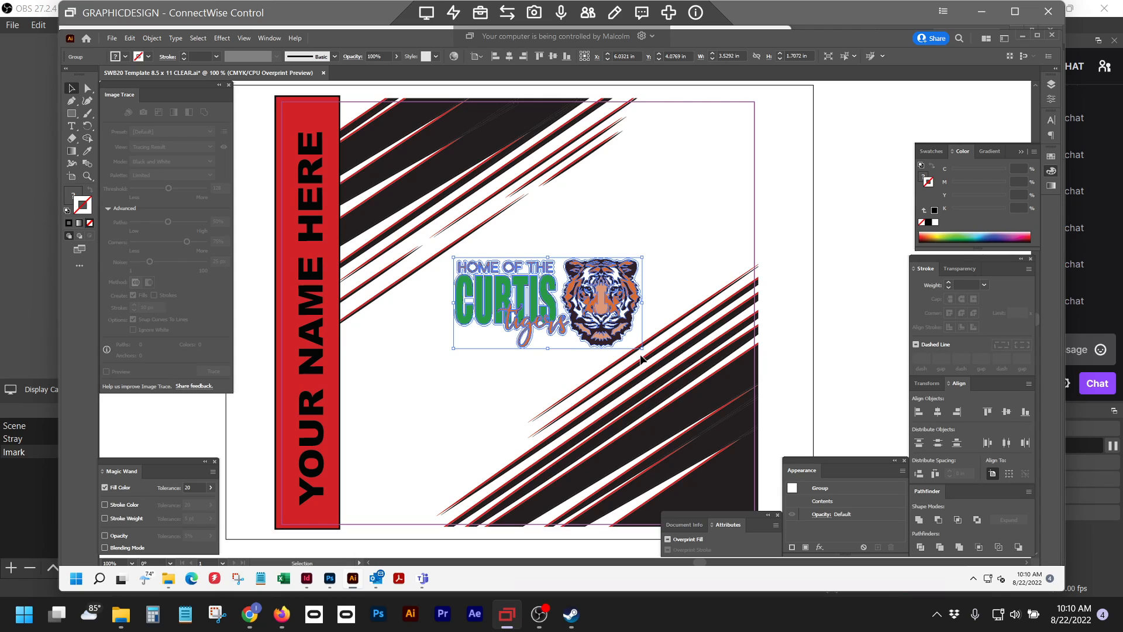
pyautogui.press('Left')
pyautogui.press('Left')
pyautogui.press('Left')
pyautogui.press('Up')
pyautogui.press('Up')
pyautogui.press('Up')
pyautogui.press('Left')
pyautogui.press('Left')
pyautogui.press('Left')
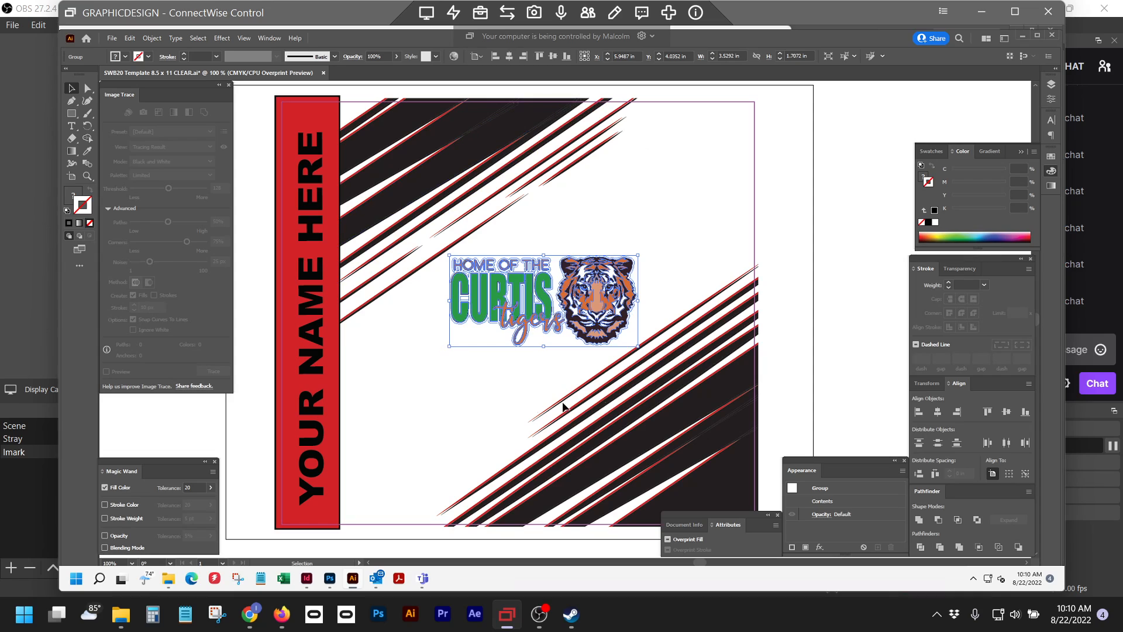
pyautogui.click(434, 413)
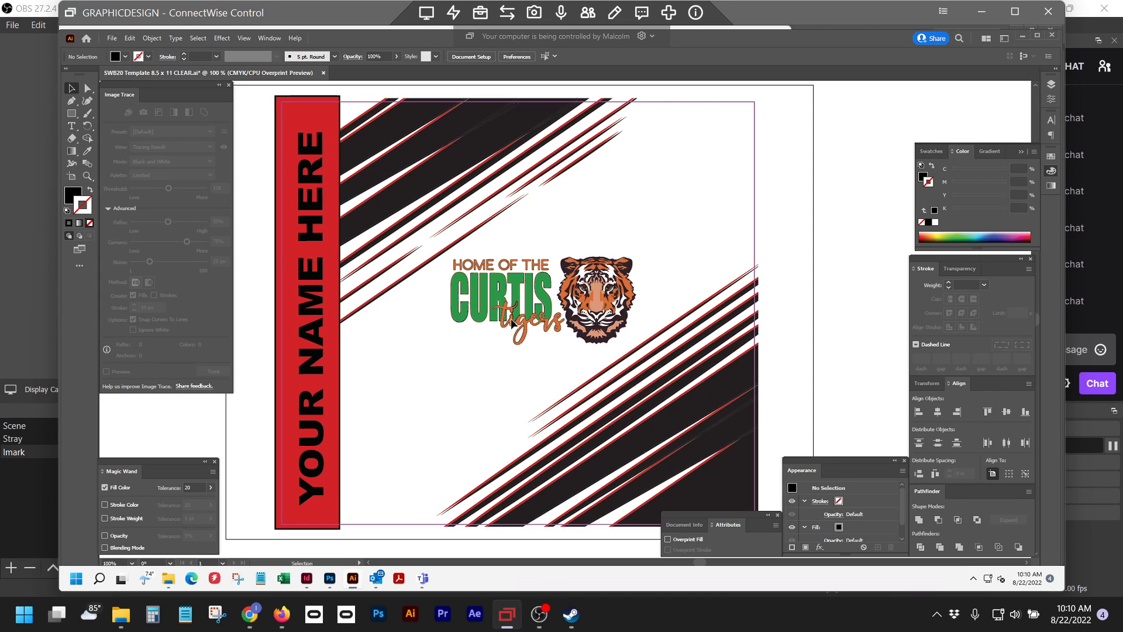
# Switch to Outlook, read the order details in the "Mega Dough FR - Curtis Elementary" email, and return to Illustrator.
pyautogui.click(377, 579)
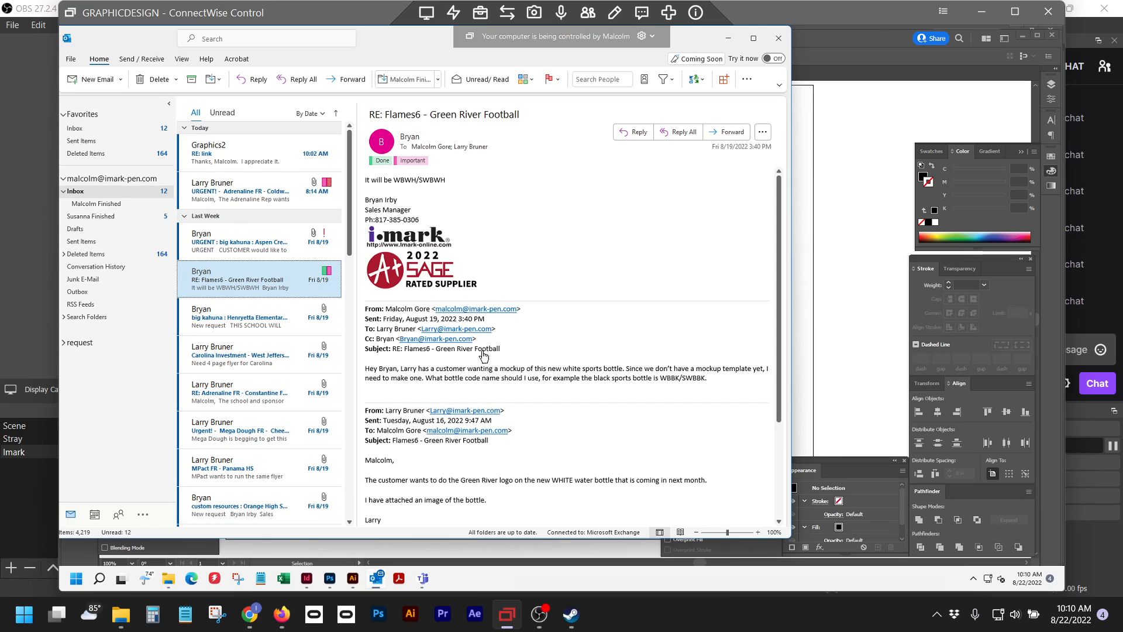
pyautogui.scroll(-10, 252, 295)
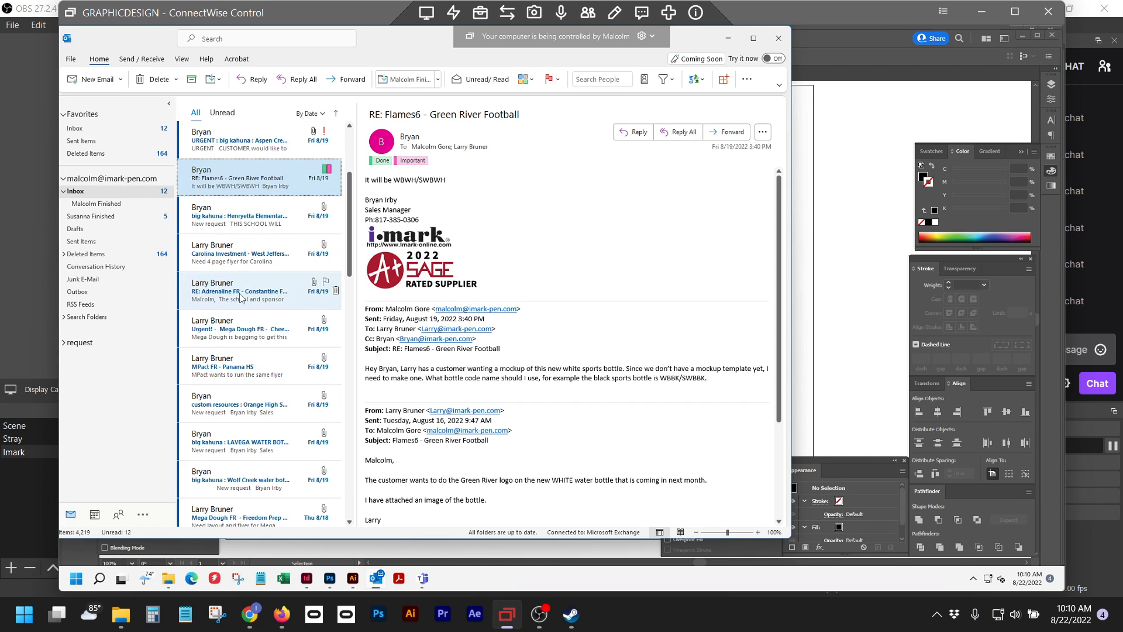
pyautogui.scroll(3, 240, 310)
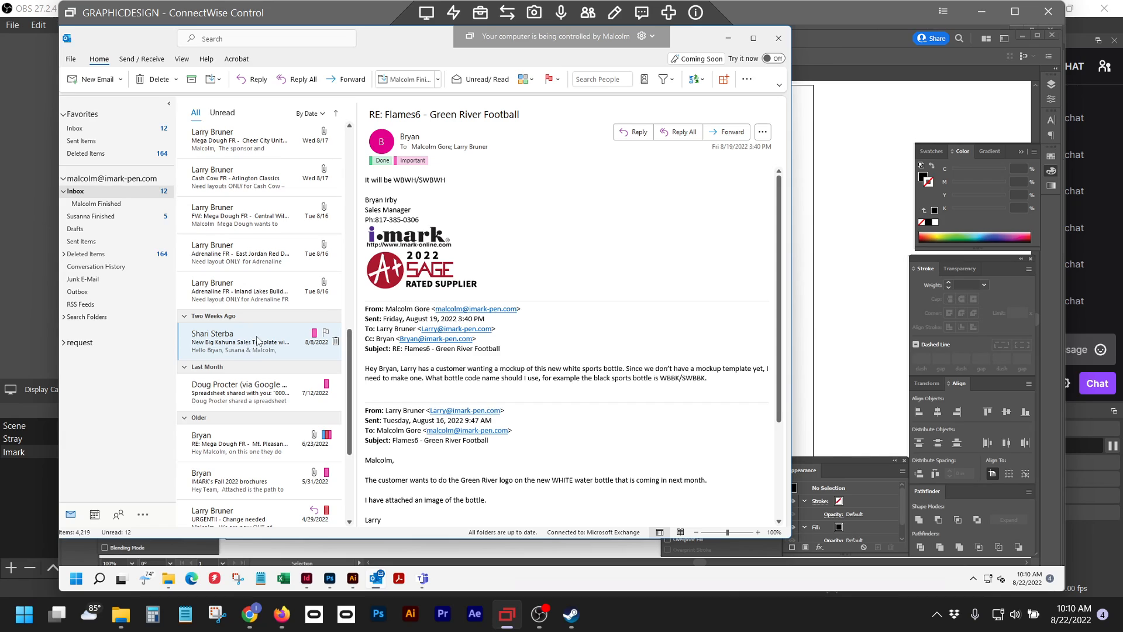
pyautogui.click(270, 225)
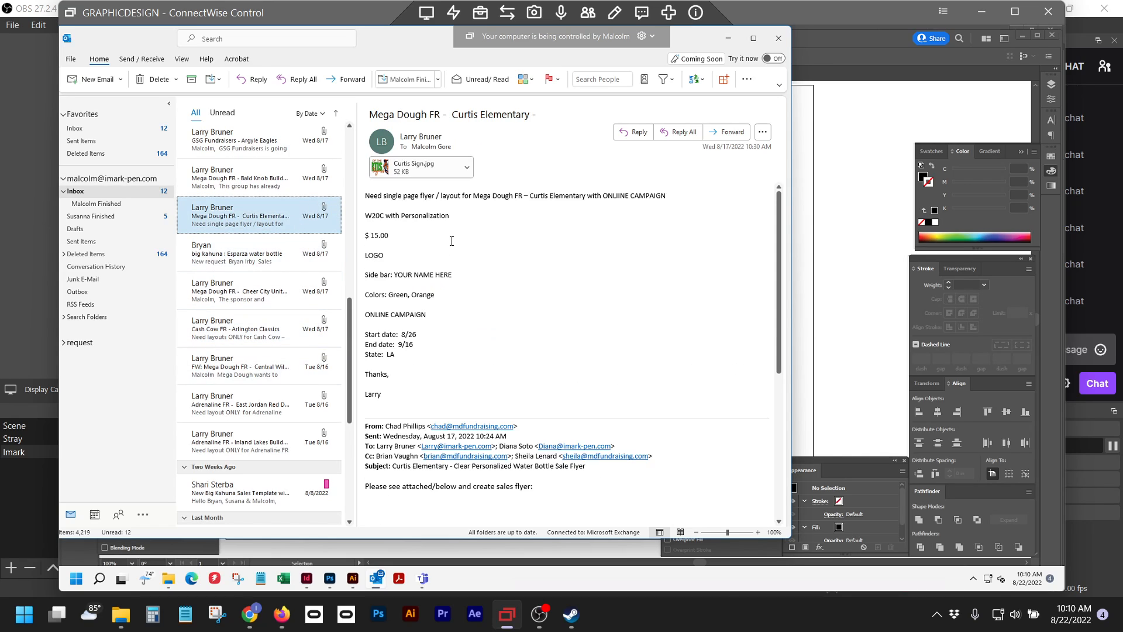
pyautogui.click(867, 245)
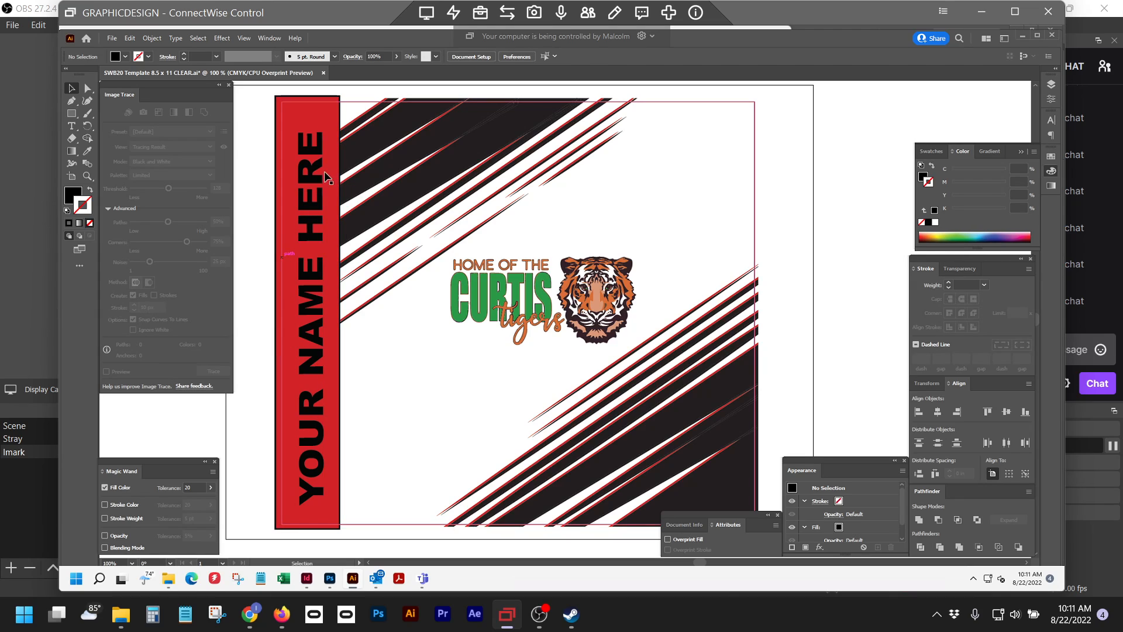
# Recolour the red sidebar behind YOUR NAME HERE with the orange sampled from the logo lettering, and give it a 2 pt black stroke.
pyautogui.click(316, 231)
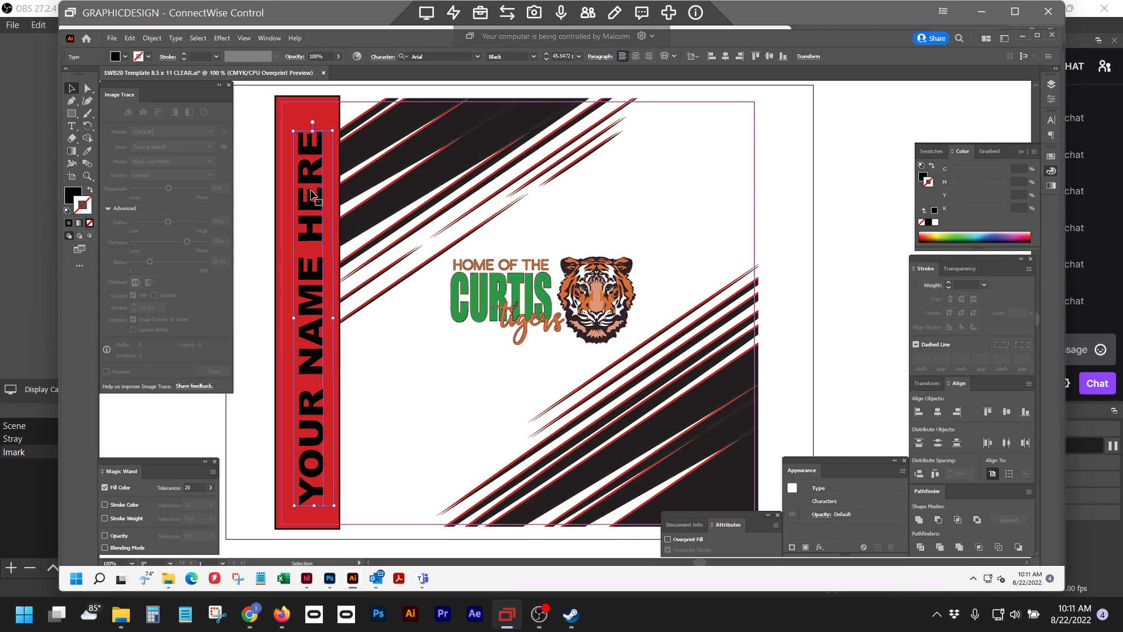
pyautogui.click(335, 101)
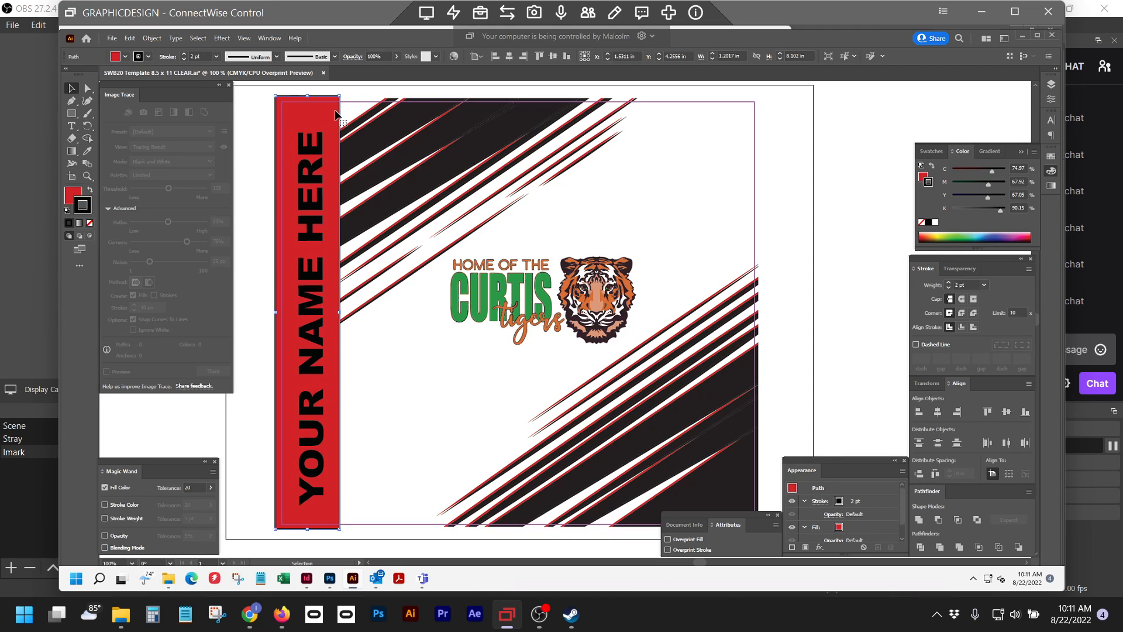
pyautogui.press('i')
pyautogui.click(486, 292)
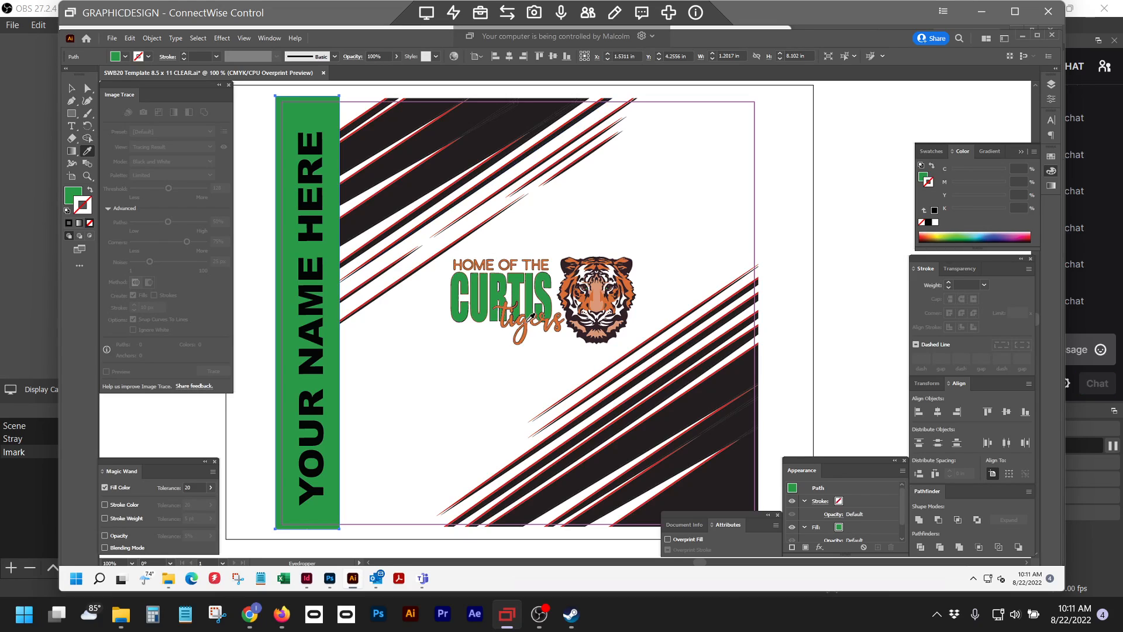
pyautogui.click(530, 318)
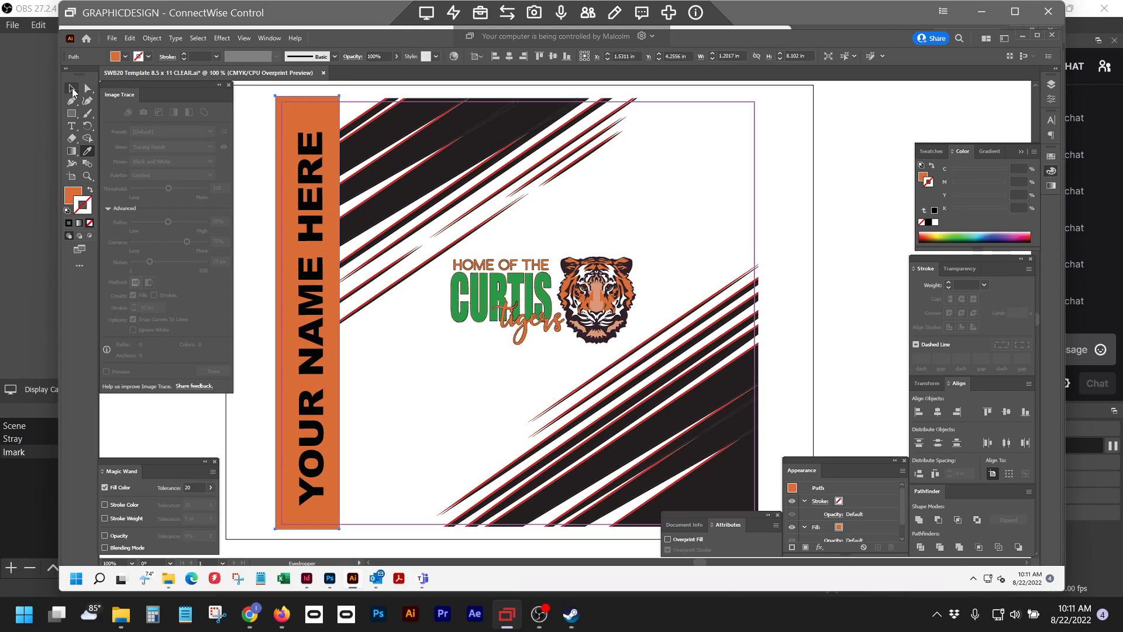
pyautogui.click(72, 88)
pyautogui.click(69, 223)
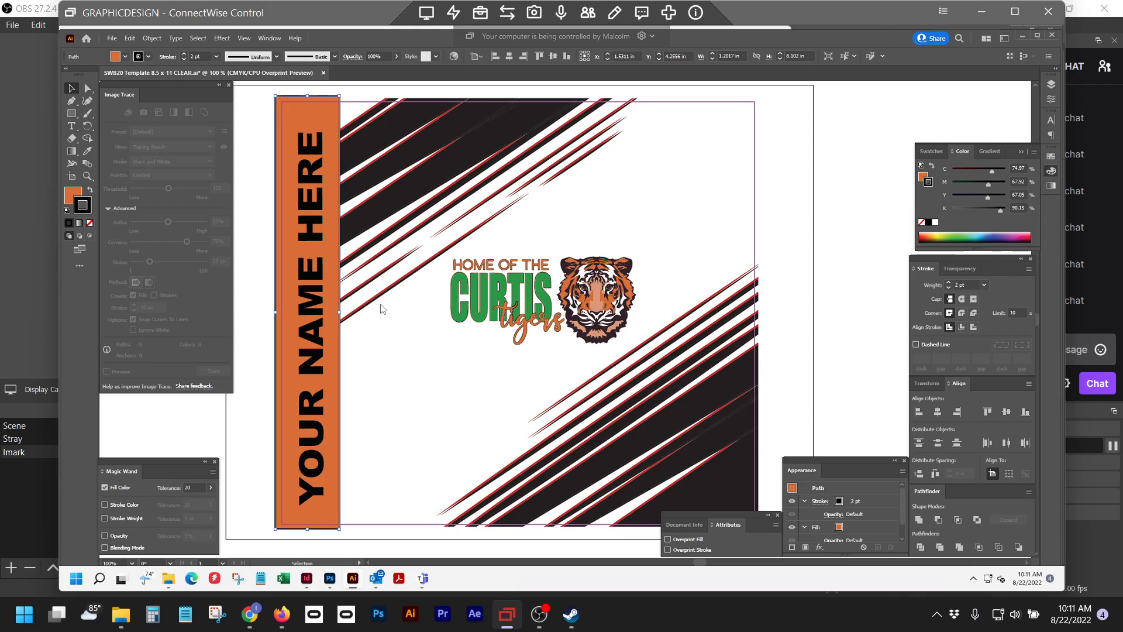
# Try to recolour the whole stripe group with the dark brown sampled from the tiger, and undo it.
pyautogui.click(345, 124)
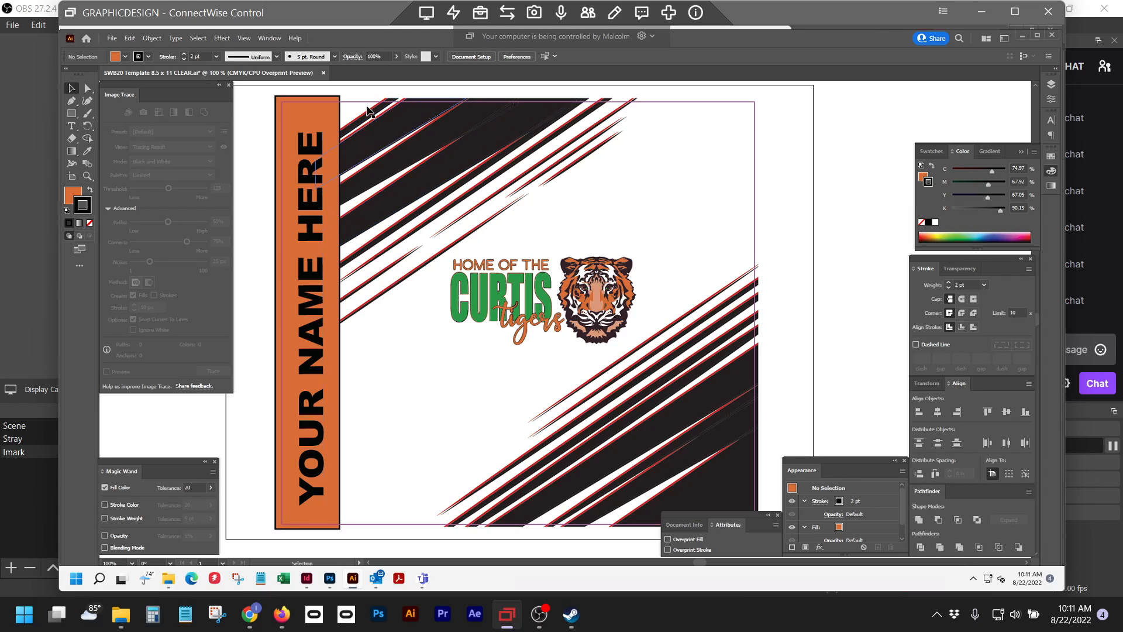
pyautogui.click(377, 145)
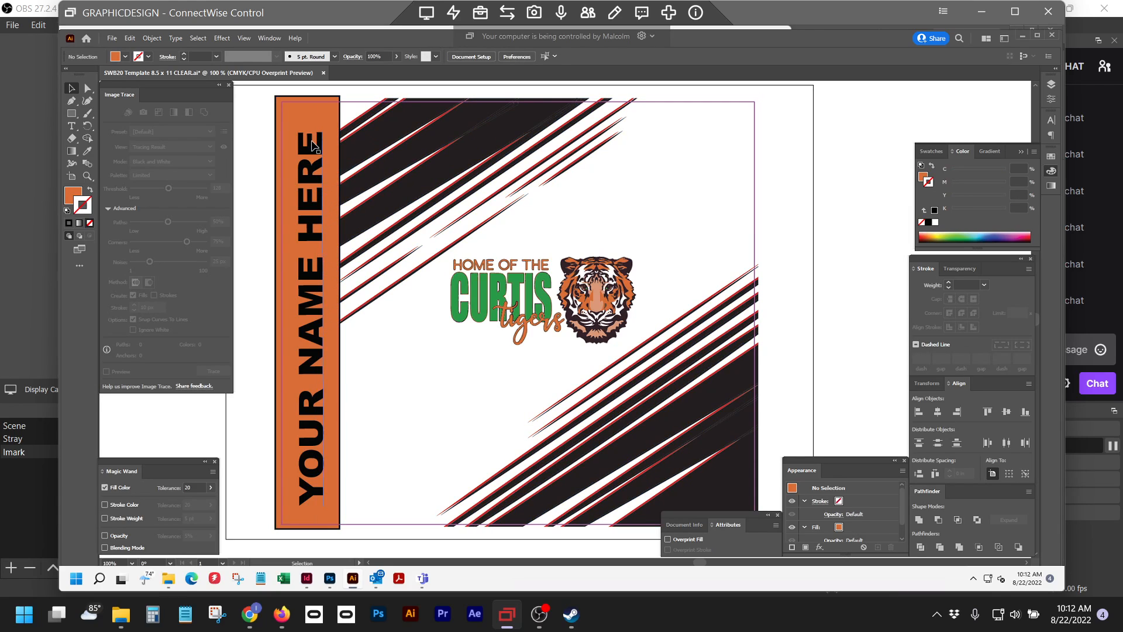
pyautogui.click(403, 173)
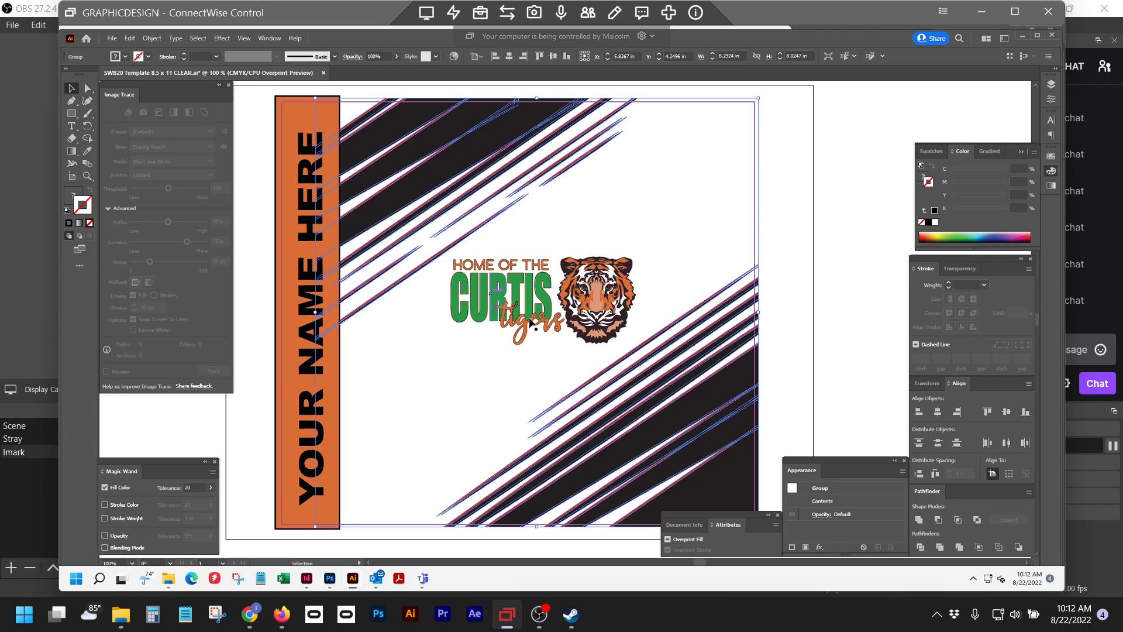
pyautogui.press('i')
pyautogui.click(589, 304)
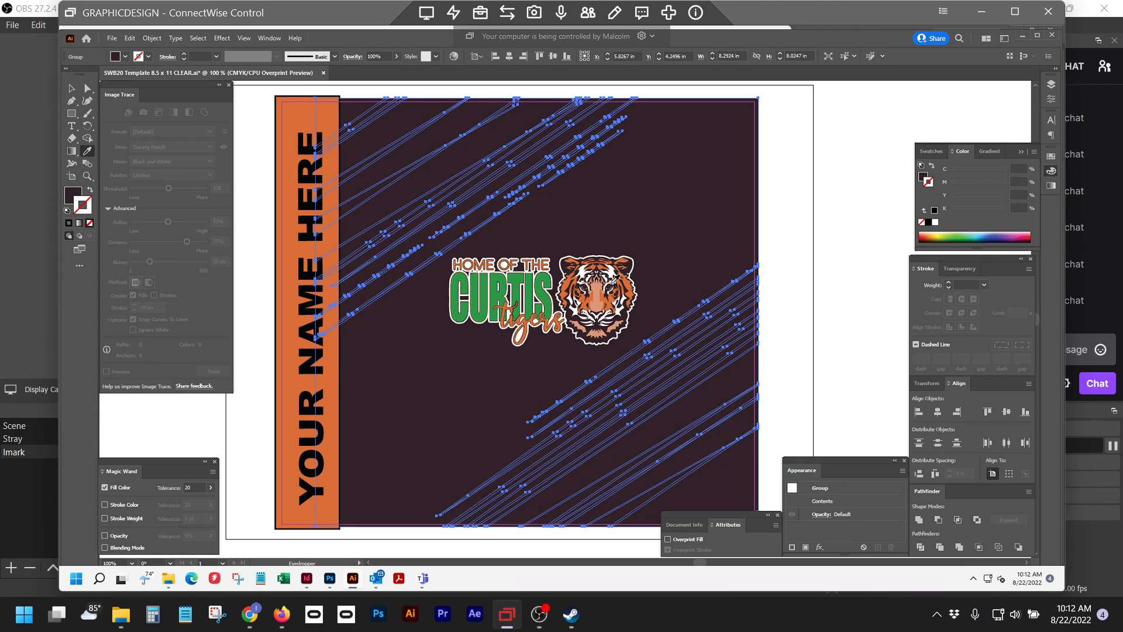
pyautogui.hotkey('ctrl', 'z')
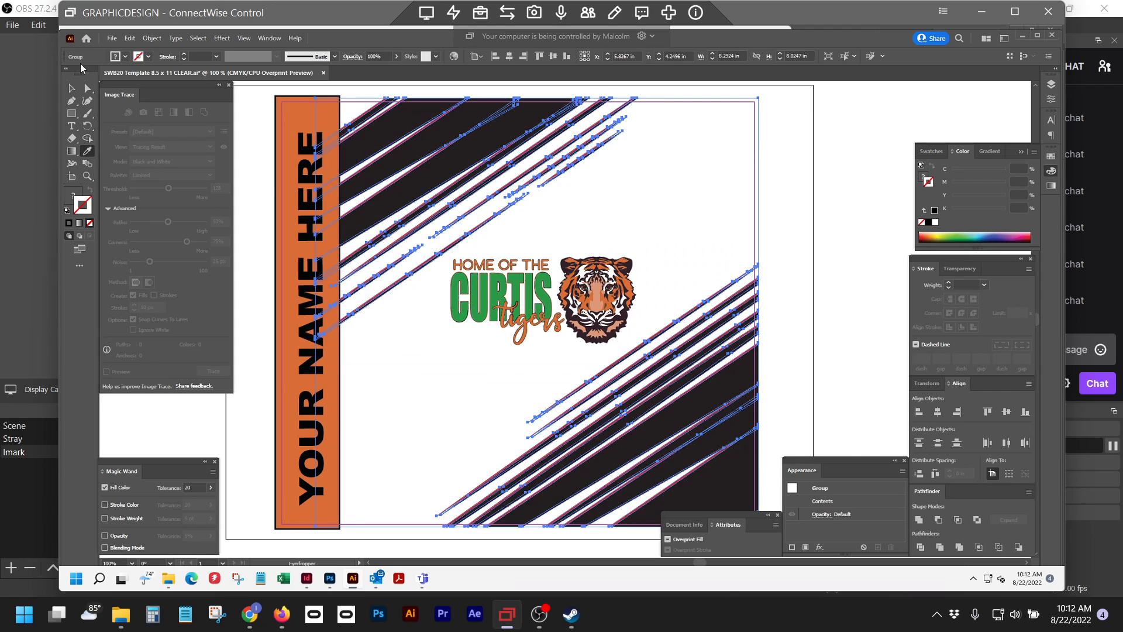
pyautogui.press('v')
pyautogui.click(403, 373)
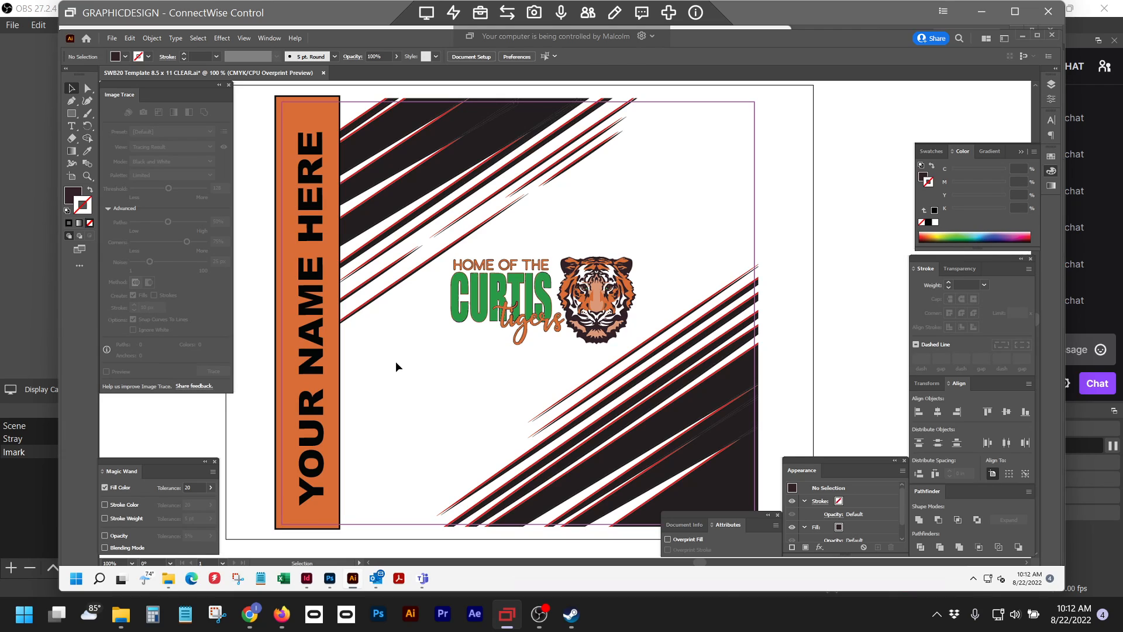
# Select all the red stripe accents by matching fill colour and recolour them with the orange sampled from the tiger.
pyautogui.press('y')
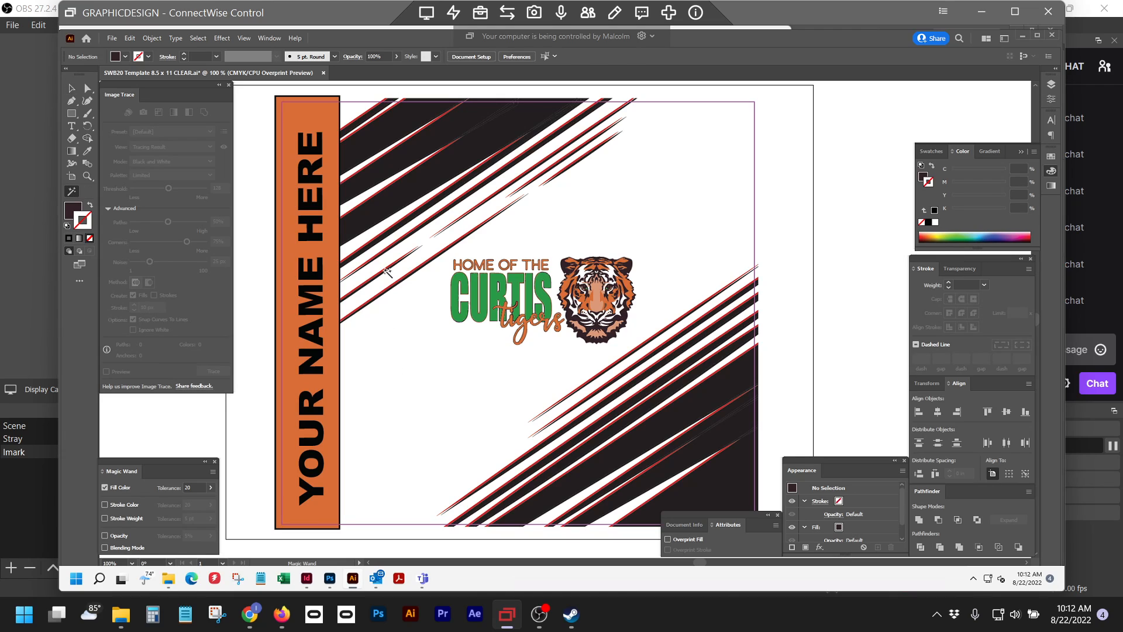
pyautogui.click(369, 113)
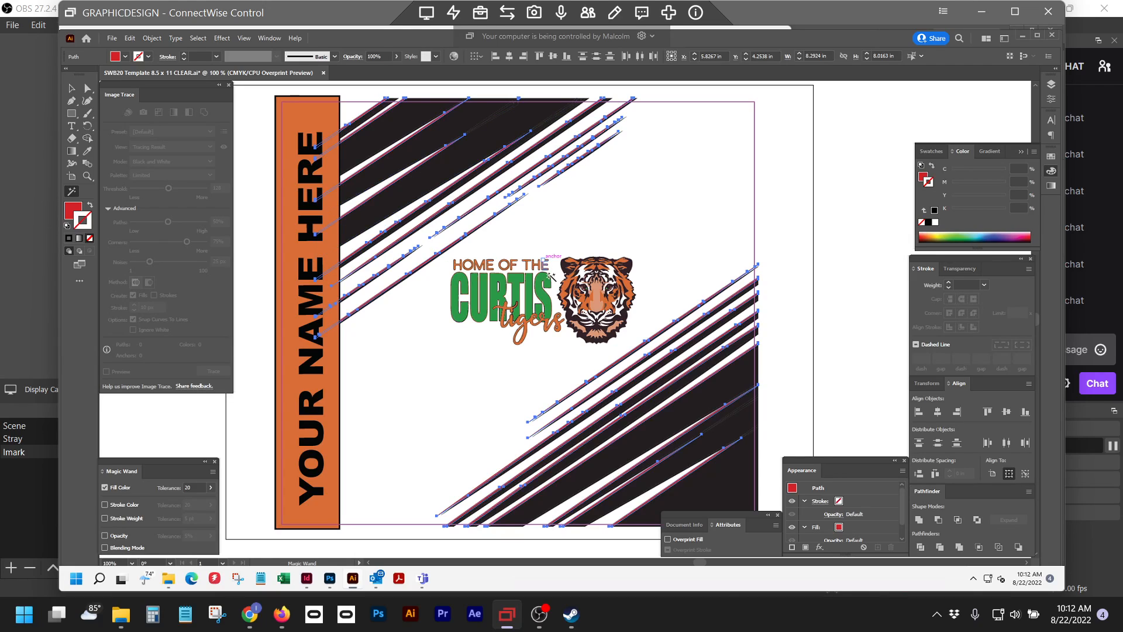
pyautogui.press('i')
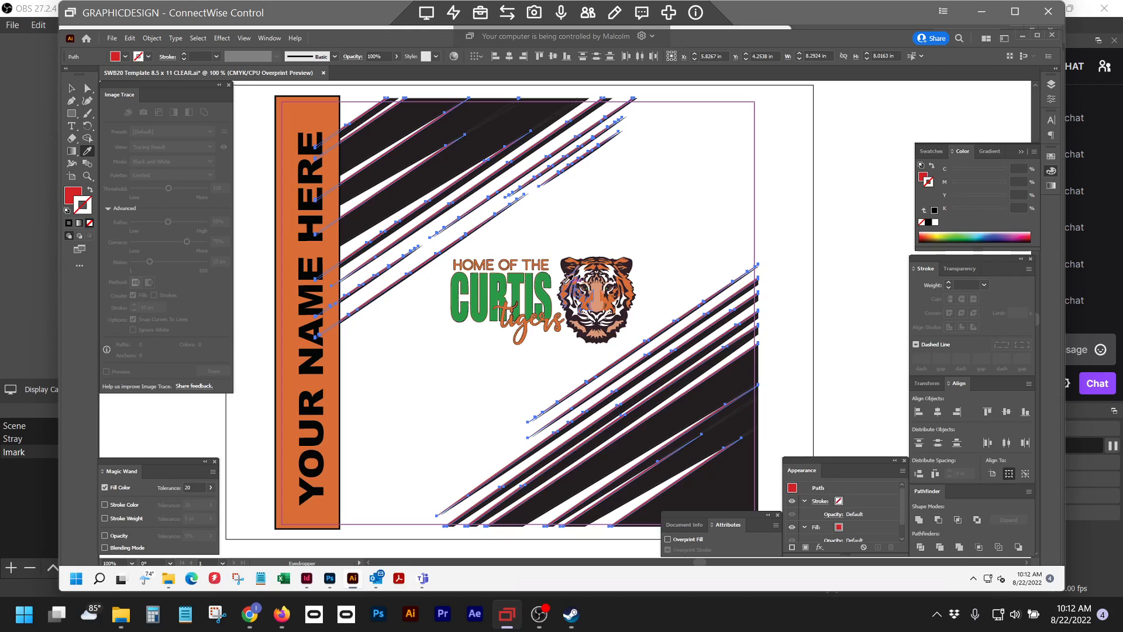
pyautogui.click(576, 293)
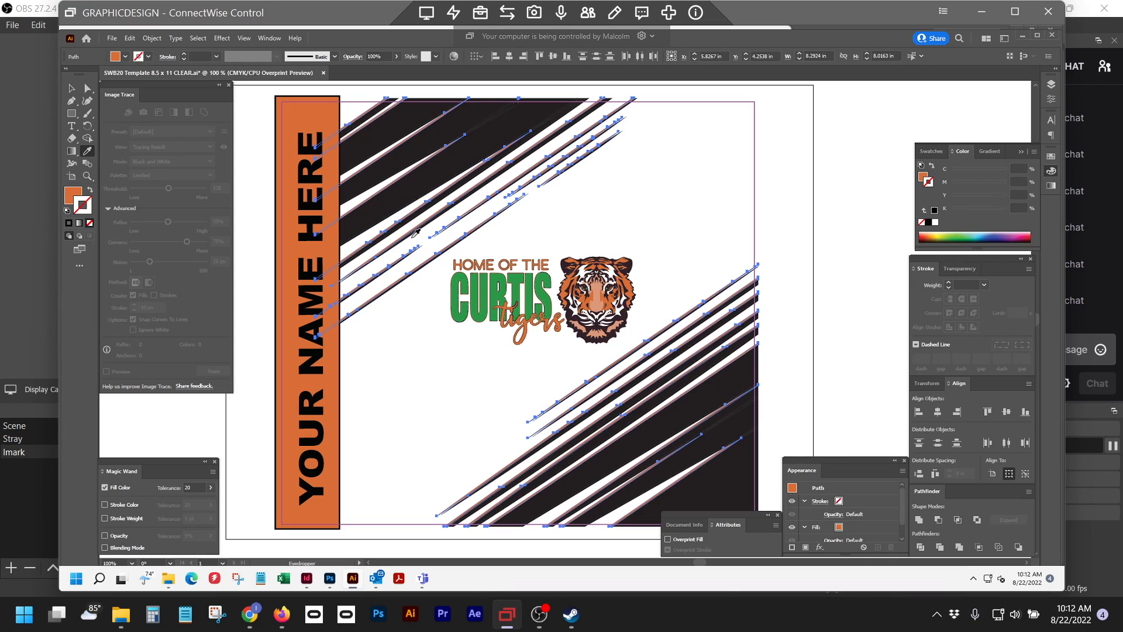
# Select all the black stripes by matching fill colour, recolour them with the green sampled from the CURTIS lettering, and deselect.
pyautogui.press('y')
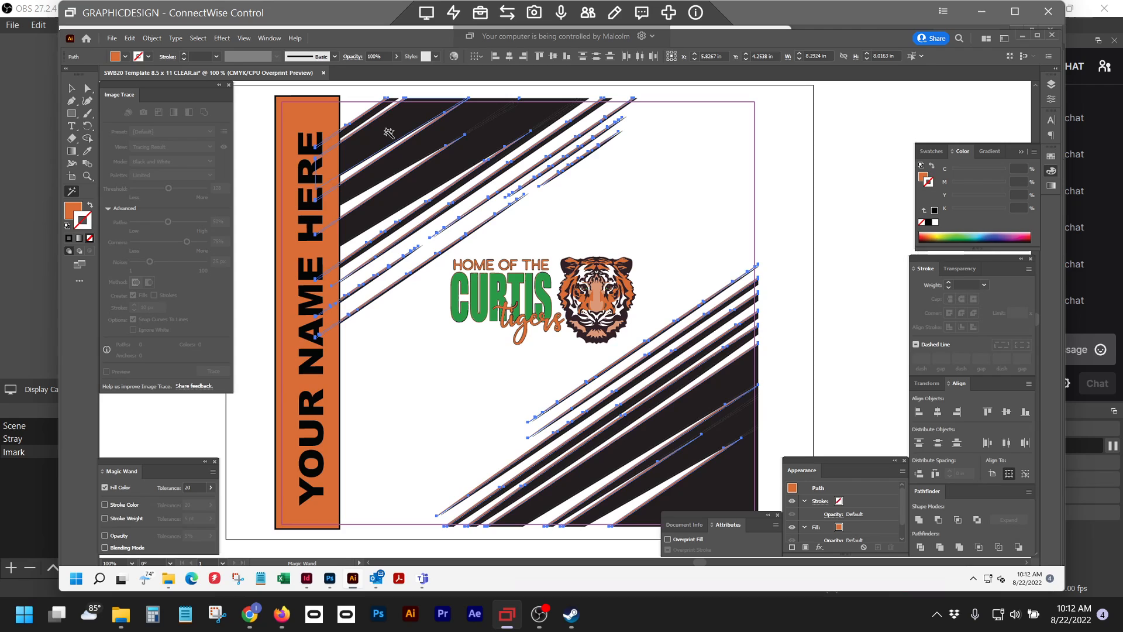
pyautogui.click(389, 135)
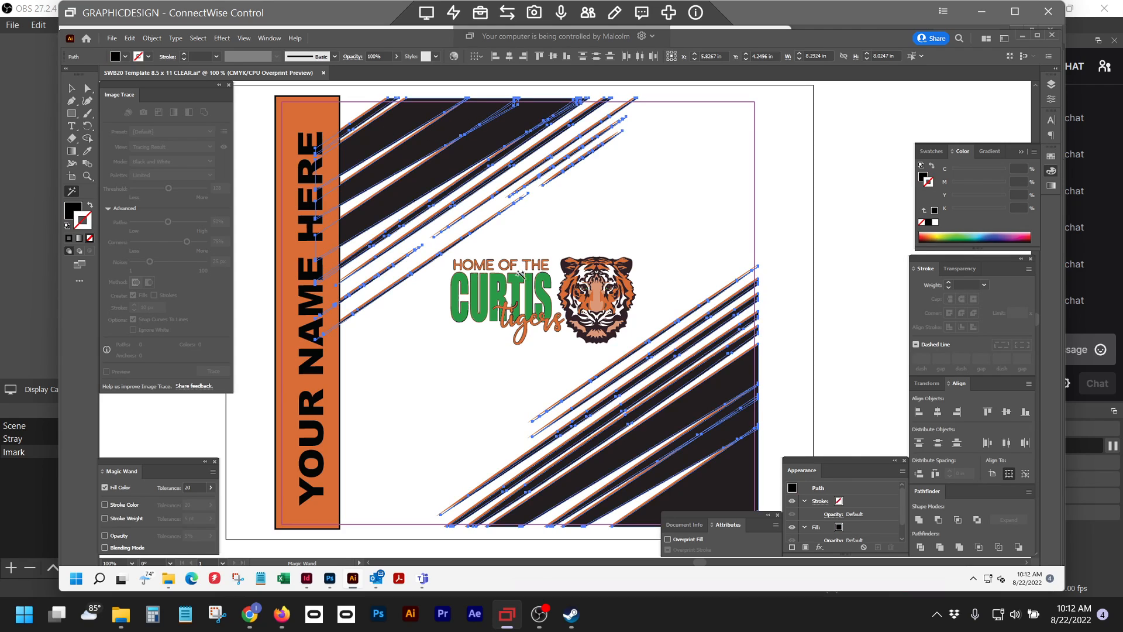
pyautogui.press('i')
pyautogui.click(502, 291)
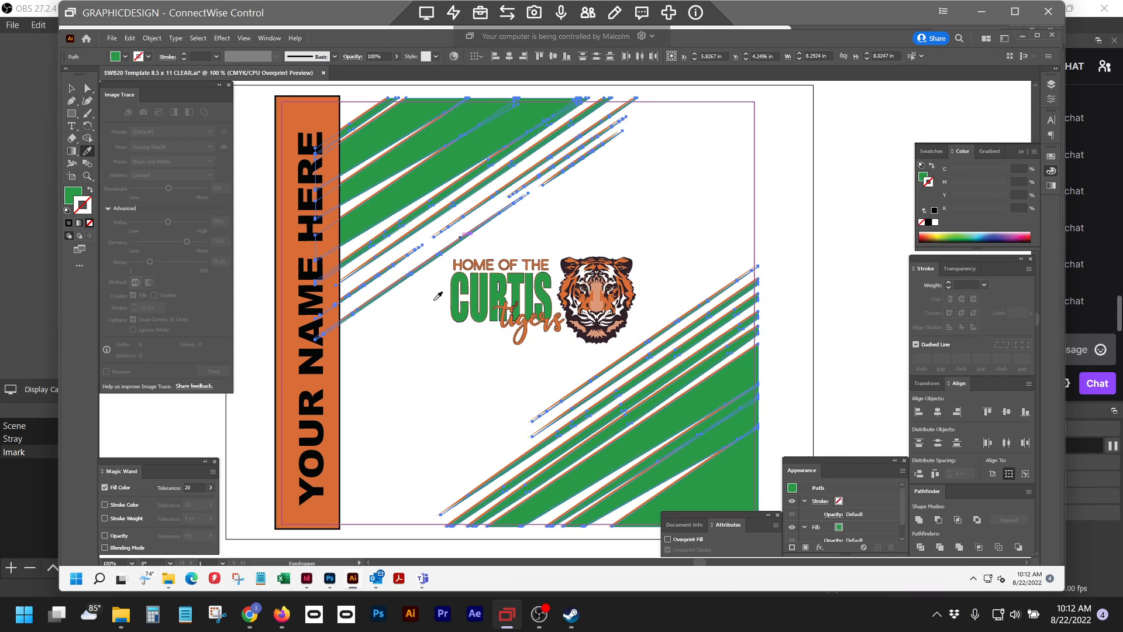
pyautogui.press('v')
pyautogui.click(408, 371)
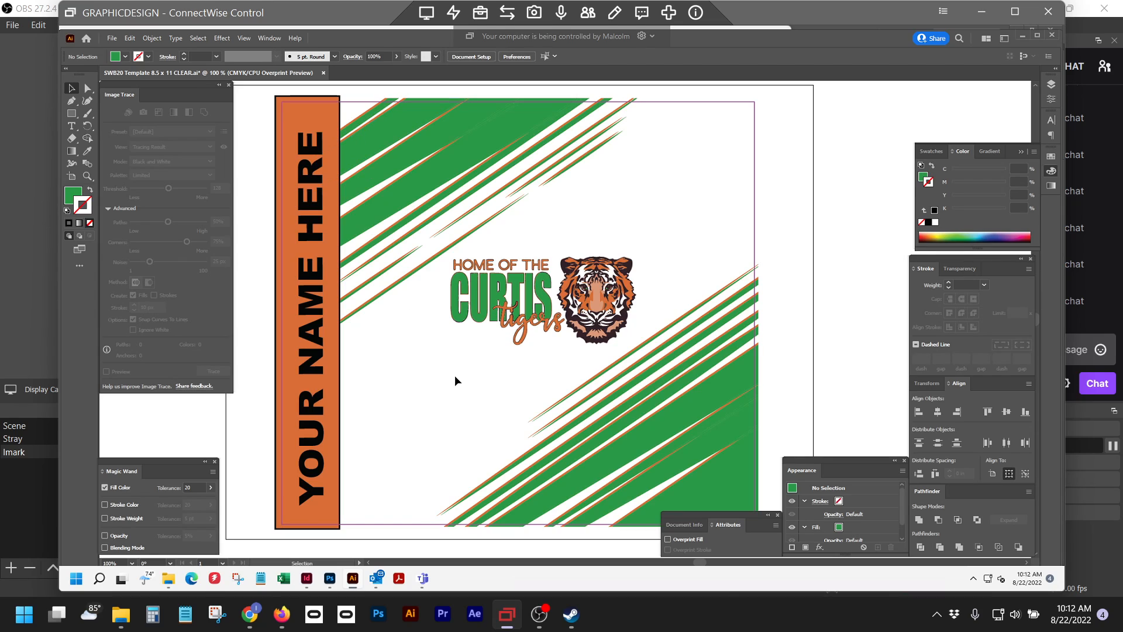
# Recolour only the orange stripe accents with the tiger's dark brown, briefly hiding the sidebar and logo to drop them from the selection.
pyautogui.press('y')
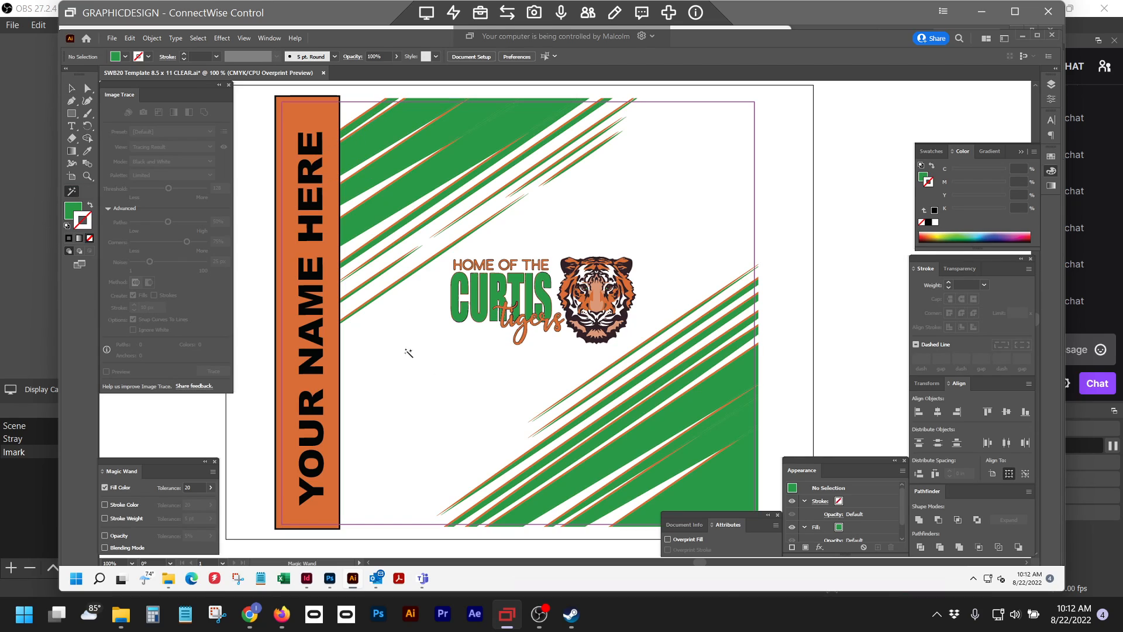
pyautogui.click(364, 117)
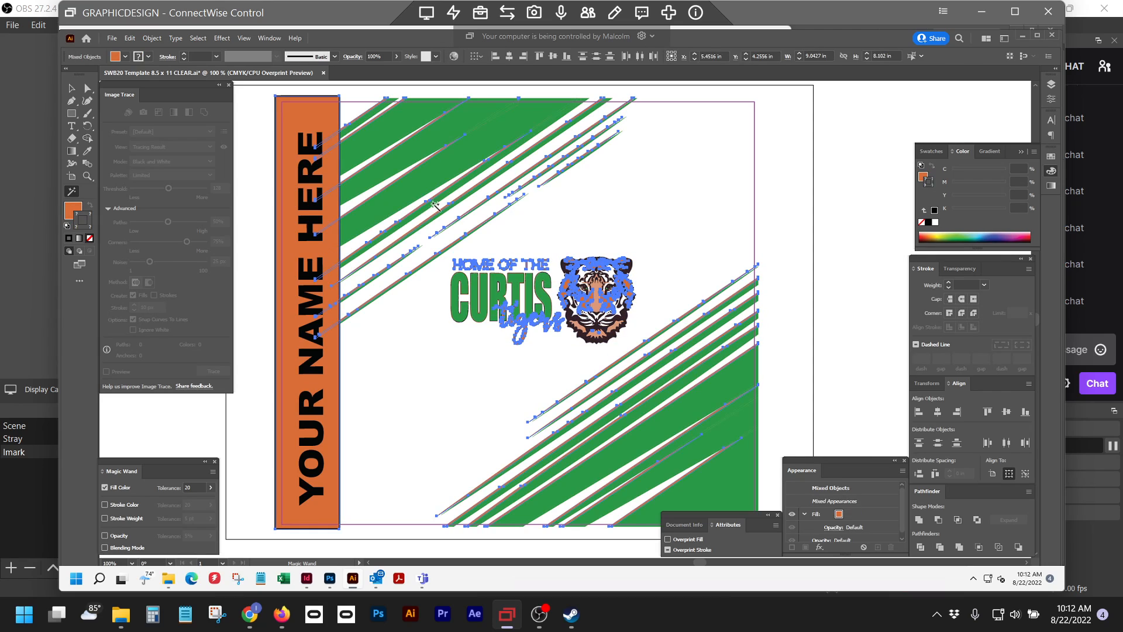
pyautogui.click(1051, 84)
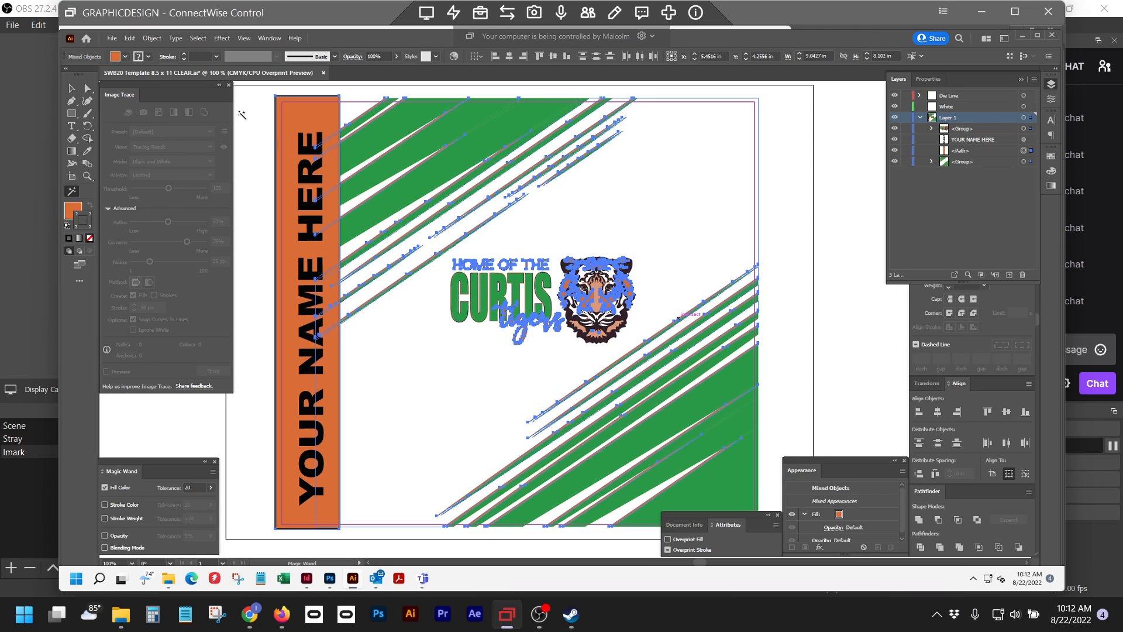
pyautogui.click(894, 150)
pyautogui.click(894, 129)
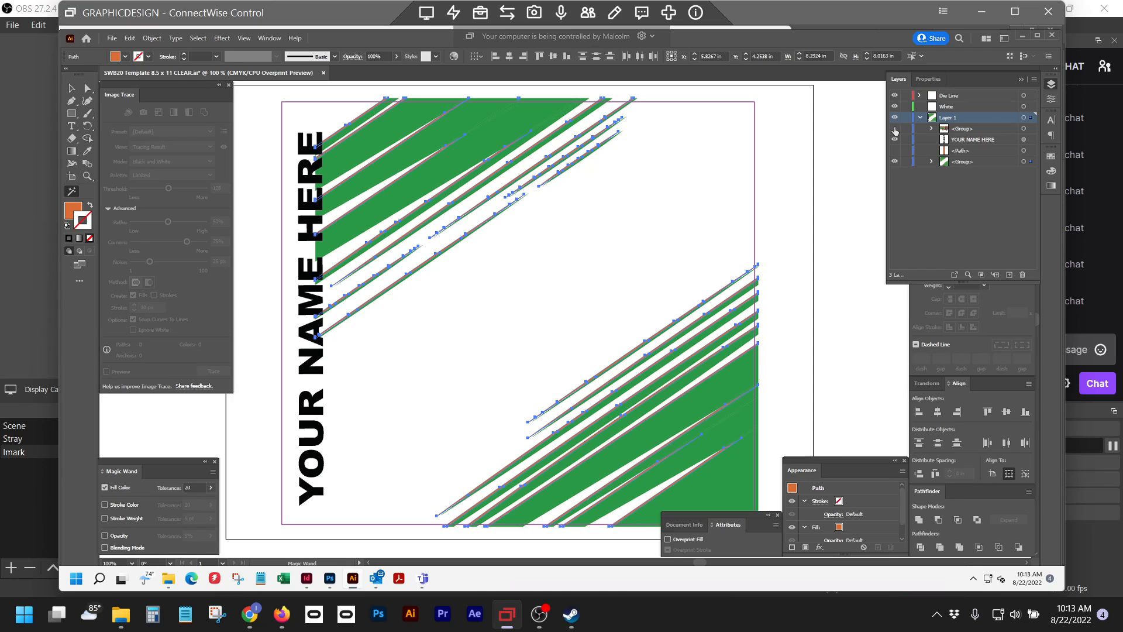
pyautogui.click(894, 128)
pyautogui.click(894, 150)
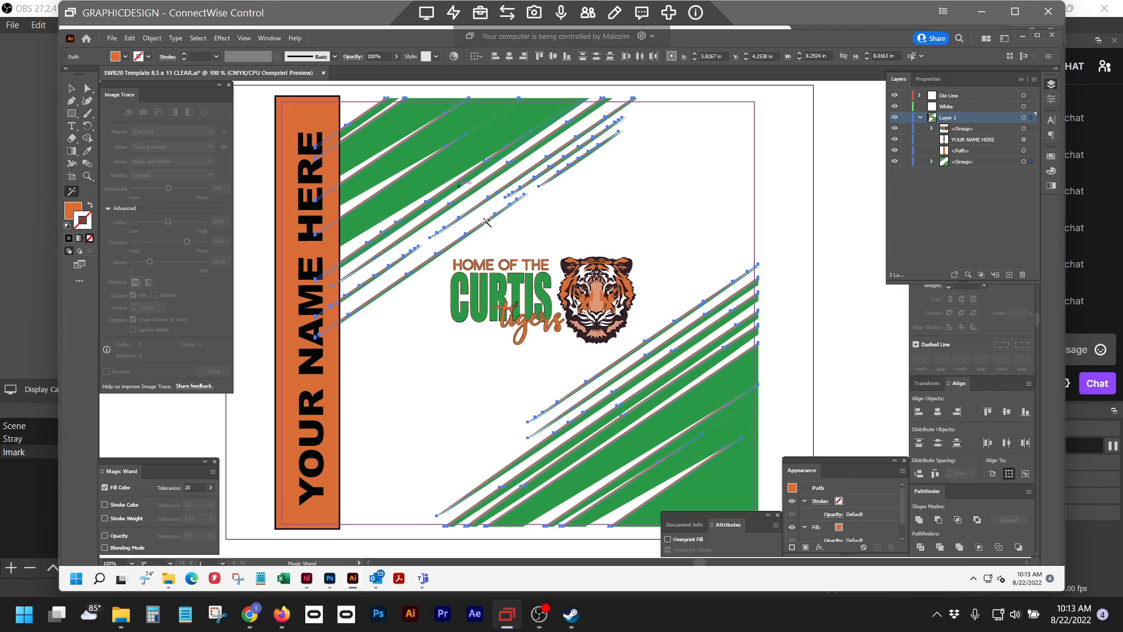
pyautogui.press('i')
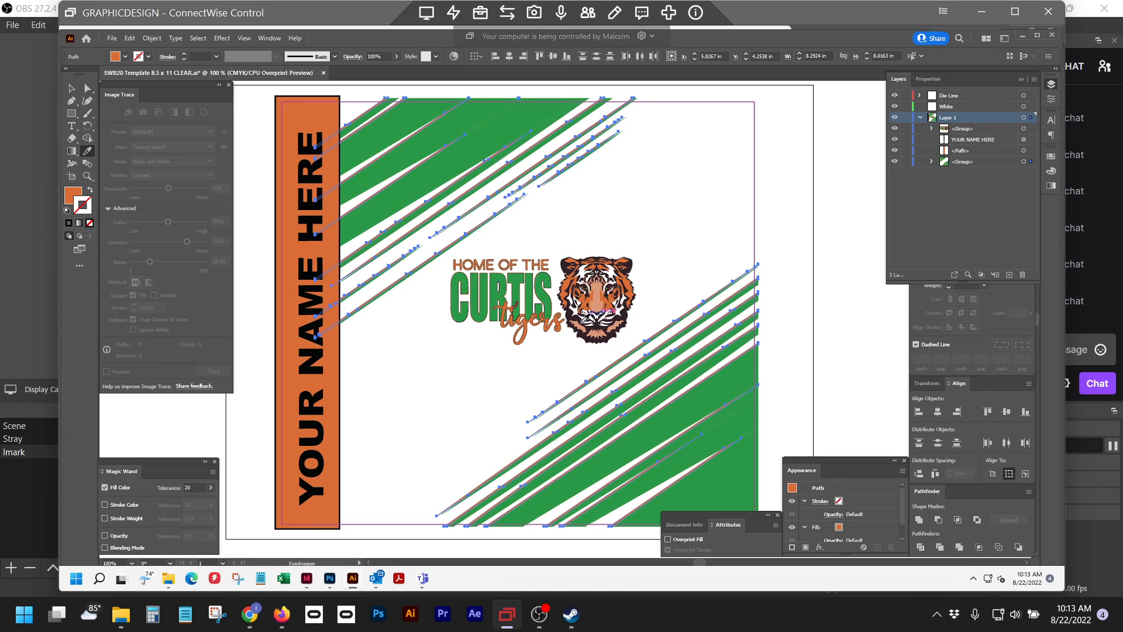
pyautogui.click(562, 306)
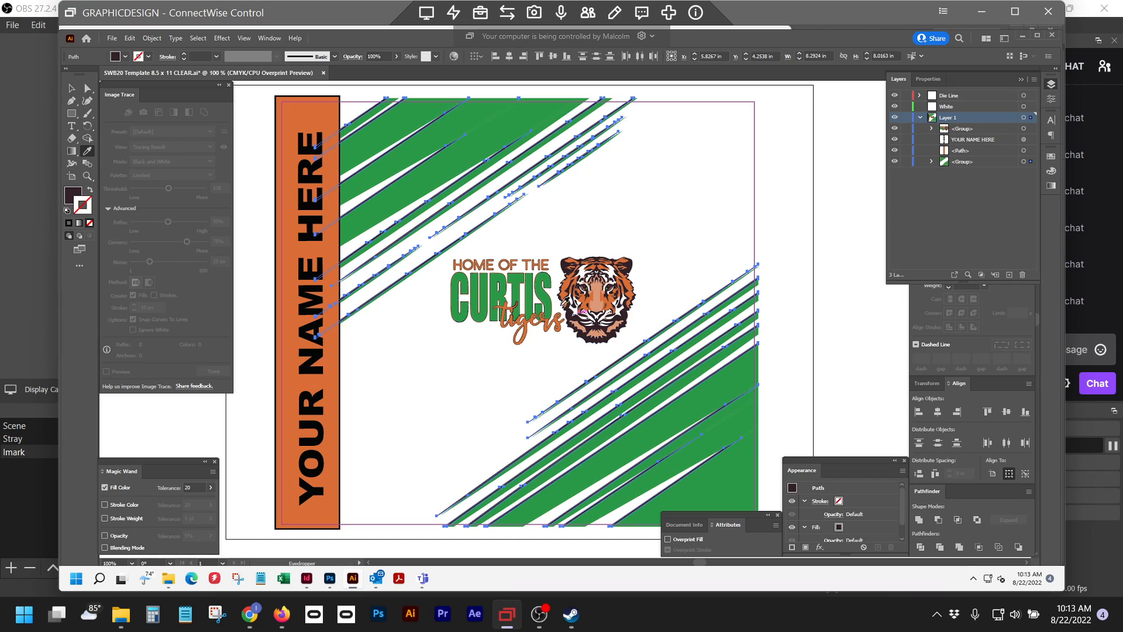
pyautogui.click(72, 88)
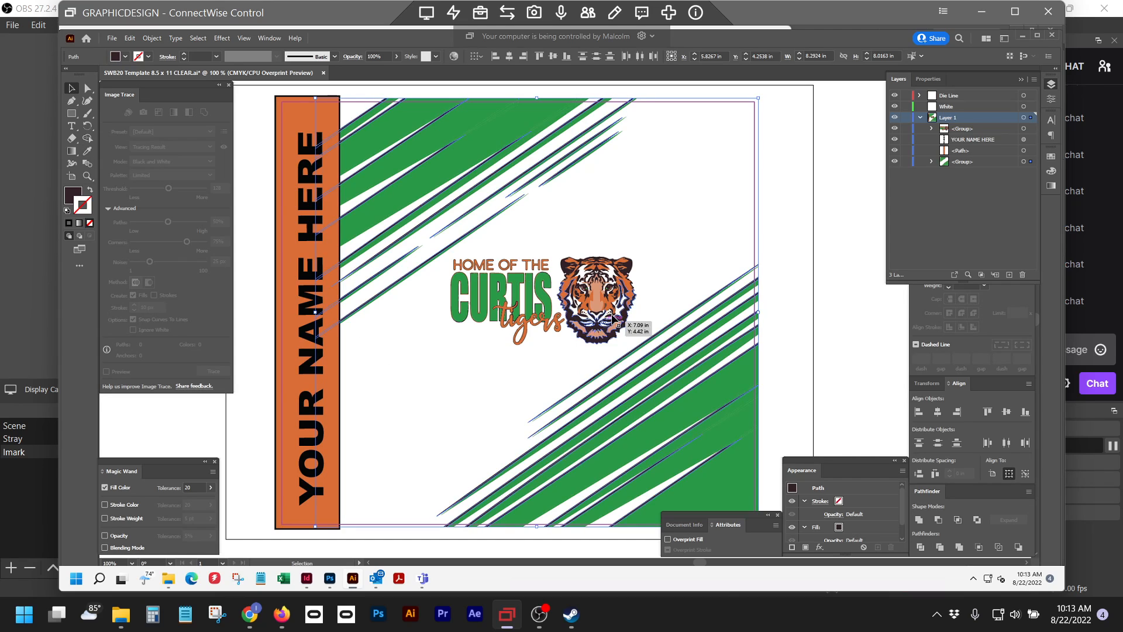
# Deselect the artwork and maximize the ConnectWise Control remote session window.
pyautogui.click(454, 368)
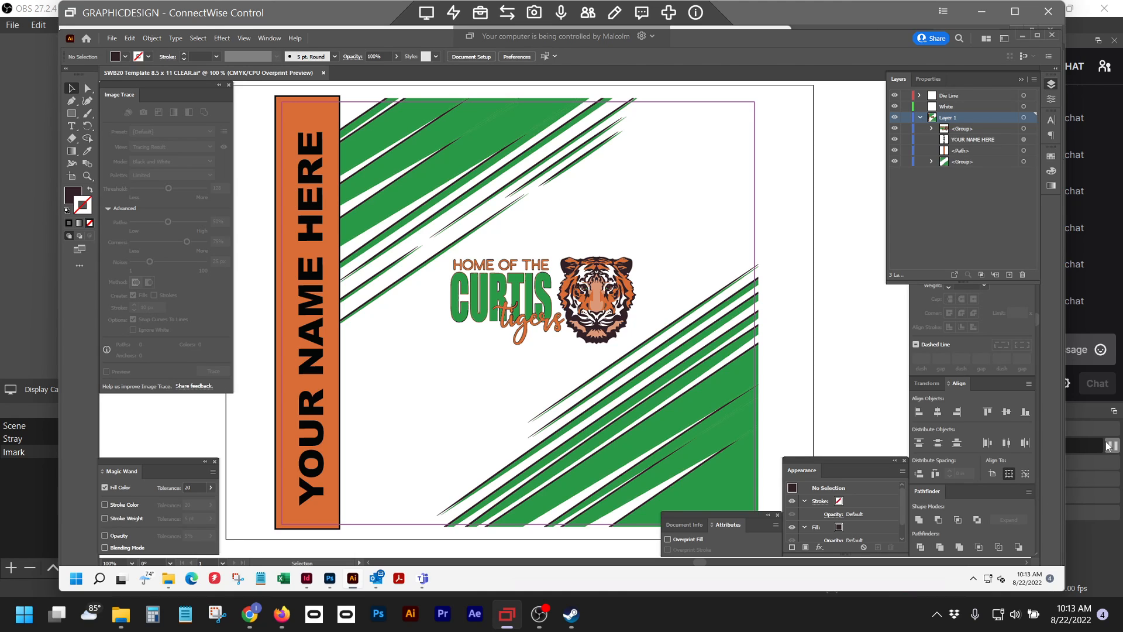
pyautogui.click(1113, 446)
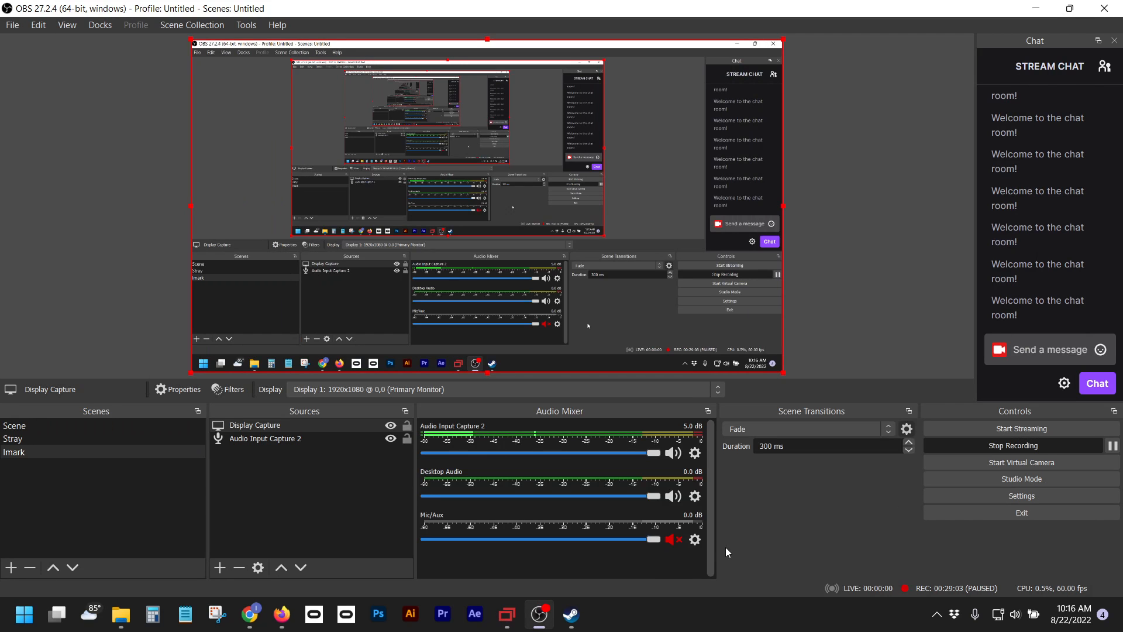
pyautogui.click(506, 614)
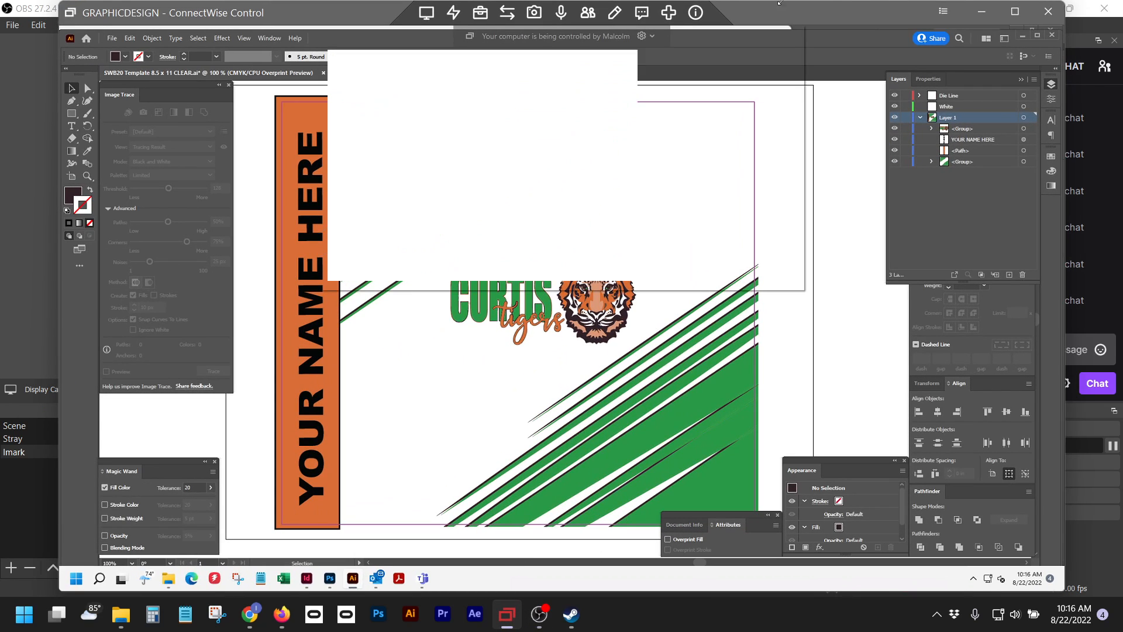
pyautogui.click(1013, 11)
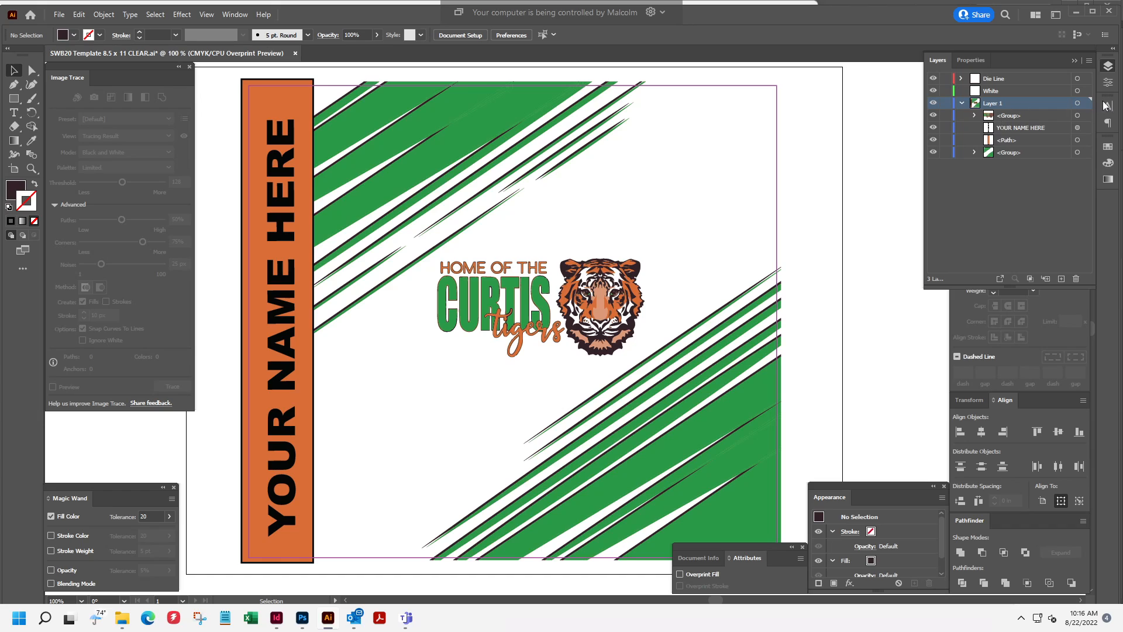
# Copy all Layer 1 artwork in place onto the White layer and hide Layer 1.
pyautogui.click(1084, 106)
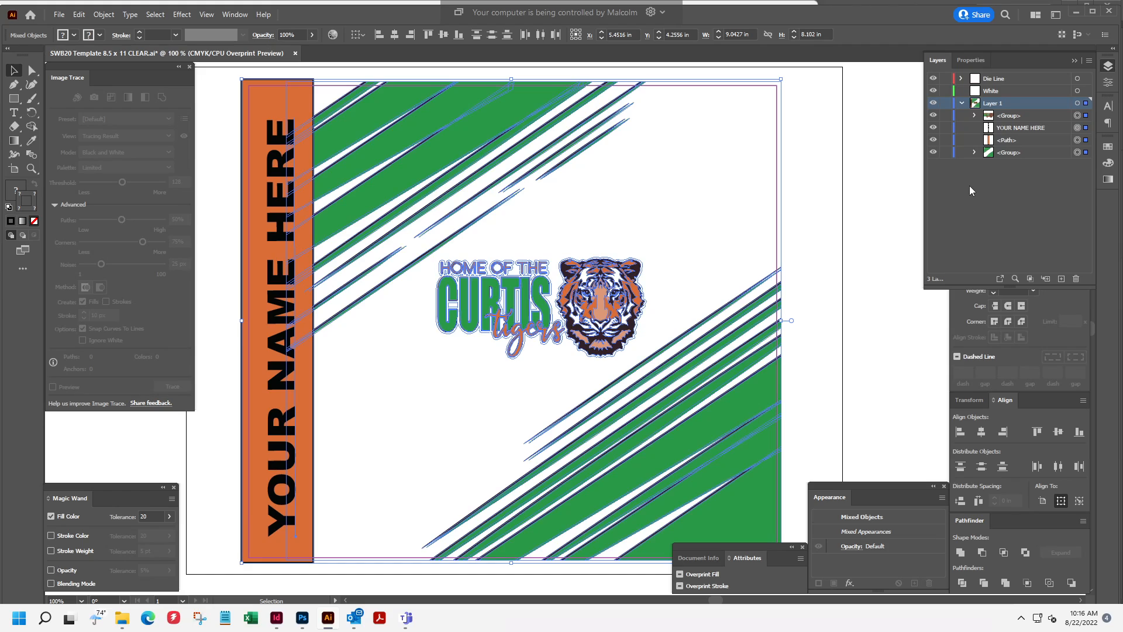
pyautogui.hotkey('ctrl', 'b')
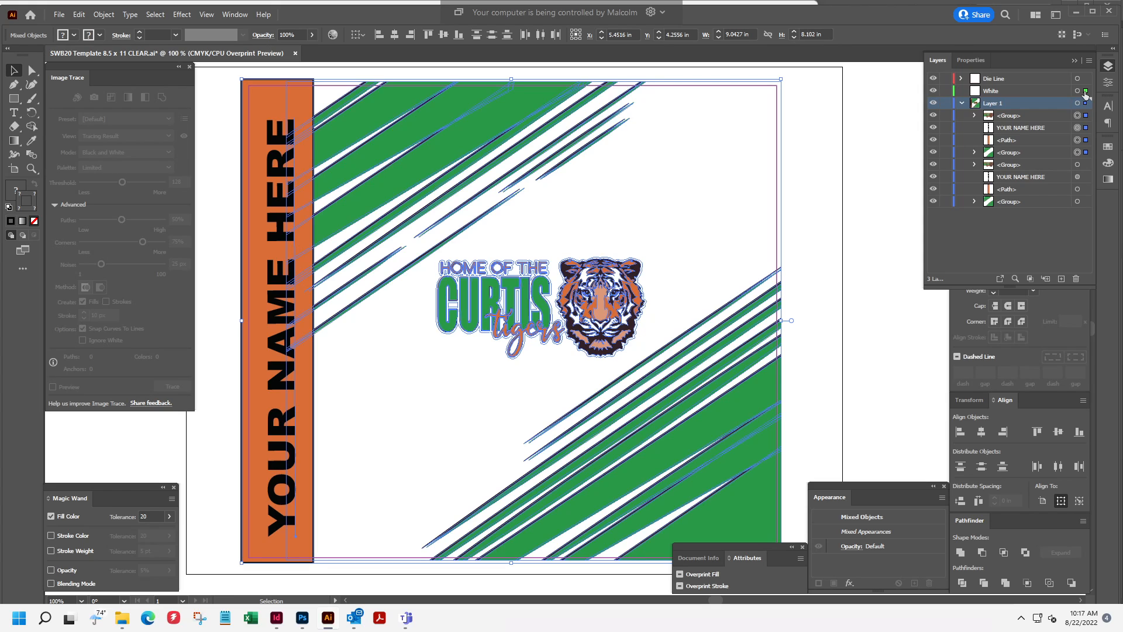
pyautogui.moveTo(1085, 95); pyautogui.dragTo(1086, 93)
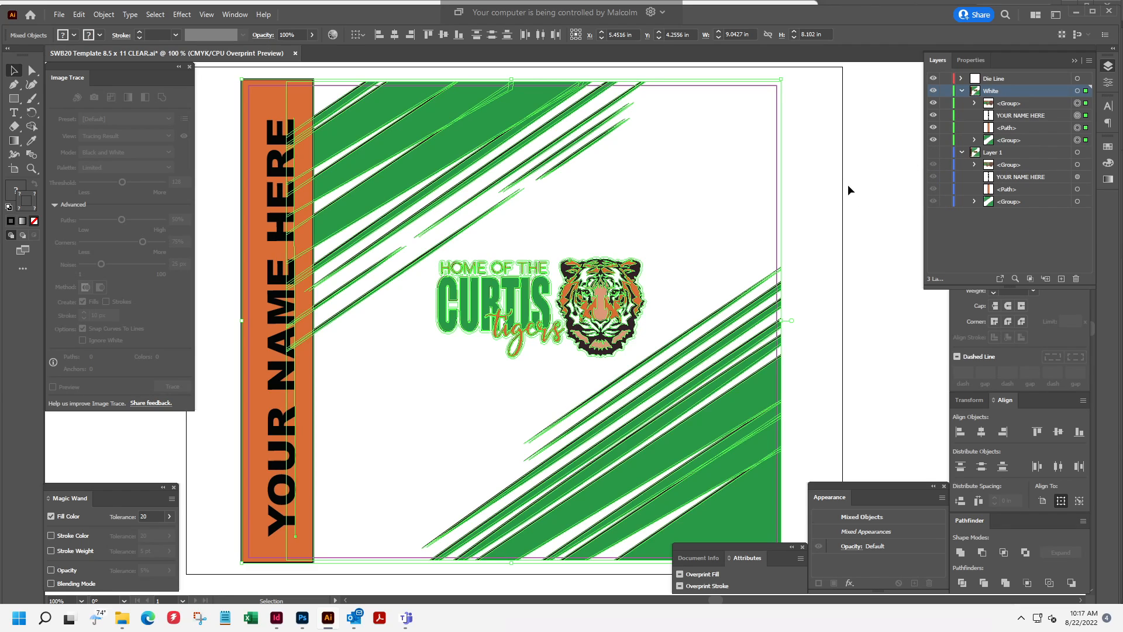
pyautogui.click(872, 192)
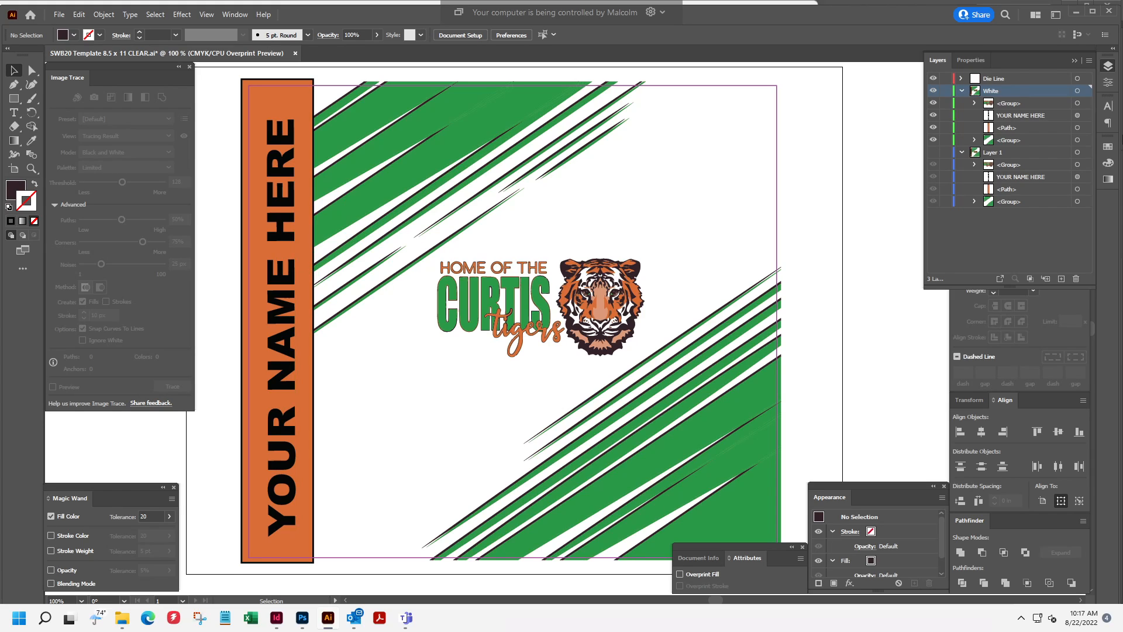
# Inspect the name, color type and CMYK settings of the magenta White swatch without changing them.
pyautogui.click(1107, 146)
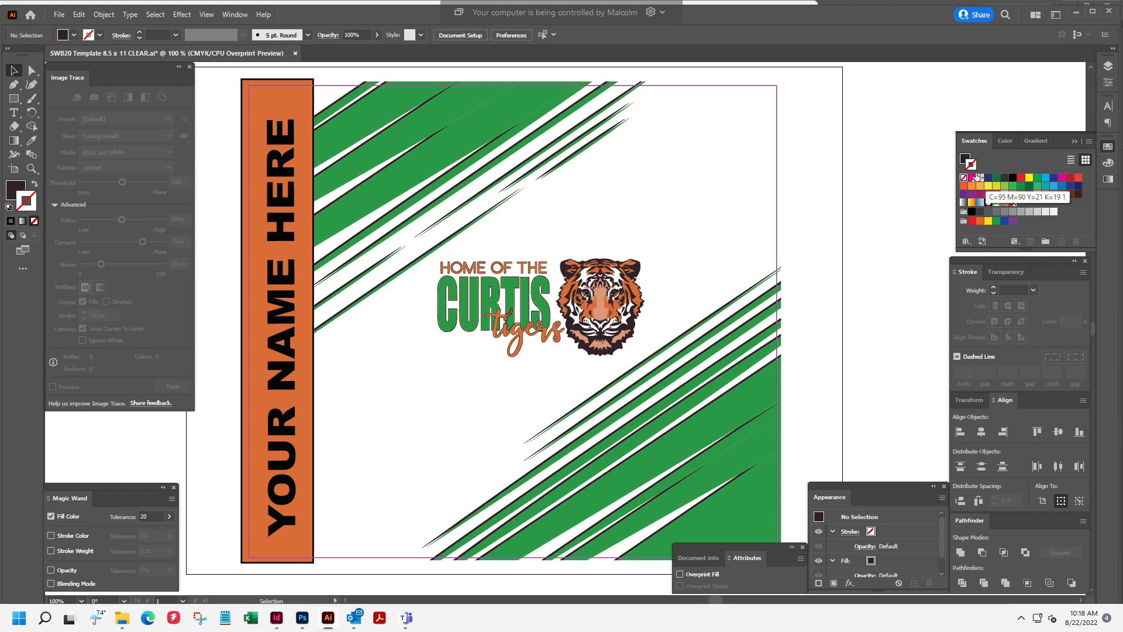
pyautogui.doubleClick(972, 177)
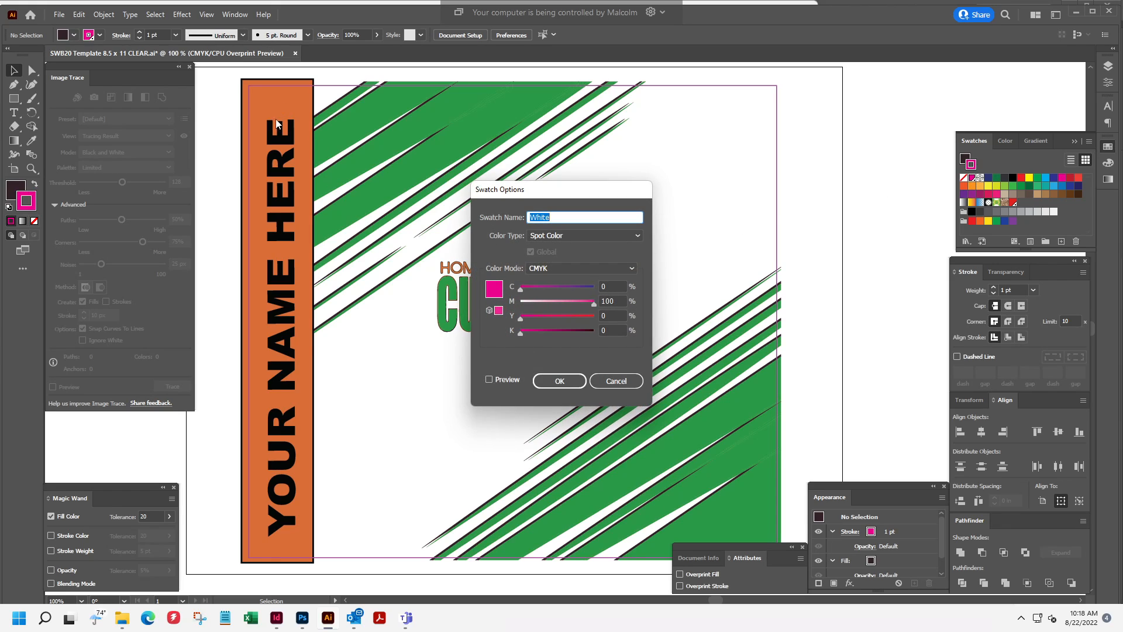
pyautogui.click(568, 217)
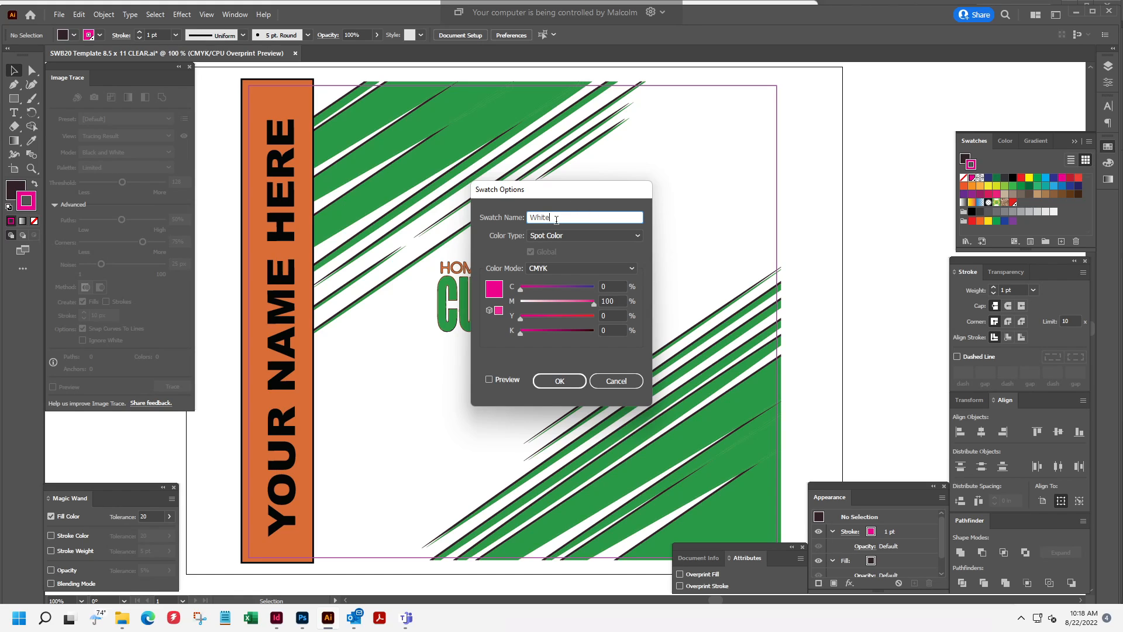
pyautogui.click(616, 235)
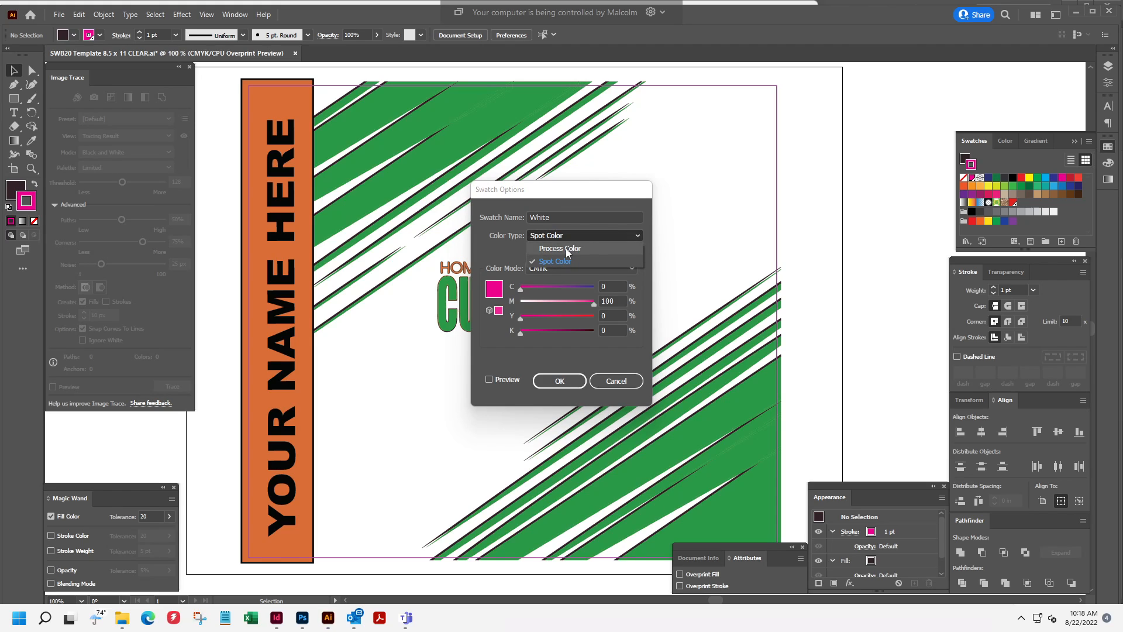
pyautogui.click(649, 232)
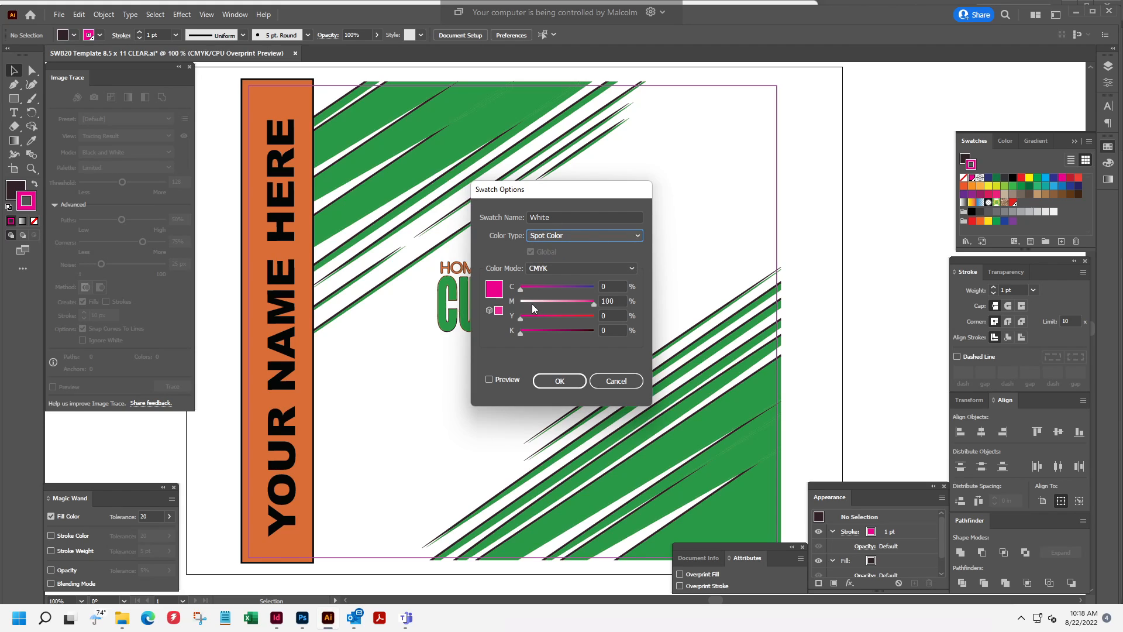
pyautogui.click(615, 381)
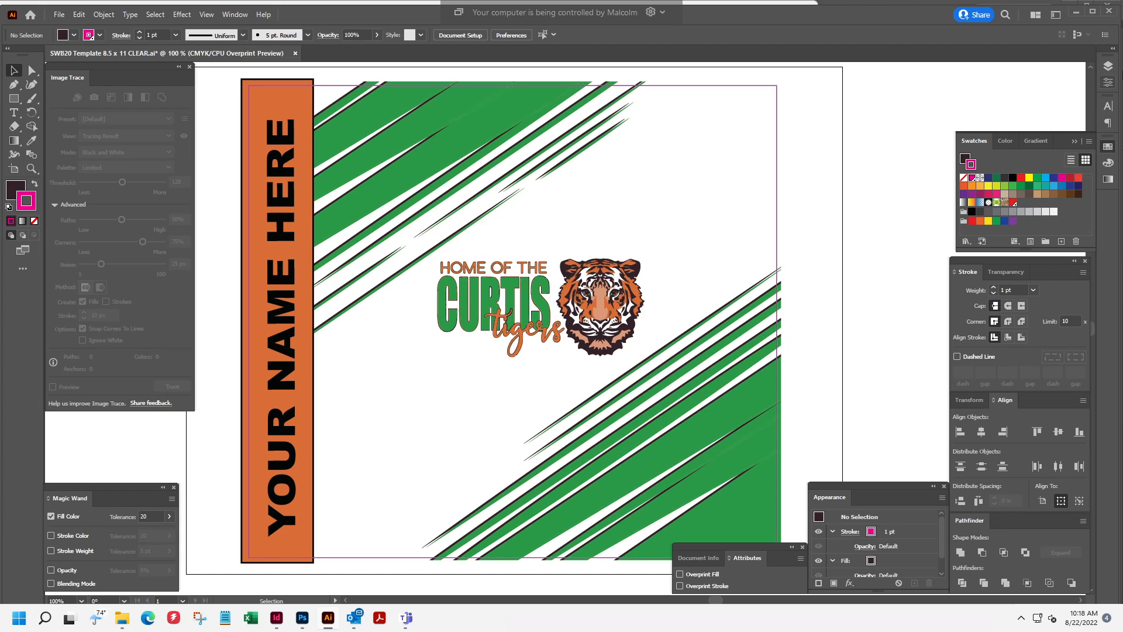
# Delete the YOUR NAME HERE text from the White layer, keeping Layer 1 hidden.
pyautogui.click(1108, 66)
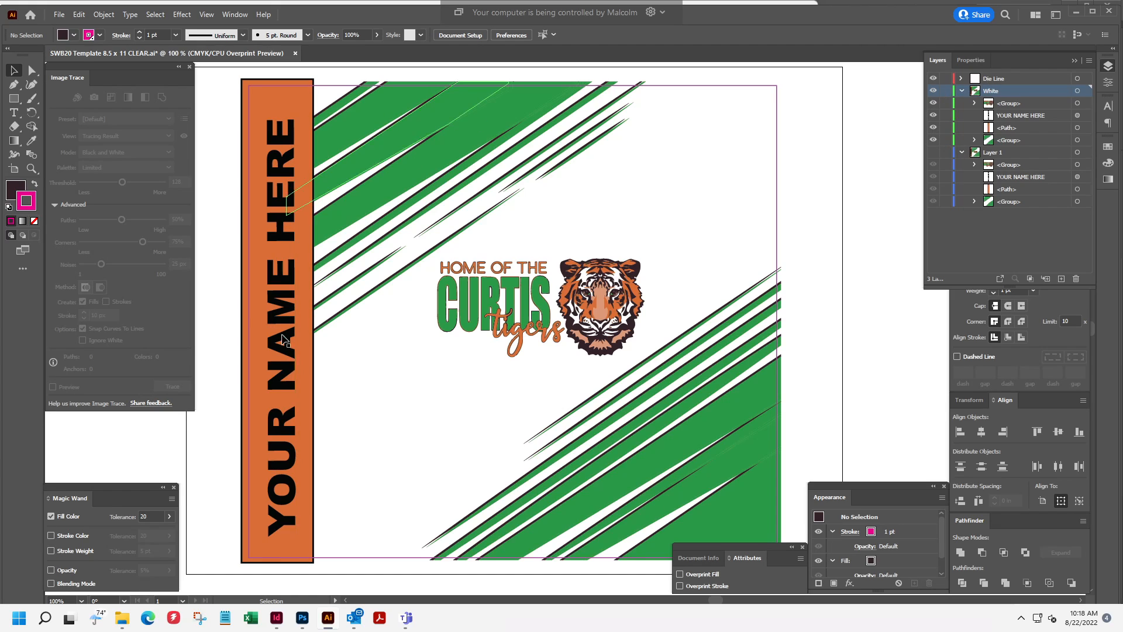
pyautogui.click(278, 237)
pyautogui.press('Delete')
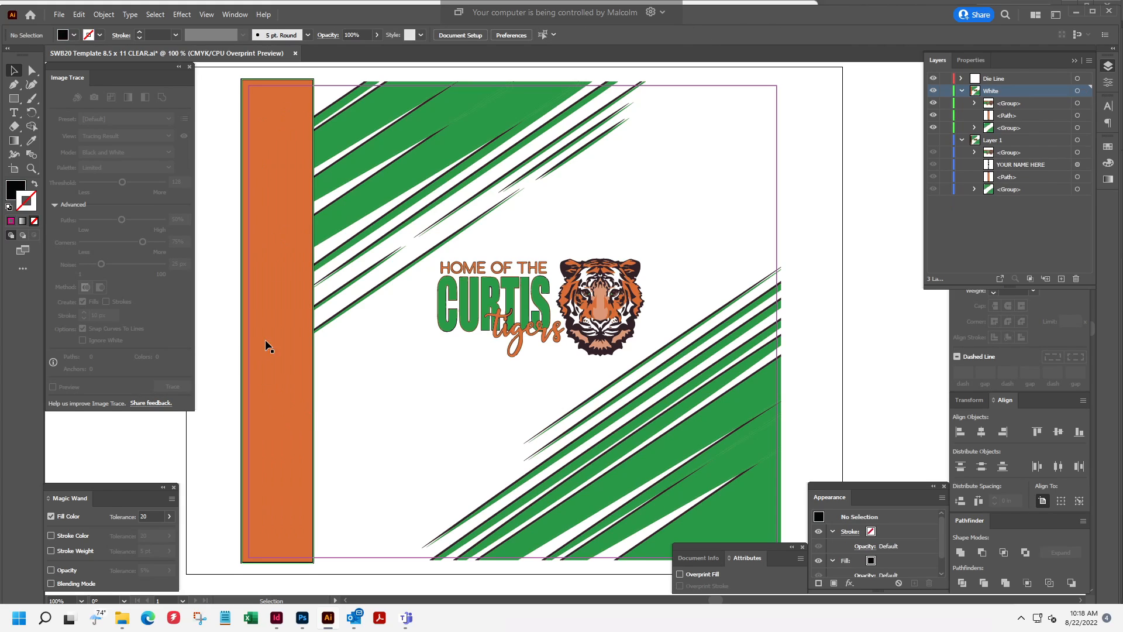
pyautogui.click(934, 141)
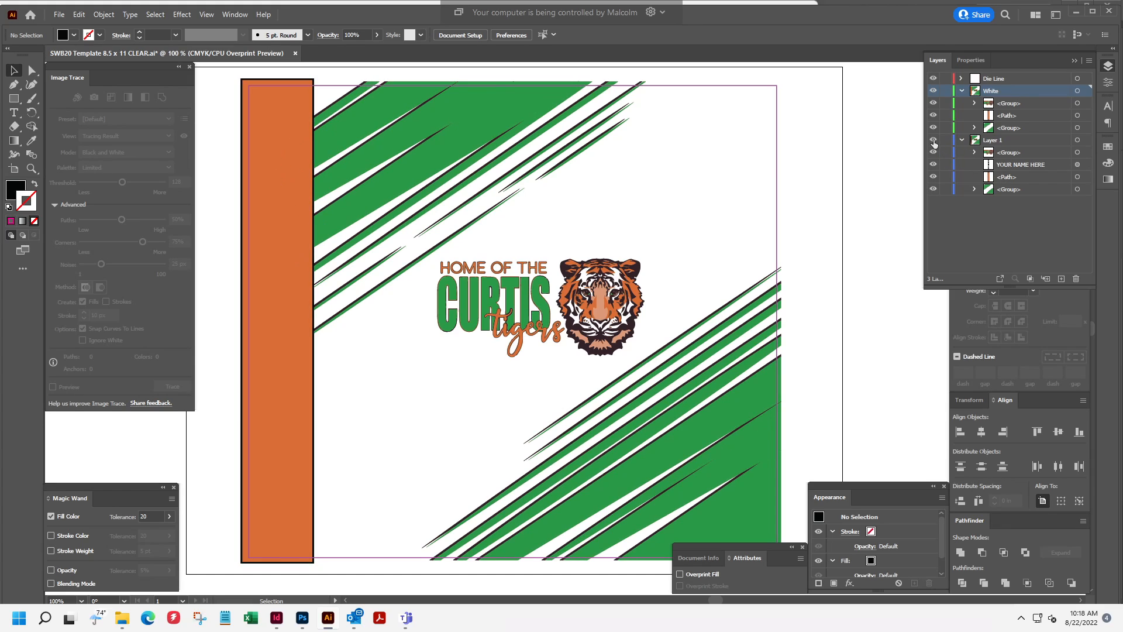
pyautogui.click(934, 140)
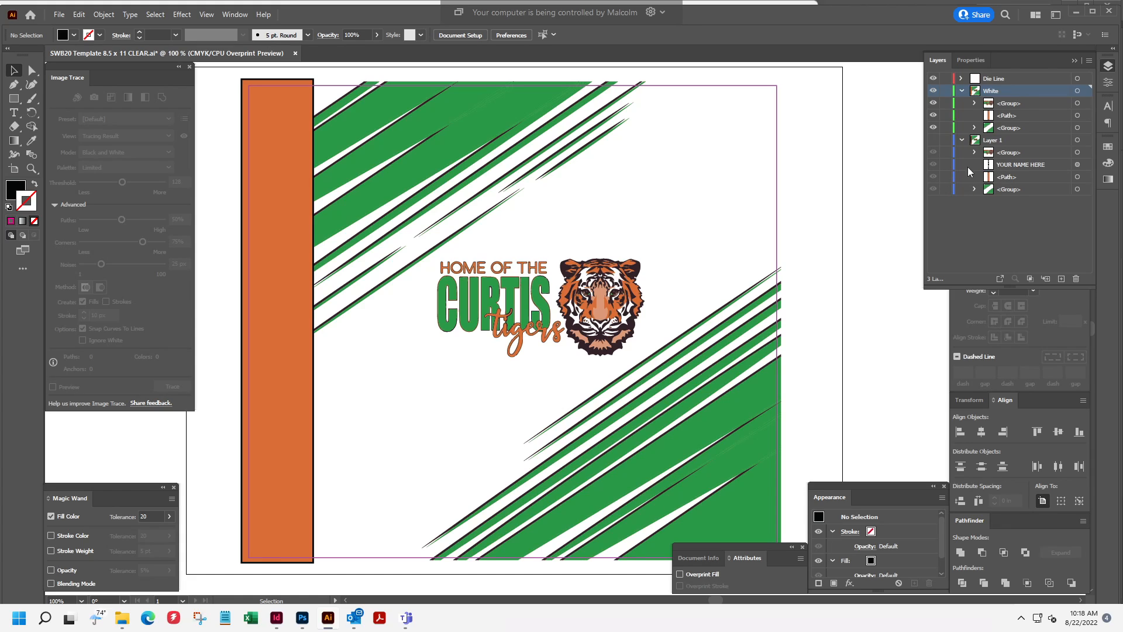
# Outline the stroke of the orange vertical bar on the White layer.
pyautogui.click(277, 148)
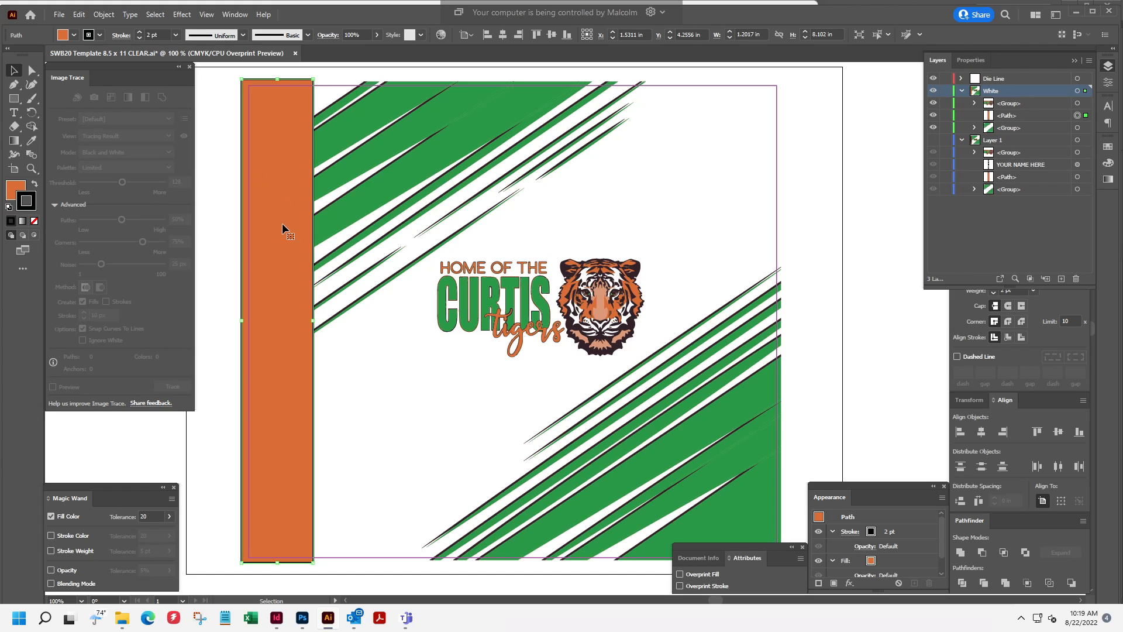
pyautogui.hotkey('ctrl', 'g')
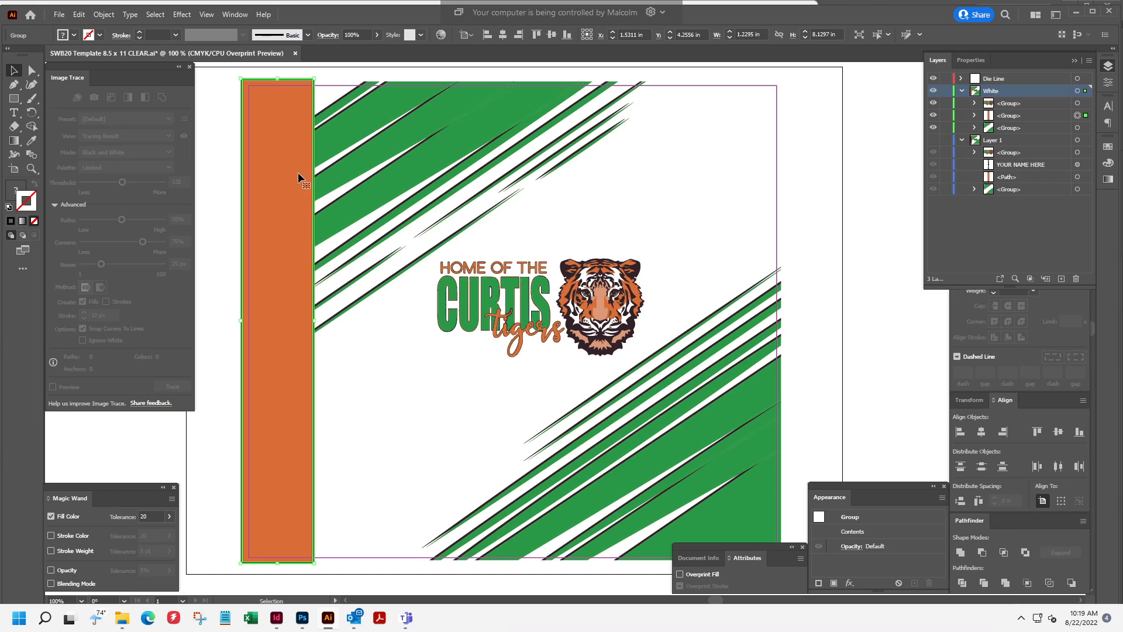
pyautogui.click(105, 14)
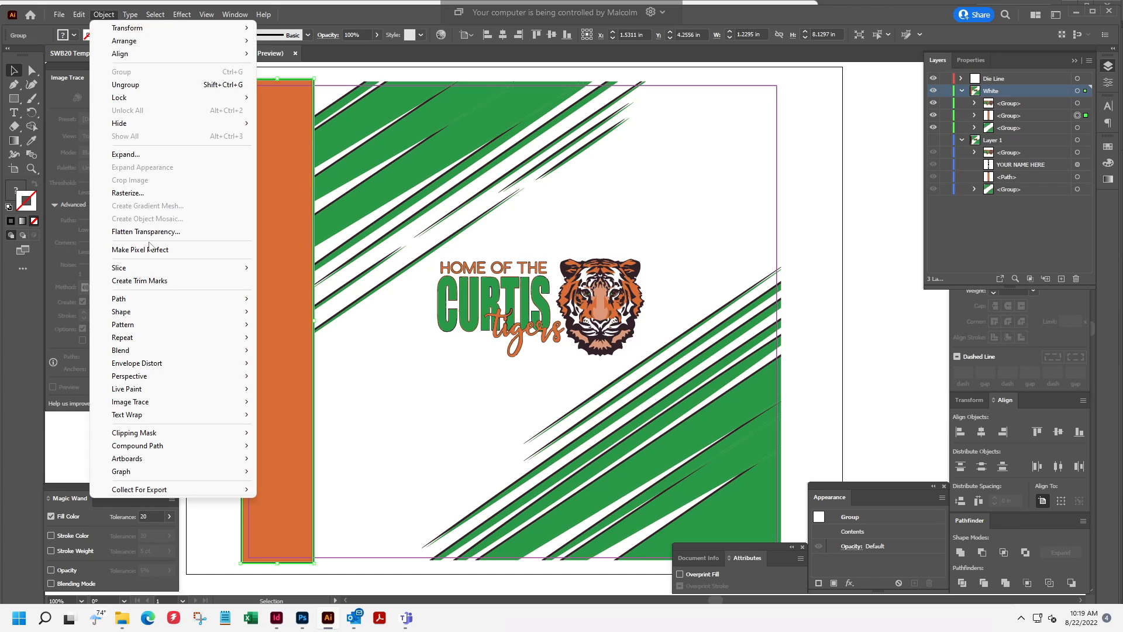
pyautogui.moveTo(161, 298)
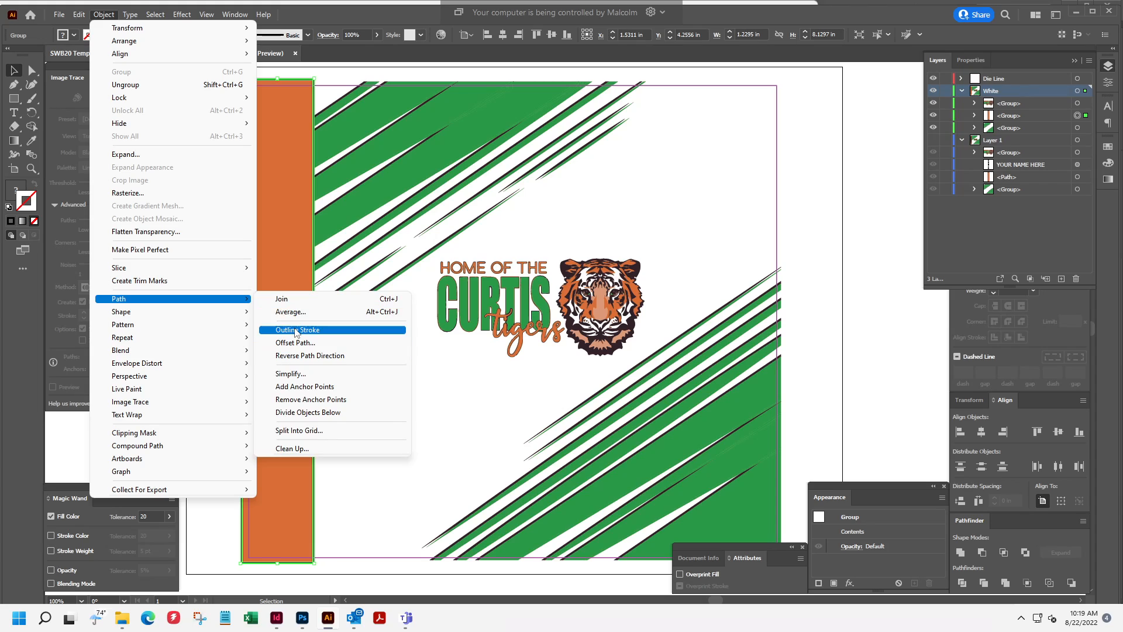
pyautogui.click(462, 434)
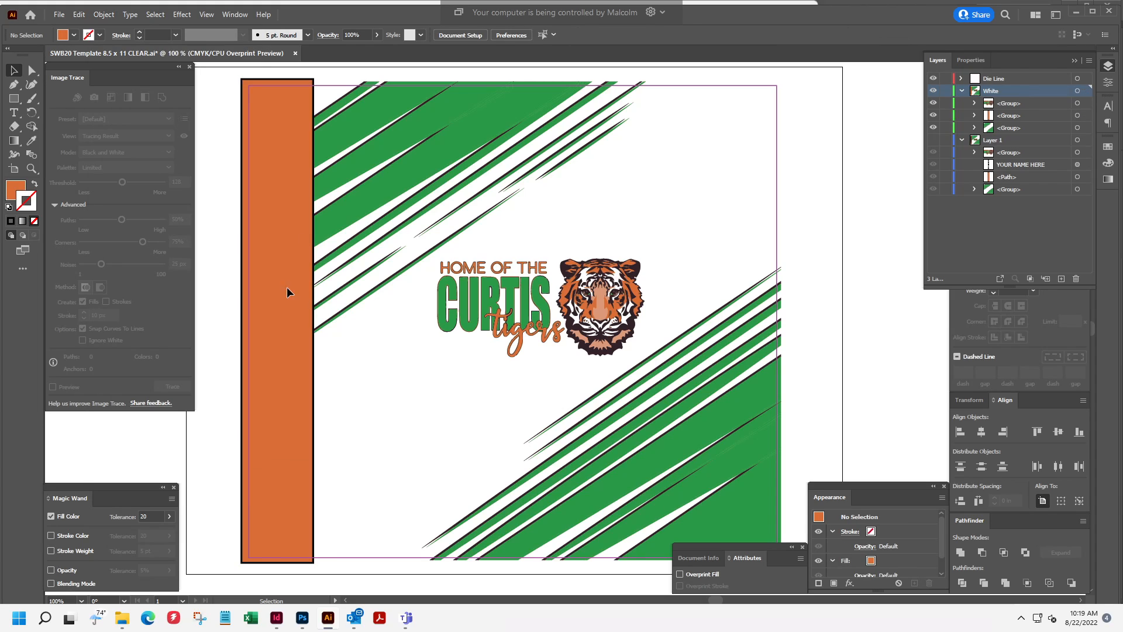
# Fill the vertical bar and its outlined border with the magenta White spot swatch.
pyautogui.click(283, 264)
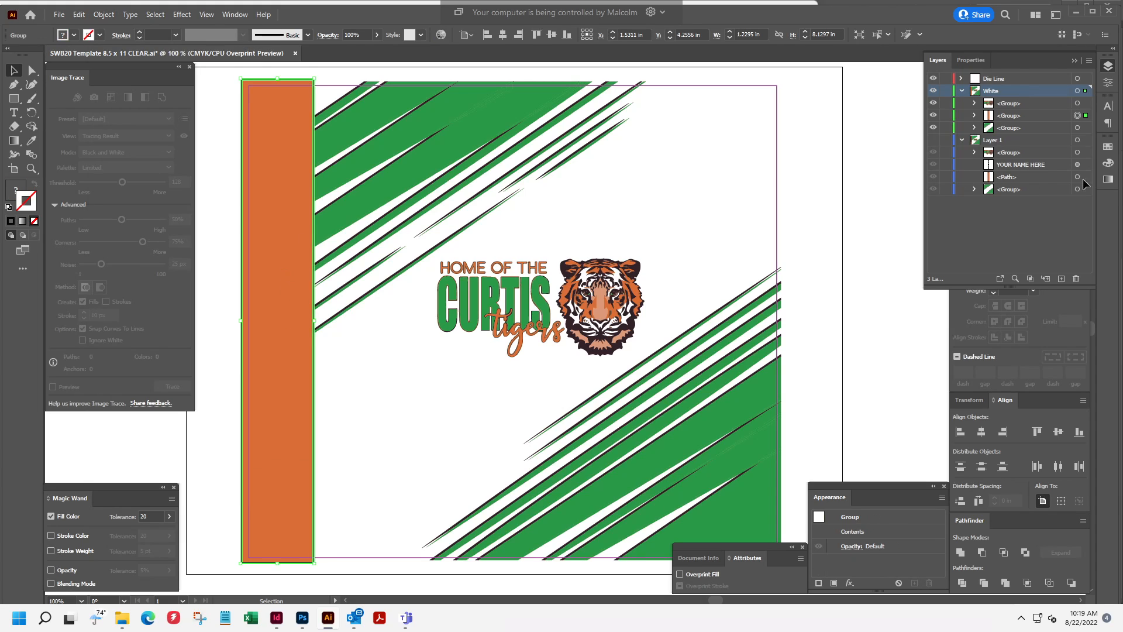
pyautogui.click(1108, 146)
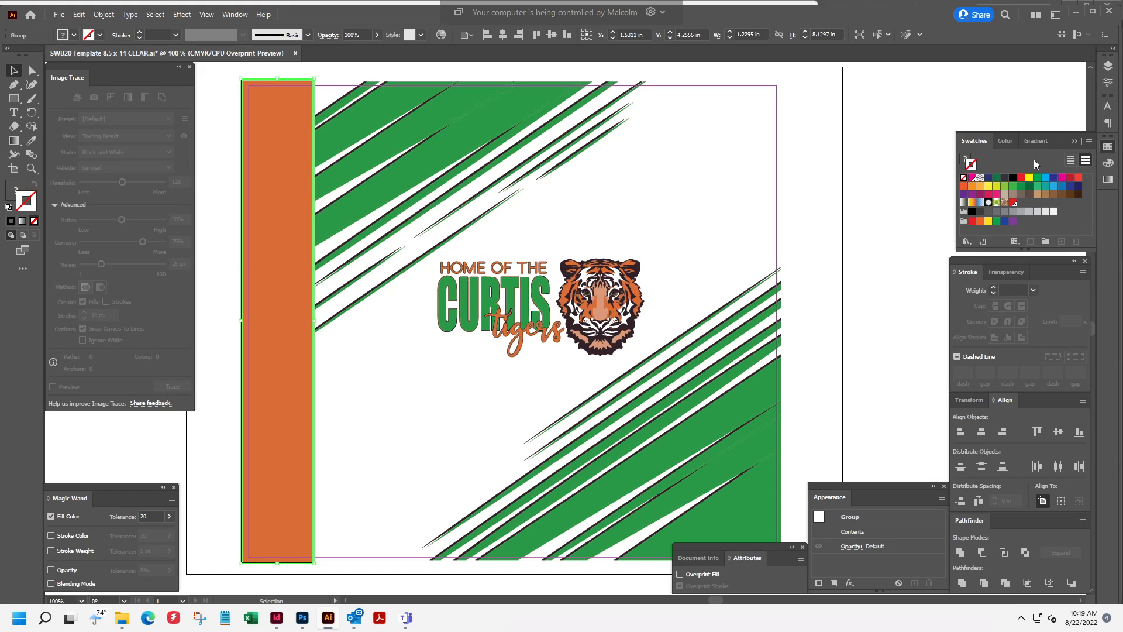
pyautogui.click(971, 178)
pyautogui.click(965, 161)
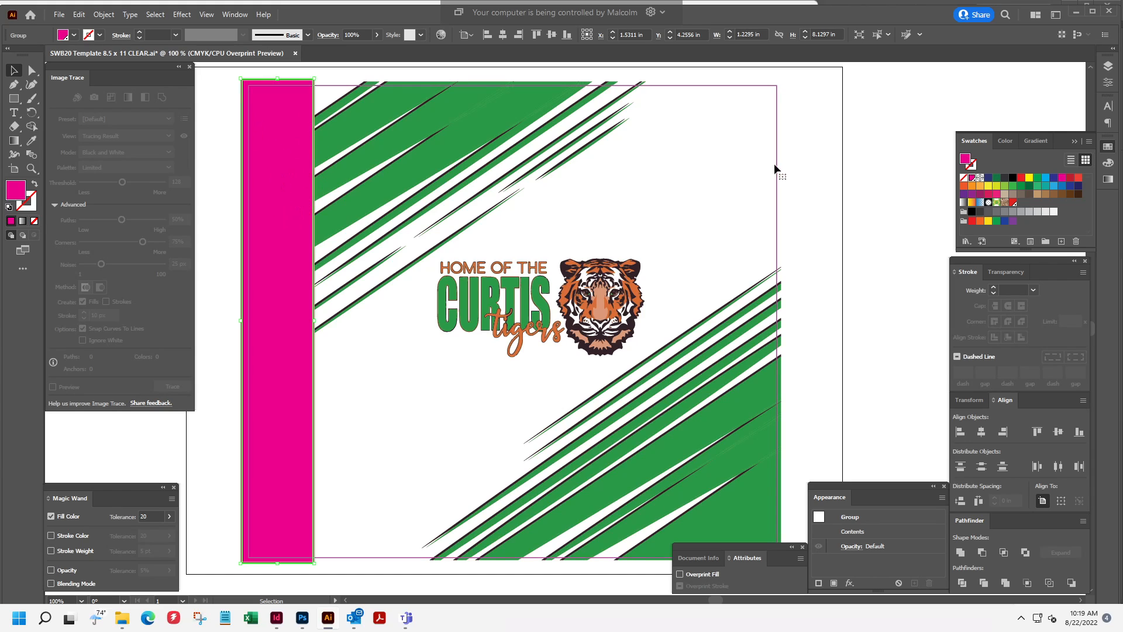
pyautogui.click(975, 167)
pyautogui.click(912, 236)
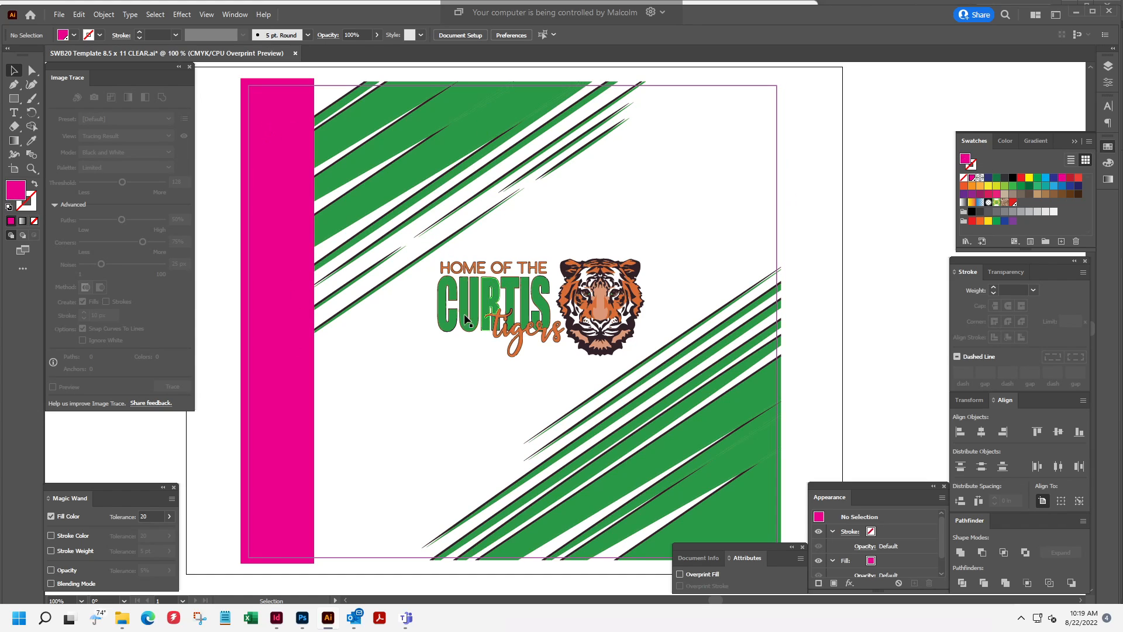
# Unite the Curtis Tigers logo group into one silhouette and fill it with the White spot swatch.
pyautogui.moveTo(391, 388); pyautogui.dragTo(505, 303)
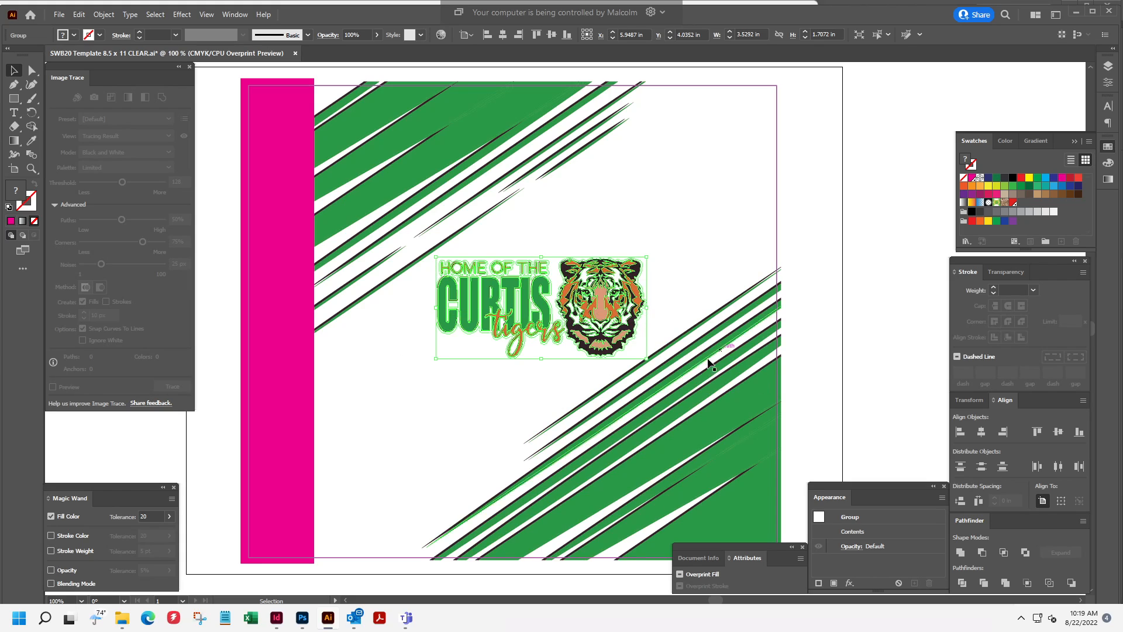
pyautogui.click(961, 553)
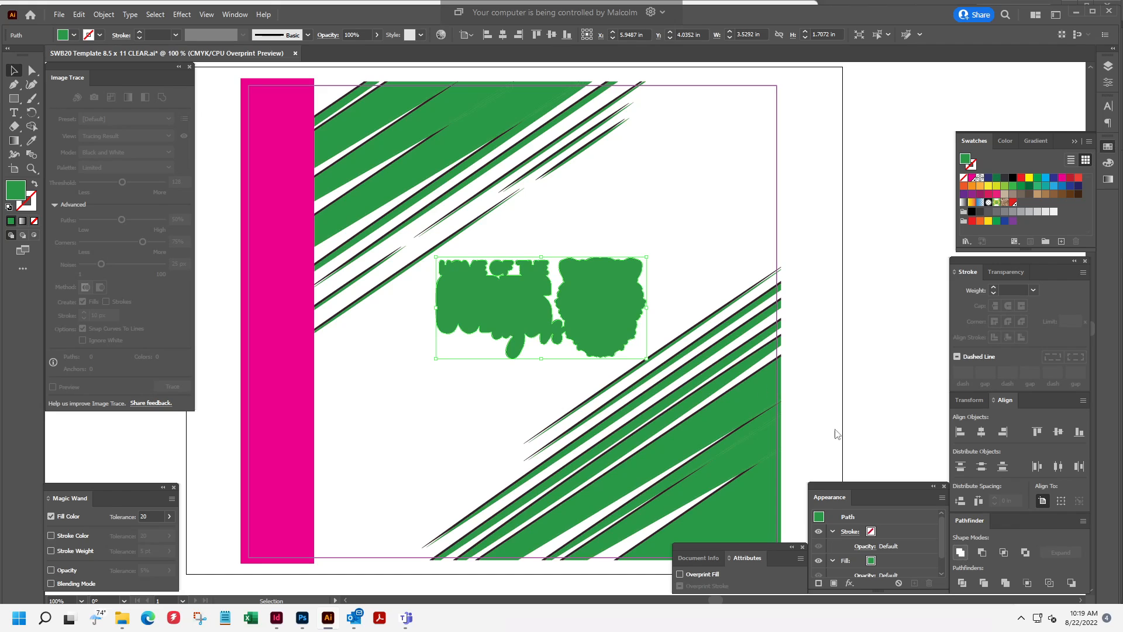
pyautogui.click(972, 178)
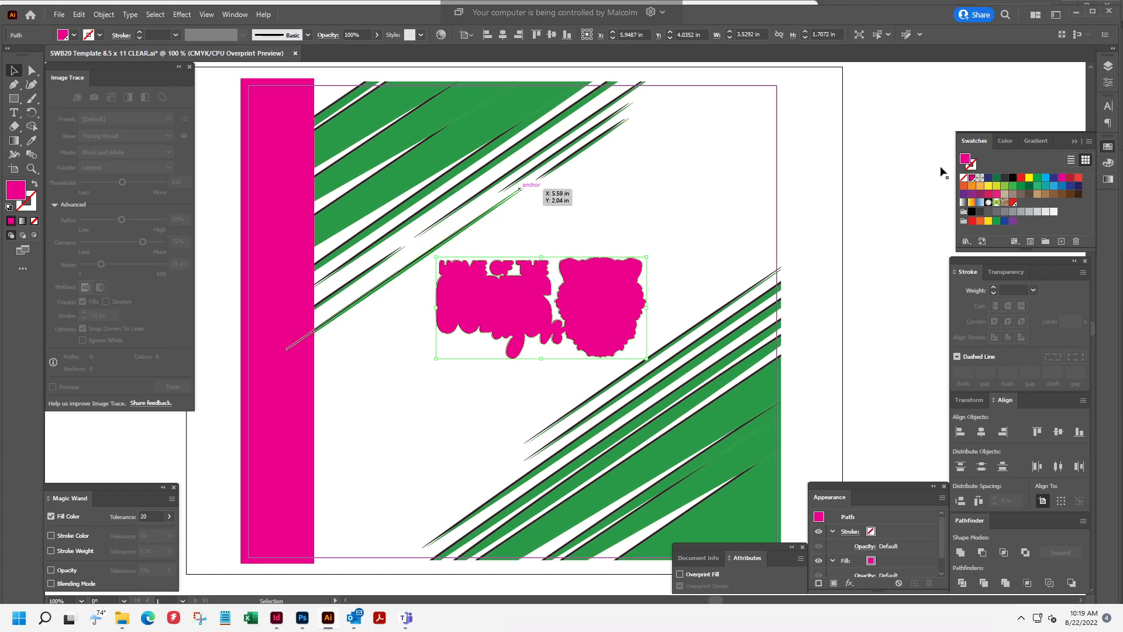
pyautogui.click(626, 187)
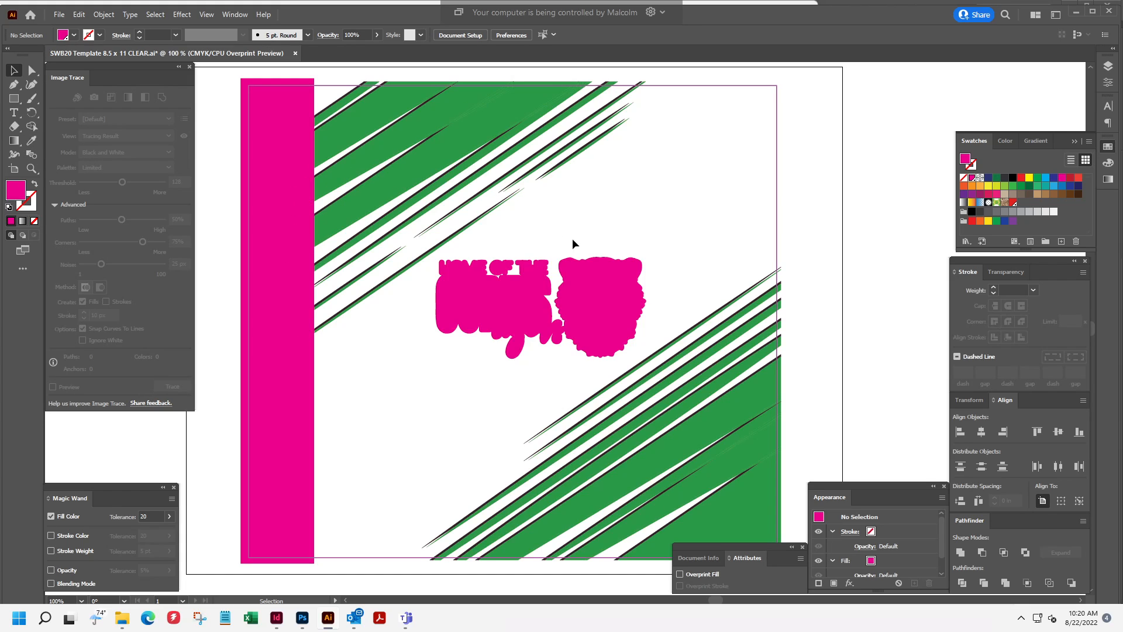
# Select all dark diagonal stripe outlines with the Magic Wand and fill them with the White spot swatch.
pyautogui.press('y')
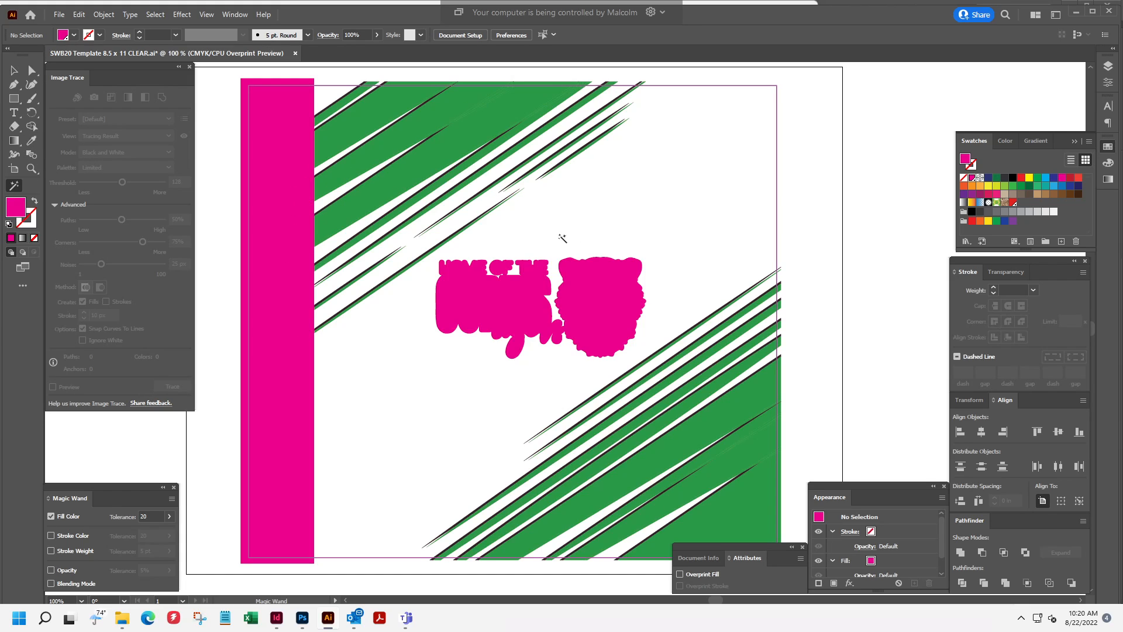
pyautogui.click(341, 100)
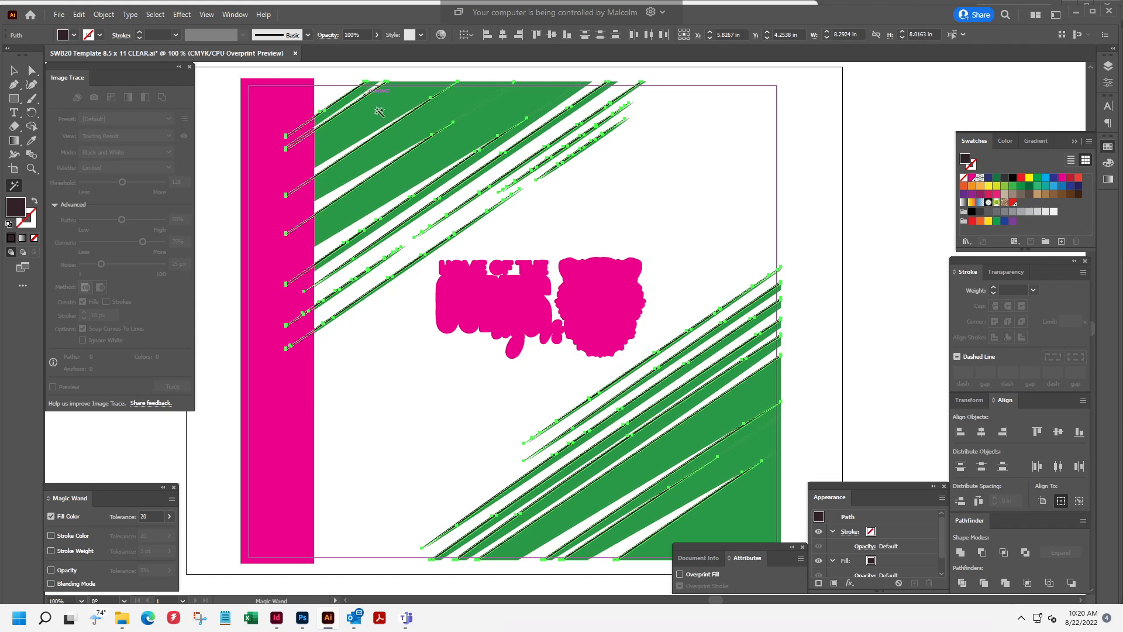
pyautogui.click(971, 178)
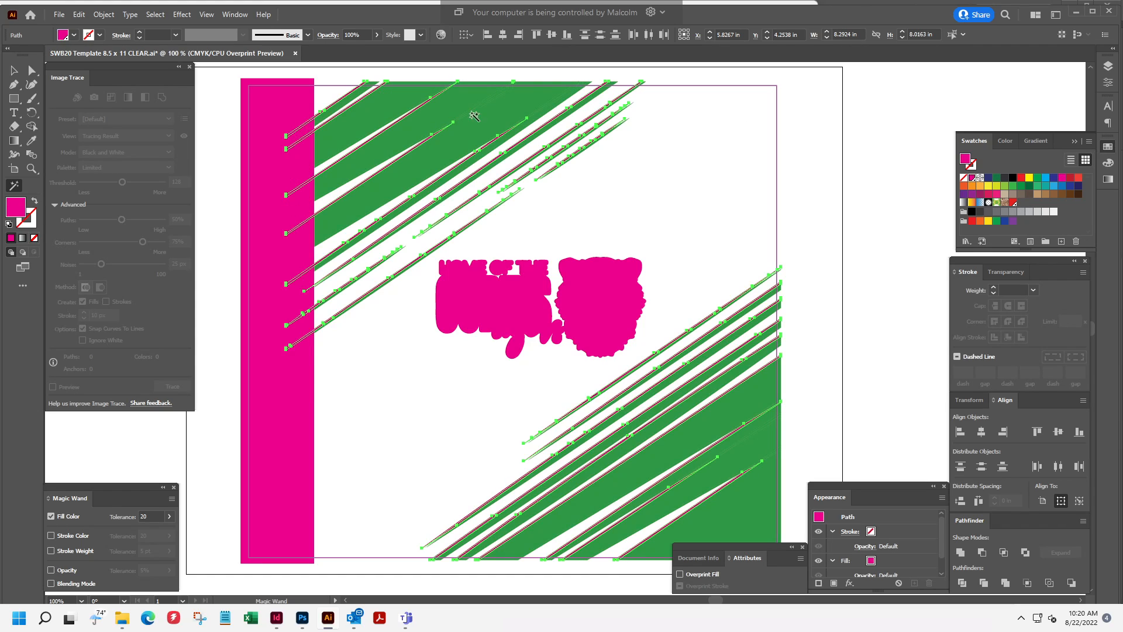
# Select all green diagonal stripes with the Magic Wand and fill them with the magenta White spot swatch.
pyautogui.click(404, 137)
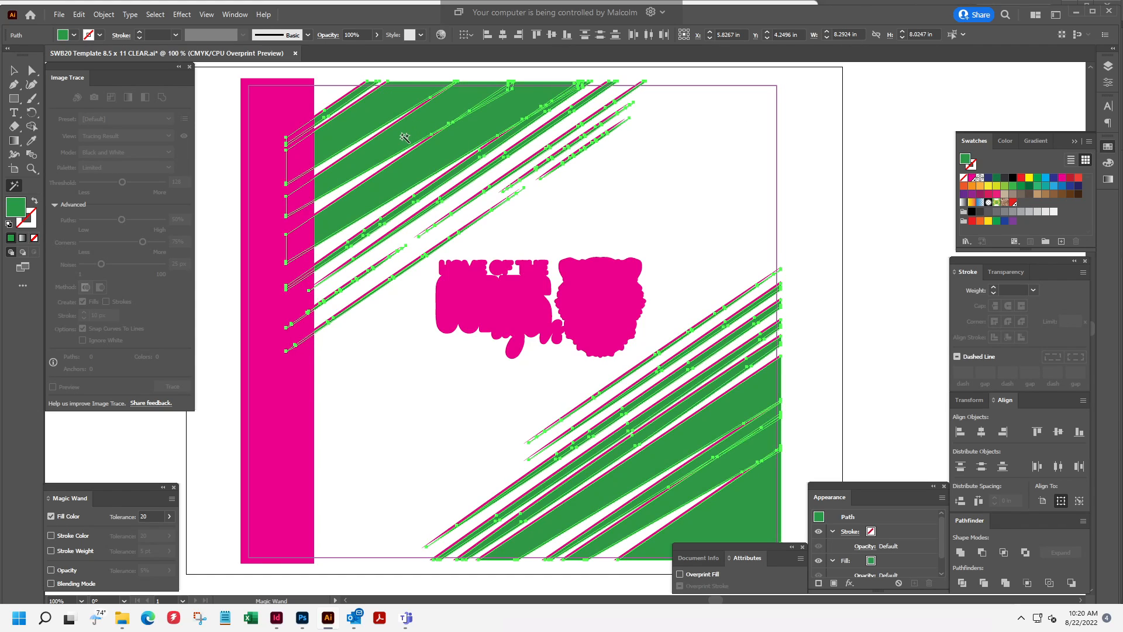
pyautogui.click(971, 179)
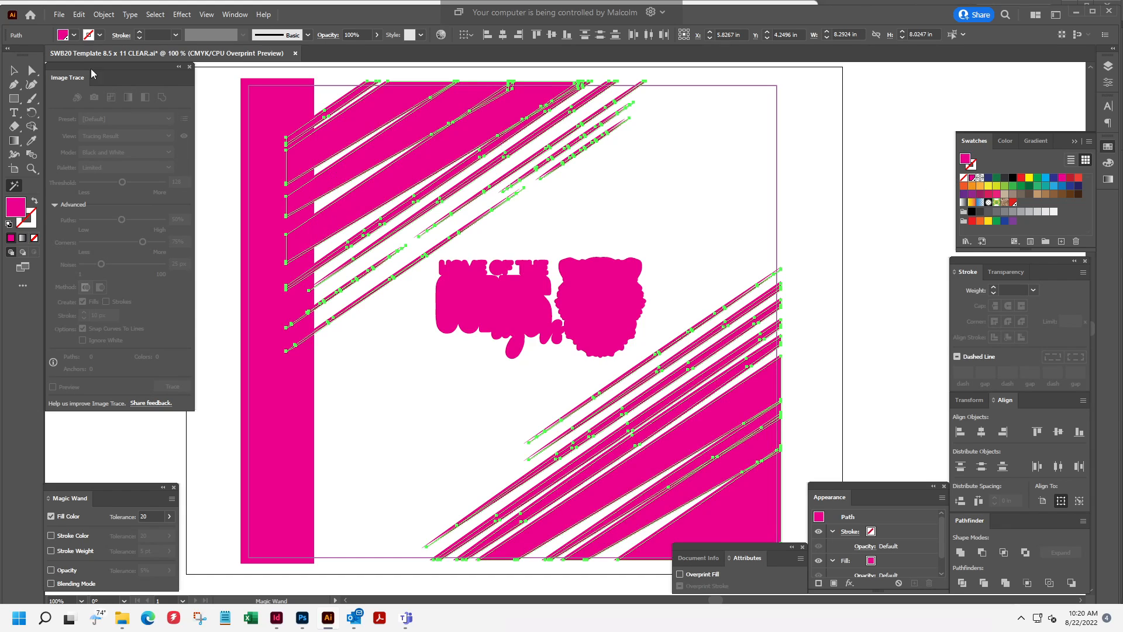
pyautogui.click(14, 70)
pyautogui.click(433, 403)
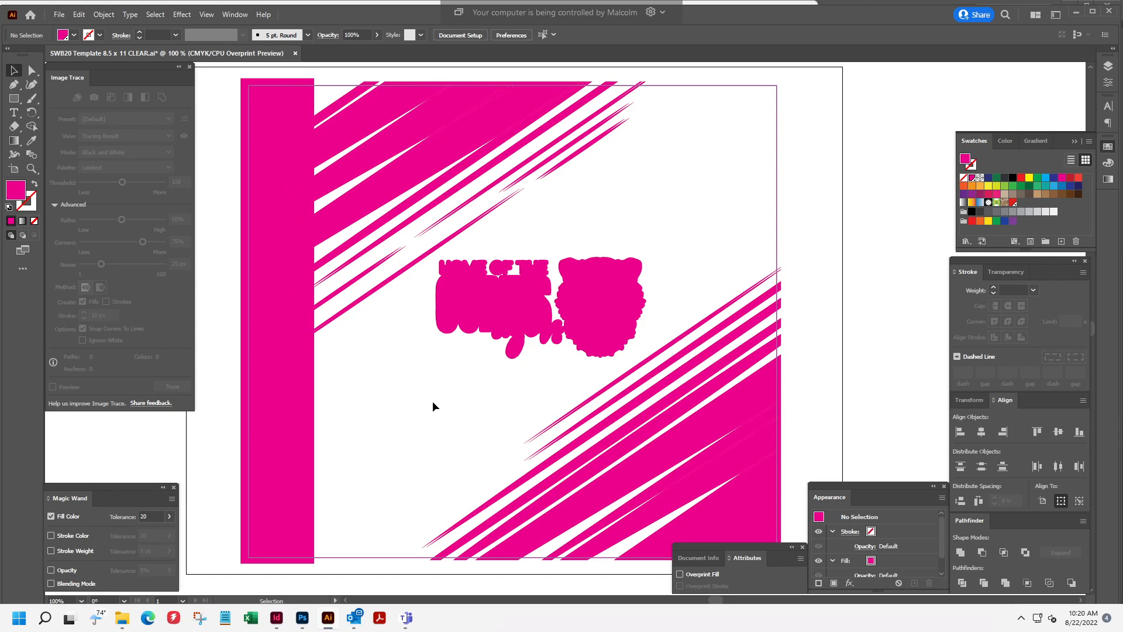
pyautogui.click(394, 134)
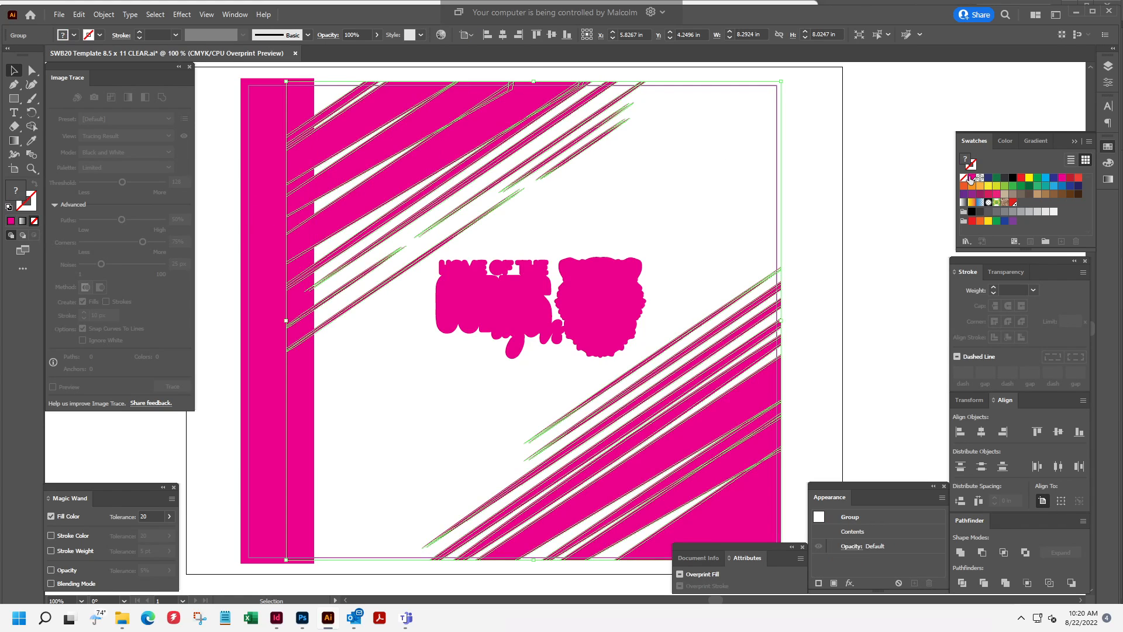
pyautogui.click(971, 177)
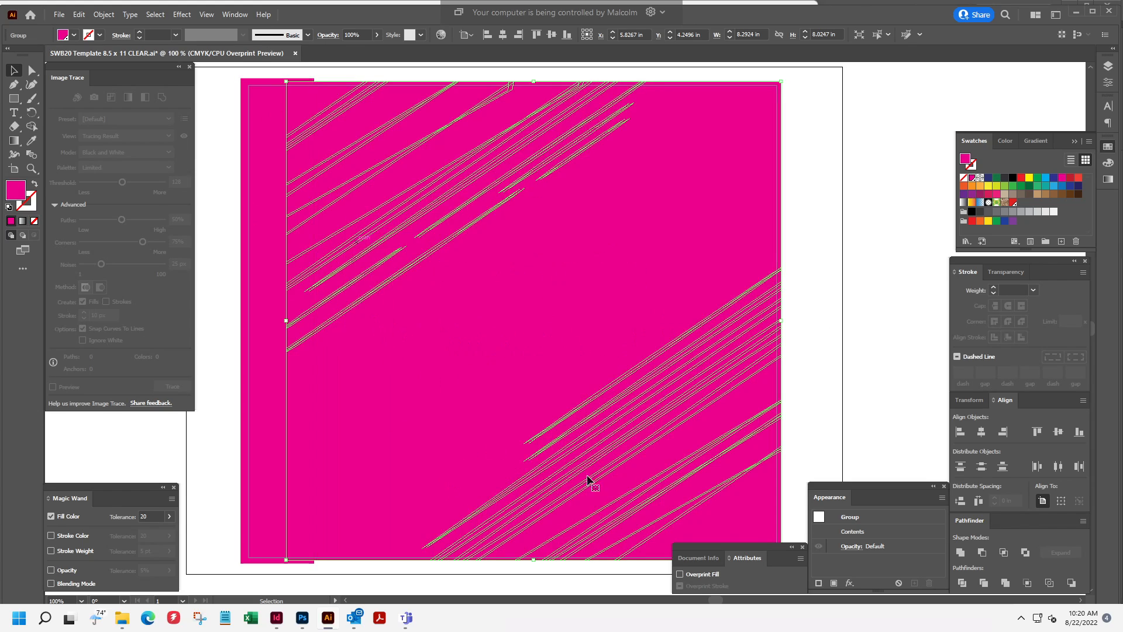
pyautogui.hotkey('ctrl', 'z')
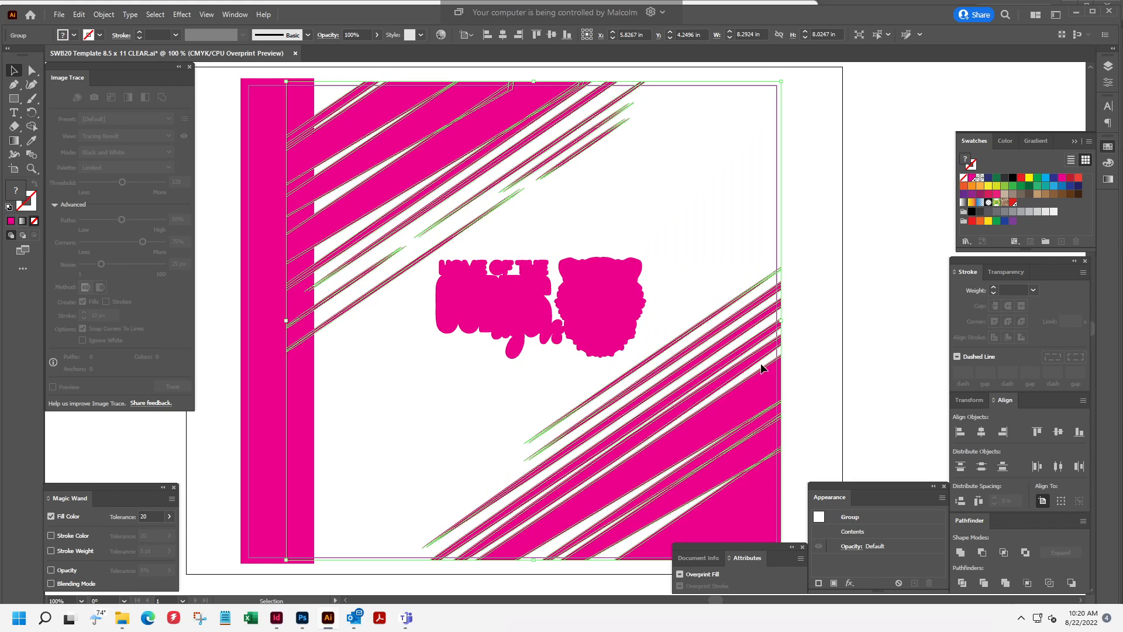
pyautogui.click(402, 434)
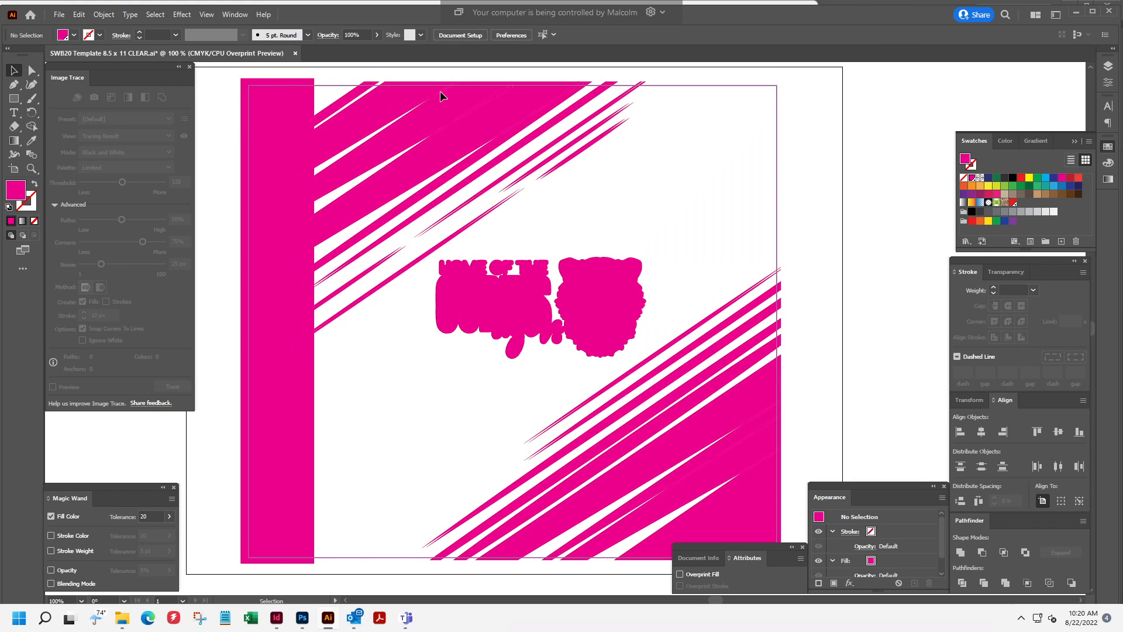
# Turn on Overprint Fill for all artwork on the White layer, and make Layer 1 visible again.
pyautogui.click(1107, 65)
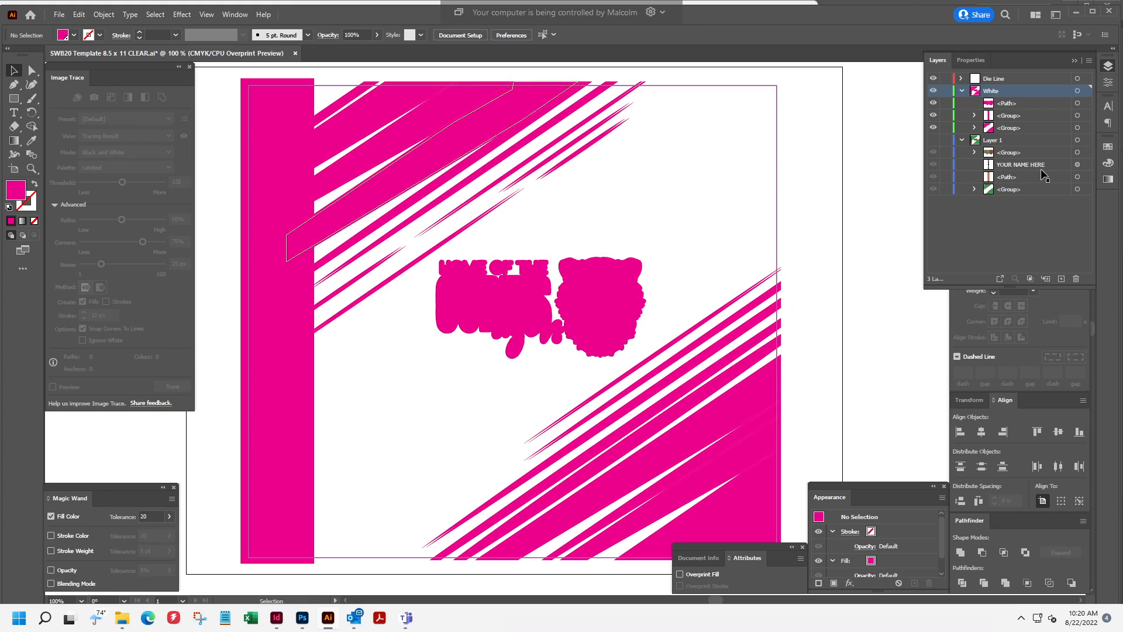
pyautogui.click(1085, 91)
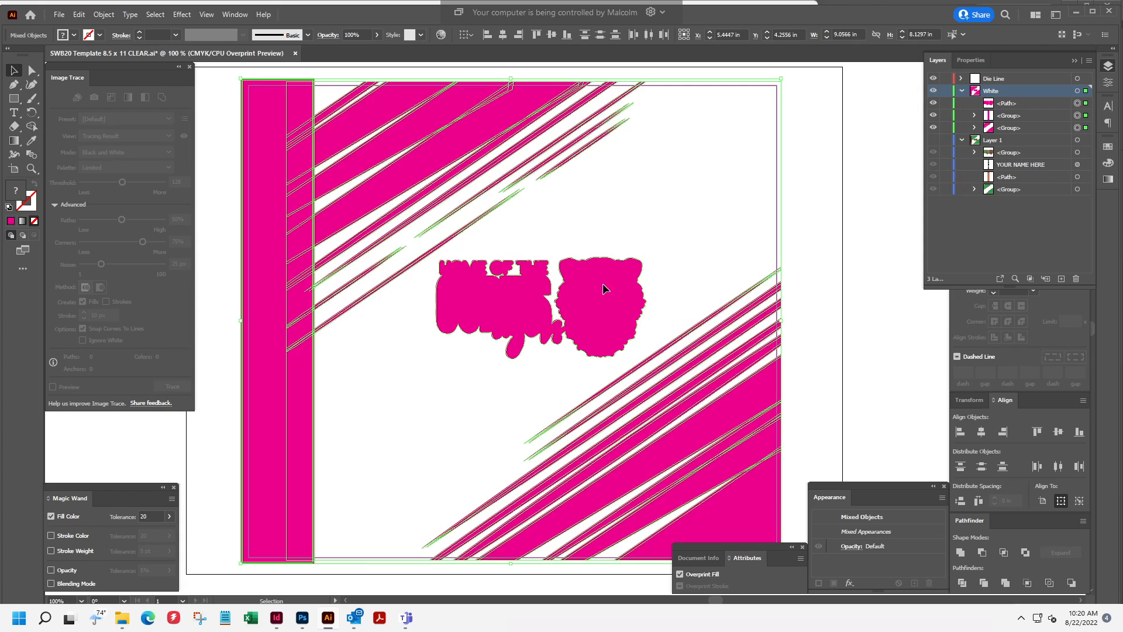
pyautogui.click(933, 140)
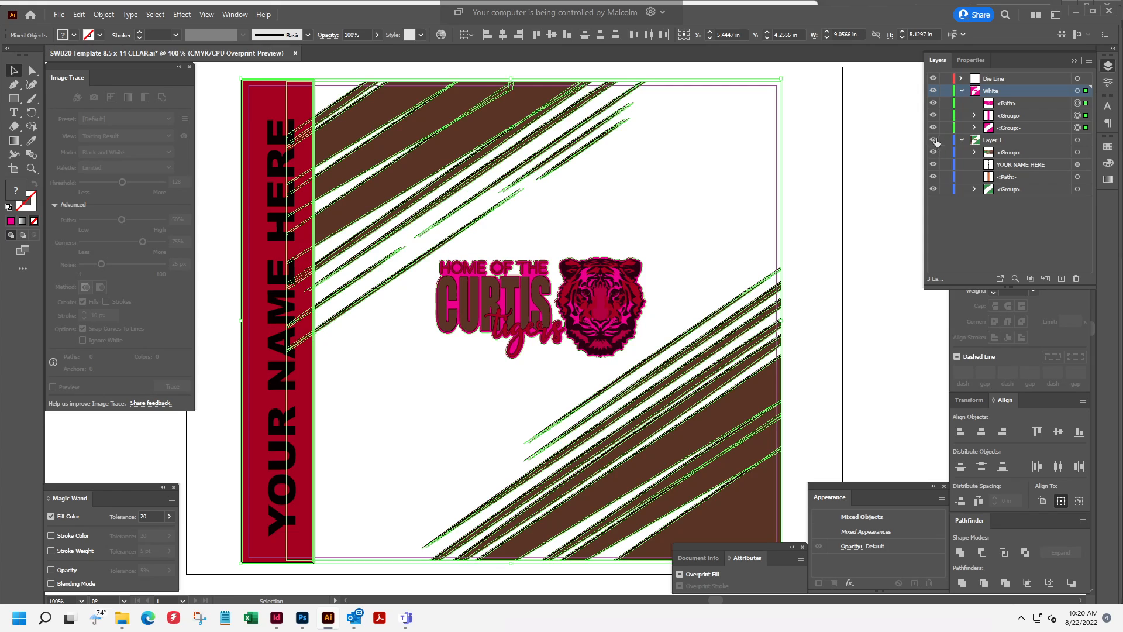
pyautogui.click(871, 172)
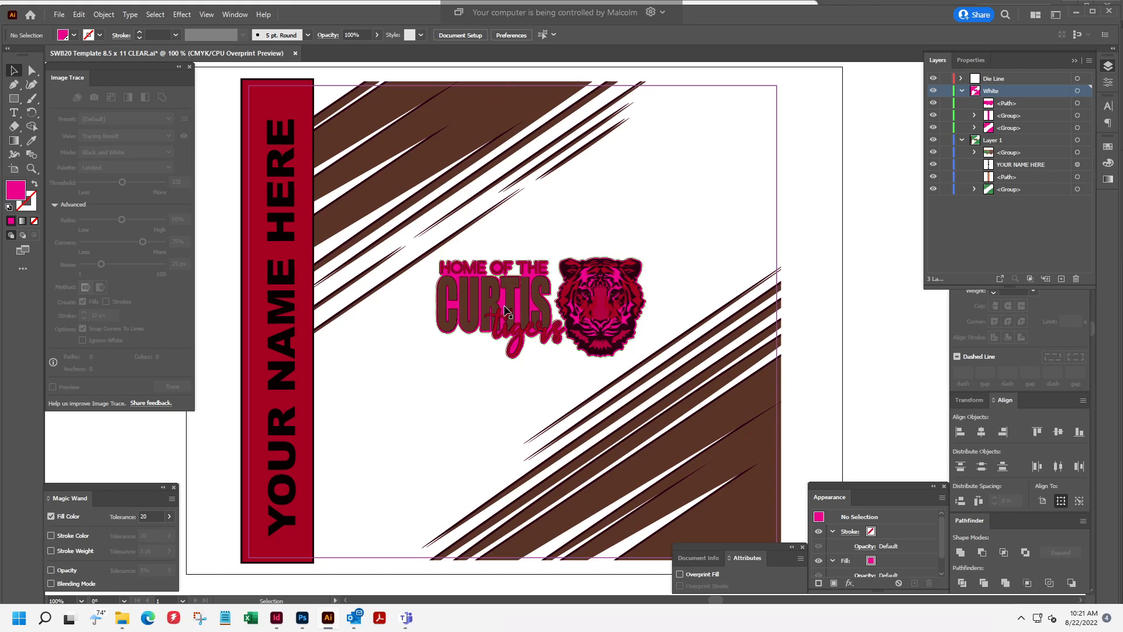
# Examine how the White layer overprints the Curtis Tigers logo up close and across the whole artboard.
pyautogui.press('a')
pyautogui.scroll(2, 587, 301)
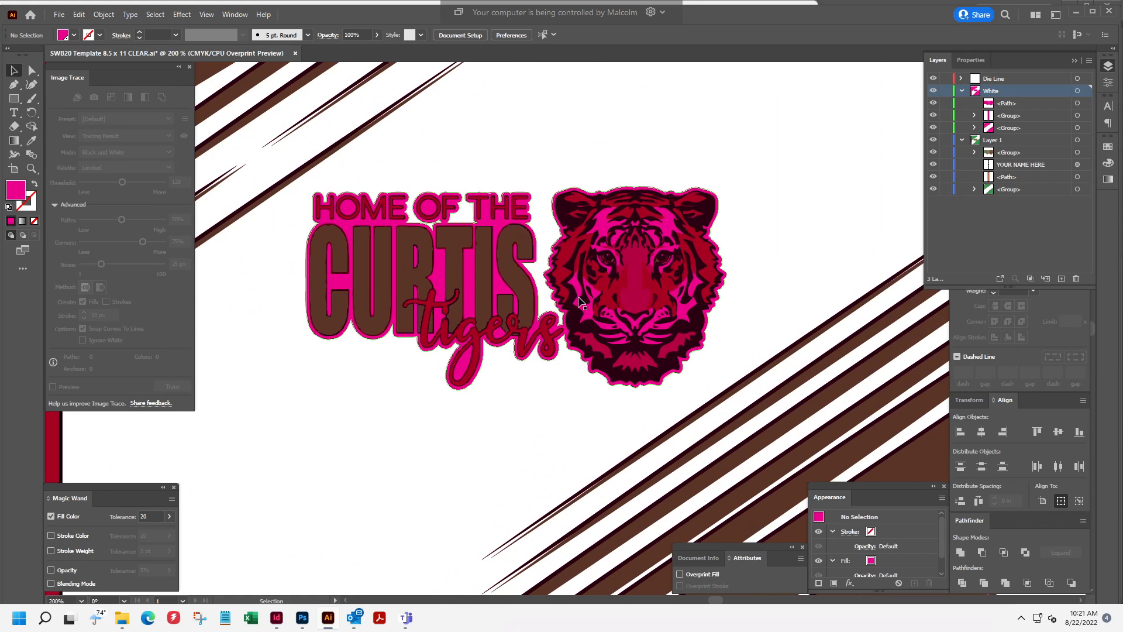
pyautogui.scroll(1, 573, 301)
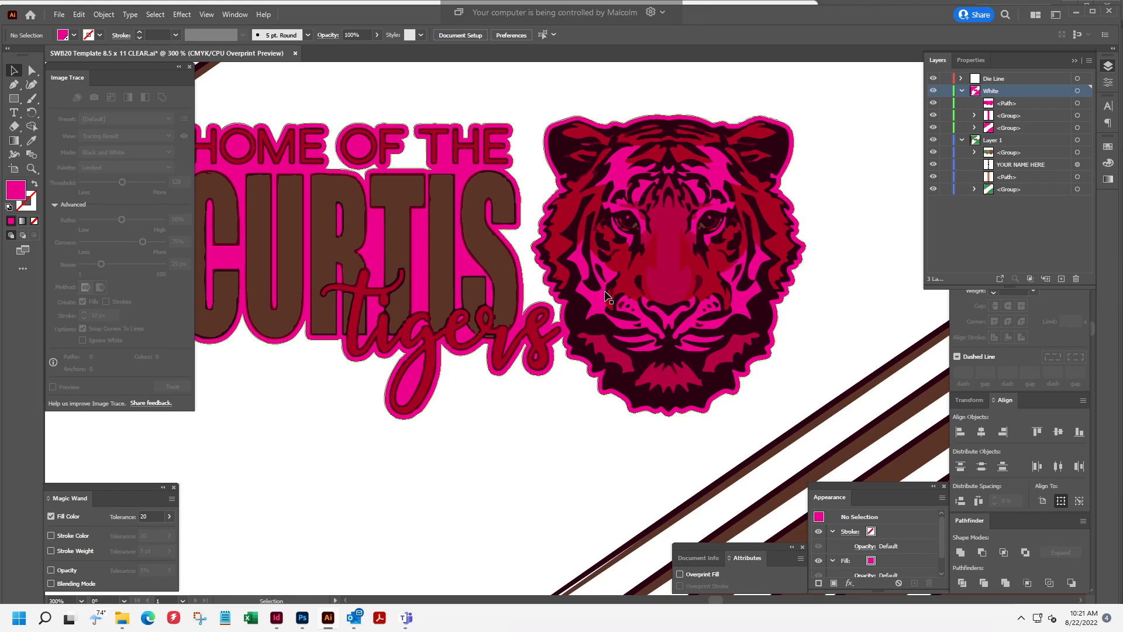
pyautogui.moveTo(692, 288); pyautogui.dragTo(787, 289)
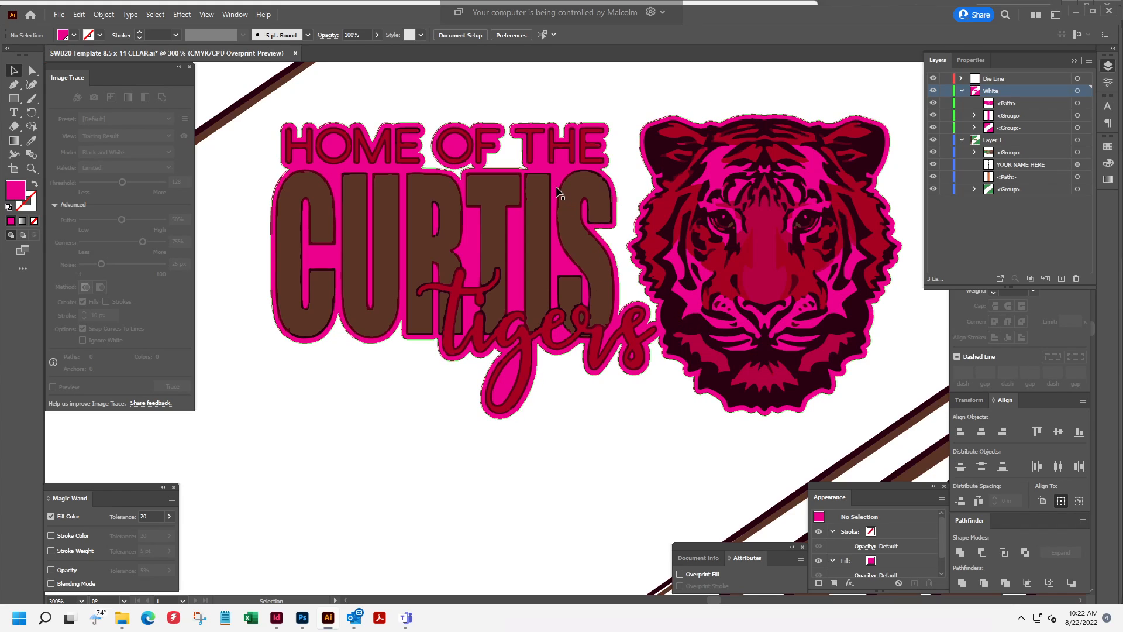
pyautogui.hotkey('ctrl', '-')
pyautogui.hotkey('ctrl', '-')
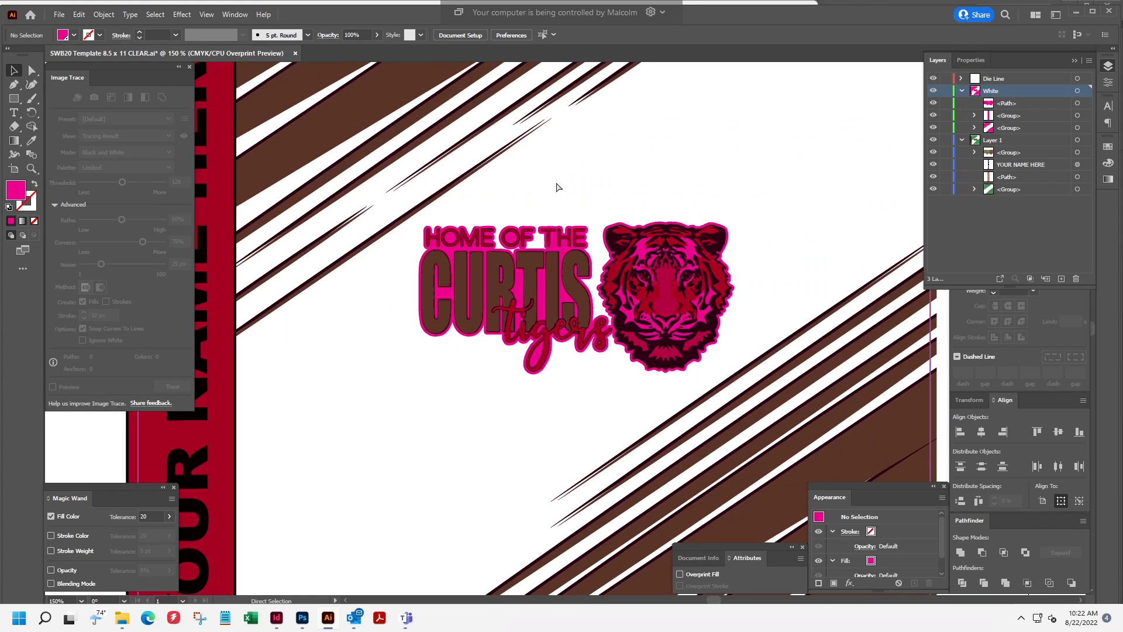
pyautogui.hotkey('ctrl', '-')
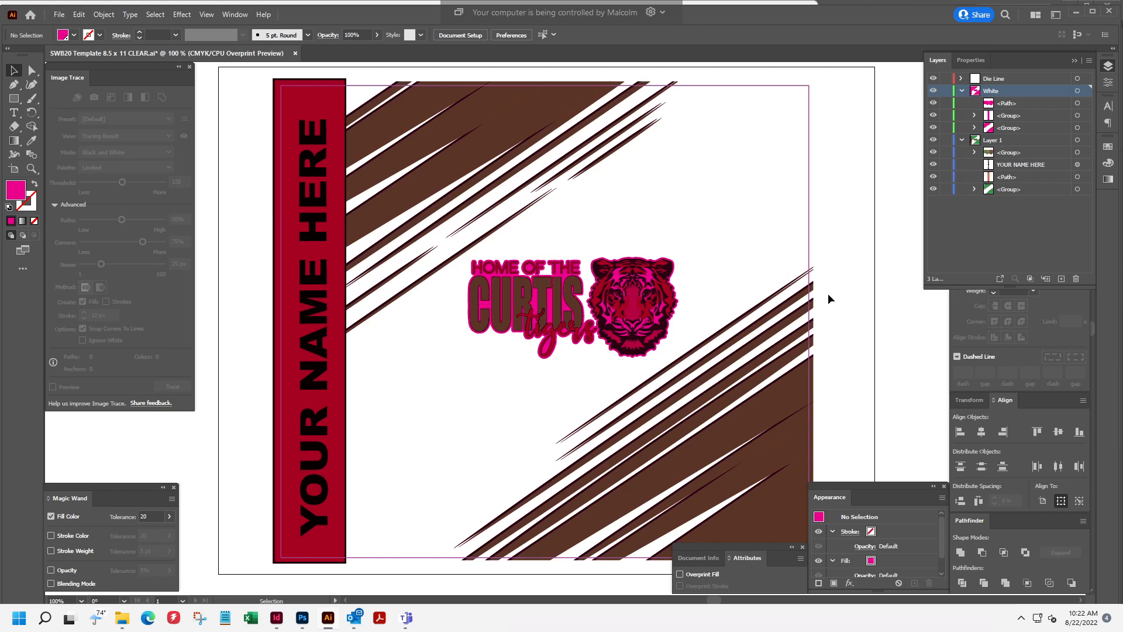
pyautogui.hotkey('ctrl', '-')
pyautogui.hotkey('ctrl', '-')
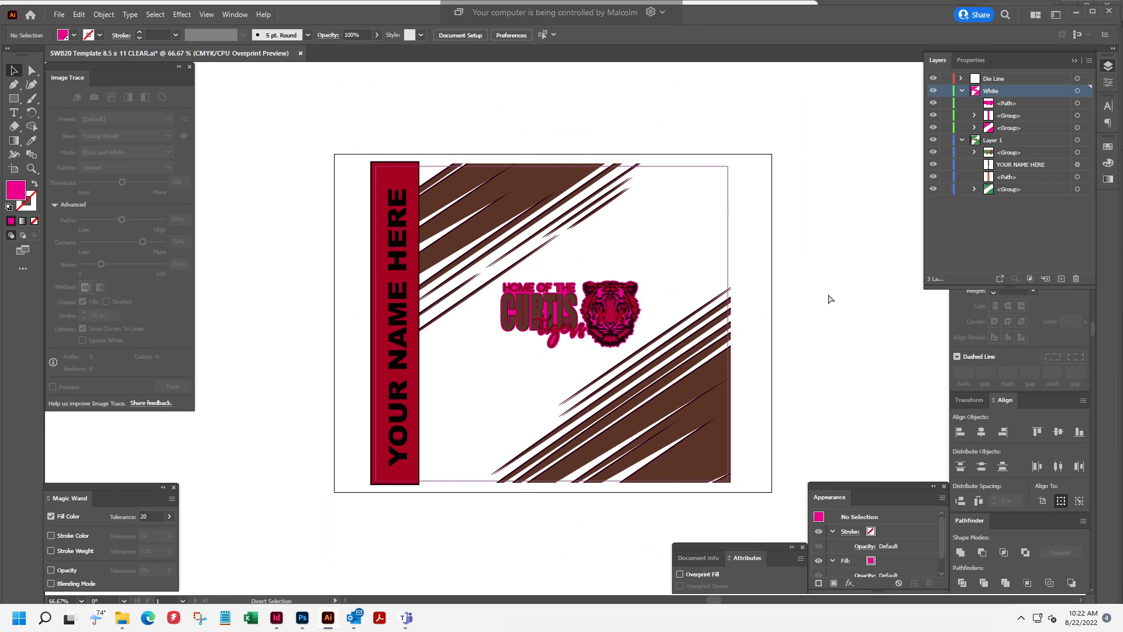
pyautogui.hotkey('ctrl', '+')
pyautogui.hotkey('ctrl', '+')
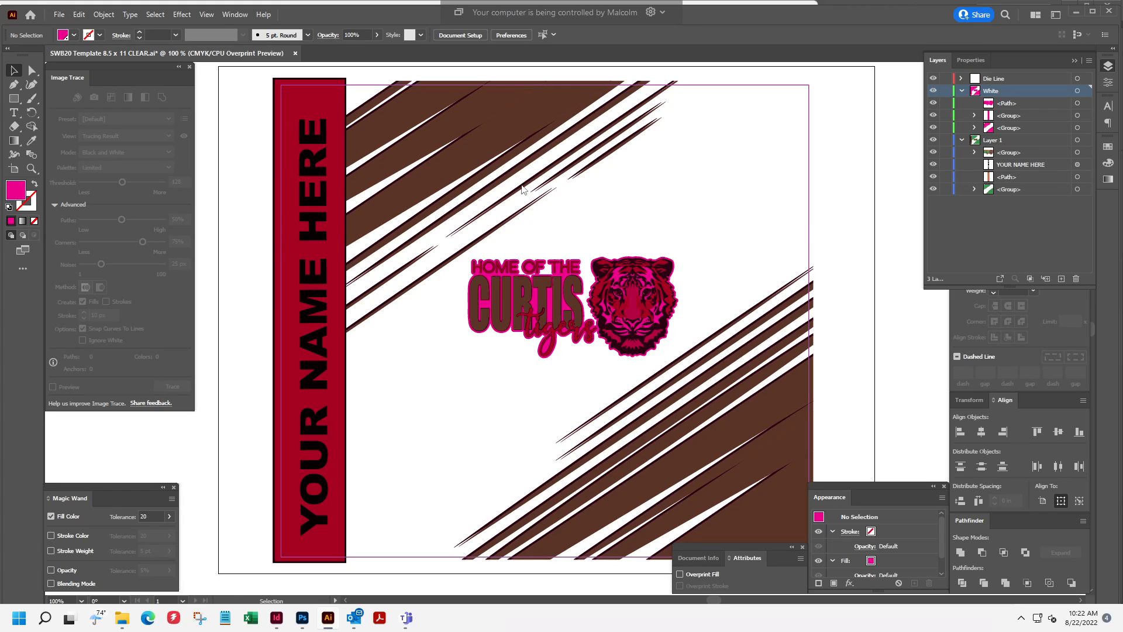
# Start saving the document under a new name in the SWB20 folder of Mega Dough Fundraising's Curtis Elementary folder.
pyautogui.click(59, 15)
pyautogui.click(97, 138)
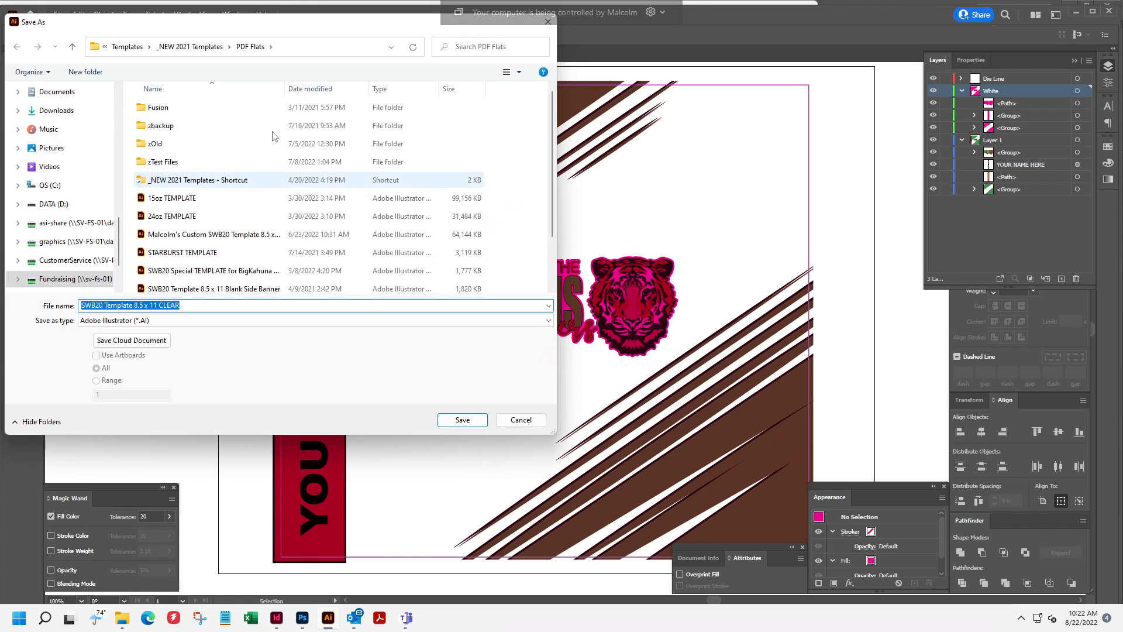
pyautogui.click(187, 47)
pyautogui.click(167, 46)
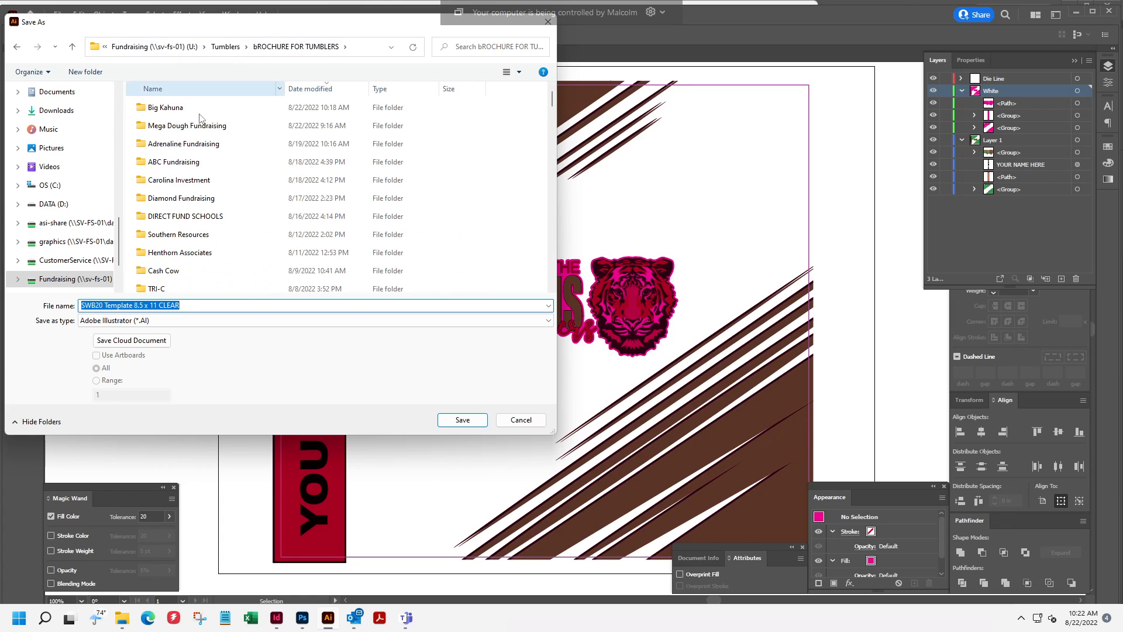
pyautogui.doubleClick(167, 126)
pyautogui.click(165, 109)
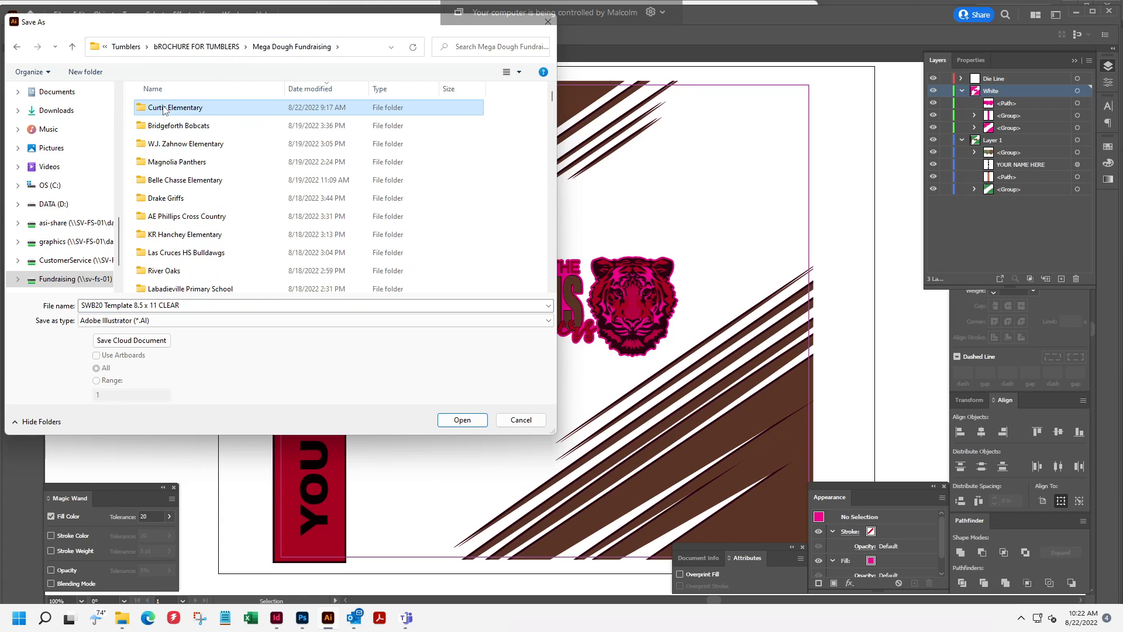
pyautogui.doubleClick(164, 109)
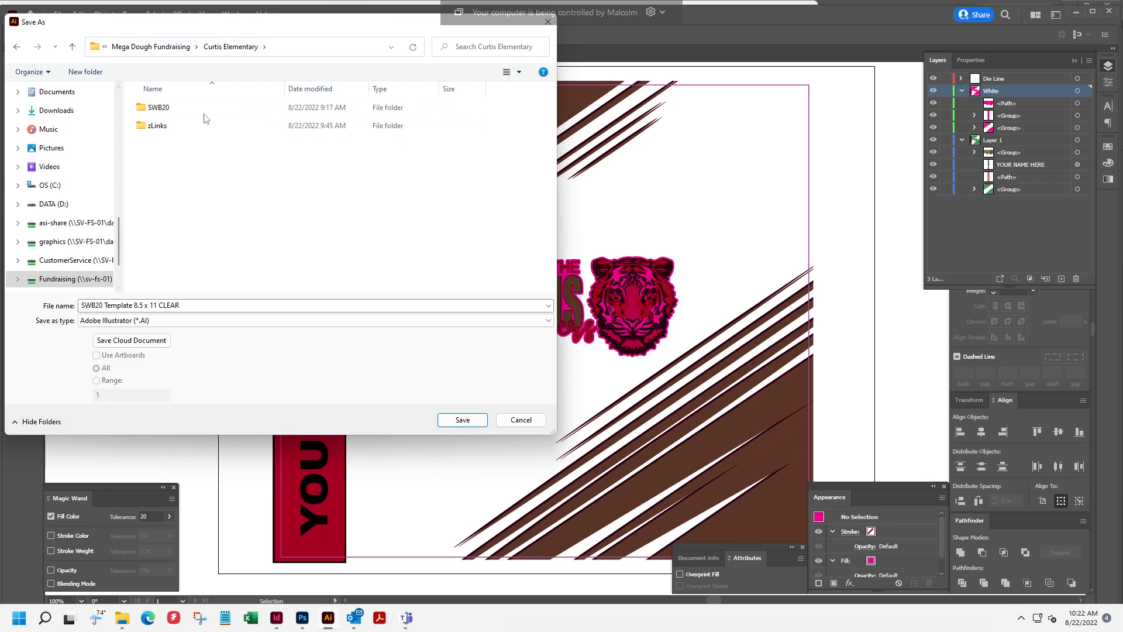
pyautogui.doubleClick(164, 110)
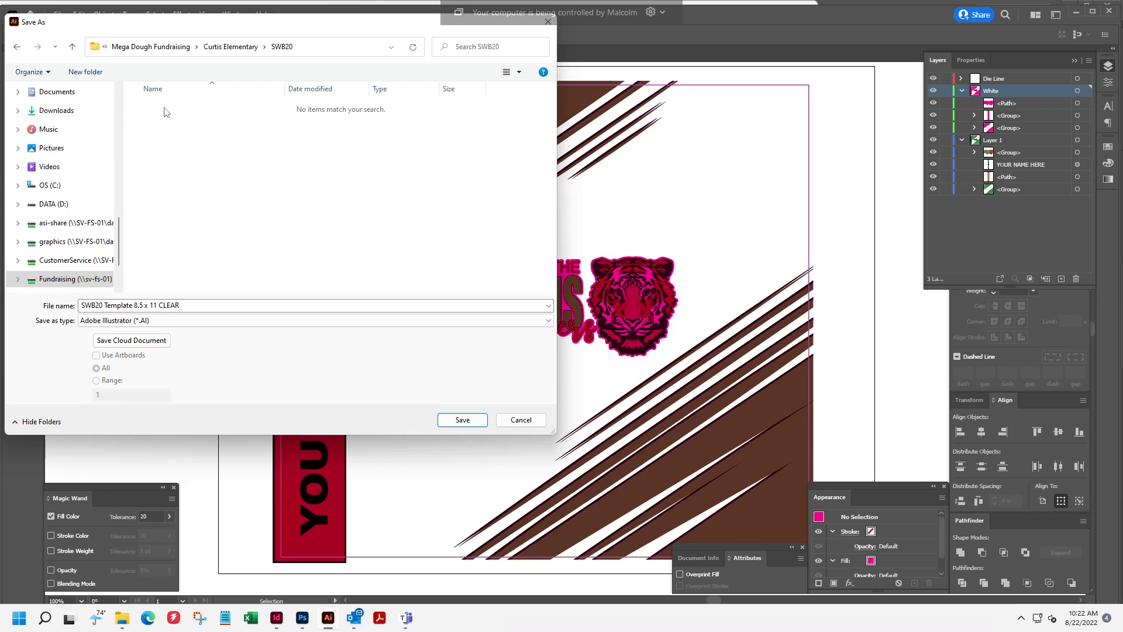
# Name the file "SWB20 Curtis Elementary with Die Line" and save it in Illustrator 2020 format.
pyautogui.click(143, 305)
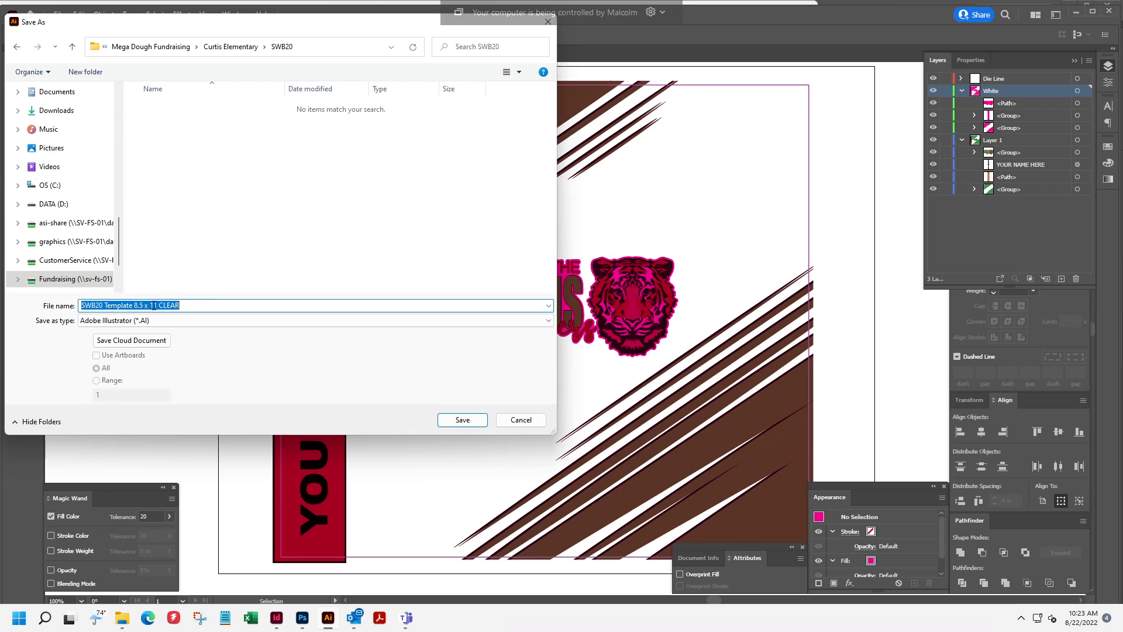
pyautogui.click(196, 307)
pyautogui.moveTo(197, 307); pyautogui.dragTo(108, 307)
pyautogui.write('Curtis Elementary with Die Line')
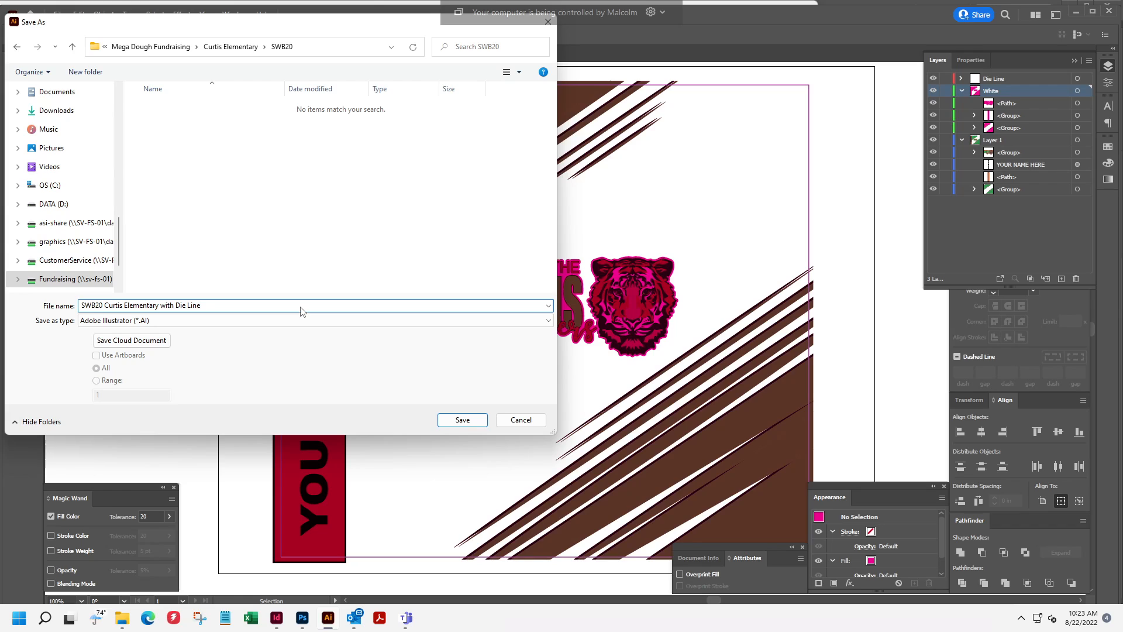
pyautogui.click(462, 420)
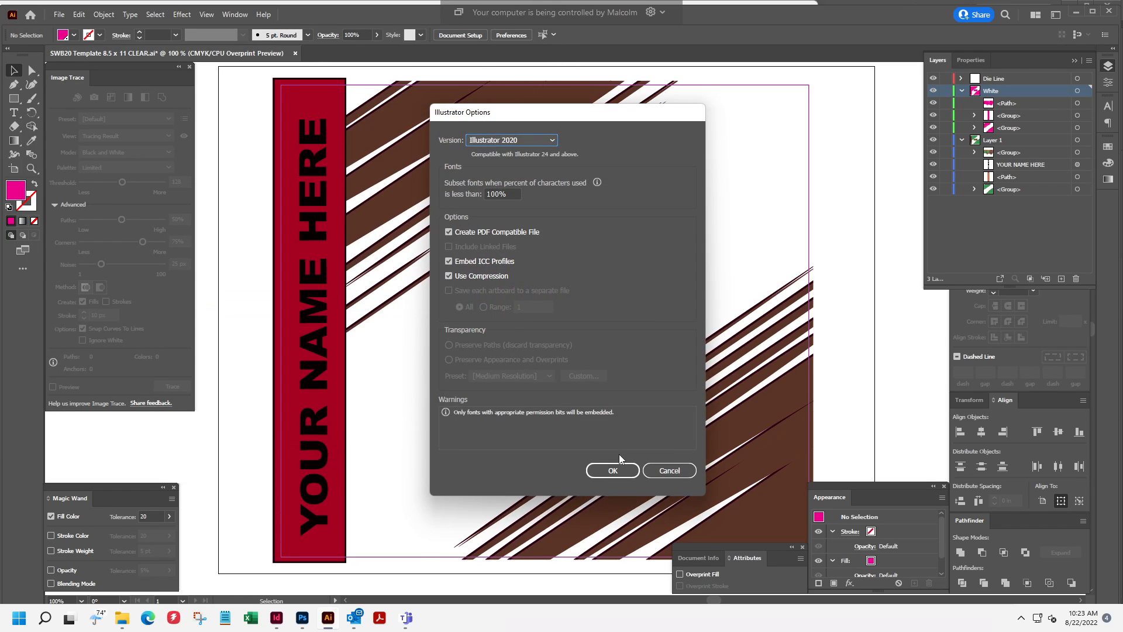
pyautogui.click(612, 470)
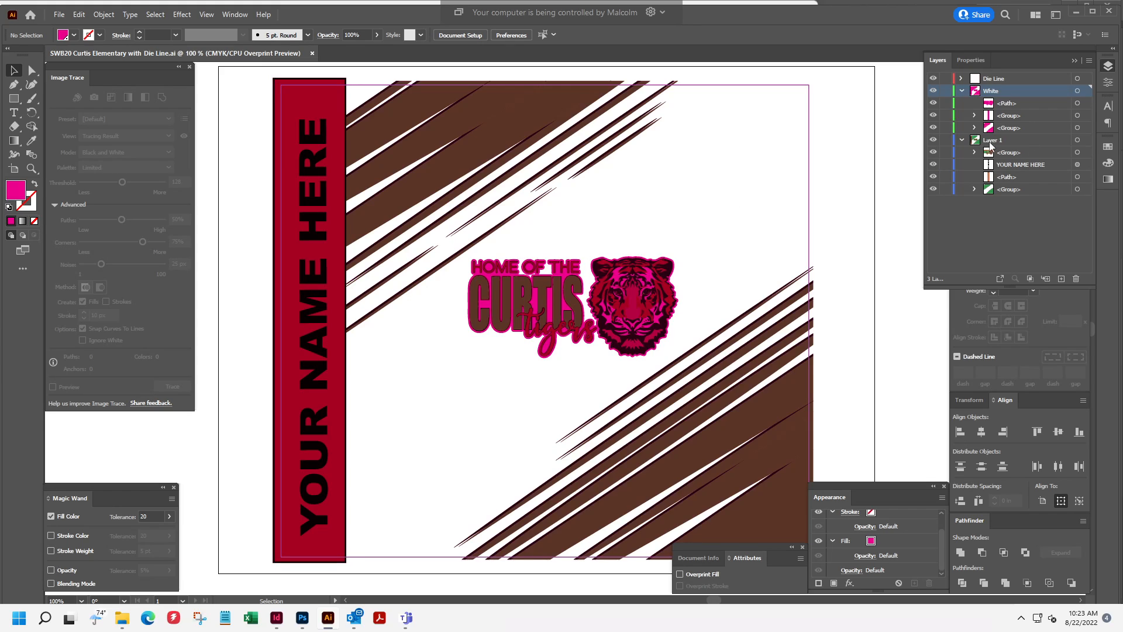
# Hide the YOUR NAME HERE text and save the artwork as an Adobe PDF with the PDF/X-4:2008 preset.
pyautogui.click(936, 163)
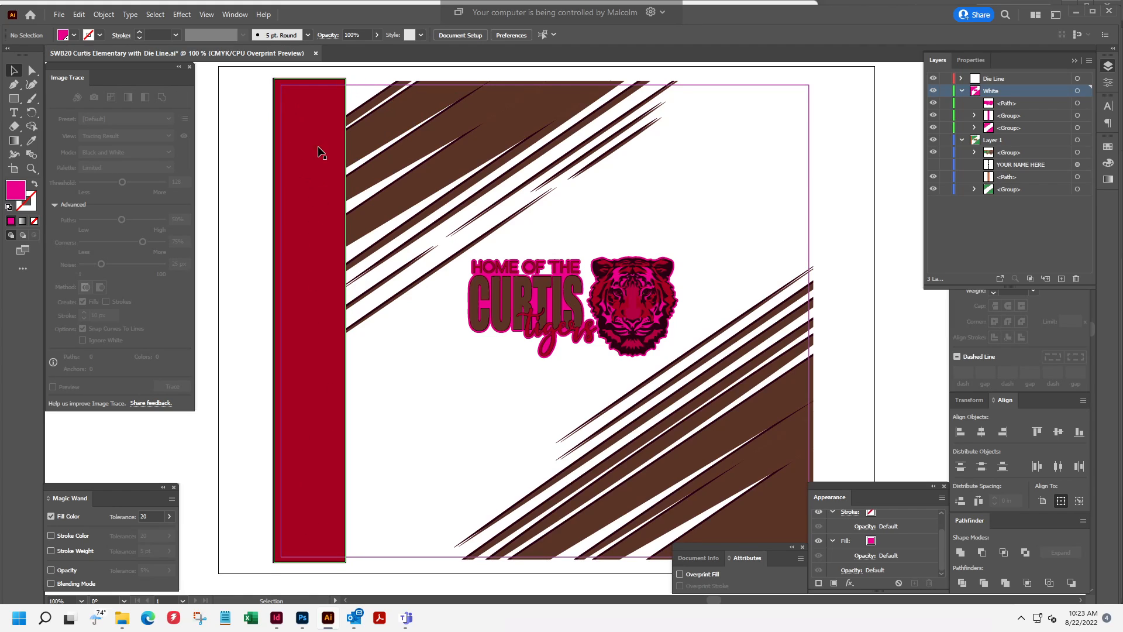
pyautogui.click(56, 15)
pyautogui.click(87, 135)
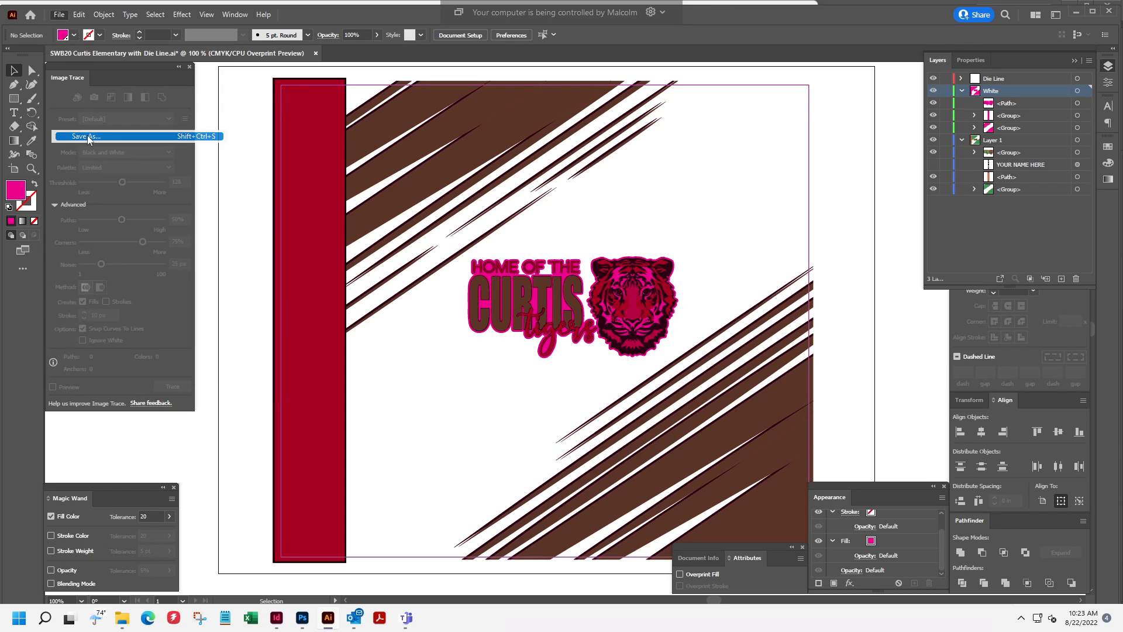
pyautogui.click(218, 316)
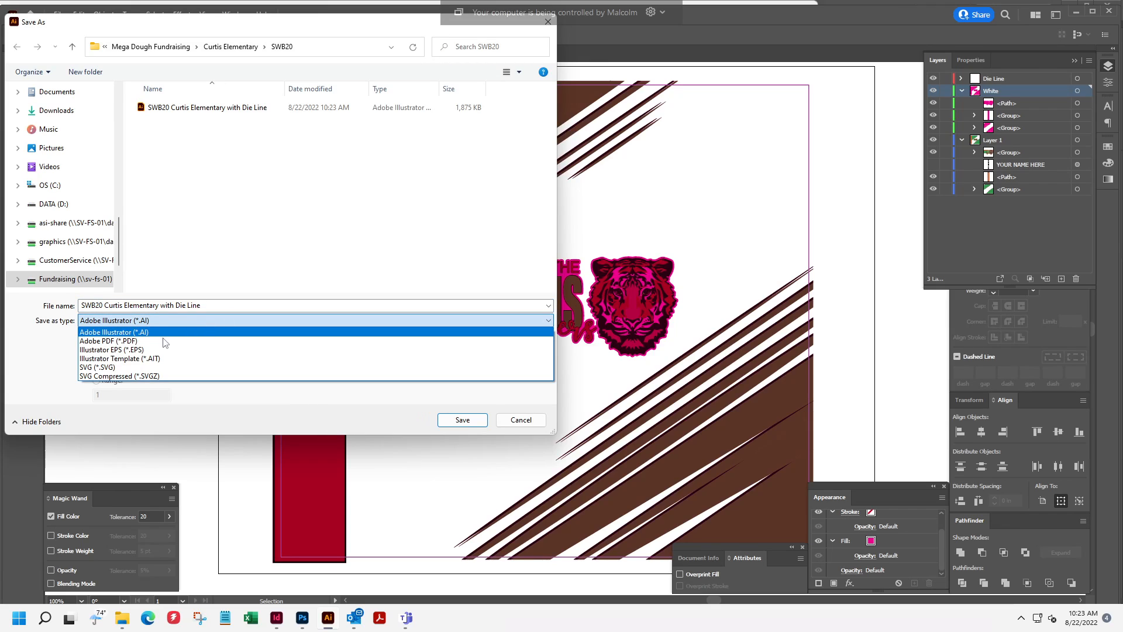
pyautogui.click(157, 337)
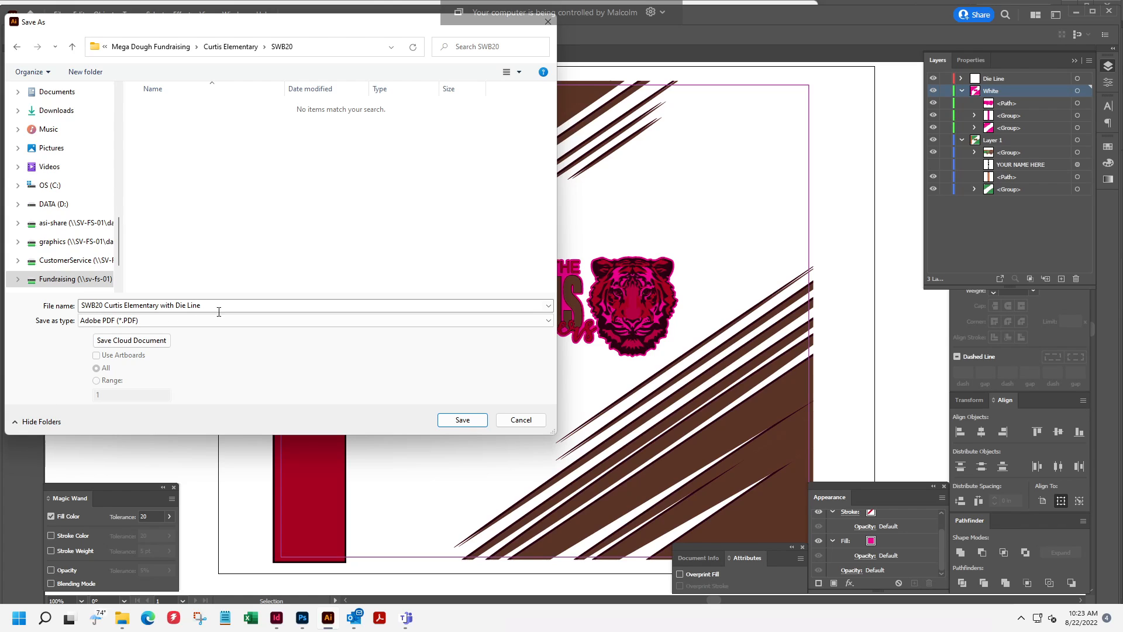
pyautogui.click(471, 420)
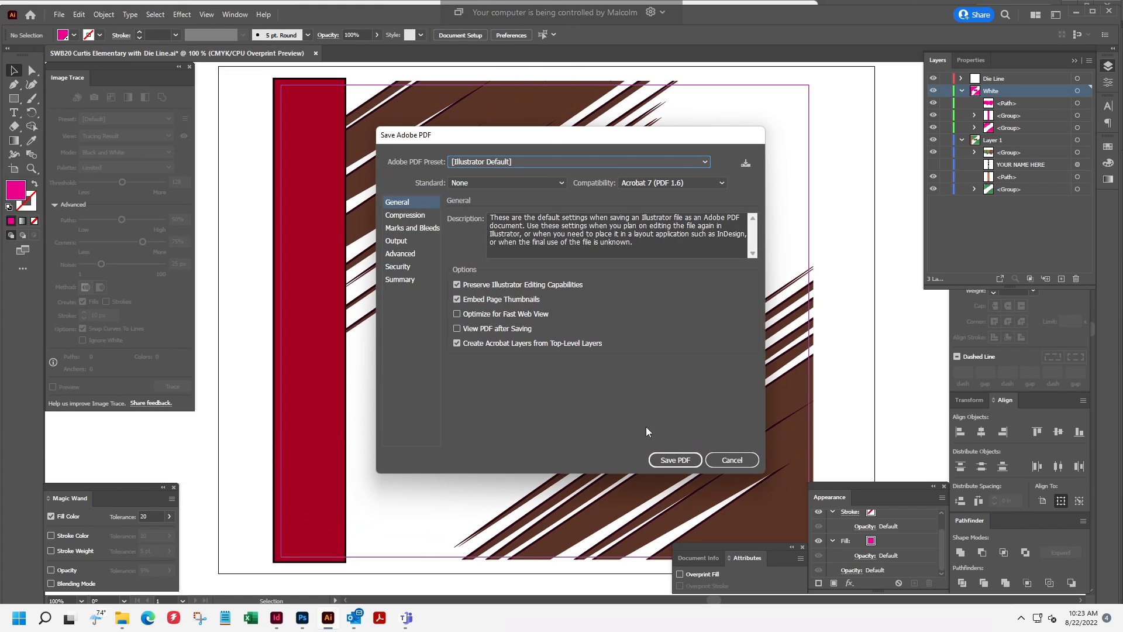
pyautogui.click(706, 163)
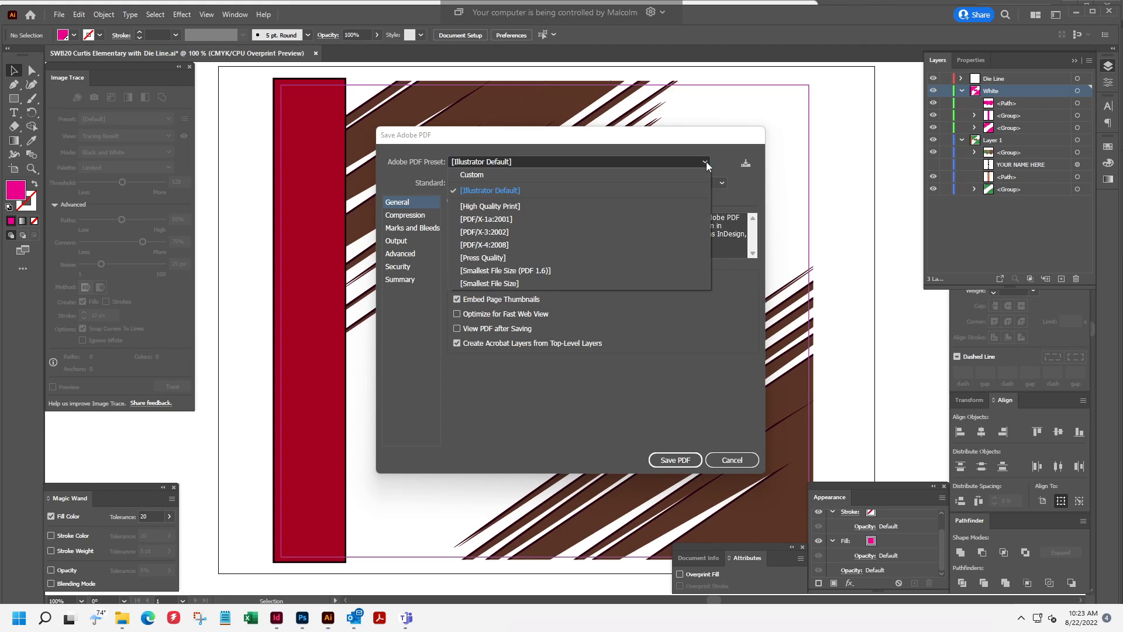
pyautogui.click(507, 248)
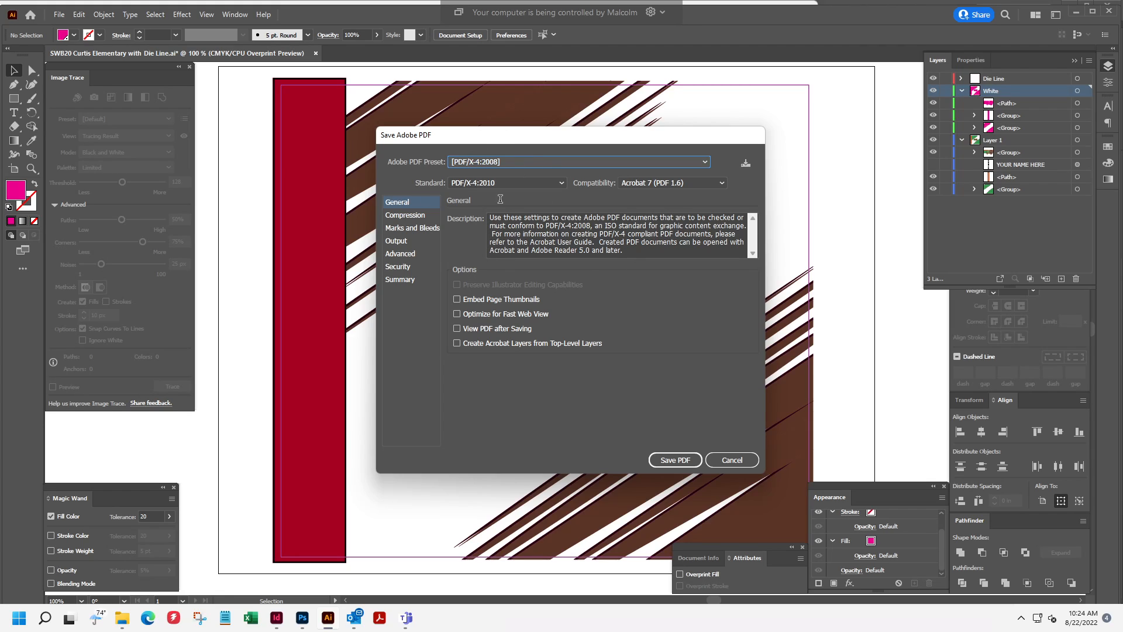
pyautogui.click(676, 461)
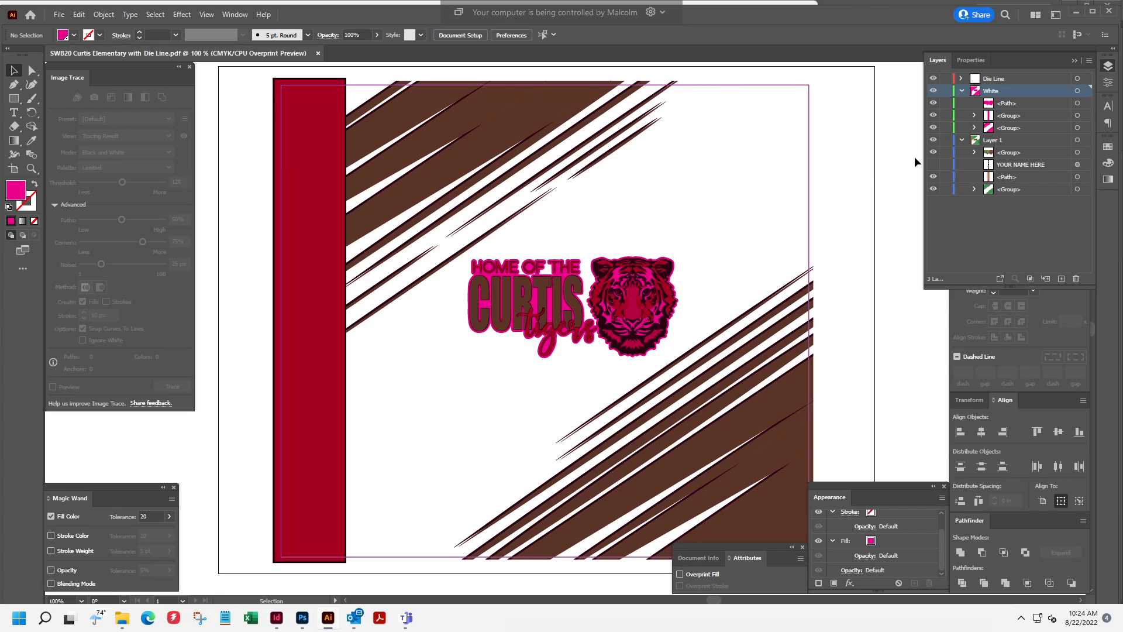
# Hide the Die Line layer and save the artwork as PDF "SWB20 Curtis Elementary without Die Line" with the PDF/X-4:2008 preset.
pyautogui.click(933, 164)
pyautogui.click(933, 79)
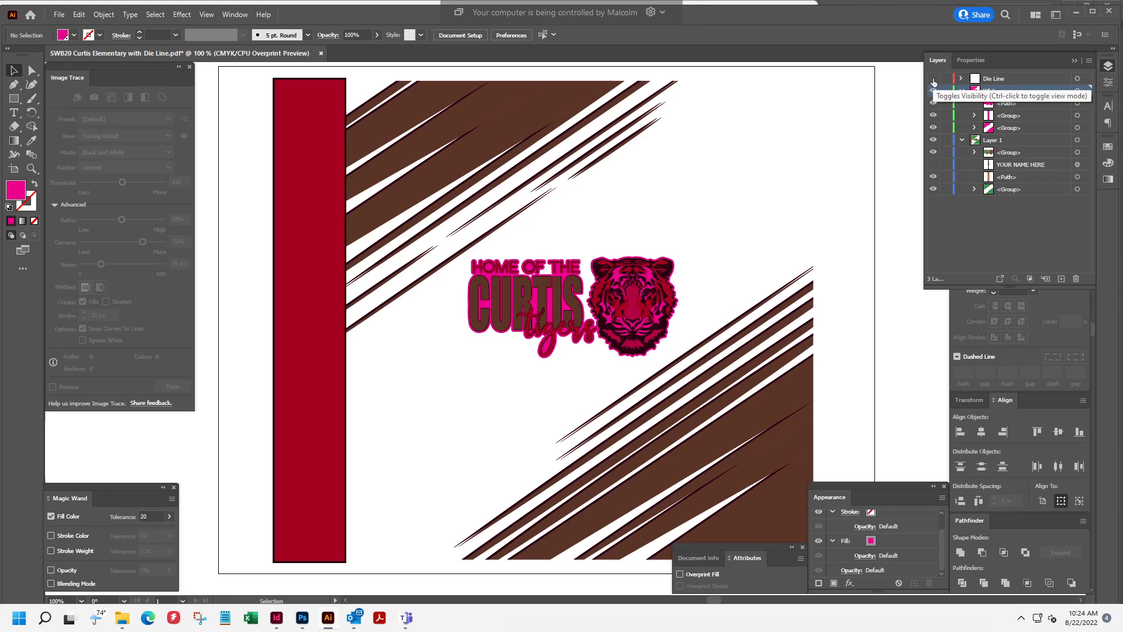
pyautogui.click(60, 15)
pyautogui.click(88, 138)
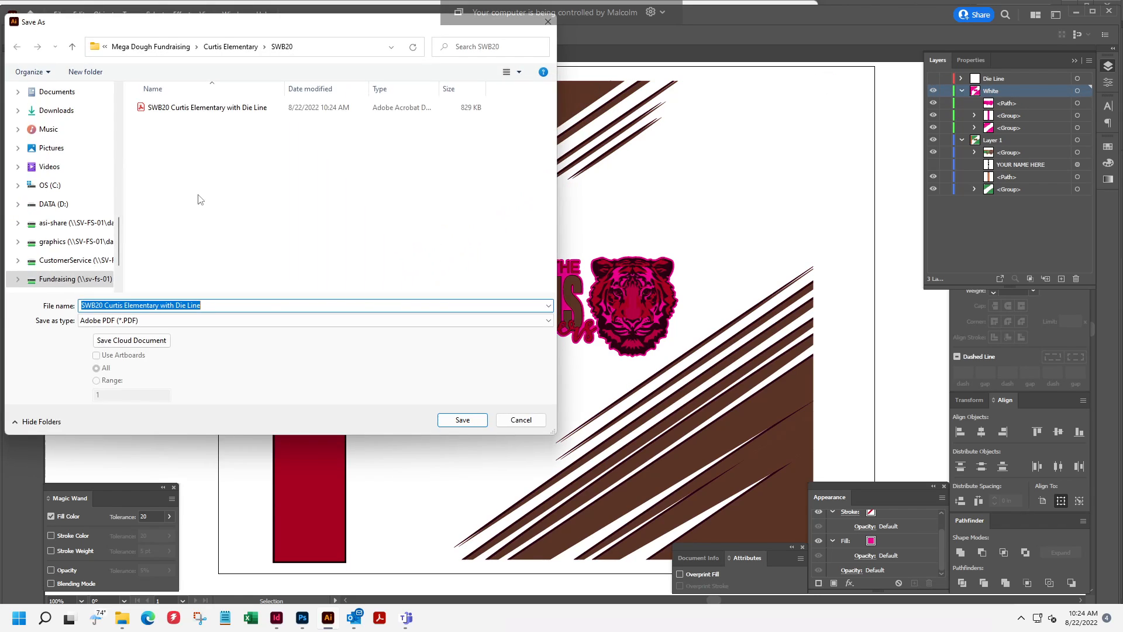
pyautogui.click(174, 307)
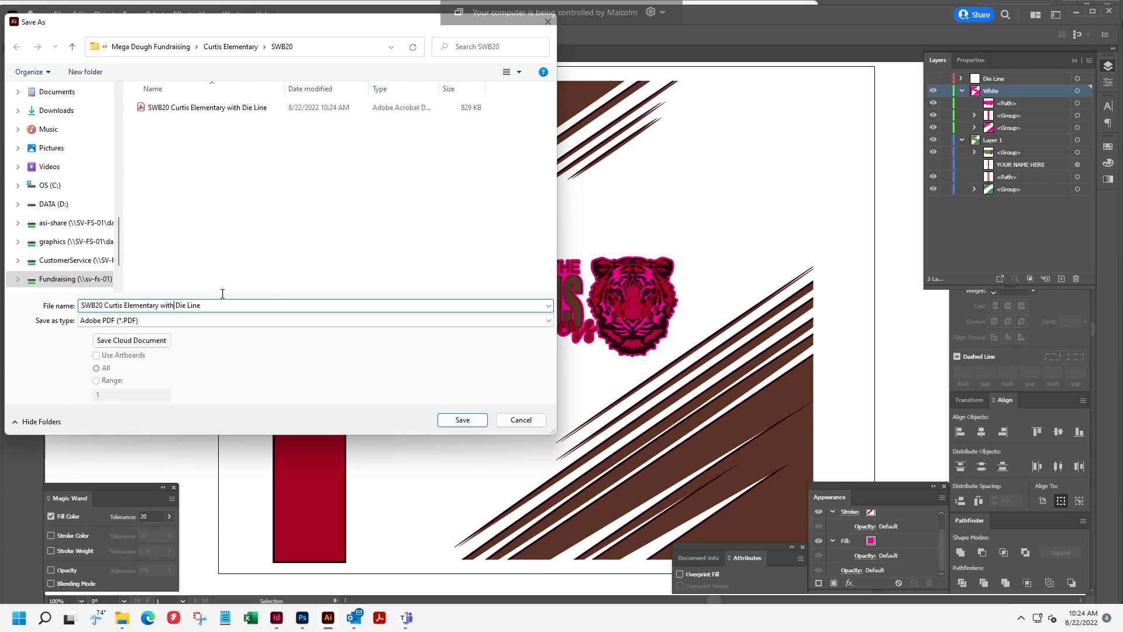
pyautogui.write('out')
pyautogui.click(478, 422)
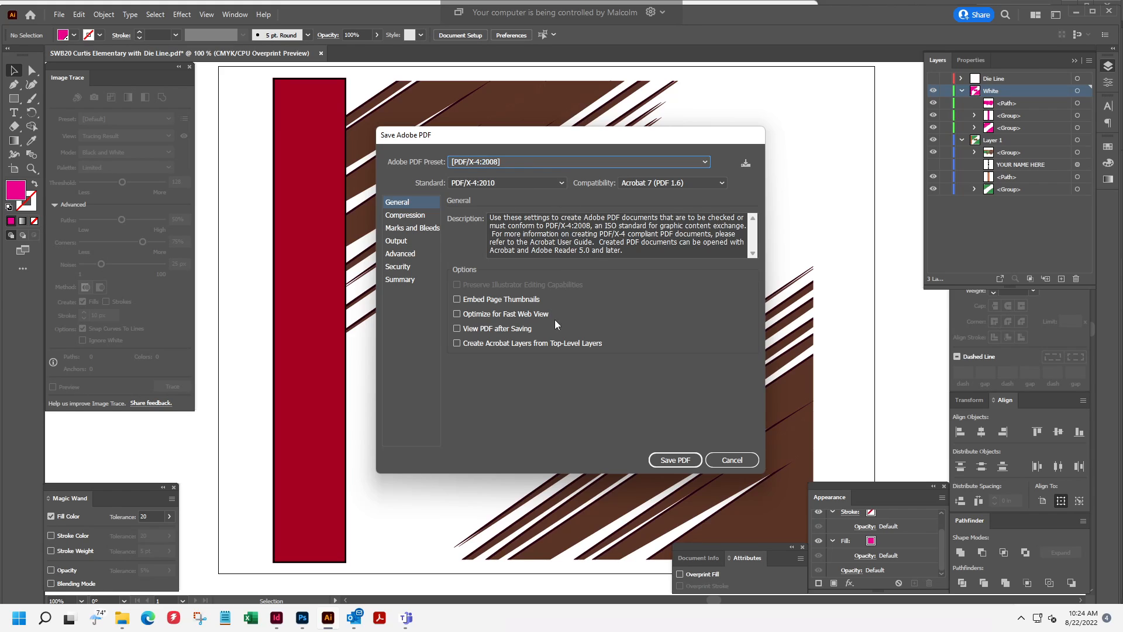
pyautogui.click(680, 458)
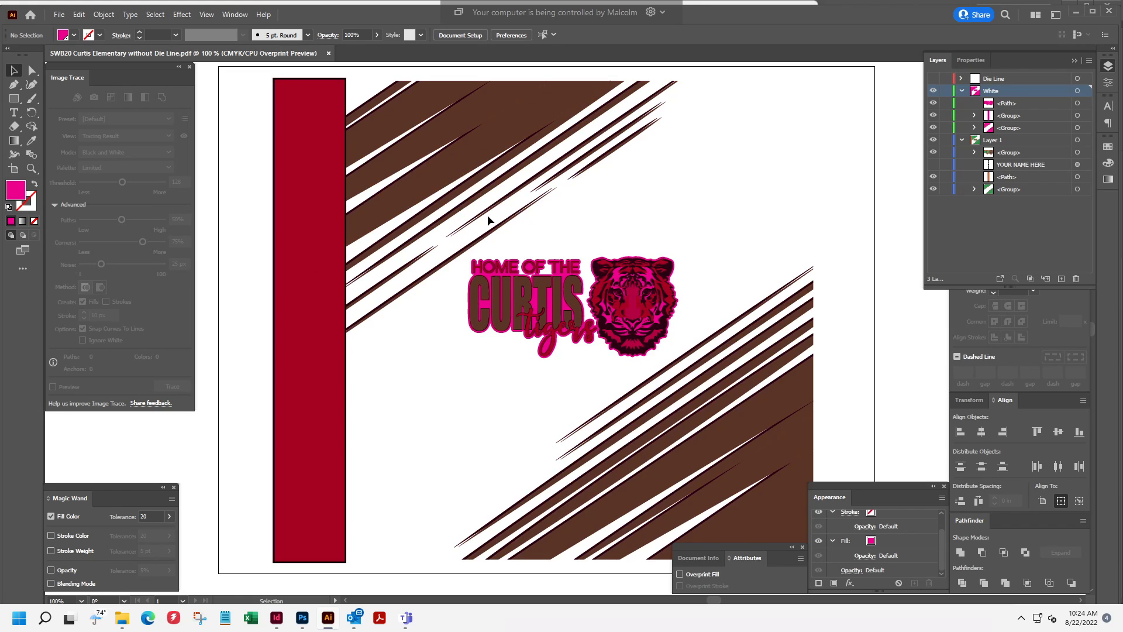
# Select all full-color artwork on Layer 1, with the YOUR NAME HERE text shown and the White layer hidden.
pyautogui.hotkey('ctrl', '-')
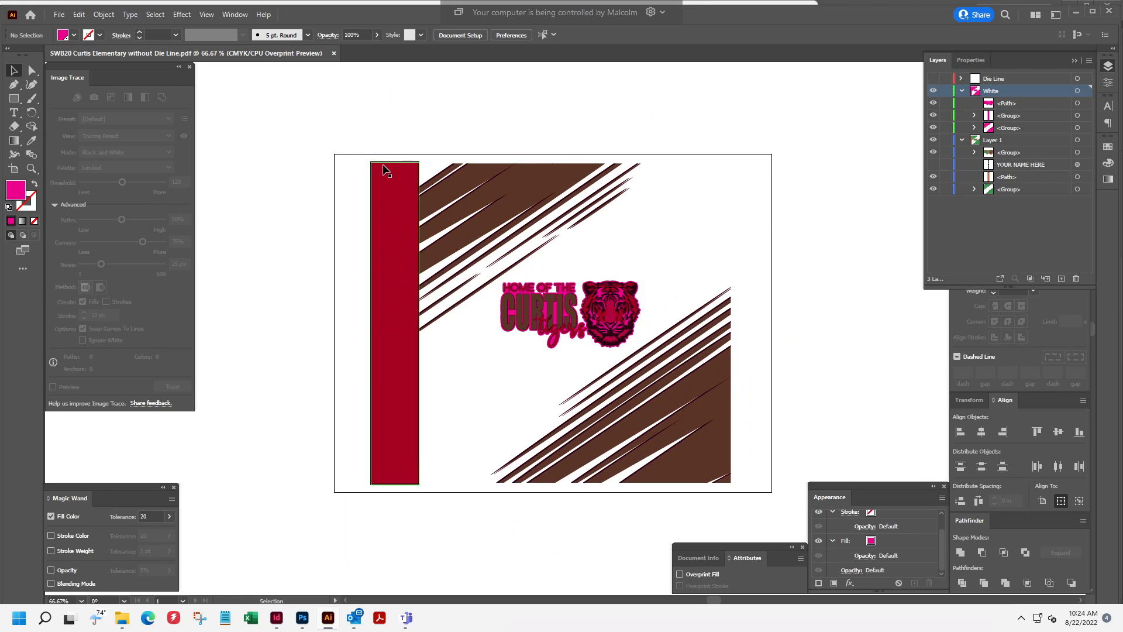
pyautogui.click(934, 164)
pyautogui.click(934, 91)
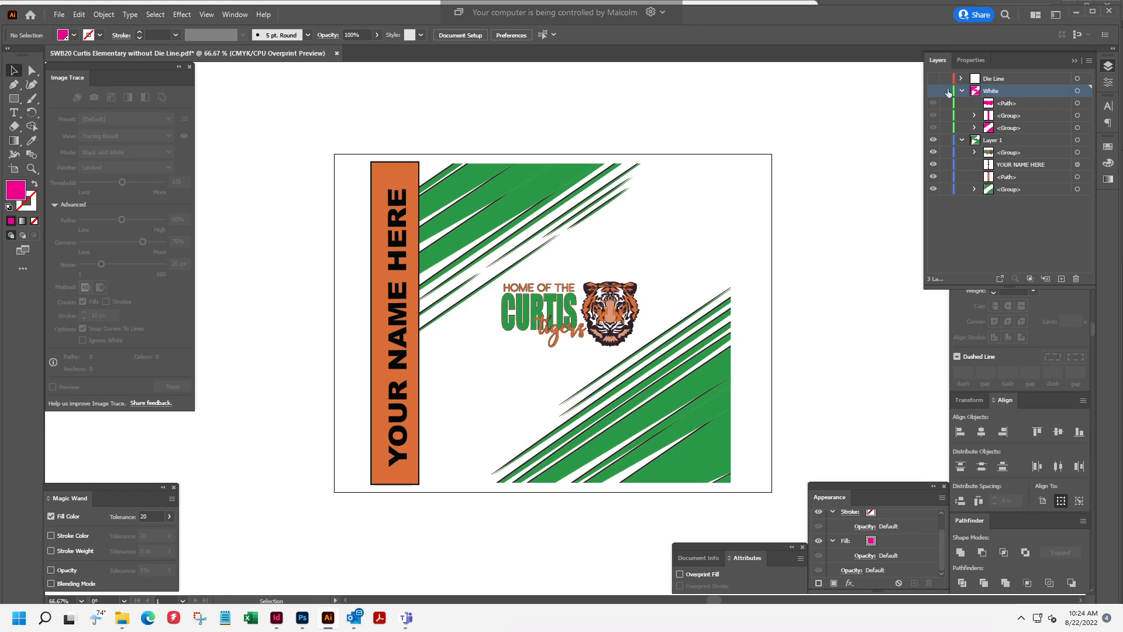
pyautogui.click(933, 91)
pyautogui.moveTo(346, 123); pyautogui.dragTo(752, 511)
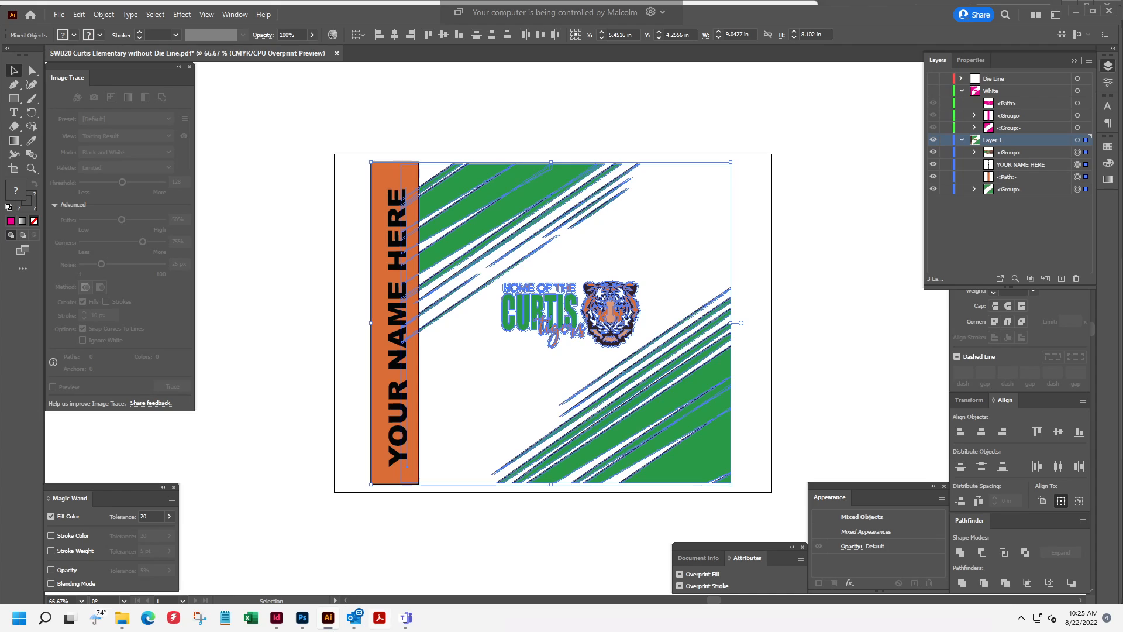
# Switch to Photoshop and examine the open SWB20 white background, cropped and mockup scene documents.
pyautogui.click(304, 622)
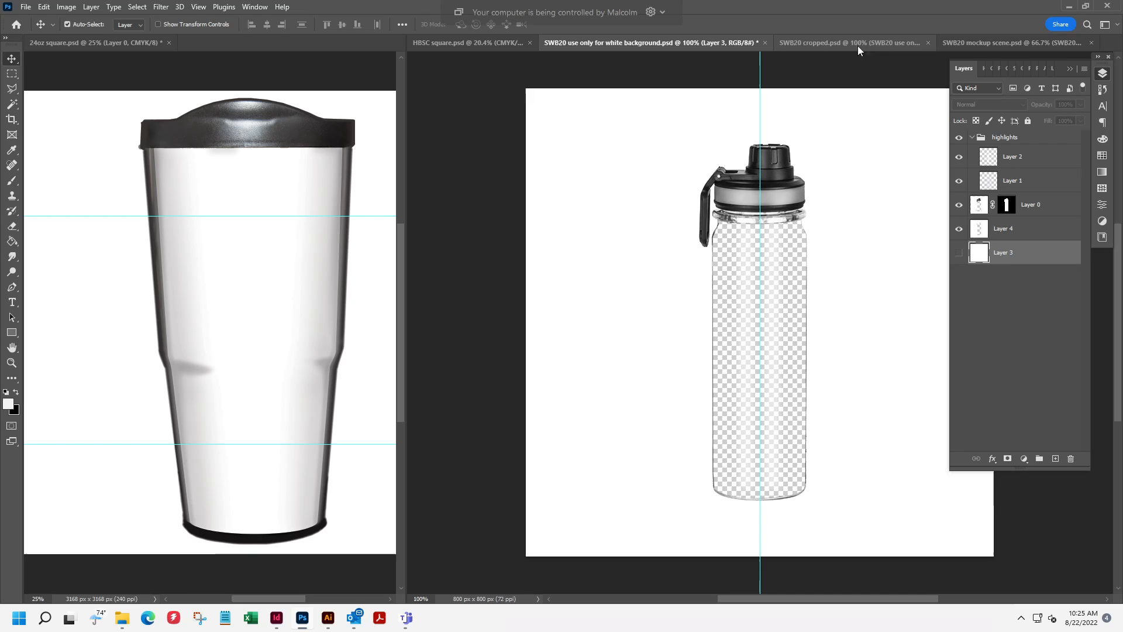
pyautogui.click(833, 45)
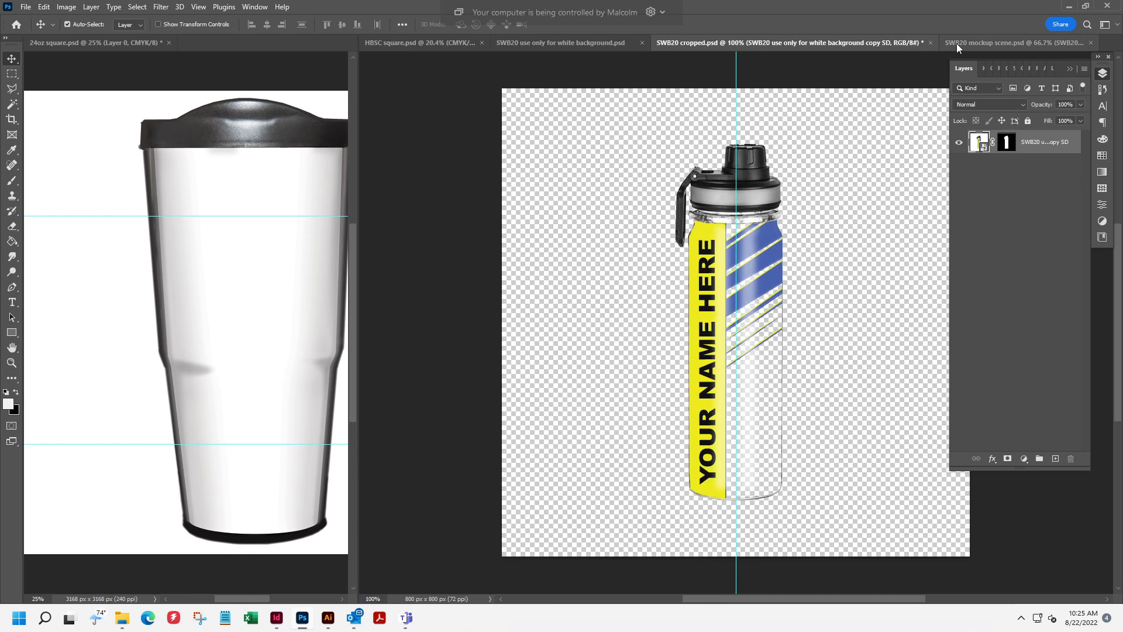
pyautogui.click(956, 44)
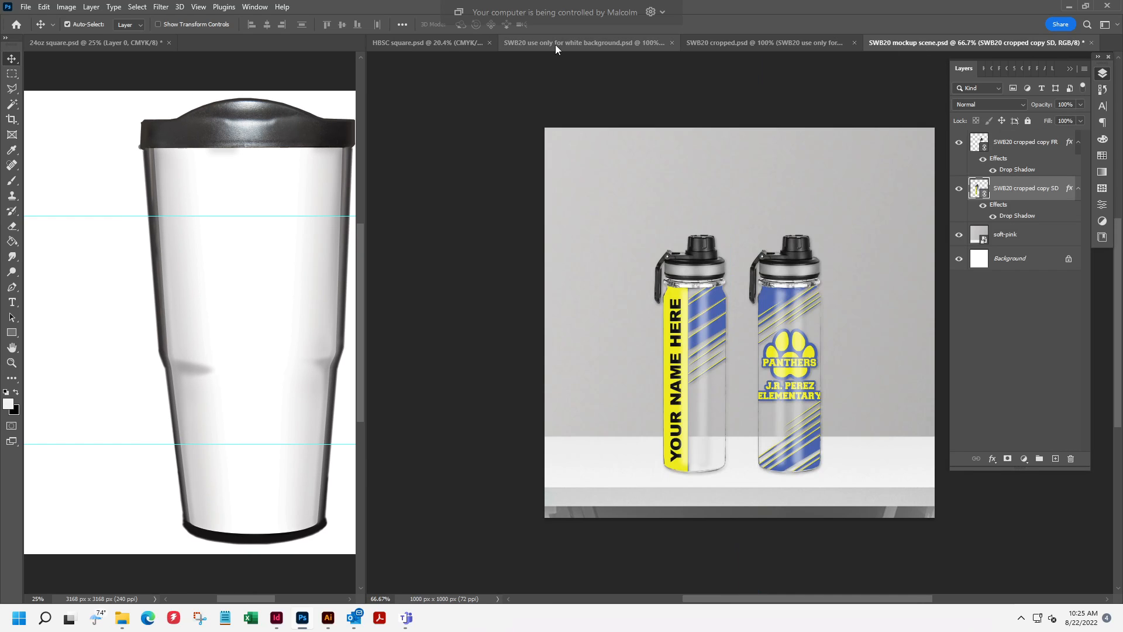
pyautogui.click(555, 44)
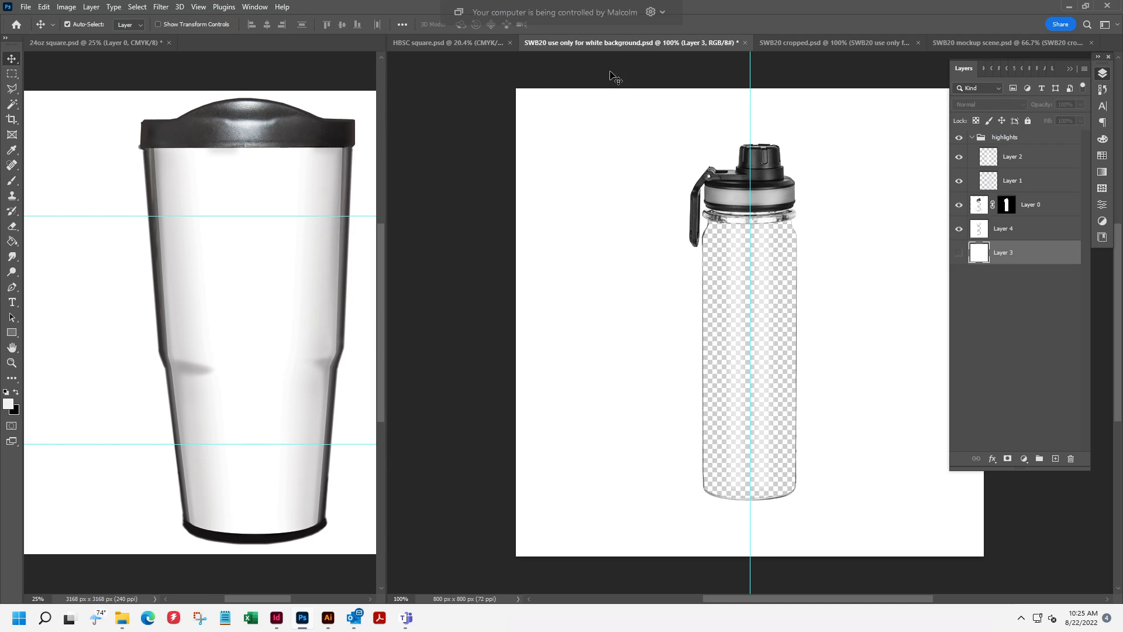
pyautogui.click(773, 44)
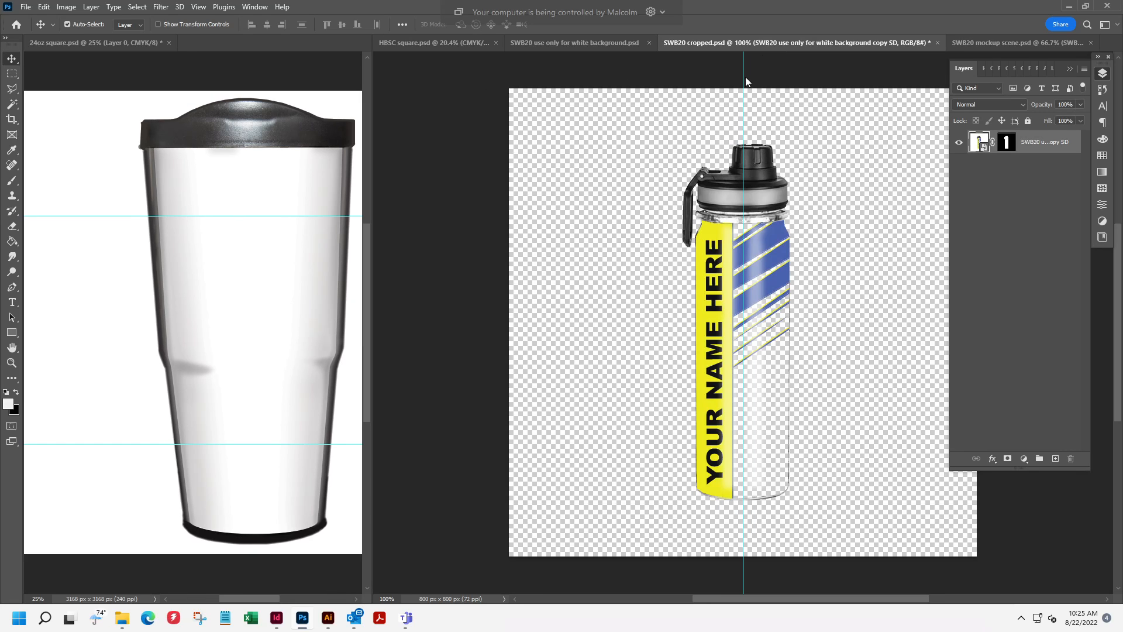
pyautogui.click(980, 42)
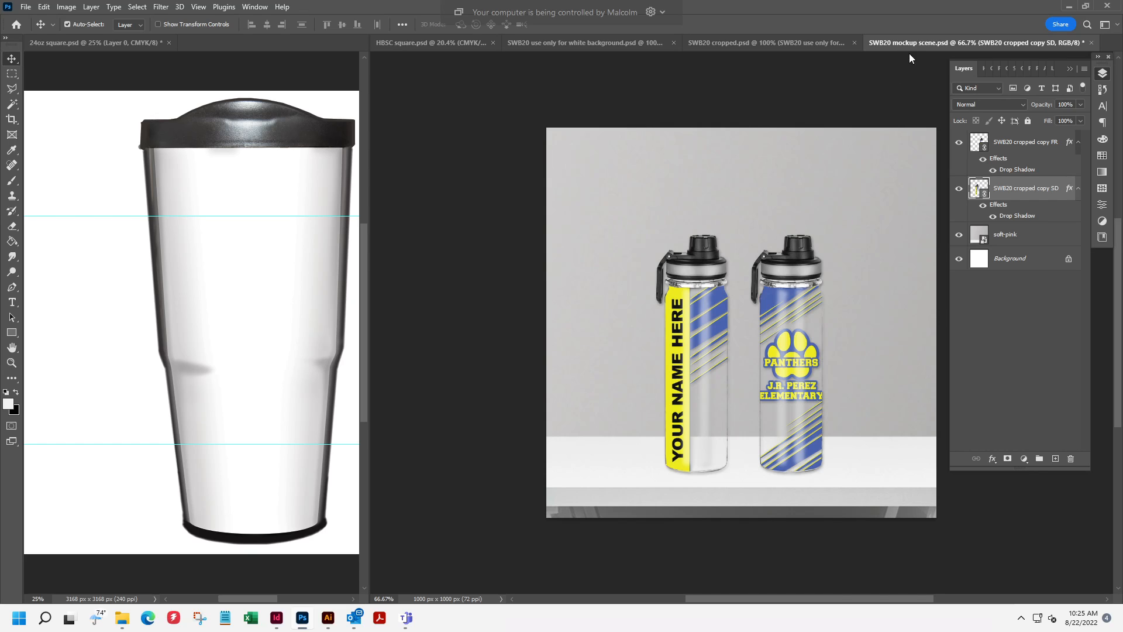
pyautogui.click(580, 44)
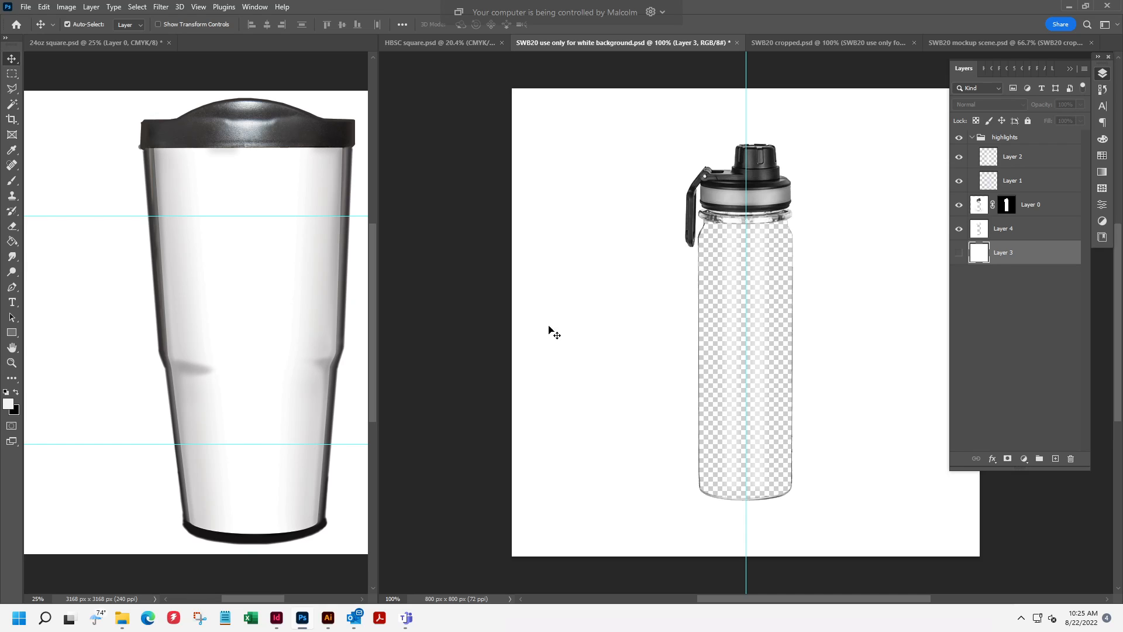
# Close the SWB20 white background, cropped and mockup scene documents without saving their changes.
pyautogui.click(737, 43)
pyautogui.press('n')
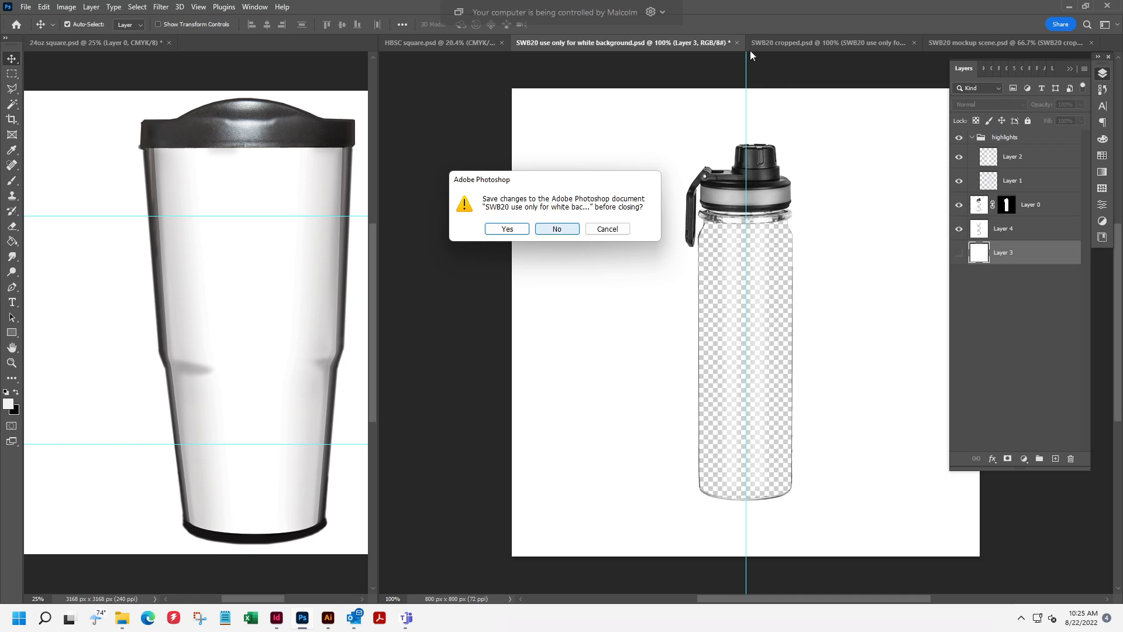
pyautogui.click(791, 43)
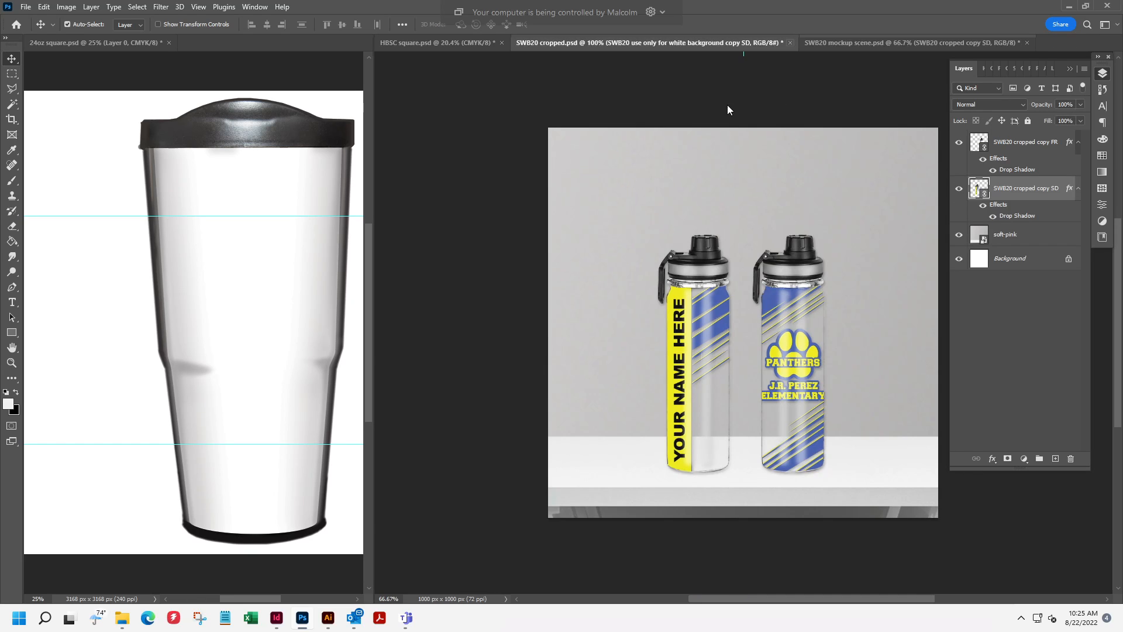
pyautogui.click(554, 229)
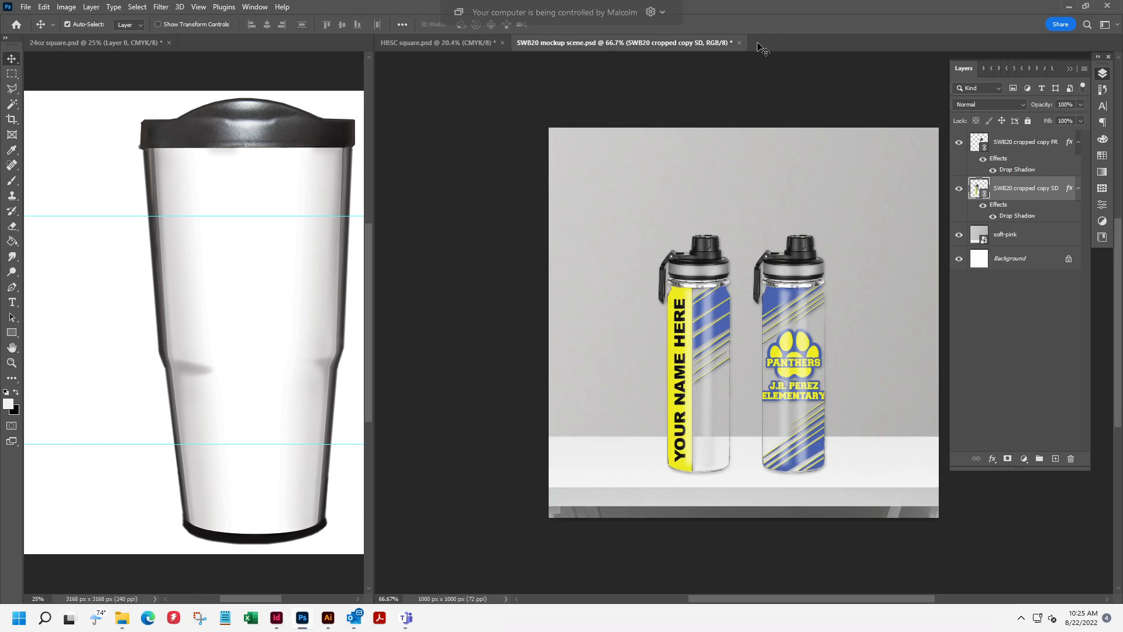
pyautogui.click(739, 44)
pyautogui.press('n')
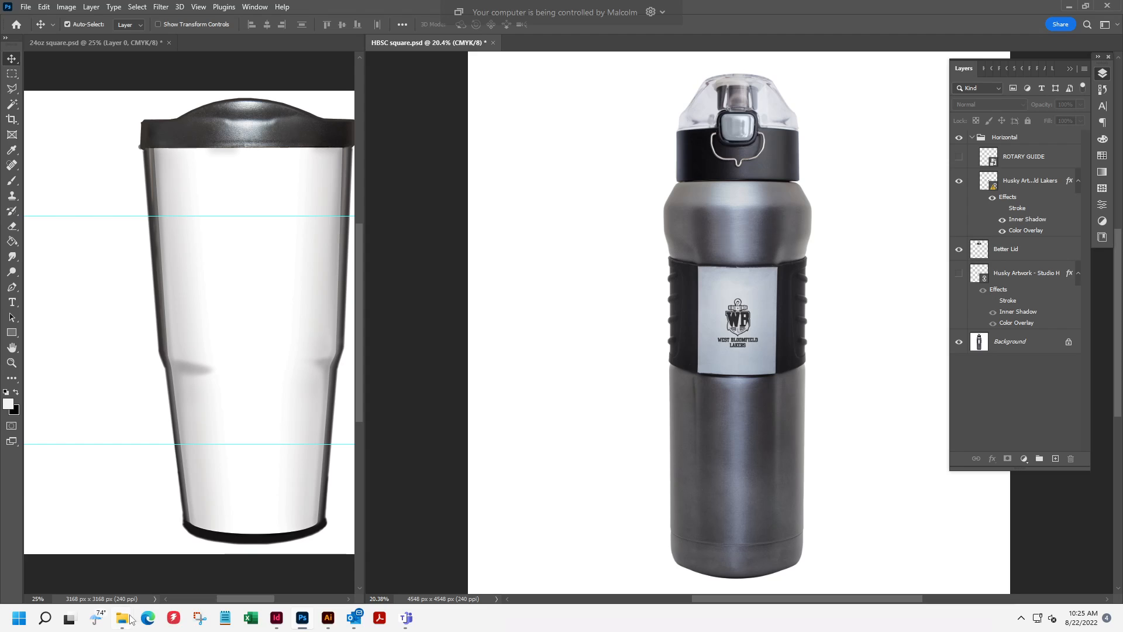
# Switch to File Explorer and open the Squared Templates 2021 folder inside _NEW 2021 Templates at the SWB20 files.
pyautogui.moveTo(123, 619)
pyautogui.click(179, 570)
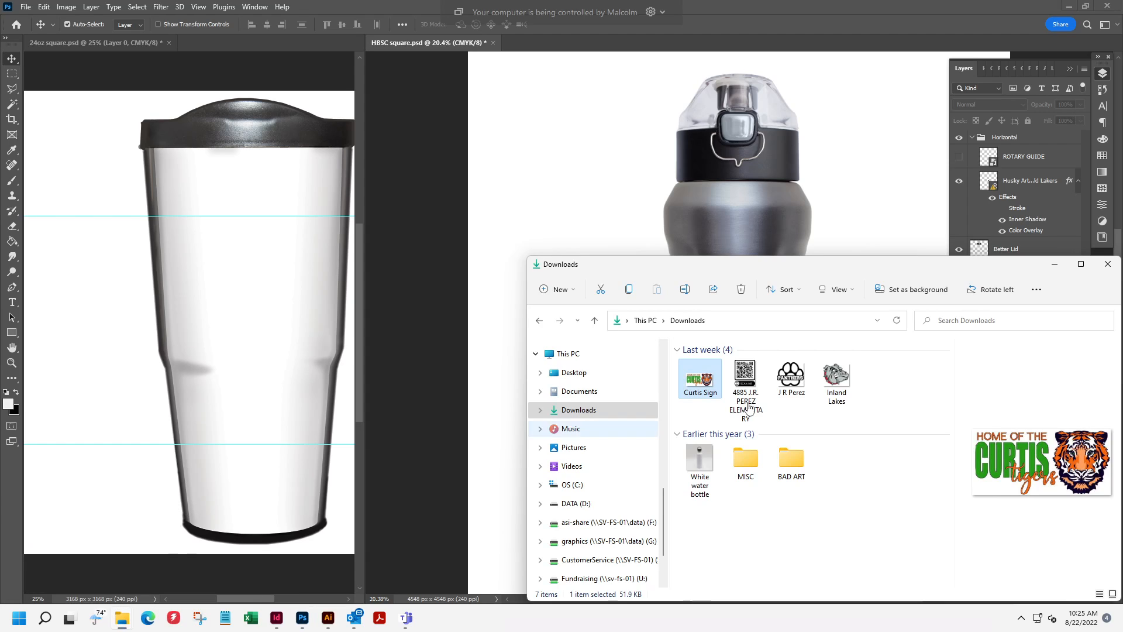
pyautogui.scroll(4, 665, 405)
pyautogui.click(663, 394)
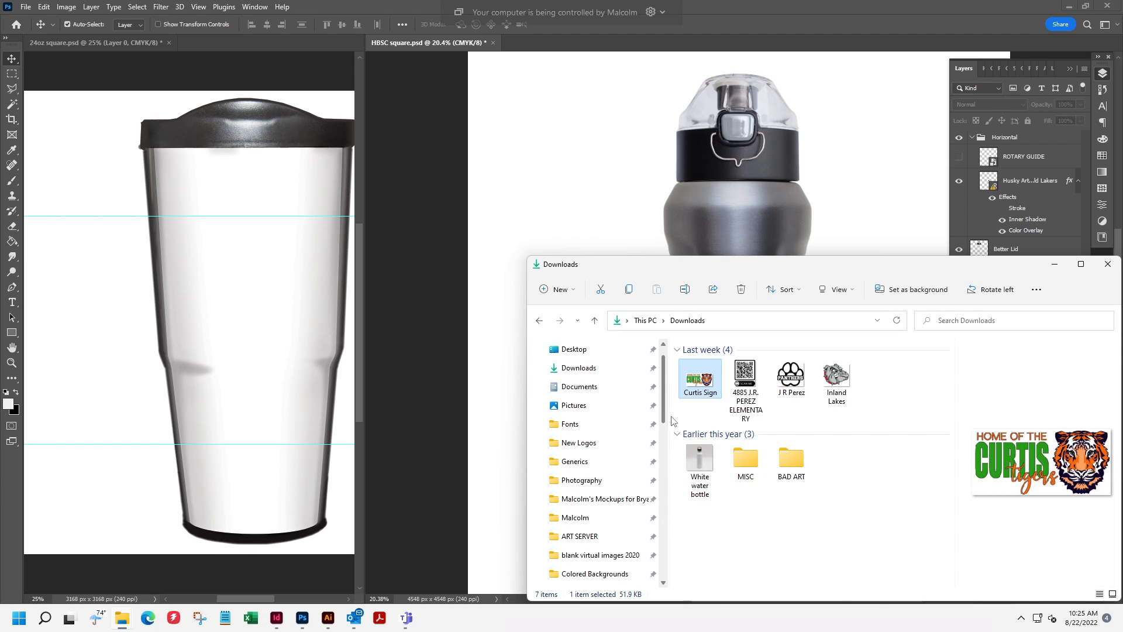
pyautogui.moveTo(663, 401); pyautogui.dragTo(664, 440)
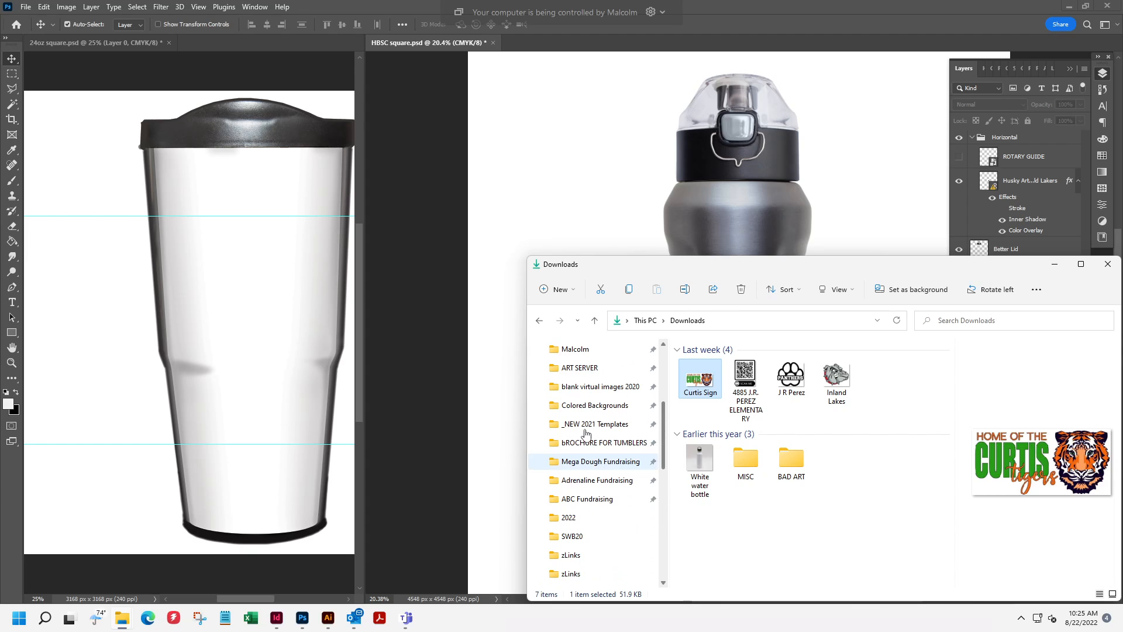
pyautogui.click(582, 426)
pyautogui.doubleClick(728, 438)
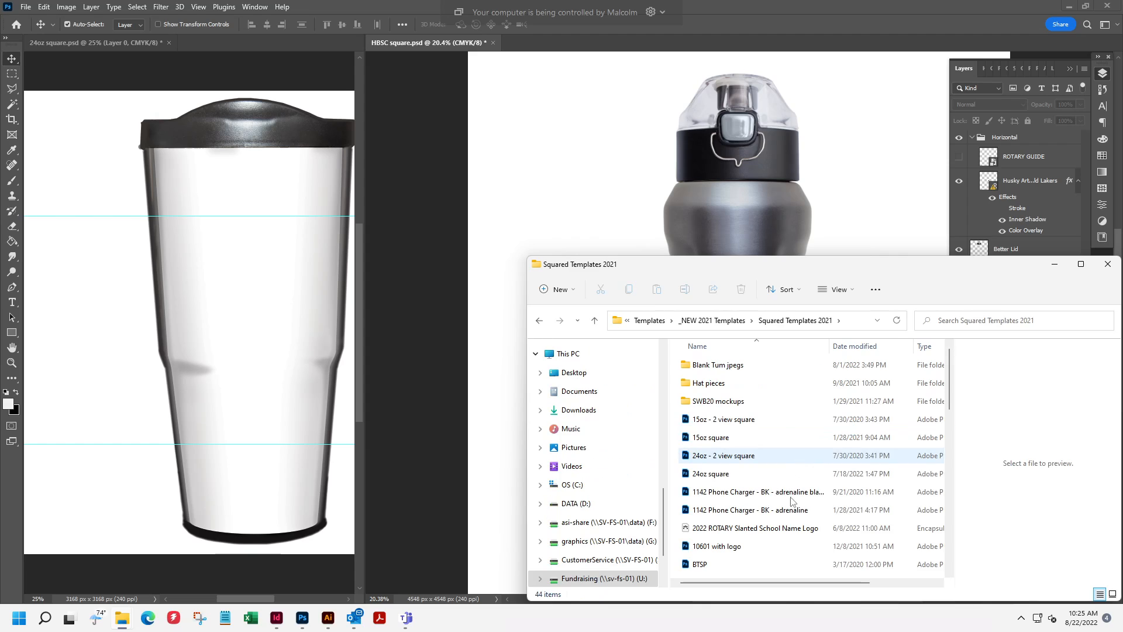
pyautogui.click(784, 510)
pyautogui.scroll(-5, 784, 511)
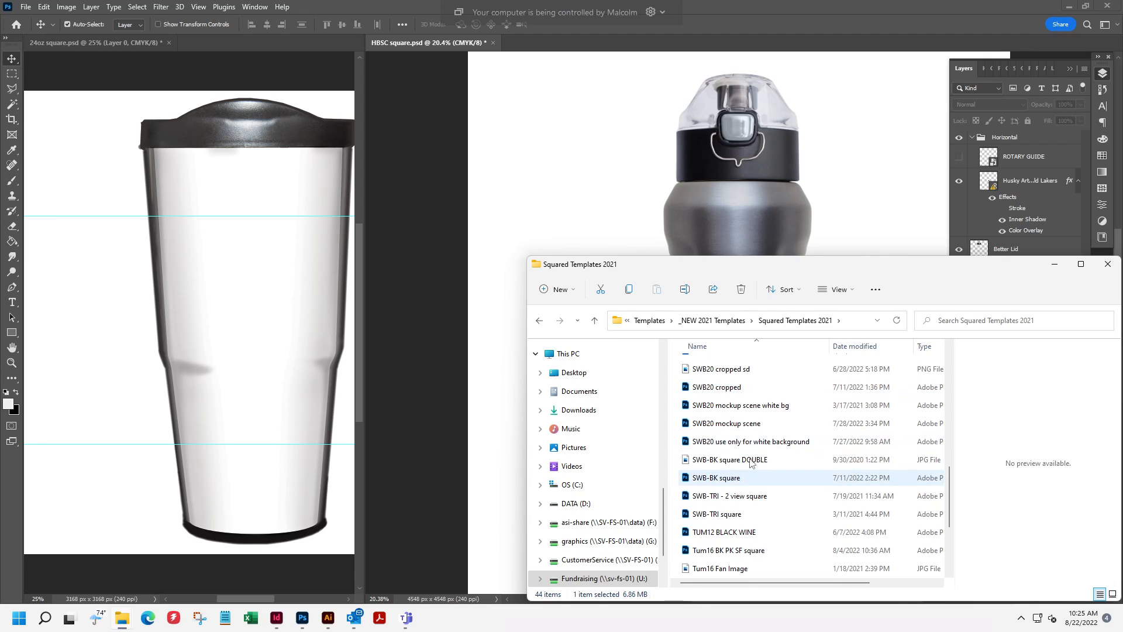
# Rename the "SWB20 use only for white background" file as "SWB20 Step 1 use only for white background".
pyautogui.click(725, 442)
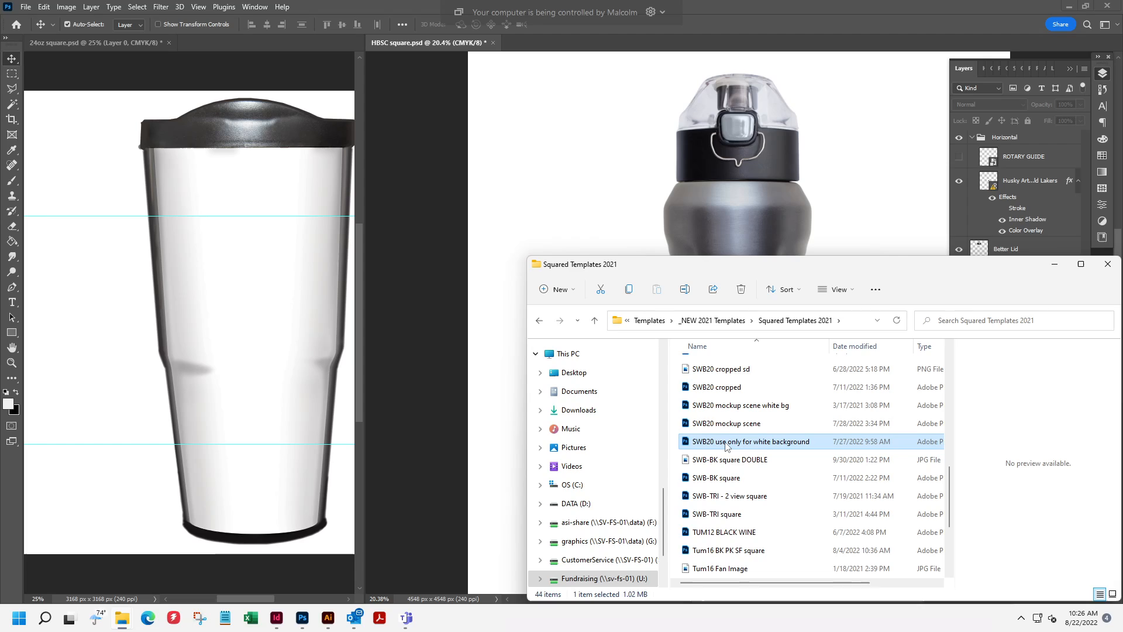
pyautogui.click(731, 443)
pyautogui.click(693, 442)
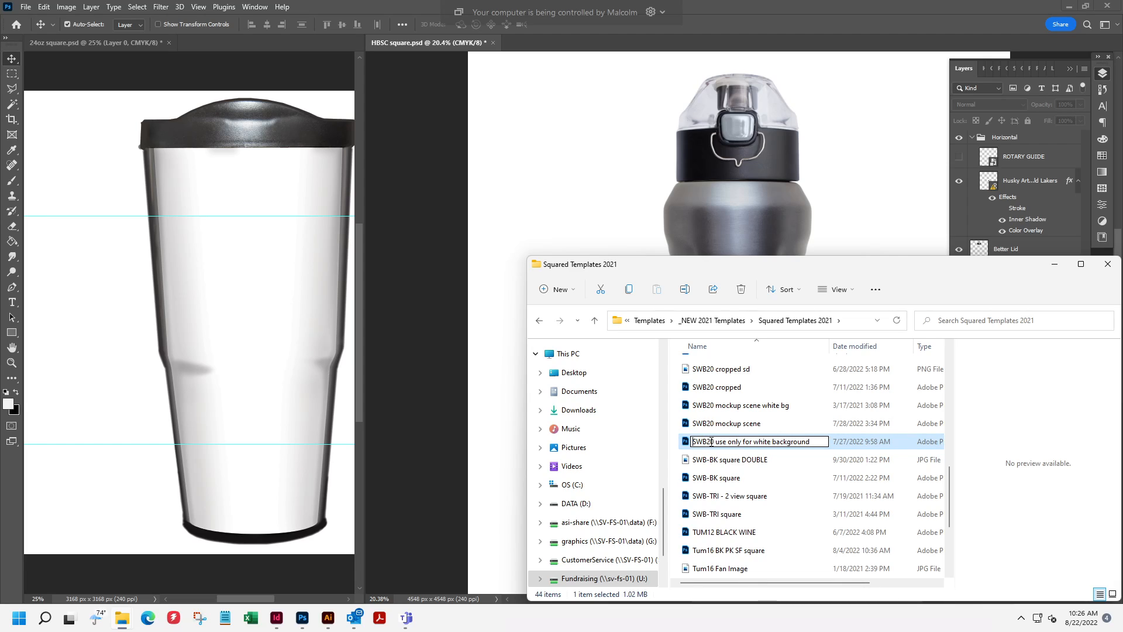
pyautogui.write('Step 1')
pyautogui.click(730, 433)
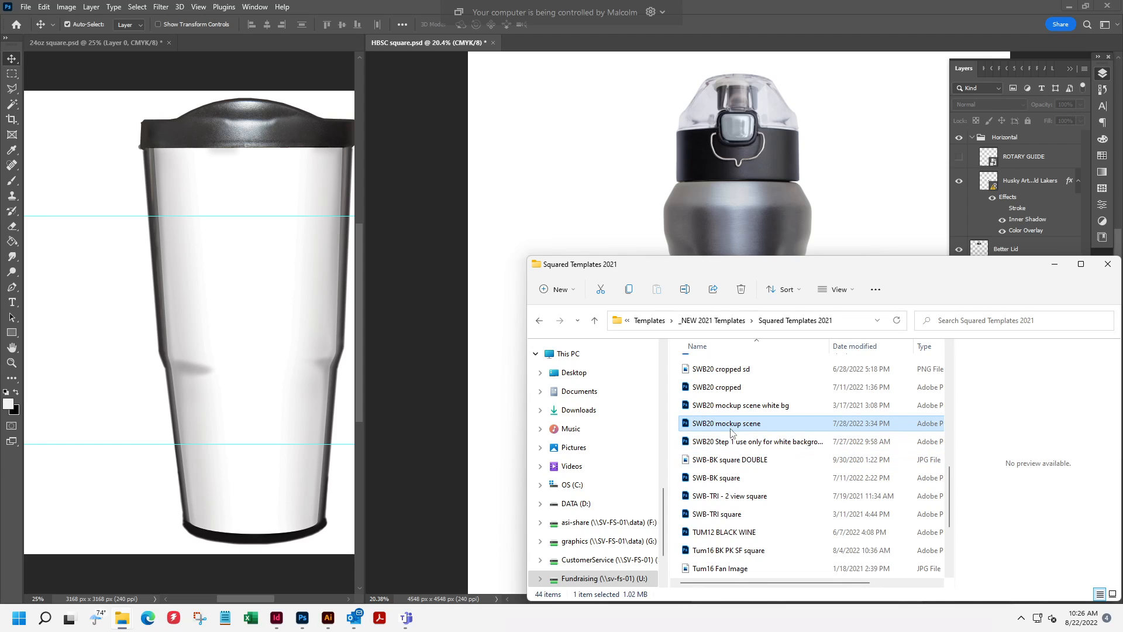
# Rename the Photoshop file "SWB20 cropped" as "SWB20 Step 2 cropped".
pyautogui.click(736, 426)
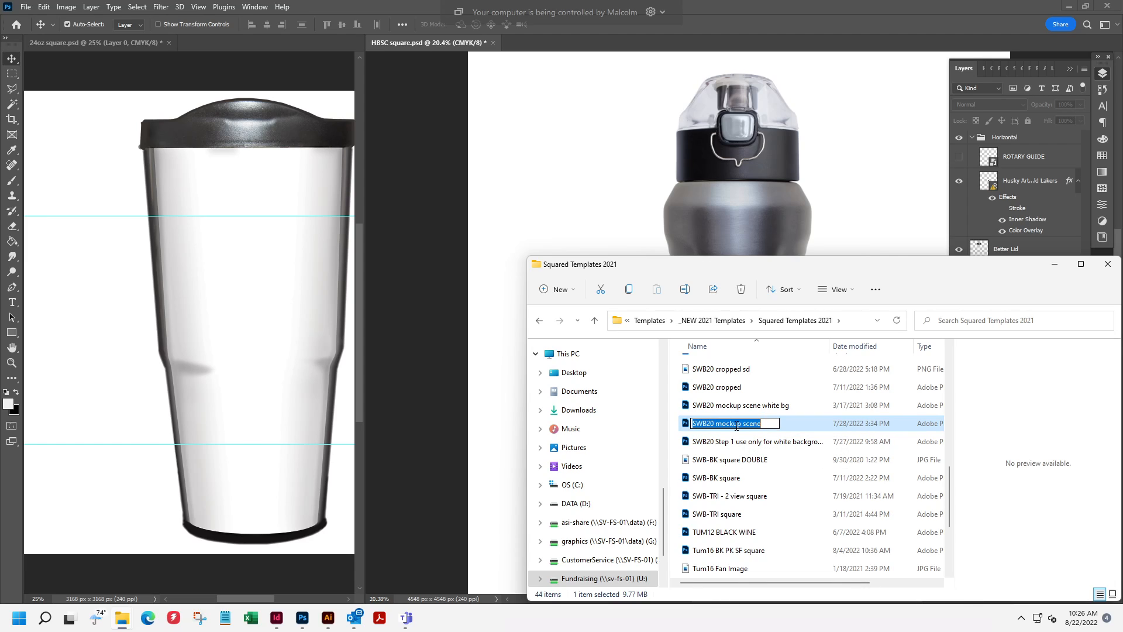
pyautogui.click(735, 390)
pyautogui.click(754, 393)
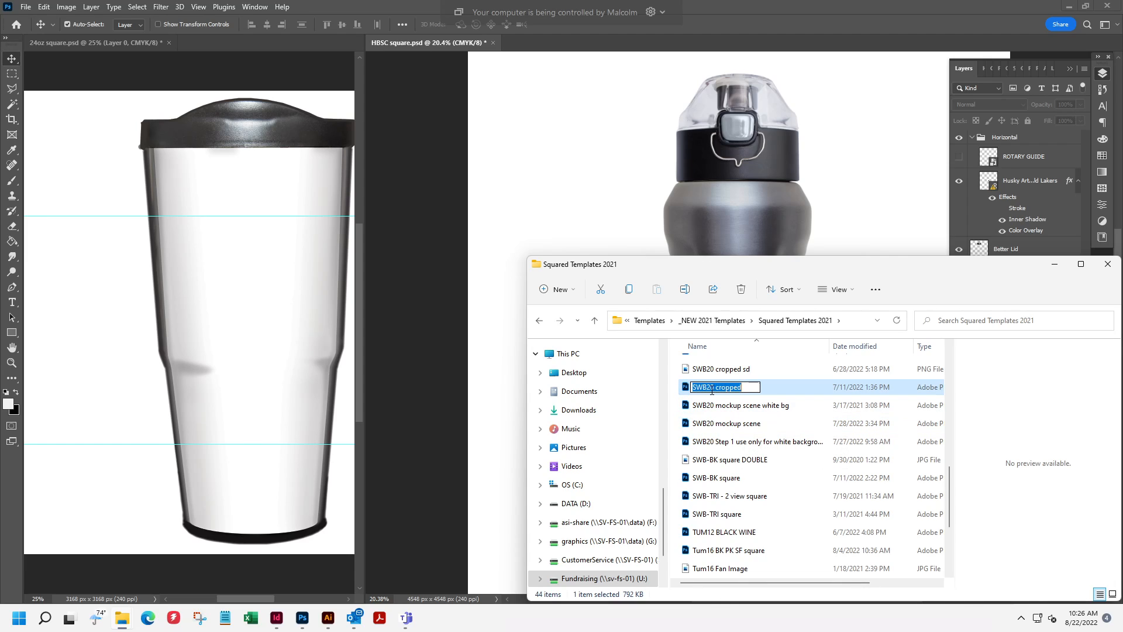
pyautogui.click(716, 387)
pyautogui.write('Step 2')
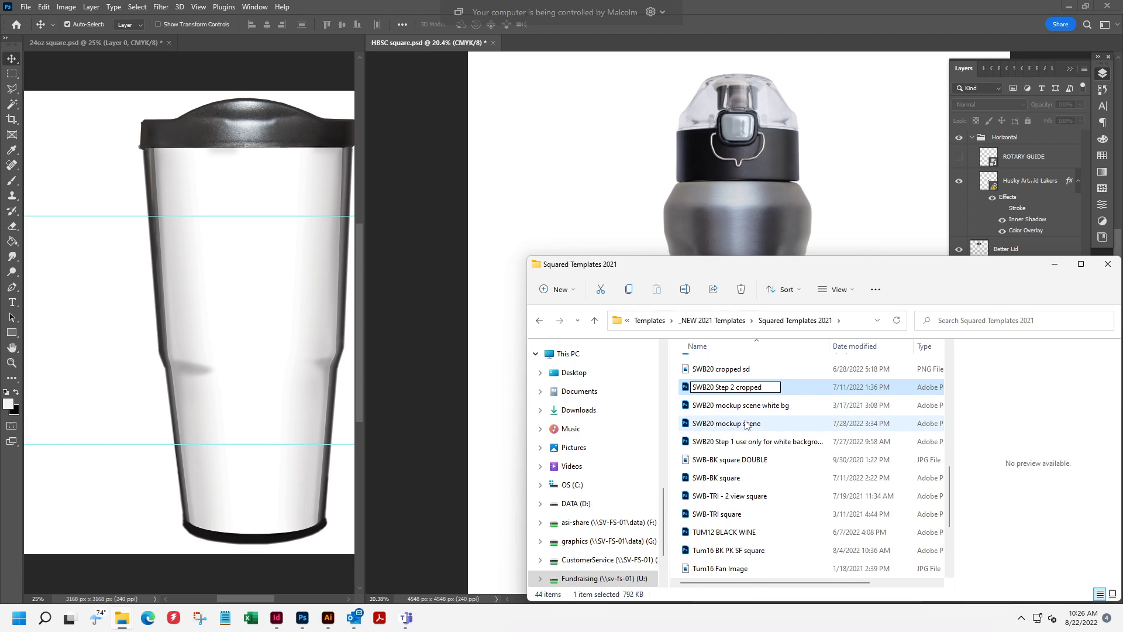
pyautogui.click(746, 406)
# Rename the "SWB20 mockup scene" file as "SWB20 Step 3 mockup scene".
pyautogui.click(731, 425)
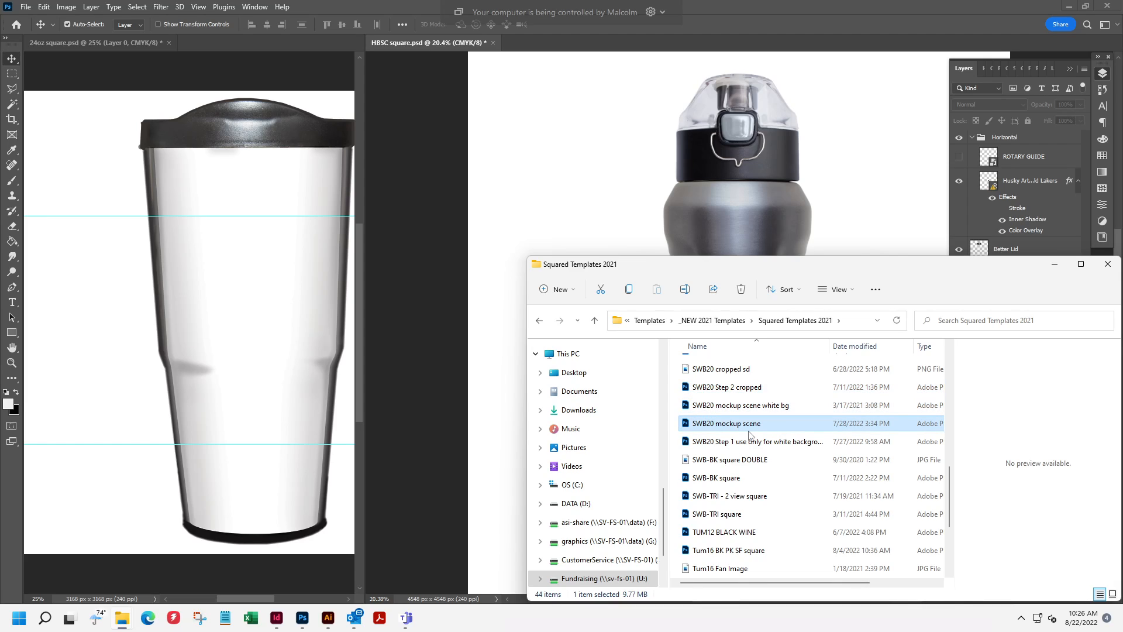
pyautogui.click(728, 430)
pyautogui.click(716, 423)
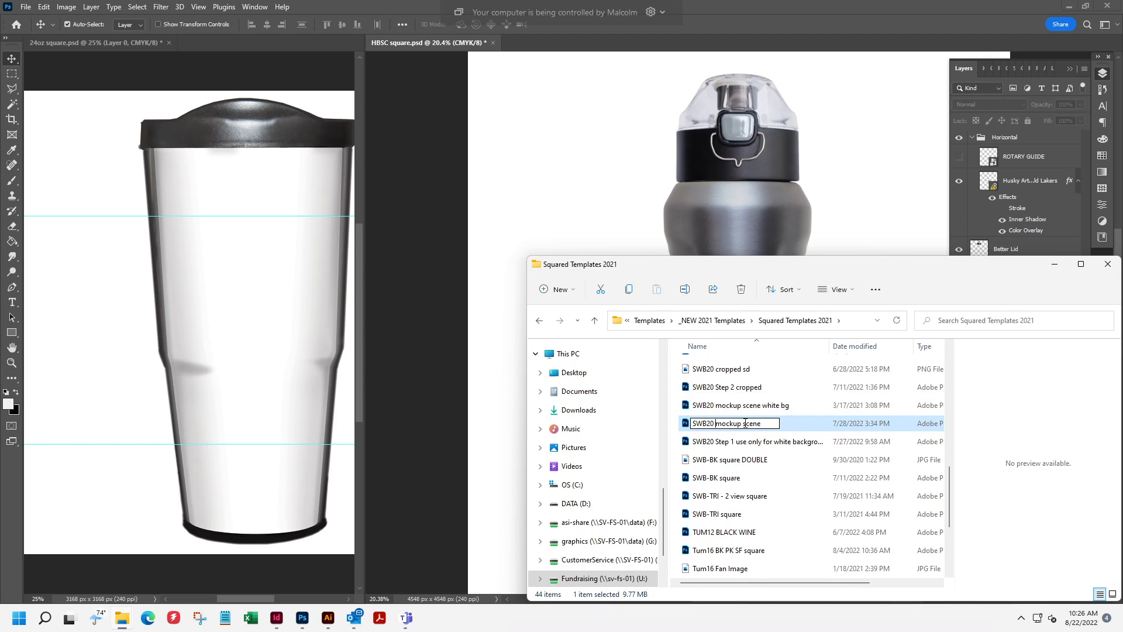
pyautogui.write('Step 3')
pyautogui.press('Return')
# Rename the "SWB20 mockup scene white bg" file as "SWB20 Step 3b (no need to use) mockup scene white bg".
pyautogui.click(746, 408)
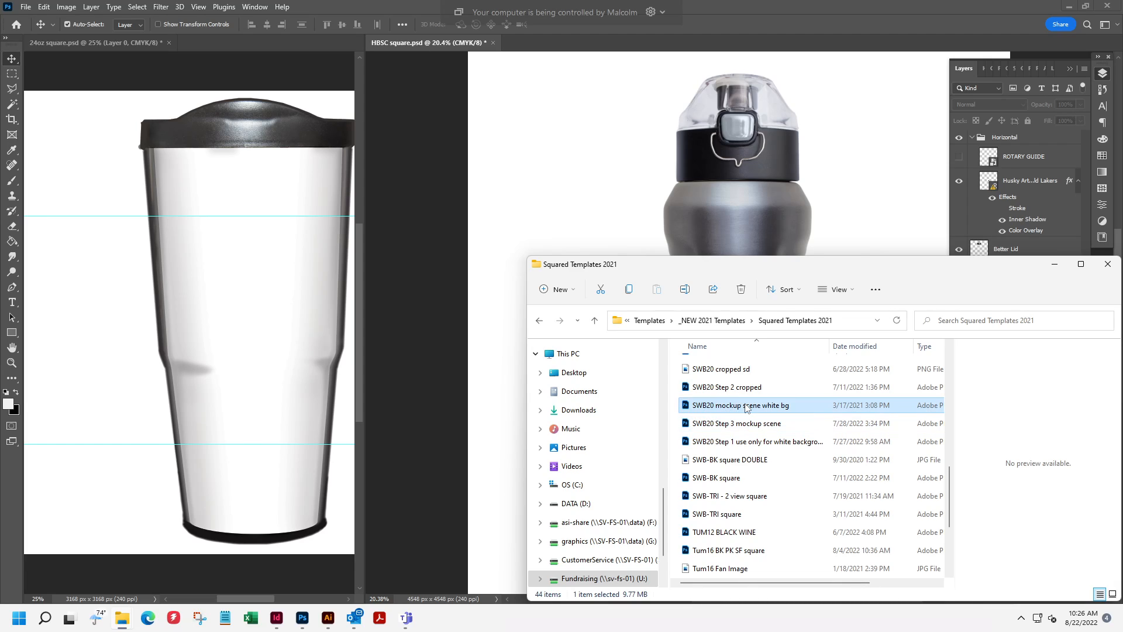
pyautogui.click(724, 412)
pyautogui.click(715, 405)
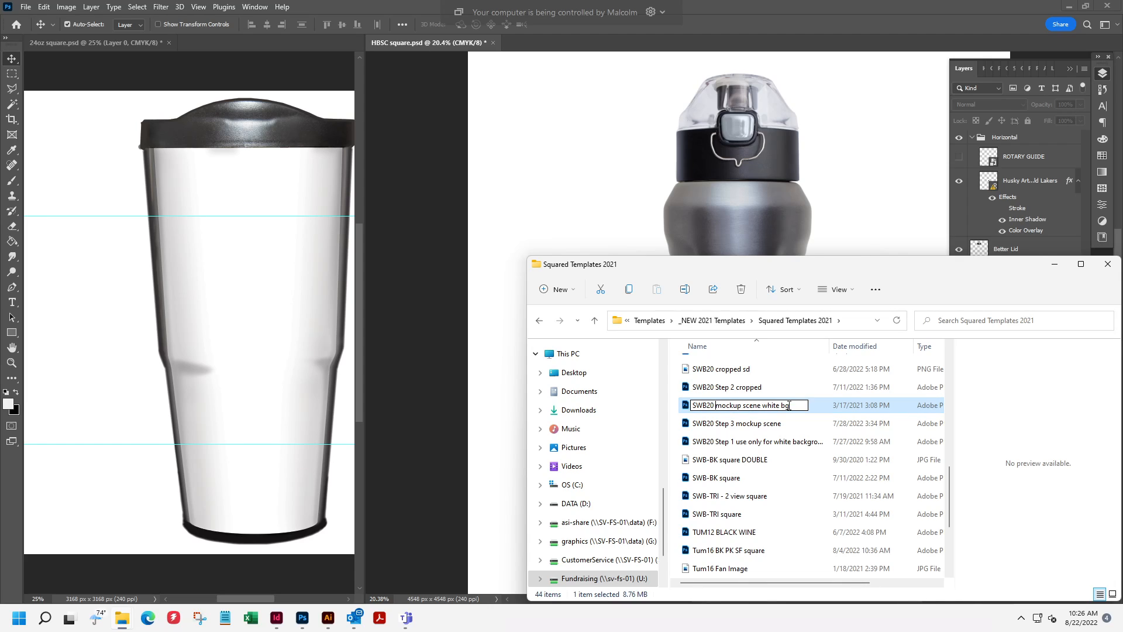
pyautogui.write('Step 3b')
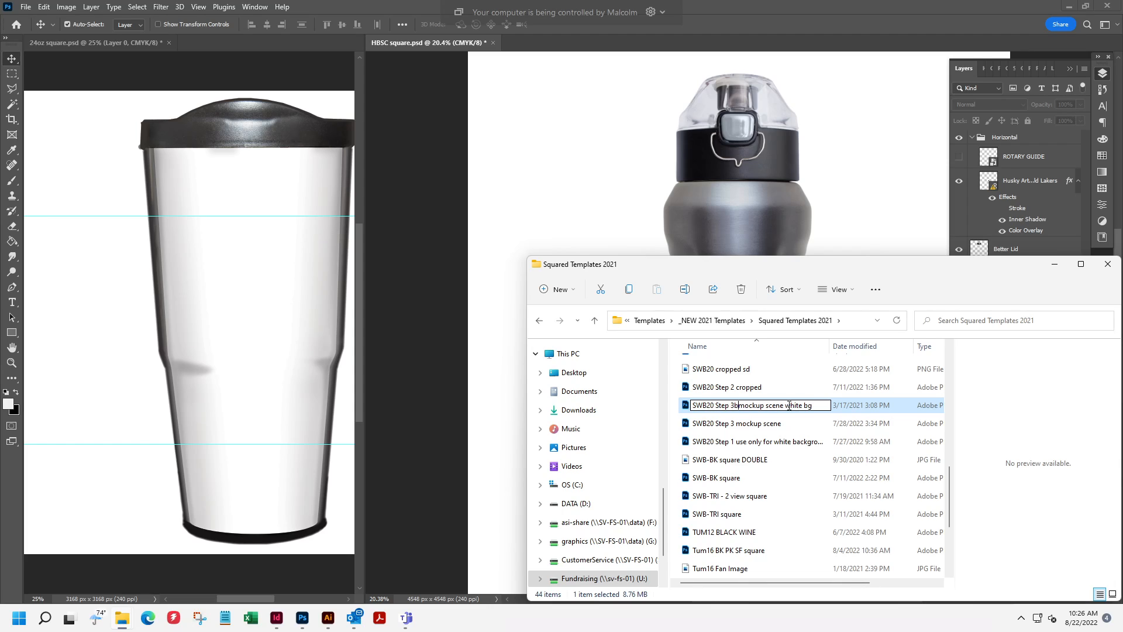
pyautogui.write(' (option')
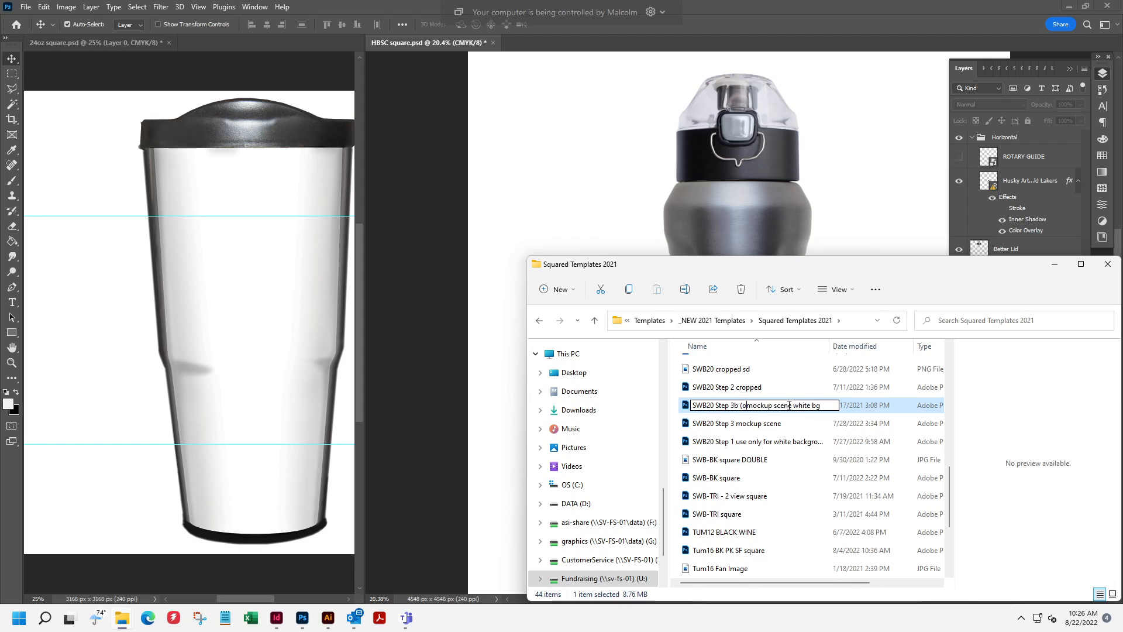
pyautogui.press('BackSpace')
pyautogui.press('BackSpace')
pyautogui.press('BackSpace')
pyautogui.press('BackSpace')
pyautogui.press('BackSpace')
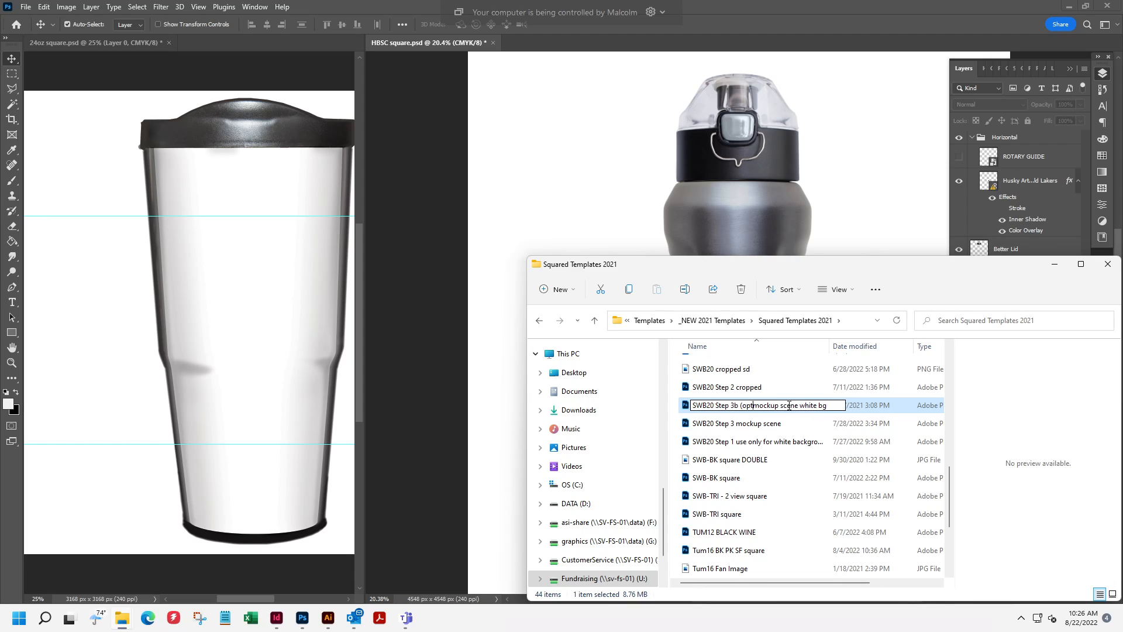
pyautogui.press('BackSpace')
pyautogui.press('BackSpace')
pyautogui.write('(no need to use')
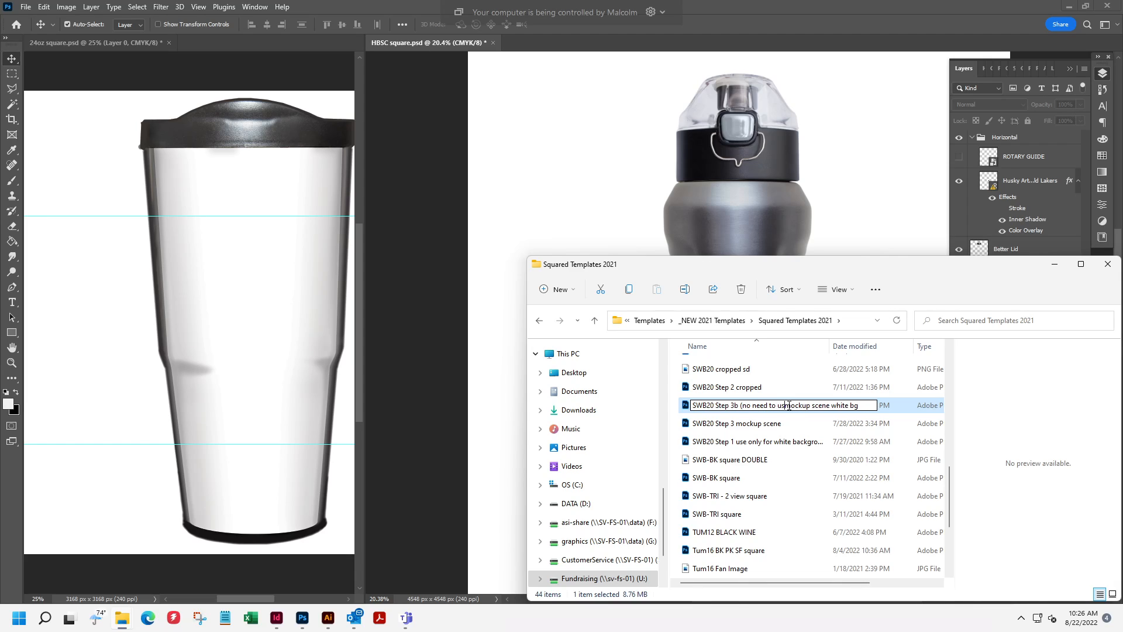
pyautogui.write(')')
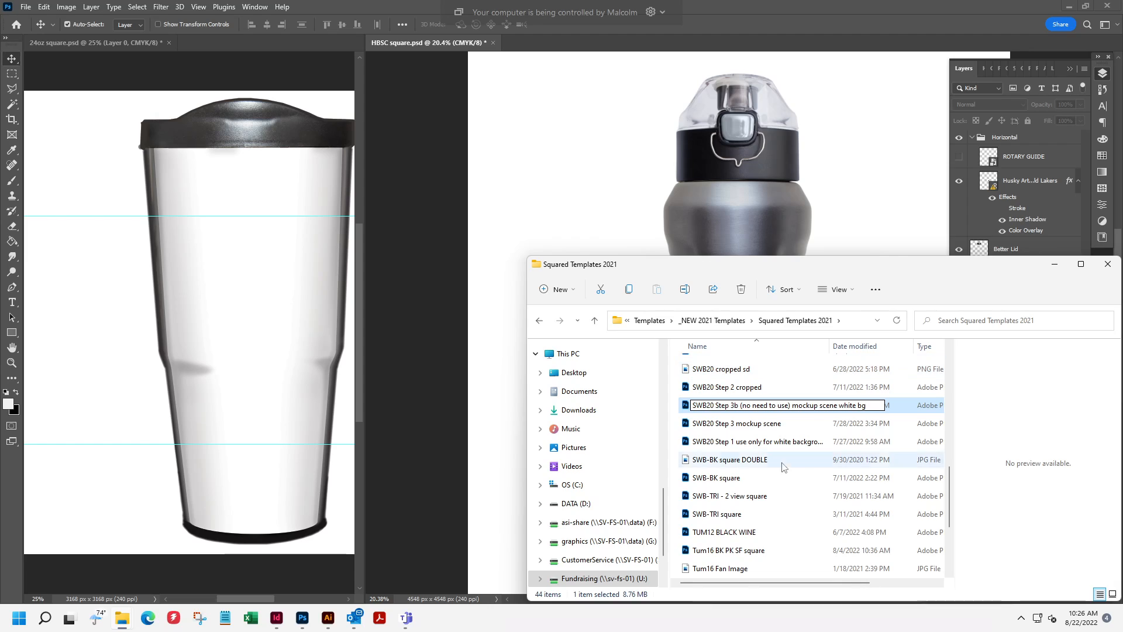
pyautogui.click(746, 424)
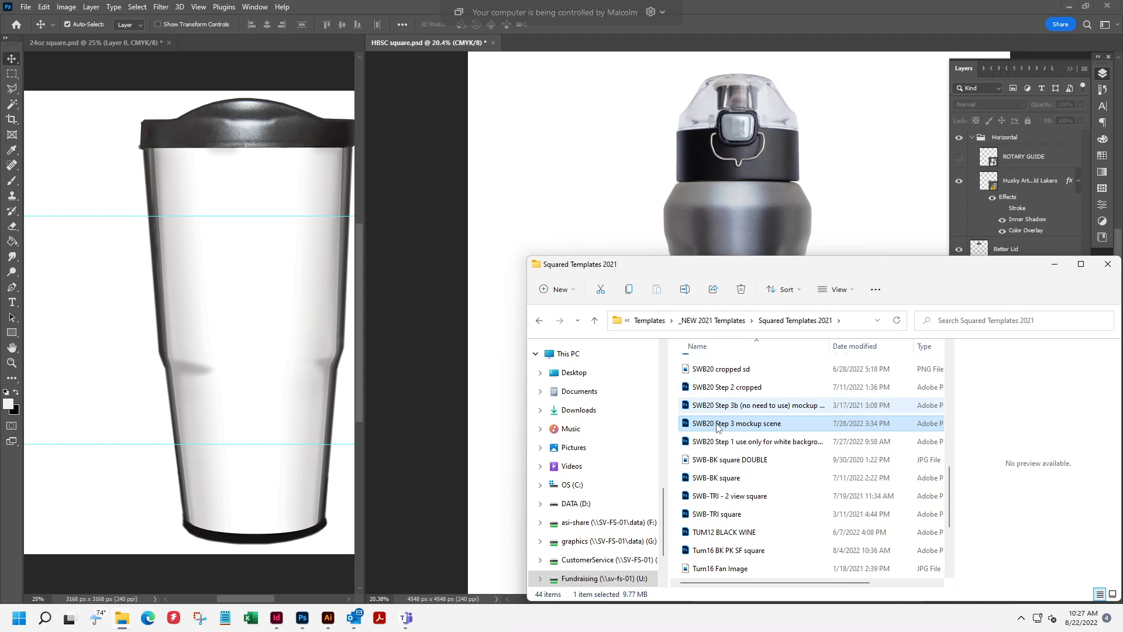
# Open the SWB20 Step 1, Step 2 and Step 3 template files together in Photoshop.
pyautogui.click(768, 441)
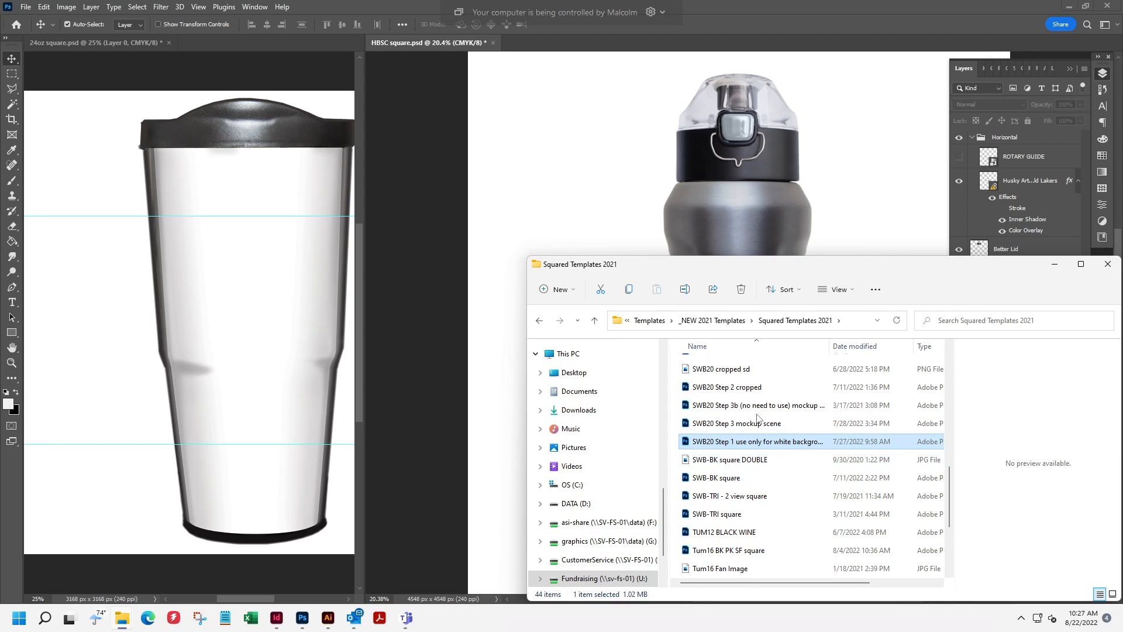
pyautogui.keyDown('ctrl'); pyautogui.click(696, 387); pyautogui.keyUp('ctrl')
pyautogui.keyDown('ctrl'); pyautogui.click(718, 428); pyautogui.keyUp('ctrl')
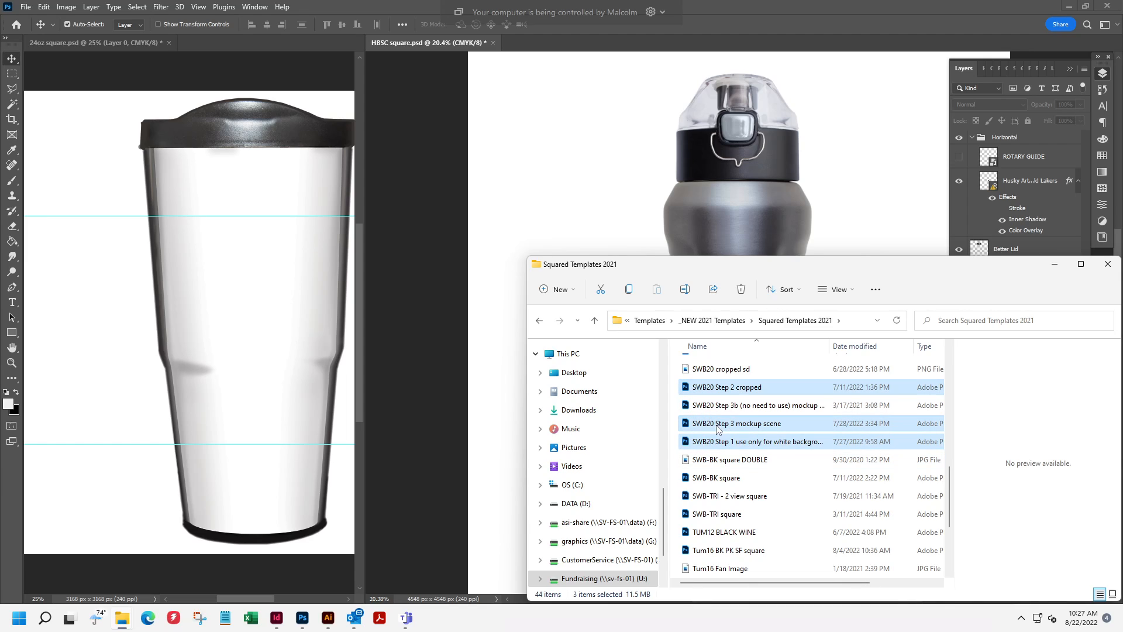
pyautogui.moveTo(718, 428); pyautogui.dragTo(751, 81)
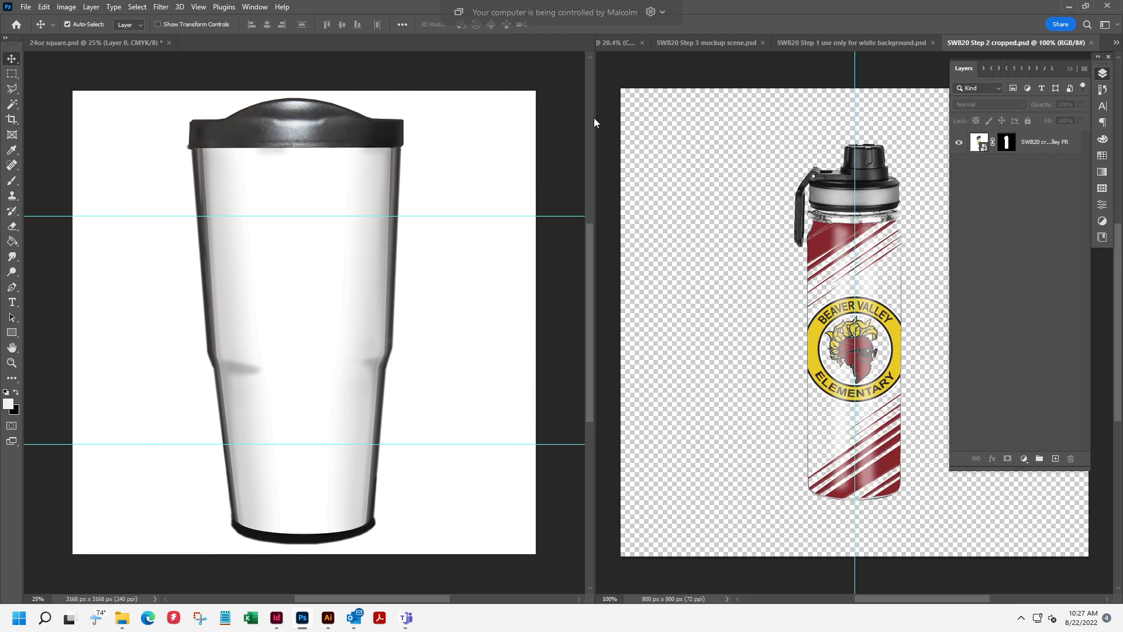
# Arrange the open documents in the order HBSC square, SWB20 Step 1, Step 2, Step 3, and bring Step 1 to the front.
pyautogui.moveTo(595, 118); pyautogui.dragTo(321, 140)
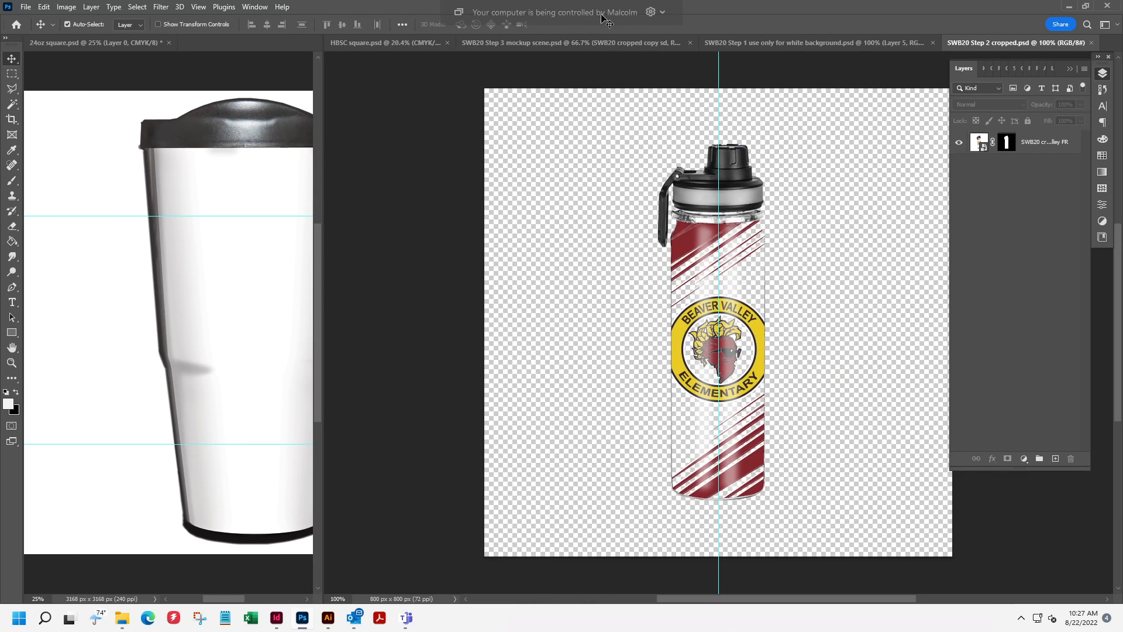
pyautogui.moveTo(784, 44); pyautogui.dragTo(526, 48)
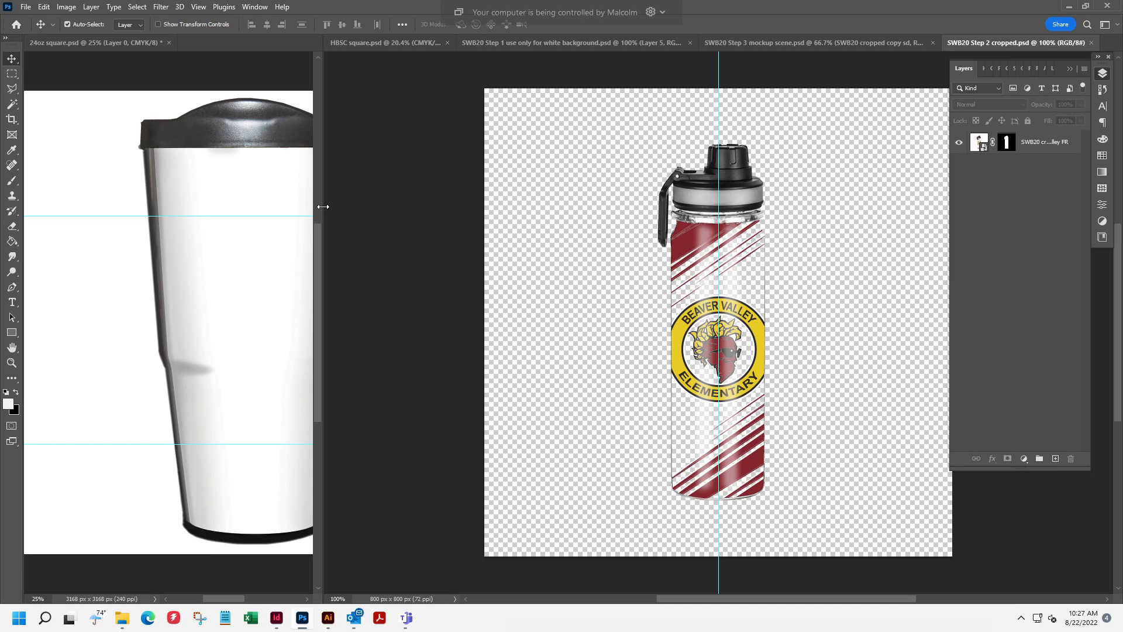
pyautogui.moveTo(323, 206); pyautogui.dragTo(422, 213)
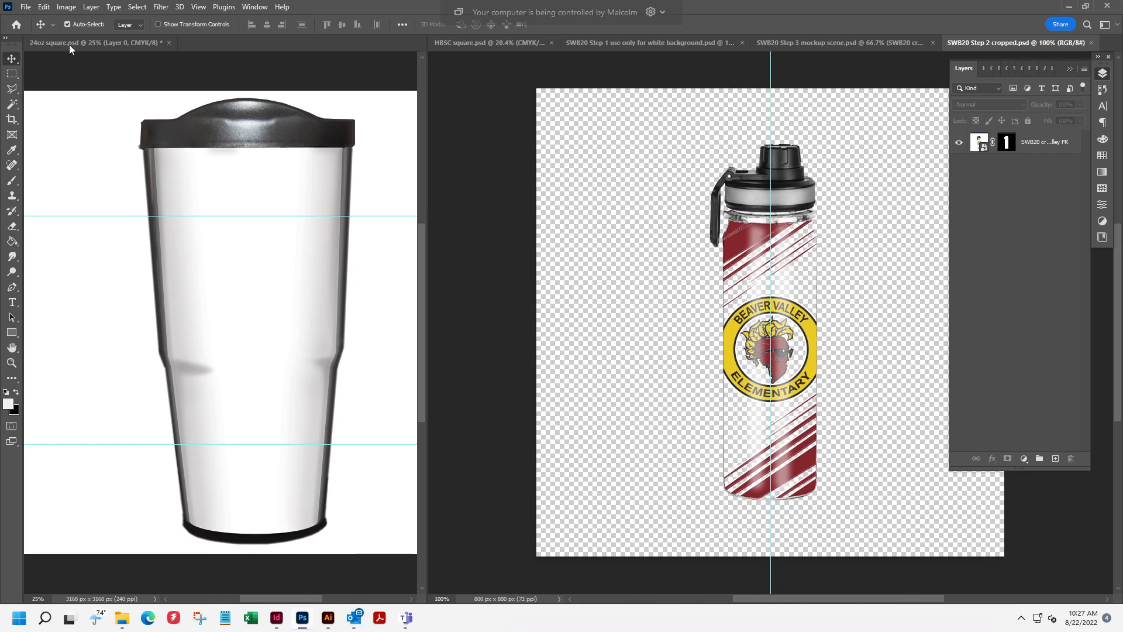
pyautogui.moveTo(532, 40); pyautogui.dragTo(492, 44)
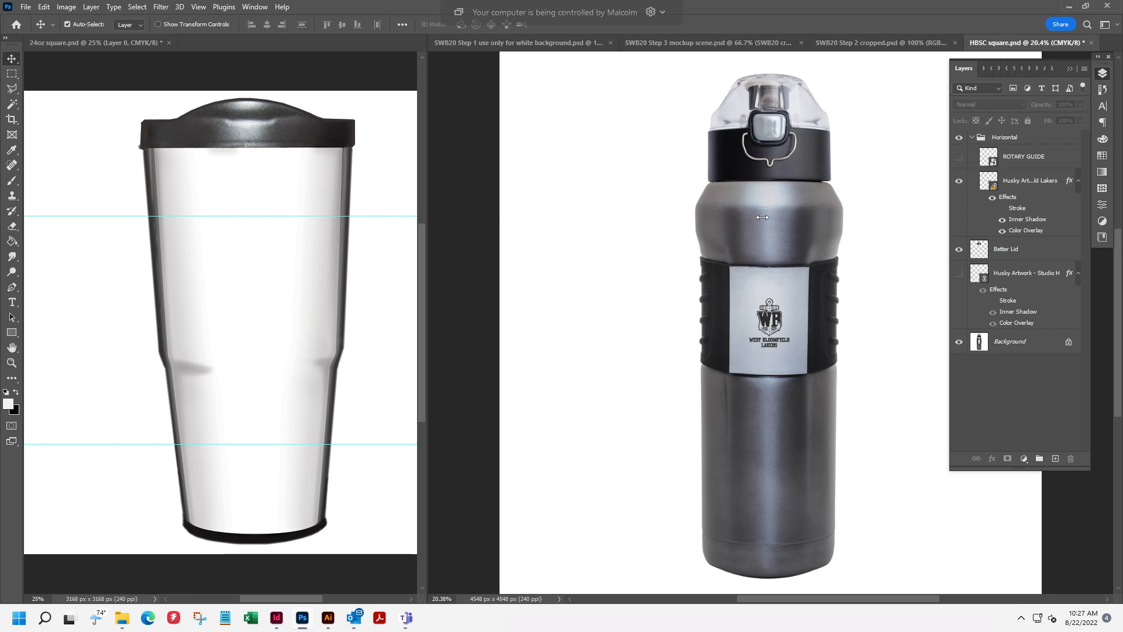
pyautogui.moveTo(762, 217); pyautogui.dragTo(306, 266)
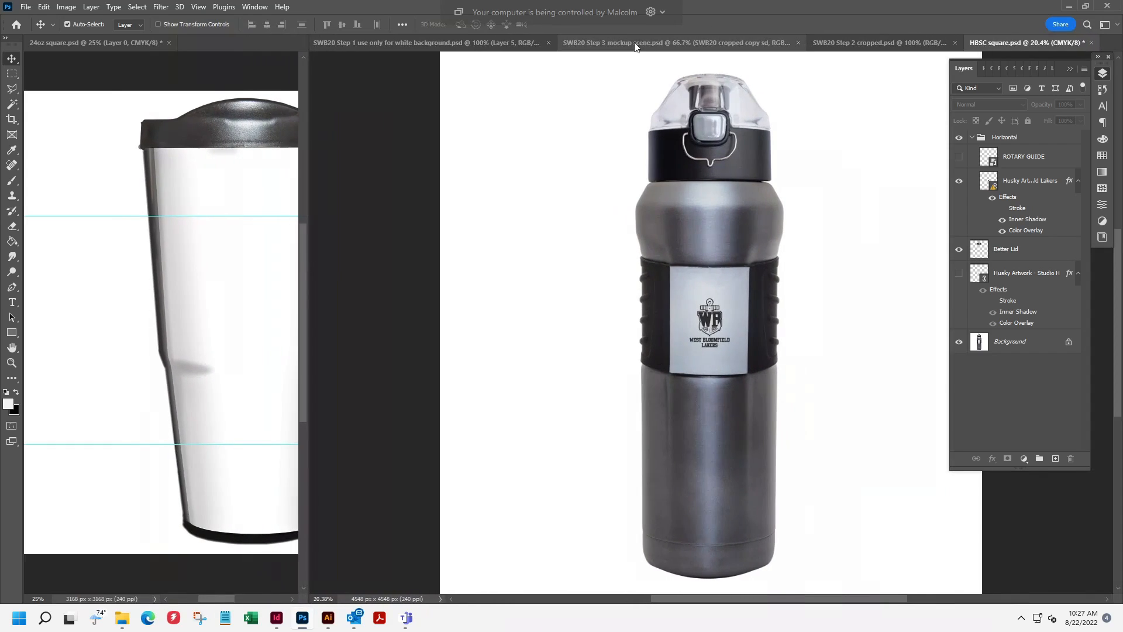
pyautogui.click(461, 43)
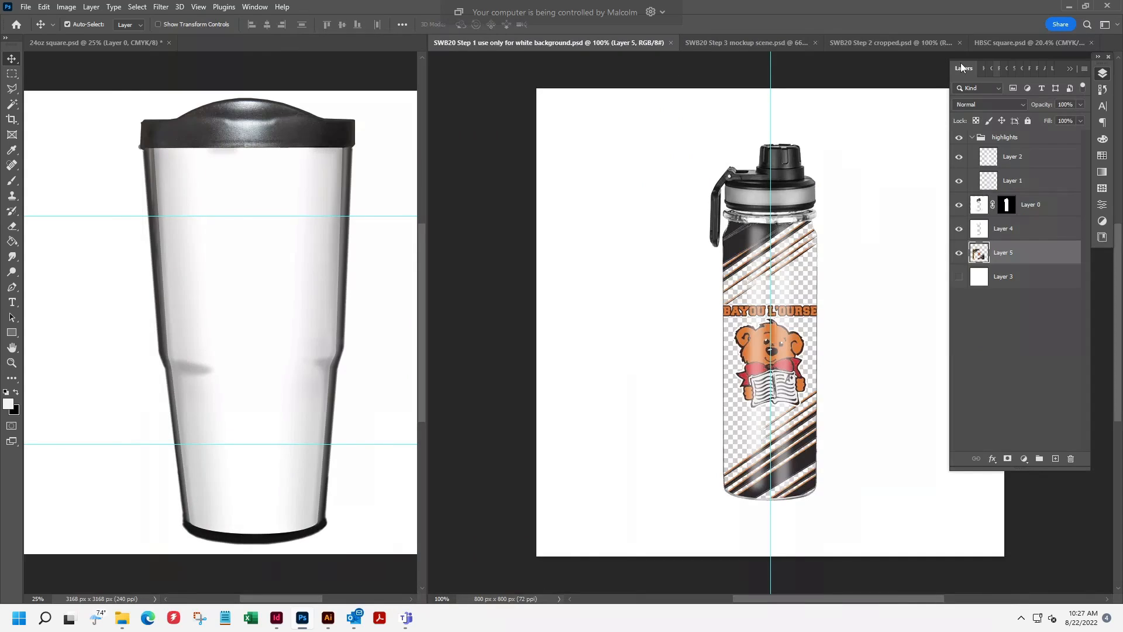
pyautogui.moveTo(871, 39); pyautogui.dragTo(644, 42)
pyautogui.moveTo(1000, 42); pyautogui.dragTo(690, 45)
pyautogui.click(651, 47)
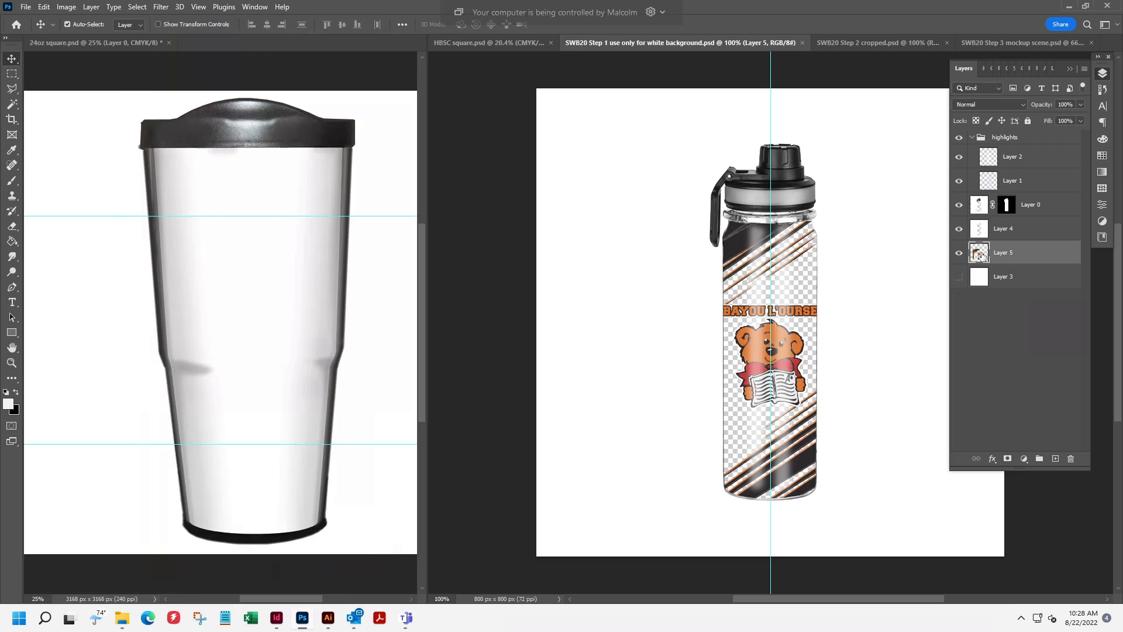
# Delete the old bear artwork layer and replace it with the Curtis Tigers artwork from Layer 1 in Illustrator, pasted as pixels.
pyautogui.press('Delete')
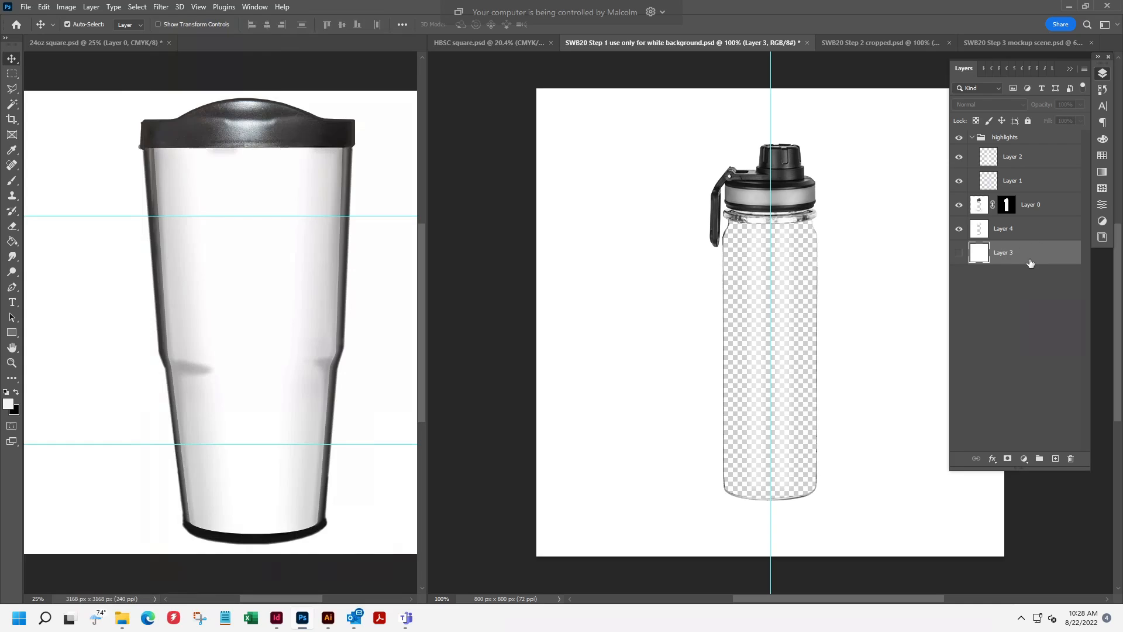
pyautogui.click(959, 255)
pyautogui.click(328, 617)
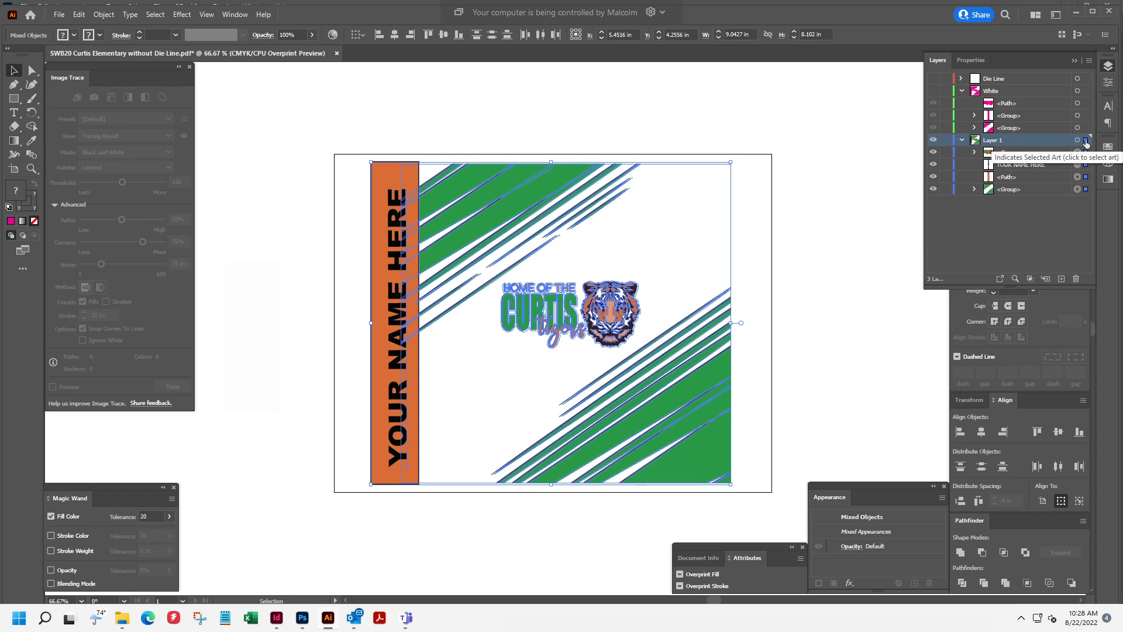
pyautogui.click(301, 619)
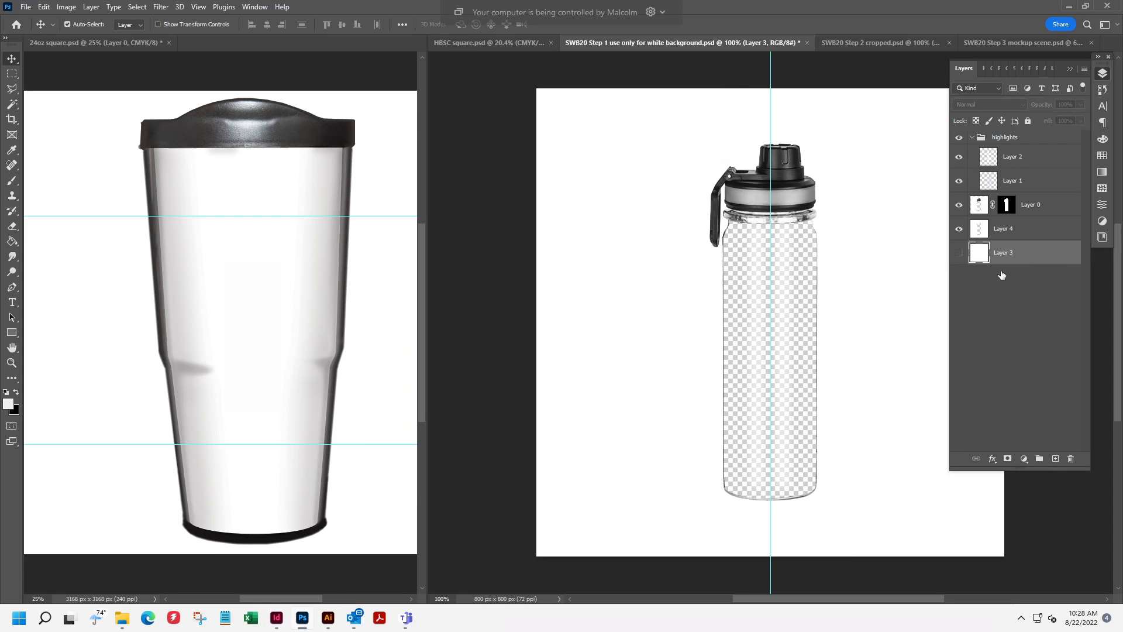
pyautogui.hotkey('ctrl', 'v')
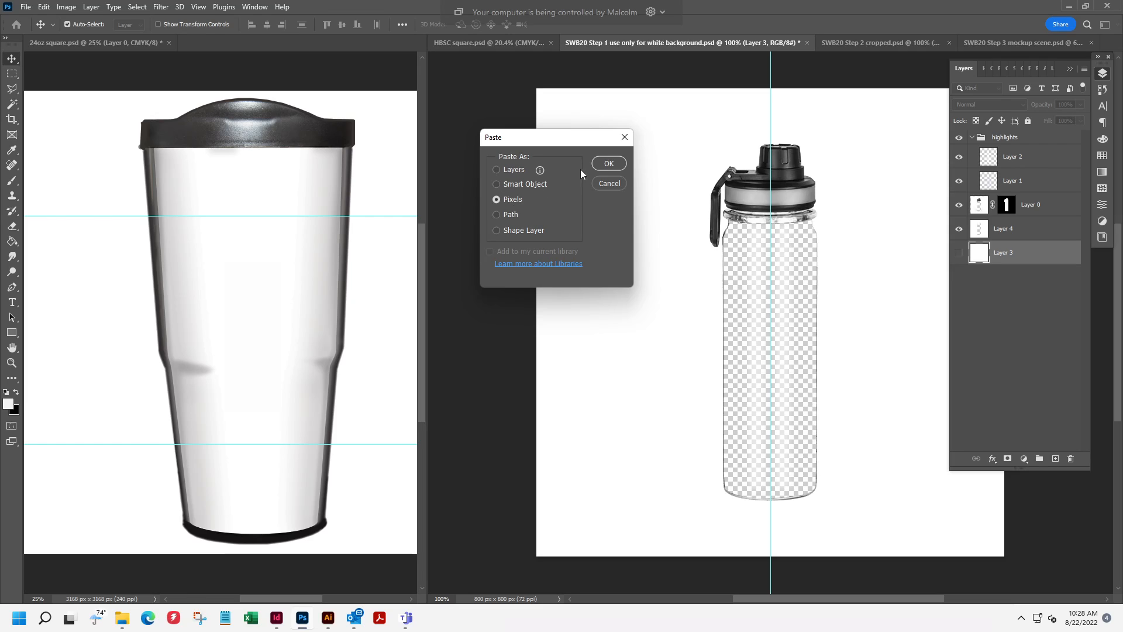
pyautogui.click(608, 164)
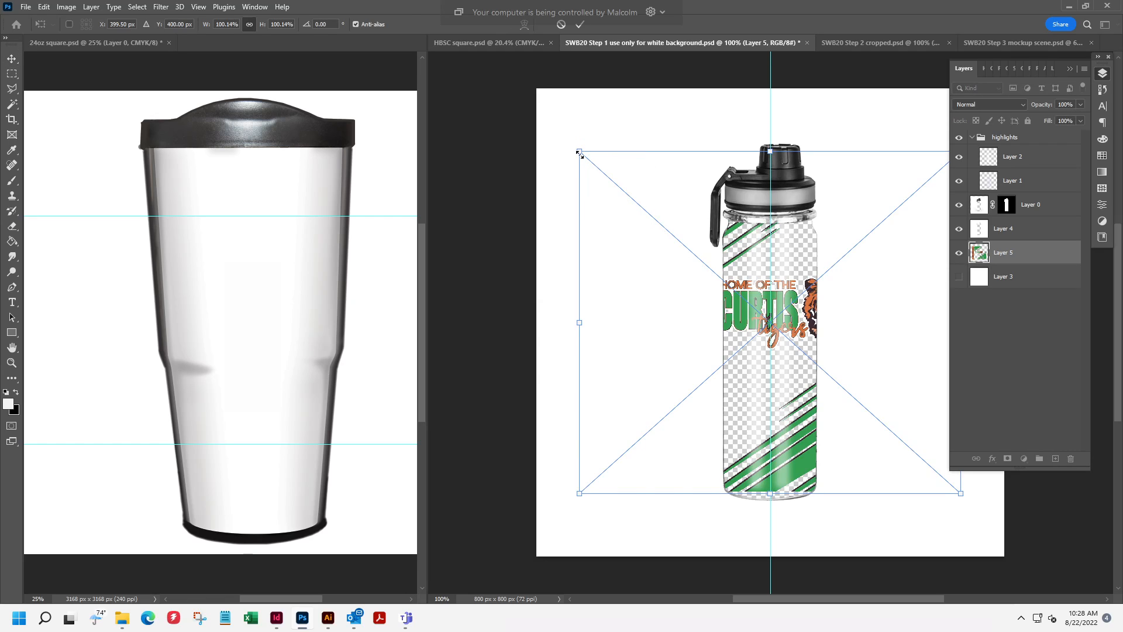
# Scale the pasted artwork proportionally to about 83% so its height covers the bottle body from neck to base.
pyautogui.moveTo(579, 153); pyautogui.dragTo(674, 199)
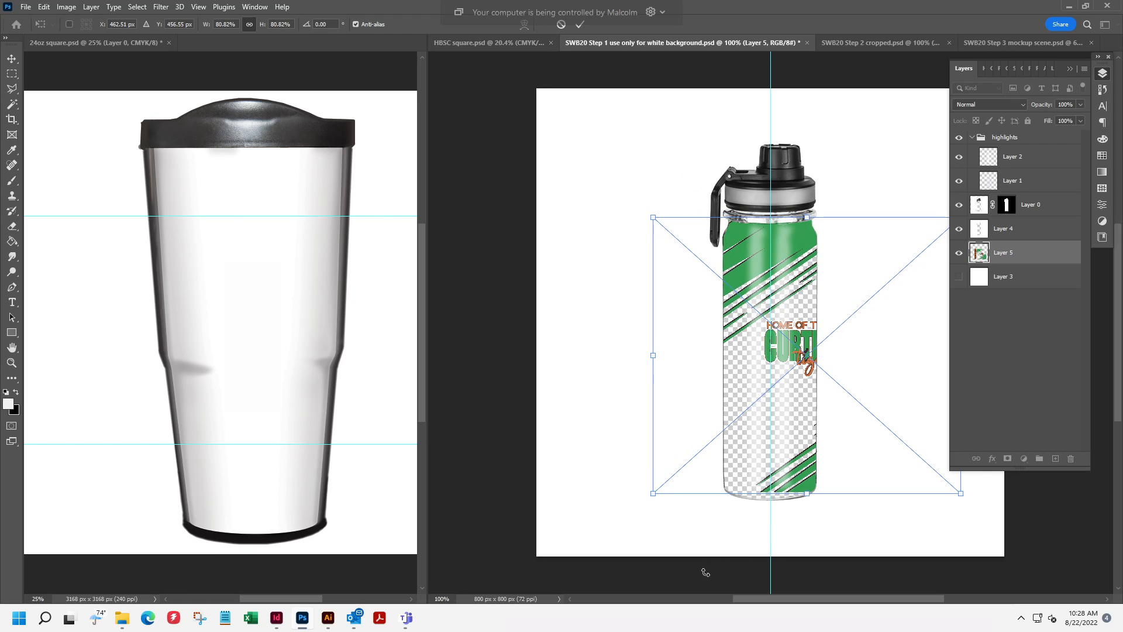
pyautogui.moveTo(653, 494); pyautogui.dragTo(639, 499)
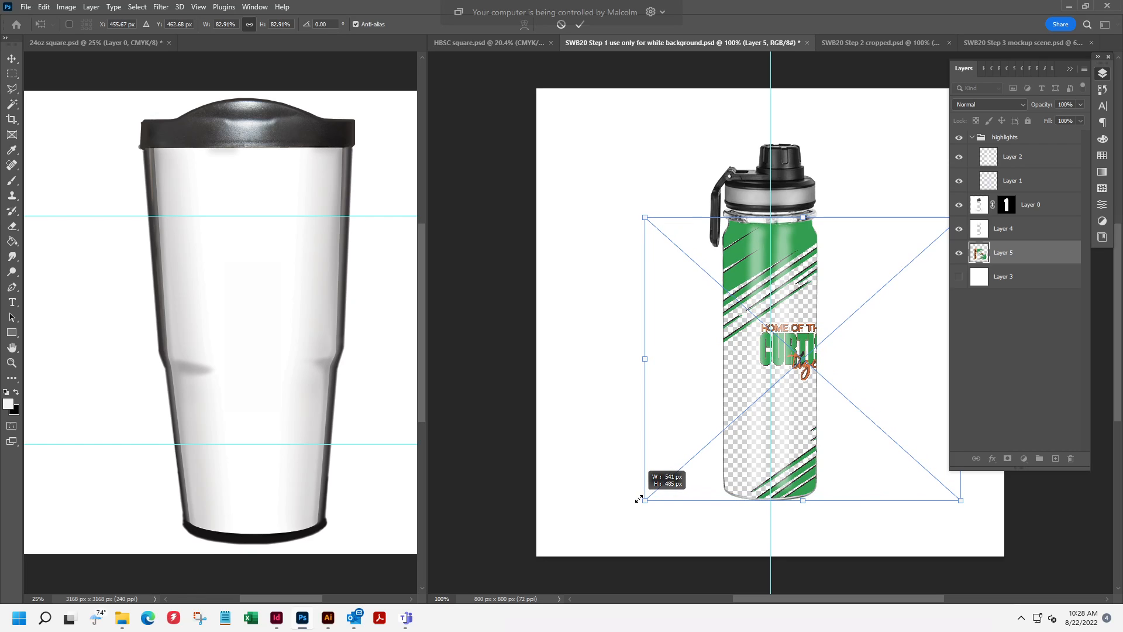
pyautogui.moveTo(639, 499); pyautogui.dragTo(639, 499)
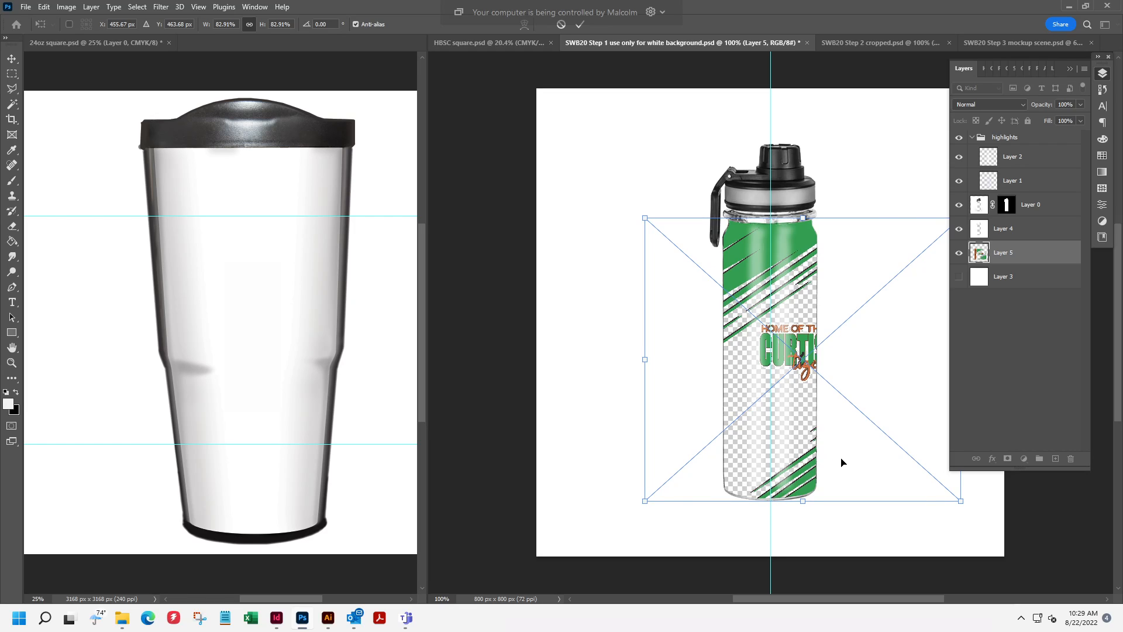
pyautogui.press('Return')
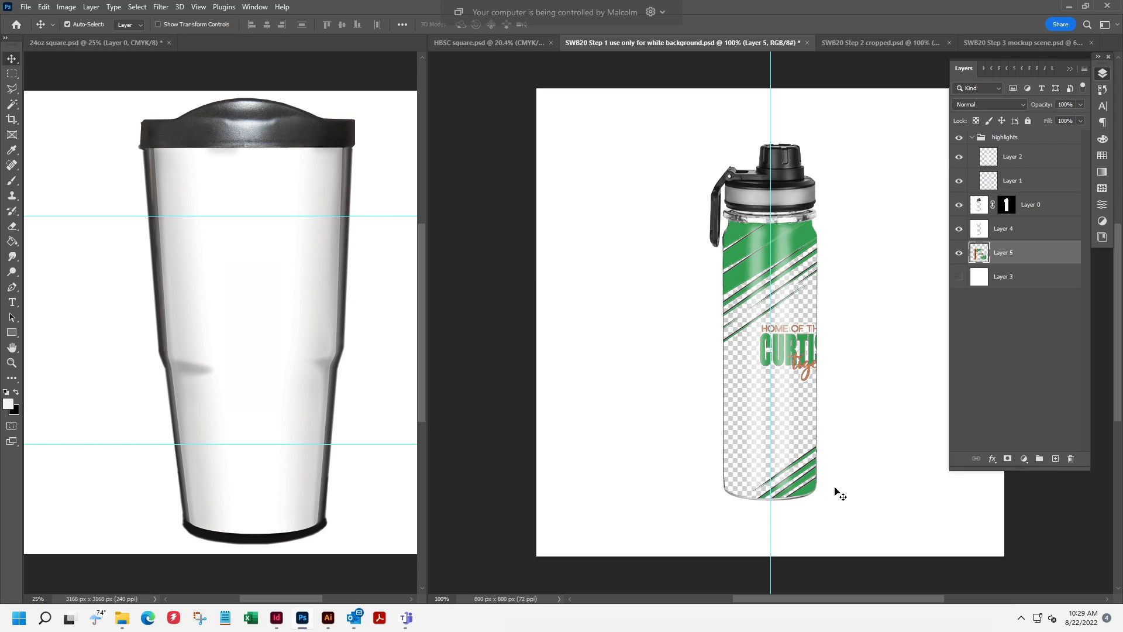
# Nudge the Curtis Tigers artwork sideways until the HOME OF THE CURTIS Tigers lettering starts at the bottle's left edge.
pyautogui.hotkey('shift', 'Left')
pyautogui.hotkey('shift', 'Left')
pyautogui.hotkey('shift', 'Left')
pyautogui.hotkey('shift', 'Left')
pyautogui.hotkey('shift', 'Left')
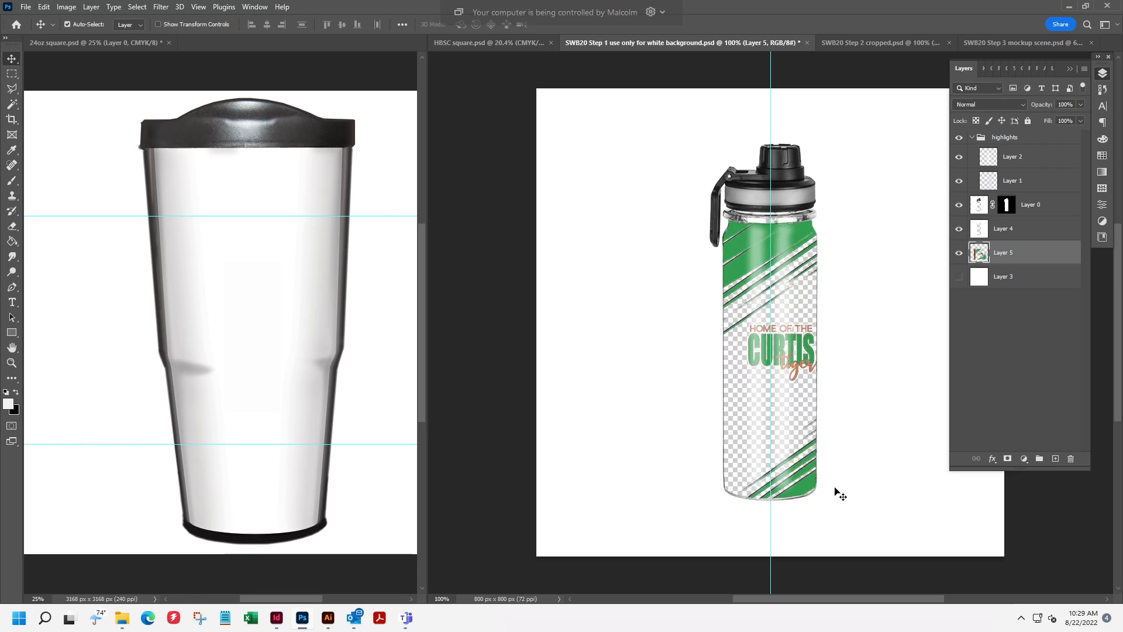
pyautogui.hotkey('shift', 'Left')
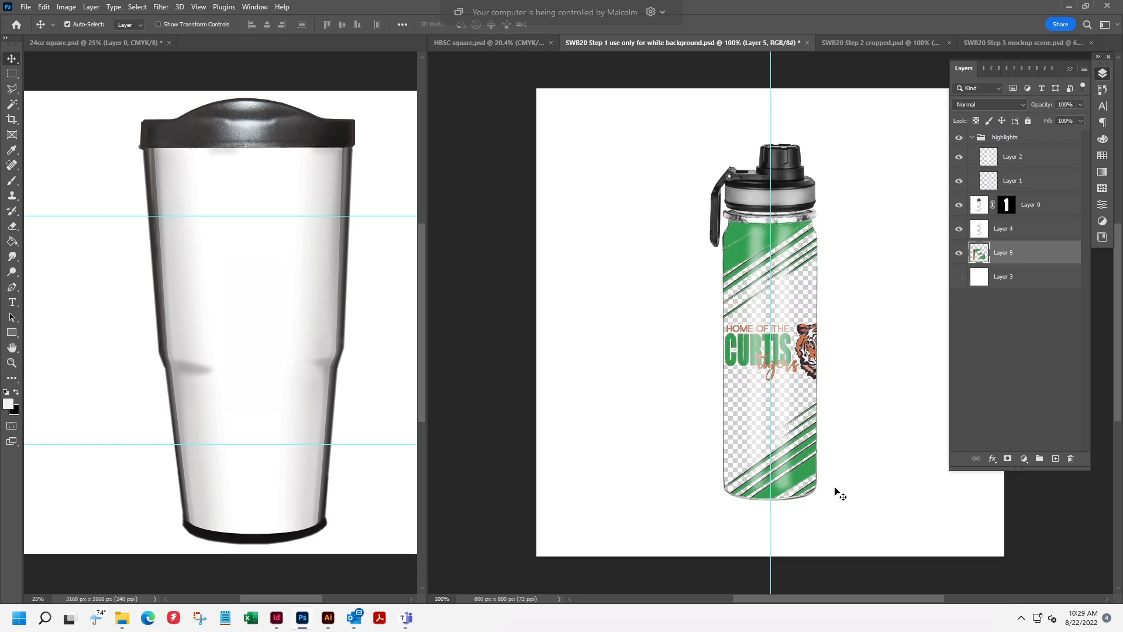
pyautogui.hotkey('shift', 'Left')
pyautogui.press('Left')
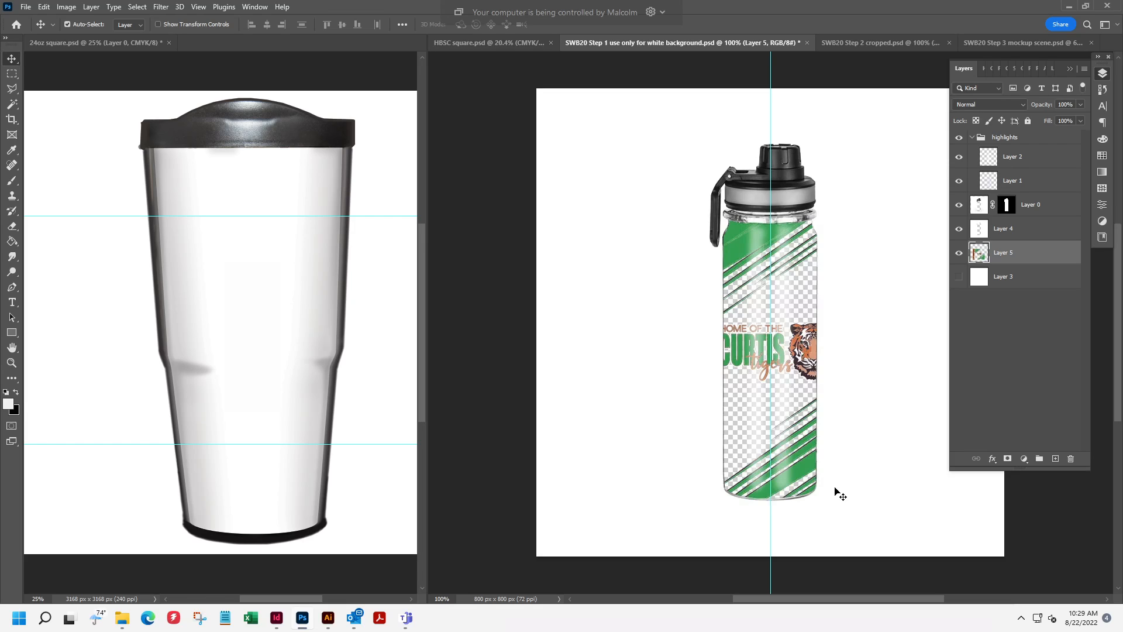
pyautogui.press('Left')
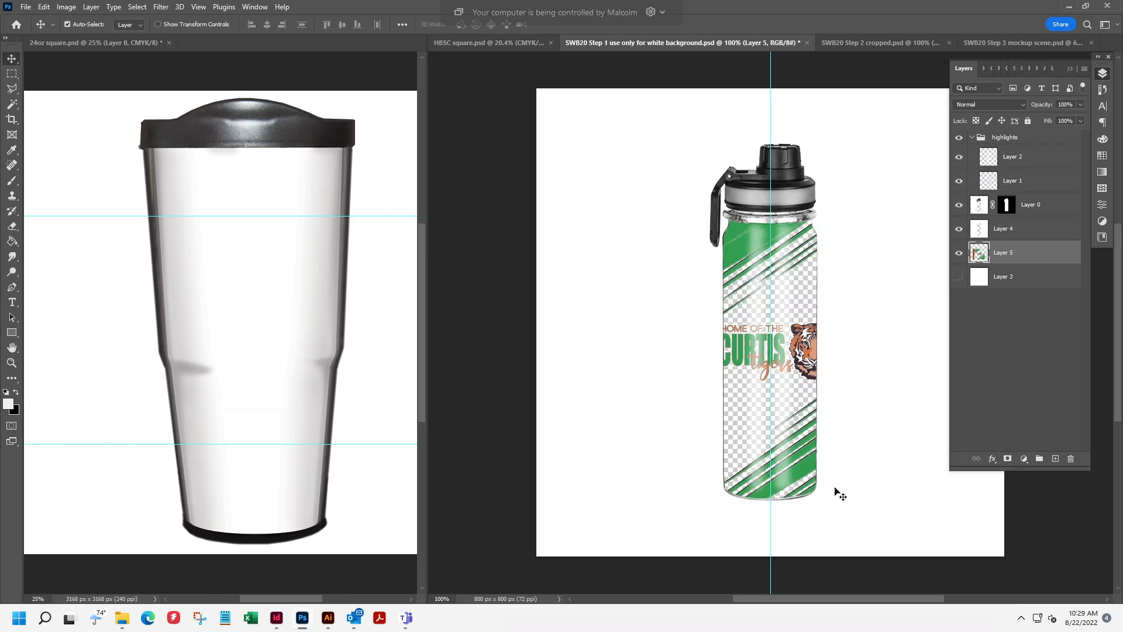
pyautogui.press('Right')
pyautogui.press('Right')
pyautogui.press('Right')
pyautogui.press('Right')
pyautogui.press('Right')
pyautogui.press('Right')
pyautogui.press('Right')
pyautogui.press('Right')
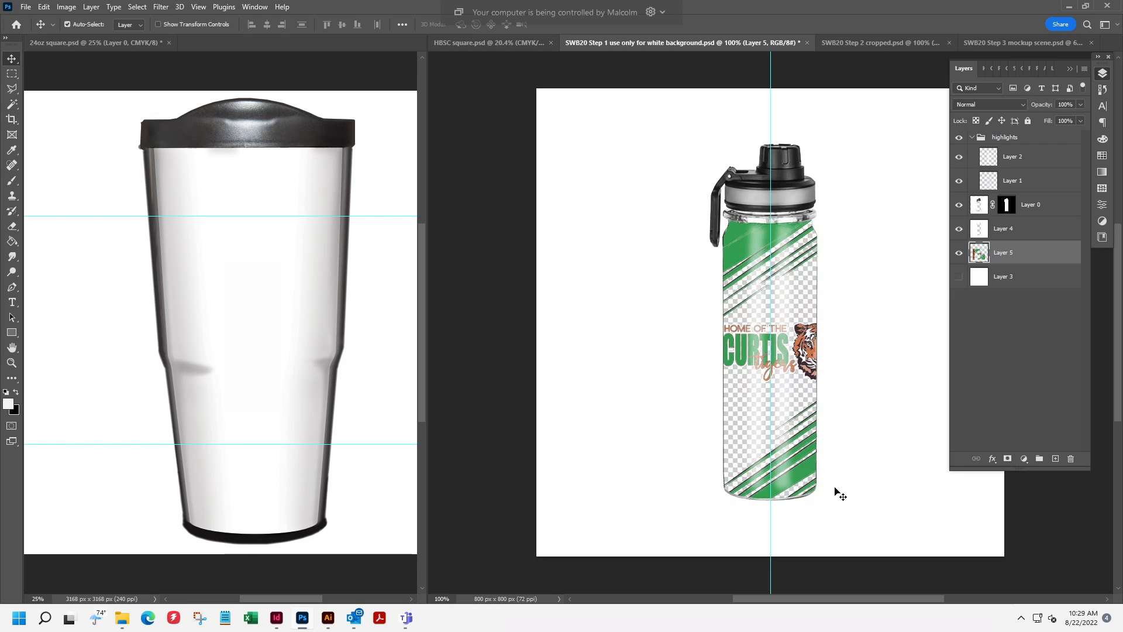
pyautogui.press('Right')
pyautogui.press('Right')
pyautogui.press('Right')
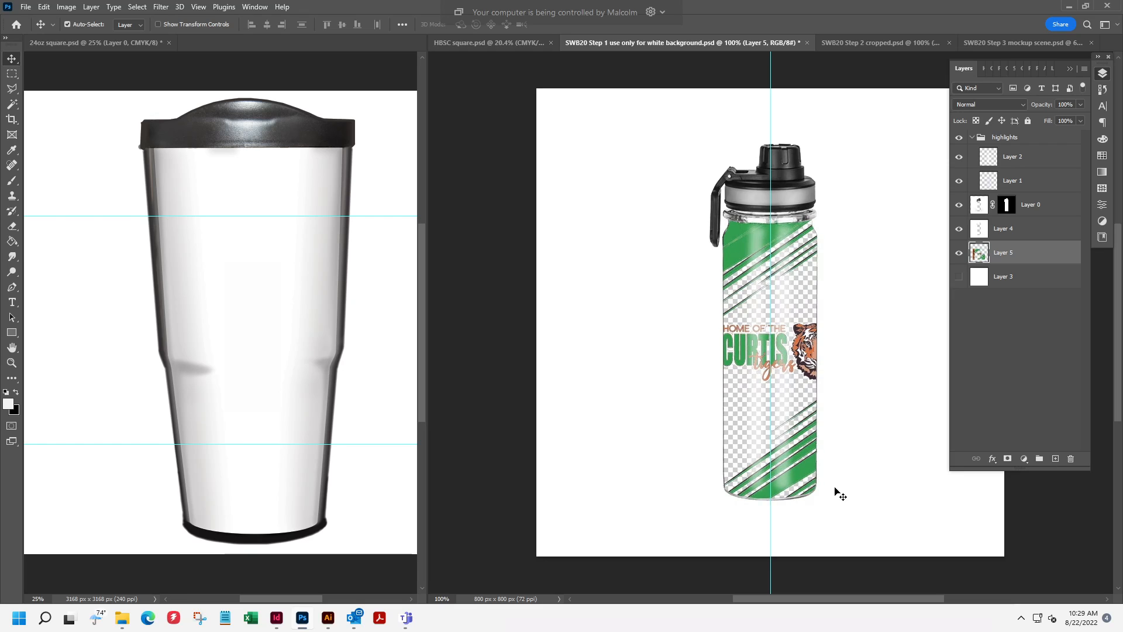
pyautogui.press('Right')
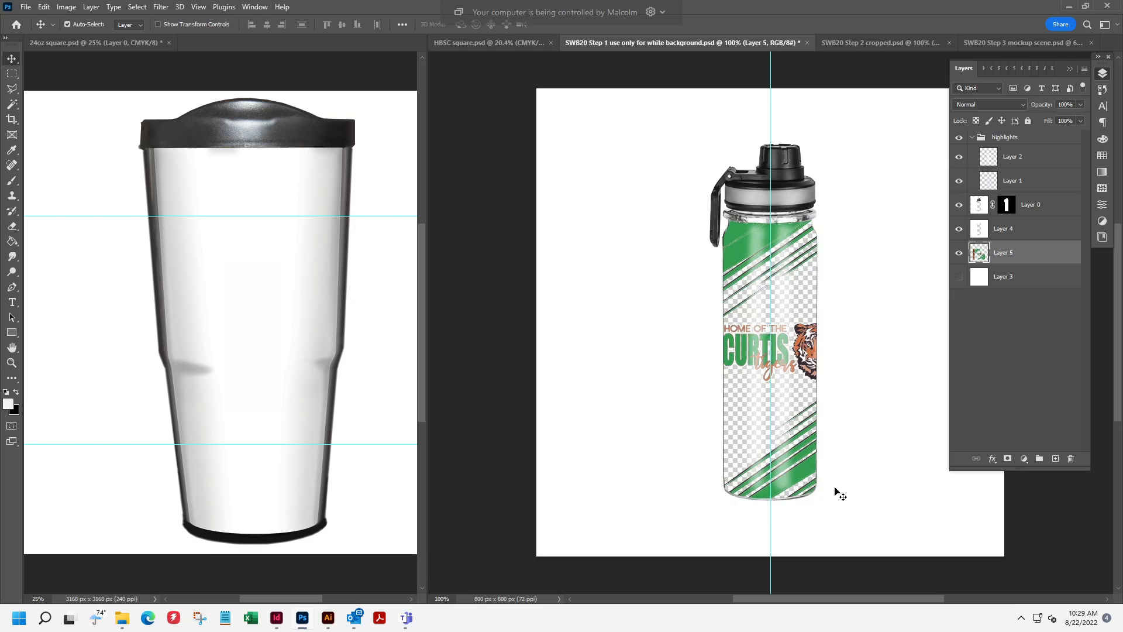
pyautogui.press('Left')
pyautogui.press('Left')
pyautogui.press('Left')
pyautogui.press('Left')
pyautogui.press('Left')
pyautogui.press('Left')
pyautogui.press('Left')
pyautogui.press('Left')
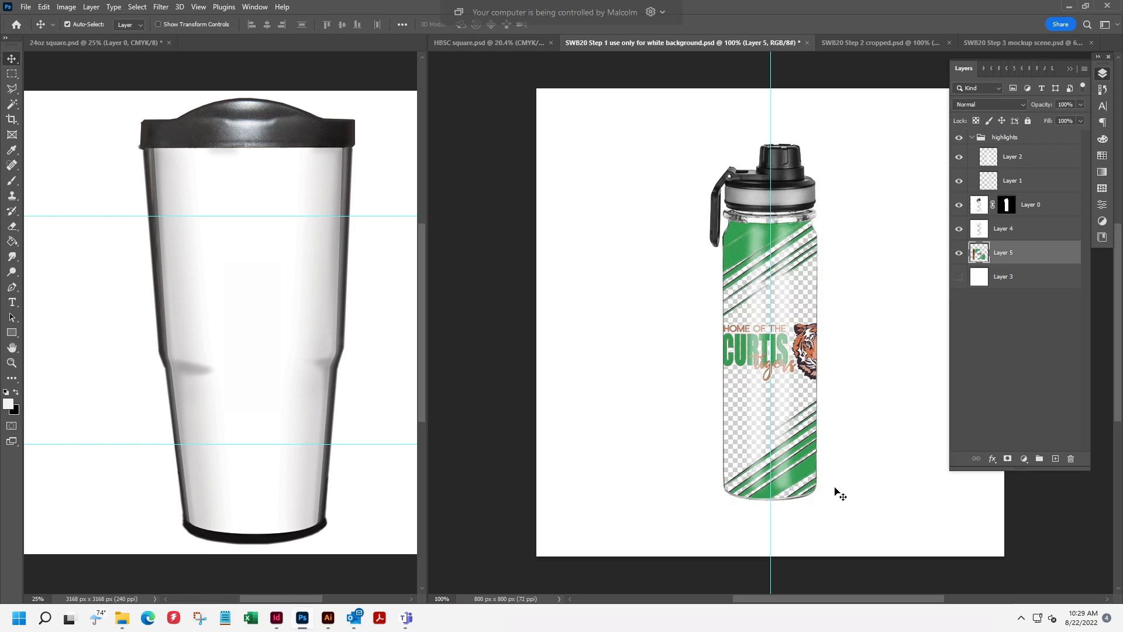
# Fine-tune the artwork's sideways position so the Curtis lettering and the tiger head share the bottle front.
pyautogui.press('Left')
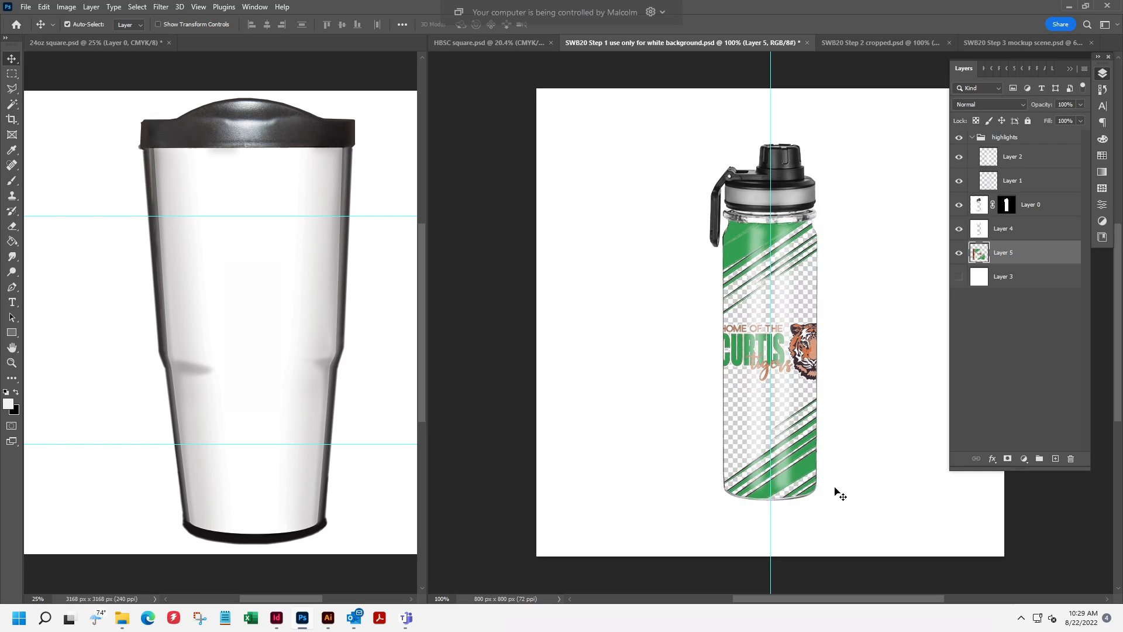
pyautogui.press('Right')
pyautogui.press('Right')
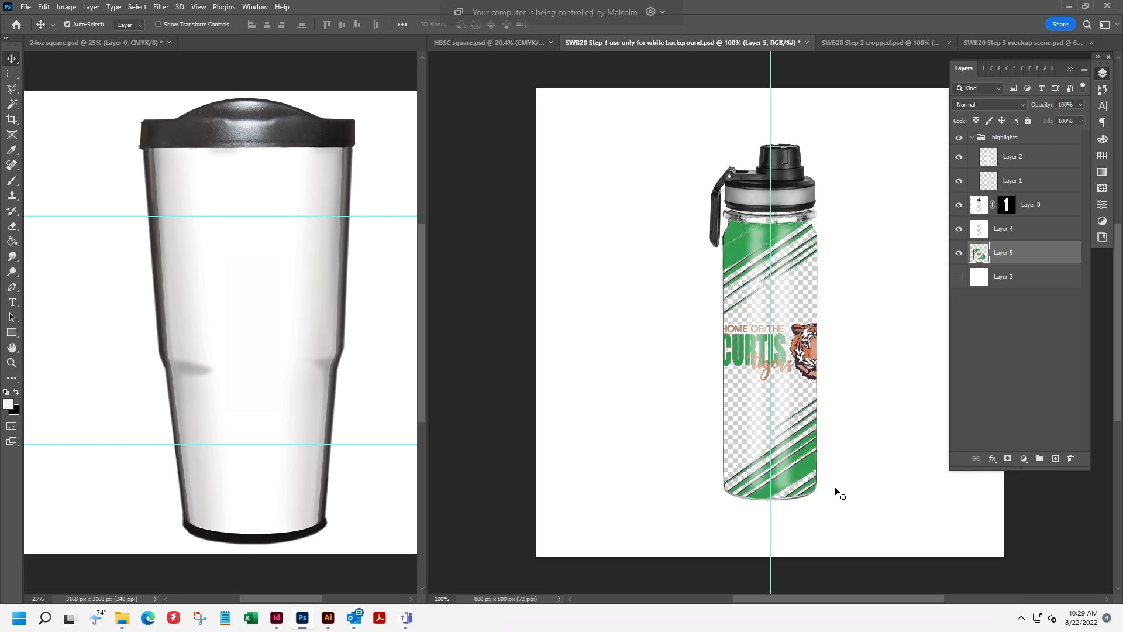
pyautogui.press('Right')
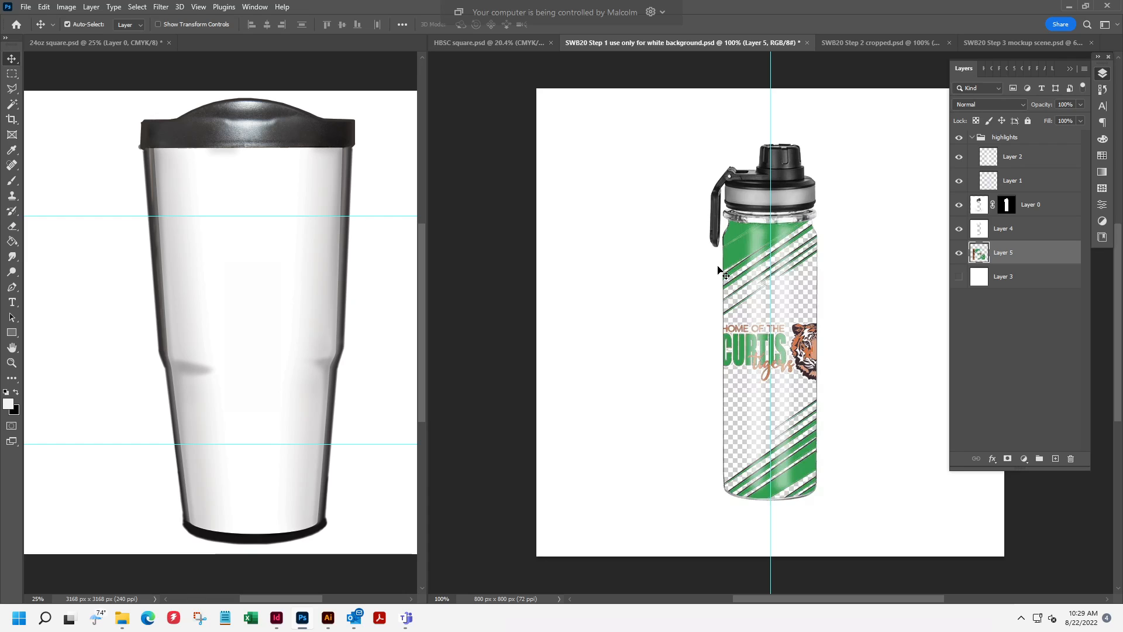
# Start saving a copy of Step 1 in the zLinks folder of Mega Dough Fundraising > Curtis Elementary.
pyautogui.hotkey('ctrl', 'alt', 's')
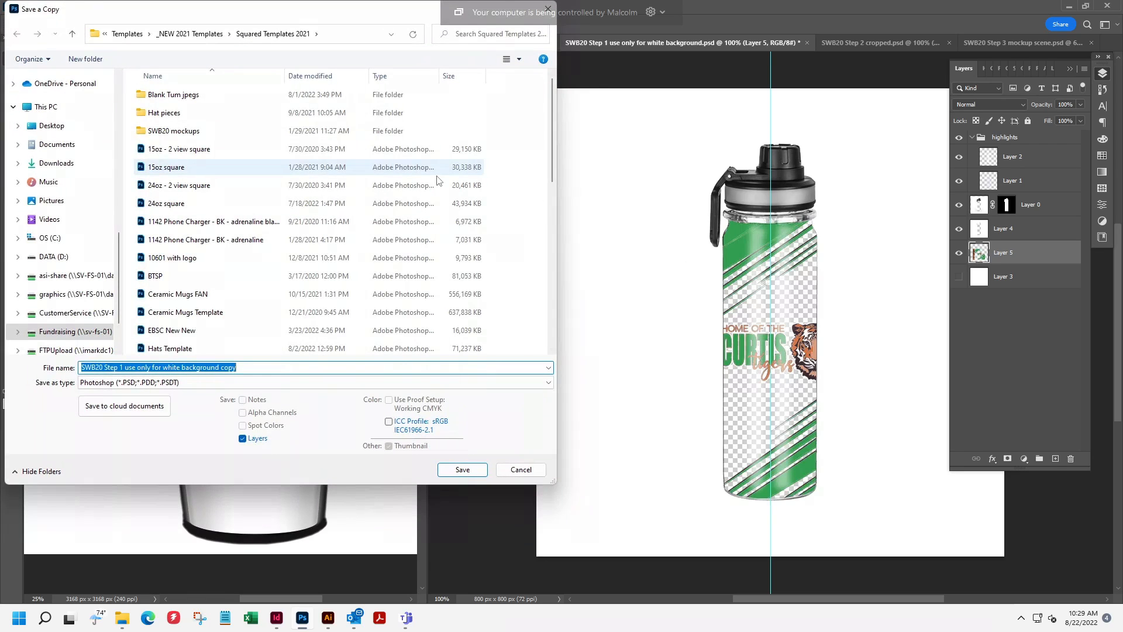
pyautogui.click(174, 35)
pyautogui.click(175, 34)
pyautogui.click(175, 135)
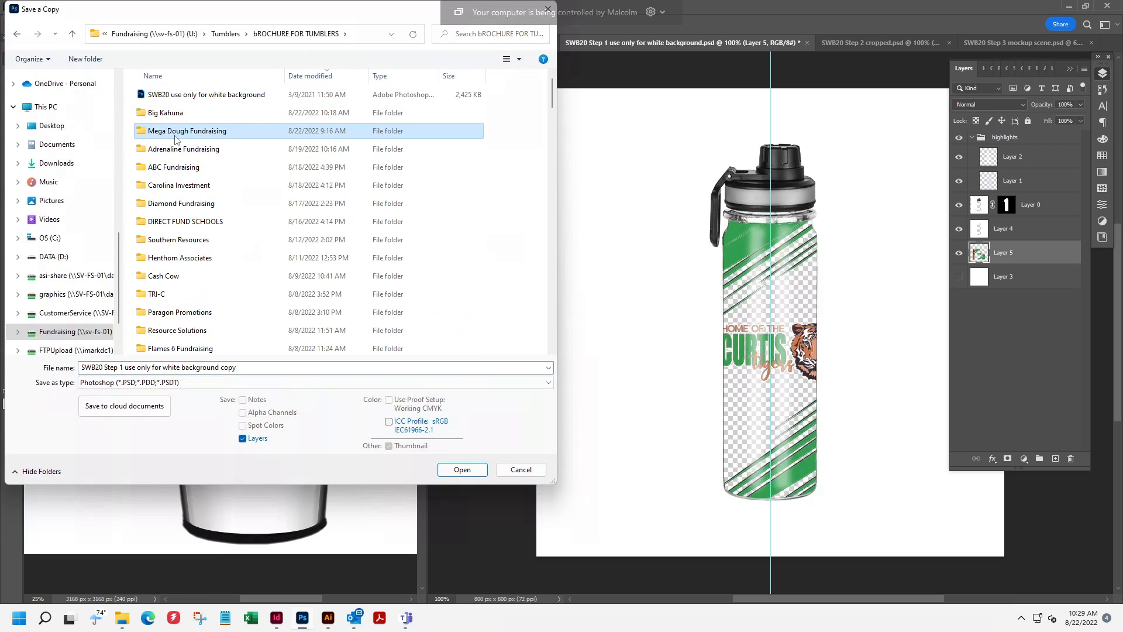
pyautogui.doubleClick(175, 135)
pyautogui.doubleClick(177, 97)
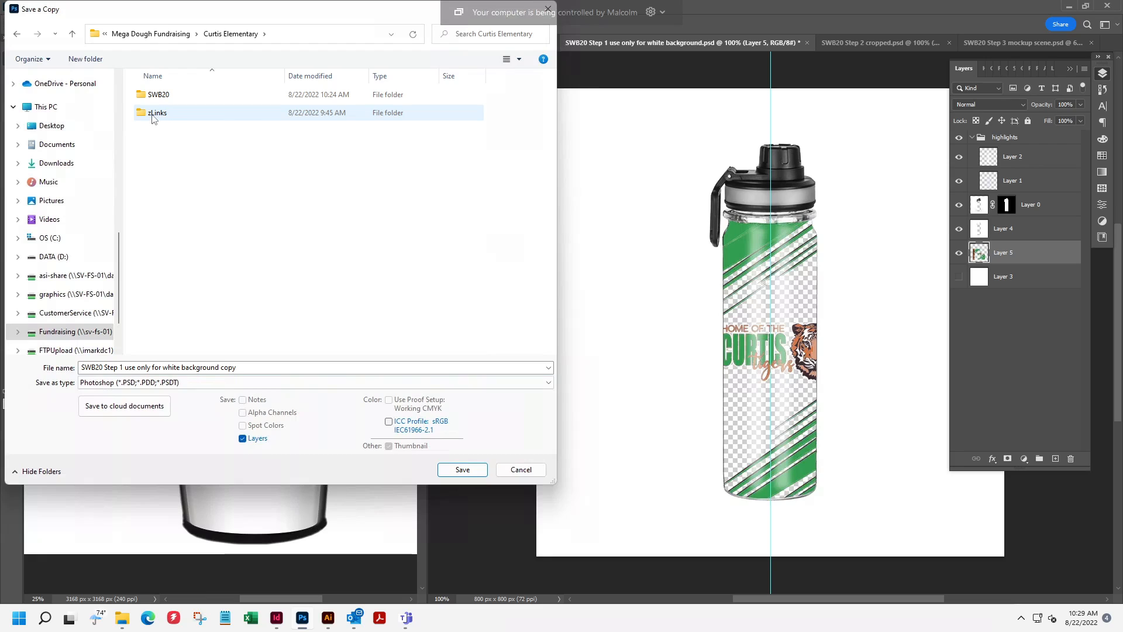
pyautogui.doubleClick(155, 112)
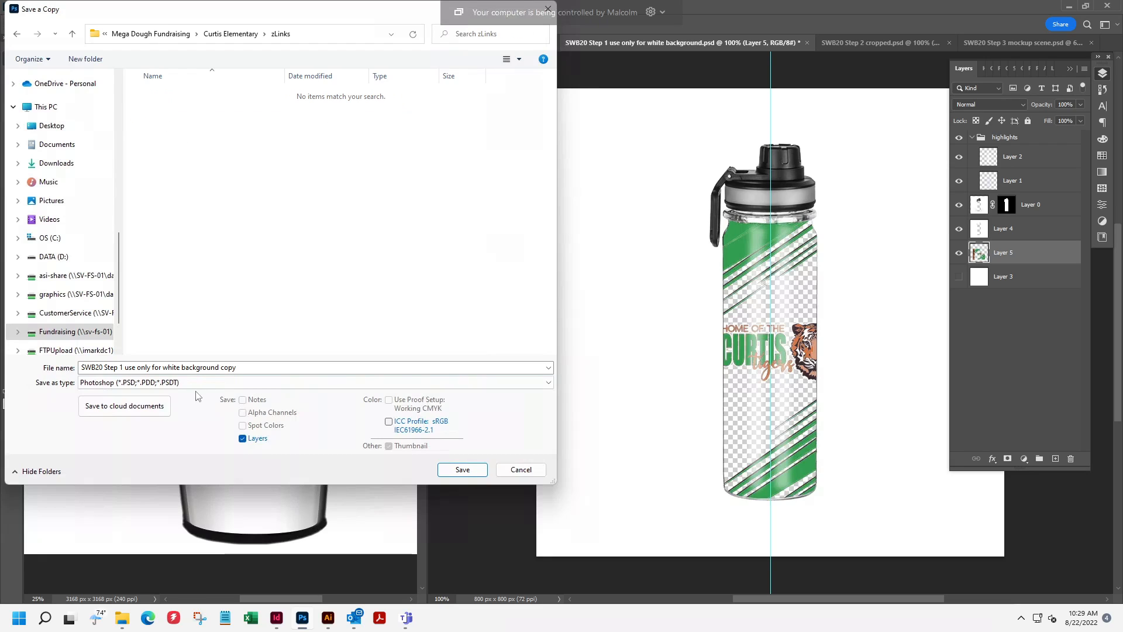
# Save the front view as a large-file-size PNG named "SWB20 Step 1 use only for white background copy FR".
pyautogui.click(175, 382)
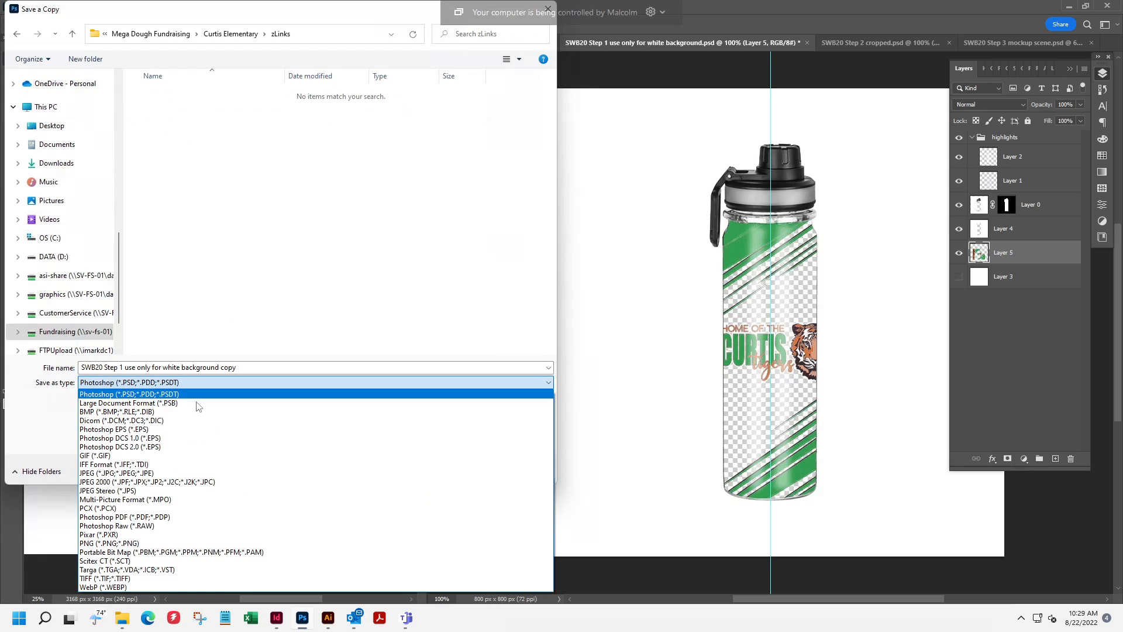
pyautogui.click(129, 544)
pyautogui.tripleClick(271, 369)
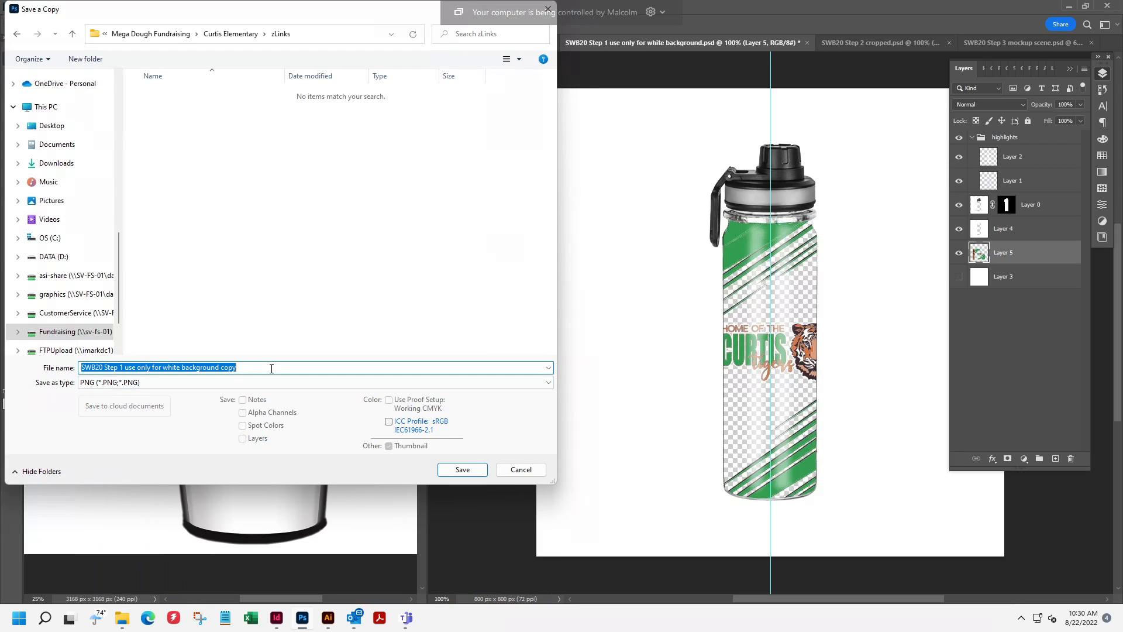
pyautogui.click(272, 368)
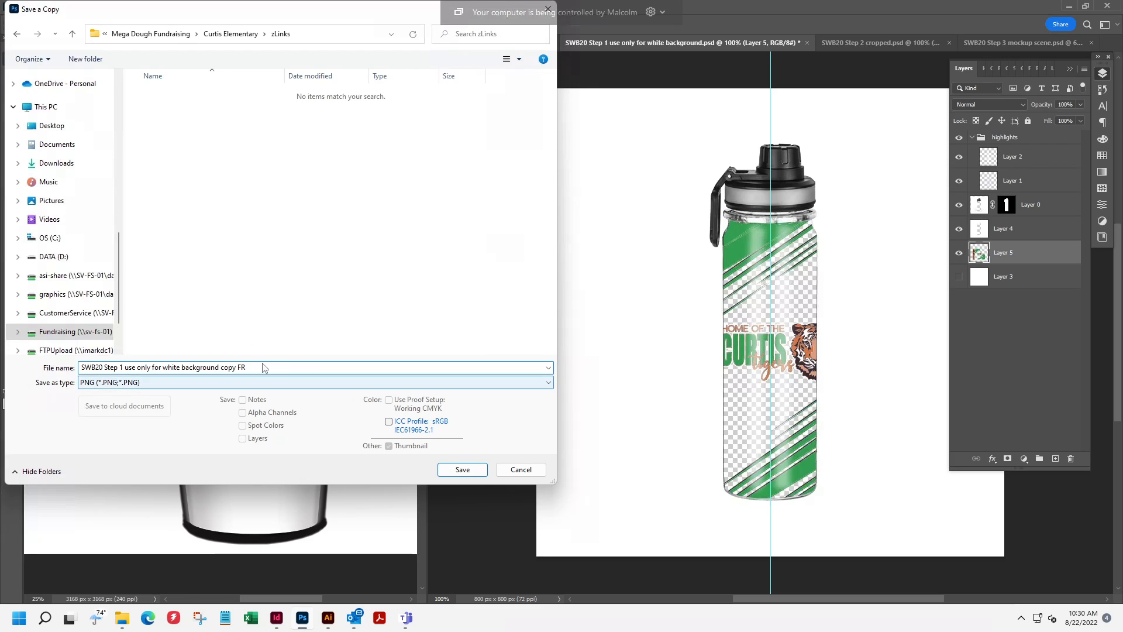
pyautogui.click(446, 470)
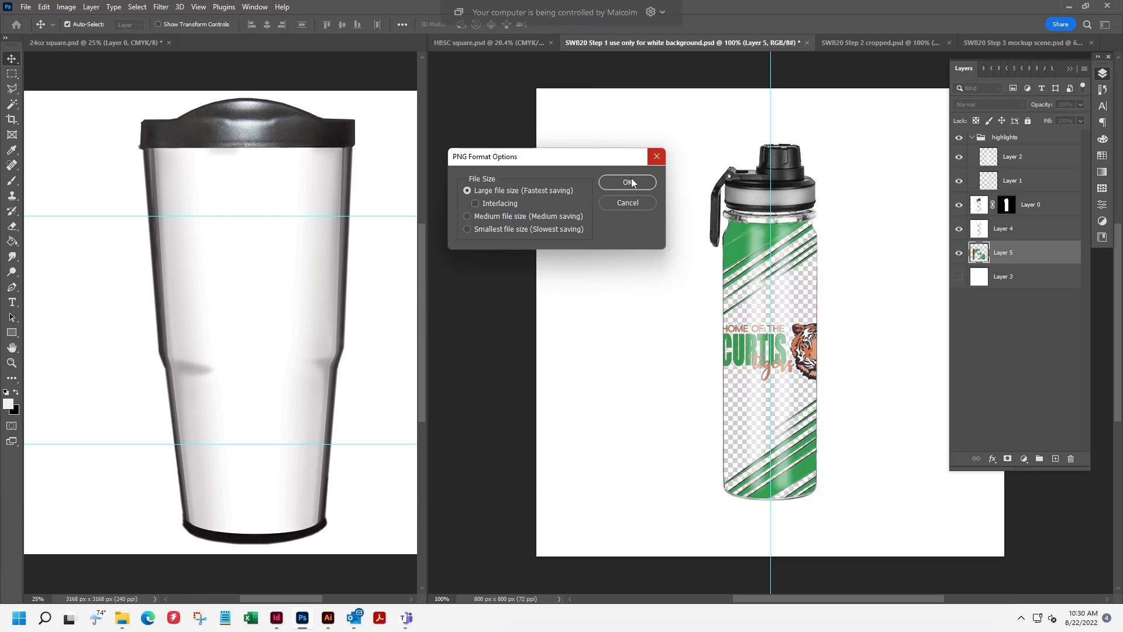
pyautogui.click(629, 181)
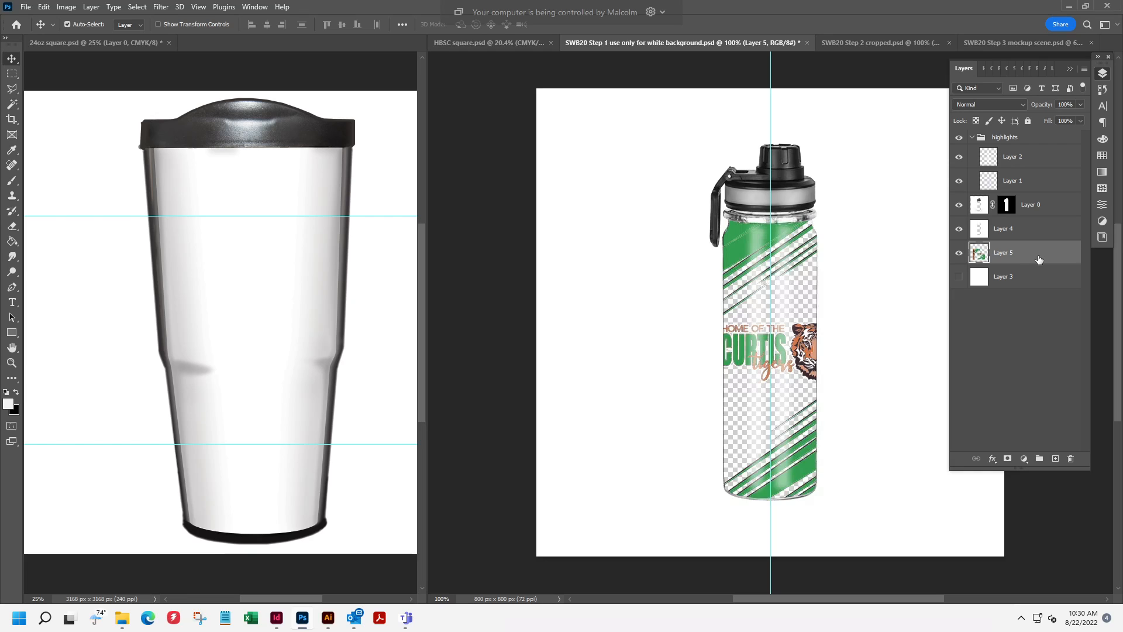
# Shift the artwork sideways until the orange YOUR NAME HERE band fills the bottle's left side beside the green stripes.
pyautogui.hotkey('shift', 'Right')
pyautogui.hotkey('shift', 'Right')
pyautogui.hotkey('shift', 'Right')
pyautogui.hotkey('shift', 'Right')
pyautogui.hotkey('shift', 'Right')
pyautogui.hotkey('shift', 'Right')
pyautogui.hotkey('shift', 'Right')
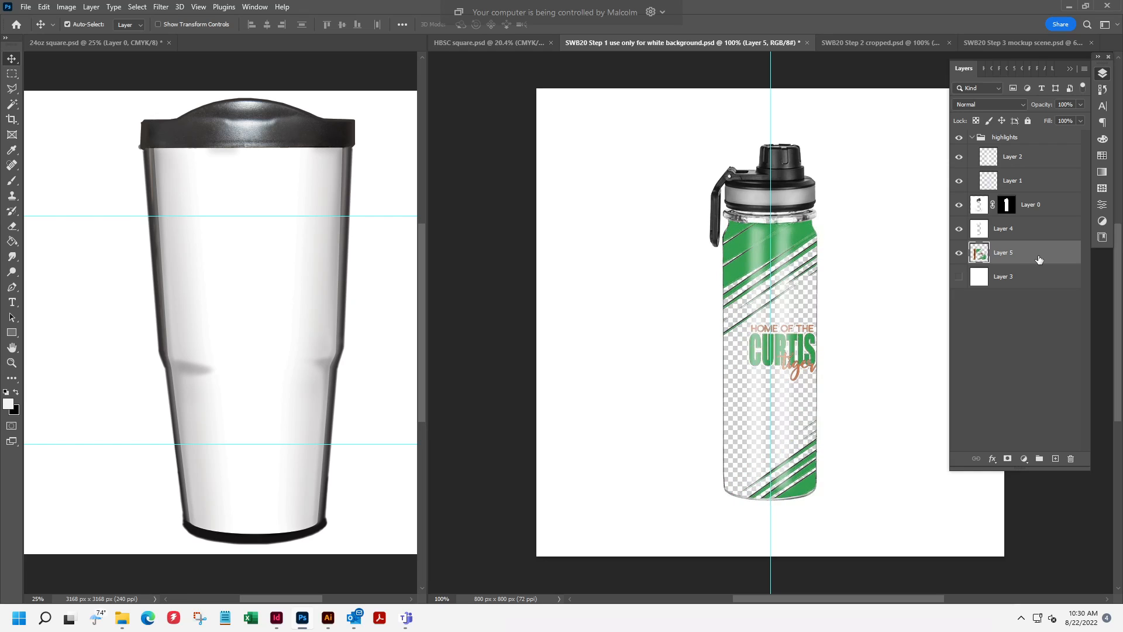
pyautogui.hotkey('shift', 'Right')
pyautogui.hotkey('shift', 'Right')
pyautogui.hotkey('shift', 'Right')
pyautogui.hotkey('shift', 'Right')
pyautogui.hotkey('shift', 'Right')
pyautogui.hotkey('shift', 'Right')
pyautogui.hotkey('shift', 'Right')
pyautogui.hotkey('shift', 'Right')
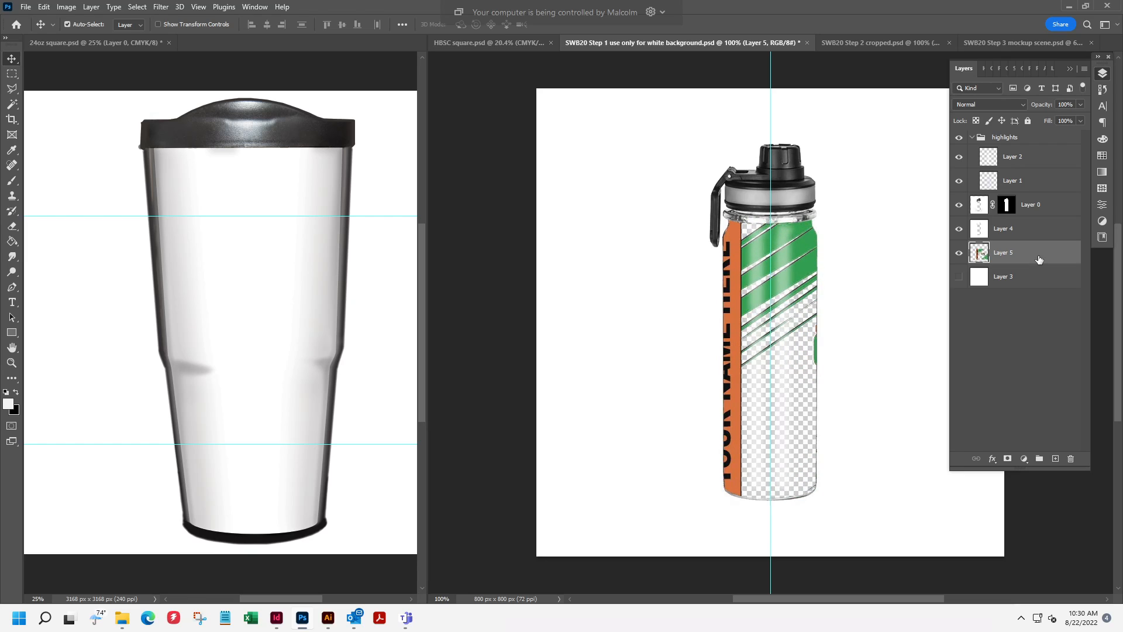
pyautogui.hotkey('shift', 'Right')
pyautogui.hotkey('shift', 'Right')
pyautogui.hotkey('shift', 'Left')
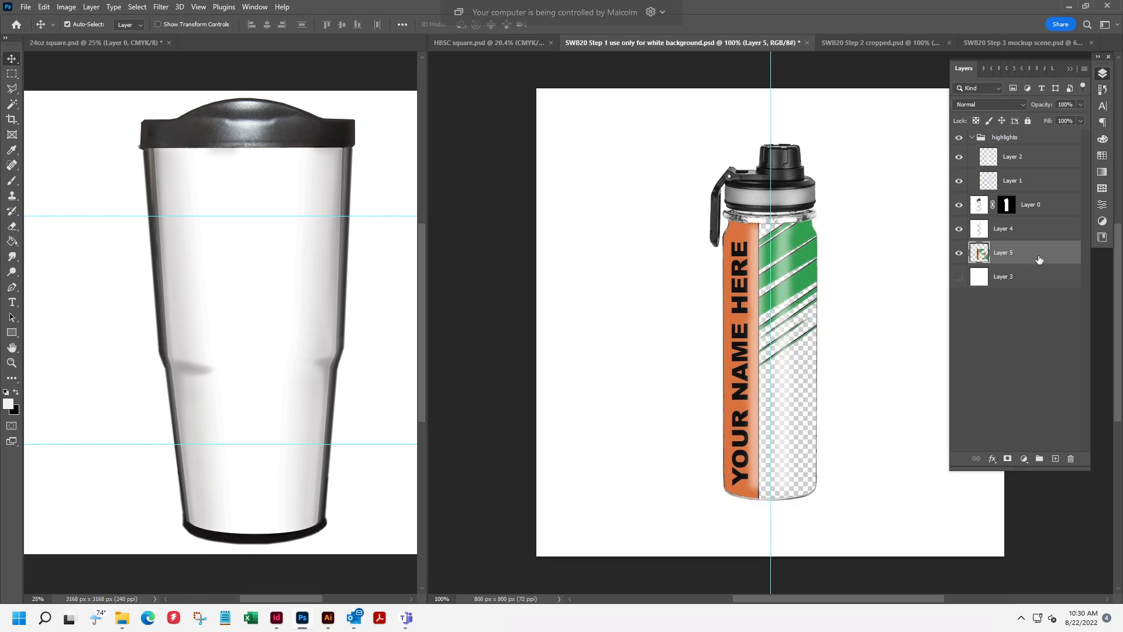
pyautogui.press('Right')
pyautogui.press('Right')
pyautogui.press('Right')
pyautogui.press('Right')
pyautogui.press('Right')
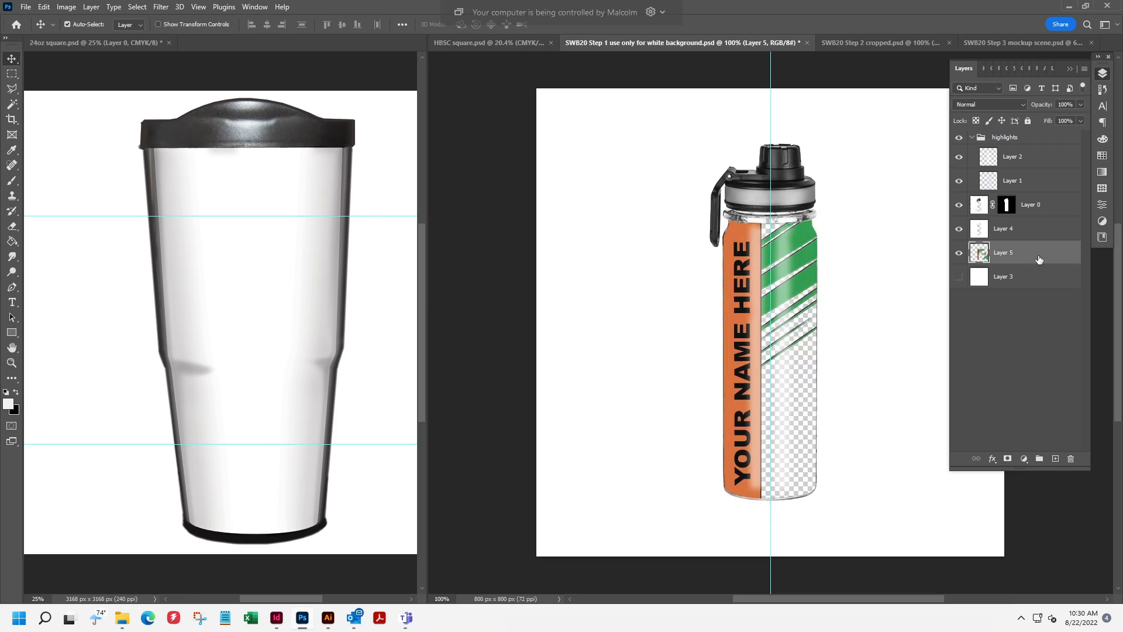
# Start saving a copy of the name-band view in Mega Dough Fundraising > Curtis Elementary > zLinks.
pyautogui.hotkey('ctrl', 'alt', 's')
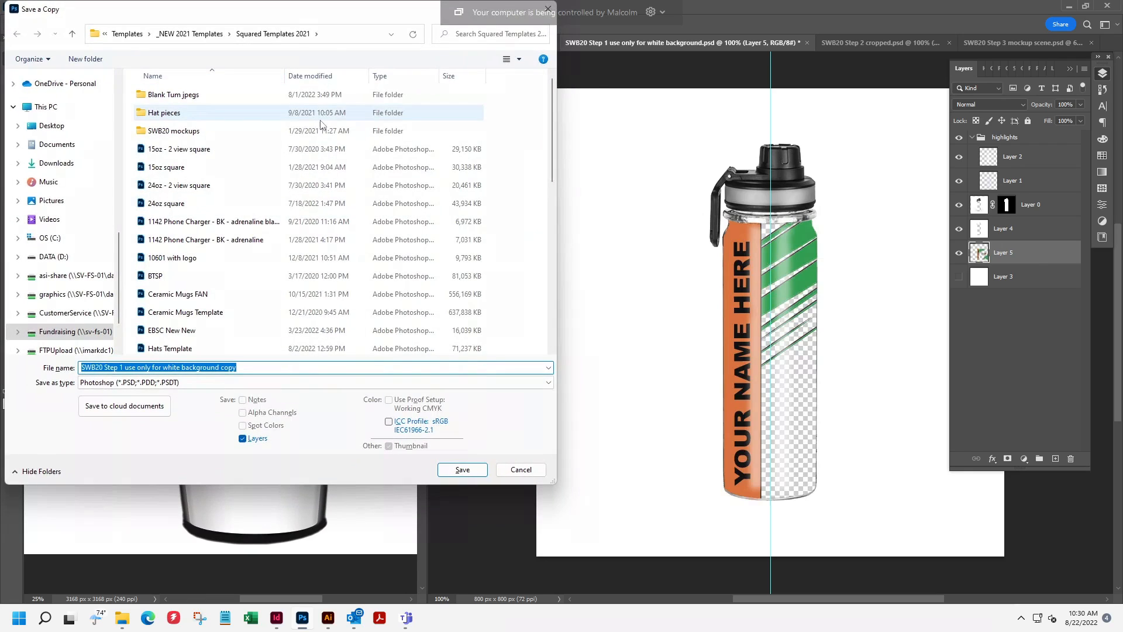
pyautogui.click(188, 34)
pyautogui.click(176, 34)
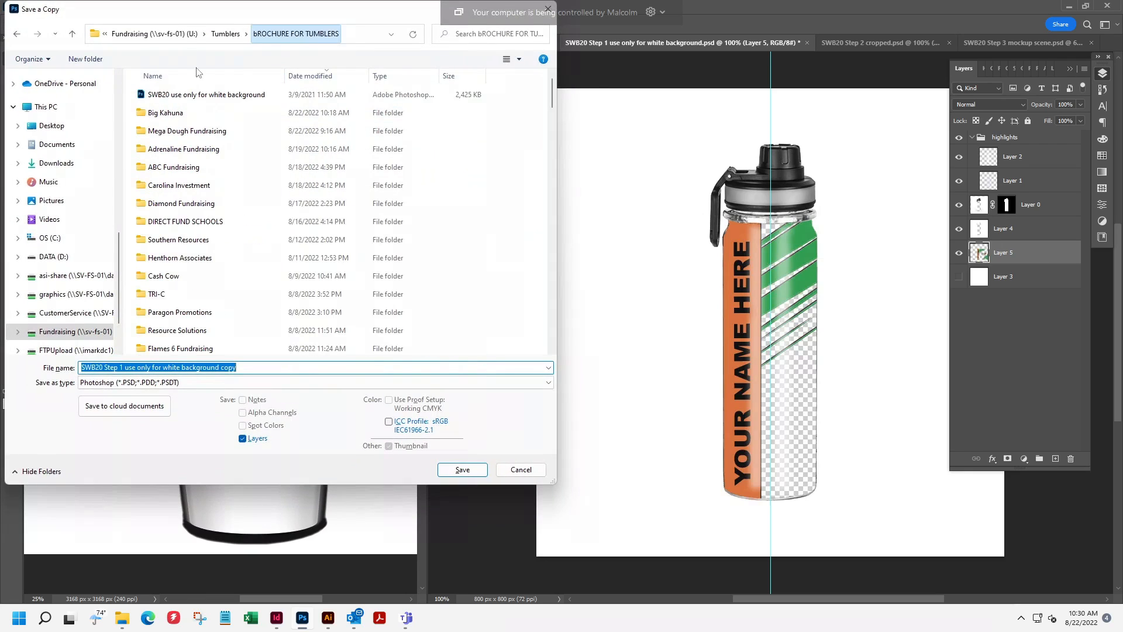
pyautogui.click(177, 131)
pyautogui.doubleClick(176, 131)
pyautogui.doubleClick(169, 95)
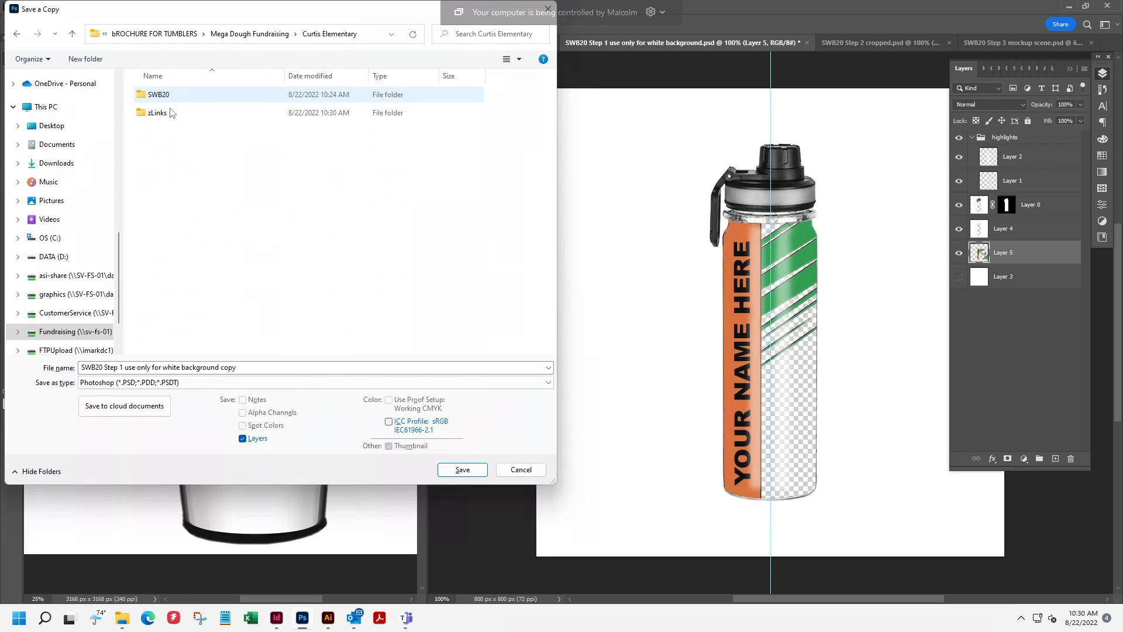
pyautogui.click(165, 117)
pyautogui.doubleClick(165, 117)
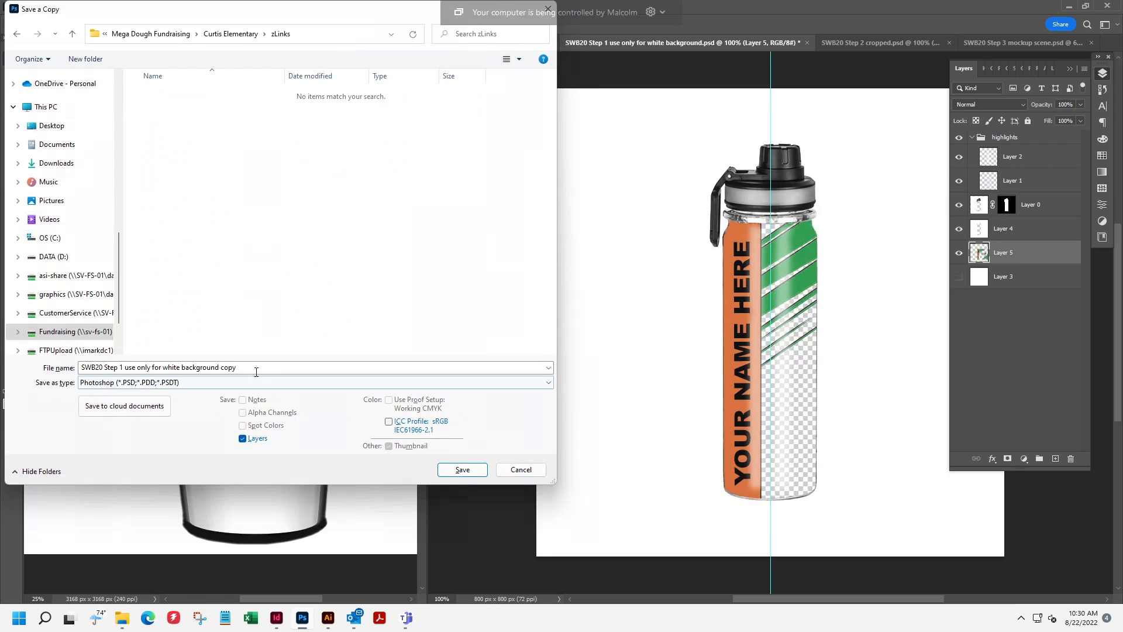
# Save the side view as a large-file-size PNG named "SWB20 Step 1 use only for white background copy SD".
pyautogui.click(214, 382)
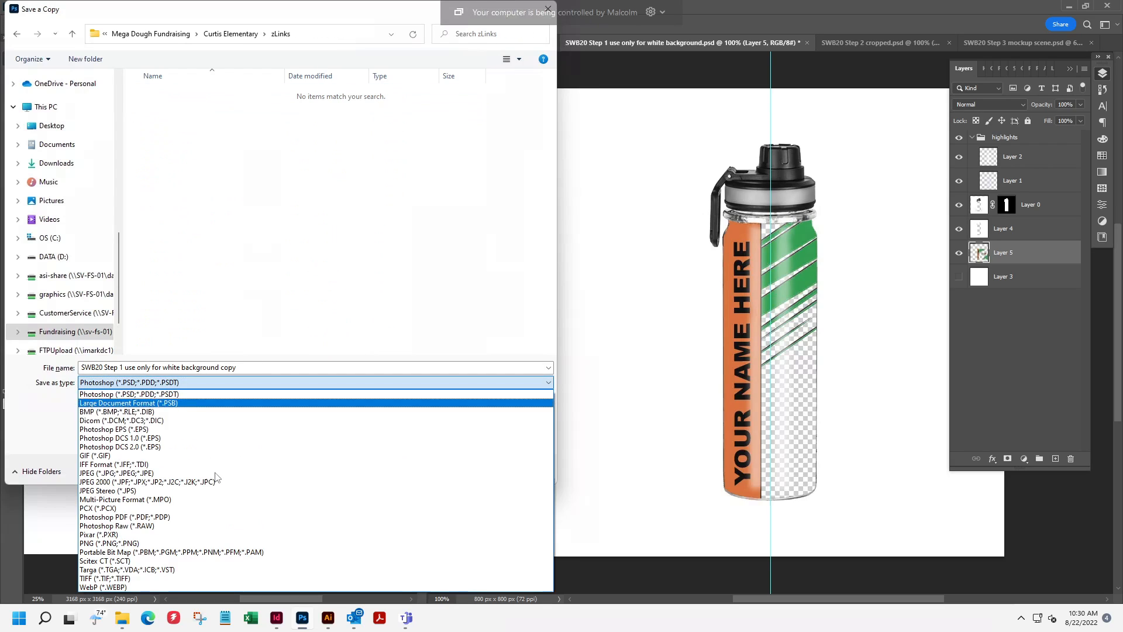
pyautogui.click(146, 543)
pyautogui.click(249, 364)
pyautogui.write('SD')
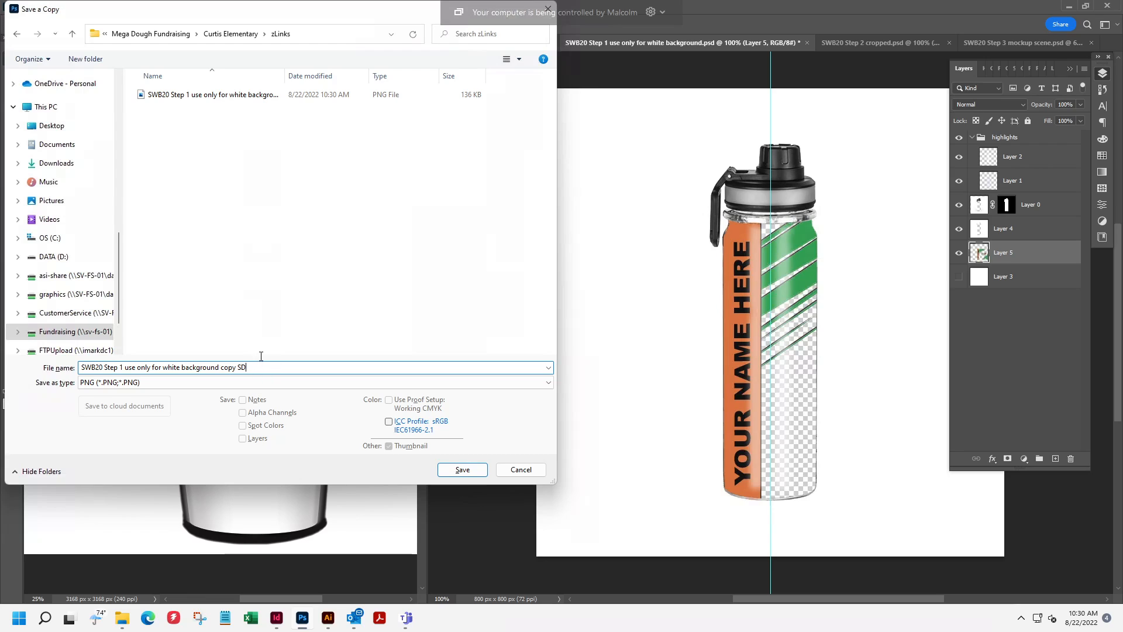
pyautogui.click(460, 470)
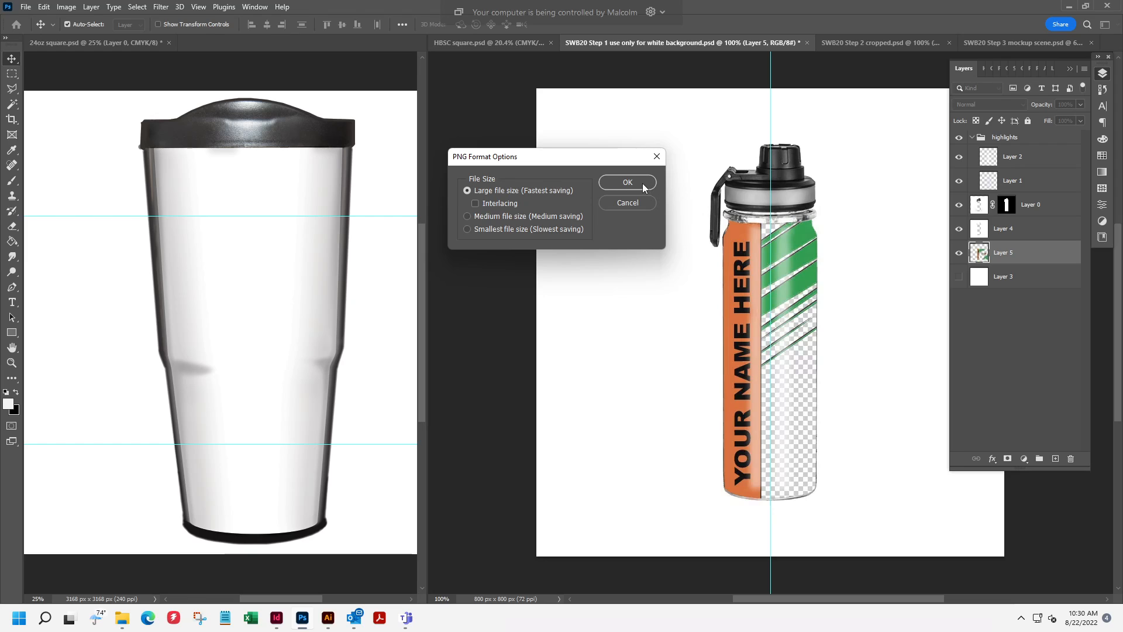
pyautogui.click(639, 185)
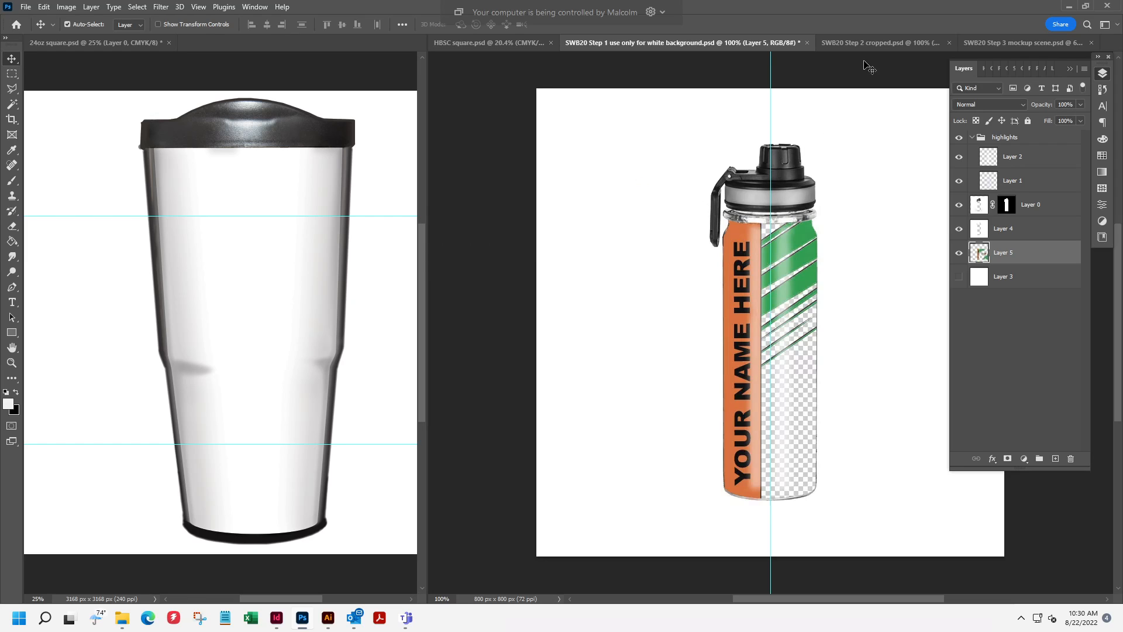
# Bring SWB20 Step 2 cropped to the front and open Curtis Elementary's zLinks folder in File Explorer, sorting Mega Dough Fundraising by date modified.
pyautogui.click(865, 41)
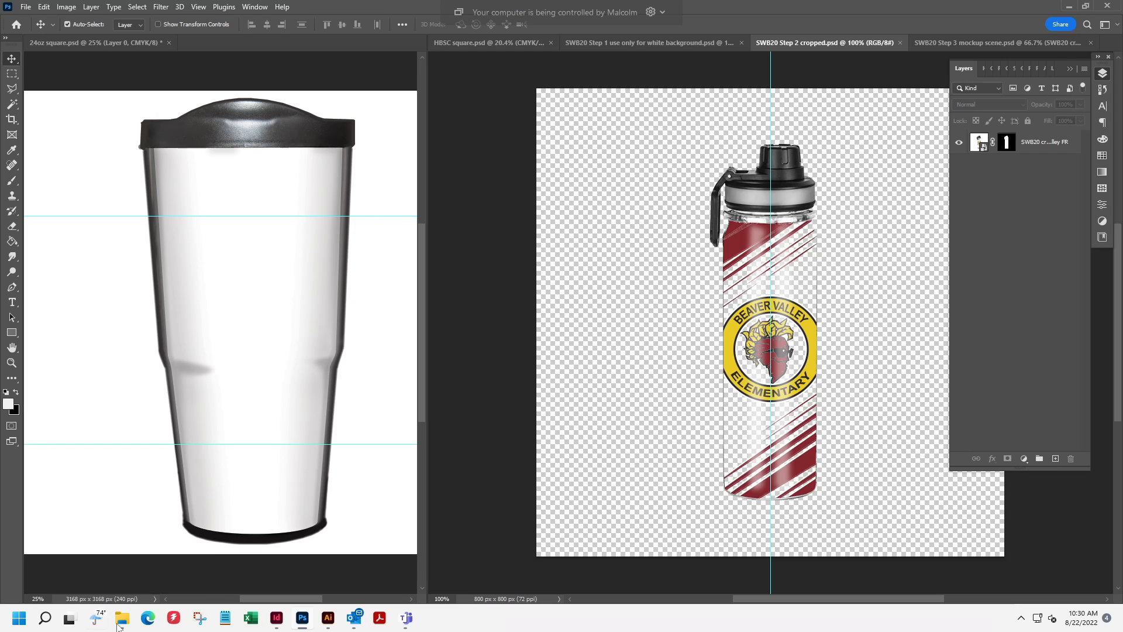
pyautogui.moveTo(119, 625)
pyautogui.click(82, 573)
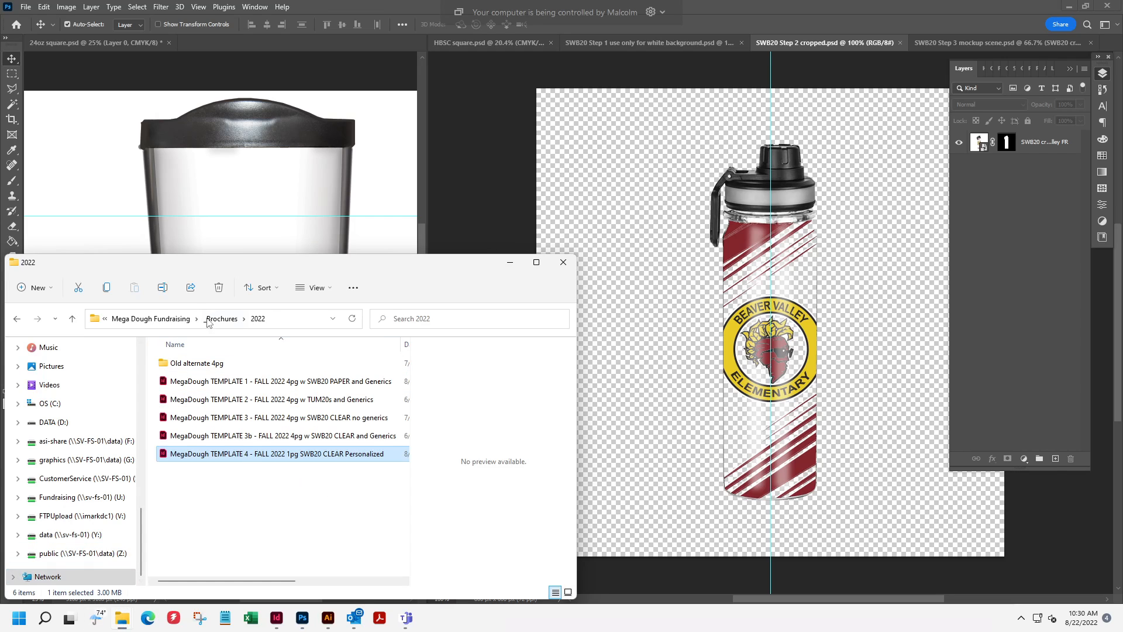
pyautogui.click(169, 319)
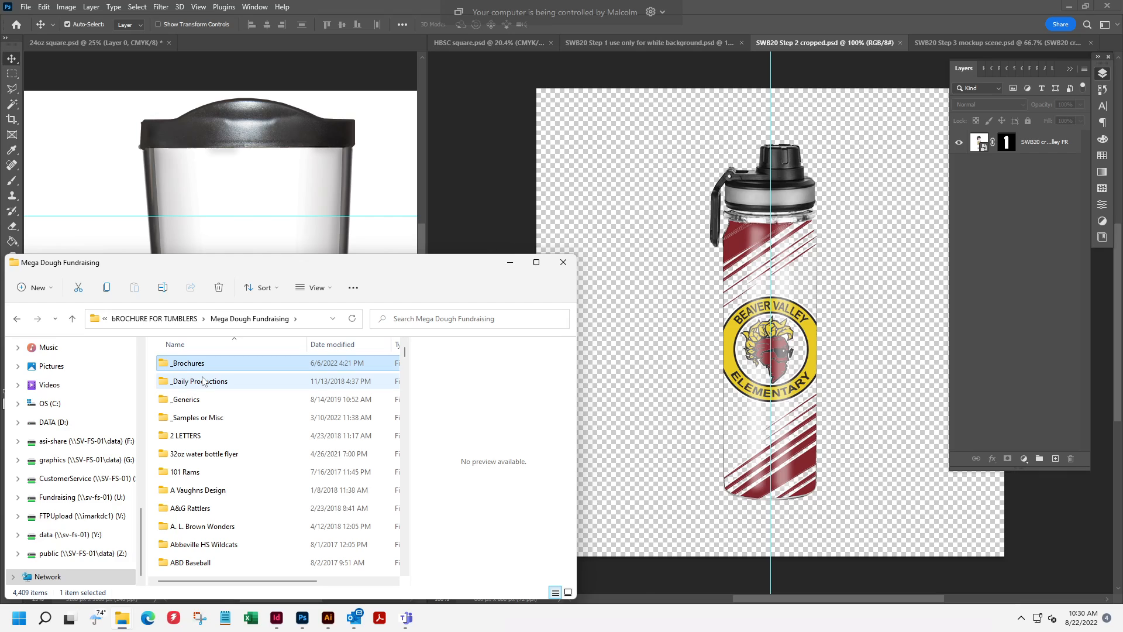
pyautogui.click(227, 347)
pyautogui.click(227, 347)
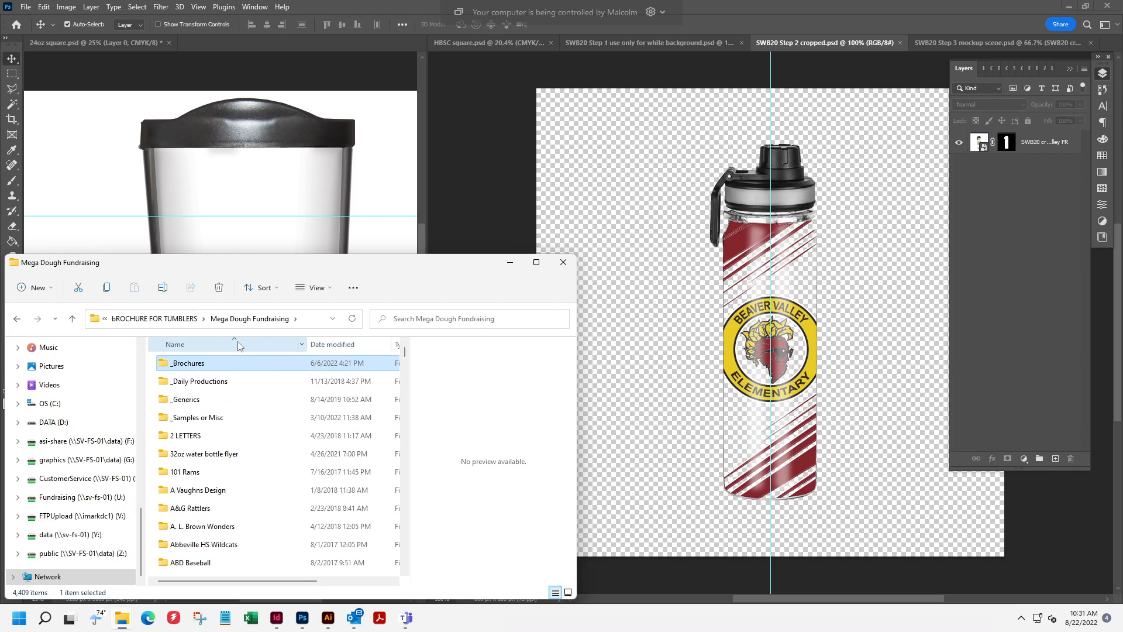
pyautogui.click(331, 345)
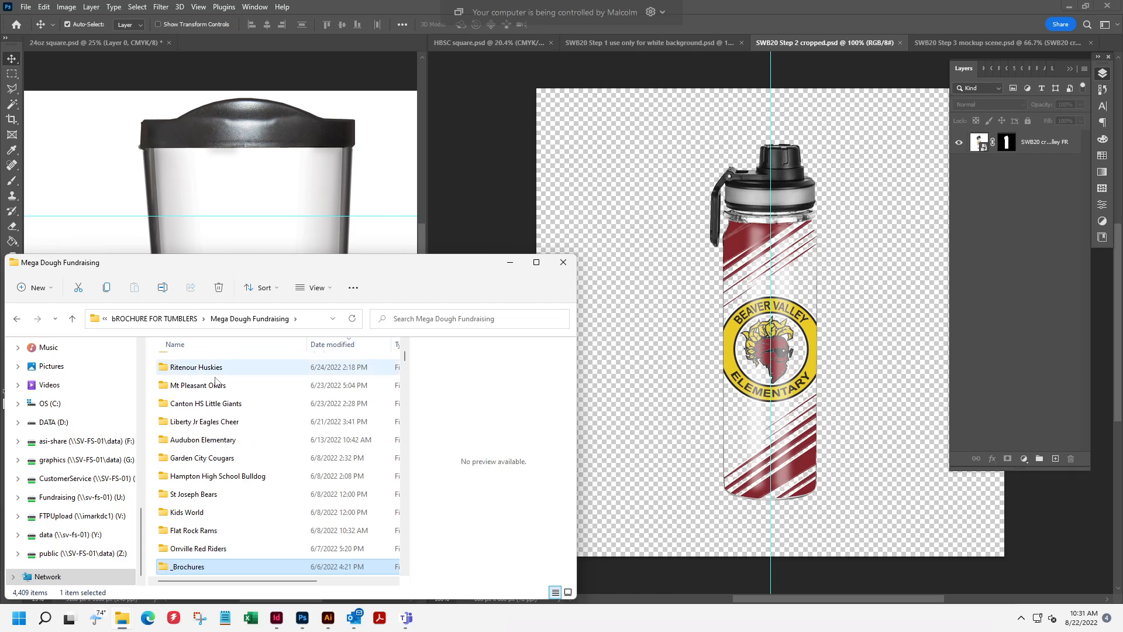
pyautogui.moveTo(404, 358); pyautogui.dragTo(407, 342)
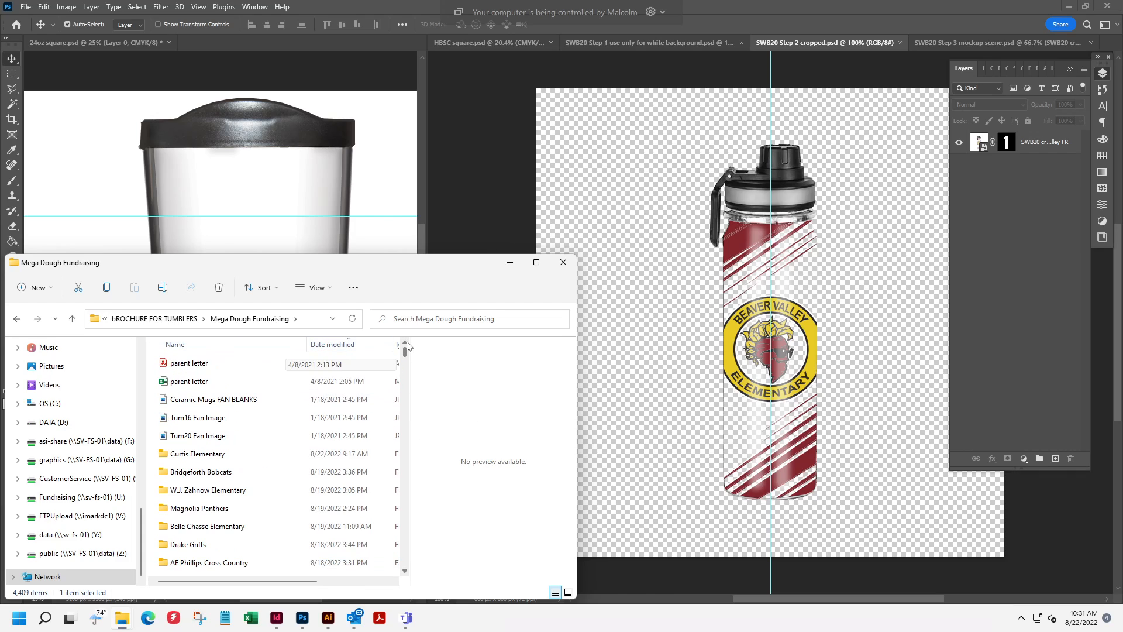
pyautogui.doubleClick(222, 454)
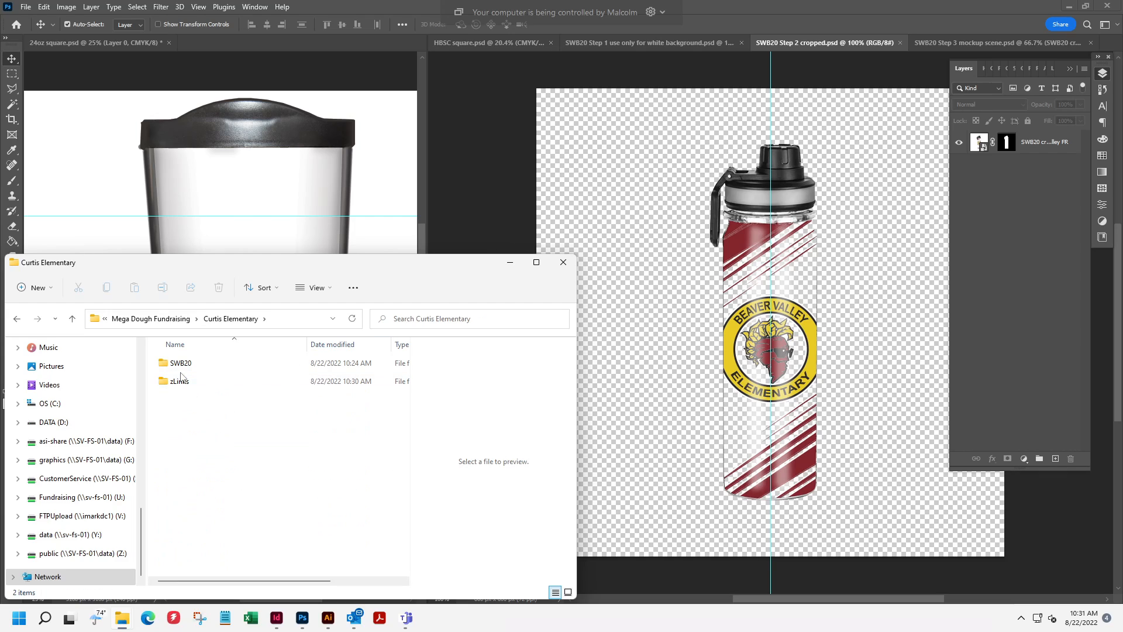
pyautogui.doubleClick(180, 380)
# Place the front-view FR PNG from zLinks into the Step 2 document over the existing bottle.
pyautogui.click(275, 401)
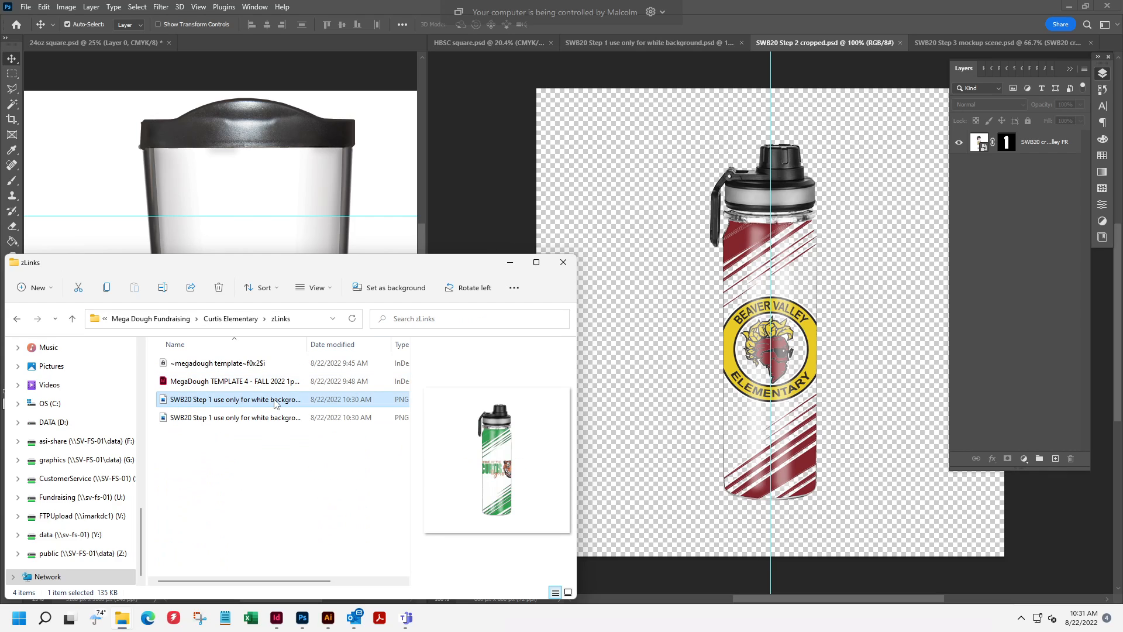
pyautogui.moveTo(259, 403); pyautogui.dragTo(800, 297)
pyautogui.press('Return')
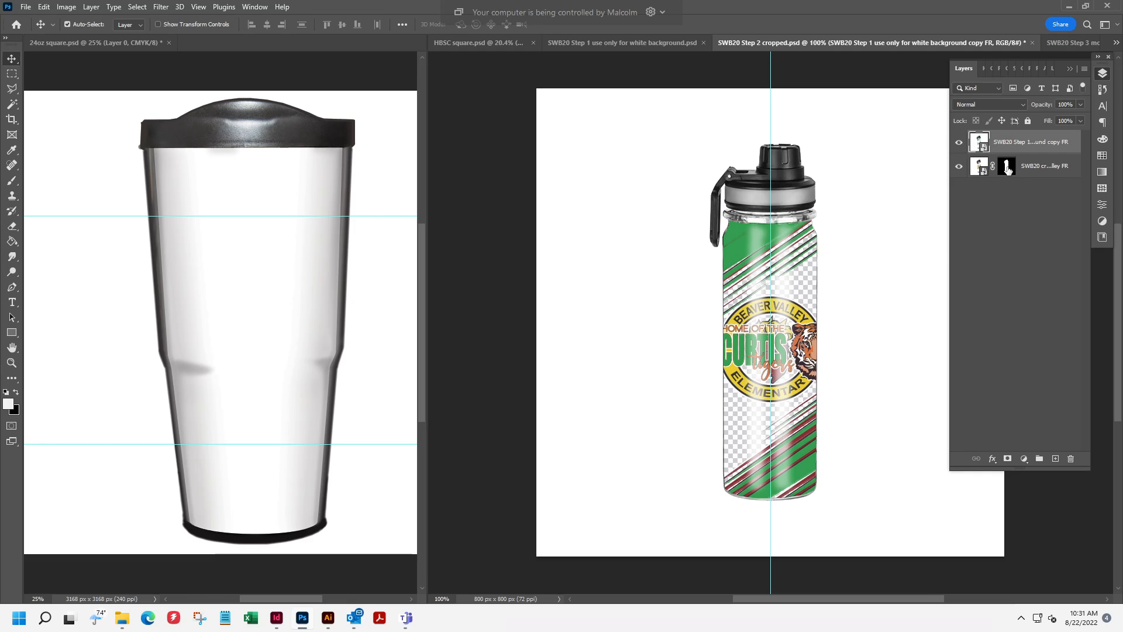
# Move the bottle mask from the Beaver Valley layer to the placed FR layer and delete the Beaver Valley layer.
pyautogui.moveTo(1008, 170); pyautogui.dragTo(1007, 146)
pyautogui.click(1009, 170)
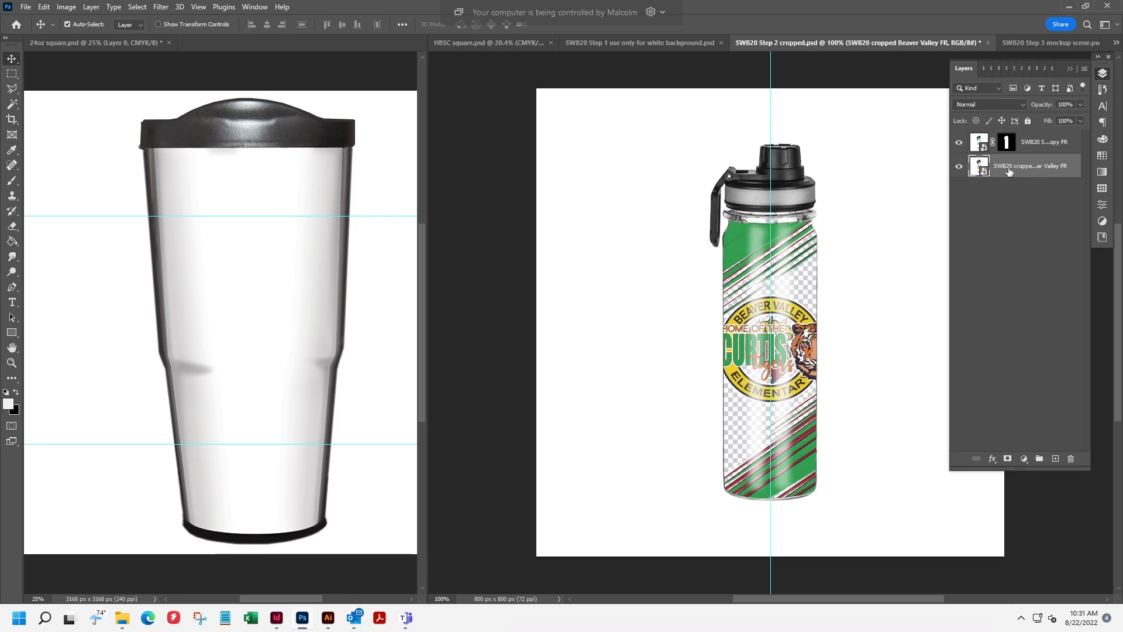
pyautogui.press('Delete')
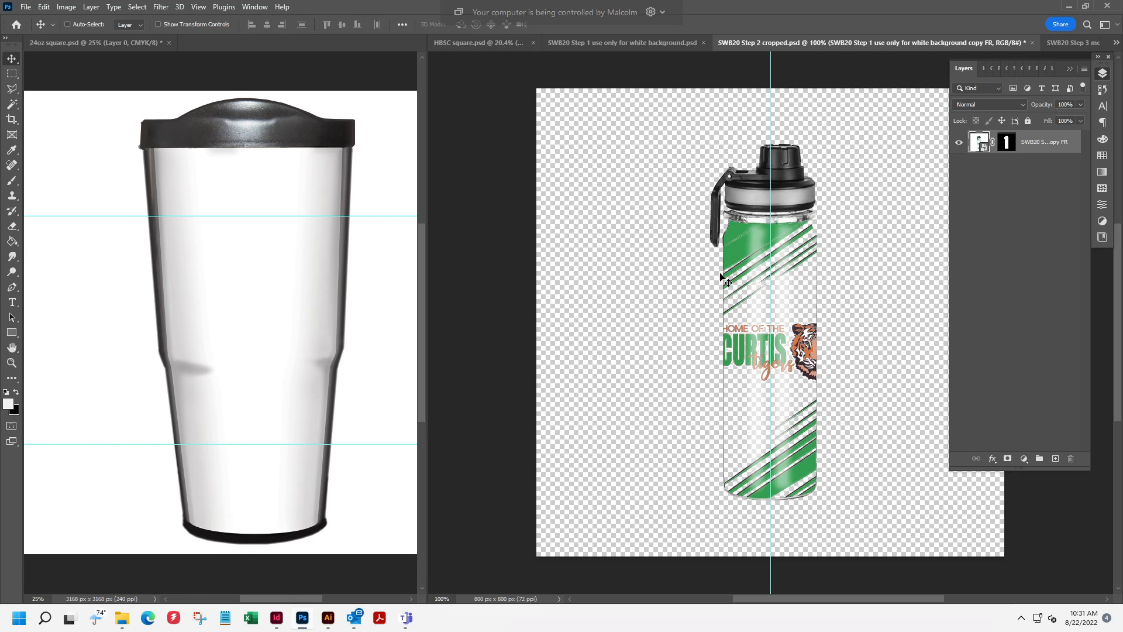
# Save the masked front view as a large-file-size PNG named "SWB20 Step 2 cropped copy FR" in Curtis Elementary's zLinks folder.
pyautogui.hotkey('alt', 'ctrl', 's')
pyautogui.click(161, 36)
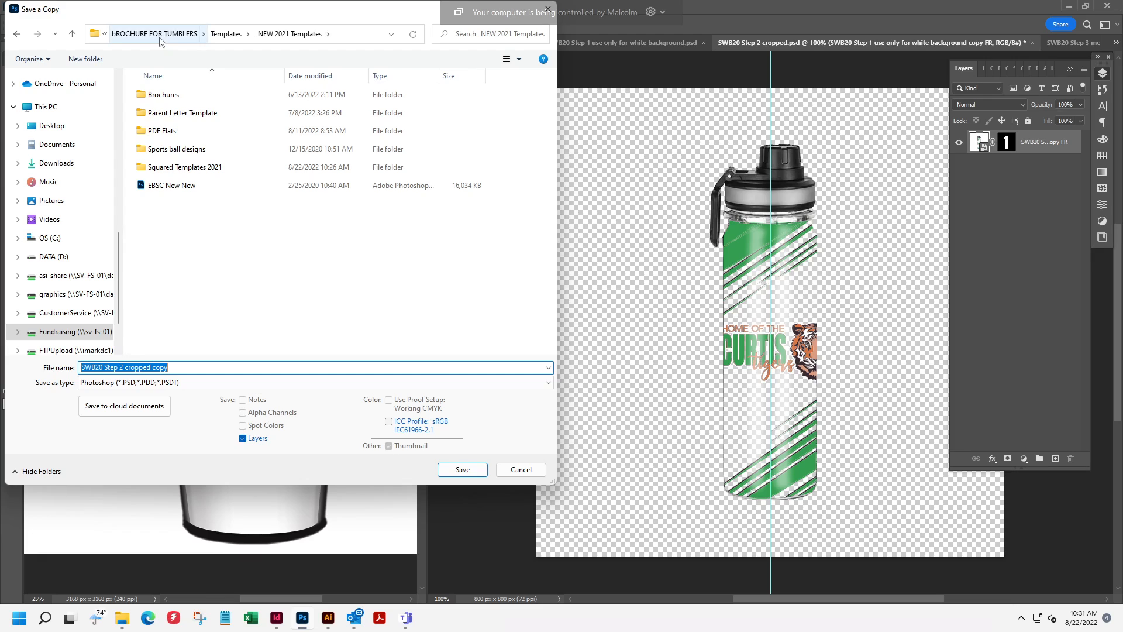
pyautogui.click(160, 36)
pyautogui.doubleClick(177, 131)
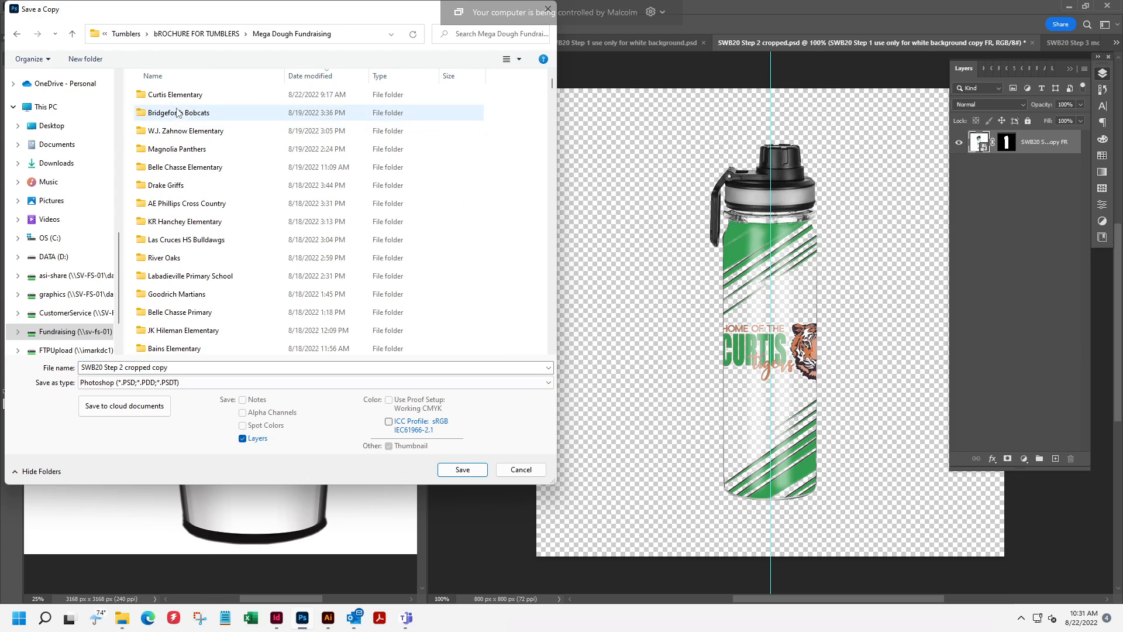
pyautogui.doubleClick(182, 95)
pyautogui.doubleClick(155, 113)
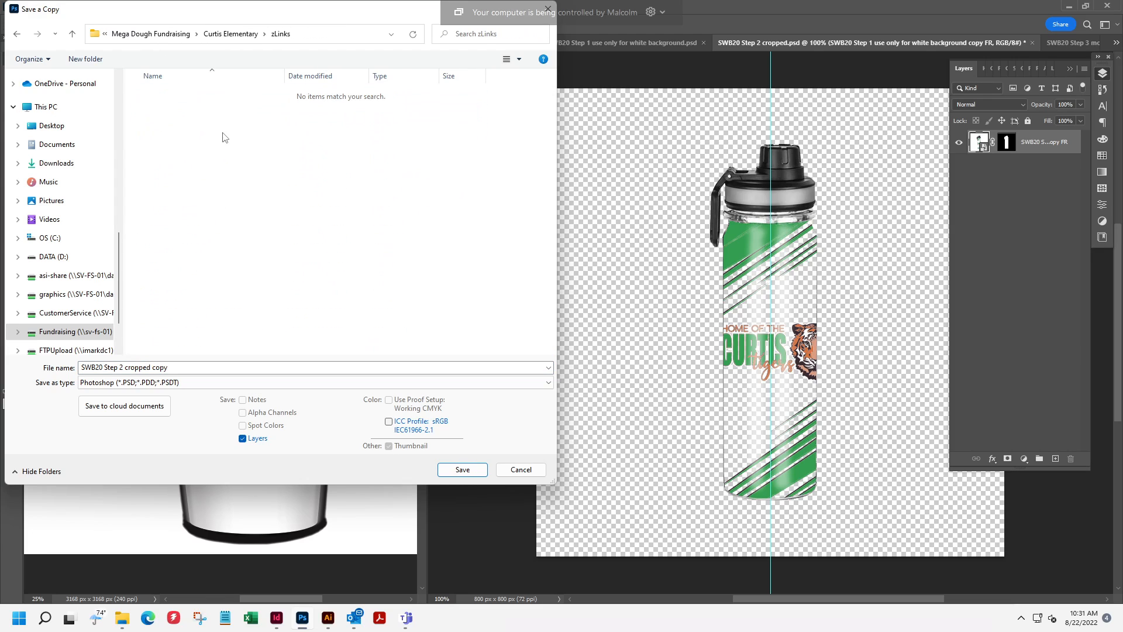
pyautogui.click(185, 383)
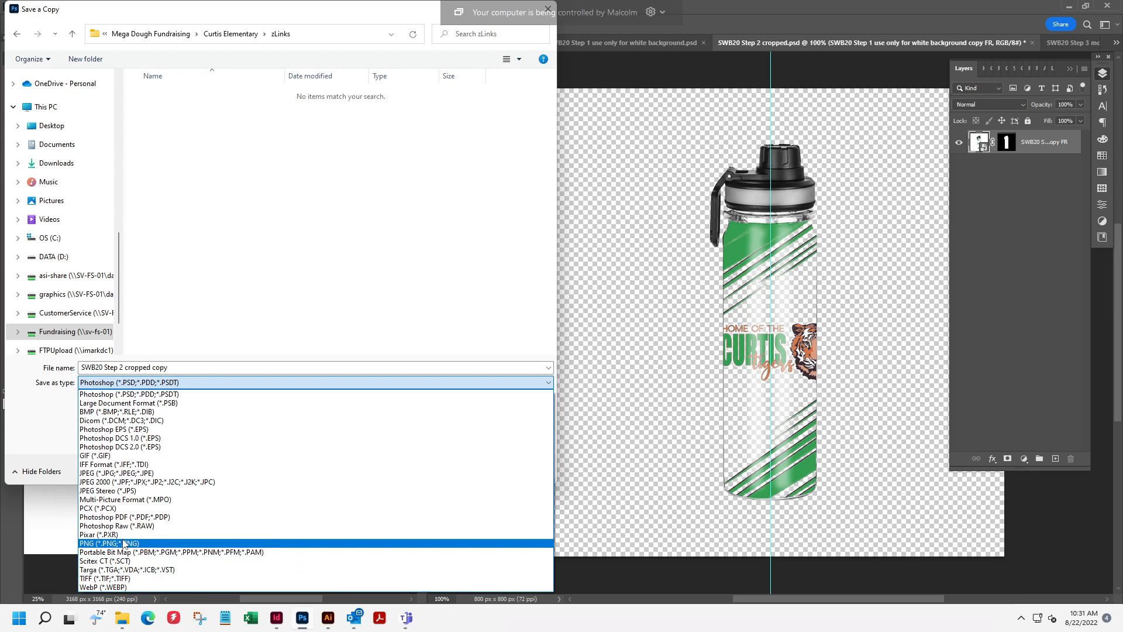
pyautogui.click(124, 544)
pyautogui.click(191, 367)
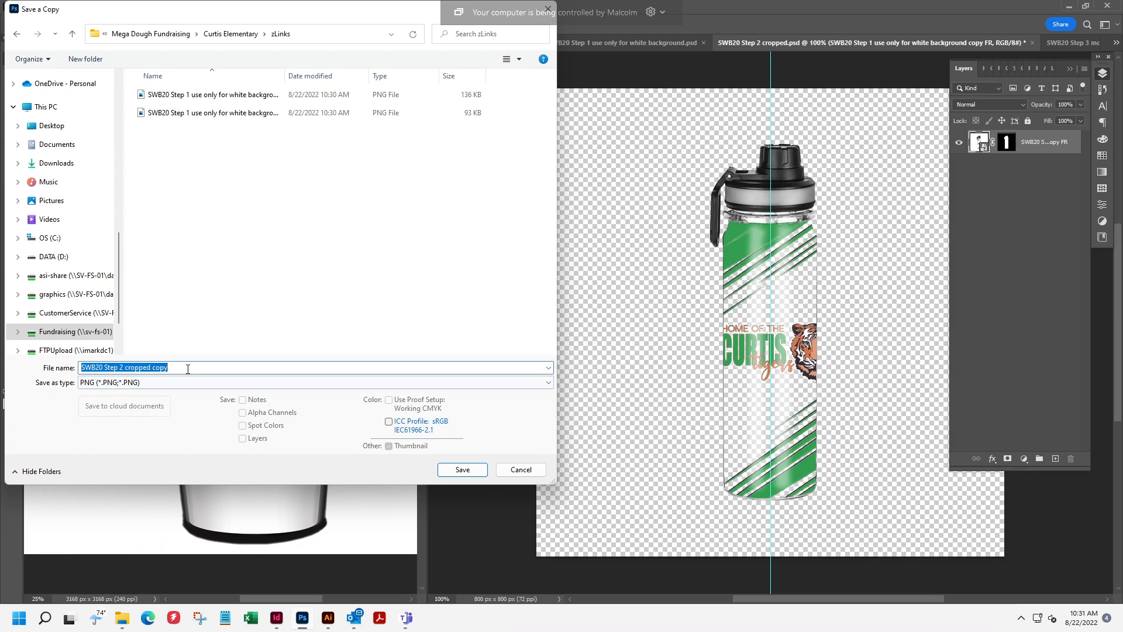
pyautogui.click(192, 367)
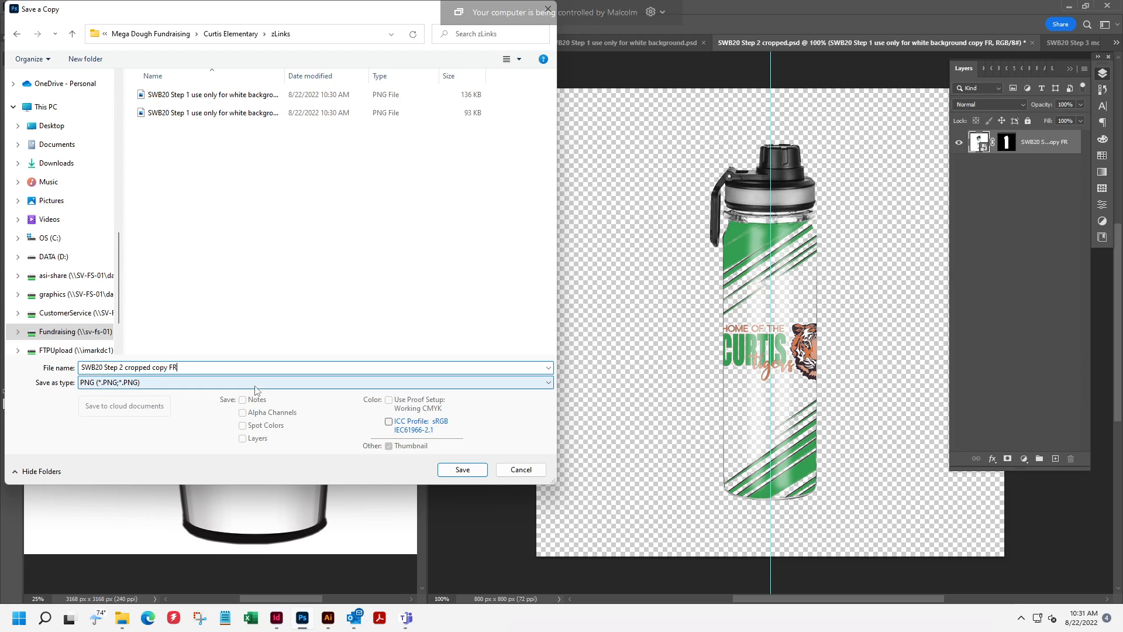
pyautogui.click(462, 471)
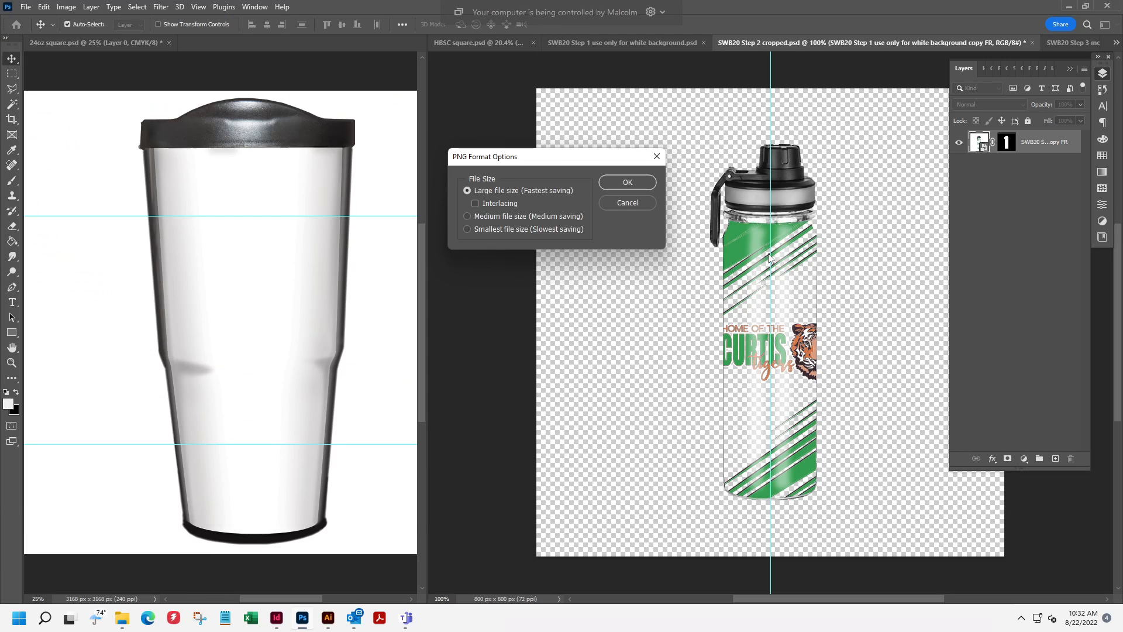
pyautogui.click(627, 182)
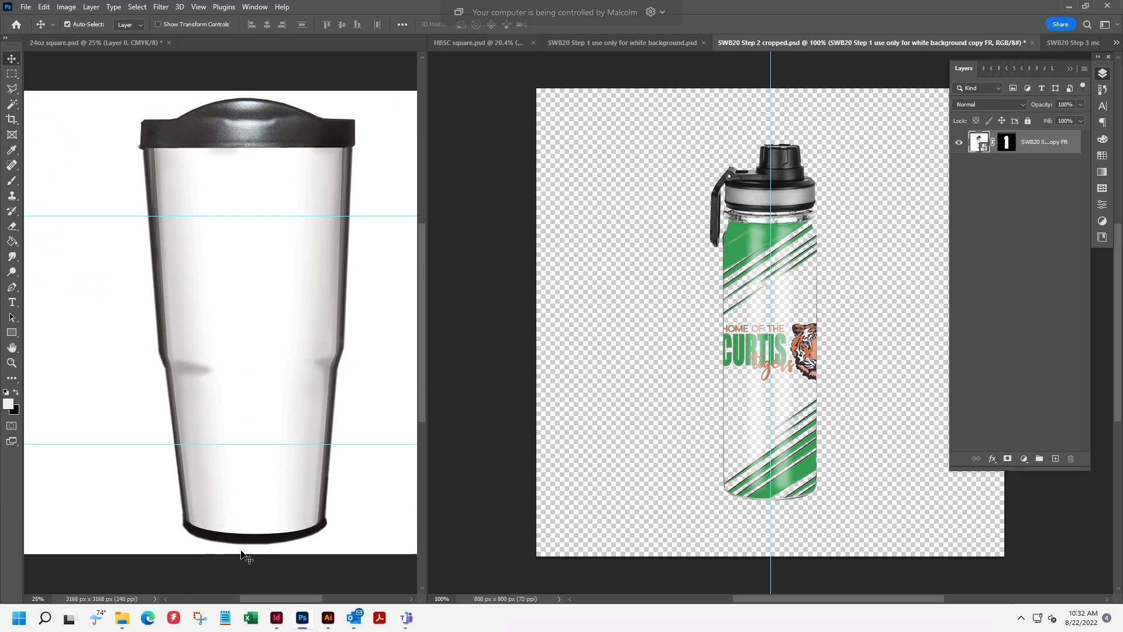
# Place the side-view SD PNG from the zLinks folder into the Step 2 document over the front-view bottle.
pyautogui.moveTo(120, 626)
pyautogui.click(79, 567)
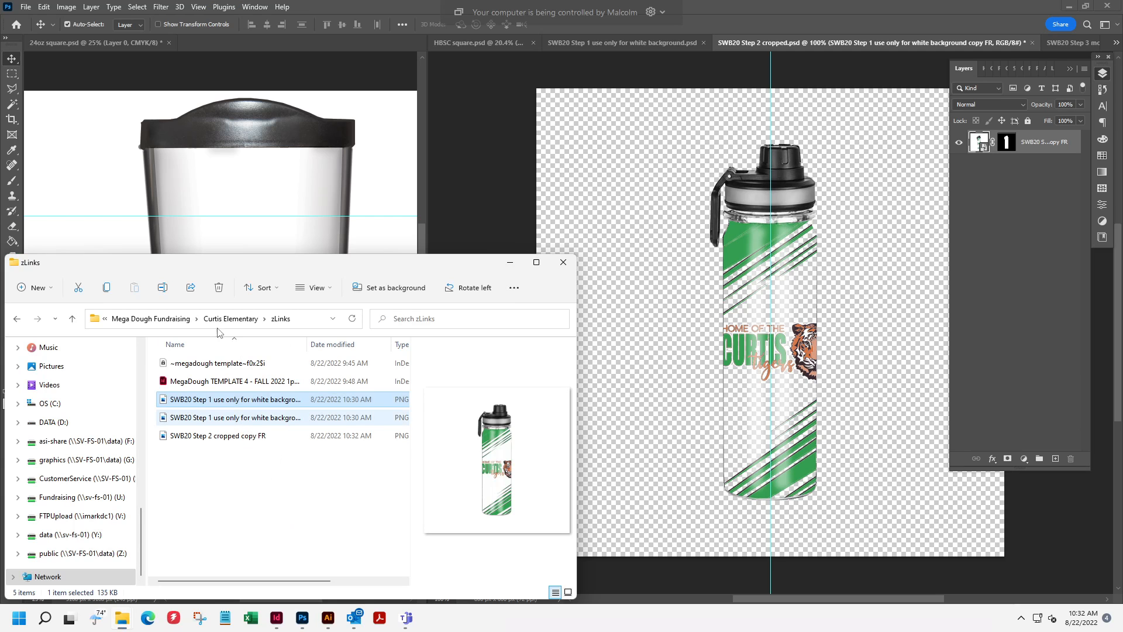
pyautogui.click(244, 419)
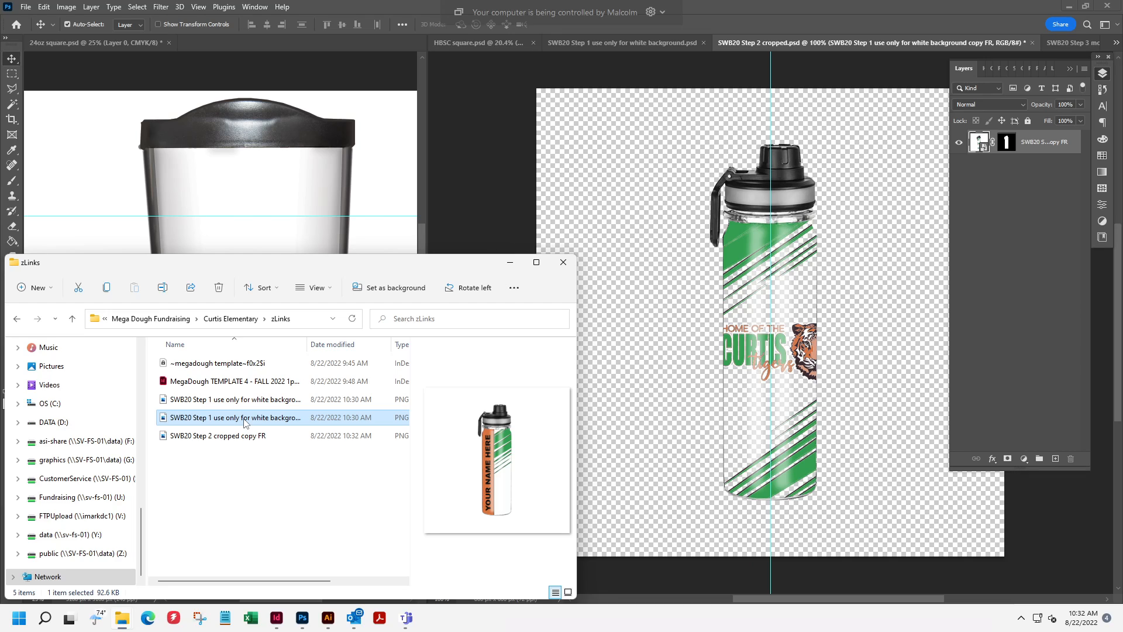
pyautogui.click(804, 284)
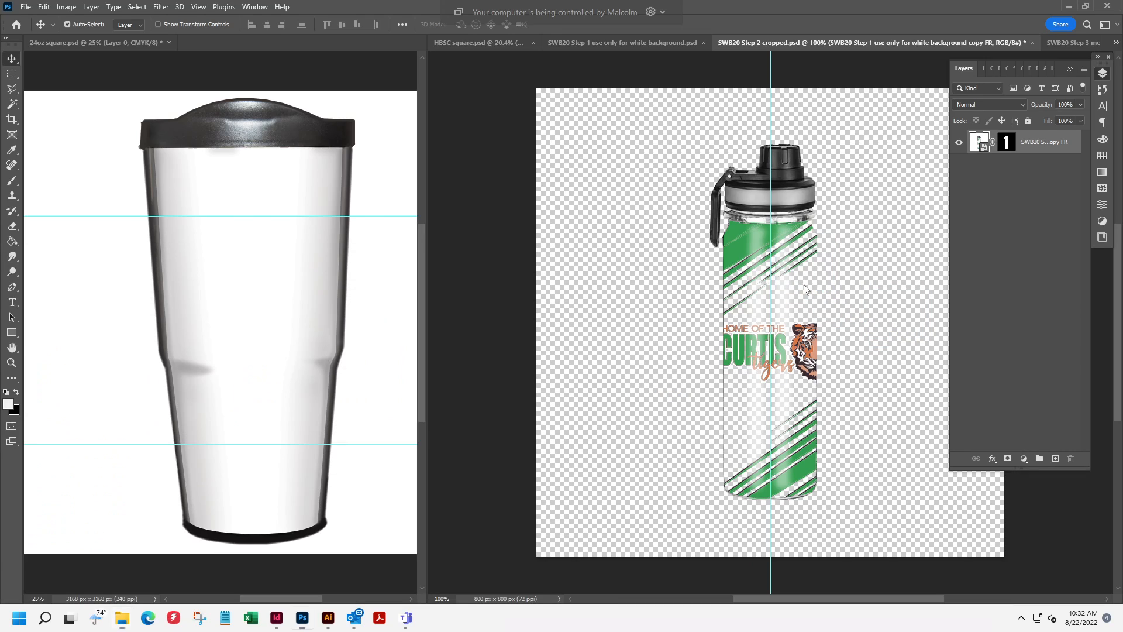
pyautogui.moveTo(803, 321); pyautogui.dragTo(791, 300)
pyautogui.press('Return')
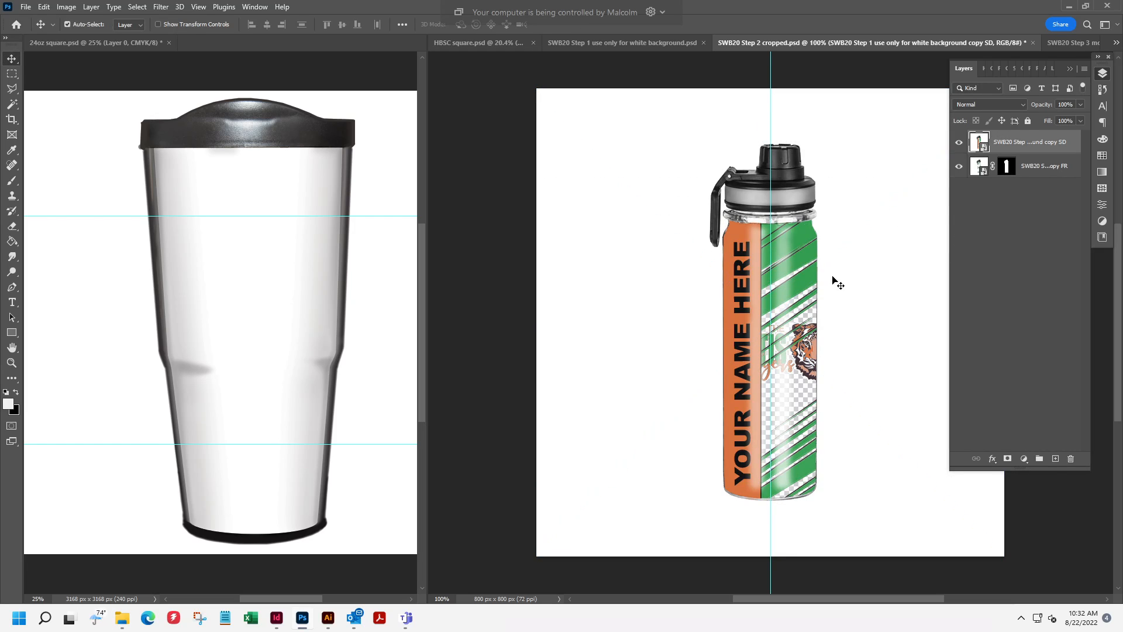
# Move the bottle mask from the FR layer to the placed SD layer and delete the FR layer.
pyautogui.moveTo(1004, 170); pyautogui.dragTo(1008, 145)
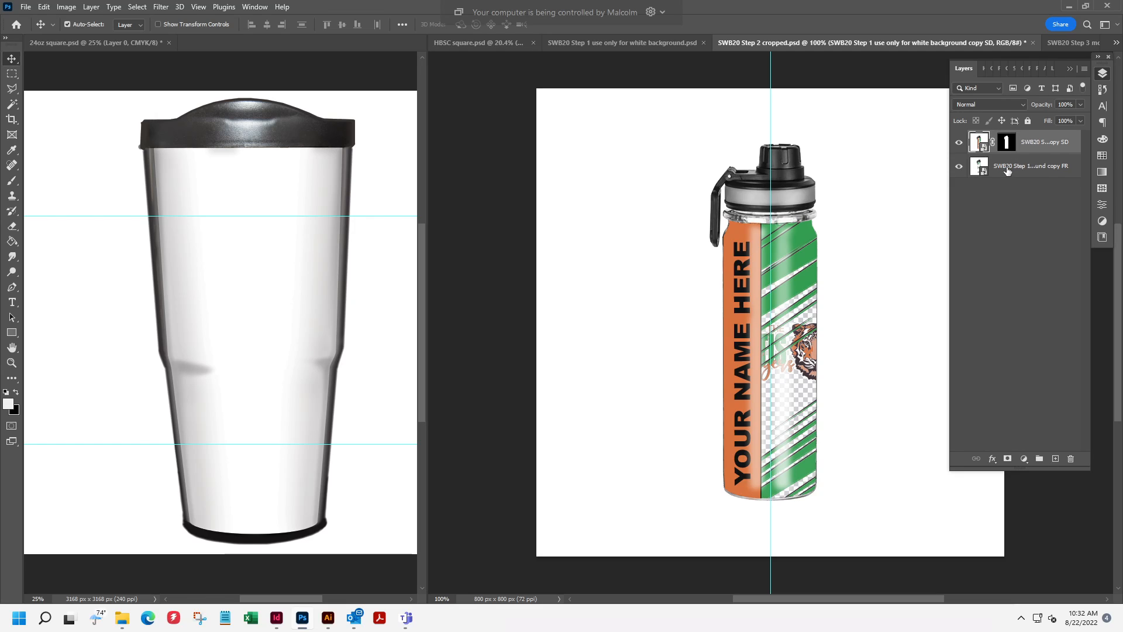
pyautogui.click(1007, 171)
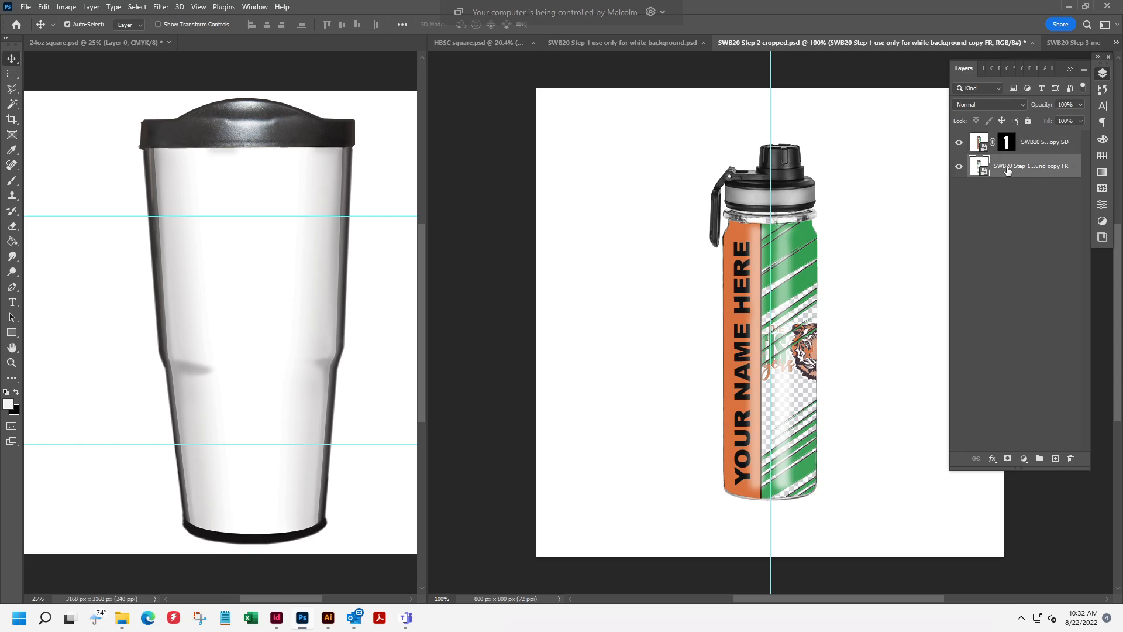
pyautogui.press('Delete')
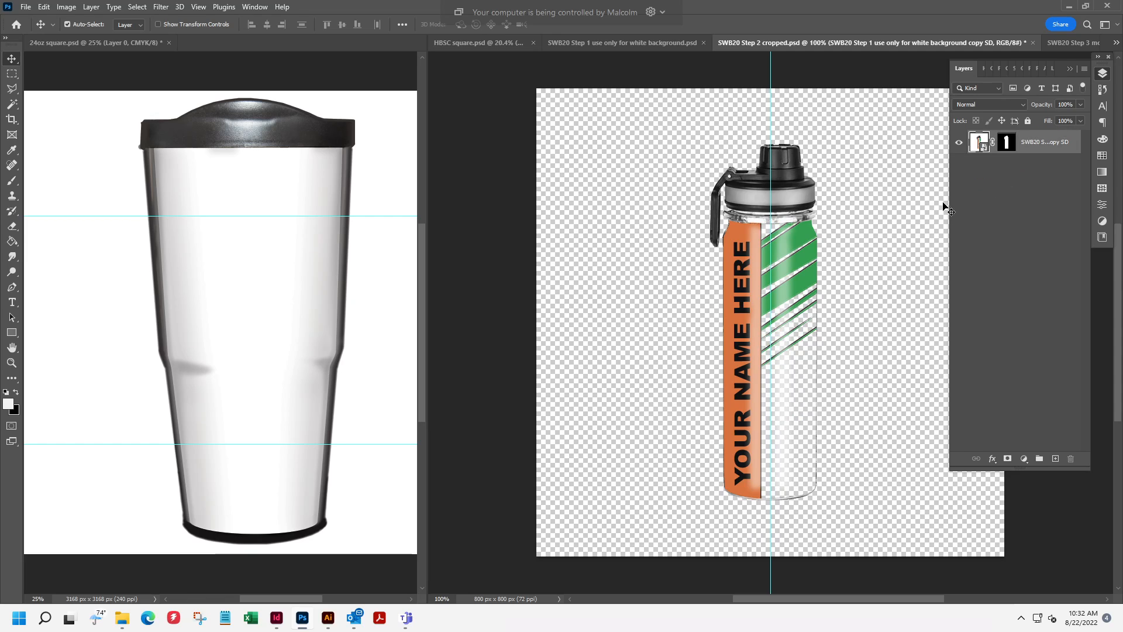
# Save the masked side view as a PNG named "SWB20 Step 2 cropped copy SD" in Curtis Elementary's zLinks folder.
pyautogui.press('ctrl')
pyautogui.hotkey('ctrl', 'alt', 's')
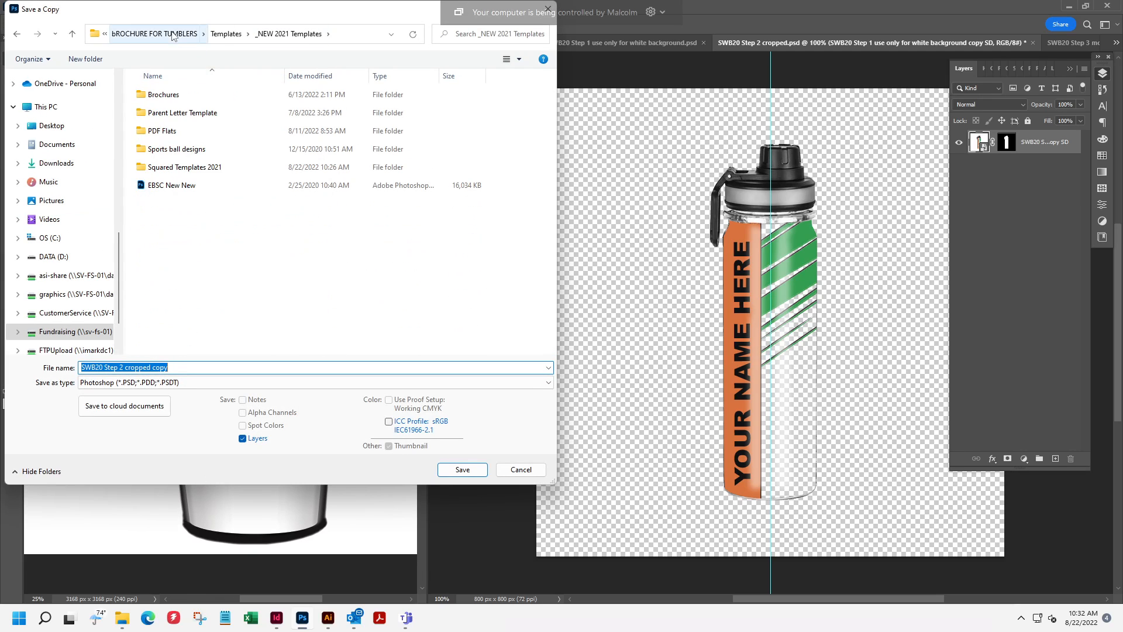
pyautogui.doubleClick(176, 131)
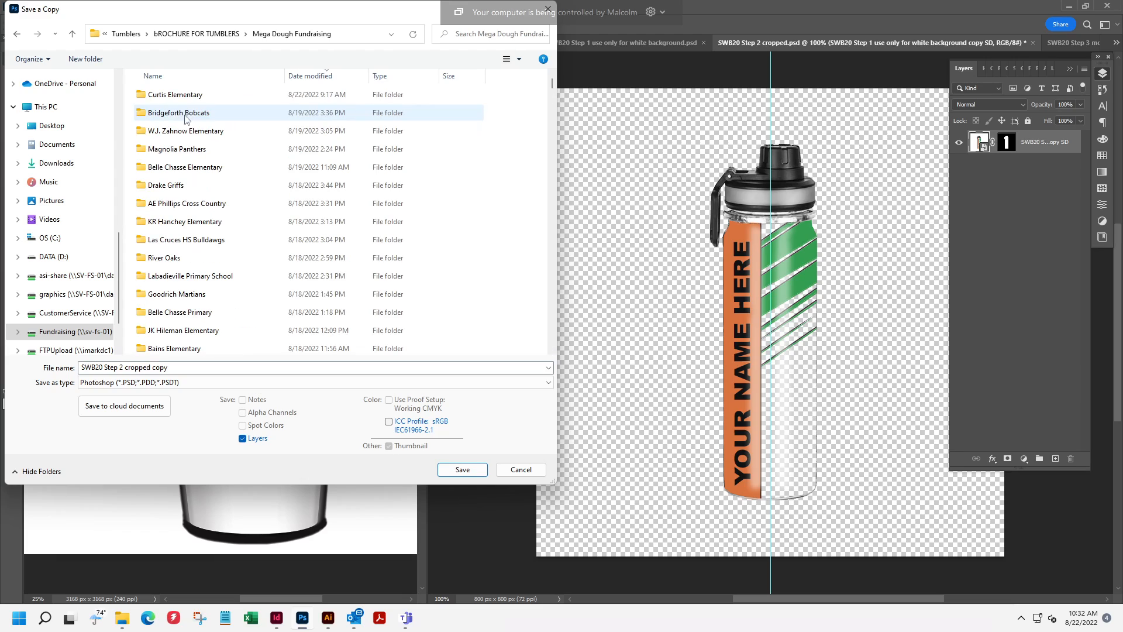
pyautogui.doubleClick(173, 95)
pyautogui.doubleClick(170, 113)
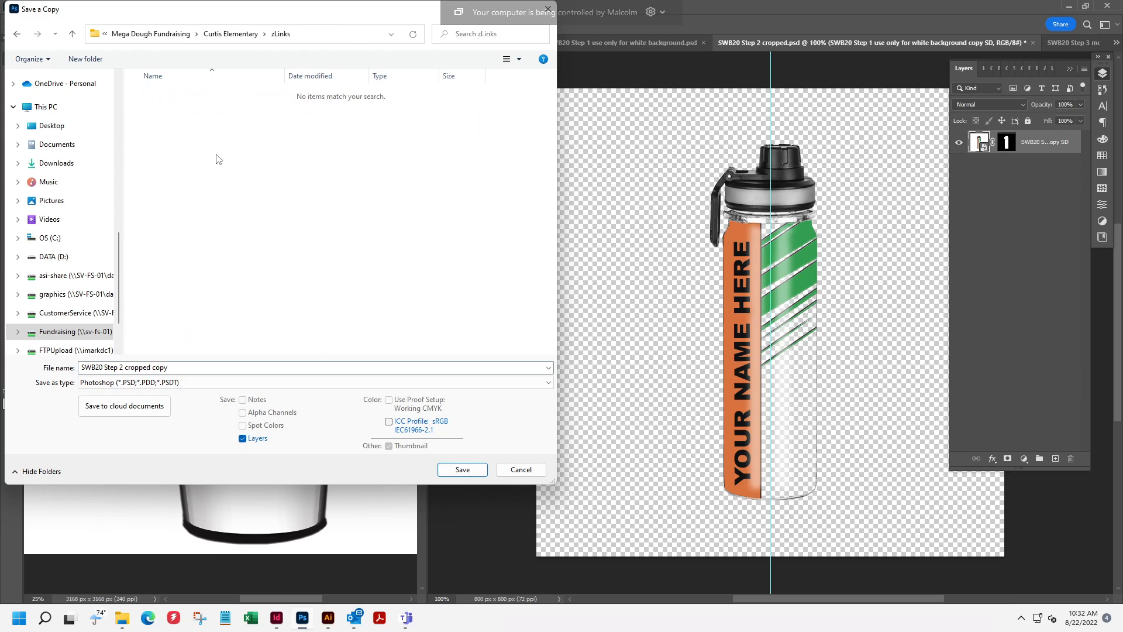
pyautogui.click(212, 383)
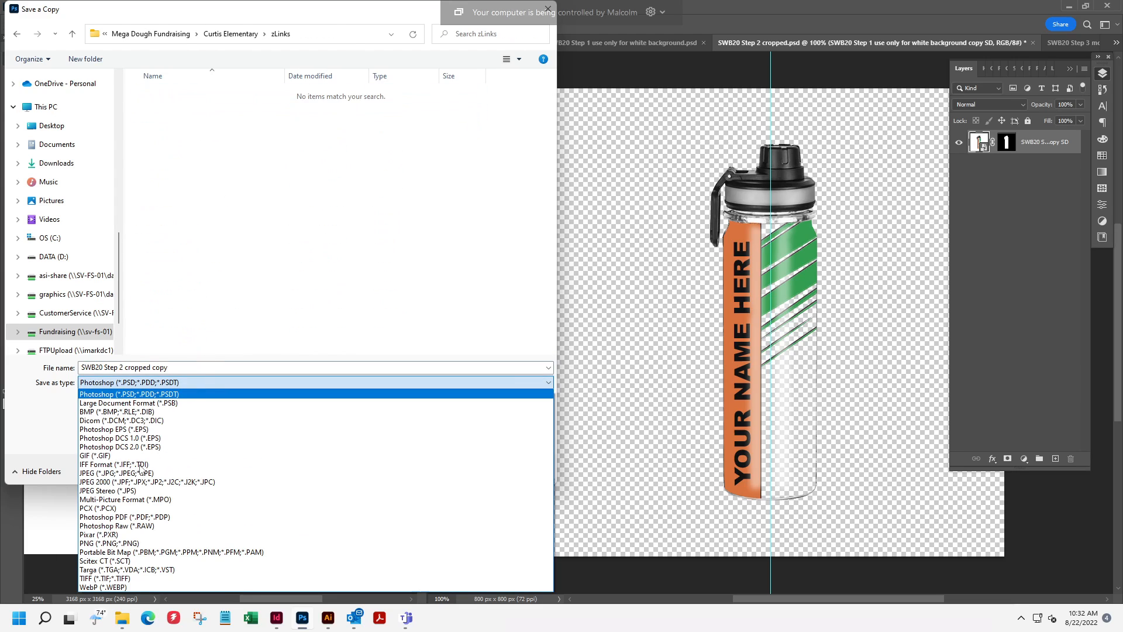
pyautogui.click(128, 543)
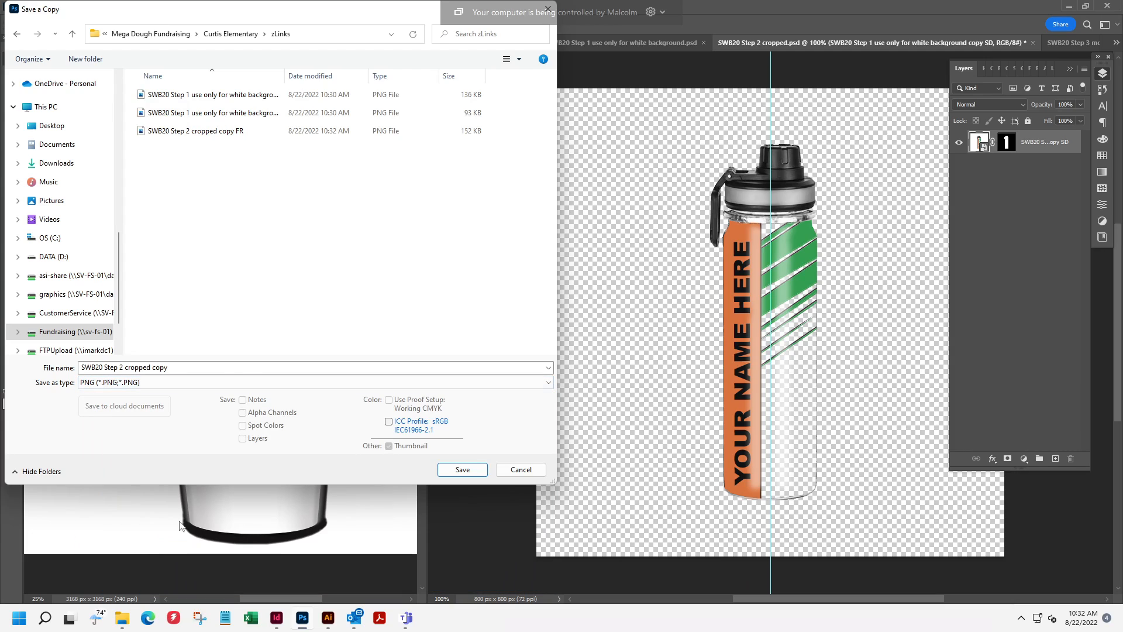
pyautogui.click(192, 363)
pyautogui.click(201, 365)
pyautogui.write('SD')
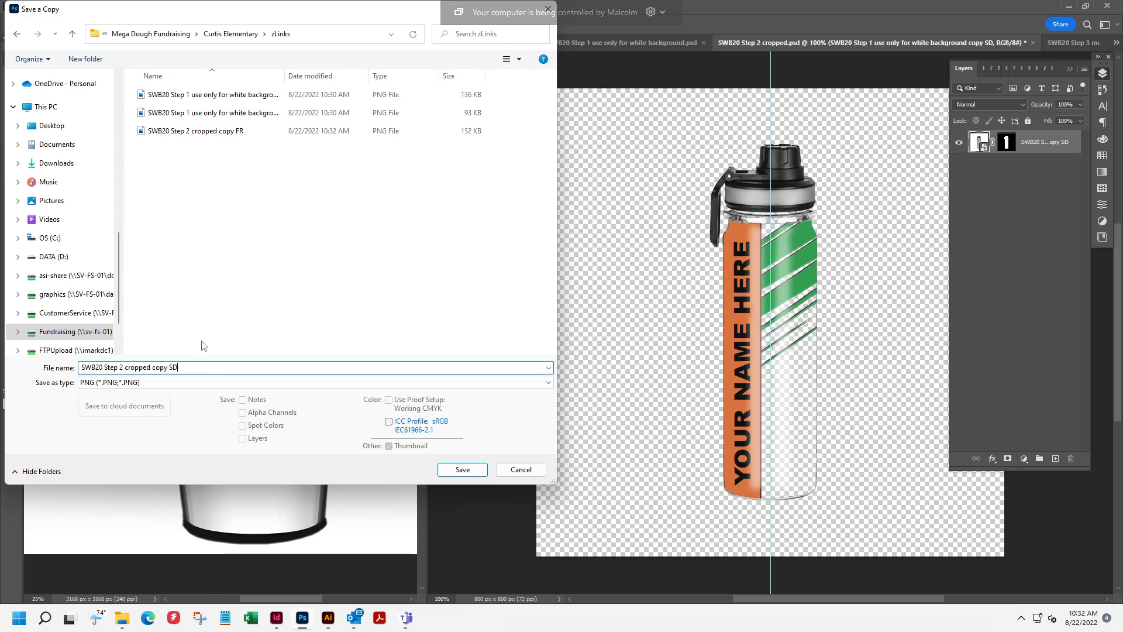
pyautogui.click(462, 470)
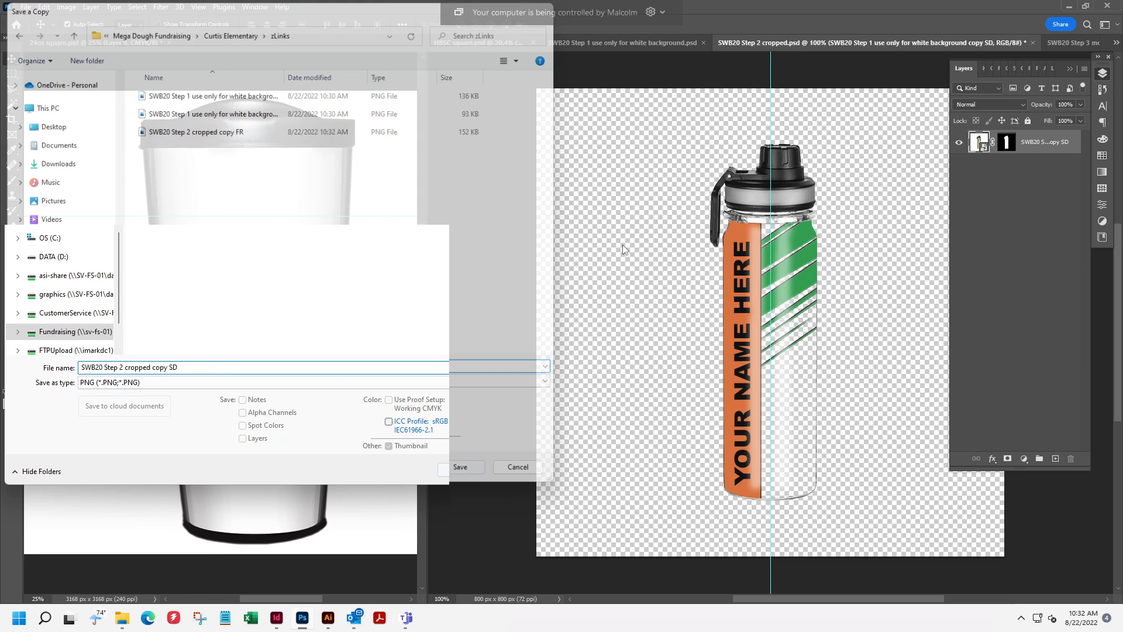
pyautogui.click(630, 179)
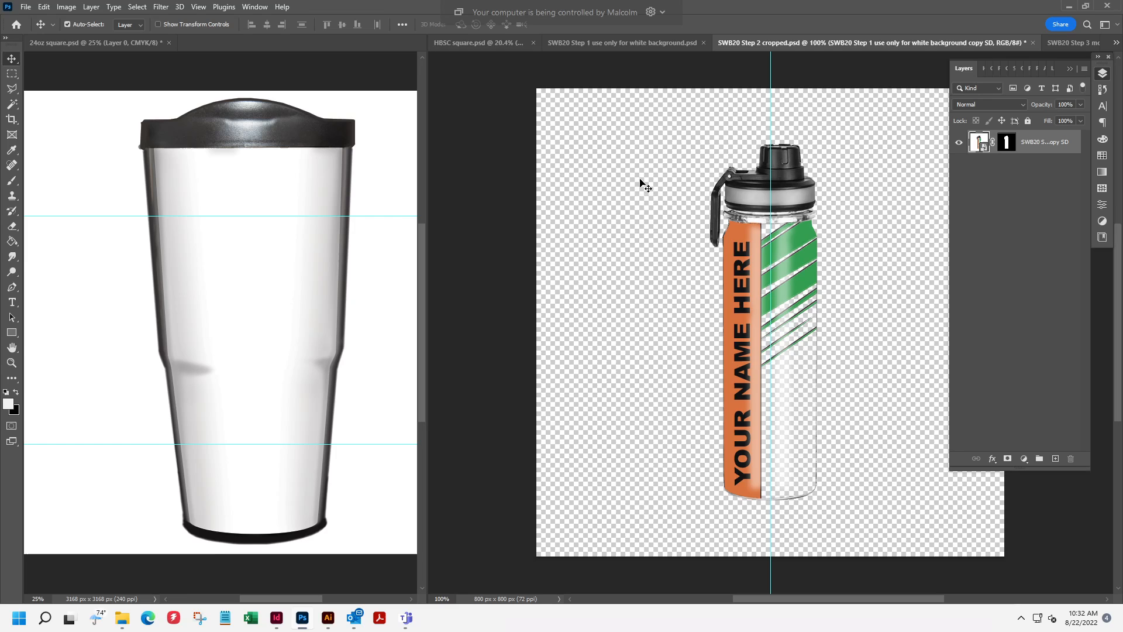
# In the SWB20 Step 3 mockup scene, relink the "SWB20 cropped copy fr" layer to "SWB20 Step 2 cropped copy FR" from Curtis Elementary's zLinks folder.
pyautogui.click(1064, 42)
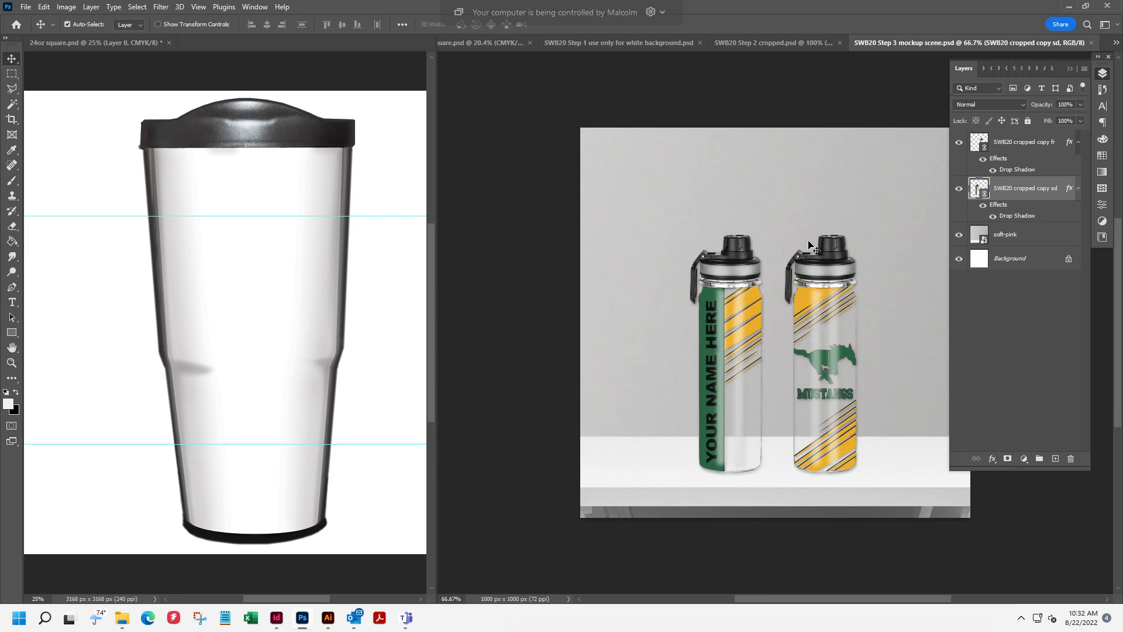
pyautogui.click(1027, 146)
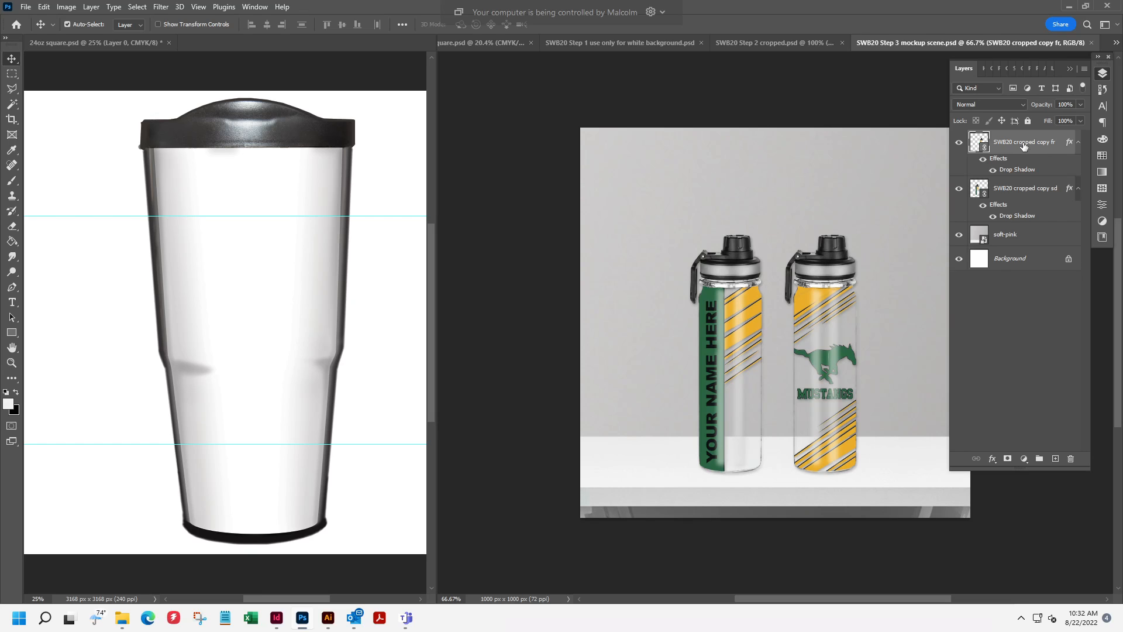
pyautogui.rightClick(1024, 146)
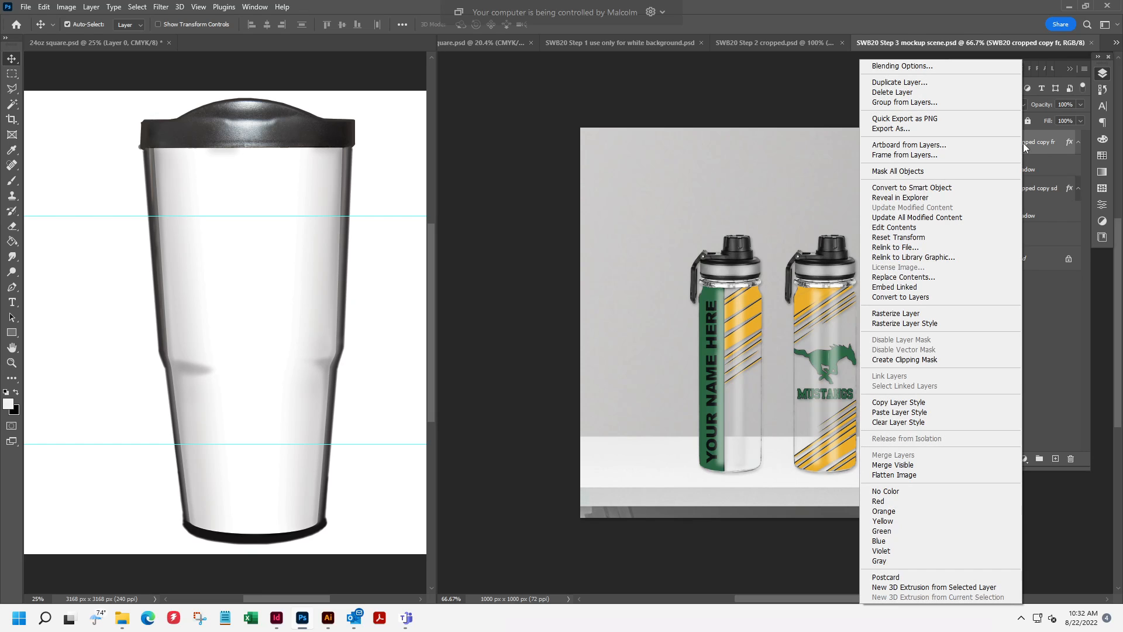
pyautogui.click(900, 249)
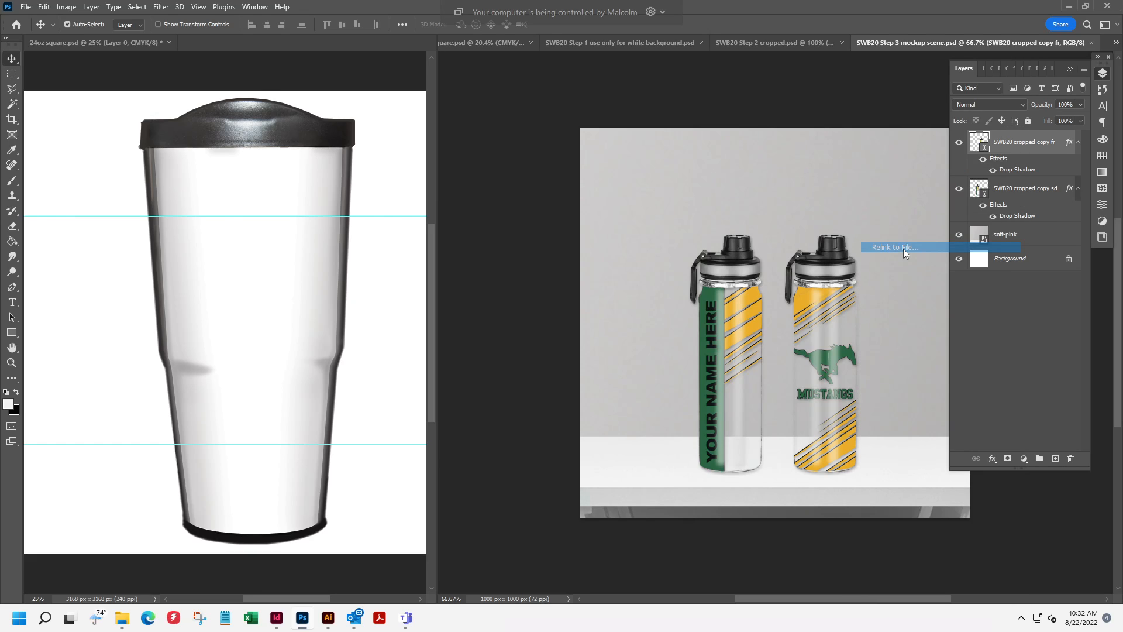
pyautogui.click(164, 34)
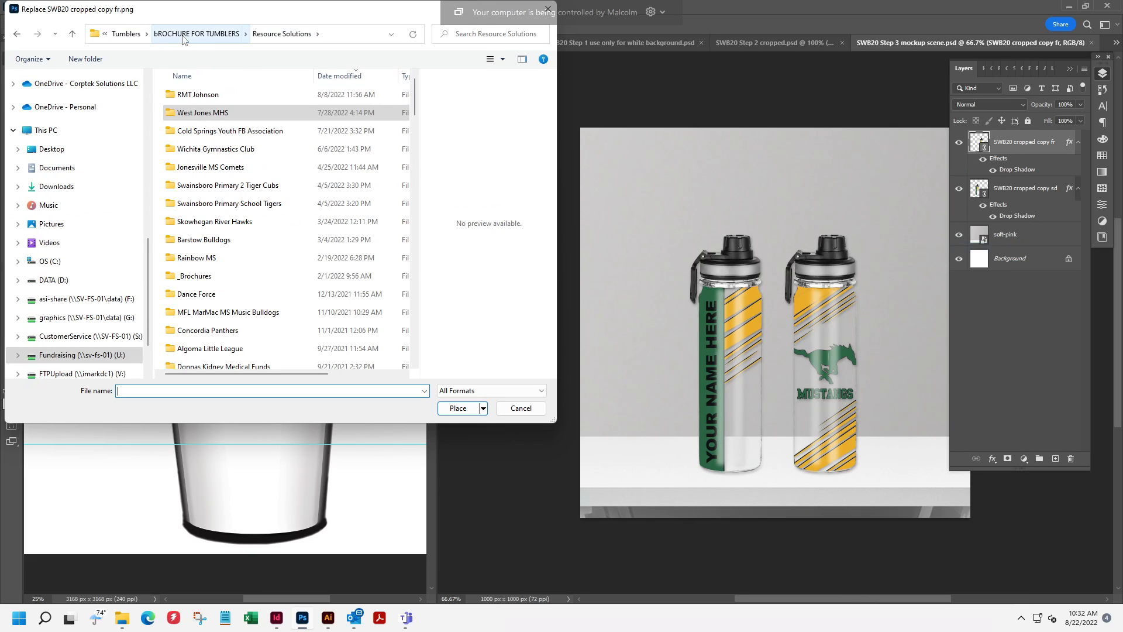
pyautogui.click(199, 34)
pyautogui.doubleClick(207, 160)
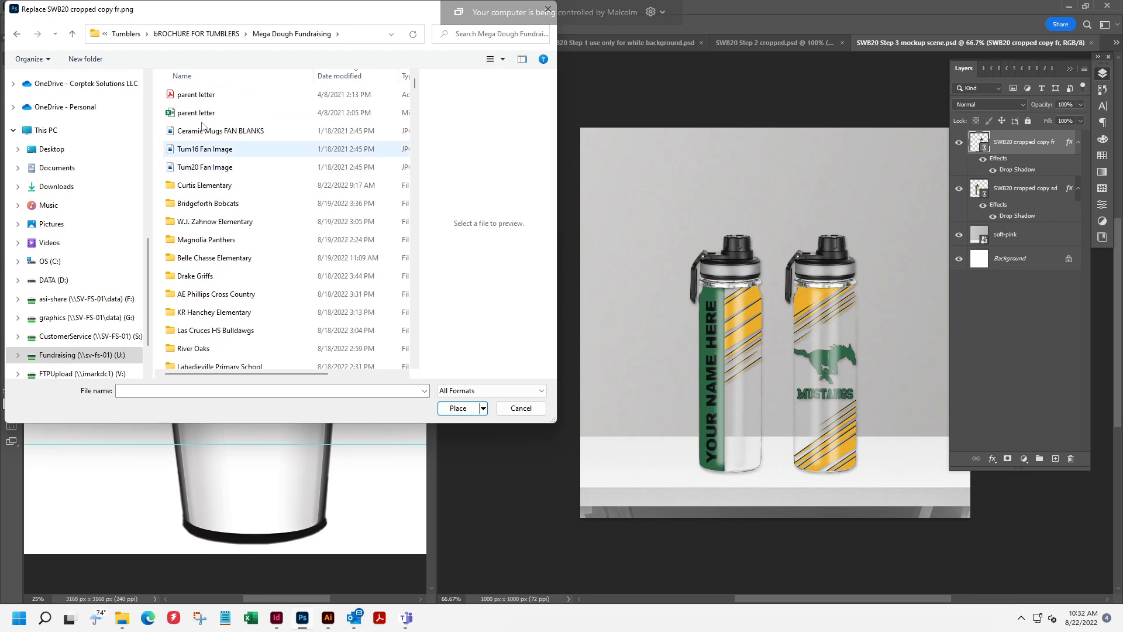
pyautogui.doubleClick(211, 181)
pyautogui.doubleClick(209, 117)
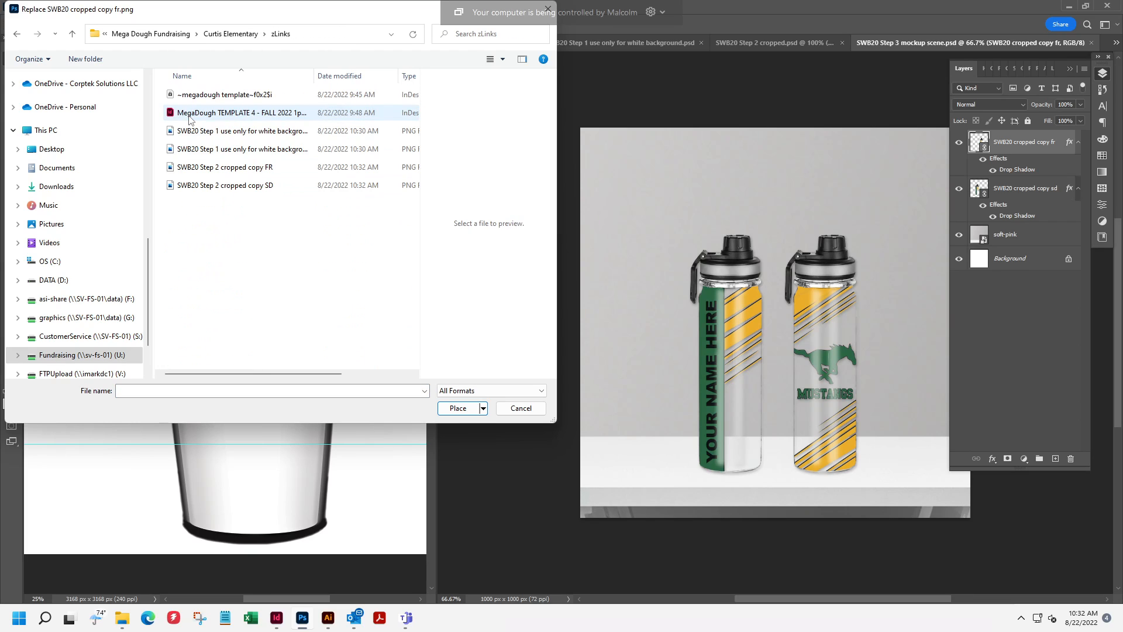
pyautogui.click(263, 169)
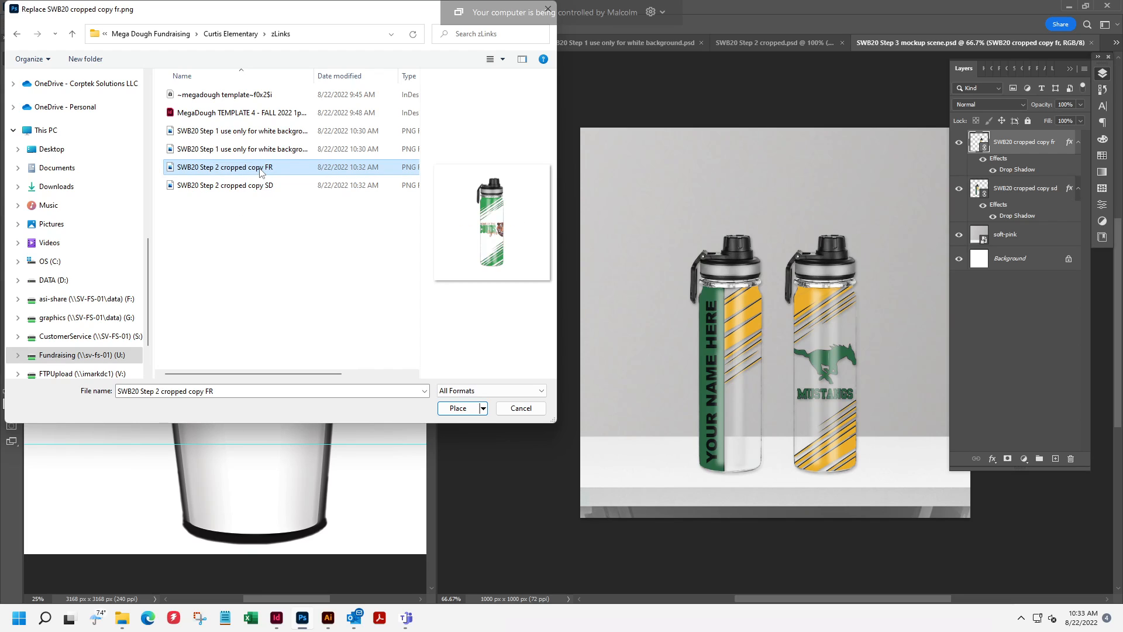
pyautogui.doubleClick(260, 168)
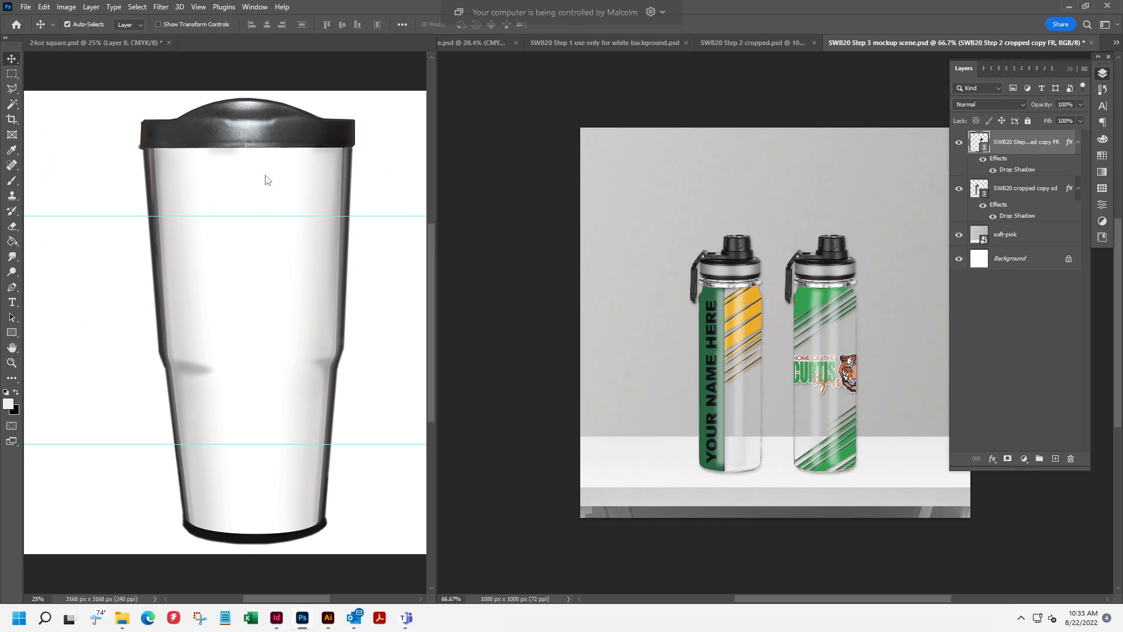
# Relink the "SWB20 cropped copy sd" layer to "SWB20 Step 2 cropped copy SD" from Curtis Elementary's zLinks folder.
pyautogui.click(1015, 193)
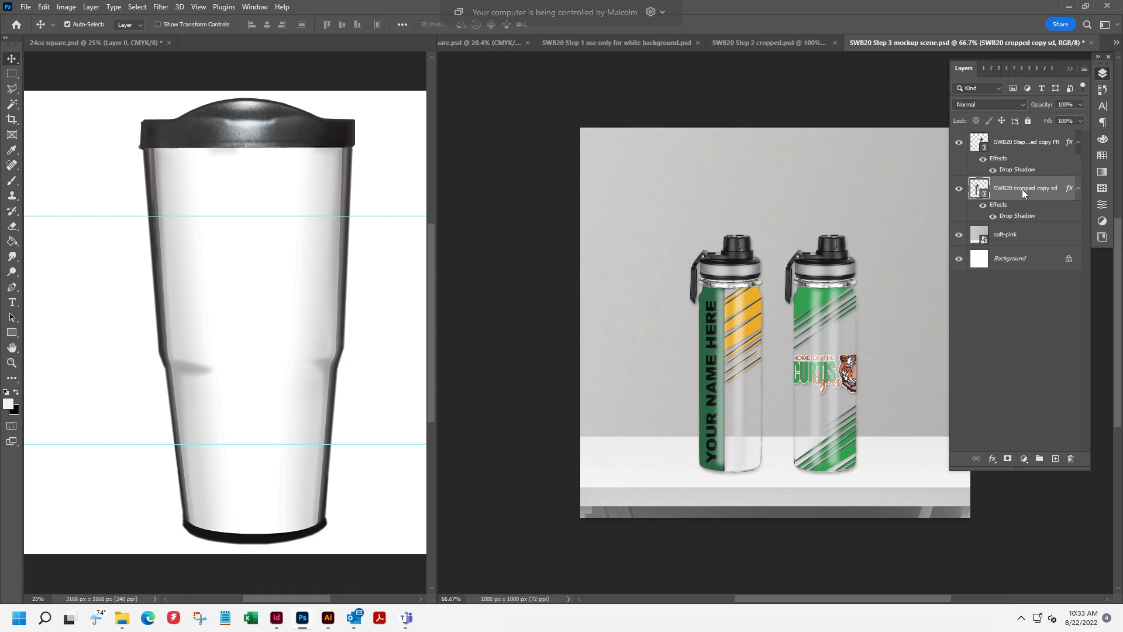
pyautogui.rightClick(1022, 188)
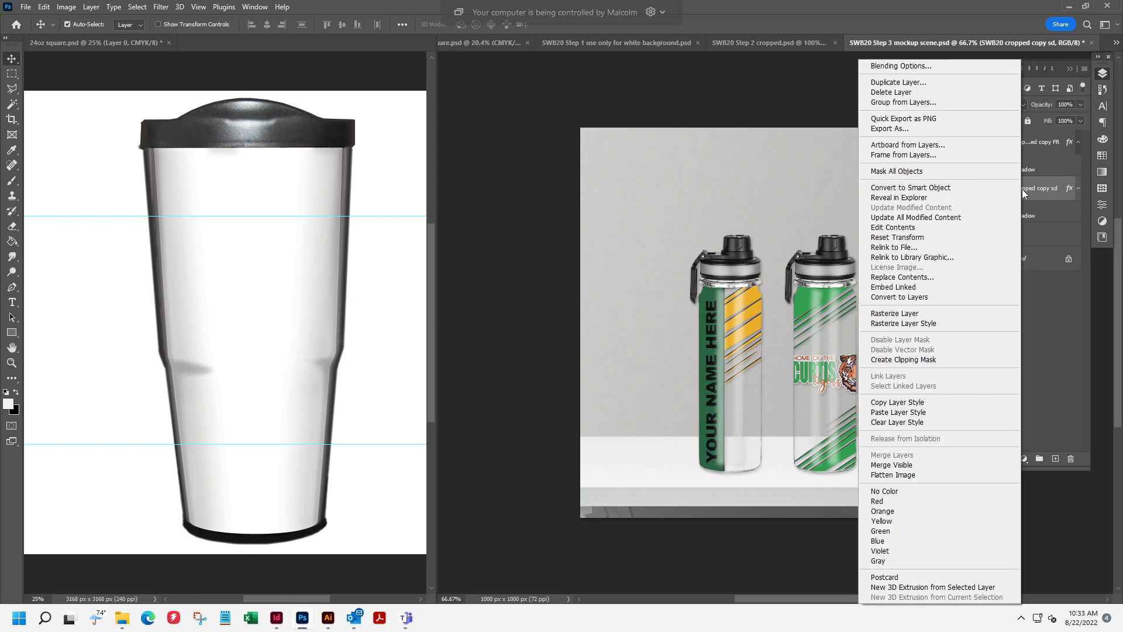
pyautogui.click(906, 248)
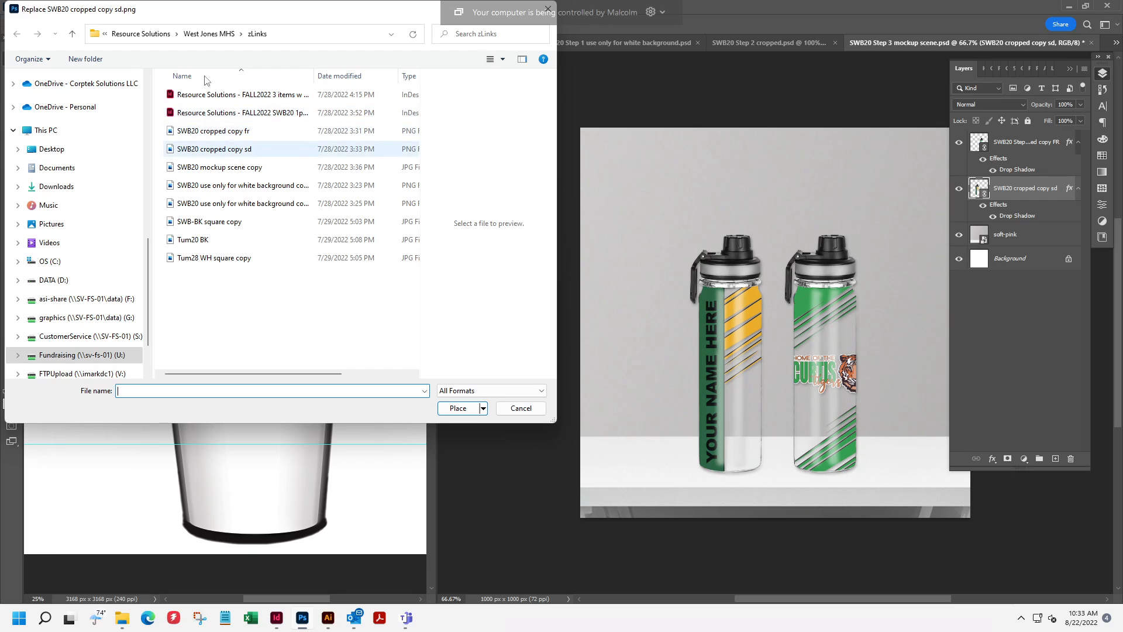
pyautogui.click(145, 34)
pyautogui.click(185, 35)
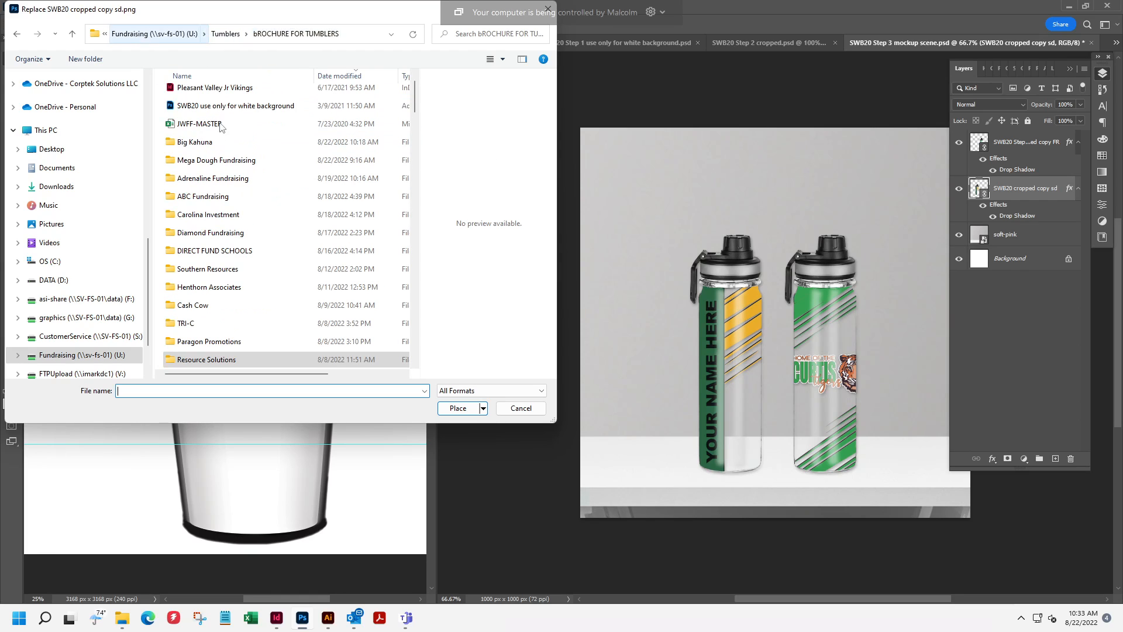
pyautogui.doubleClick(221, 157)
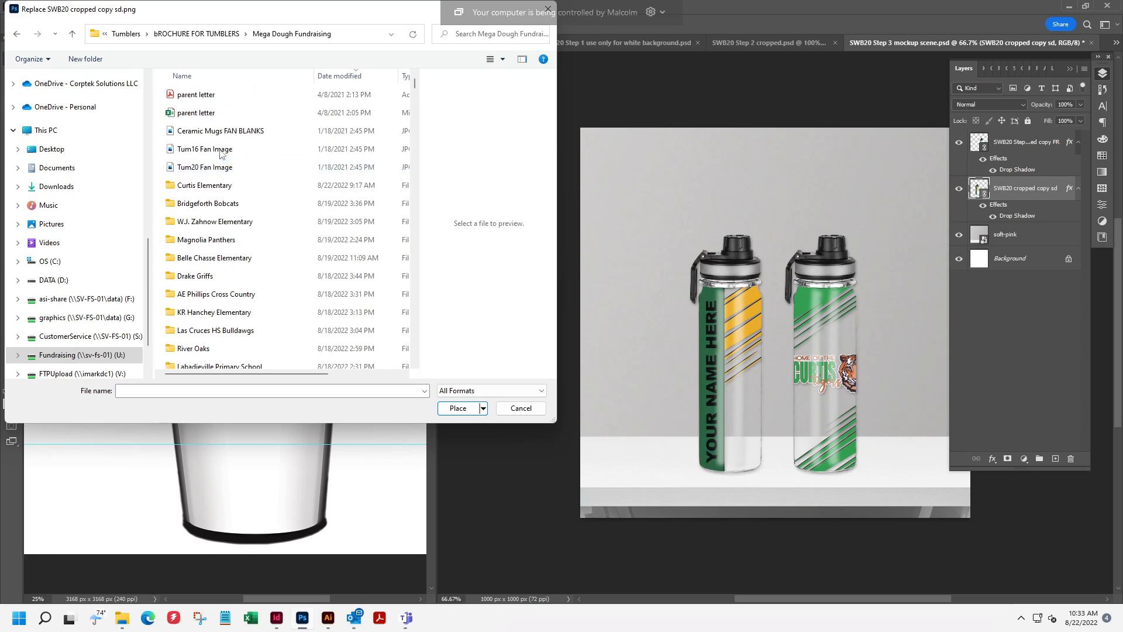
pyautogui.doubleClick(211, 185)
pyautogui.click(185, 113)
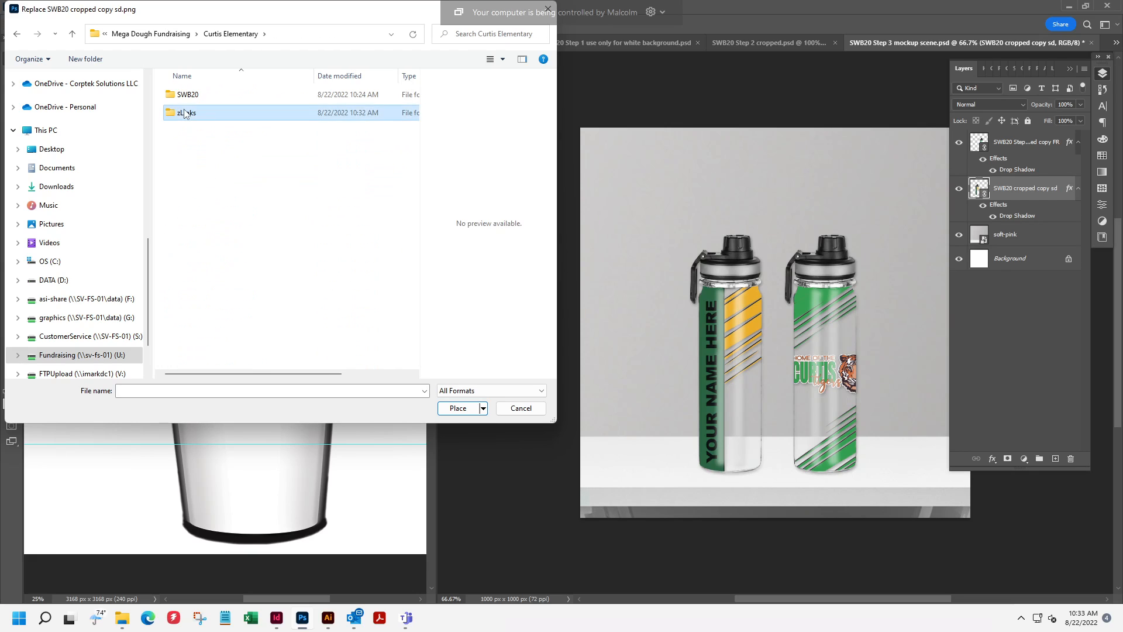
pyautogui.doubleClick(185, 113)
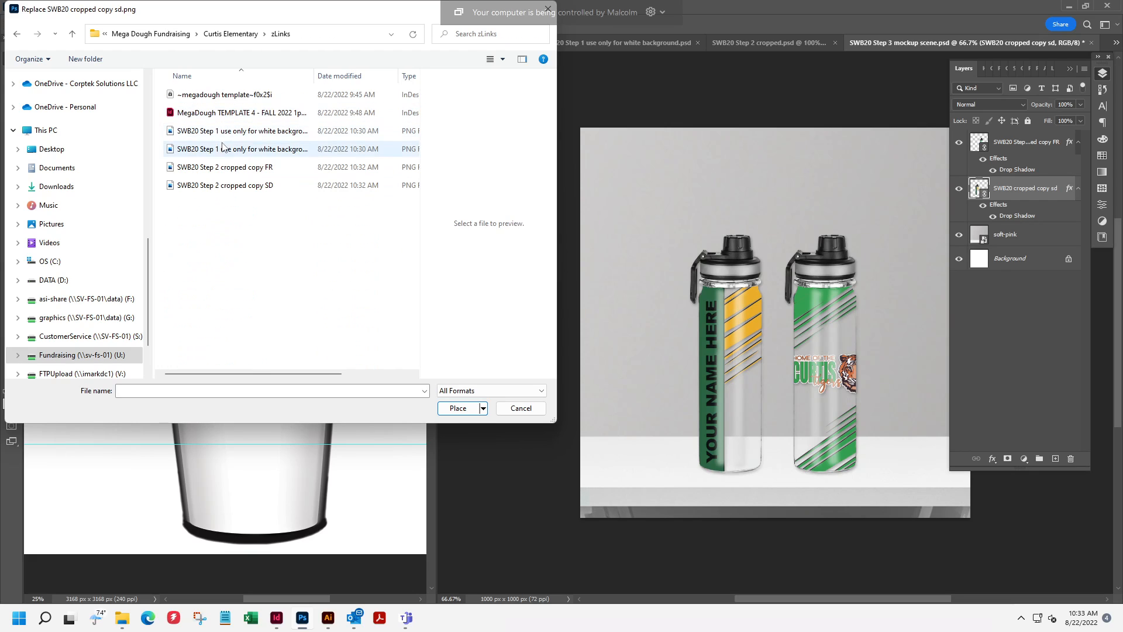
pyautogui.click(250, 188)
pyautogui.doubleClick(250, 186)
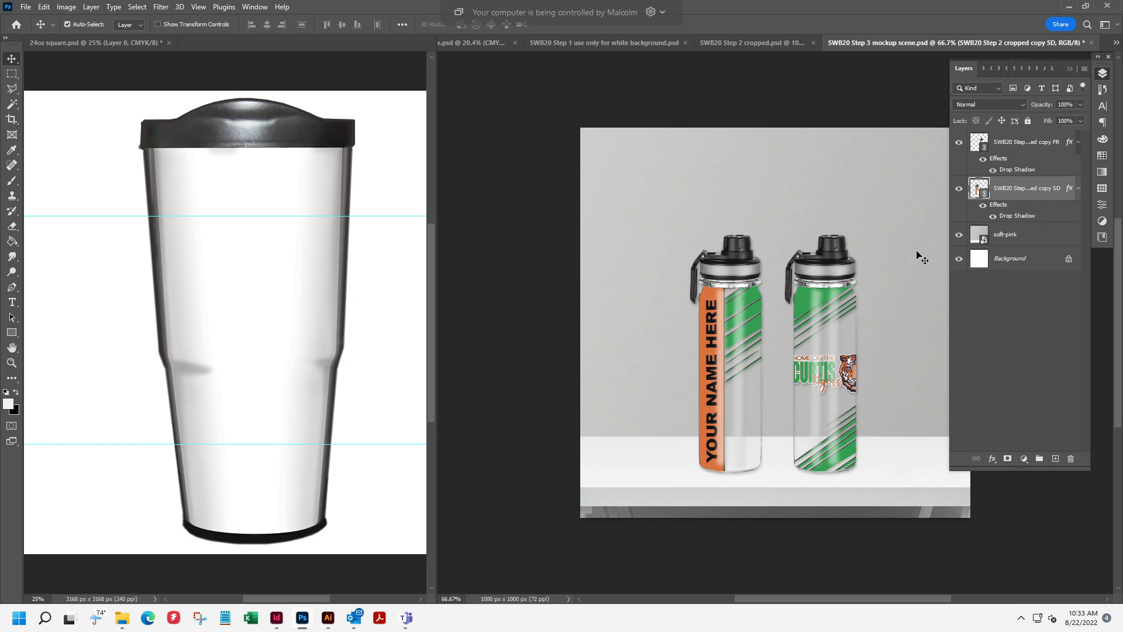
# Save a JPEG copy of the mockup scene as "SWB20 Step 3 mockup scene copy" in Curtis Elementary's zLinks folder.
pyautogui.hotkey('alt', 'ctrl', 's')
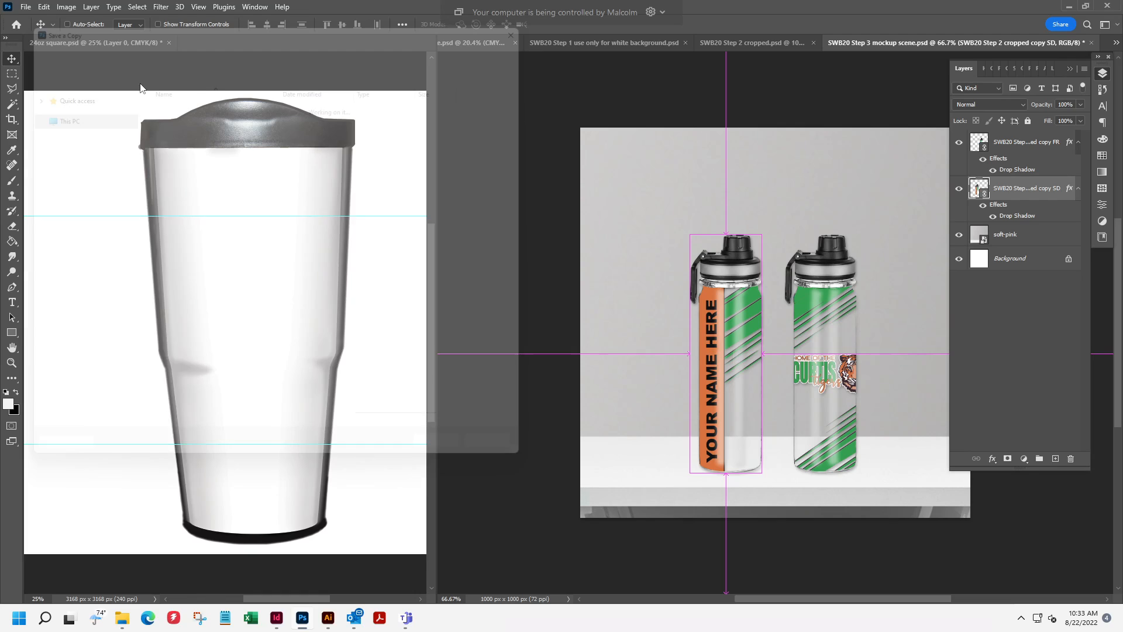
pyautogui.click(163, 34)
pyautogui.click(163, 33)
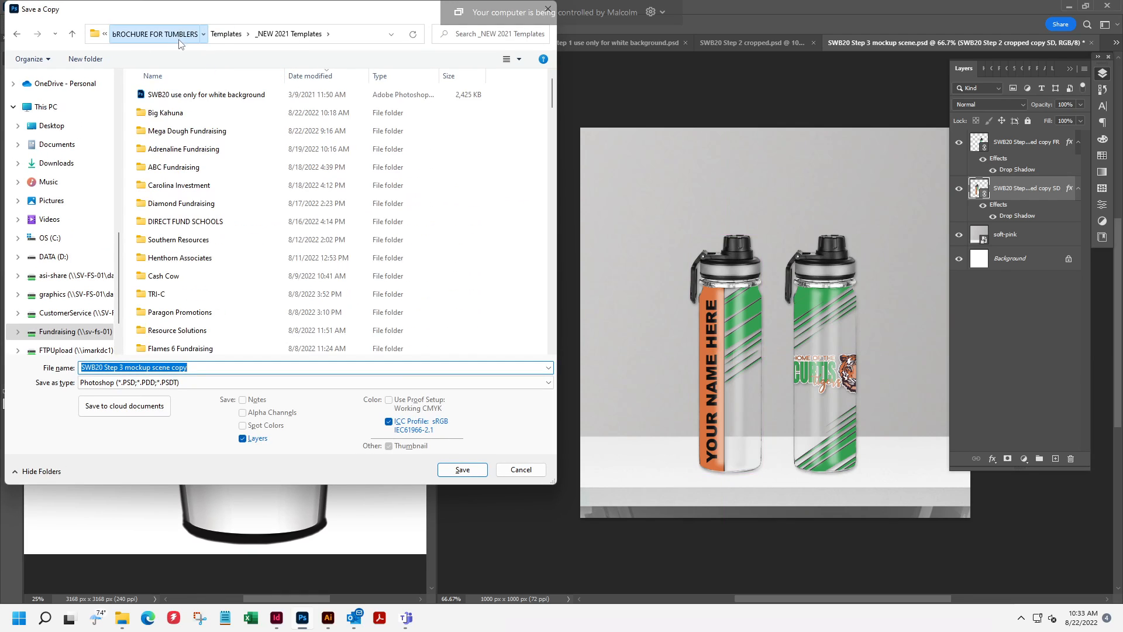
pyautogui.click(177, 132)
pyautogui.doubleClick(177, 133)
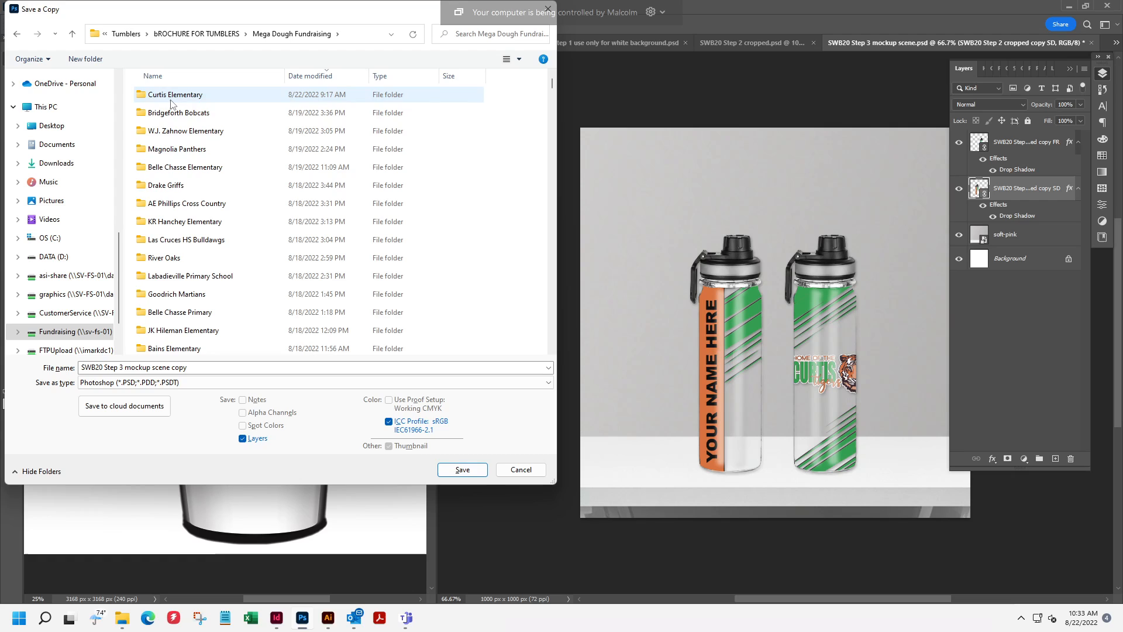
pyautogui.doubleClick(163, 94)
pyautogui.doubleClick(166, 113)
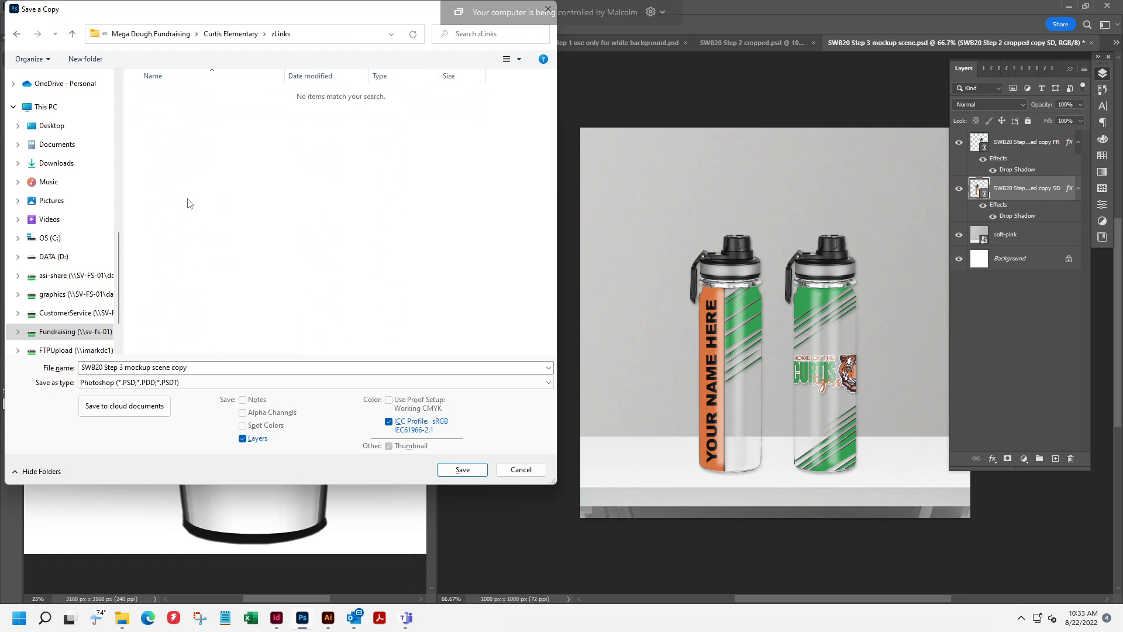
pyautogui.click(187, 383)
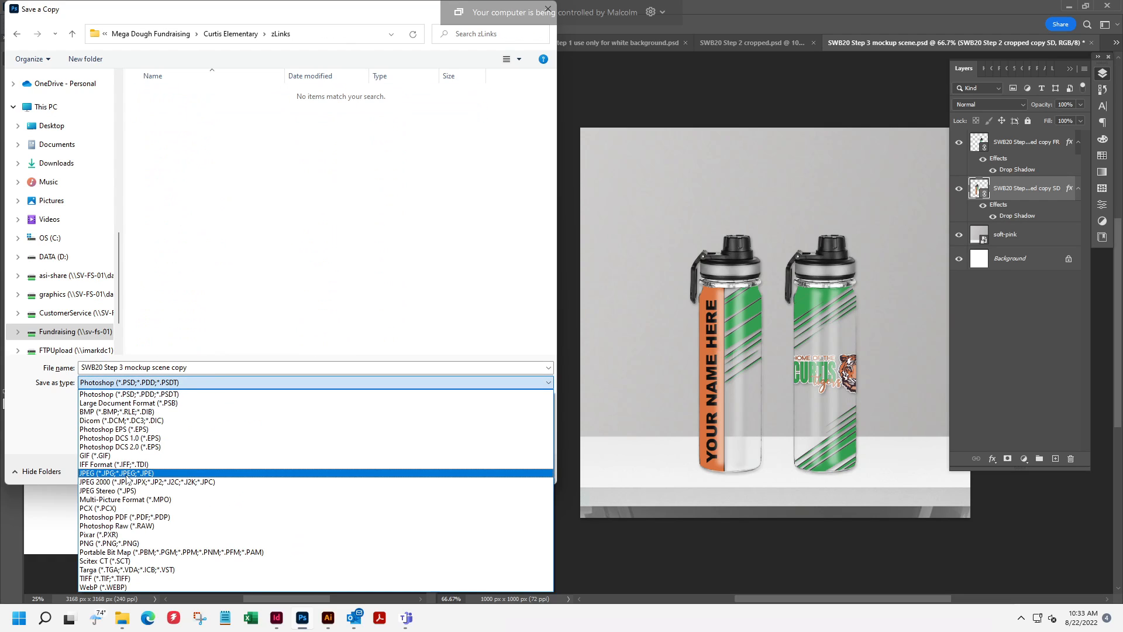
pyautogui.click(117, 473)
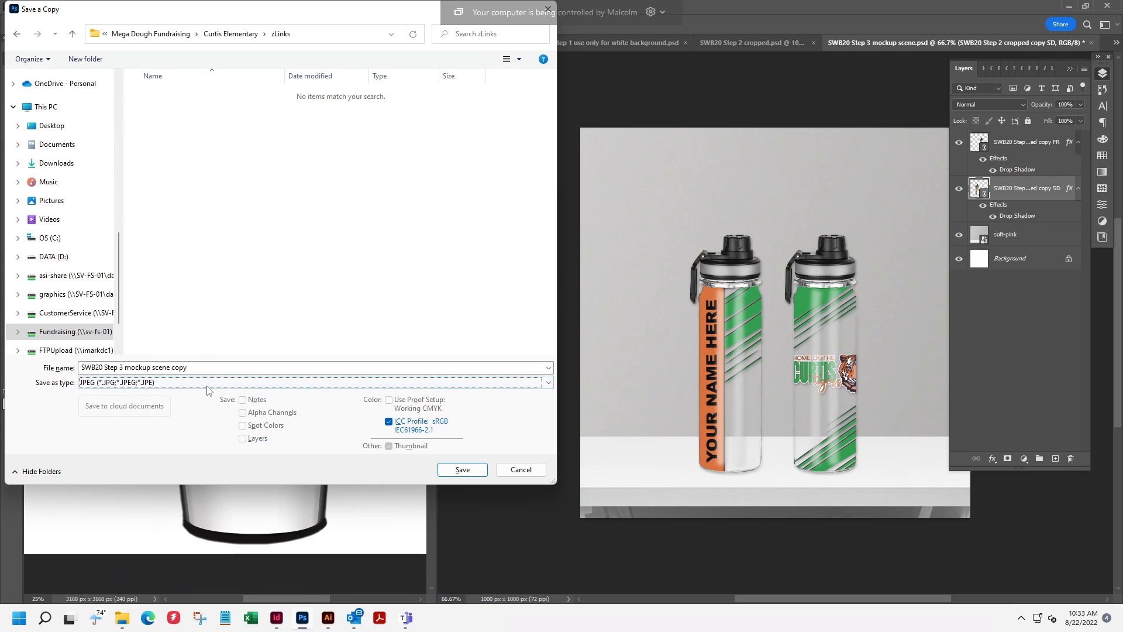
pyautogui.click(481, 470)
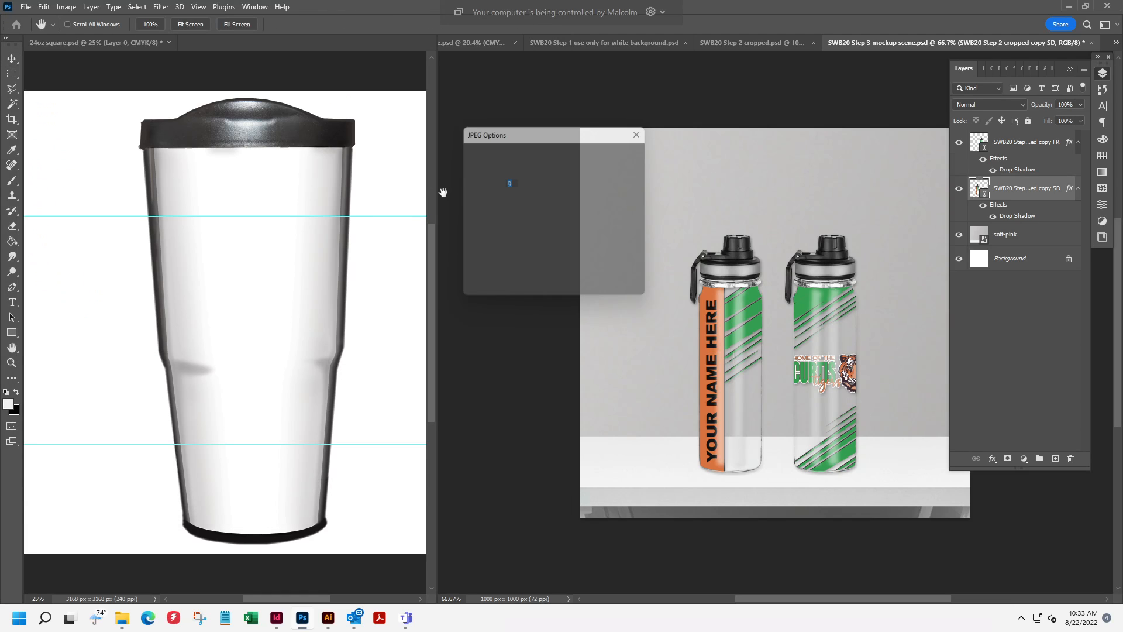
pyautogui.click(630, 147)
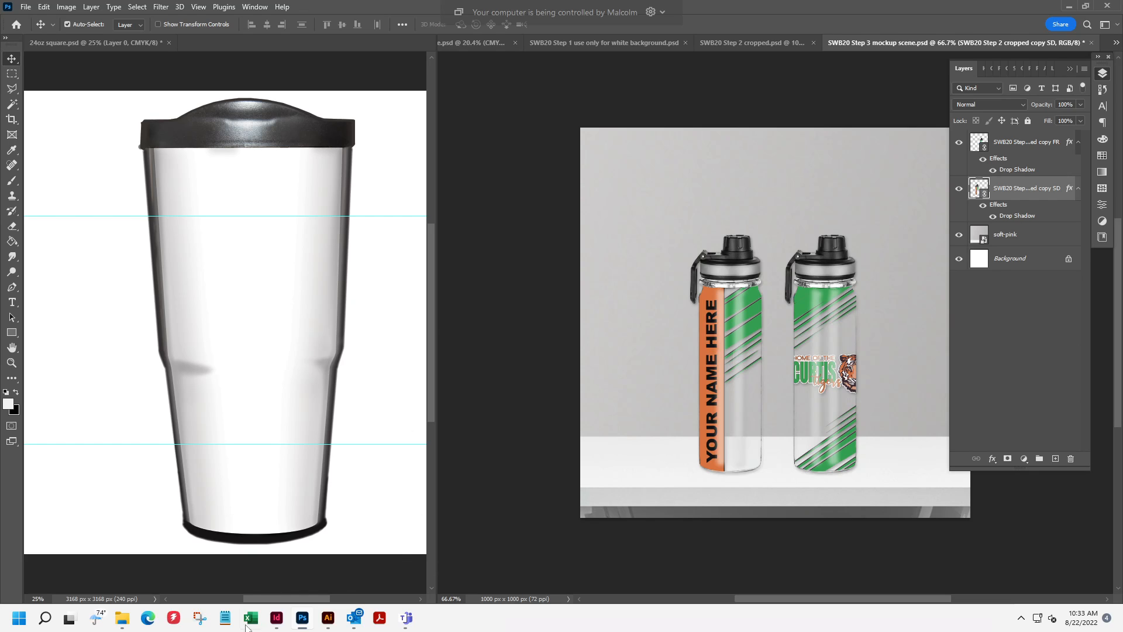
# In the InDesign flyer, replace the selected front-view bottle image with "SWB20 Step 2 cropped copy FR" from Curtis Elementary's zLinks folder.
pyautogui.click(278, 618)
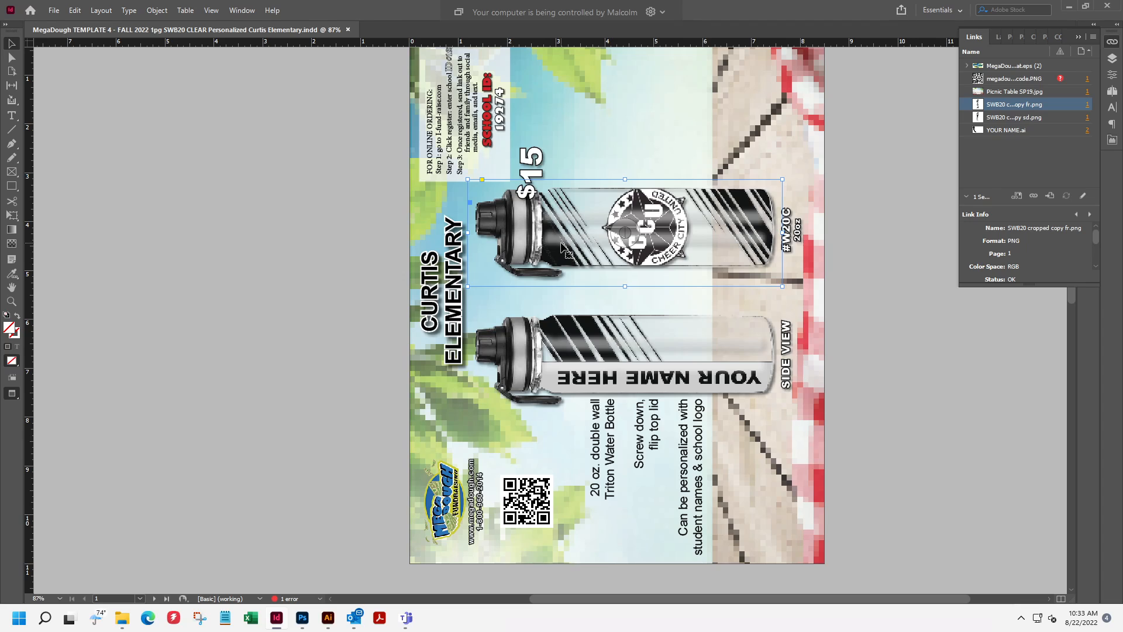
pyautogui.hotkey('ctrl', 'd')
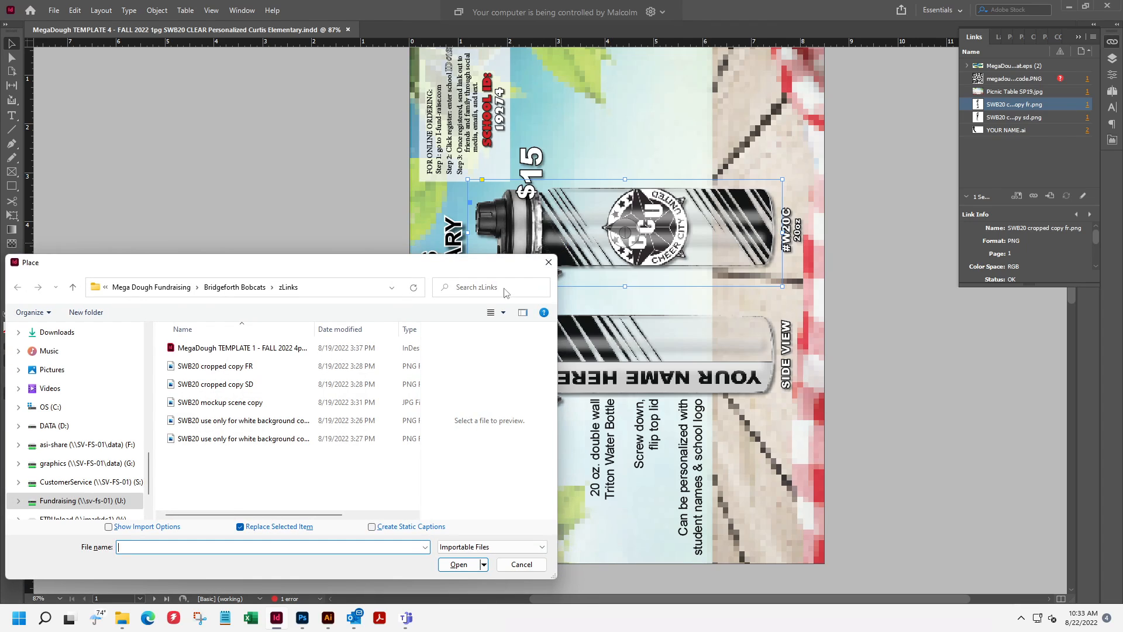
pyautogui.click(151, 287)
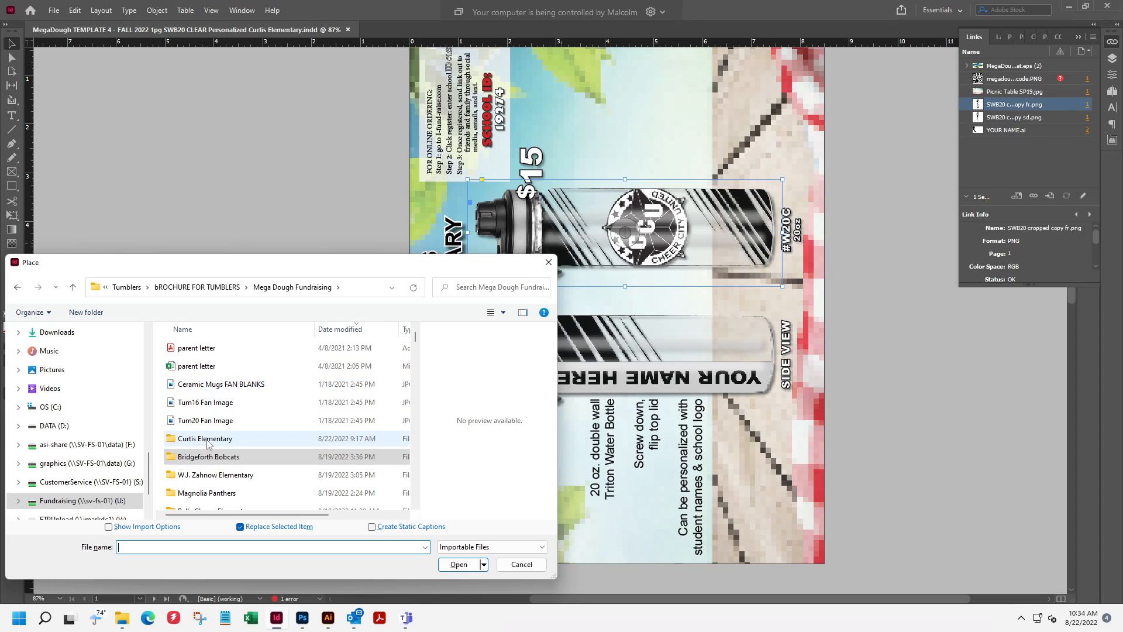
pyautogui.doubleClick(206, 440)
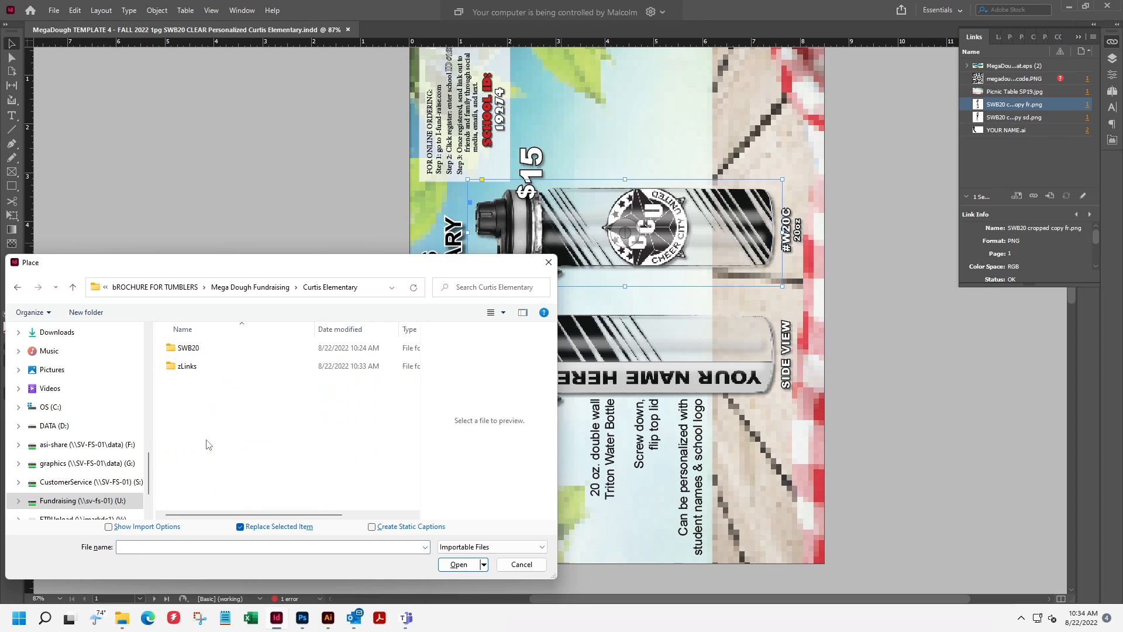
pyautogui.doubleClick(186, 367)
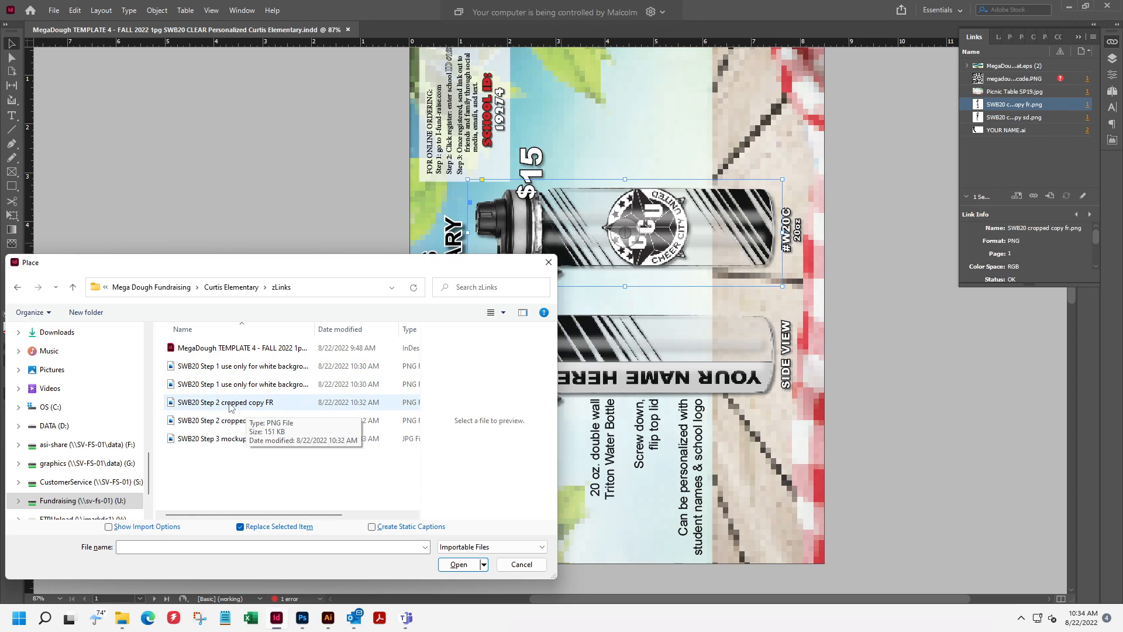
pyautogui.click(266, 403)
pyautogui.doubleClick(255, 402)
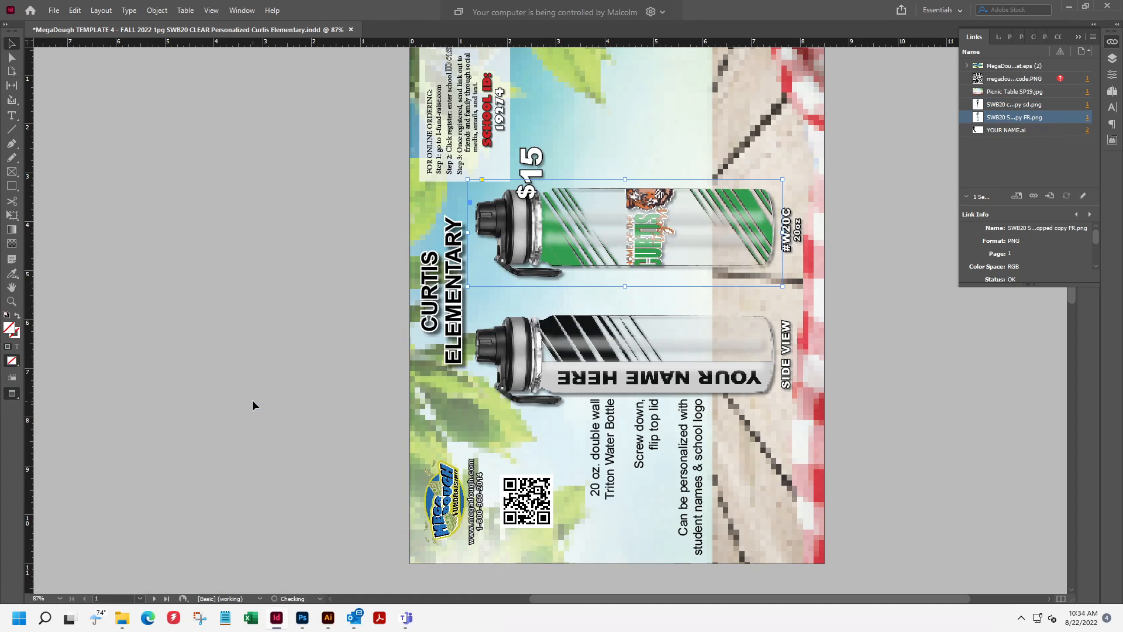
# Replace the flyer's side-view bottle image with "SWB20 Step 2 cropped copy SD" from the zLinks folder.
pyautogui.click(550, 342)
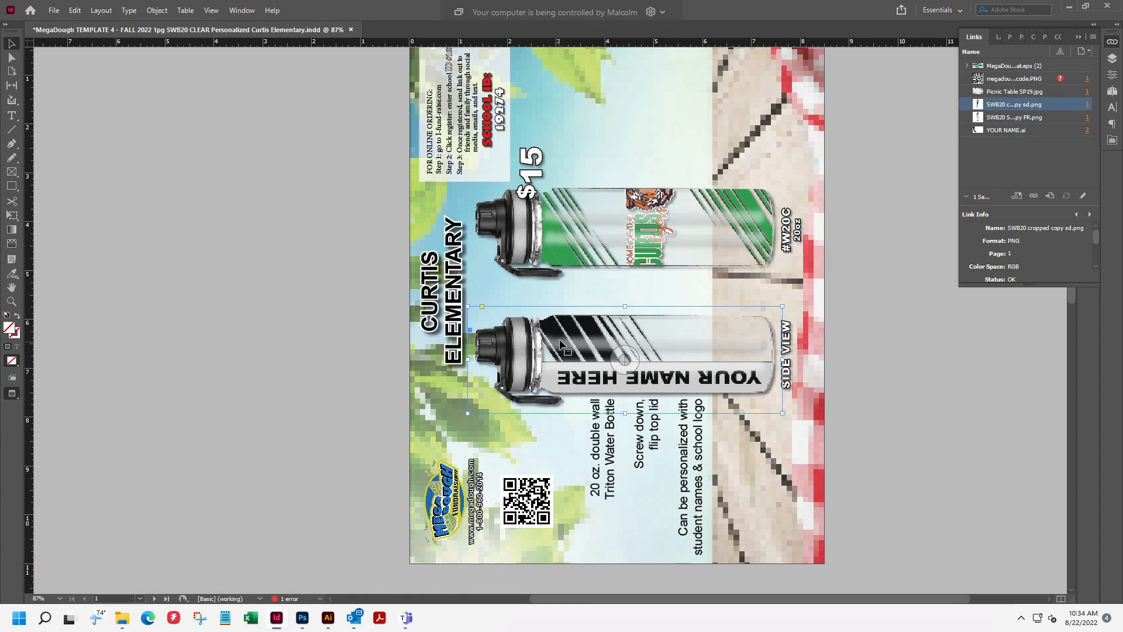
pyautogui.hotkey('ctrl', 'd')
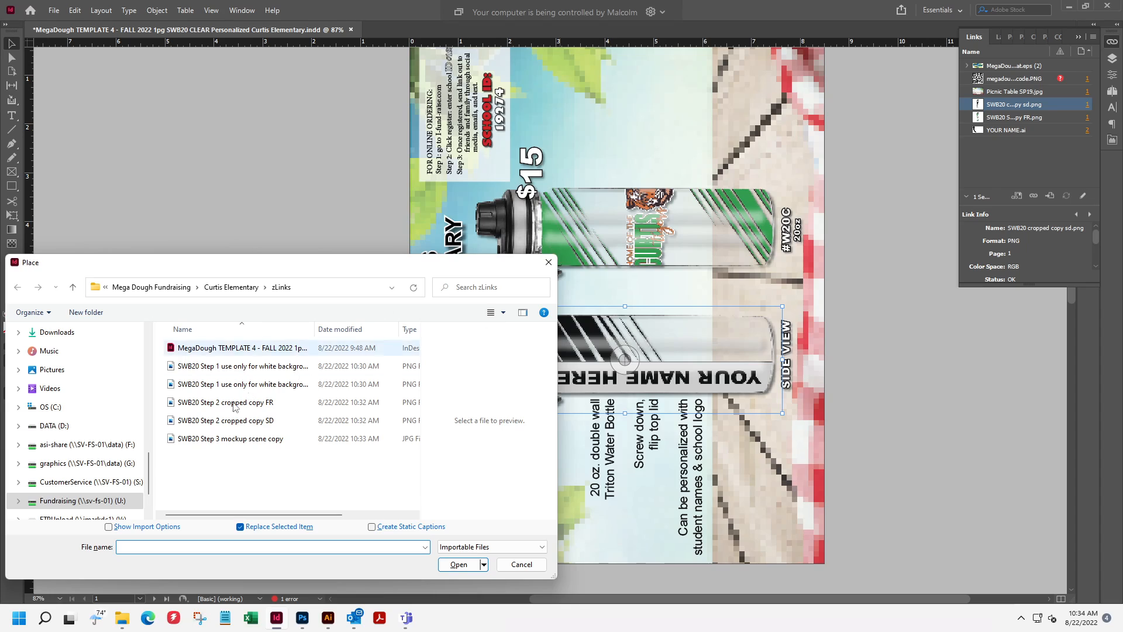
pyautogui.click(234, 421)
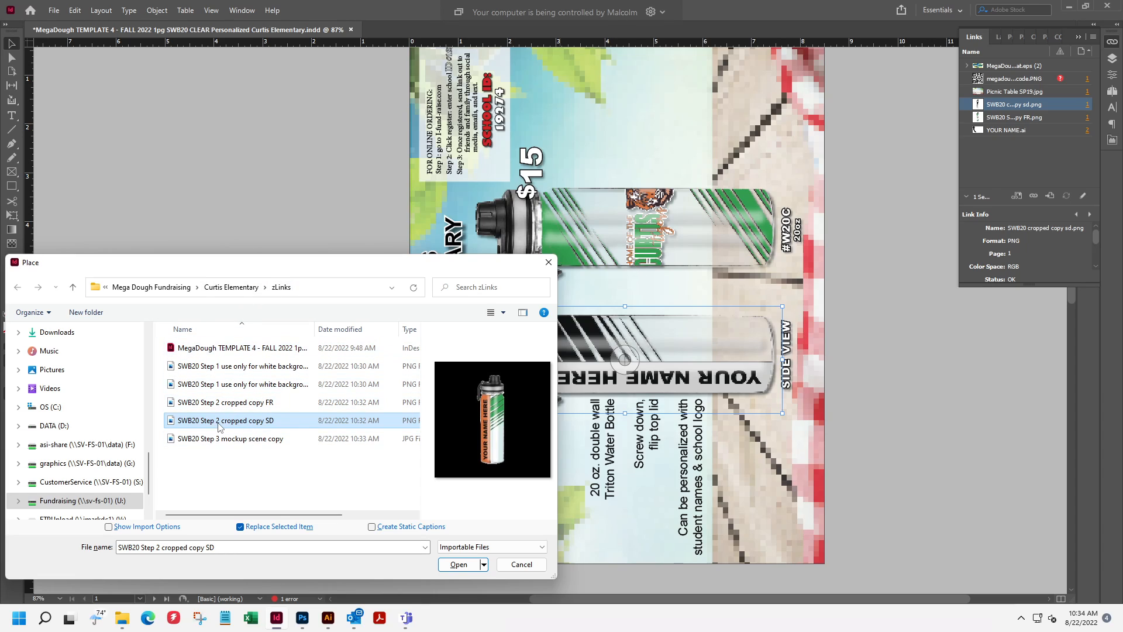
pyautogui.click(228, 408)
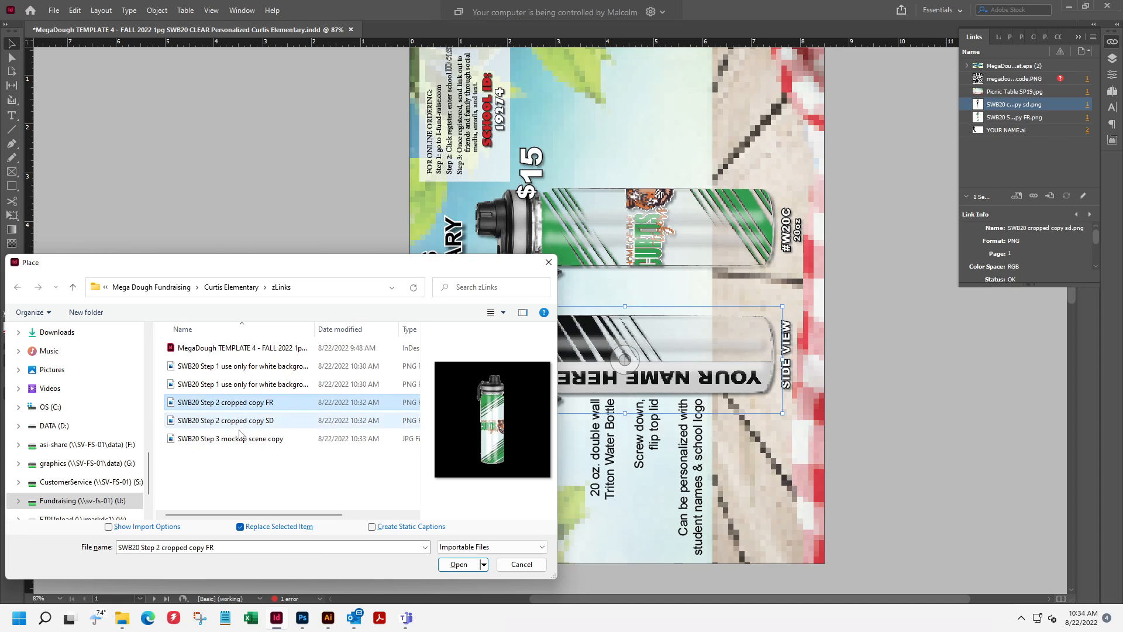
pyautogui.click(241, 423)
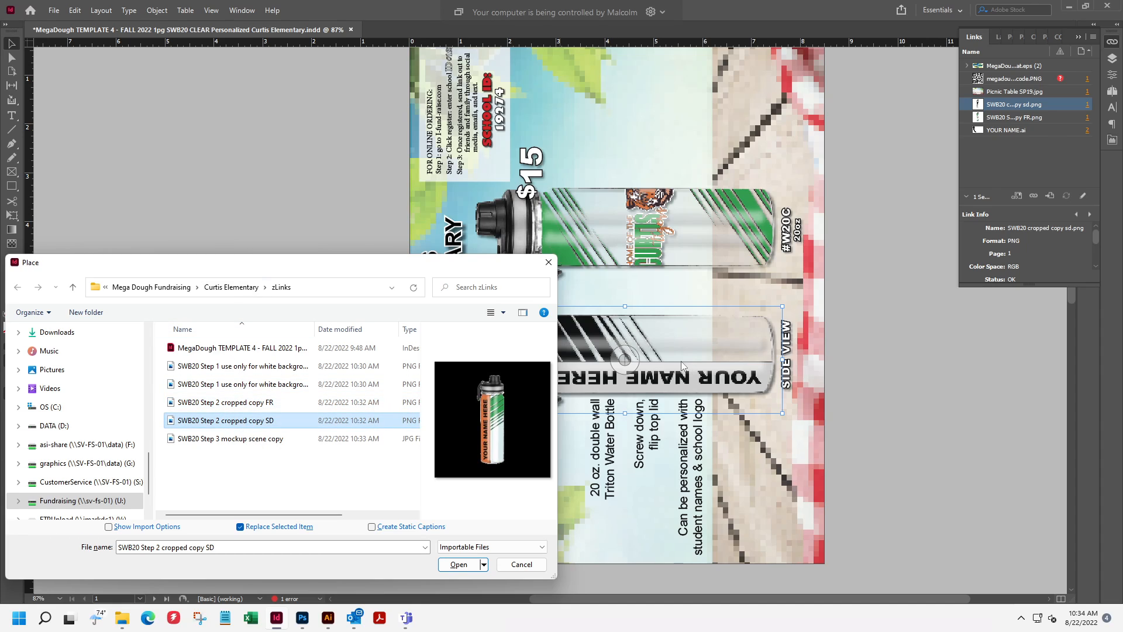
pyautogui.doubleClick(232, 422)
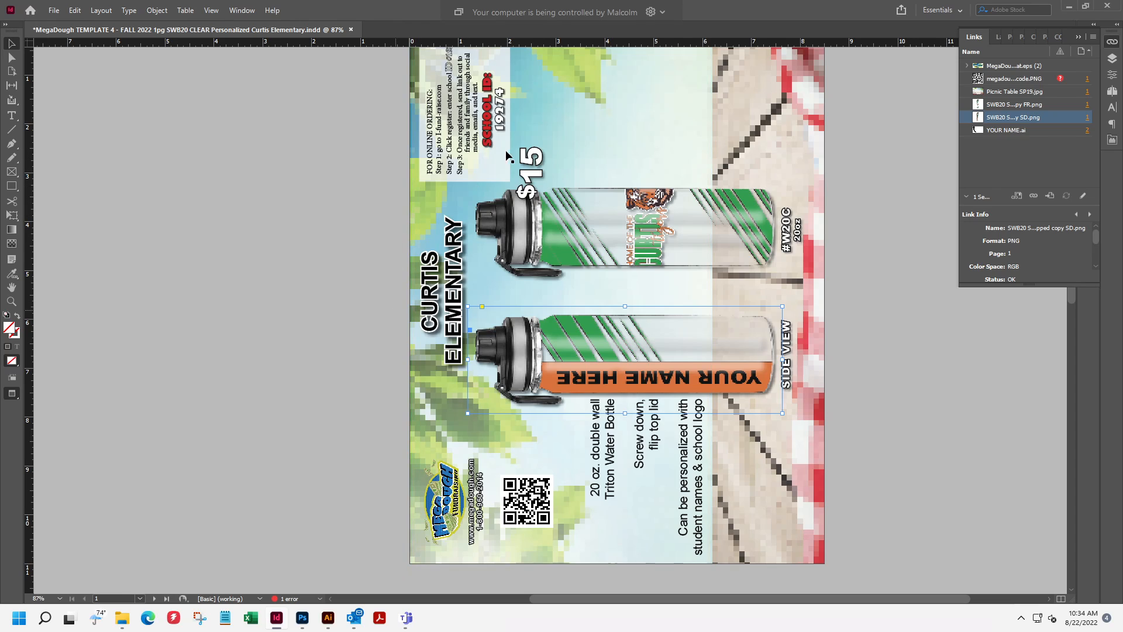
# Check the flyer against the Curtis Elementary request email in Outlook and return to the InDesign layout.
pyautogui.click(354, 618)
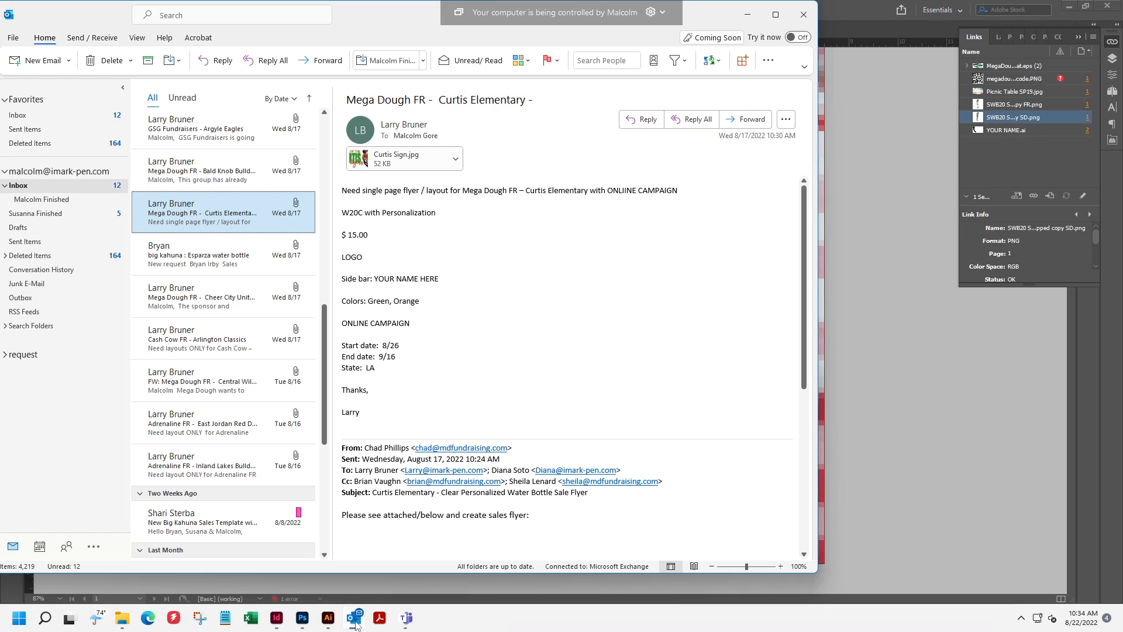
pyautogui.click(355, 619)
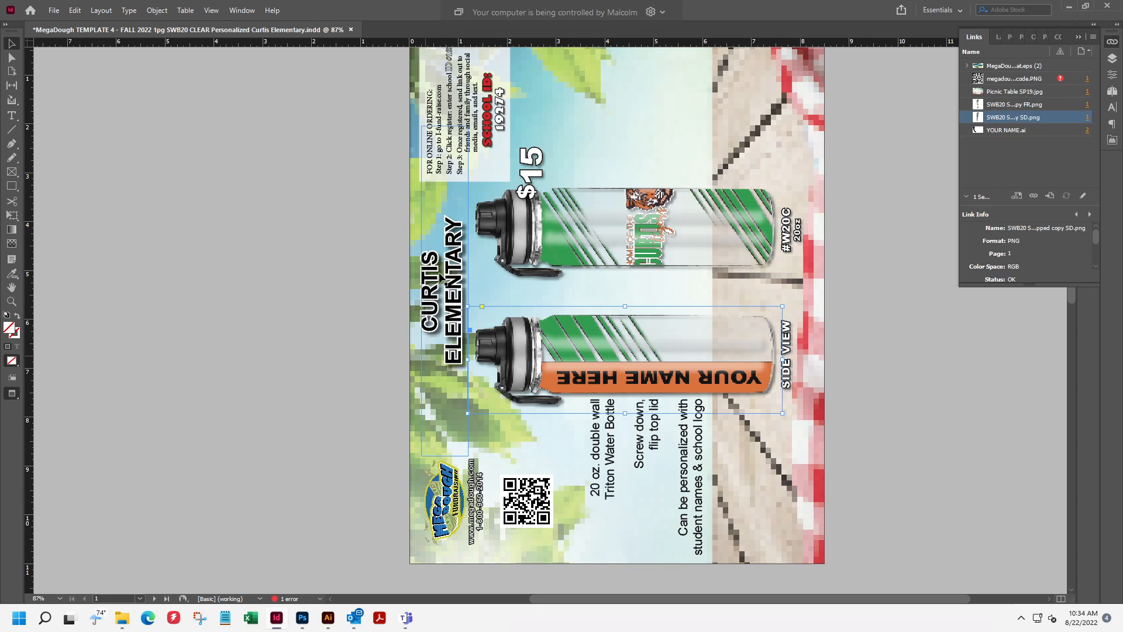
pyautogui.click(431, 292)
pyautogui.click(371, 324)
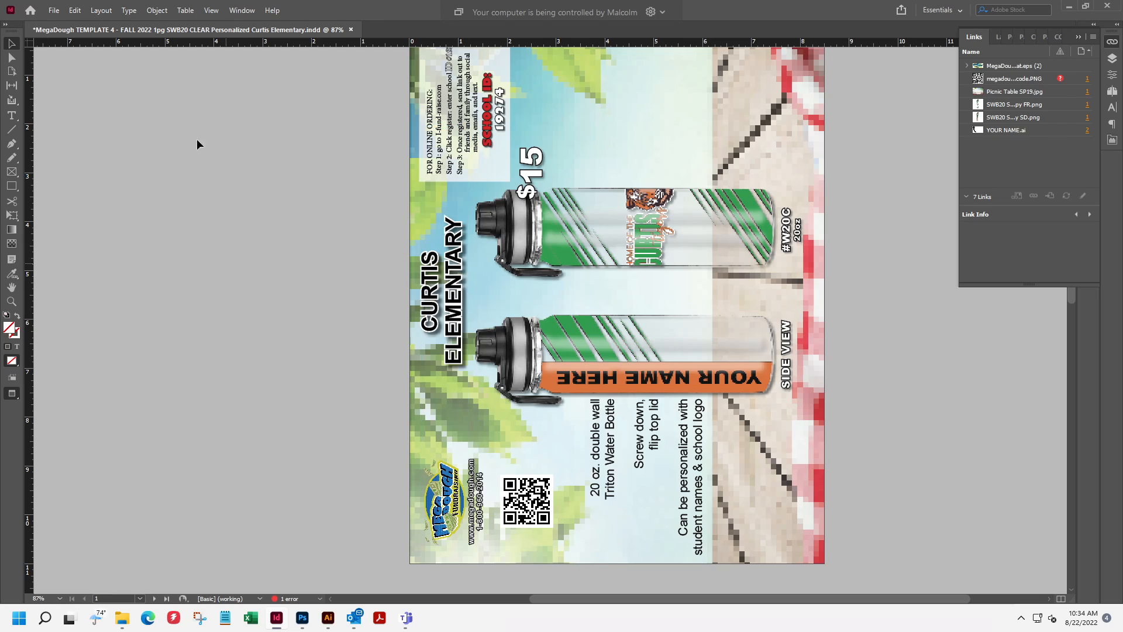
# Save the flyer and export it as Adobe PDF (Print) with the PDF/X-4:2008 preset into the Curtis Elementary folder, accepting the link warning.
pyautogui.click(53, 10)
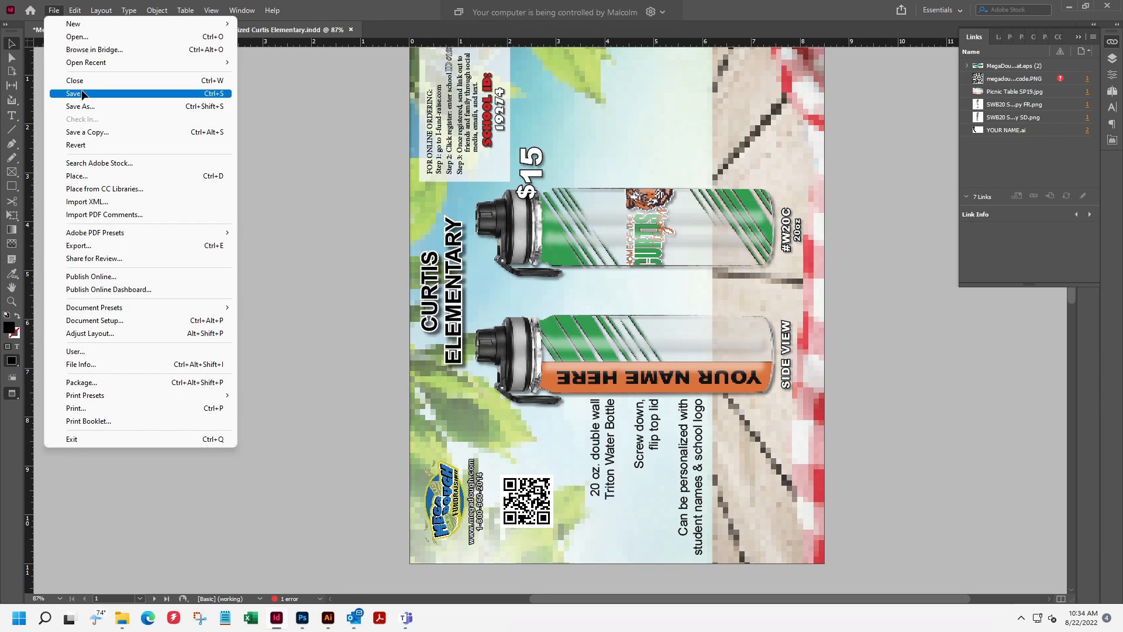
pyautogui.click(82, 92)
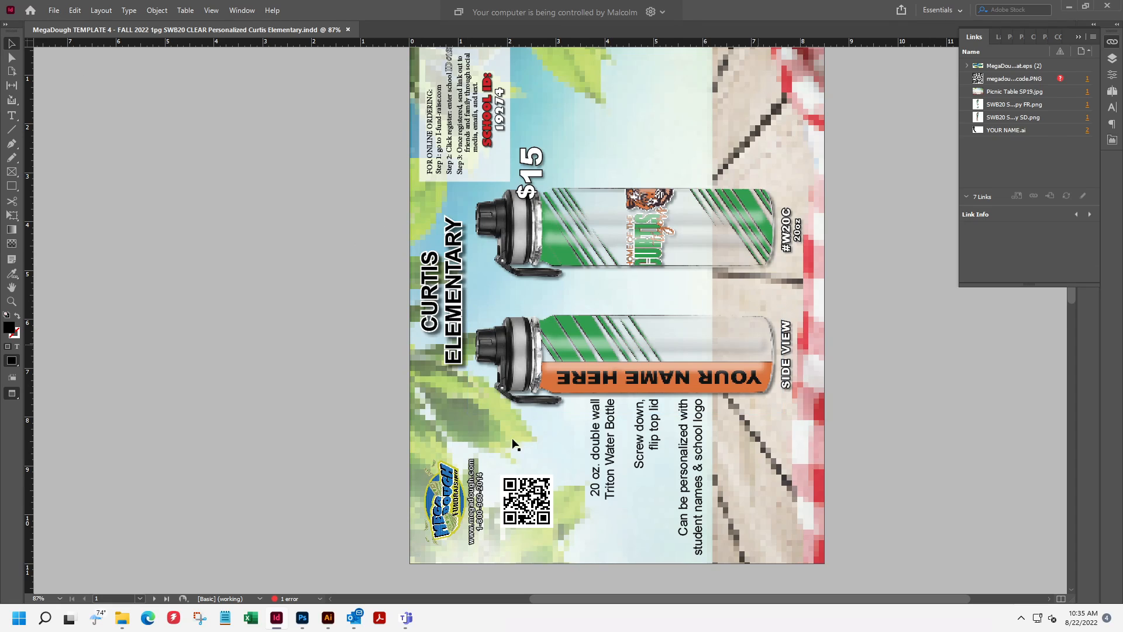
pyautogui.click(55, 10)
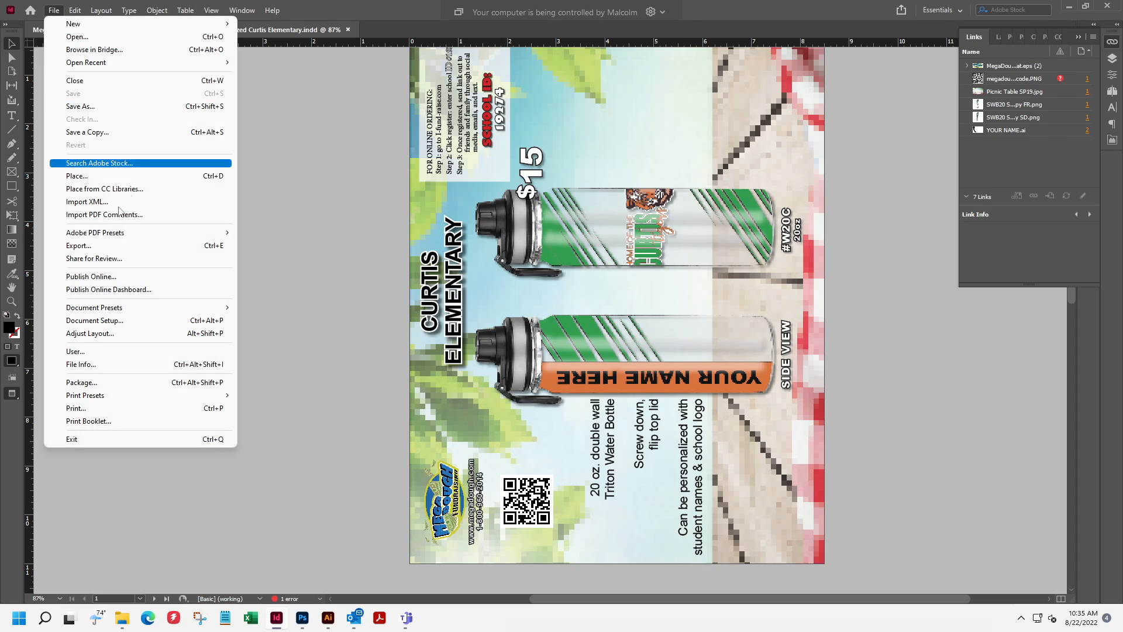
pyautogui.click(88, 247)
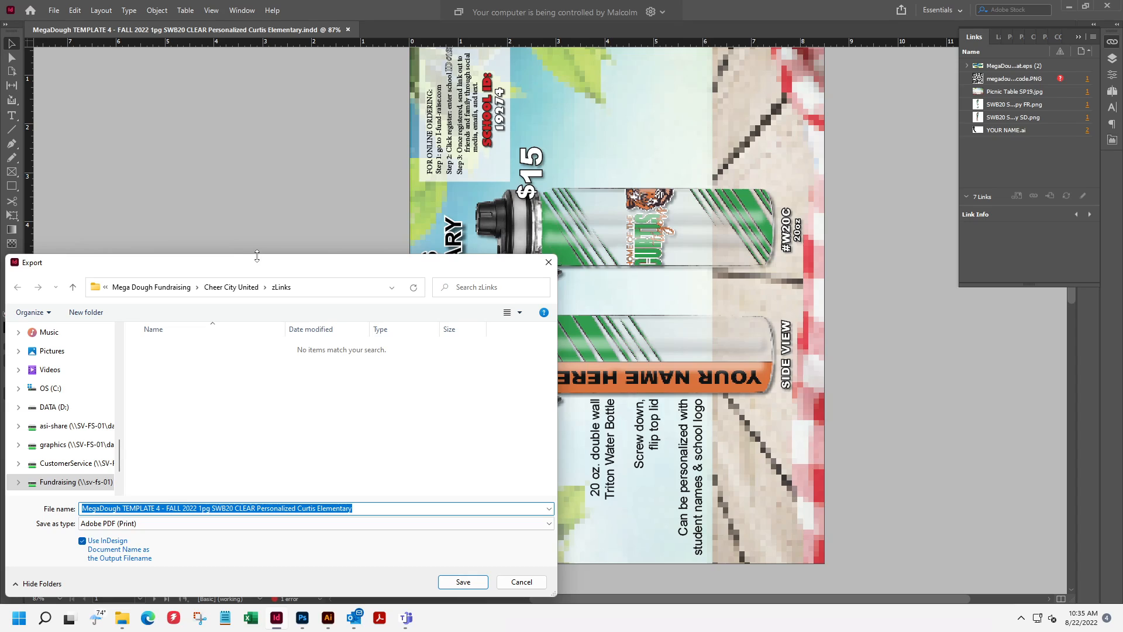
pyautogui.click(188, 289)
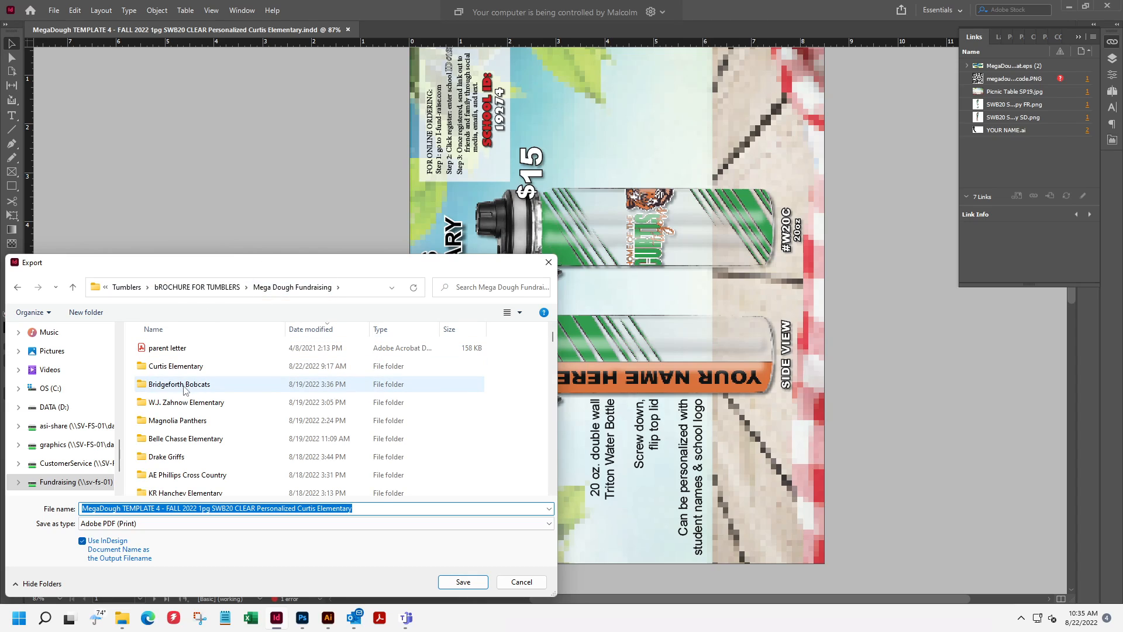
pyautogui.doubleClick(190, 368)
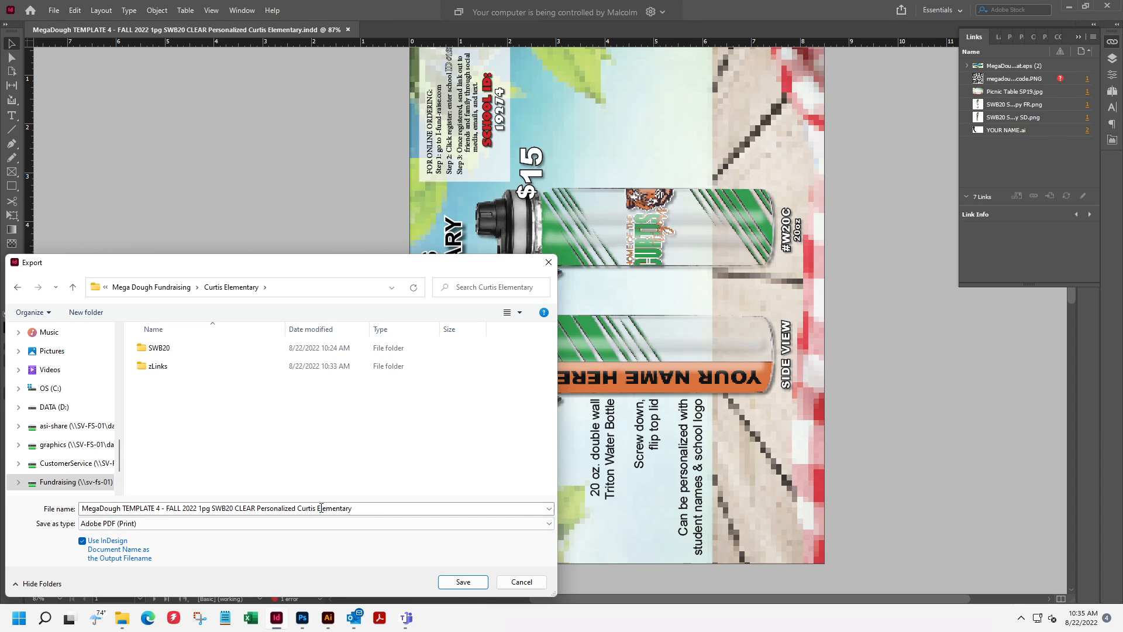
pyautogui.click(474, 582)
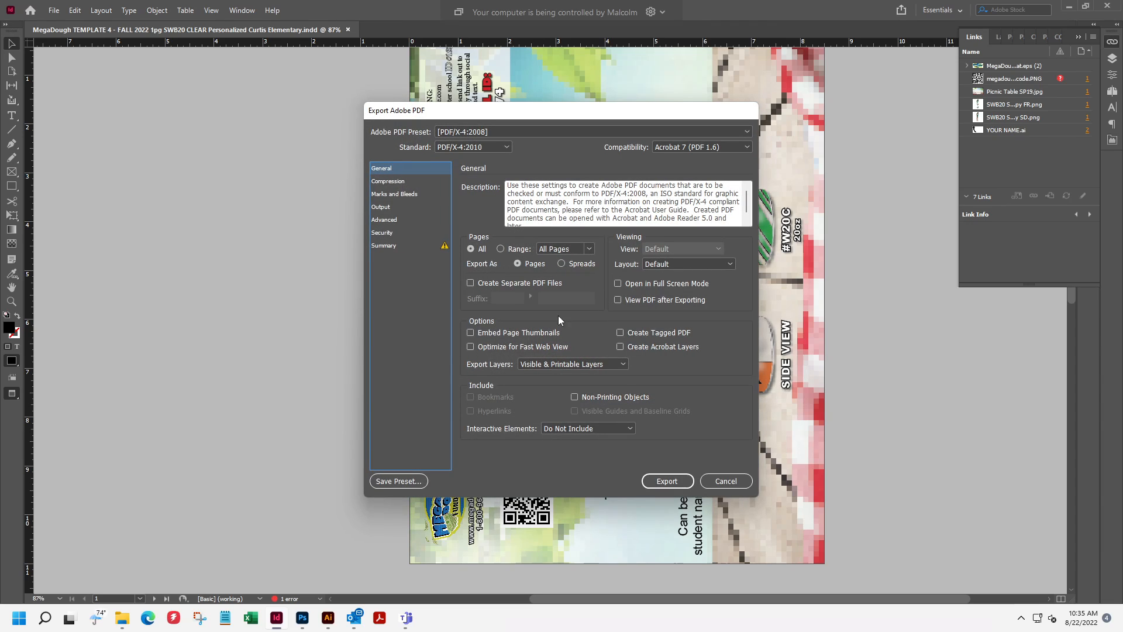
pyautogui.click(667, 481)
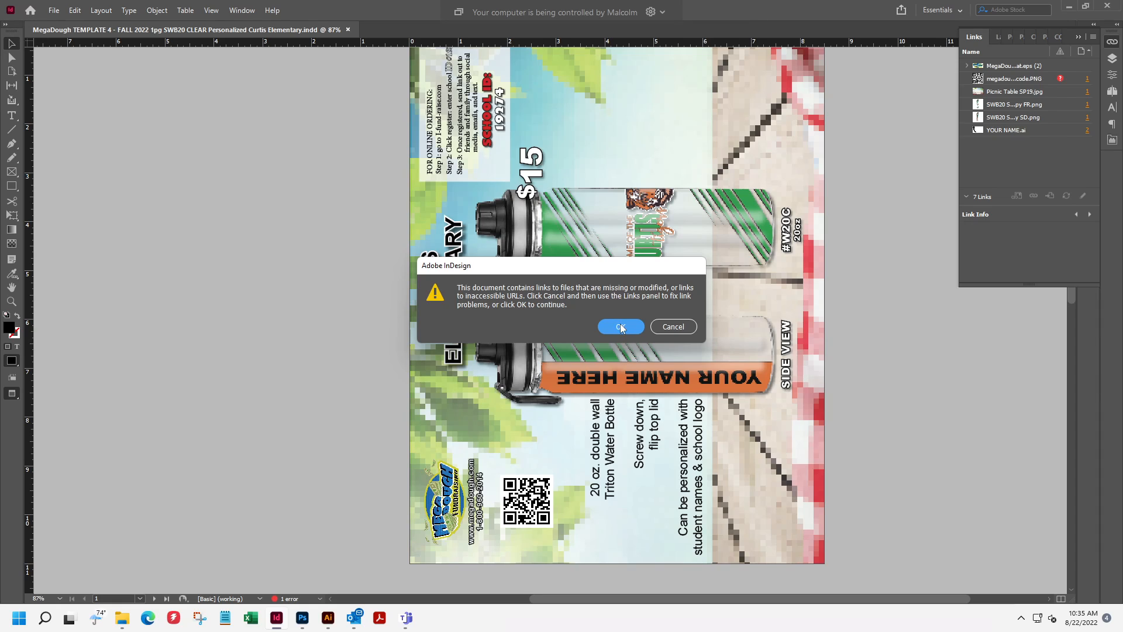
pyautogui.click(620, 327)
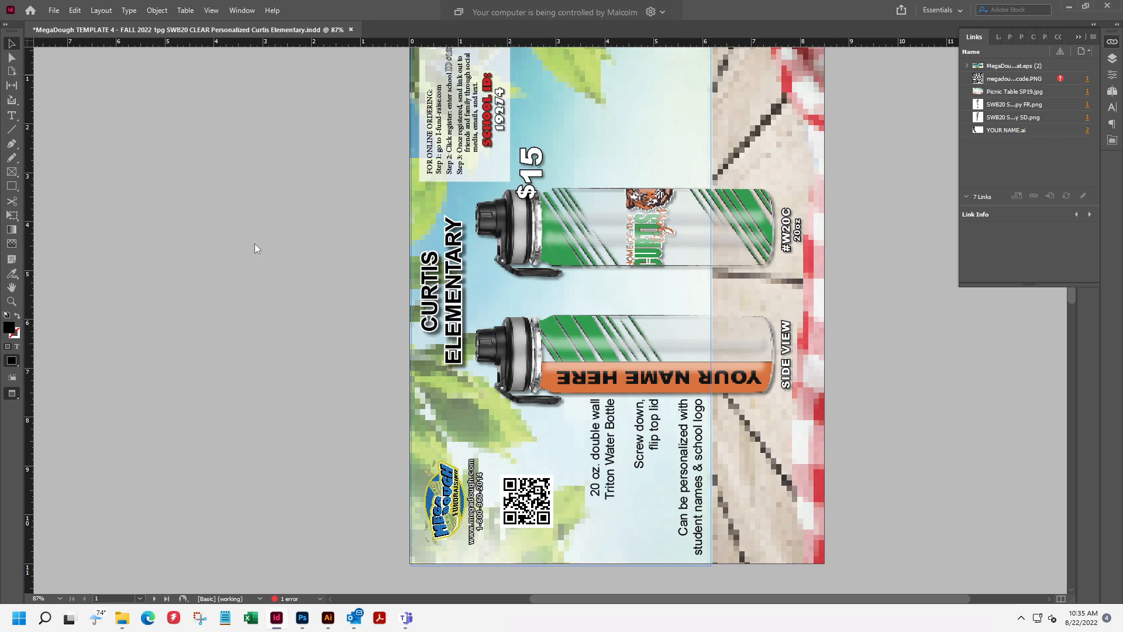
# Preview the exported flyer PDF in File Explorer's Curtis Elementary folder, checking its pages, and return to the InDesign layout.
pyautogui.moveTo(120, 620)
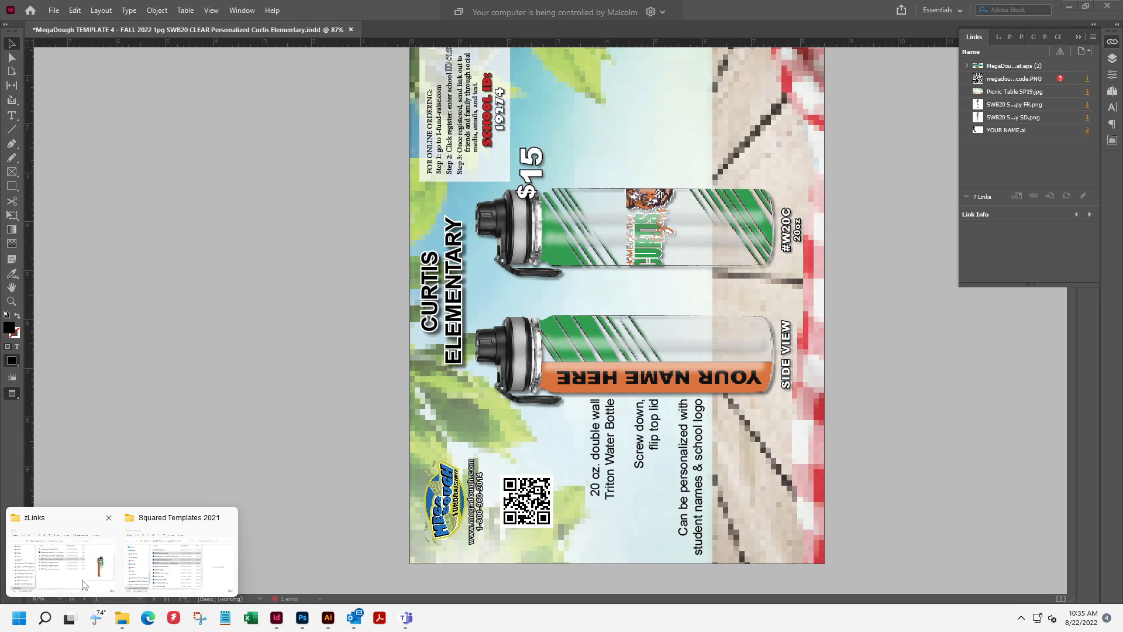
pyautogui.click(87, 585)
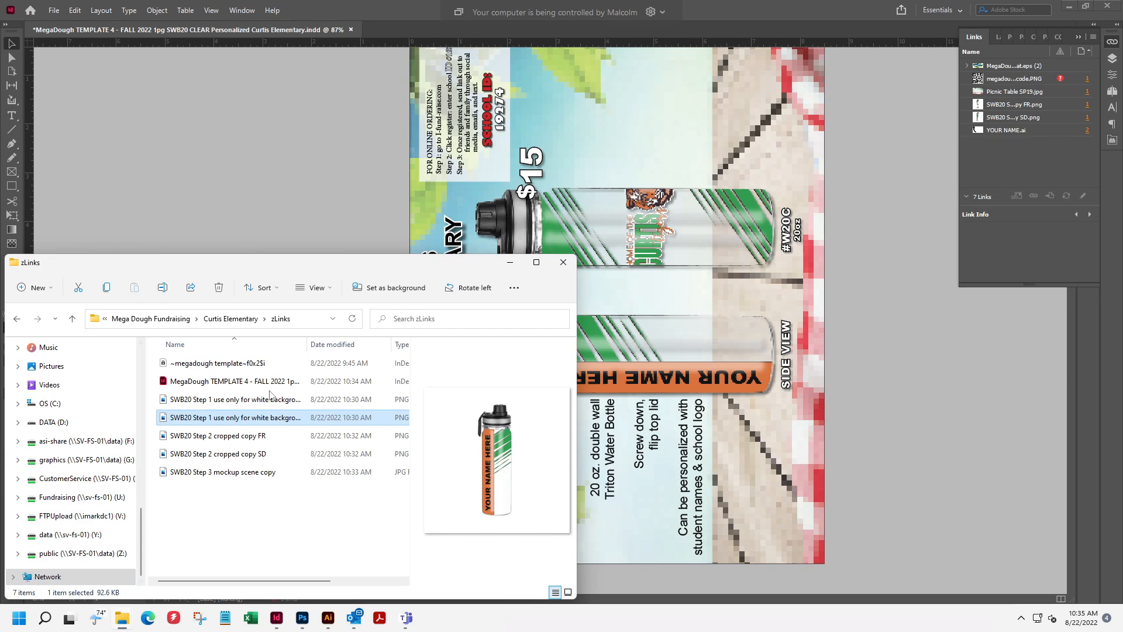
pyautogui.click(231, 318)
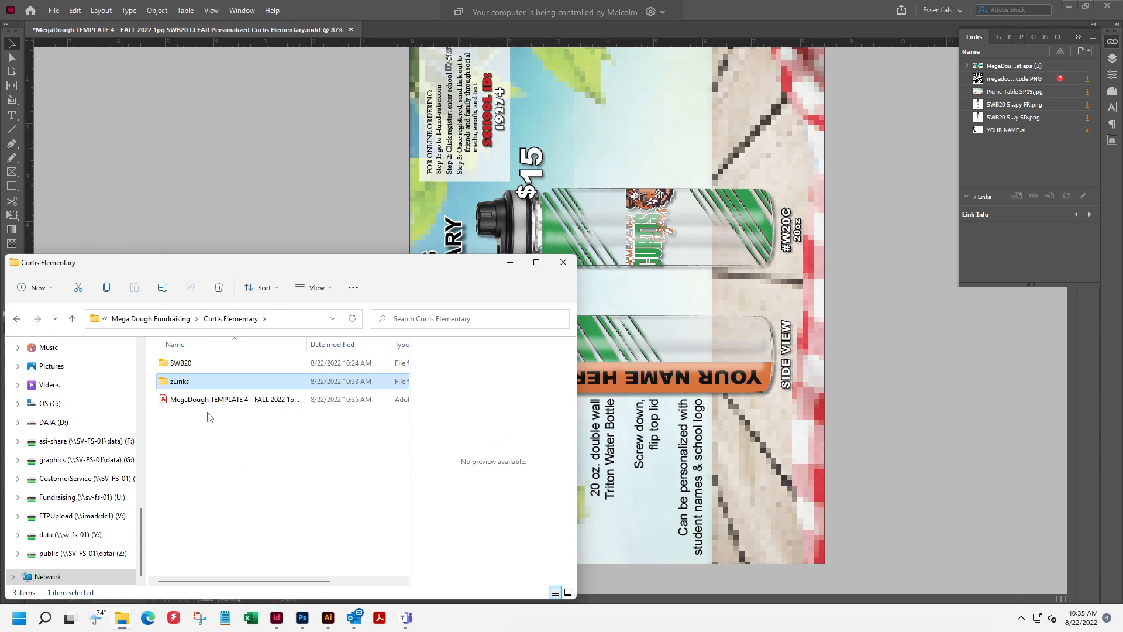
pyautogui.click(197, 400)
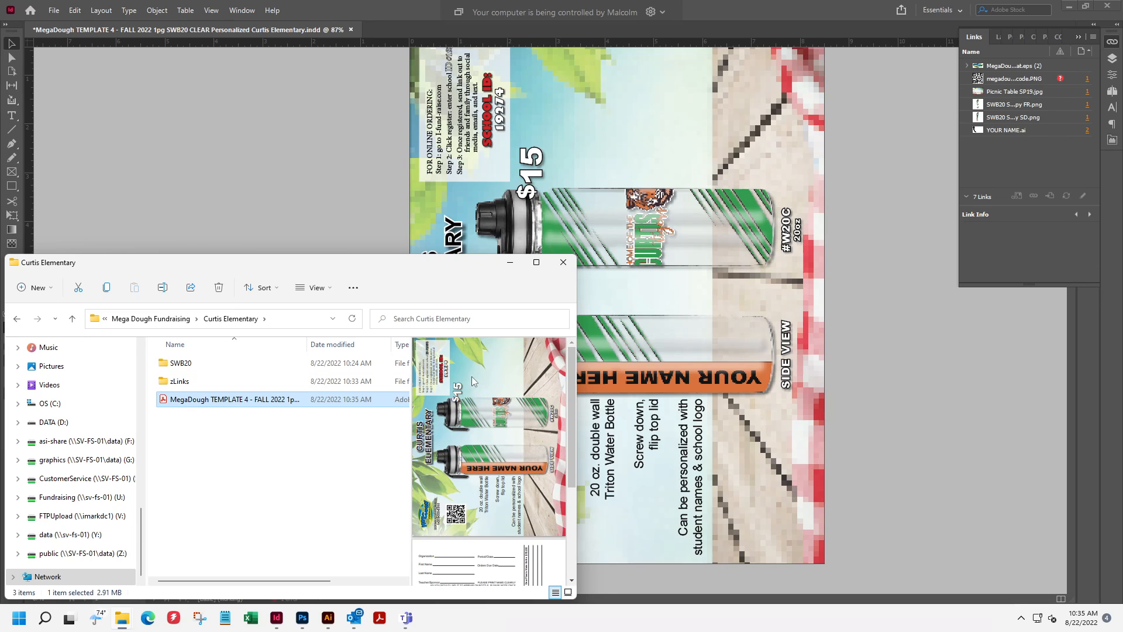
pyautogui.scroll(-3, 482, 468)
pyautogui.scroll(3, 471, 400)
pyautogui.click(217, 472)
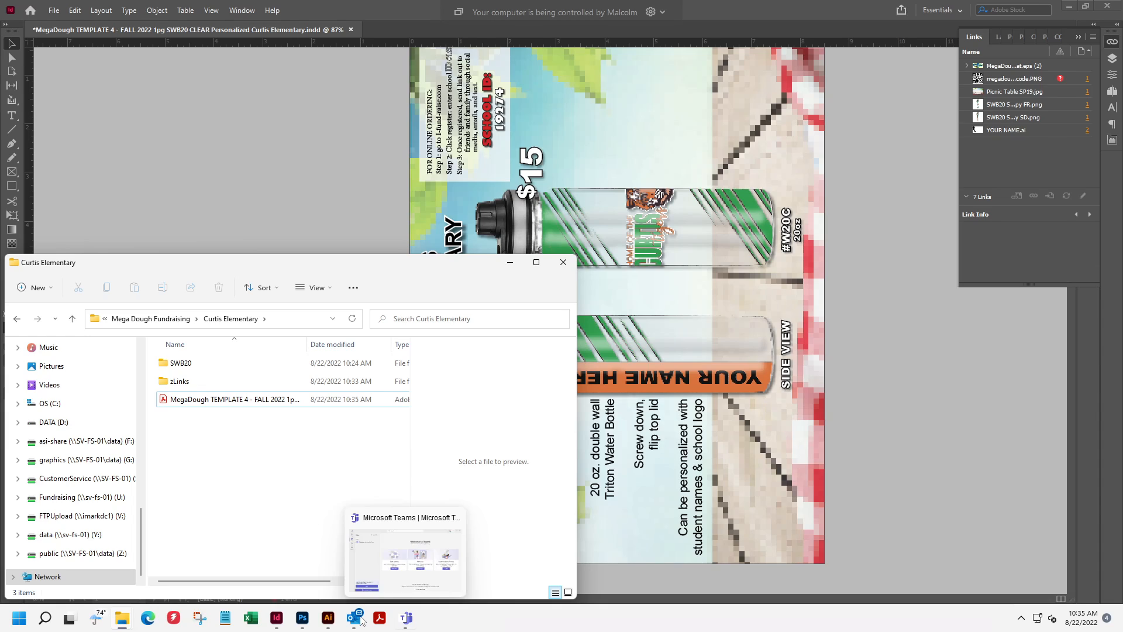
pyautogui.moveTo(355, 620)
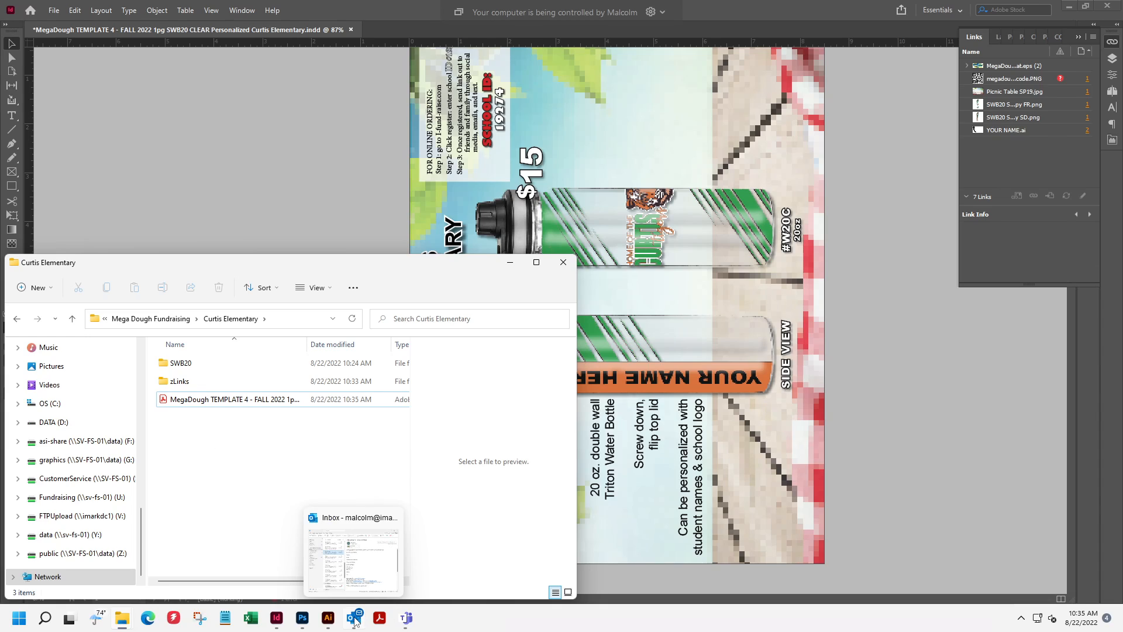
pyautogui.click(917, 383)
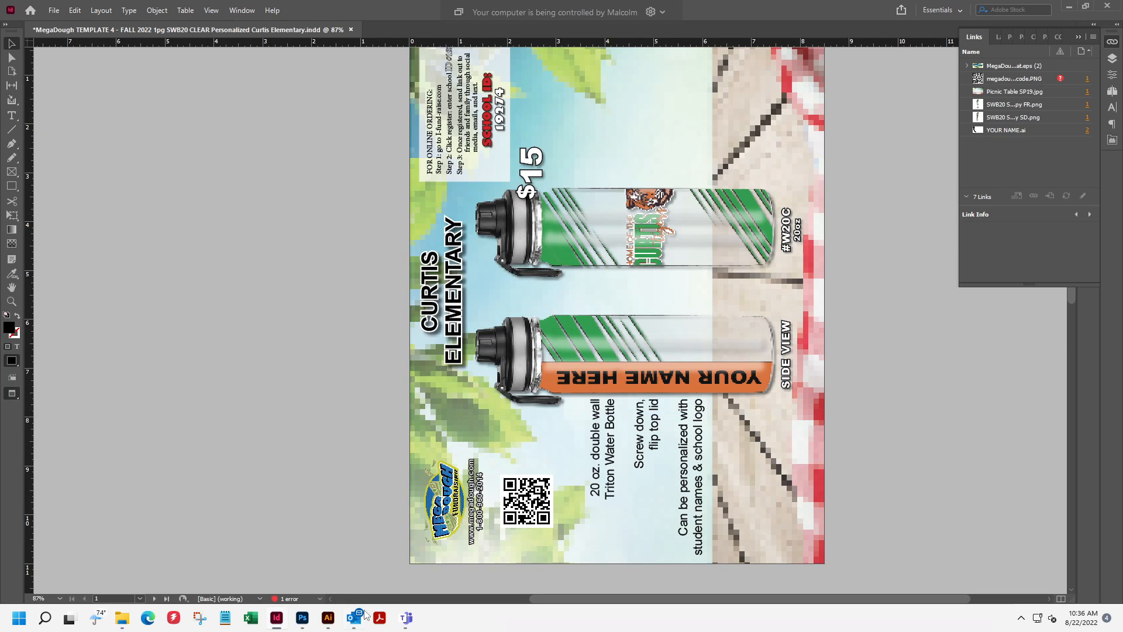
# In Outlook, reply to the Curtis Elementary request email with the exported flyer PDF and "SWB20 Step 3 mockup scene copy.jpg" attached, and send it.
pyautogui.moveTo(355, 622)
pyautogui.click(353, 550)
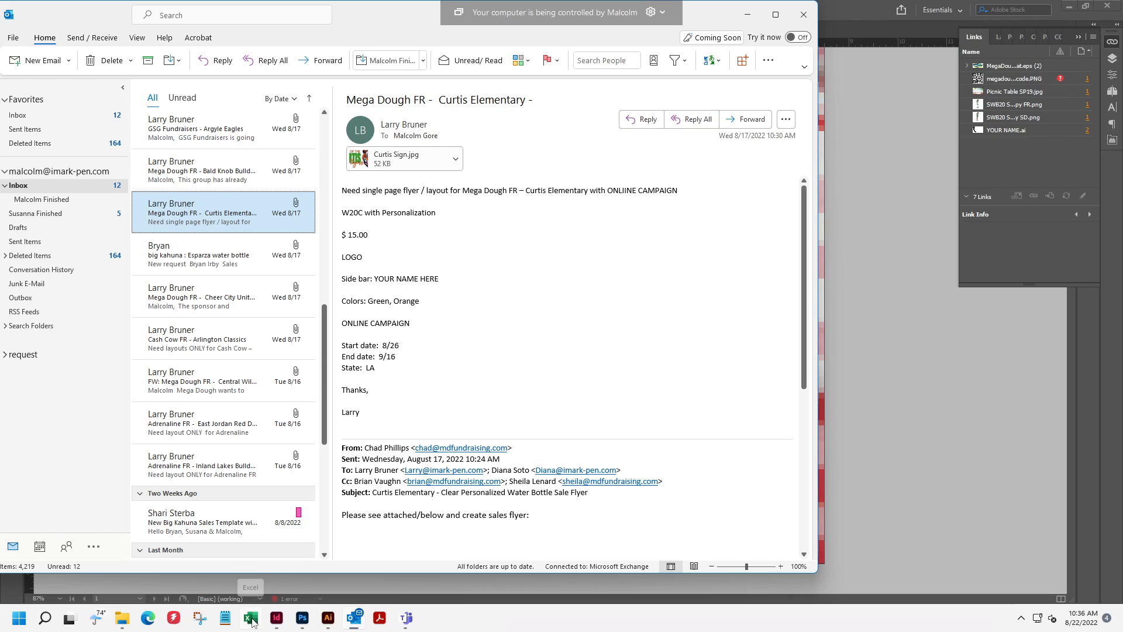
pyautogui.click(638, 121)
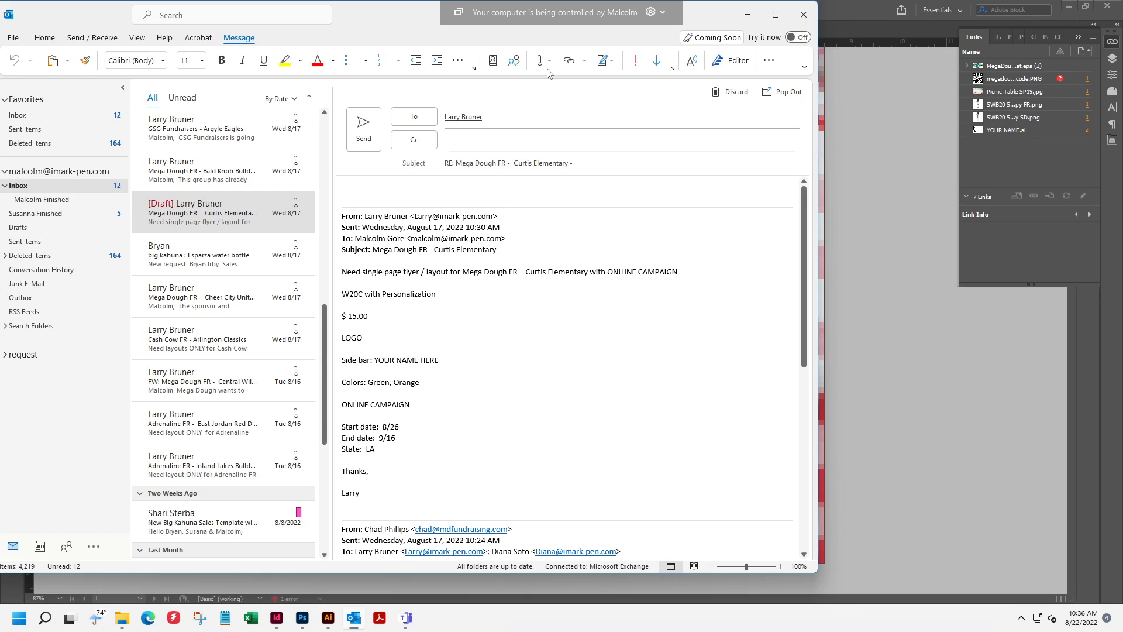
pyautogui.click(546, 60)
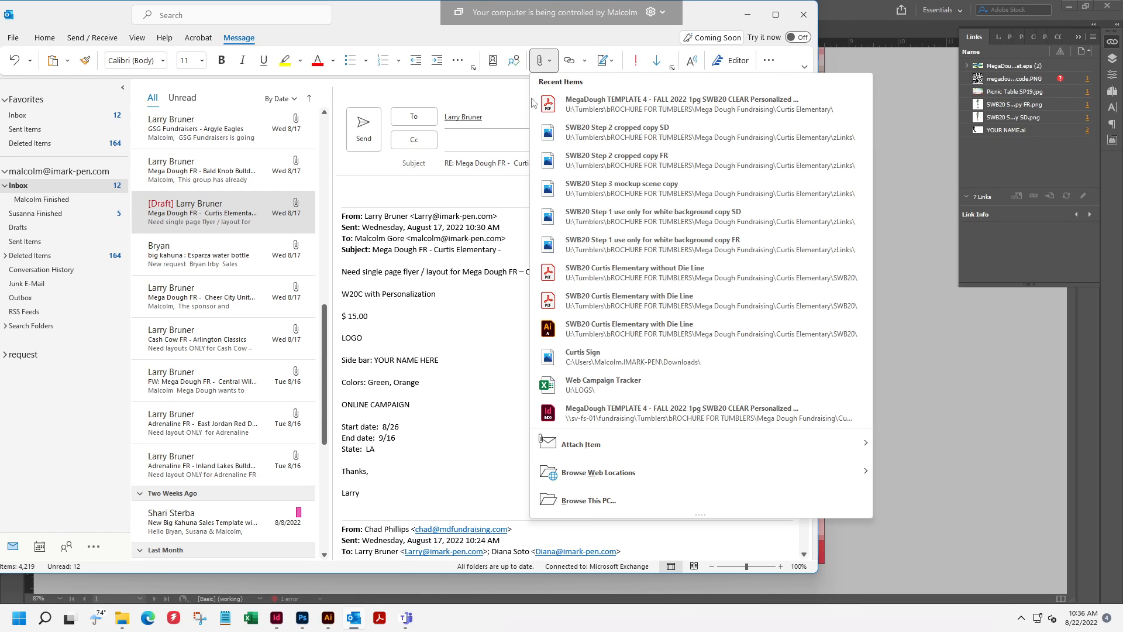
pyautogui.click(693, 104)
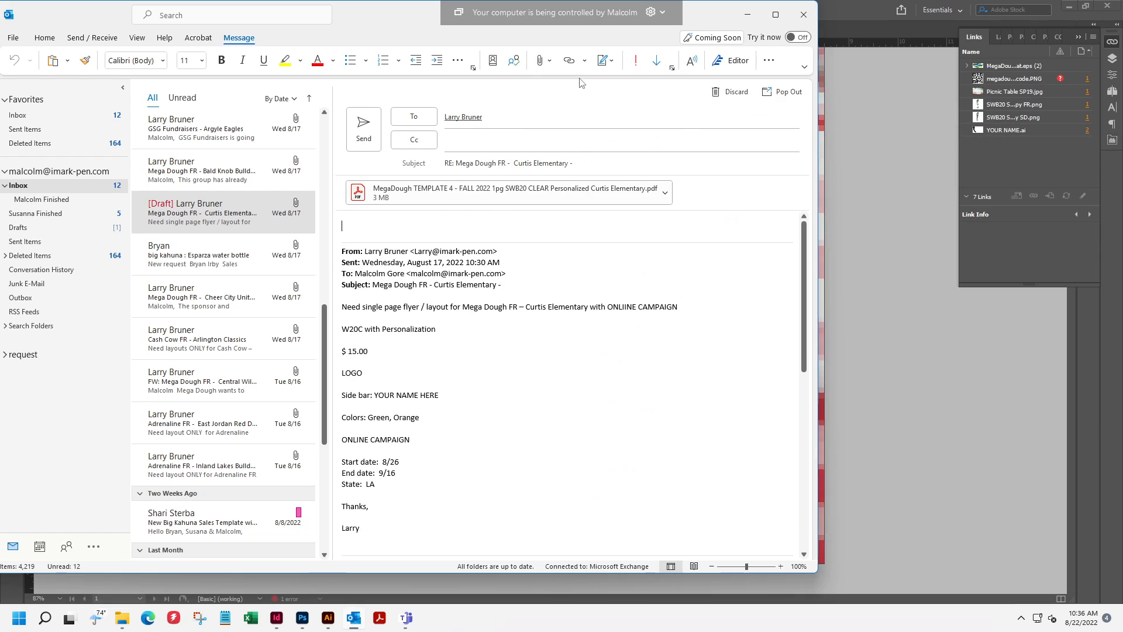
pyautogui.click(544, 60)
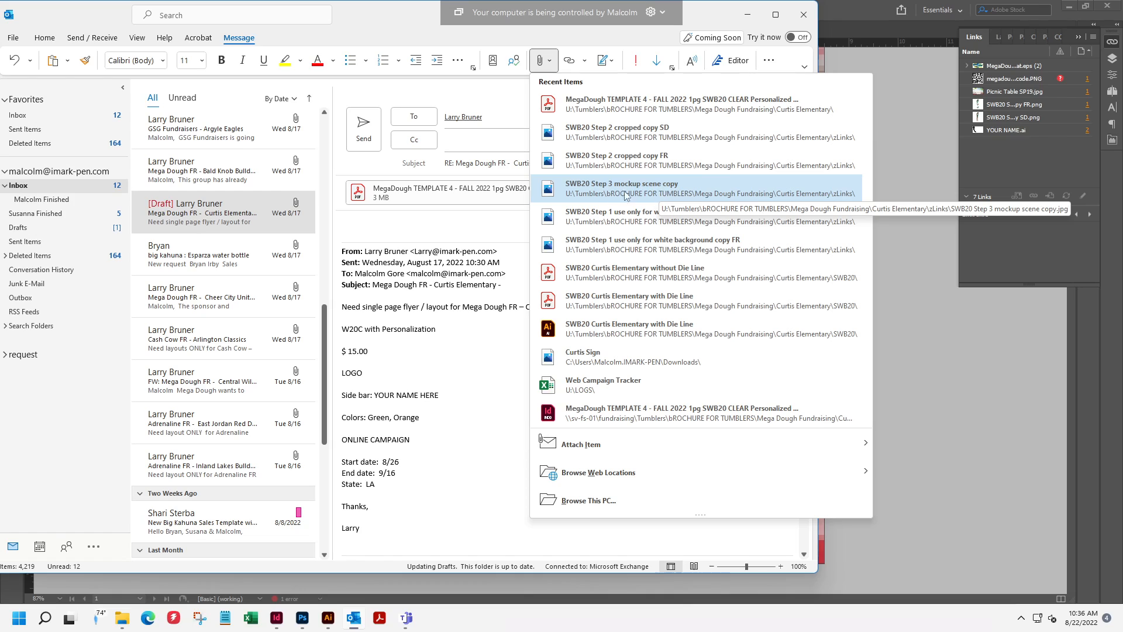
pyautogui.click(685, 188)
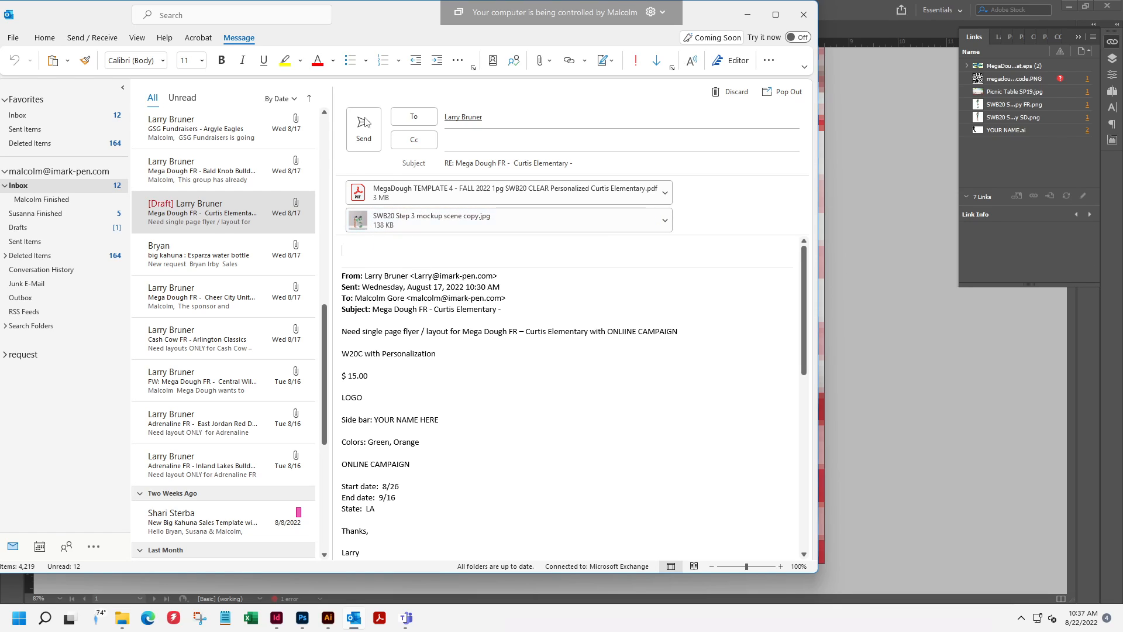
pyautogui.click(368, 138)
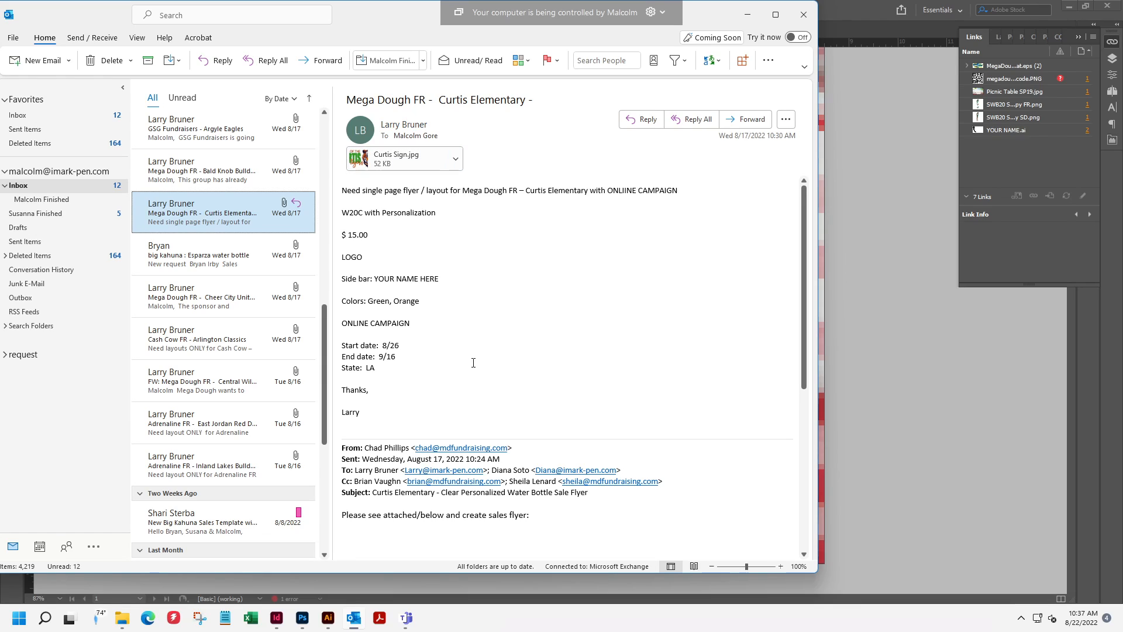
# Open 2021 WORKFLOW LOG in Excel and enter 8/22 as the finished date in the Curtis Elementary row.
pyautogui.click(251, 619)
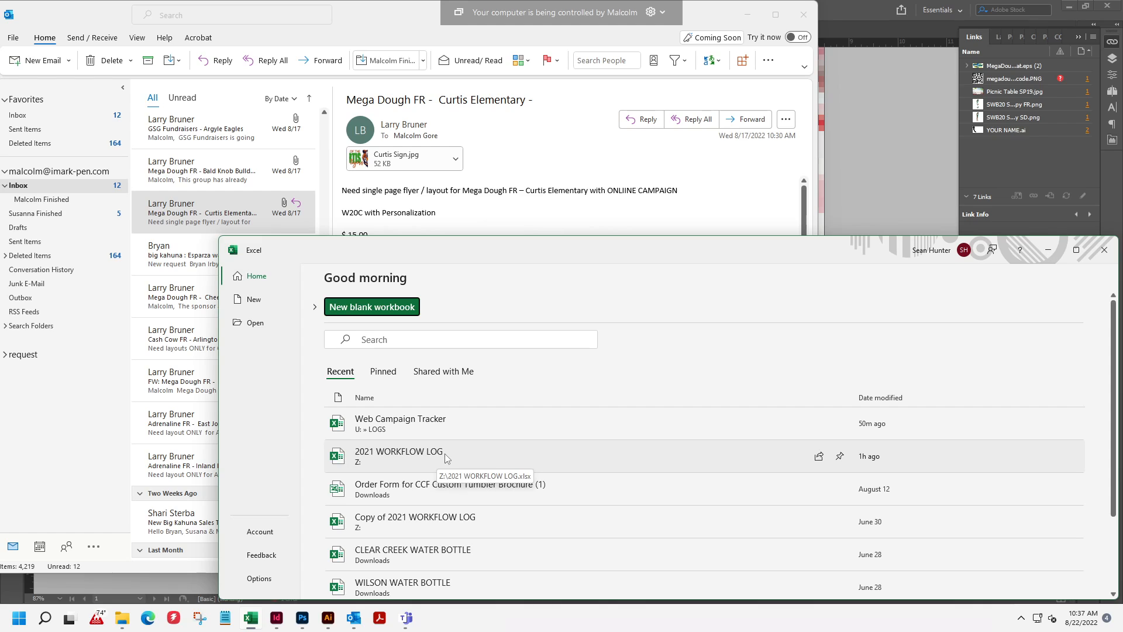
pyautogui.click(445, 454)
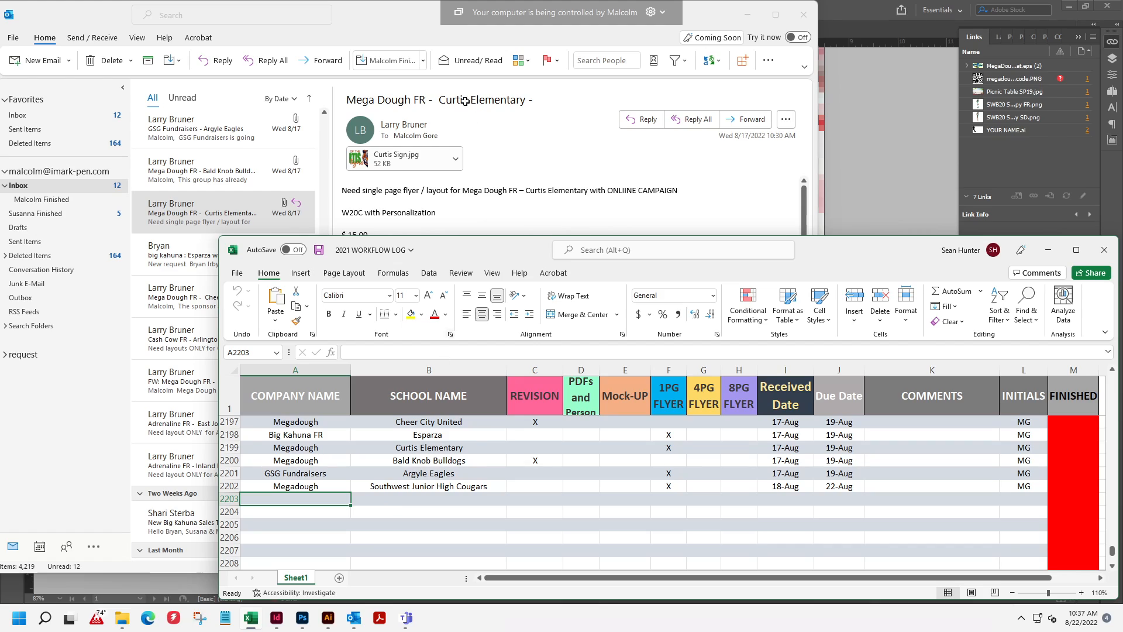
pyautogui.click(308, 452)
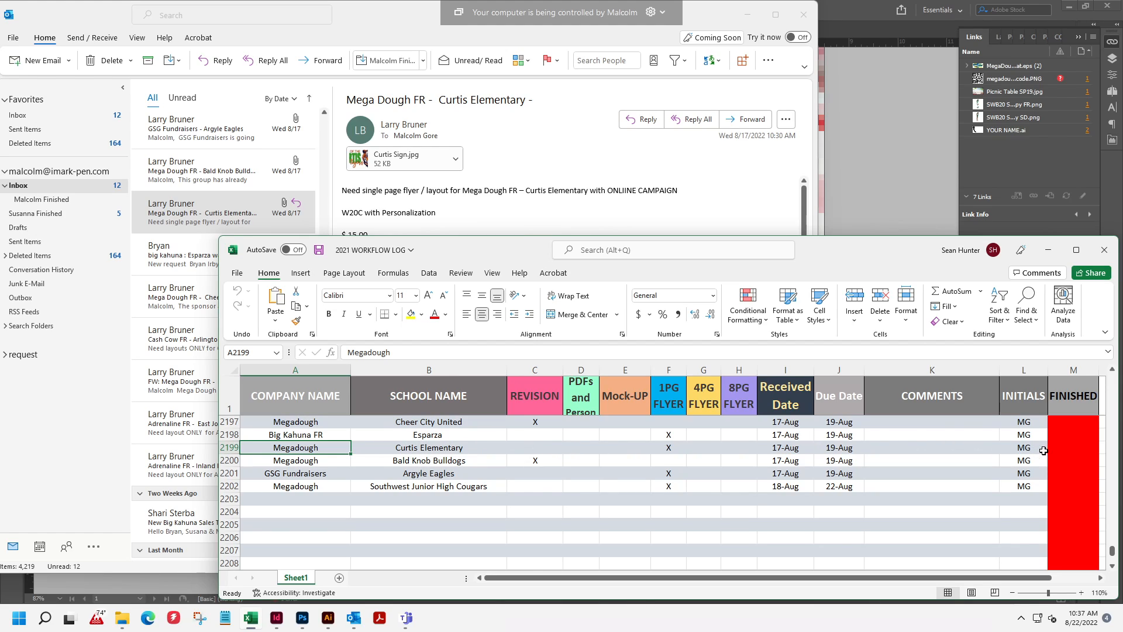
pyautogui.click(1061, 447)
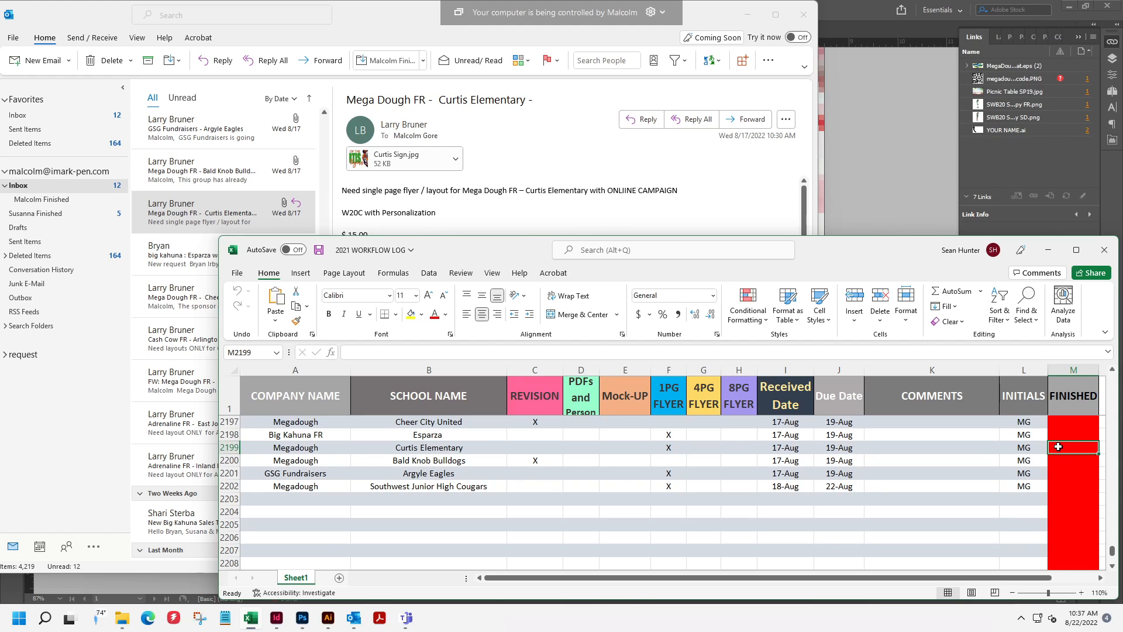
pyautogui.write('8/22')
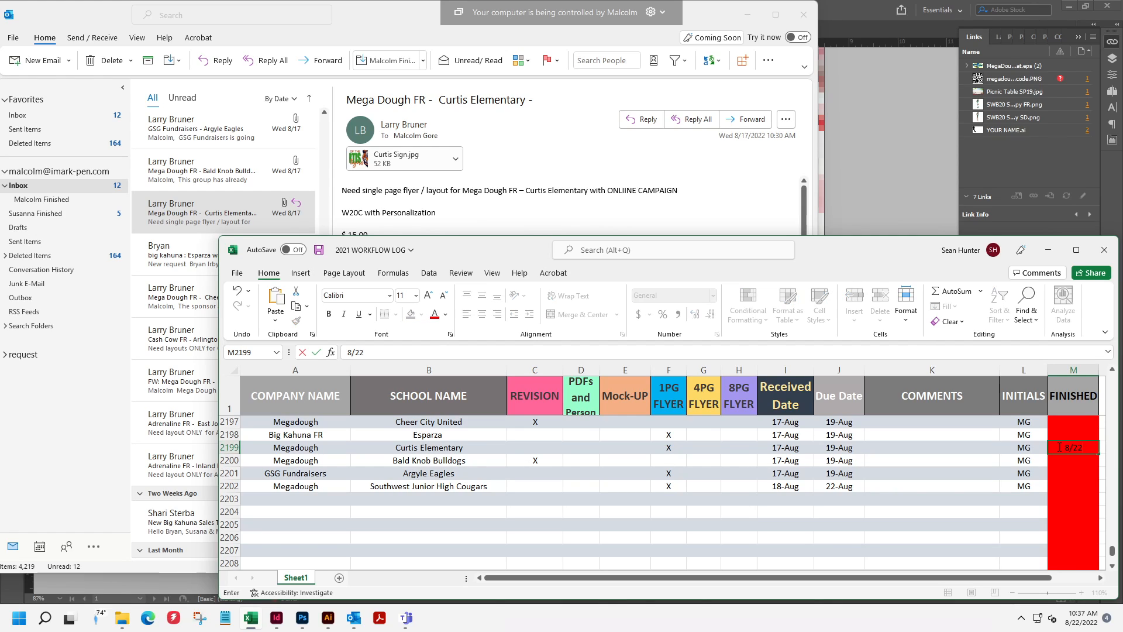
pyautogui.press('Return')
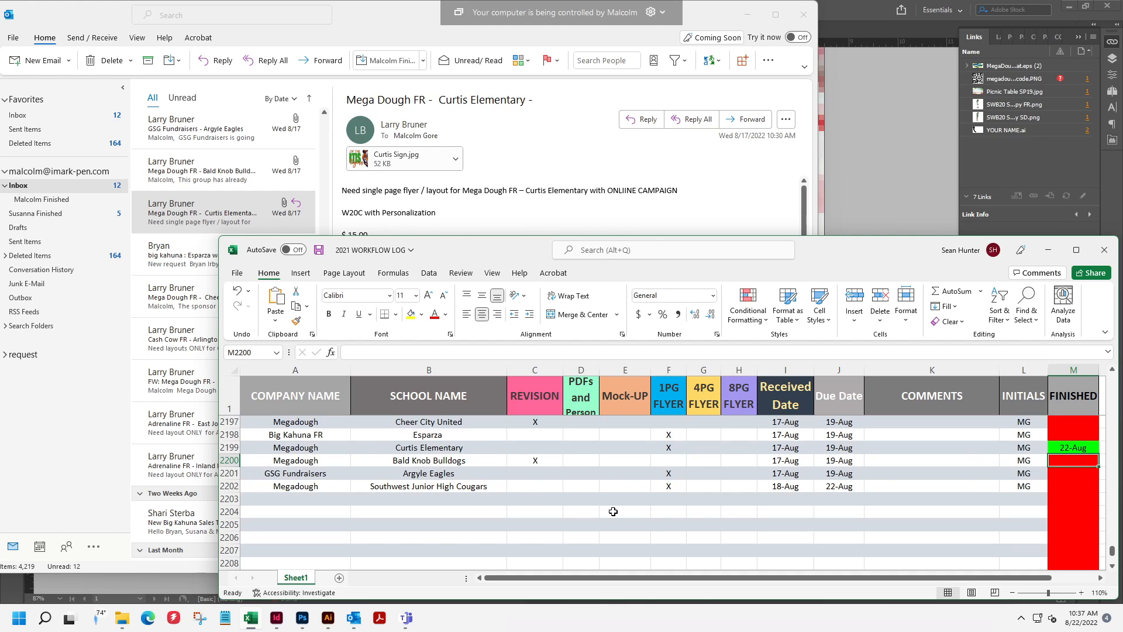
# Look over the neighbouring workflow log entries, then save and close the 2021 WORKFLOW LOG workbook.
pyautogui.scroll(6, 767, 507)
pyautogui.scroll(-8, 879, 453)
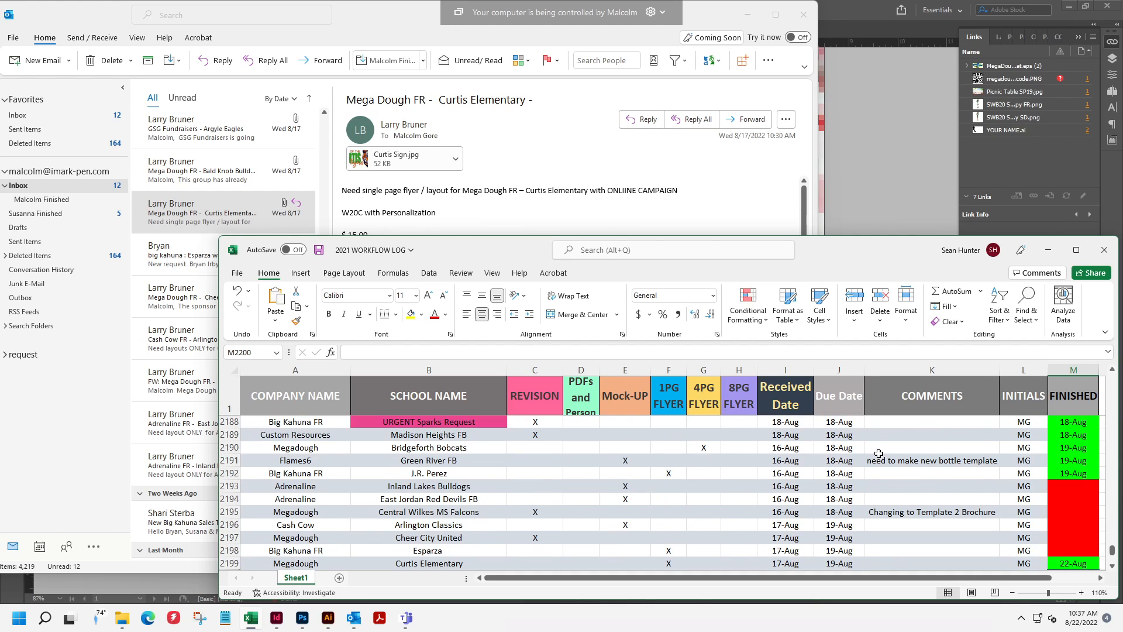
pyautogui.scroll(2, 874, 456)
pyautogui.click(305, 536)
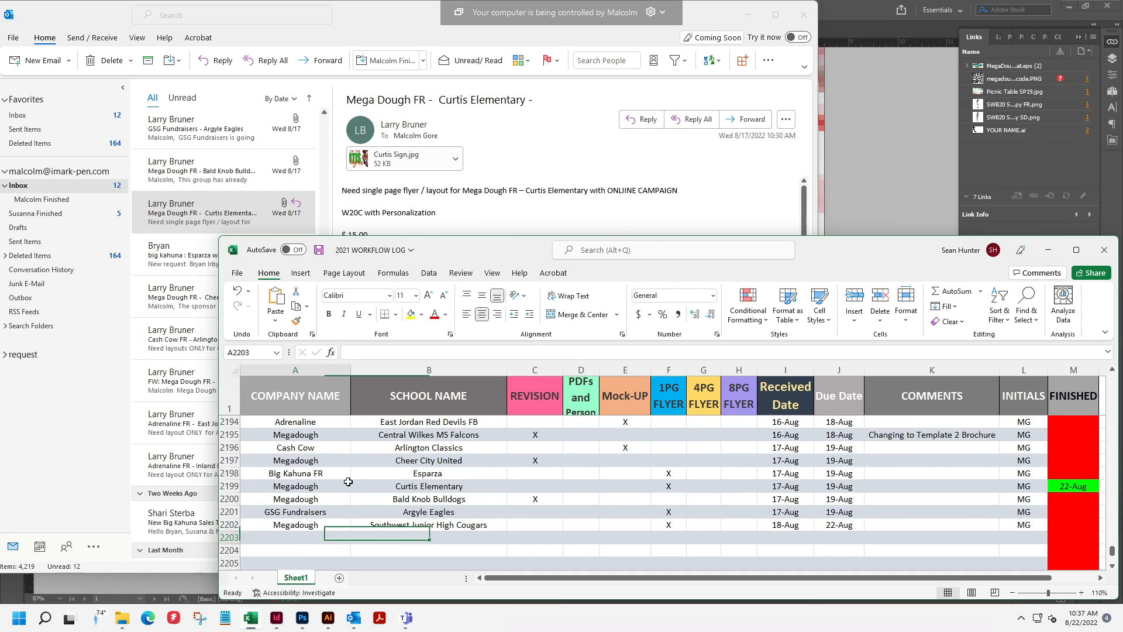
pyautogui.scroll(-1, 351, 480)
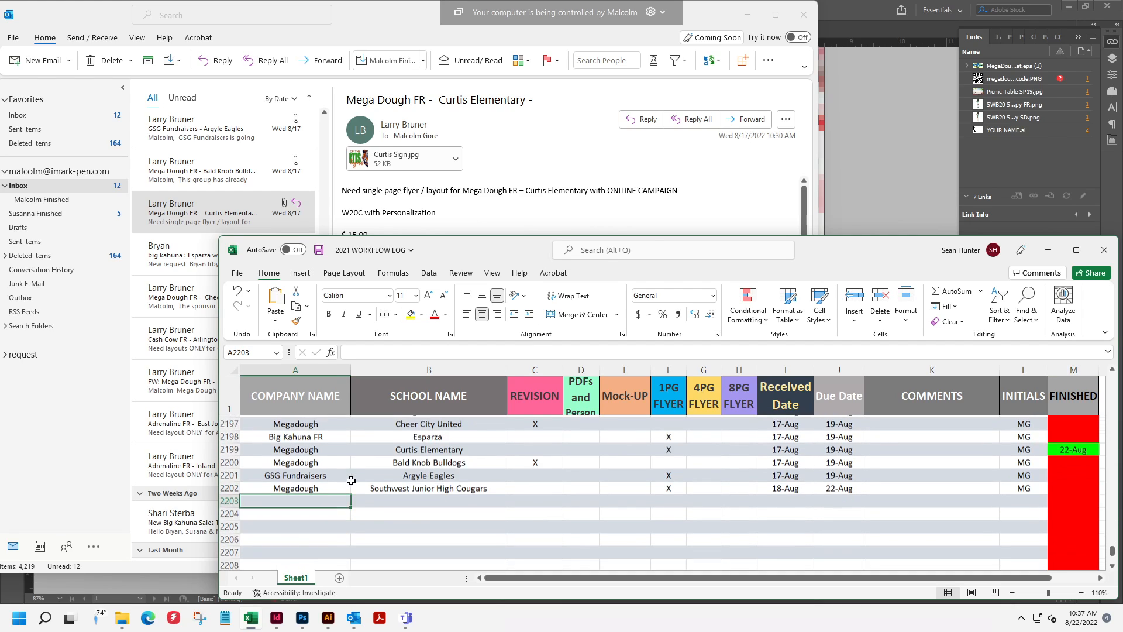
pyautogui.click(320, 250)
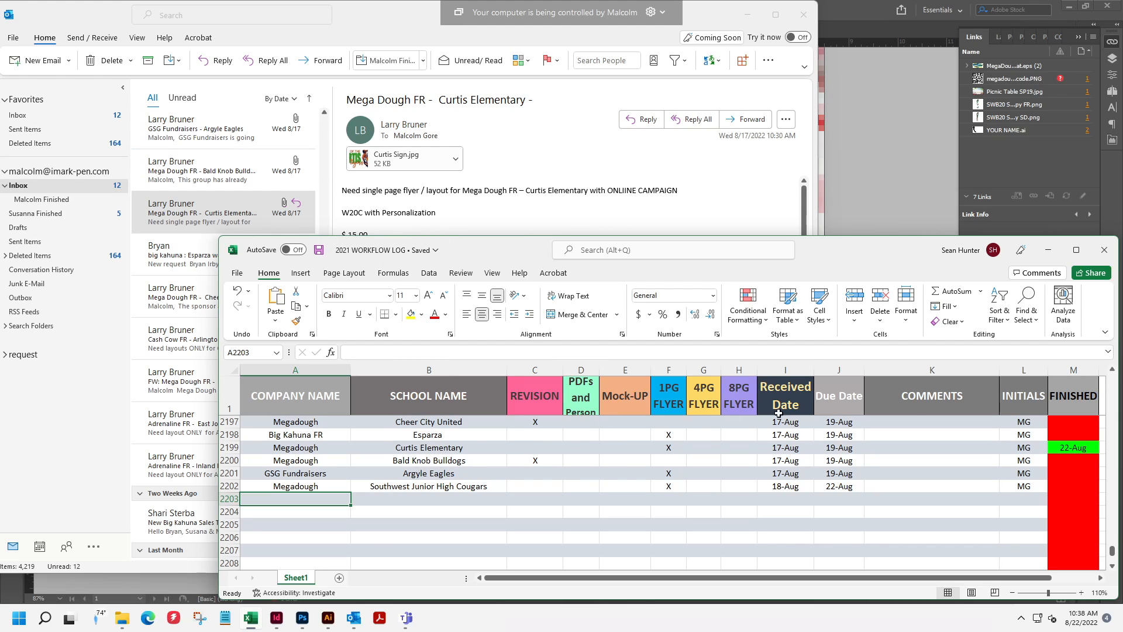
pyautogui.click(1103, 250)
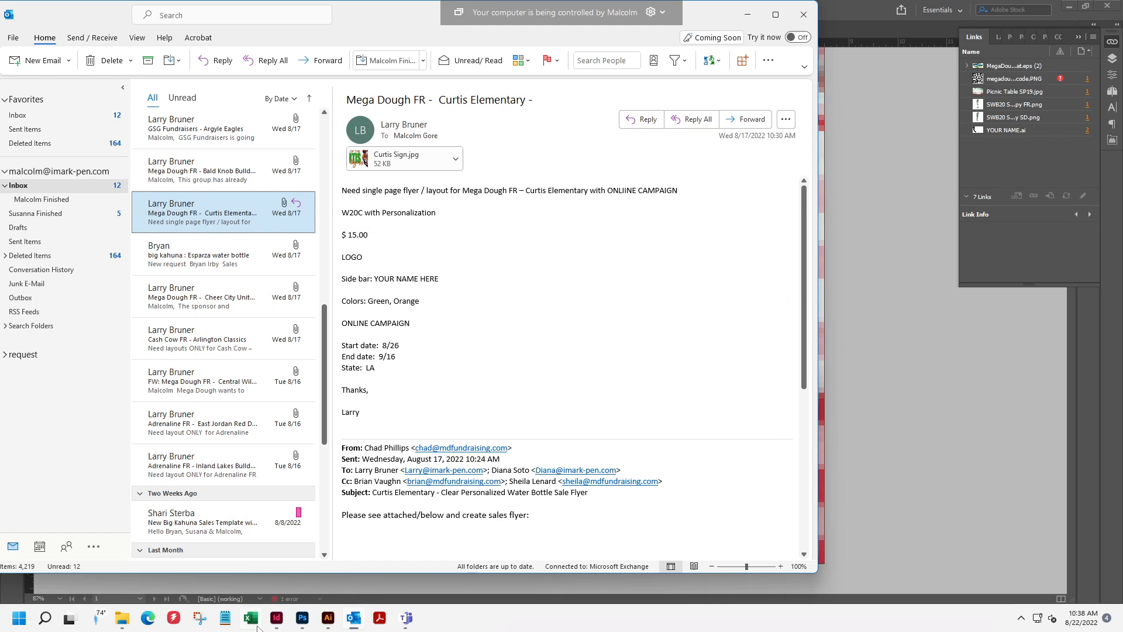
# Start Excel and bring up the file location of the recent 2021 WORKFLOW LOG workbook on the public (Z:) drive.
pyautogui.click(256, 625)
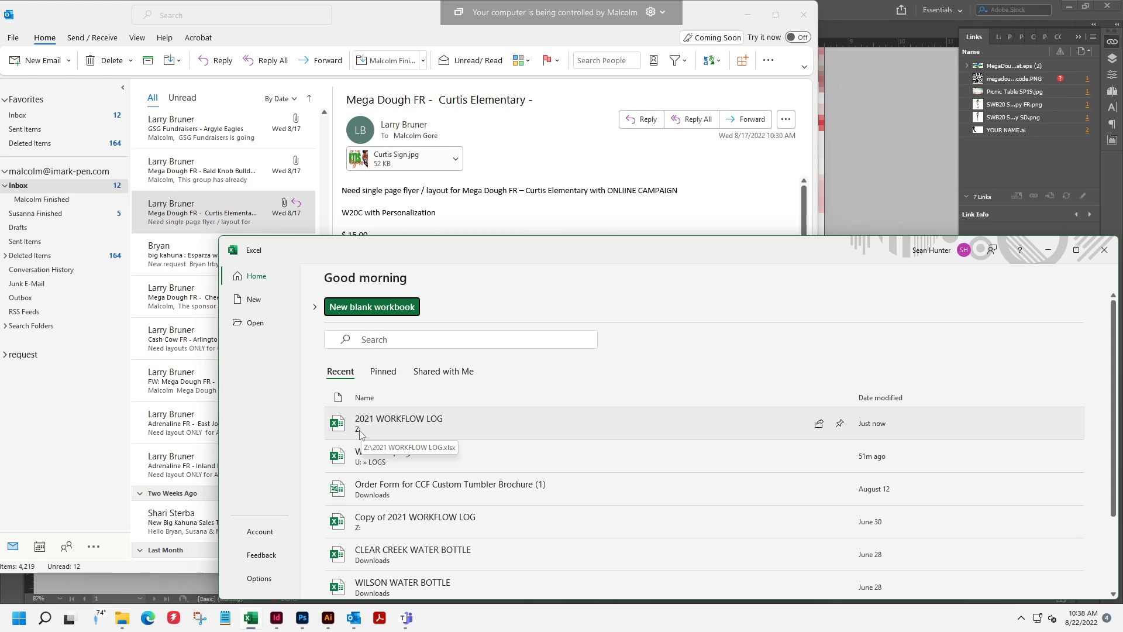
pyautogui.rightClick(415, 422)
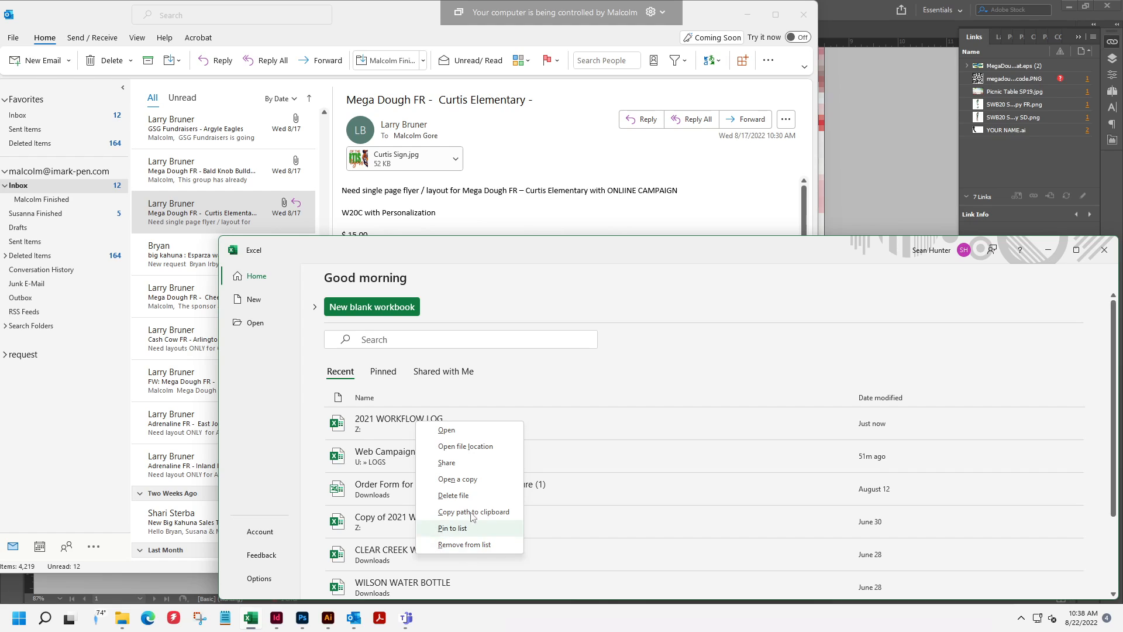
pyautogui.click(465, 446)
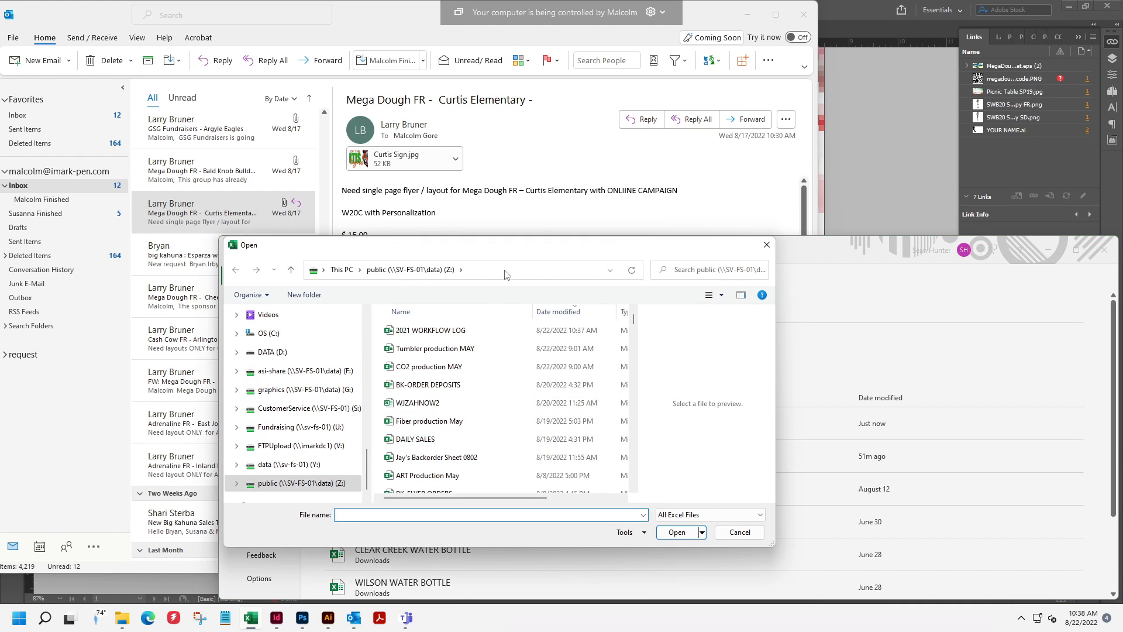
pyautogui.moveTo(518, 251); pyautogui.dragTo(818, 147)
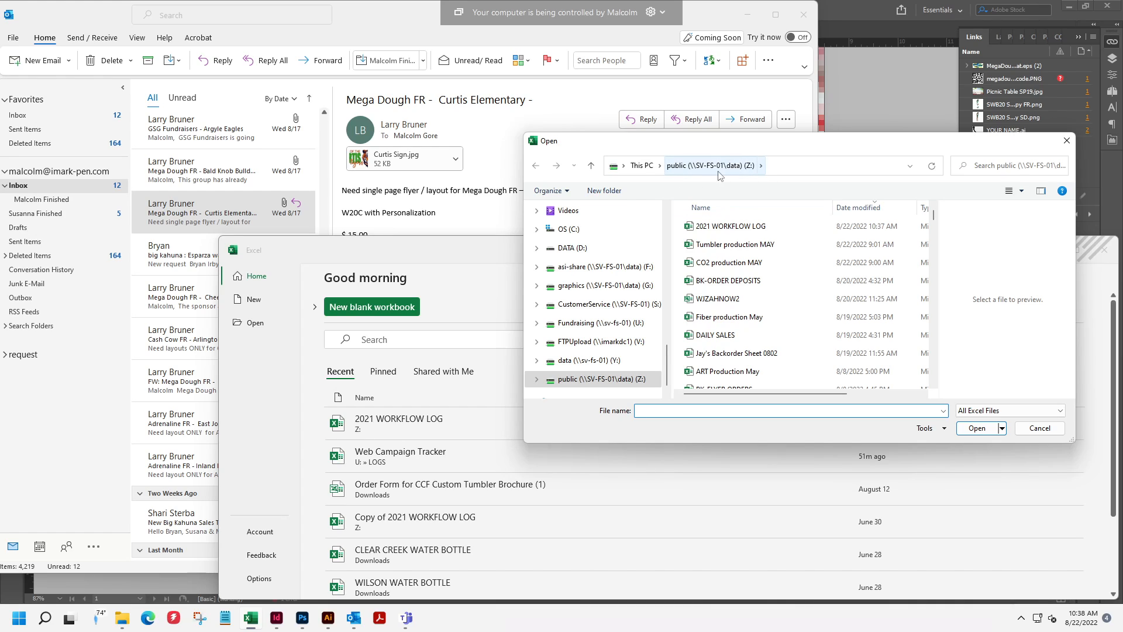
pyautogui.scroll(-1, 579, 328)
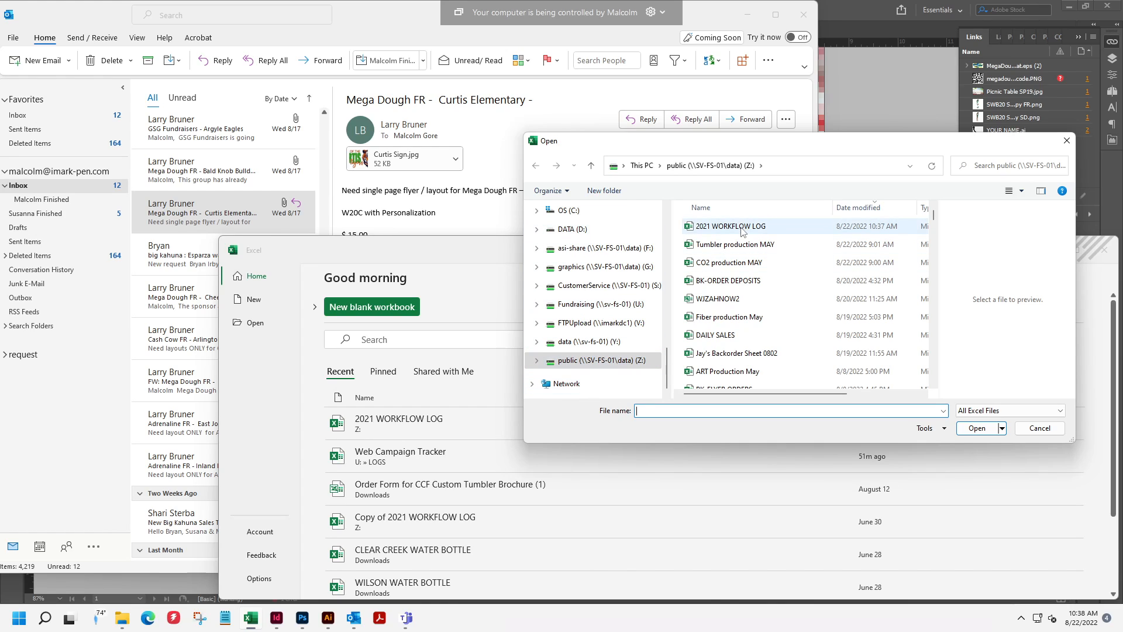
pyautogui.click(862, 208)
pyautogui.click(862, 210)
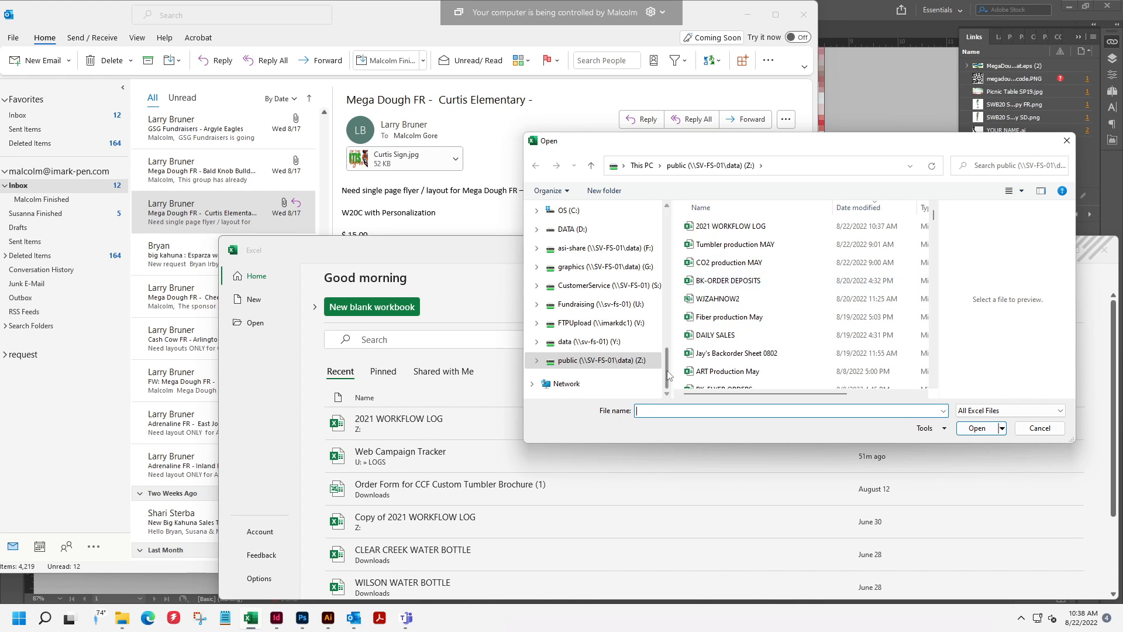
# Browse the bROCHURE FOR TUMBLERS and _NEW 2021 Templates folders, looking into PDF Flats and Squared Templates 2021.
pyautogui.moveTo(667, 369); pyautogui.dragTo(669, 272)
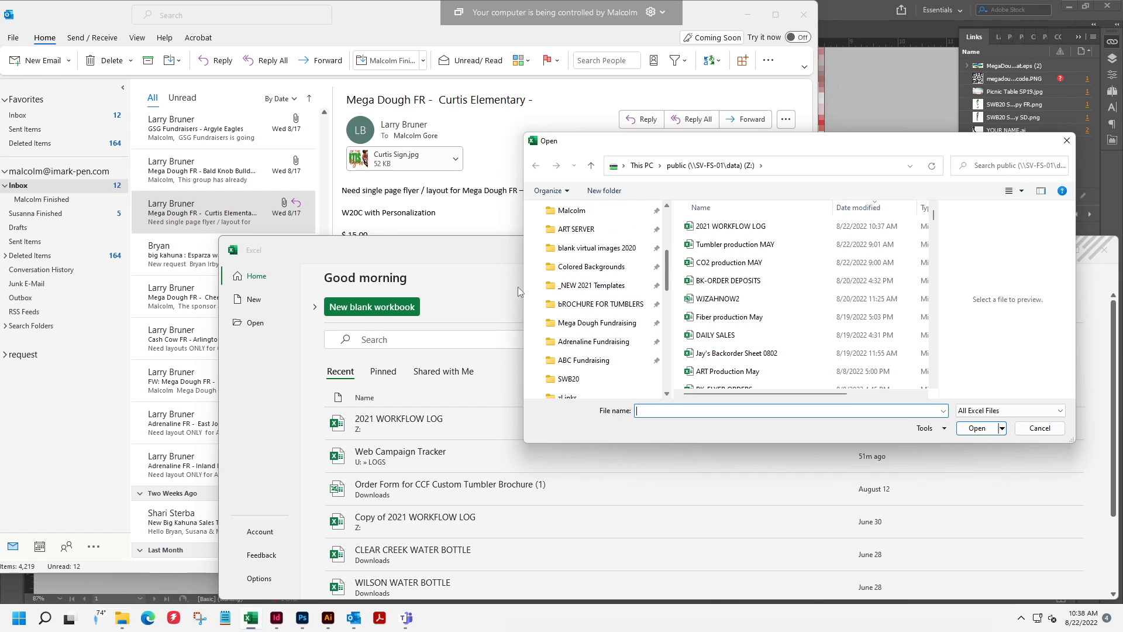
pyautogui.click(581, 306)
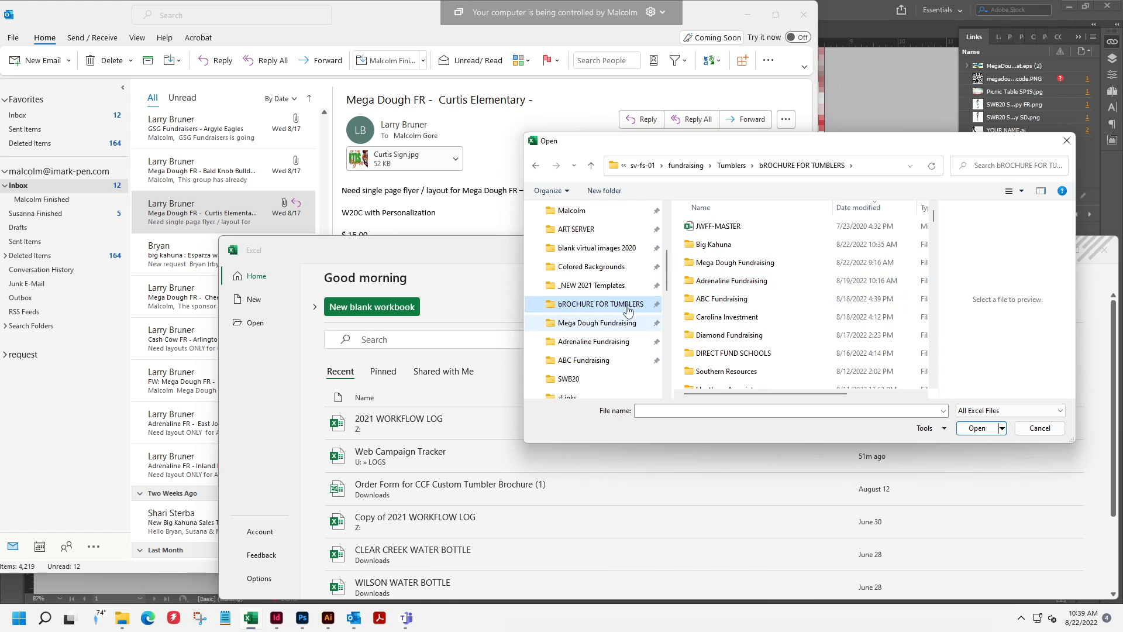
pyautogui.click(587, 287)
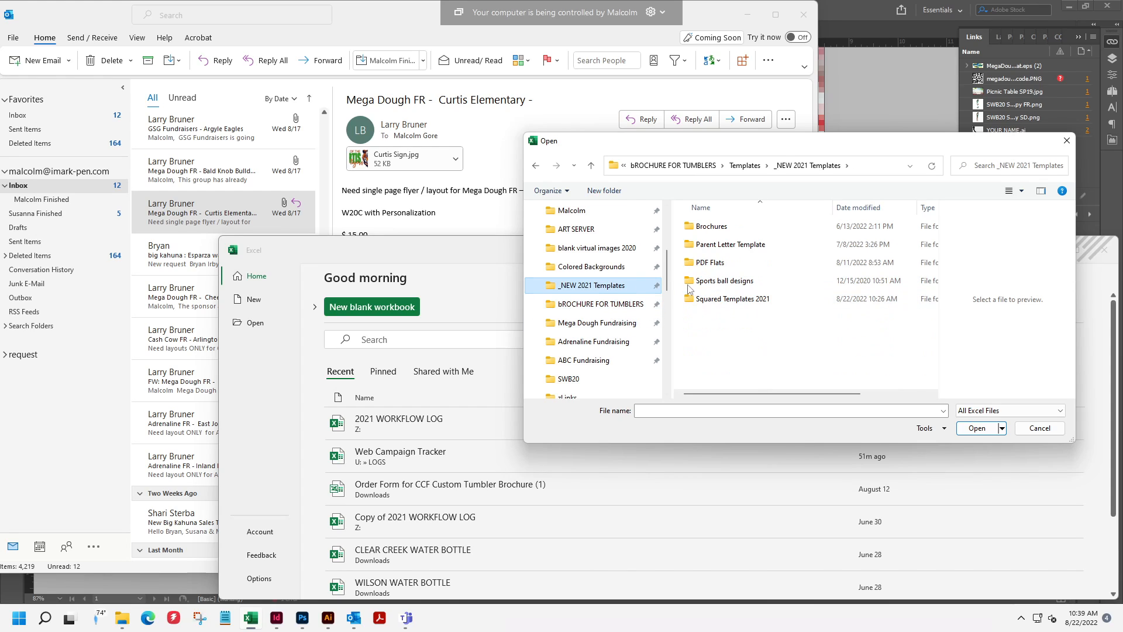
pyautogui.doubleClick(702, 265)
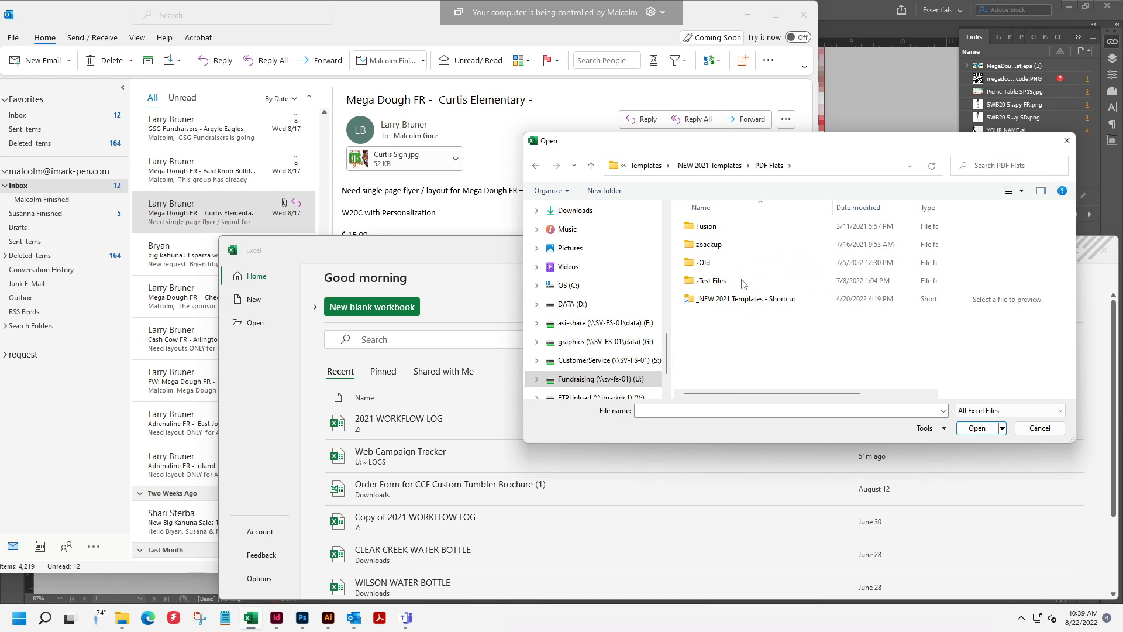
pyautogui.click(537, 166)
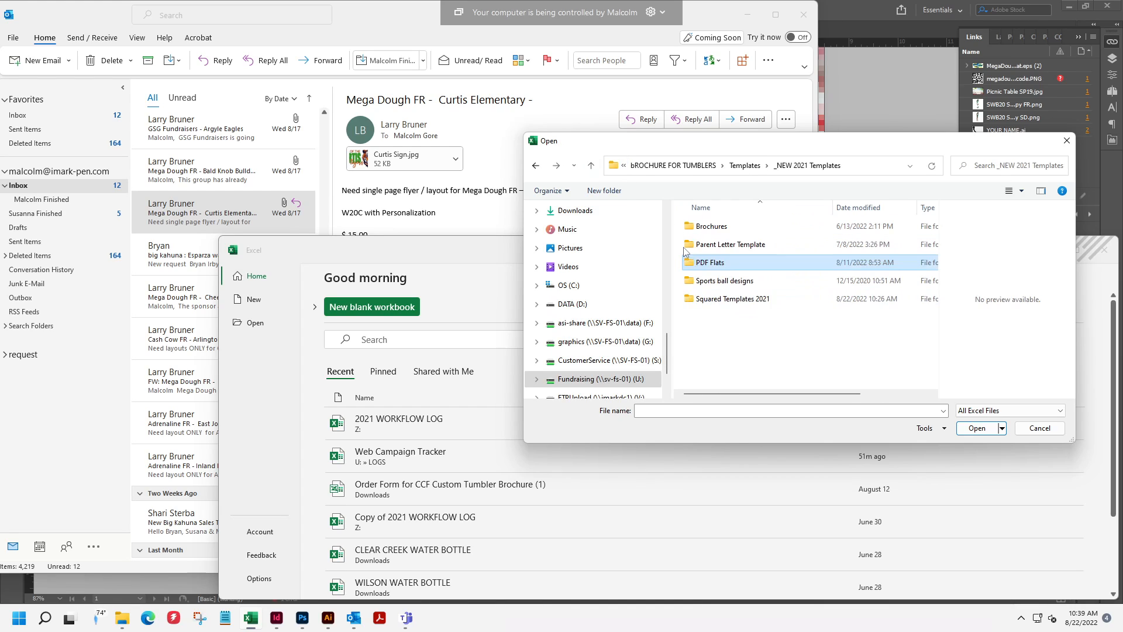
pyautogui.doubleClick(728, 299)
pyautogui.click(535, 168)
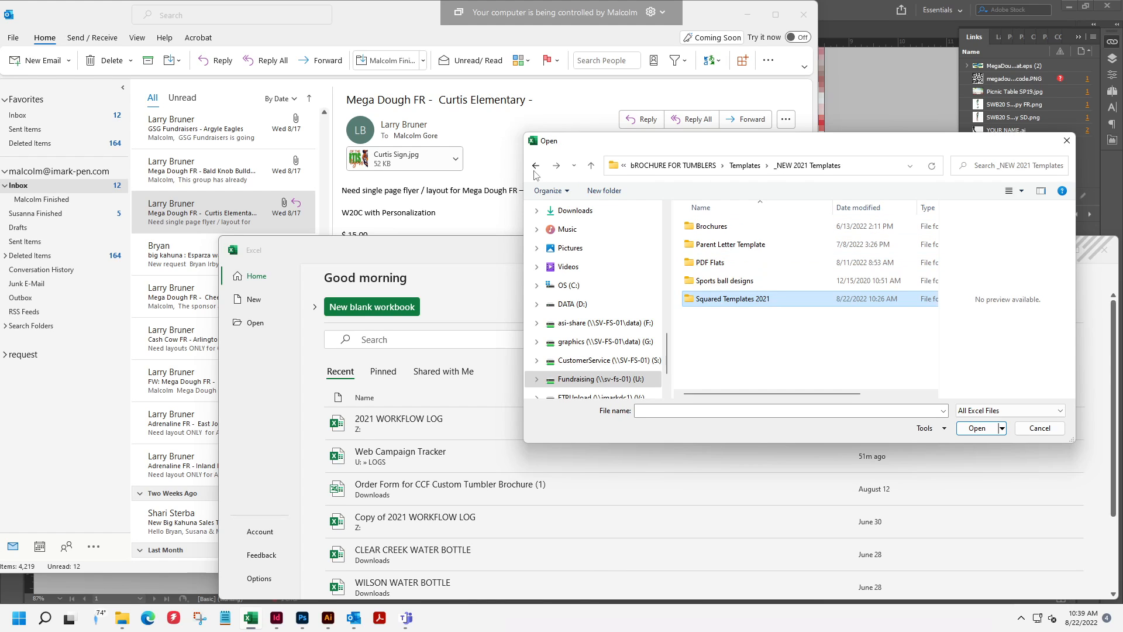
# Look over the Curtis Elementary flyer in InDesign, the bottle mockup in Photoshop and the request email in Outlook.
pyautogui.click(876, 107)
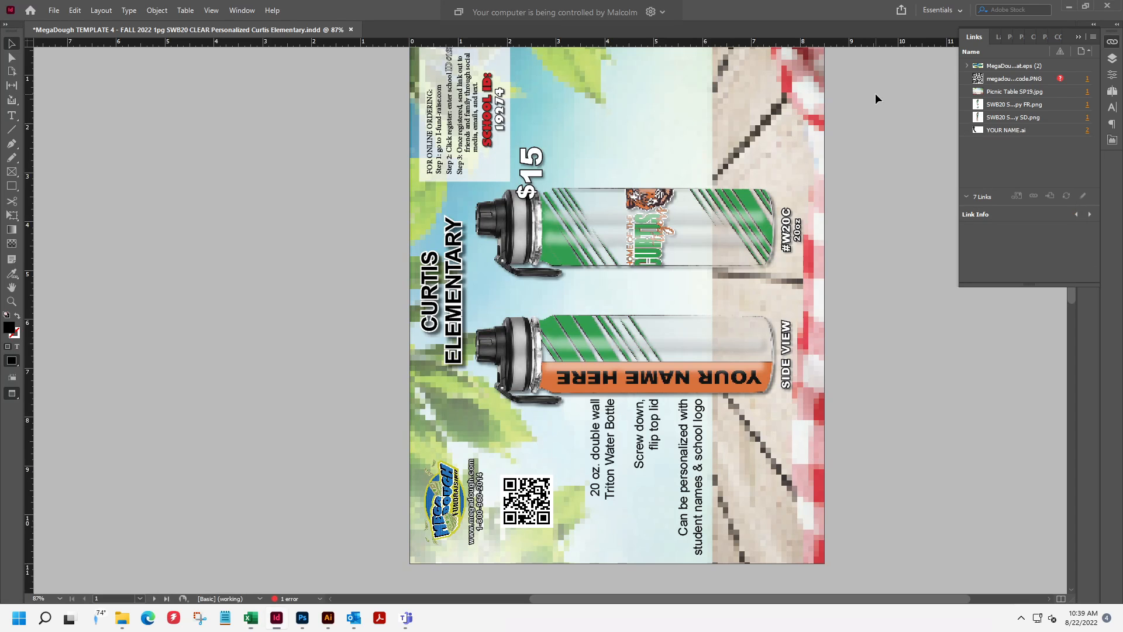
pyautogui.click(301, 618)
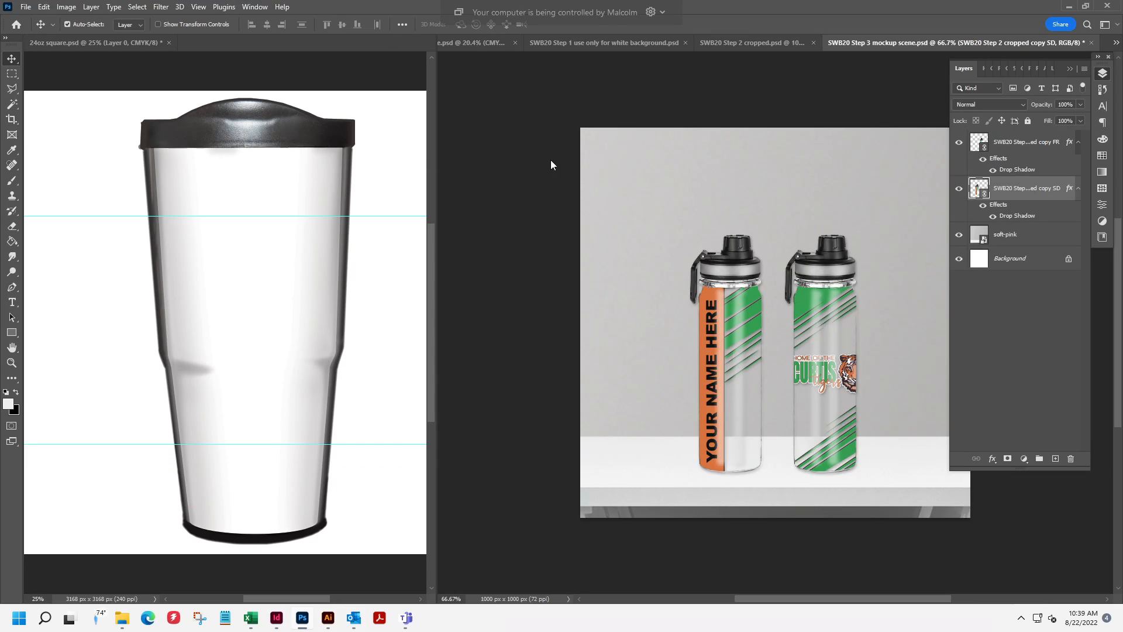
pyautogui.click(353, 620)
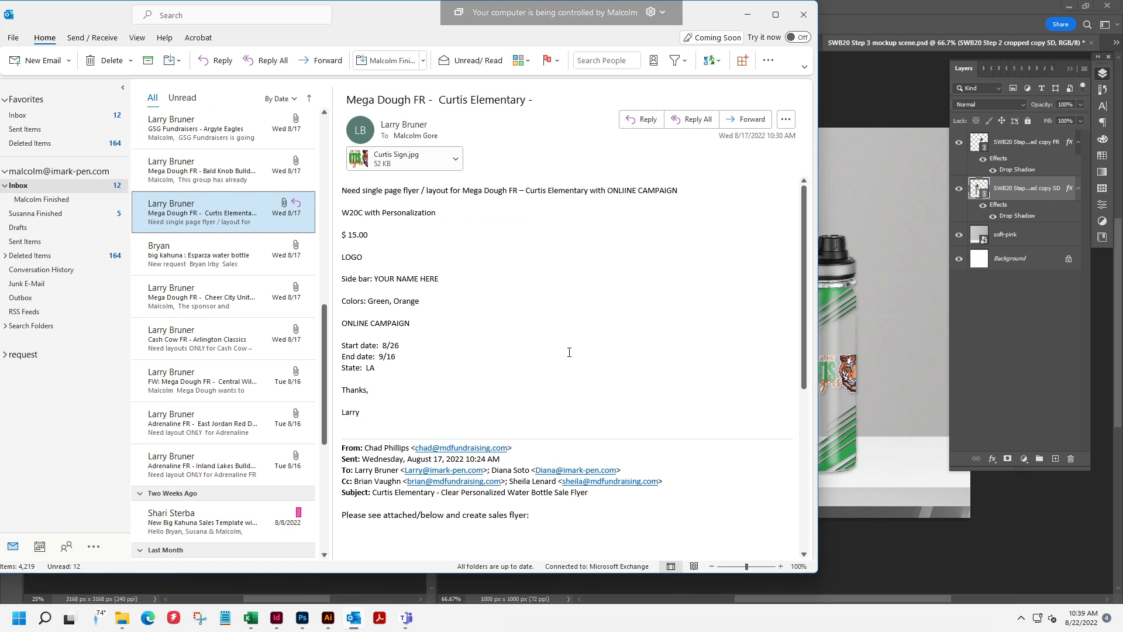
pyautogui.moveTo(124, 624)
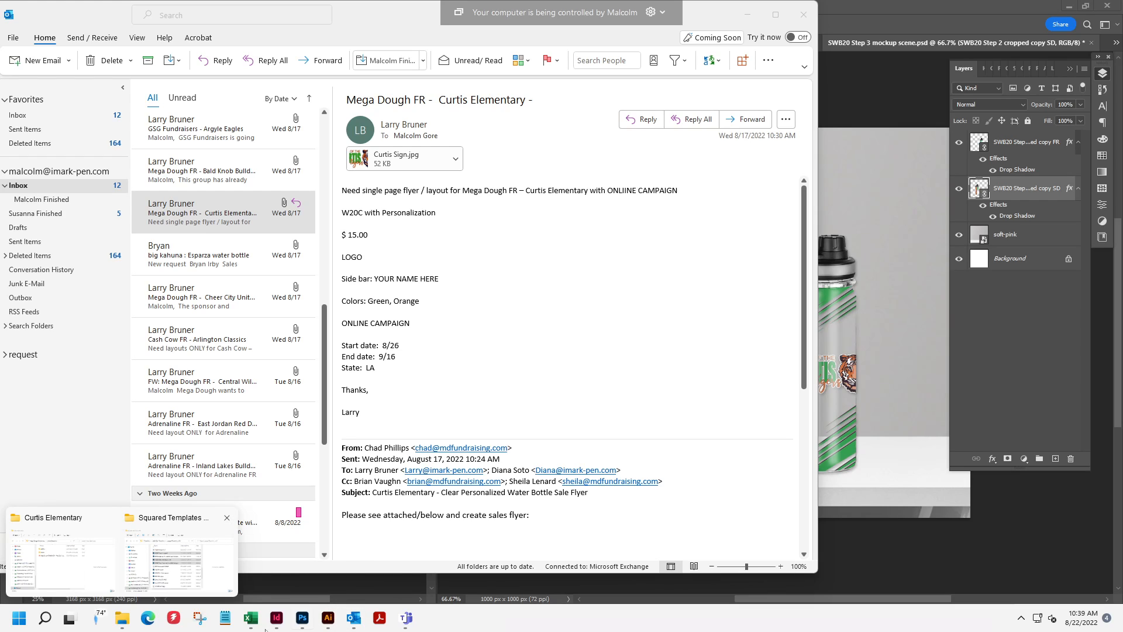
# Cancel Excel's file browsing, close Excel, and return to the SWB20 Step 3 mockup scene in Photoshop.
pyautogui.click(251, 619)
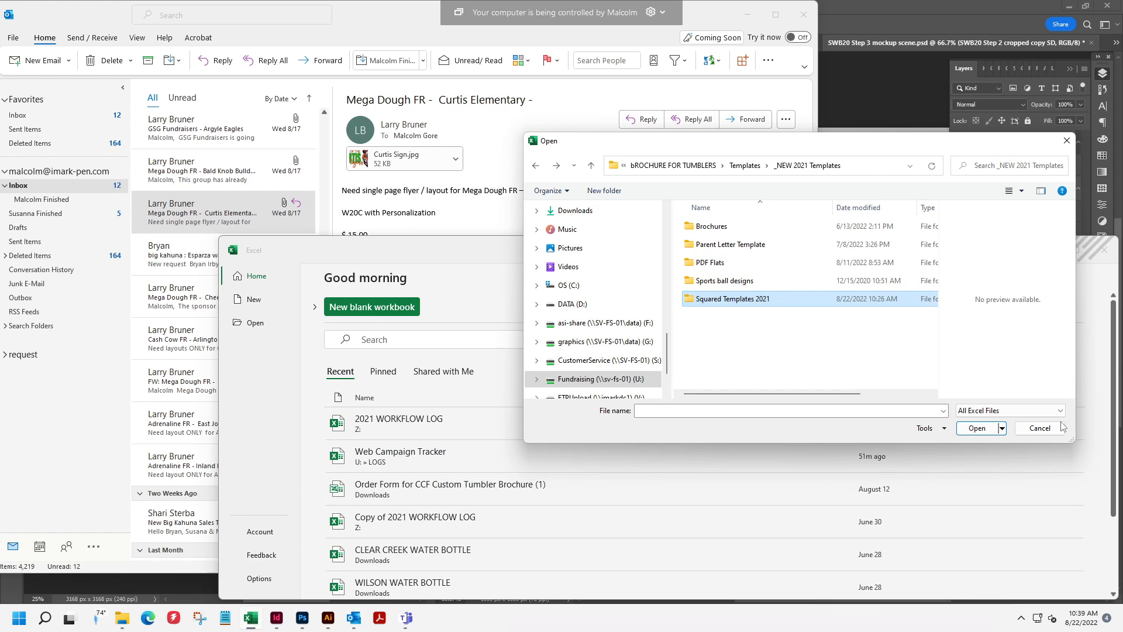
pyautogui.click(1042, 429)
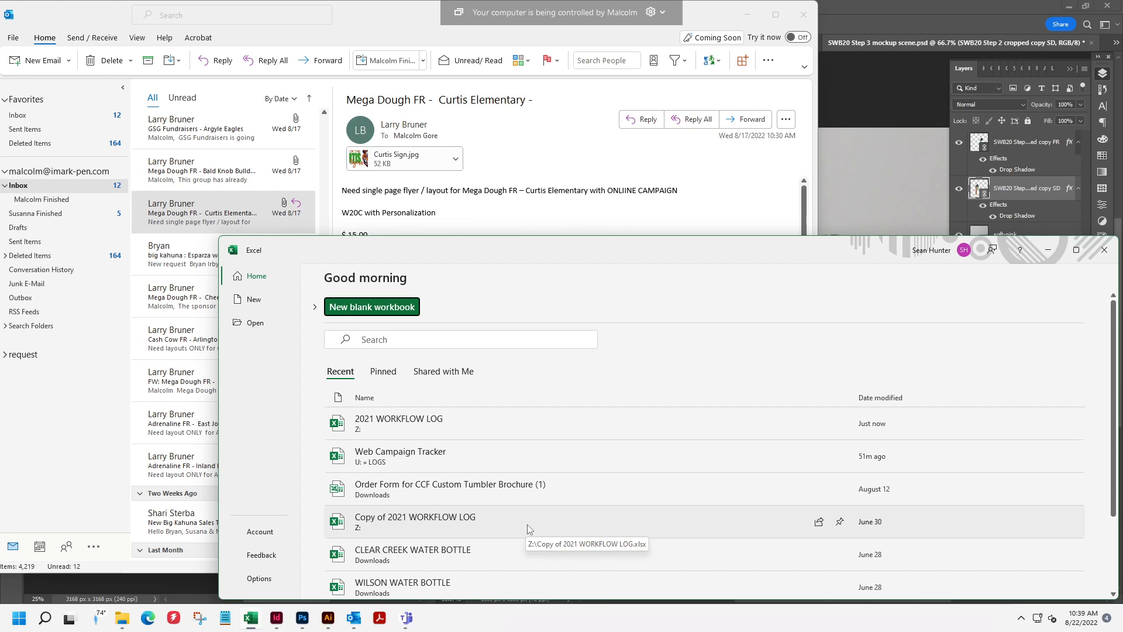
pyautogui.click(1105, 256)
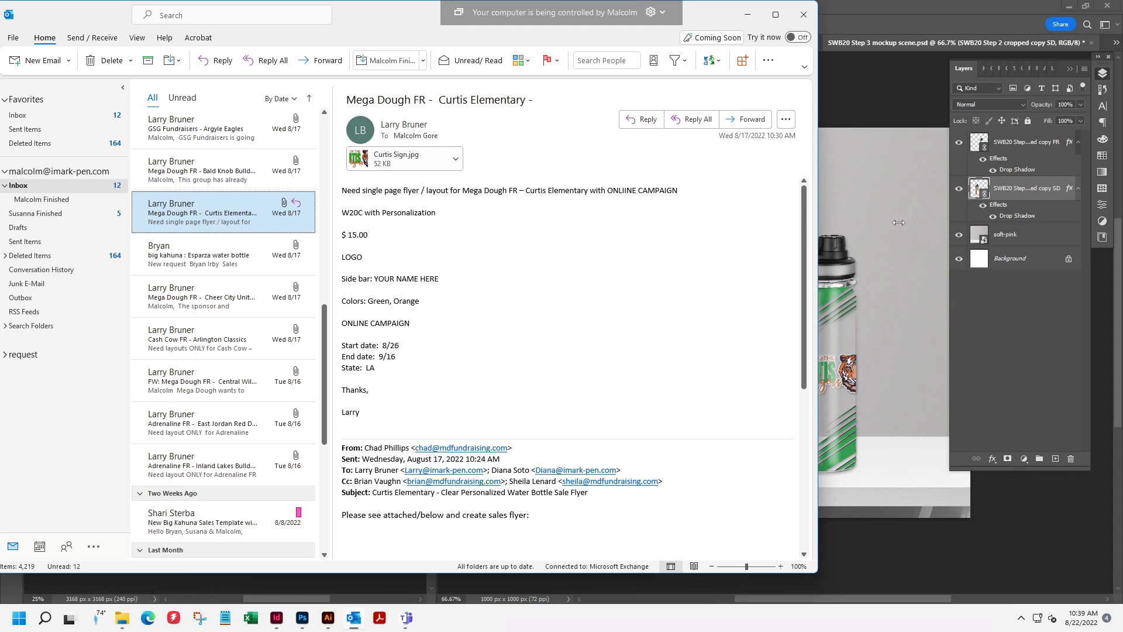
pyautogui.click(899, 216)
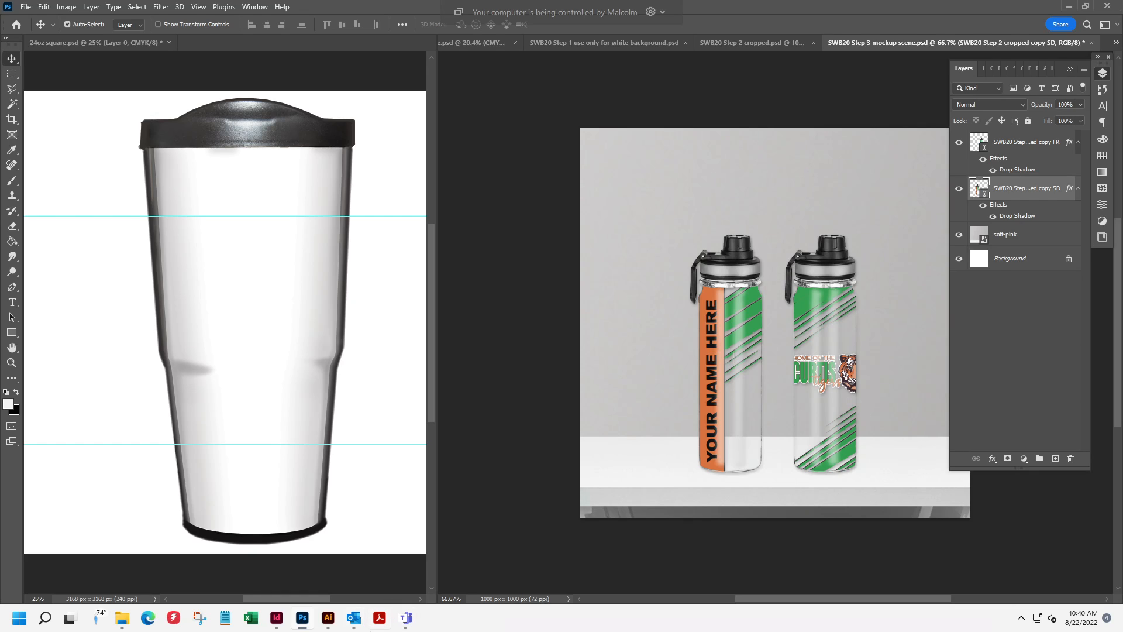
pyautogui.moveTo(348, 618)
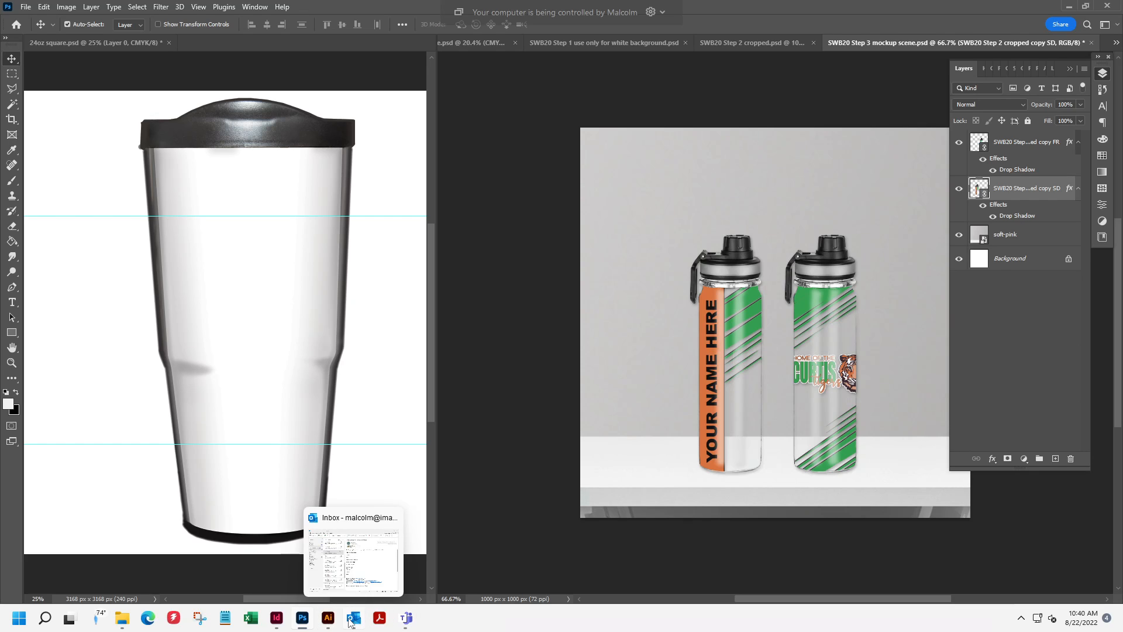